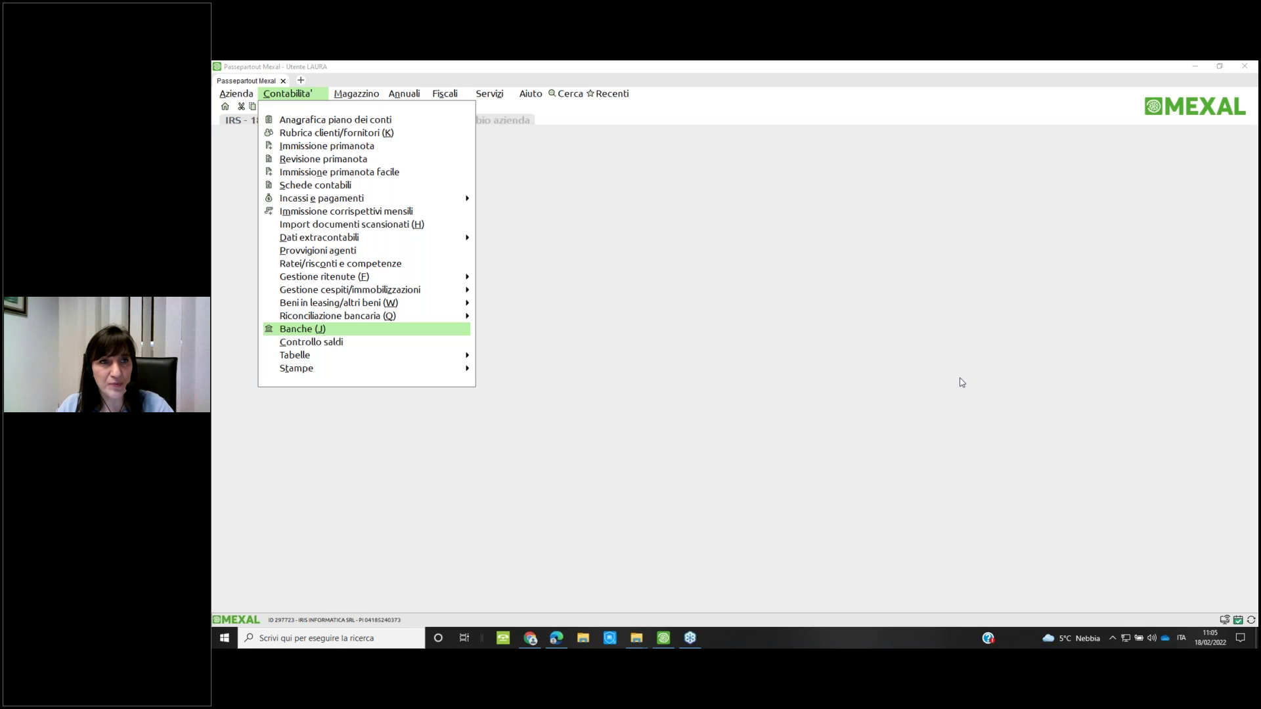
# Open Varia parametri aziendali from Servizi > Variazioni and move the window up-left
pyautogui.click(704, 293)
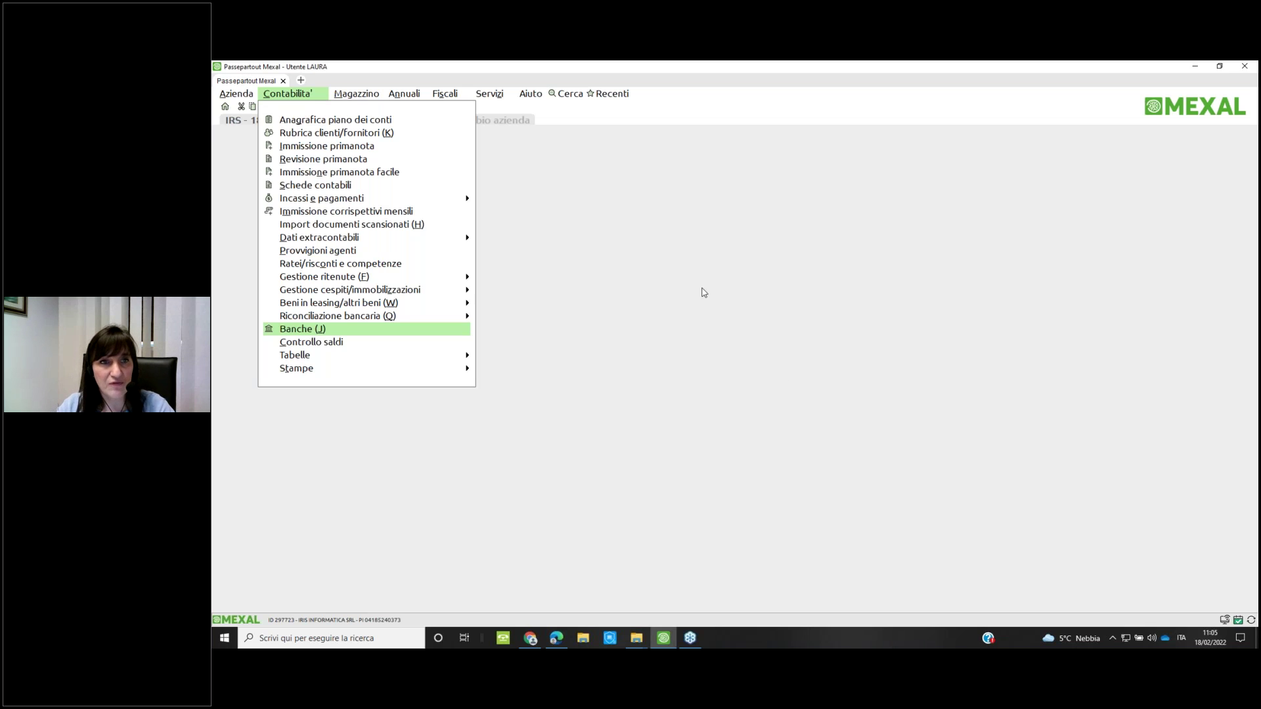
pyautogui.press('Right')
pyautogui.press('Right')
pyautogui.press('Right')
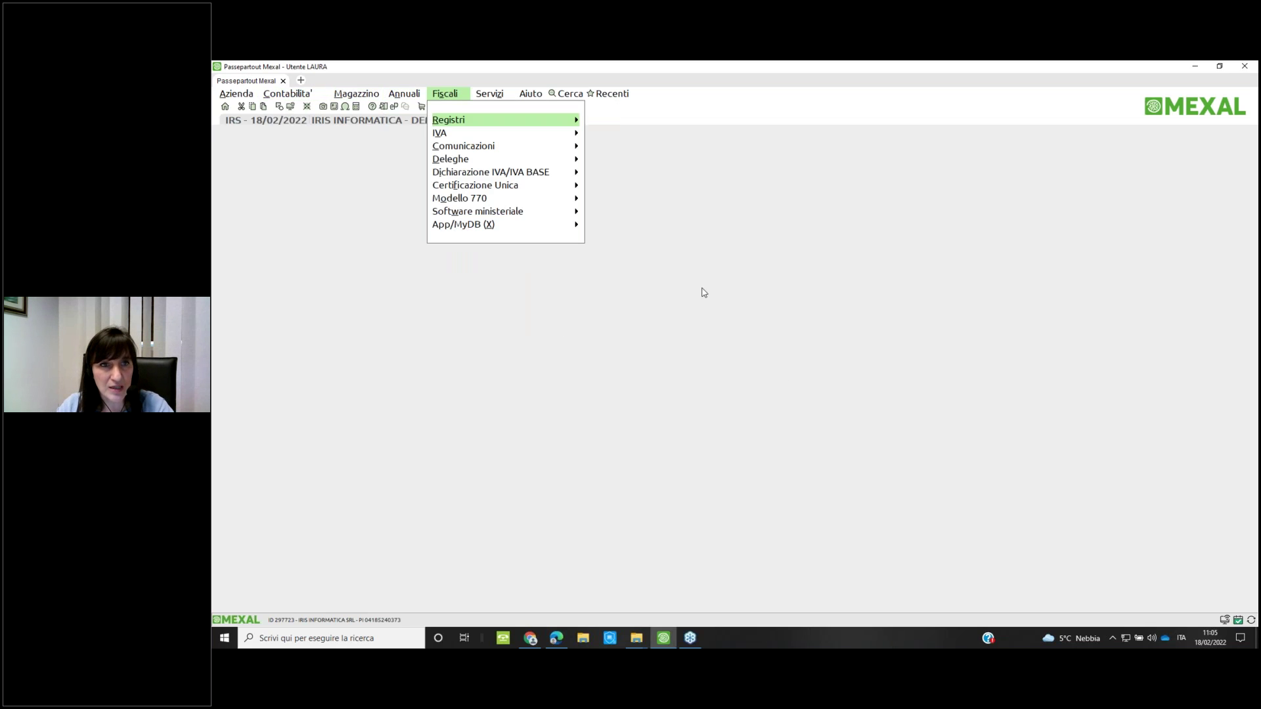
pyautogui.press('Right')
pyautogui.press('Down')
pyautogui.press('Down')
pyautogui.press('Right')
pyautogui.press('Return')
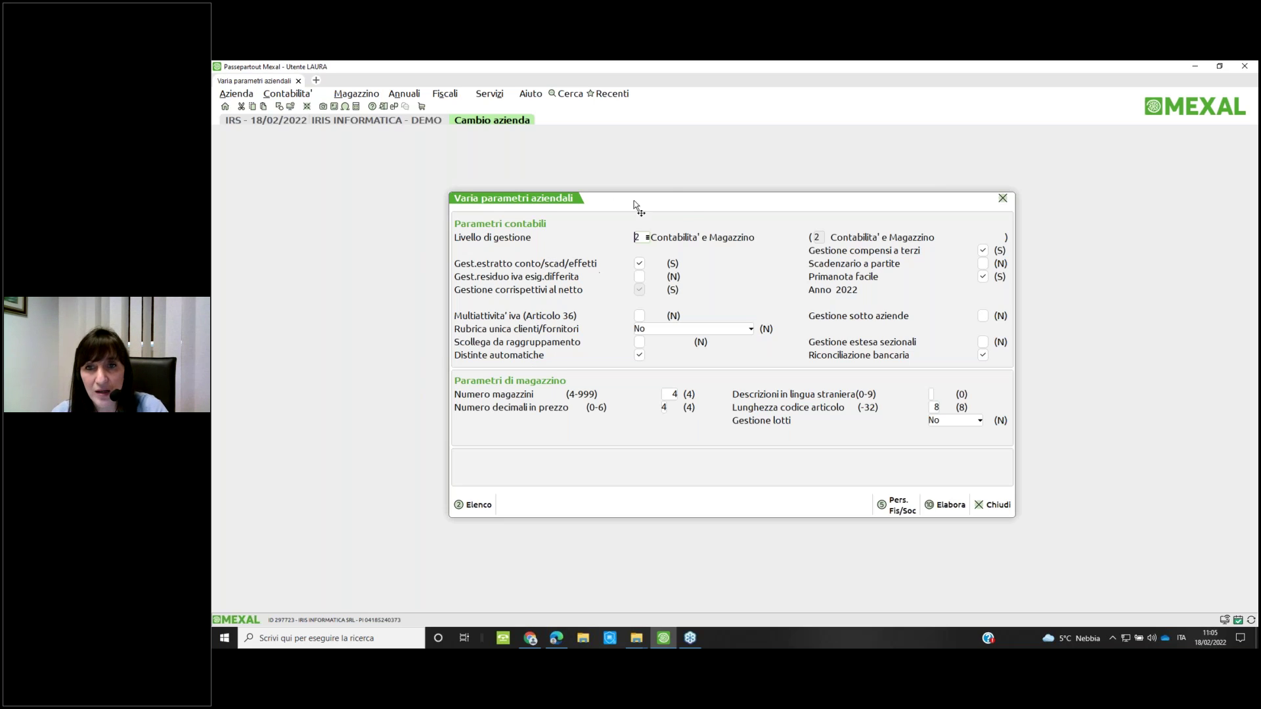
pyautogui.moveTo(655, 177); pyautogui.dragTo(622, 151)
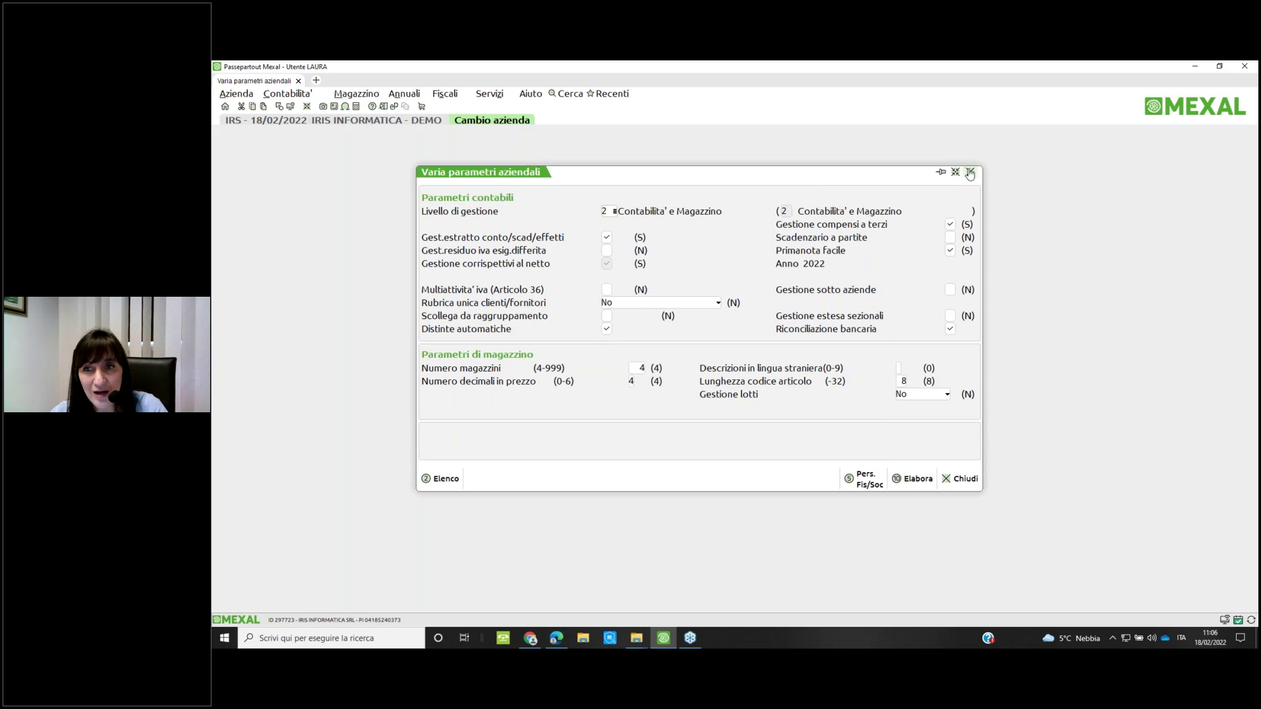
# Close the Varia parametri aziendali window without changing anything
pyautogui.click(971, 173)
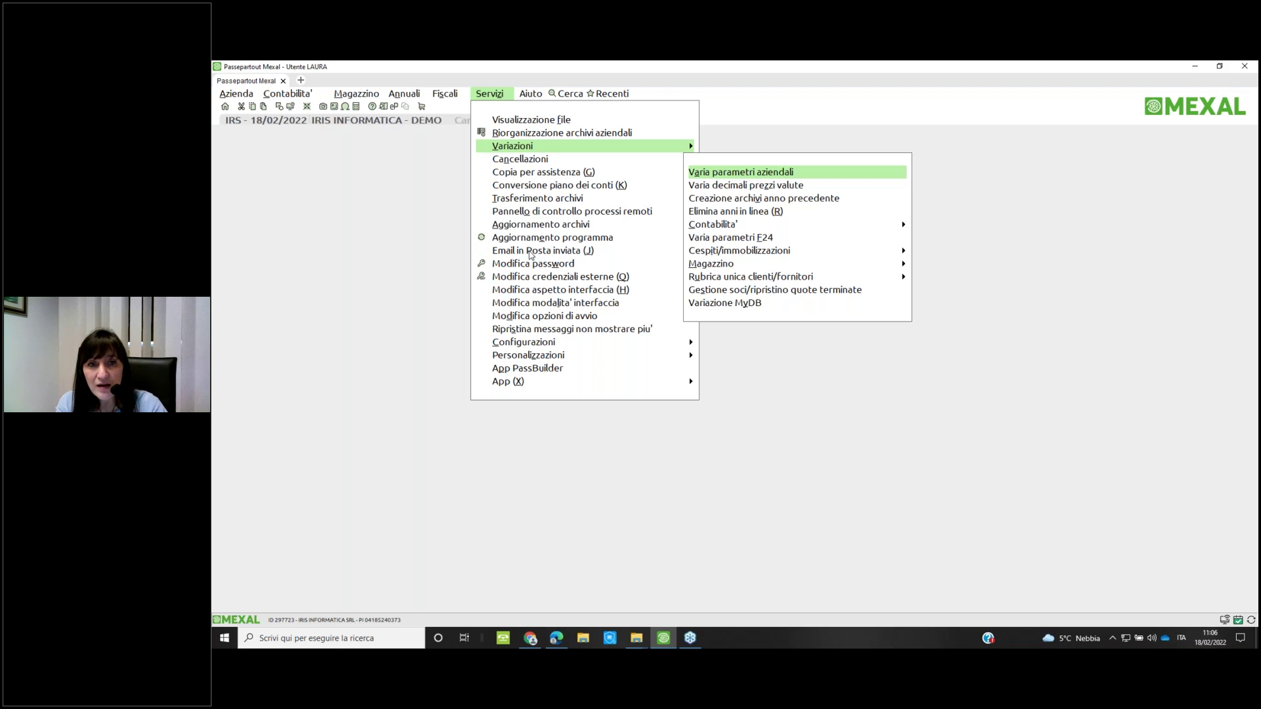
# Show the Gestione effetti functions under Contabilità > Incassi e pagamenti
pyautogui.press('Escape')
pyautogui.press('Escape')
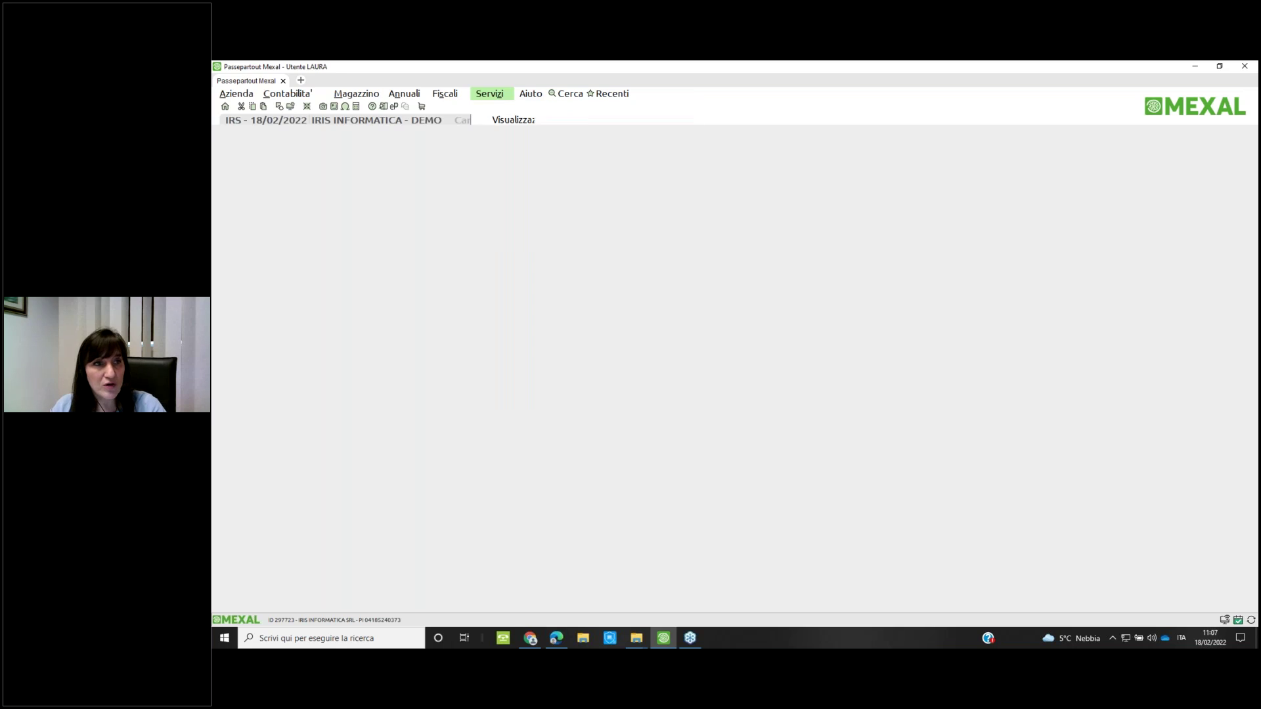
pyautogui.press('Left')
pyautogui.press('Left')
pyautogui.press('Left')
pyautogui.press('Left')
pyautogui.press('Down')
pyautogui.press('Down')
pyautogui.press('Down')
pyautogui.press('Down')
pyautogui.press('Down')
pyautogui.press('Down')
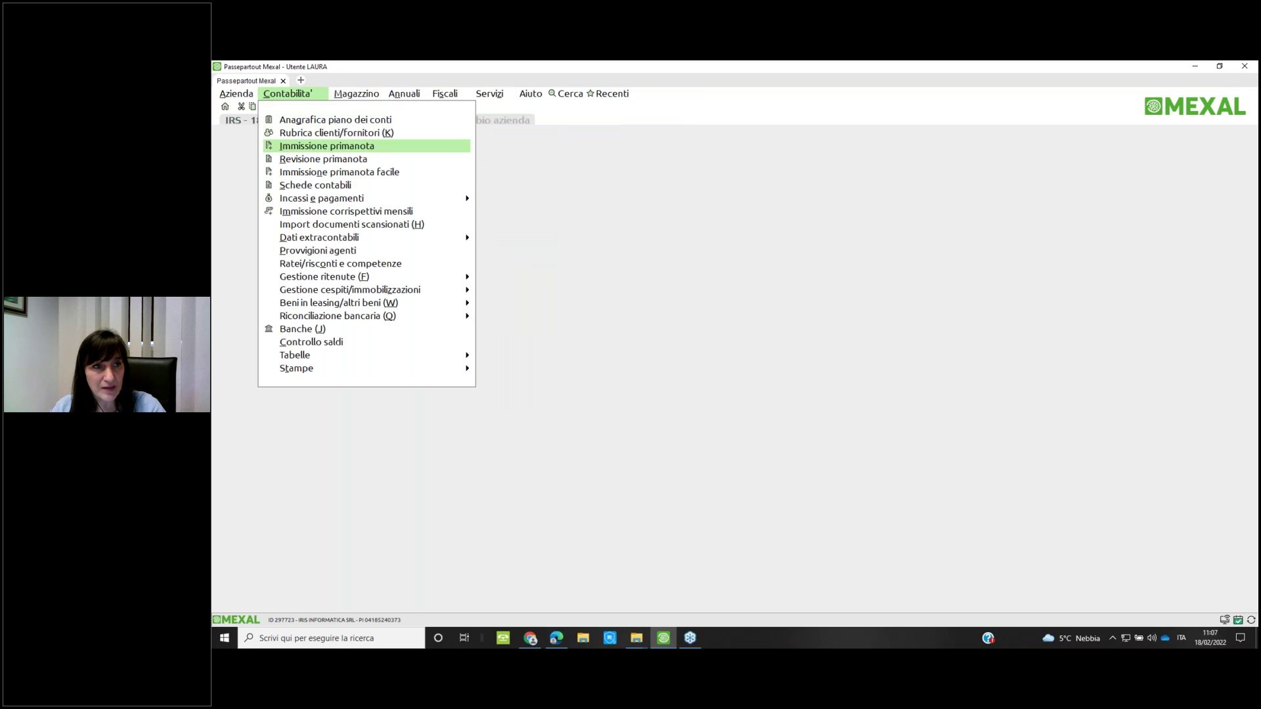
pyautogui.press('Right')
pyautogui.press('Down')
pyautogui.press('Down')
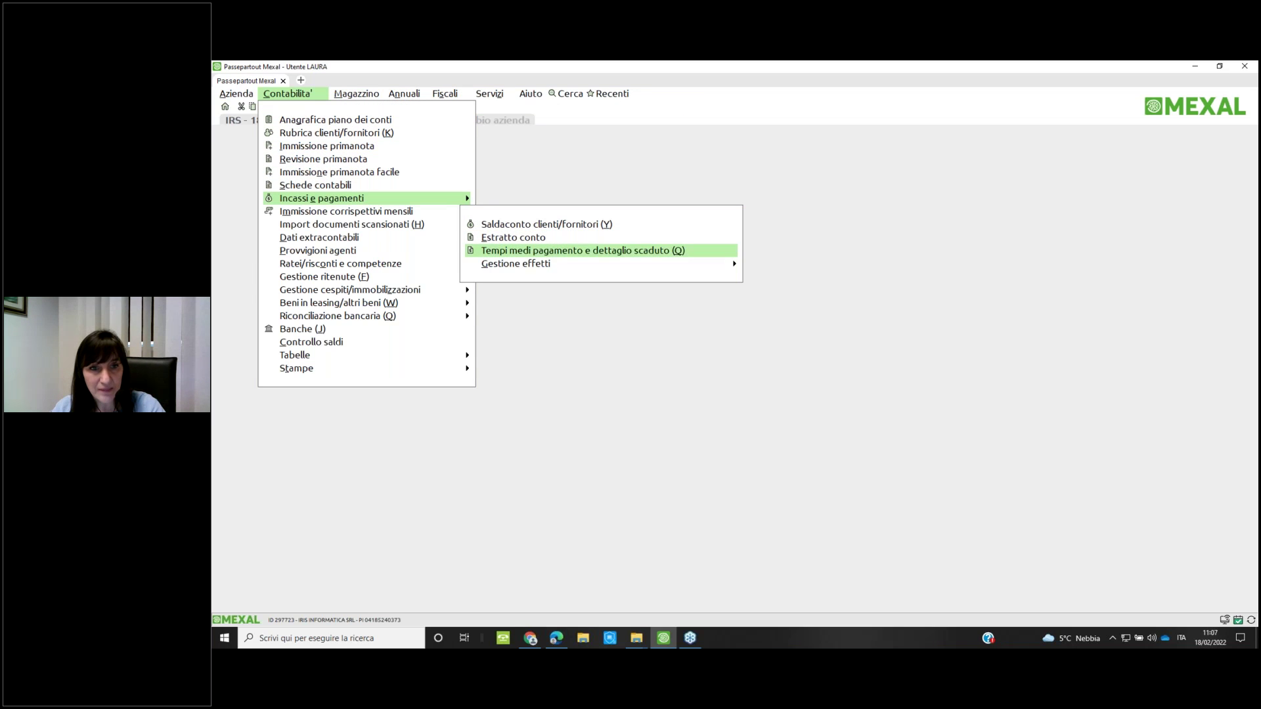
pyautogui.press('Down')
pyautogui.press('Right')
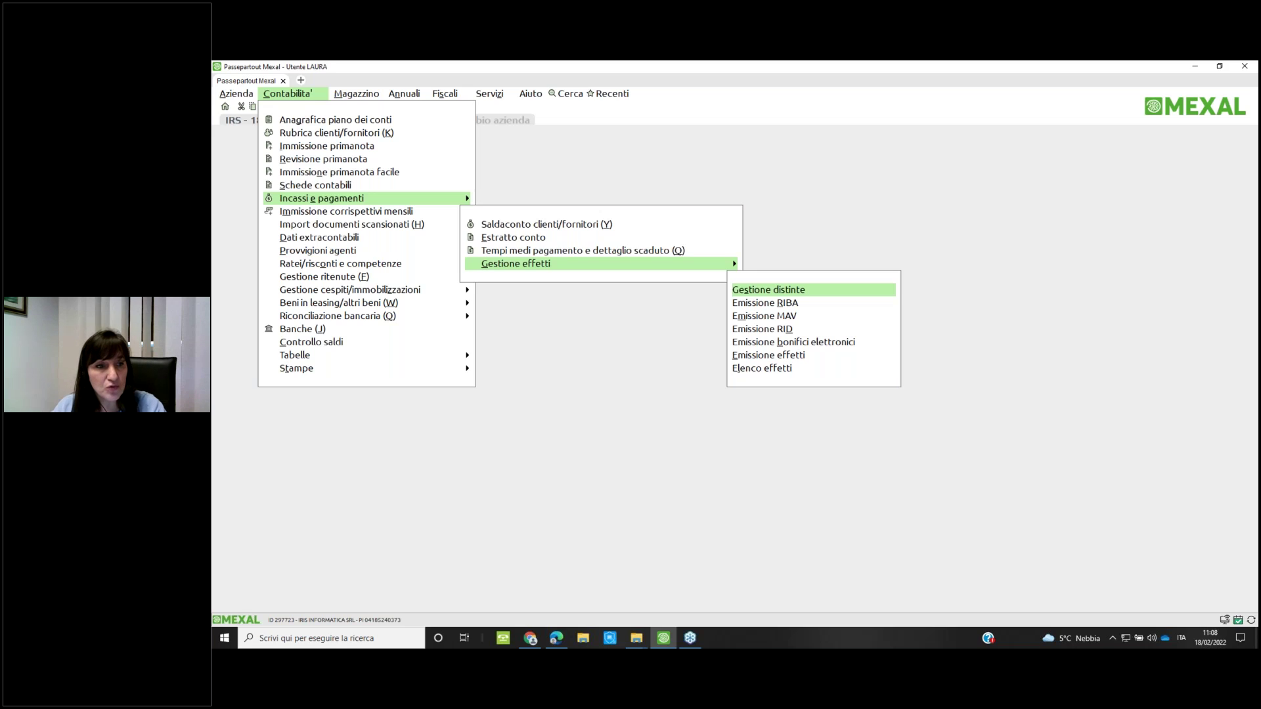
# Open the Contabilità > Banche register with its five credit institutions
pyautogui.press('Escape')
pyautogui.press('Escape')
pyautogui.press('Down')
pyautogui.press('Down')
pyautogui.press('Down')
pyautogui.press('Down')
pyautogui.press('Down')
pyautogui.press('Down')
pyautogui.press('Down')
pyautogui.press('Down')
pyautogui.press('Down')
pyautogui.press('Down')
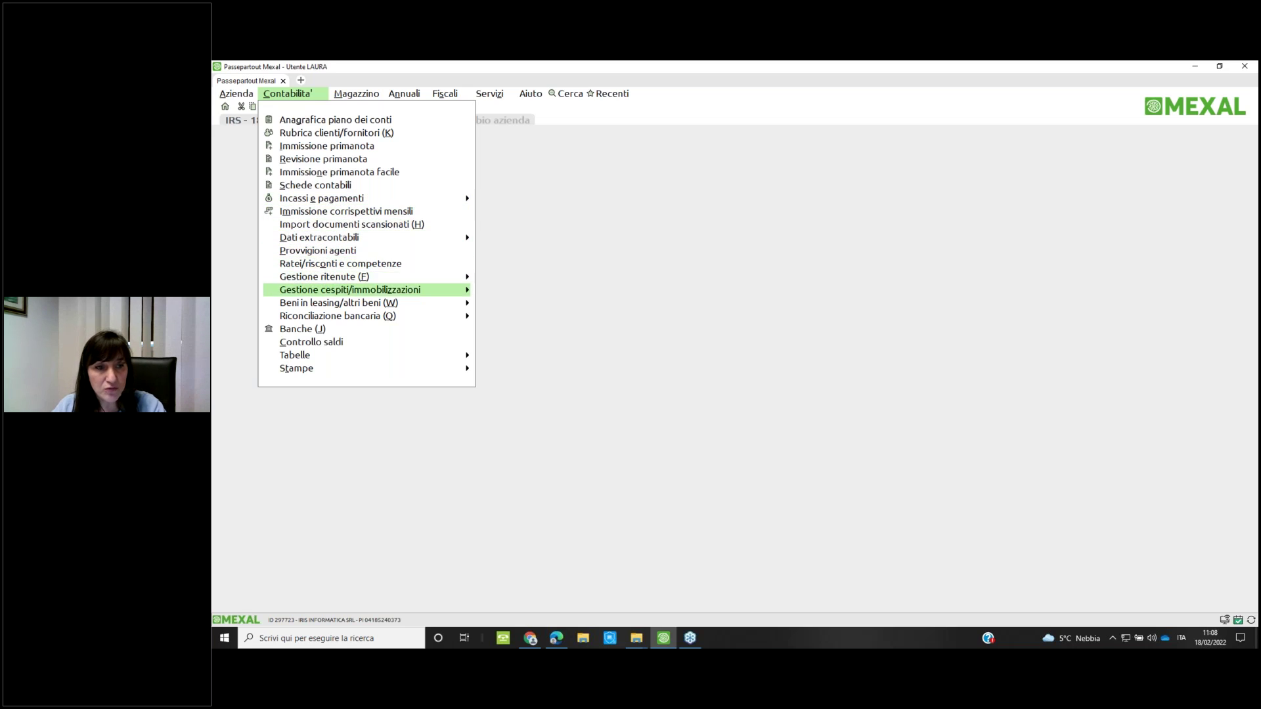
pyautogui.press('Return')
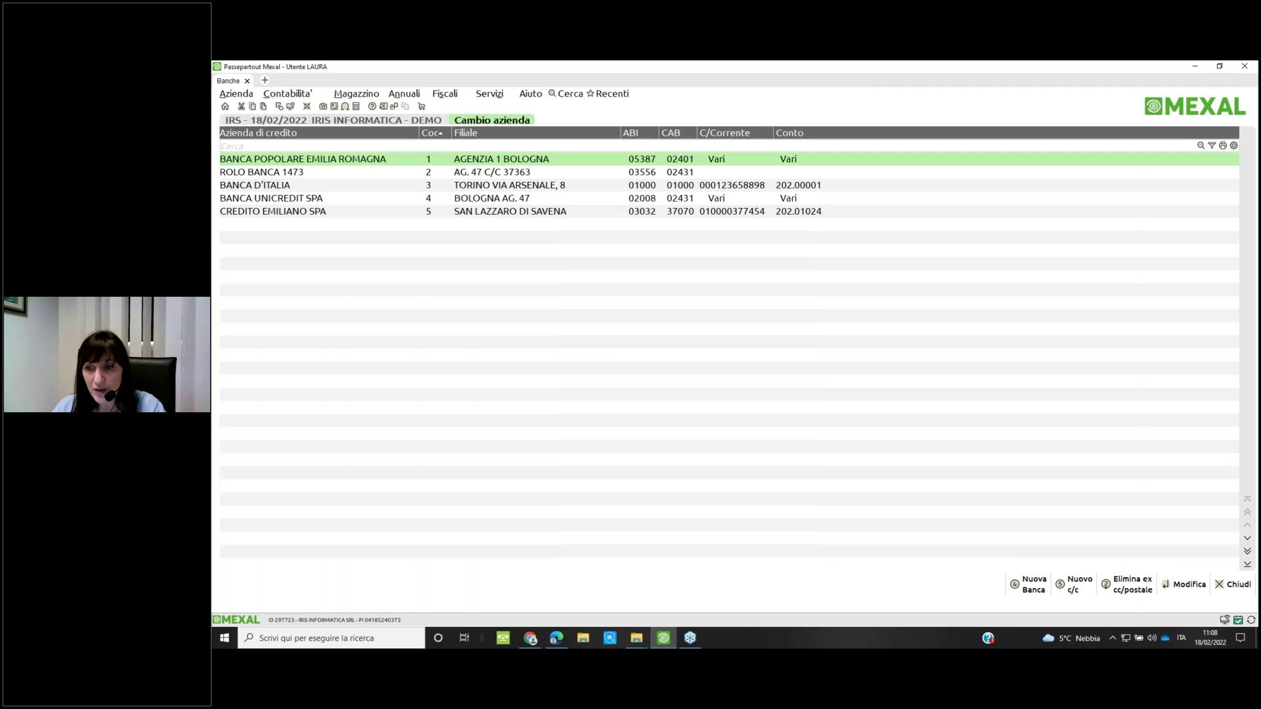
pyautogui.press('Return')
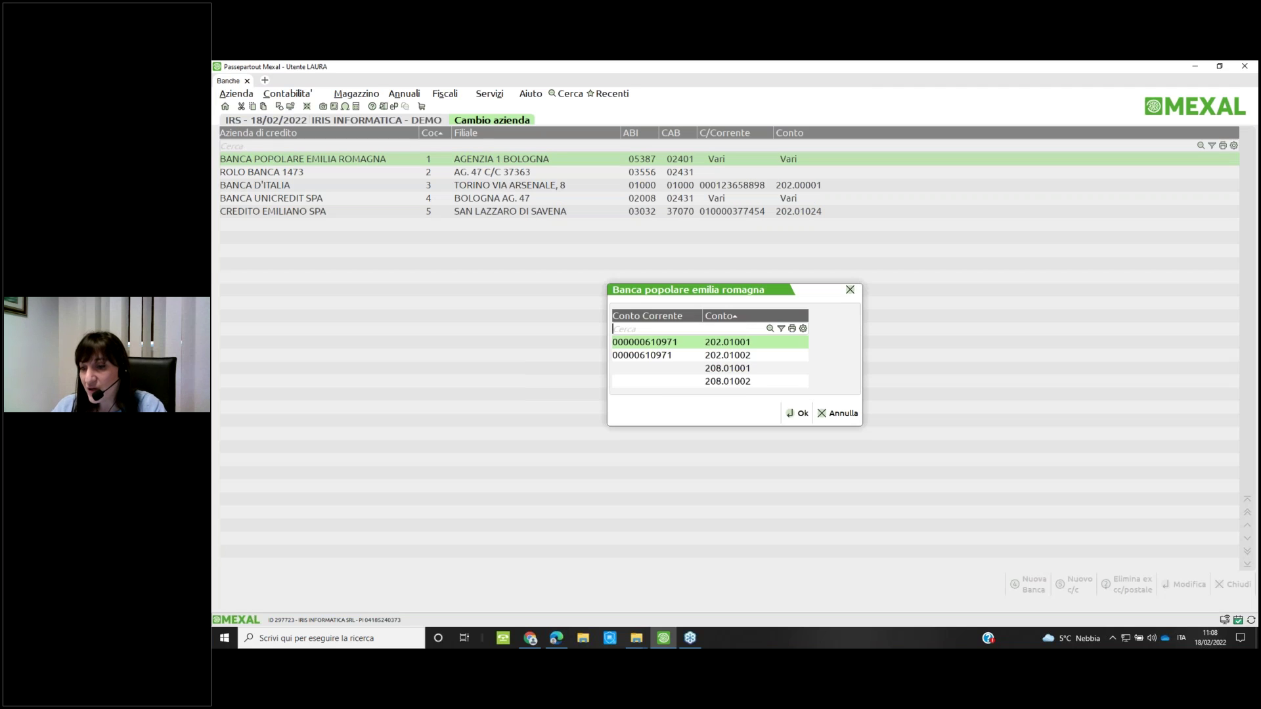
pyautogui.press('Return')
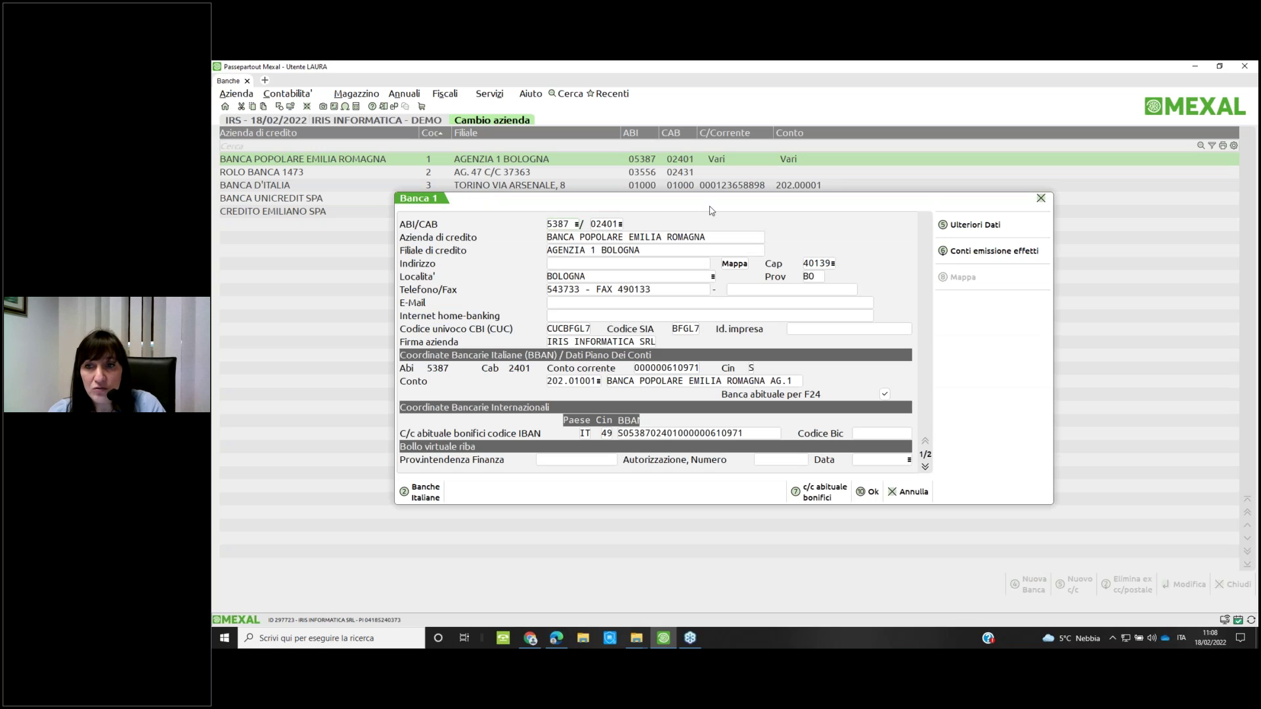
pyautogui.click(956, 226)
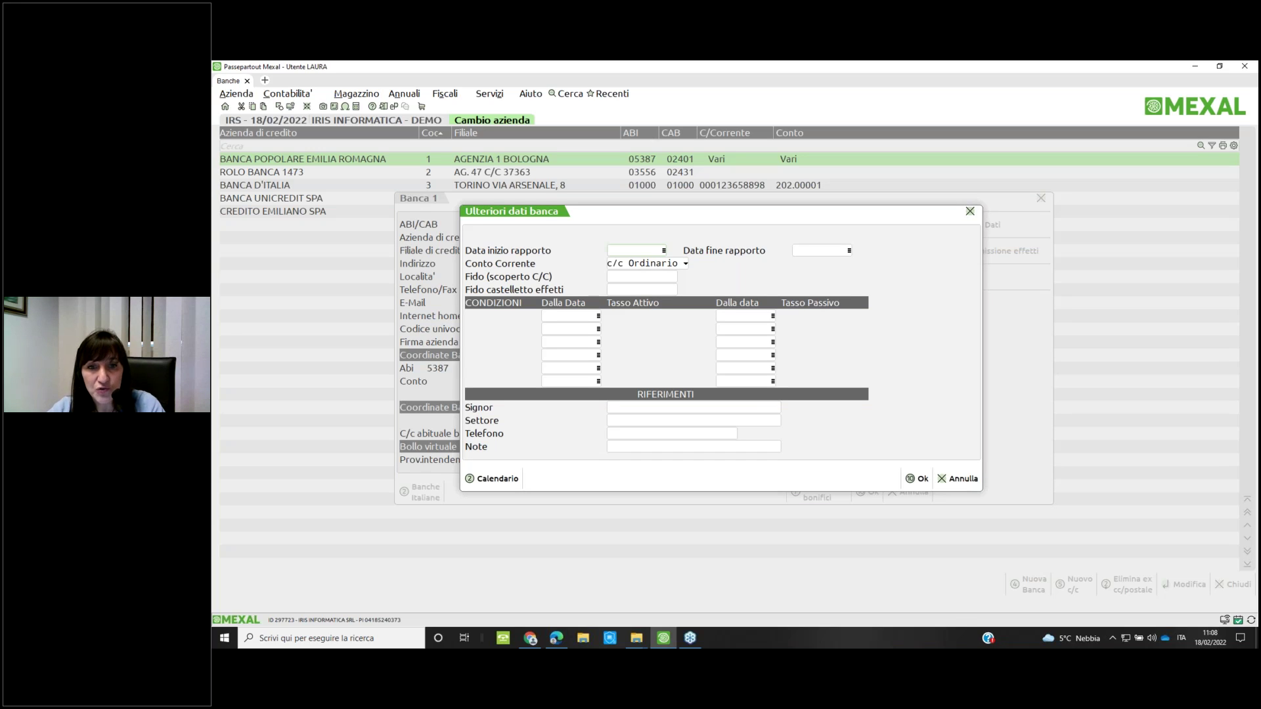
pyautogui.click(943, 479)
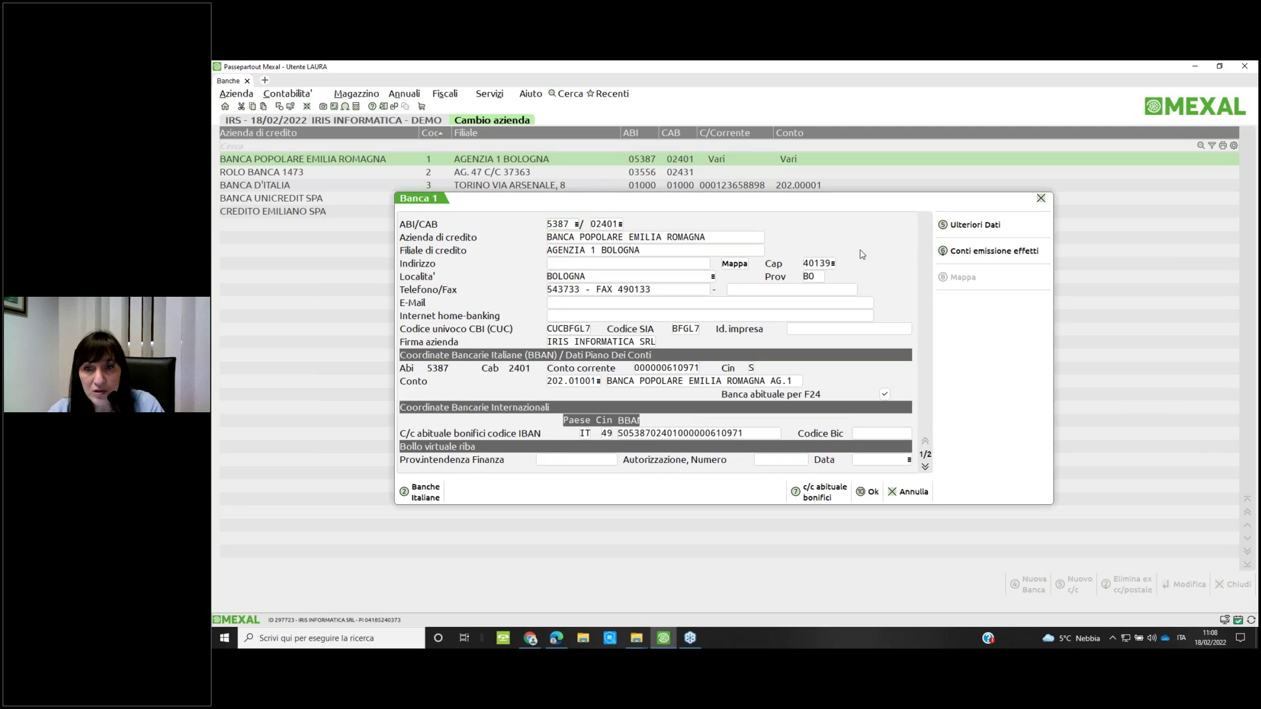
pyautogui.click(973, 252)
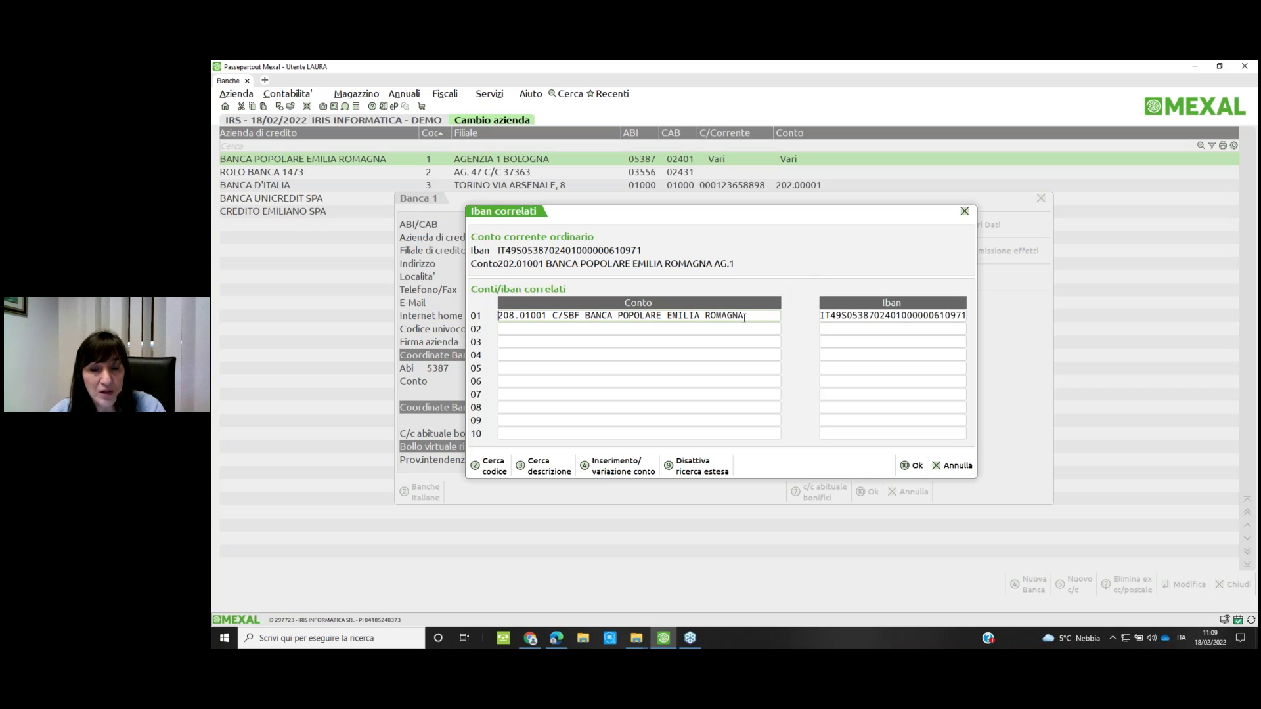
pyautogui.click(821, 317)
pyautogui.doubleClick(915, 320)
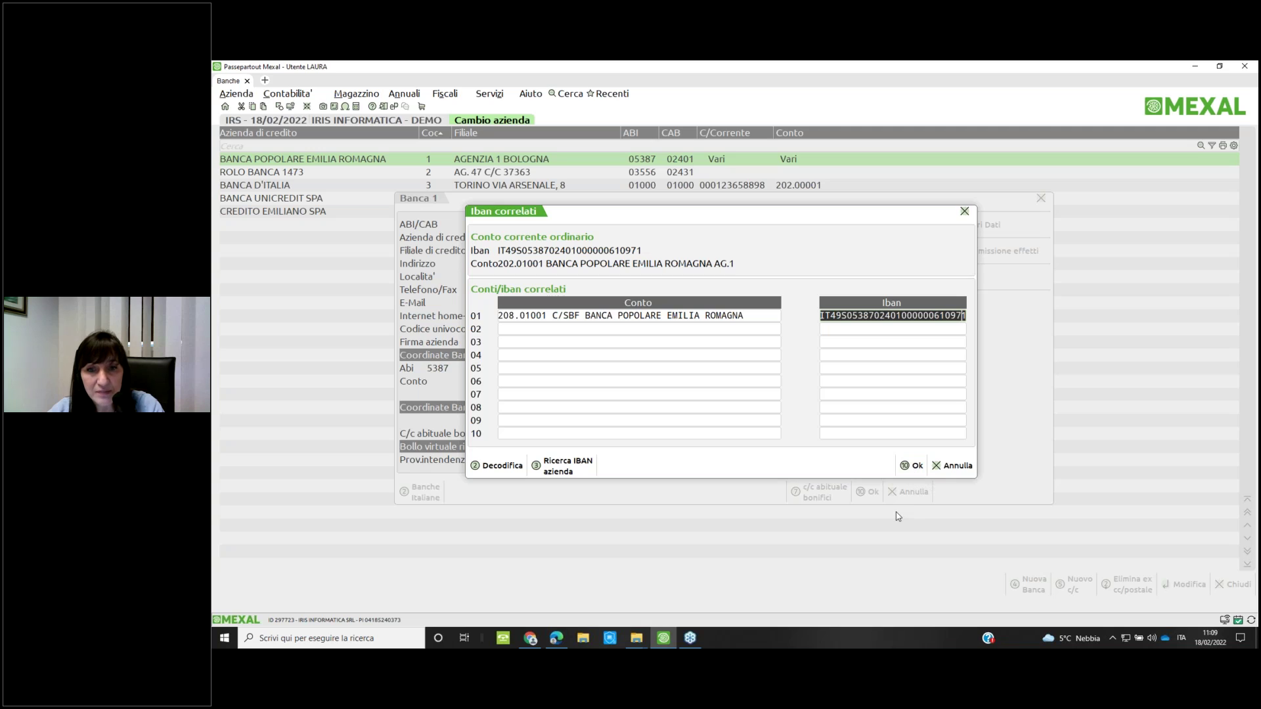
pyautogui.click(952, 466)
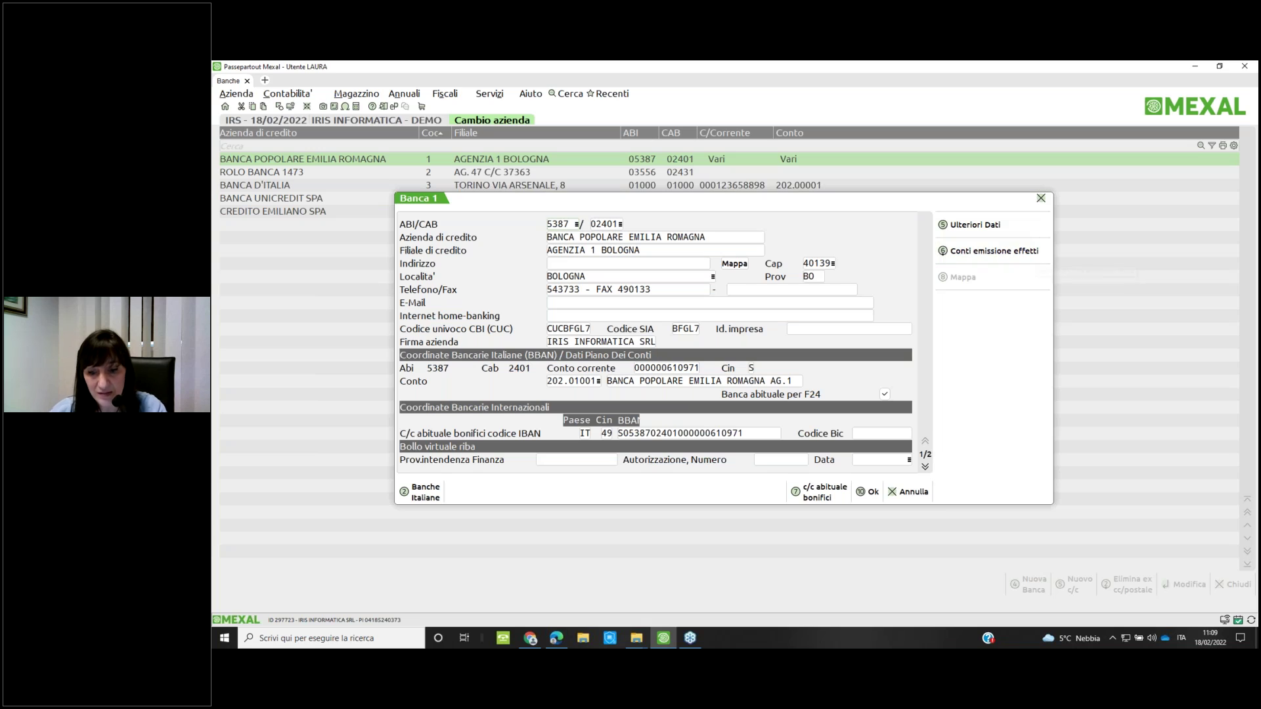
pyautogui.press('Escape')
# Open the Conti emissione effetti table from Contabilità > Tabelle
pyautogui.hotkey('alt', 'c')
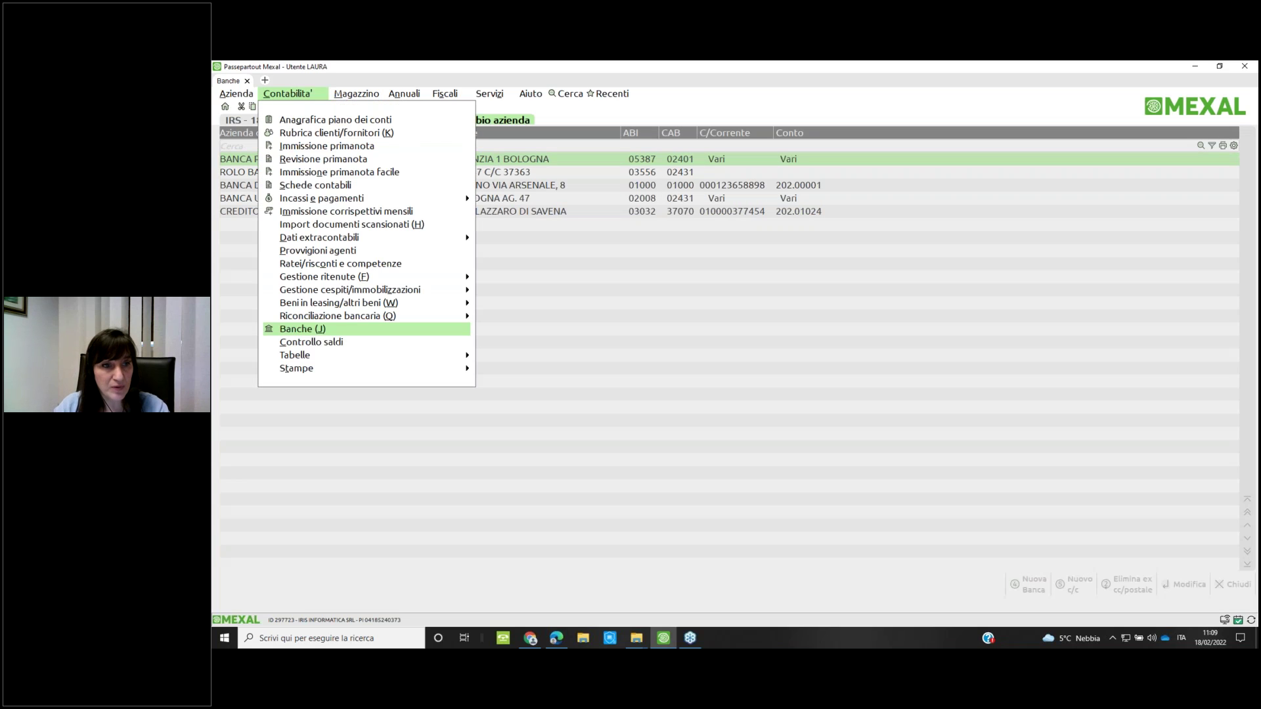
pyautogui.press('Down')
pyautogui.press('Down')
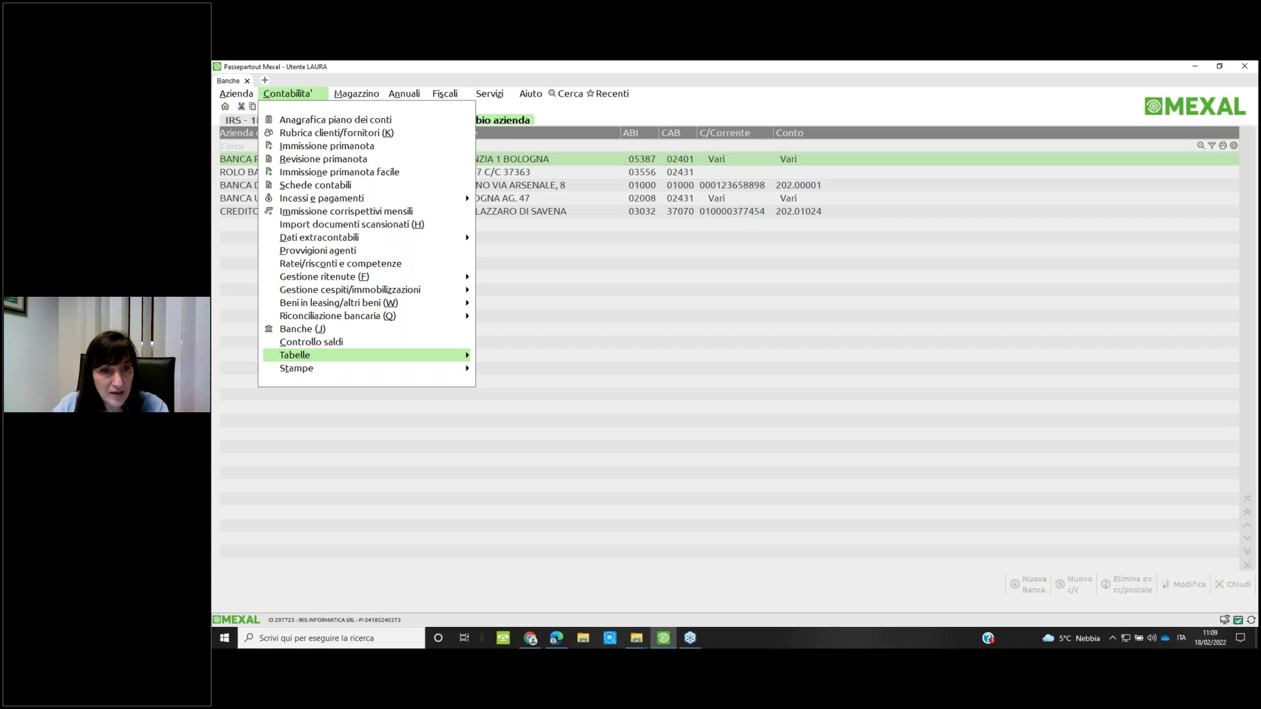
pyautogui.press('Right')
pyautogui.press('Down')
pyautogui.press('Down')
pyautogui.press('Down')
pyautogui.press('Down')
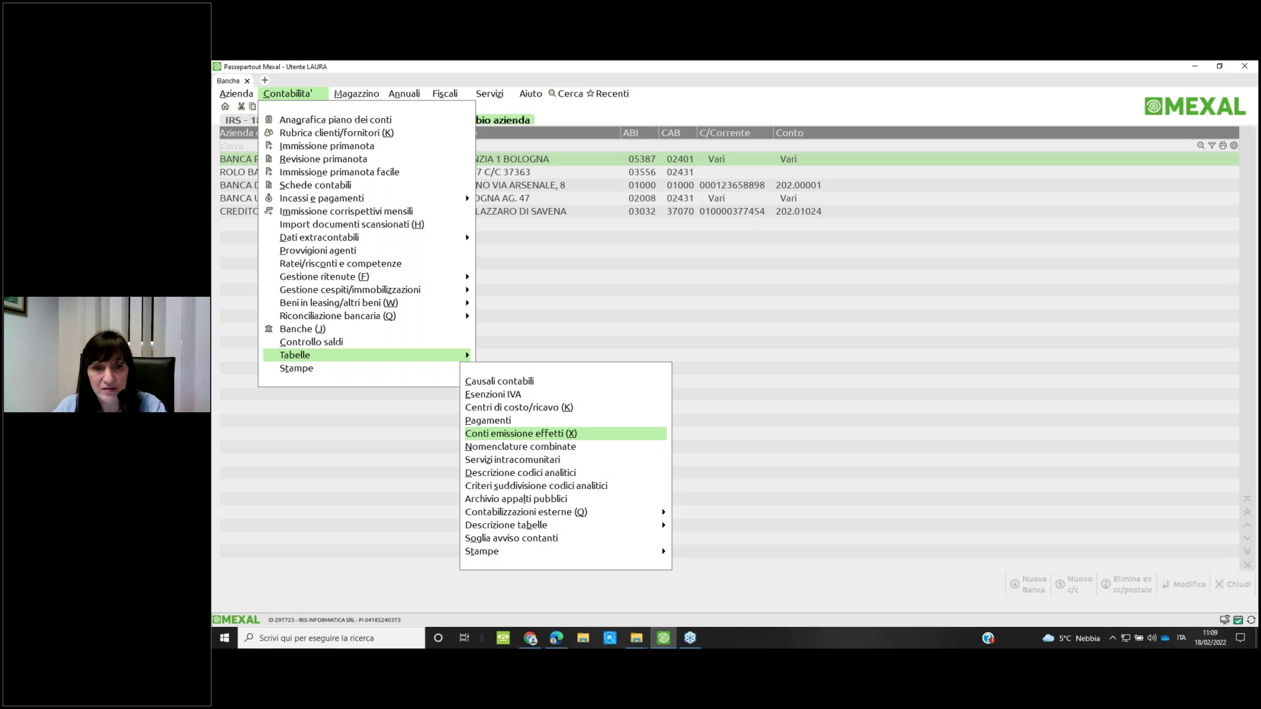
pyautogui.press('Return')
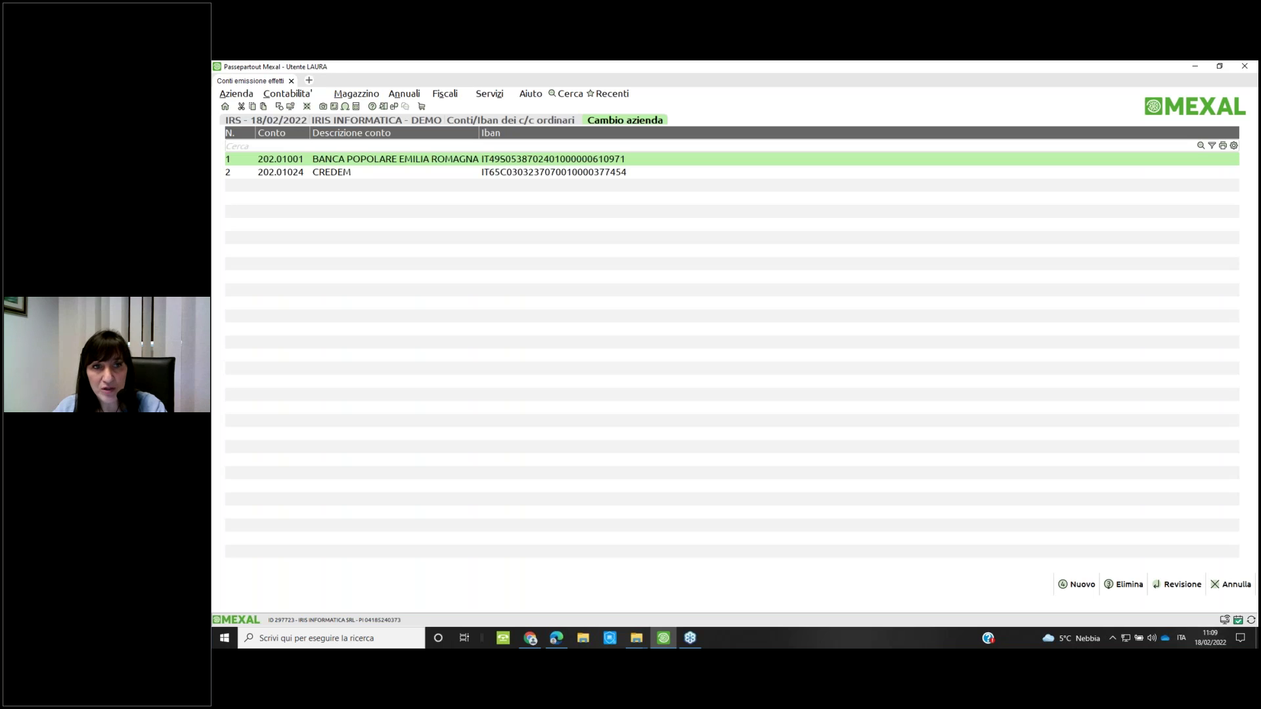
# View the correlated IBANs for BANCA POPOLARE EMILIA ROMAGNA, then close both tables
pyautogui.press('Return')
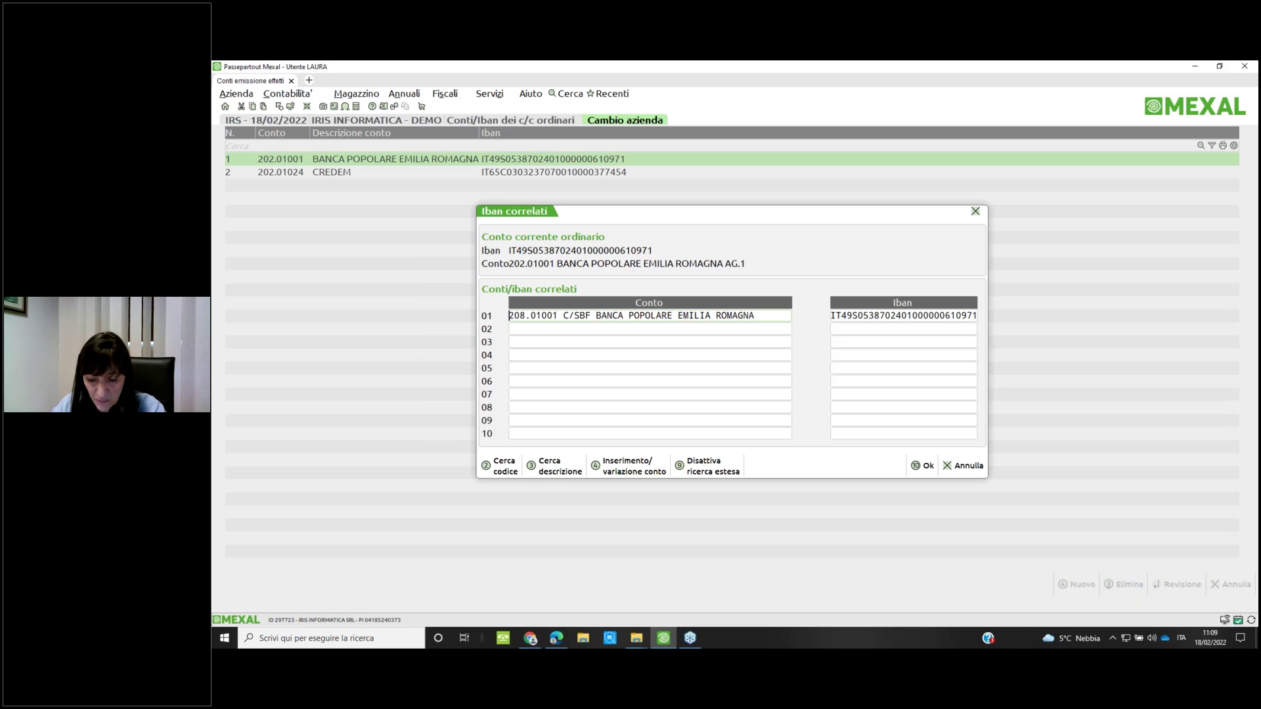
pyautogui.press('Escape')
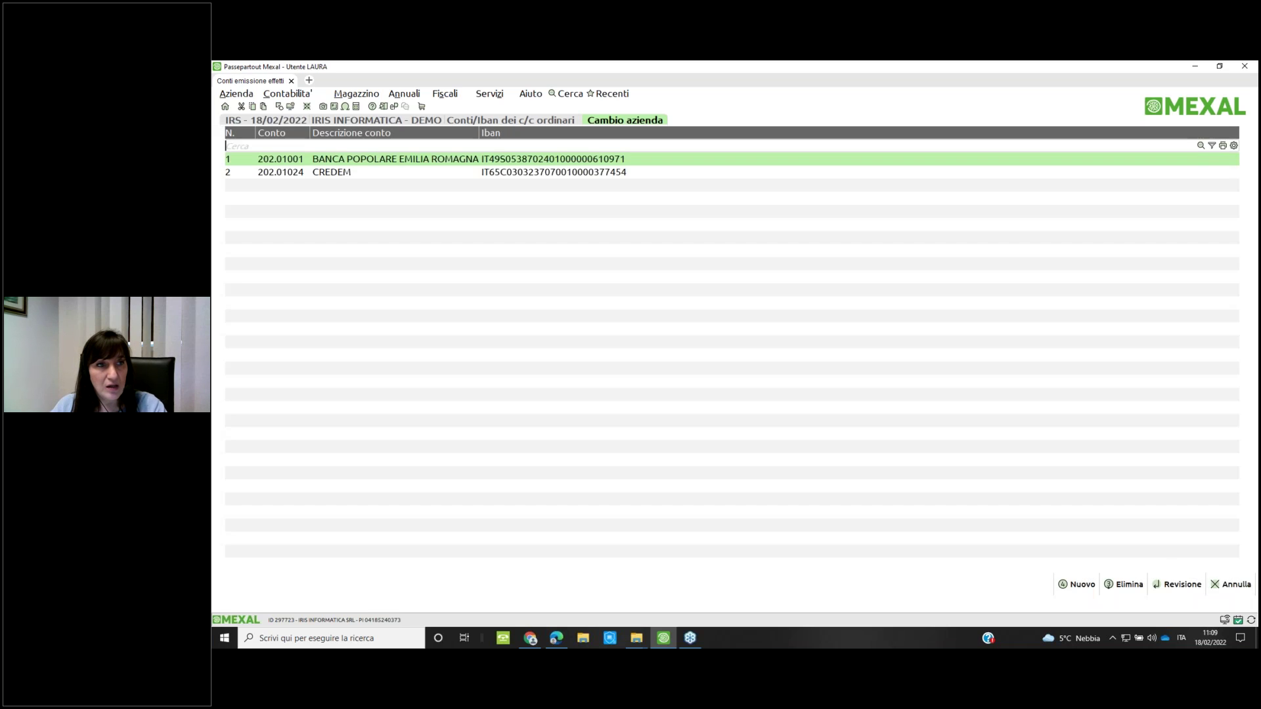
pyautogui.press('Escape')
pyautogui.press('Escape')
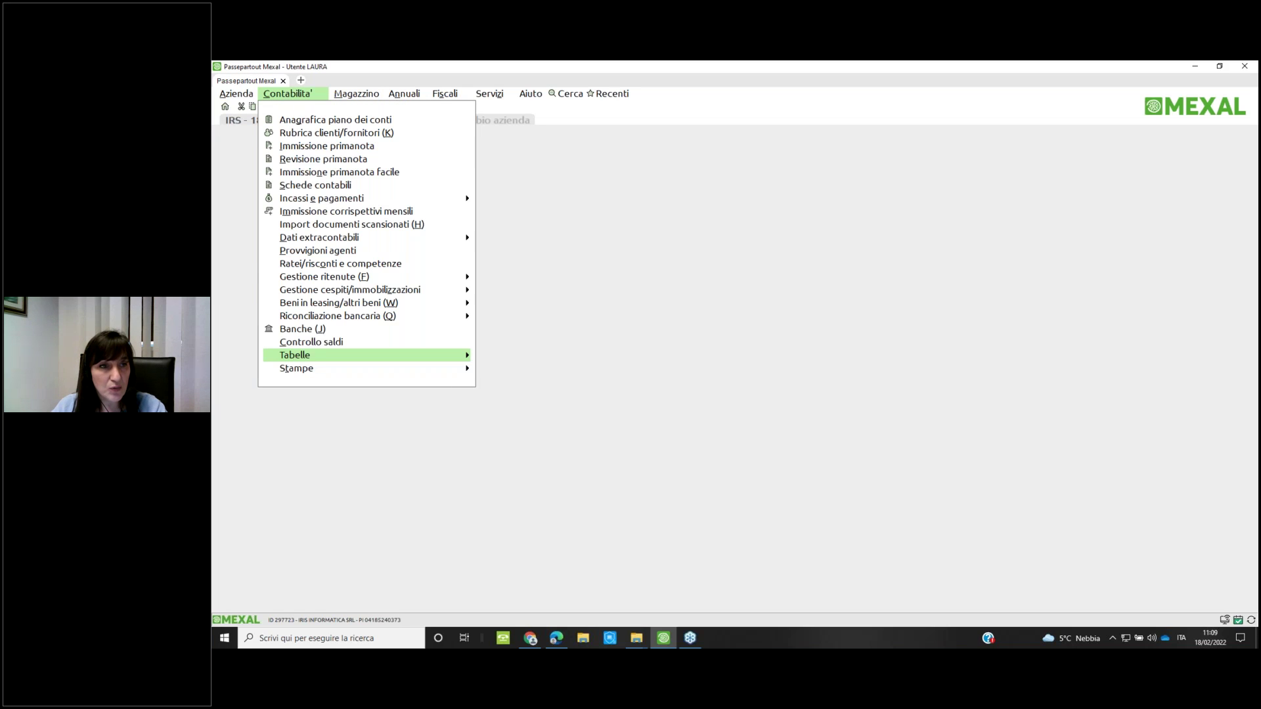
# Open Emissione RIBA and choose issuing account 208.01001 C/SBF BANCA POPOLARE
pyautogui.press('Up')
pyautogui.press('Up')
pyautogui.press('Up')
pyautogui.press('Up')
pyautogui.press('Up')
pyautogui.press('Up')
pyautogui.press('Up')
pyautogui.press('Up')
pyautogui.press('Up')
pyautogui.press('Up')
pyautogui.press('Up')
pyautogui.press('Up')
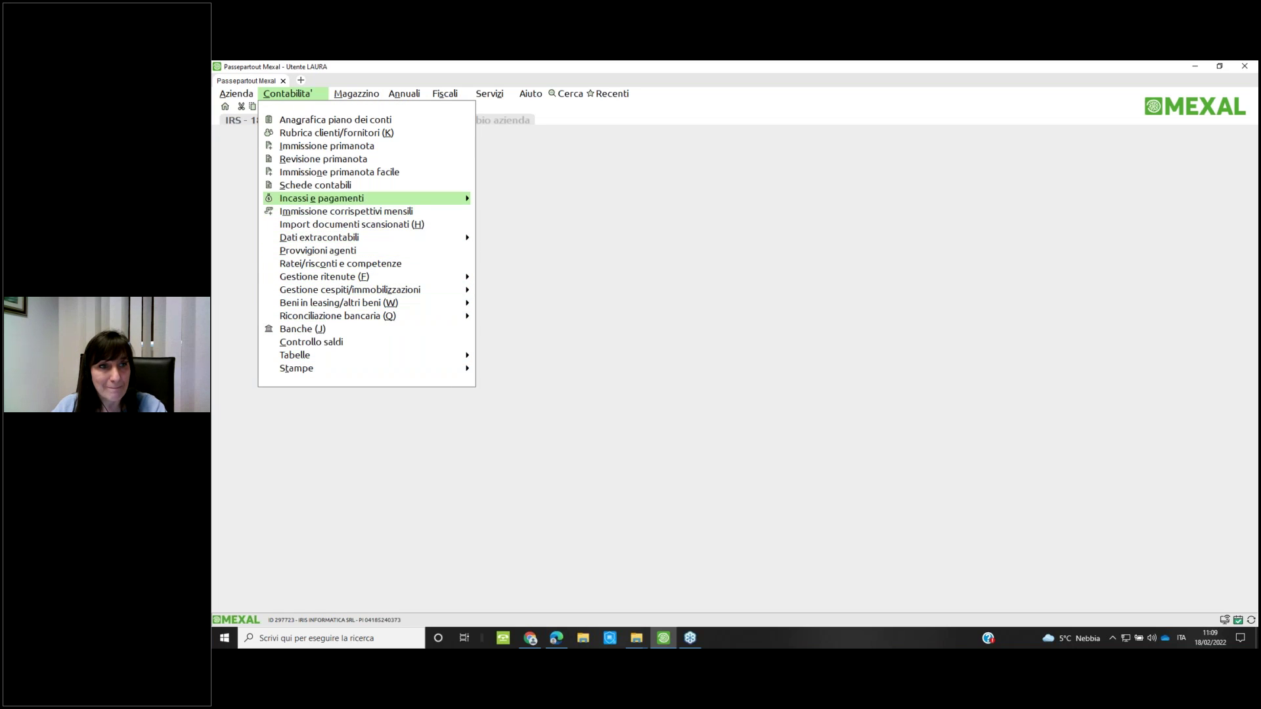
pyautogui.press('Right')
pyautogui.press('Up')
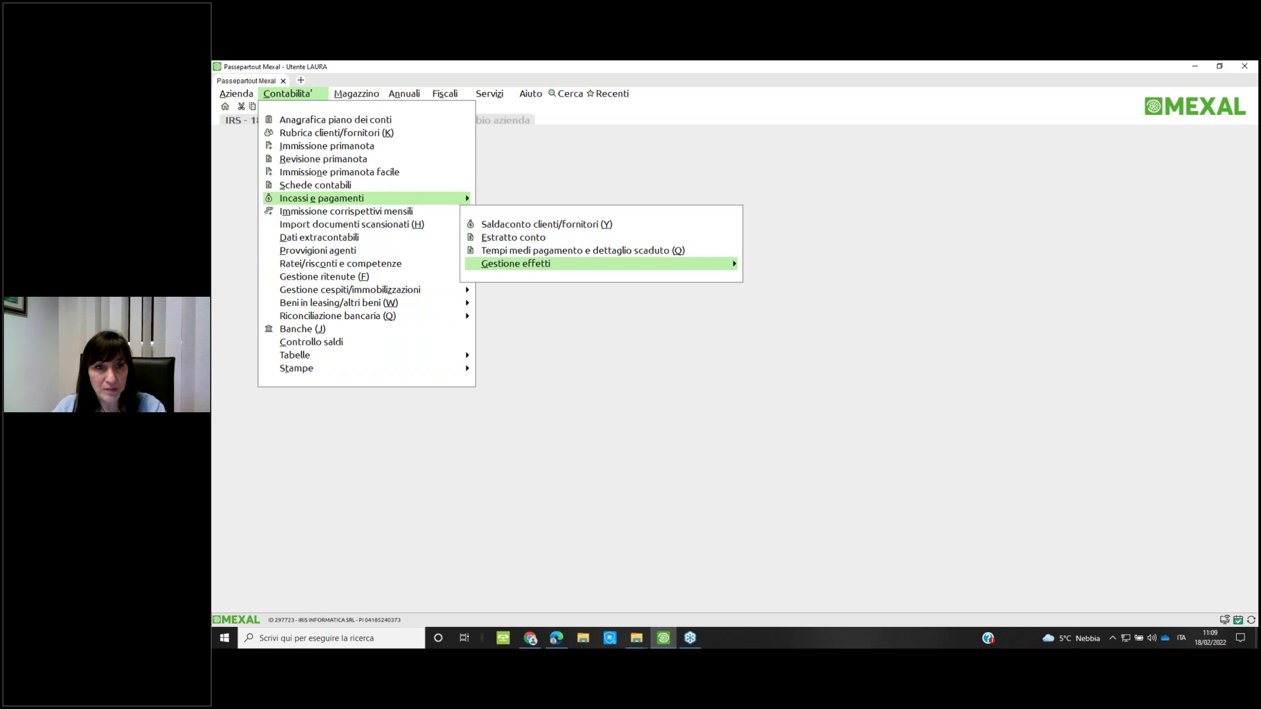
pyautogui.press('Right')
pyautogui.press('Down')
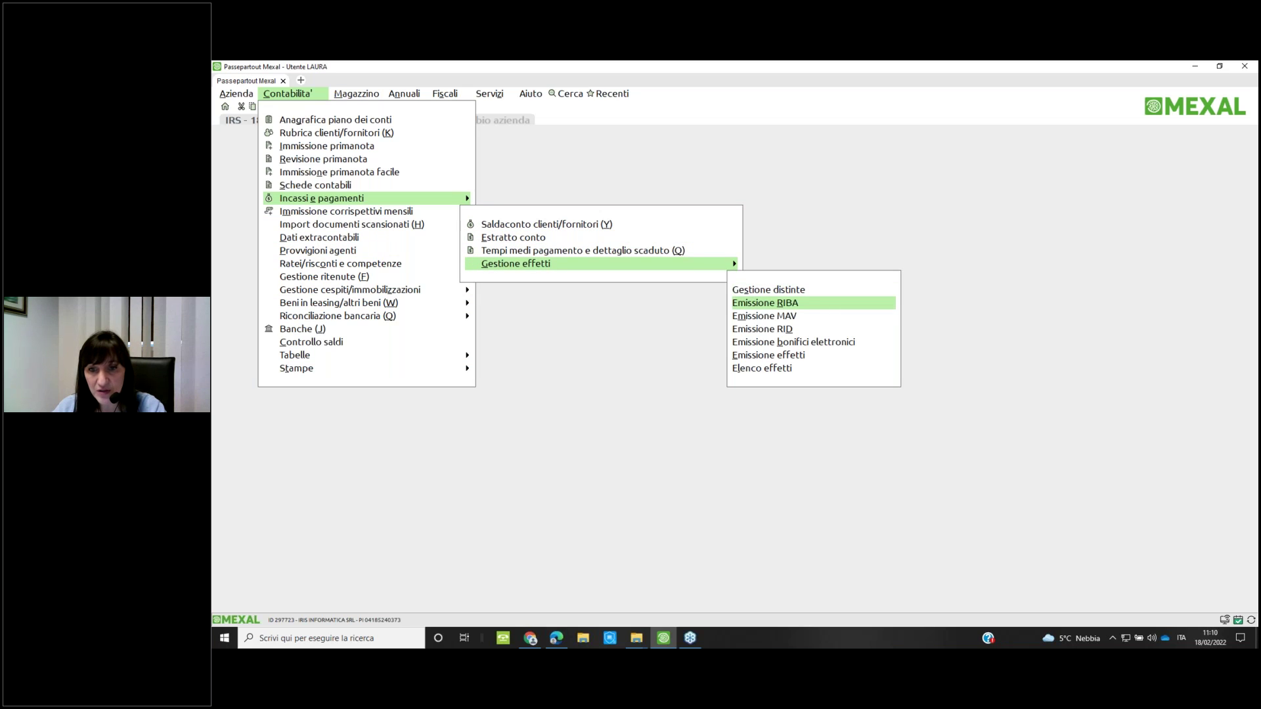
pyautogui.press('Return')
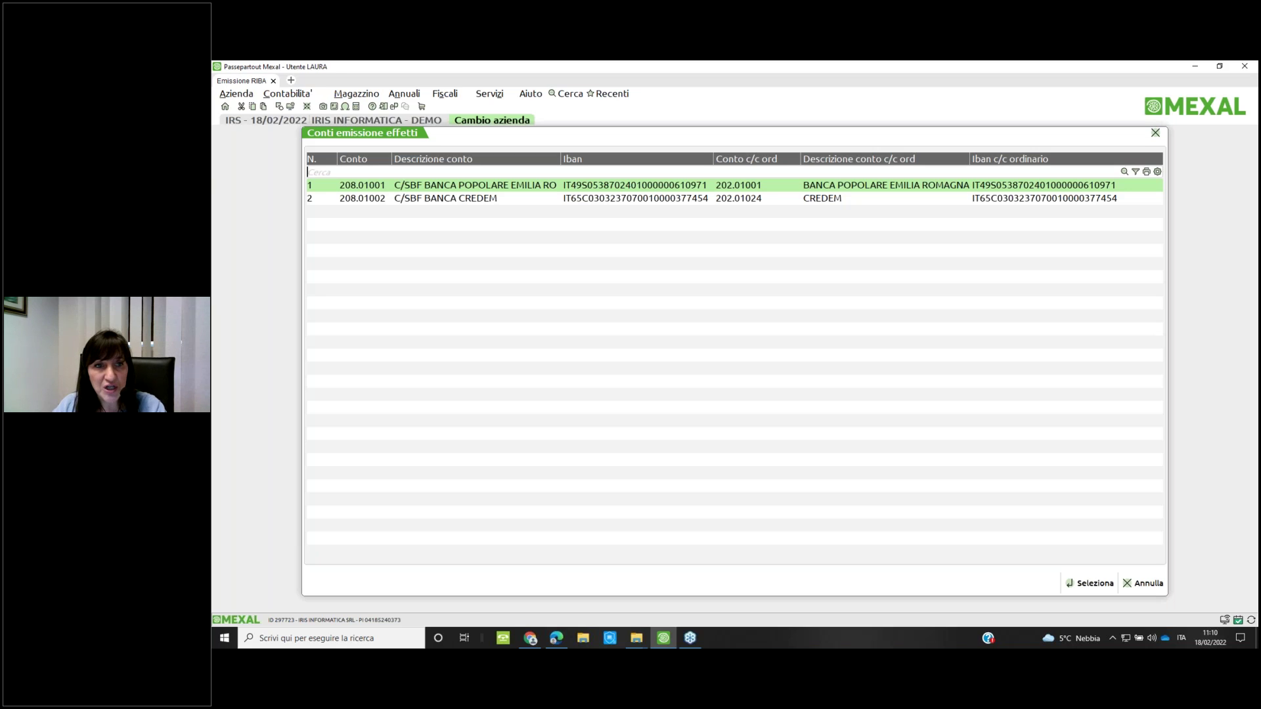
pyautogui.press('Return')
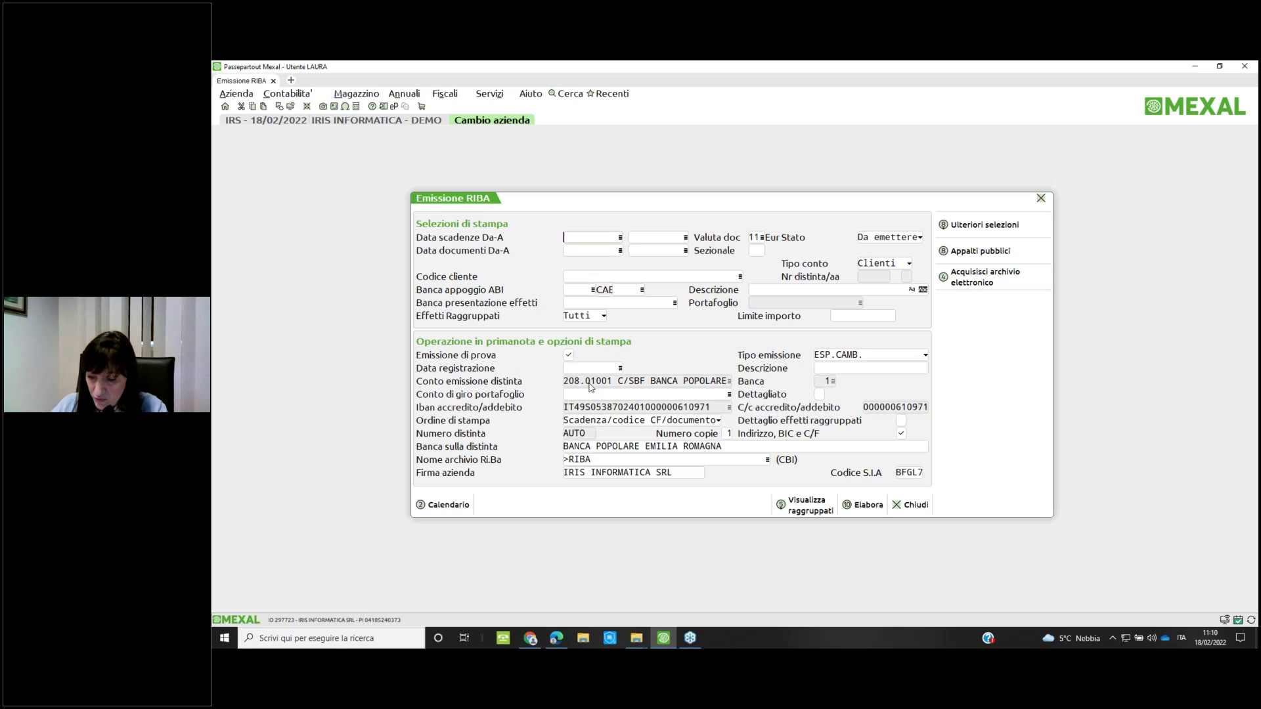
# Enter due dates from 30/01/2022 to 01/02/2022
pyautogui.write('300122')
pyautogui.press('Return')
pyautogui.write('010222')
pyautogui.press('Return')
# Make the issue definitive, registered 18/02/2022, and clear the Ri.Ba file name
pyautogui.click(568, 355)
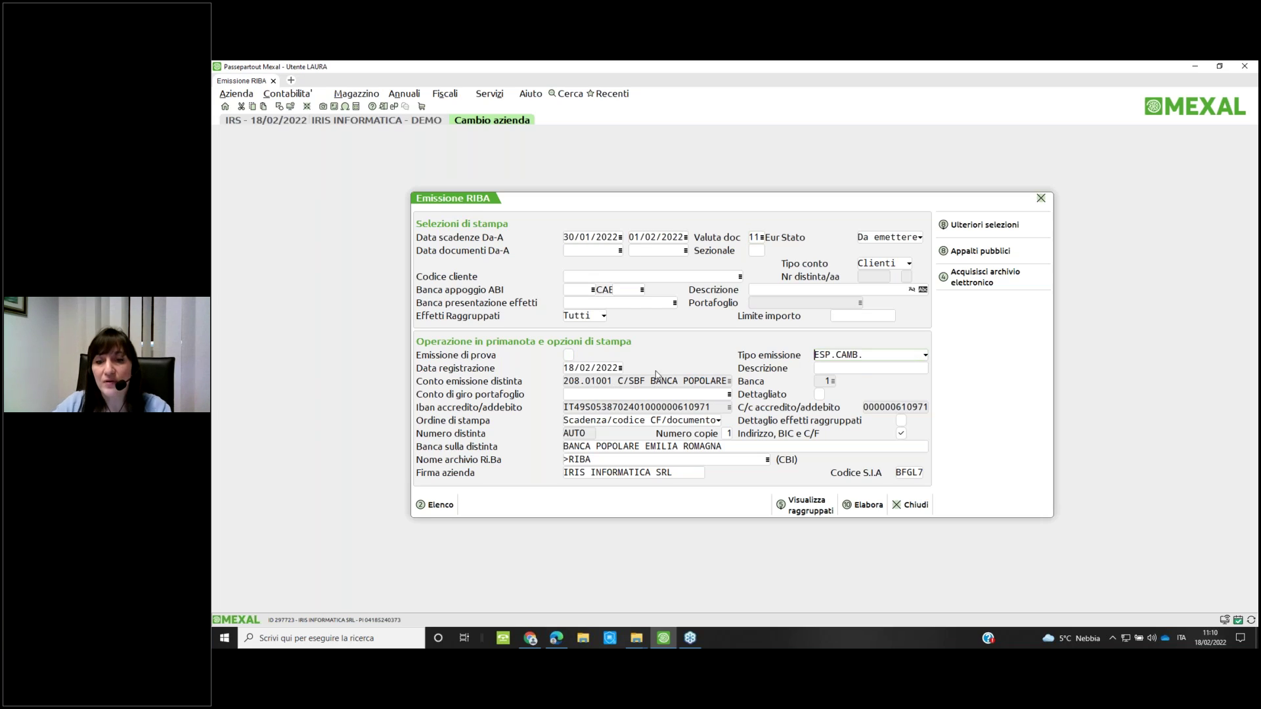
pyautogui.press('Return')
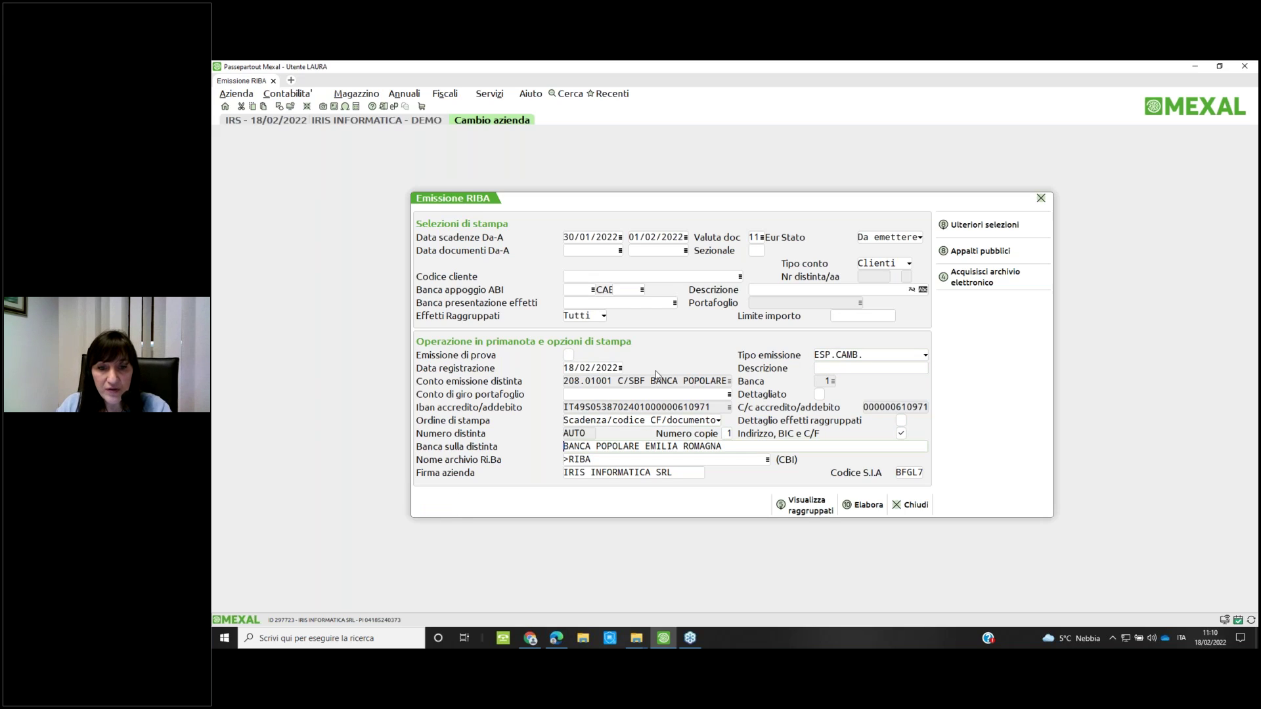
pyautogui.press('Return')
pyautogui.press('BackSpace')
pyautogui.press('BackSpace')
pyautogui.press('BackSpace')
pyautogui.press('BackSpace')
pyautogui.press('BackSpace')
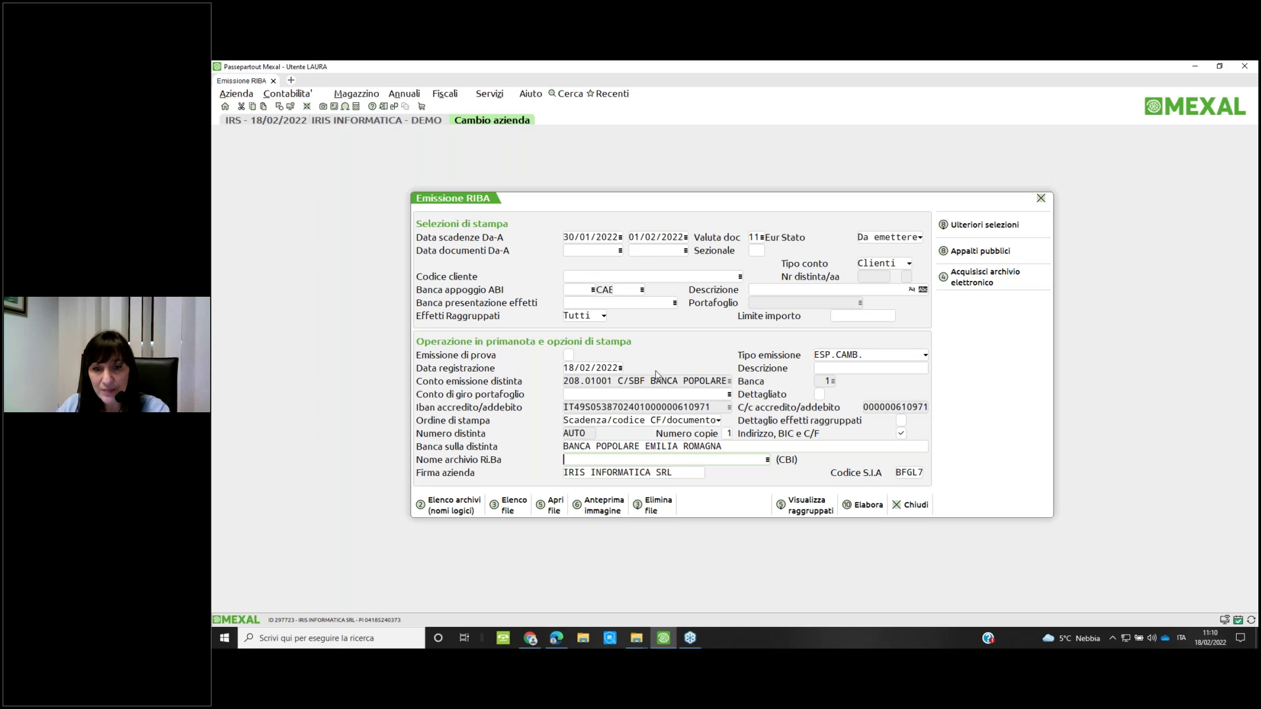
pyautogui.click(996, 289)
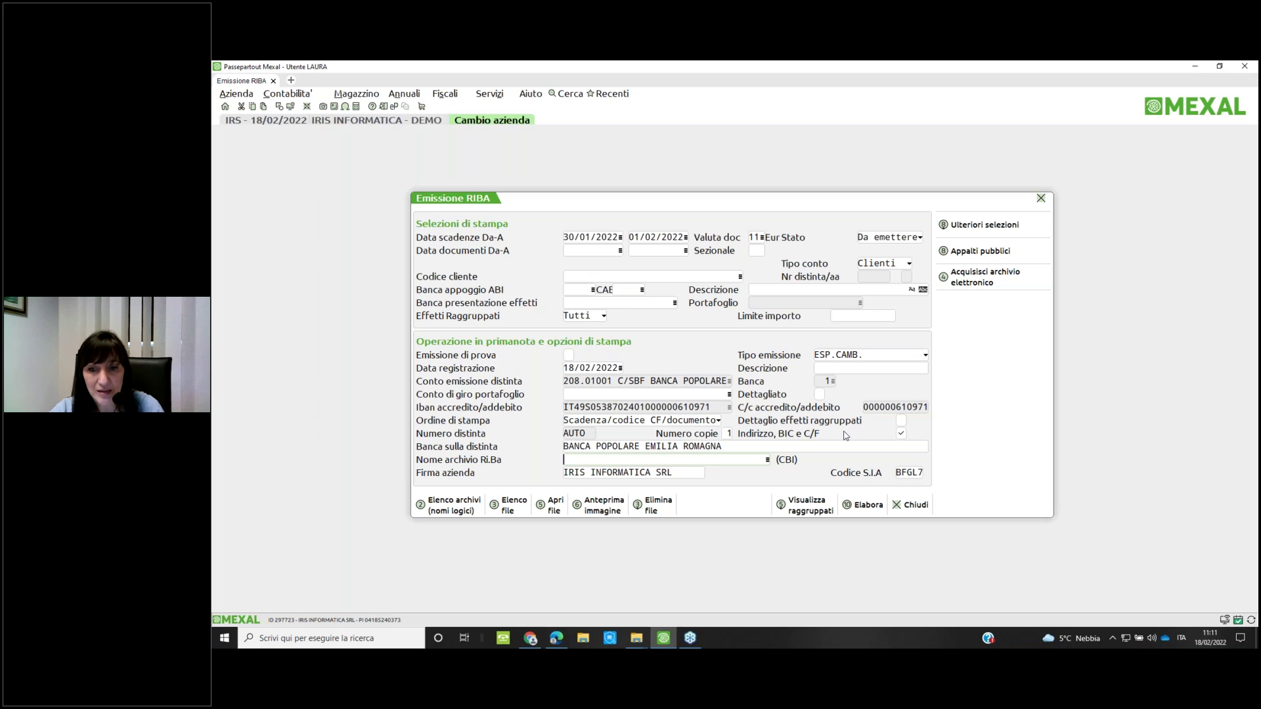
# Process the RIBA issue, accept all ten effects, and print the distinta
pyautogui.click(870, 507)
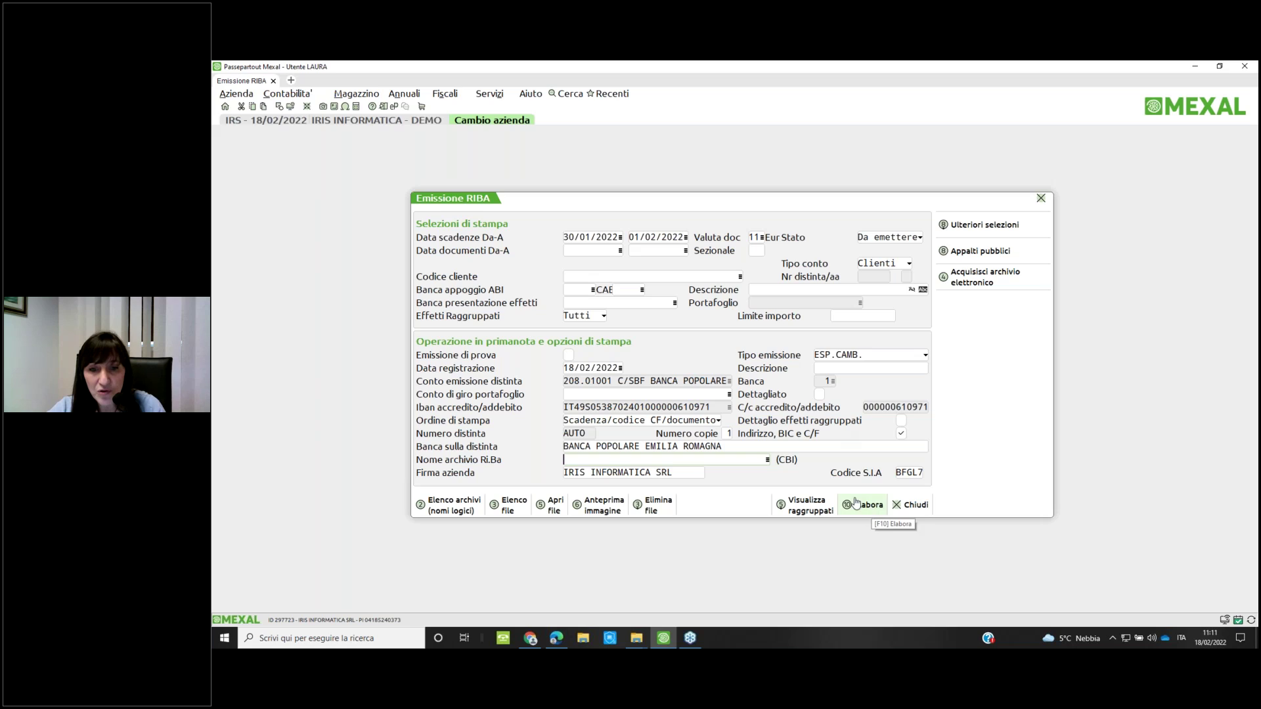
pyautogui.click(868, 507)
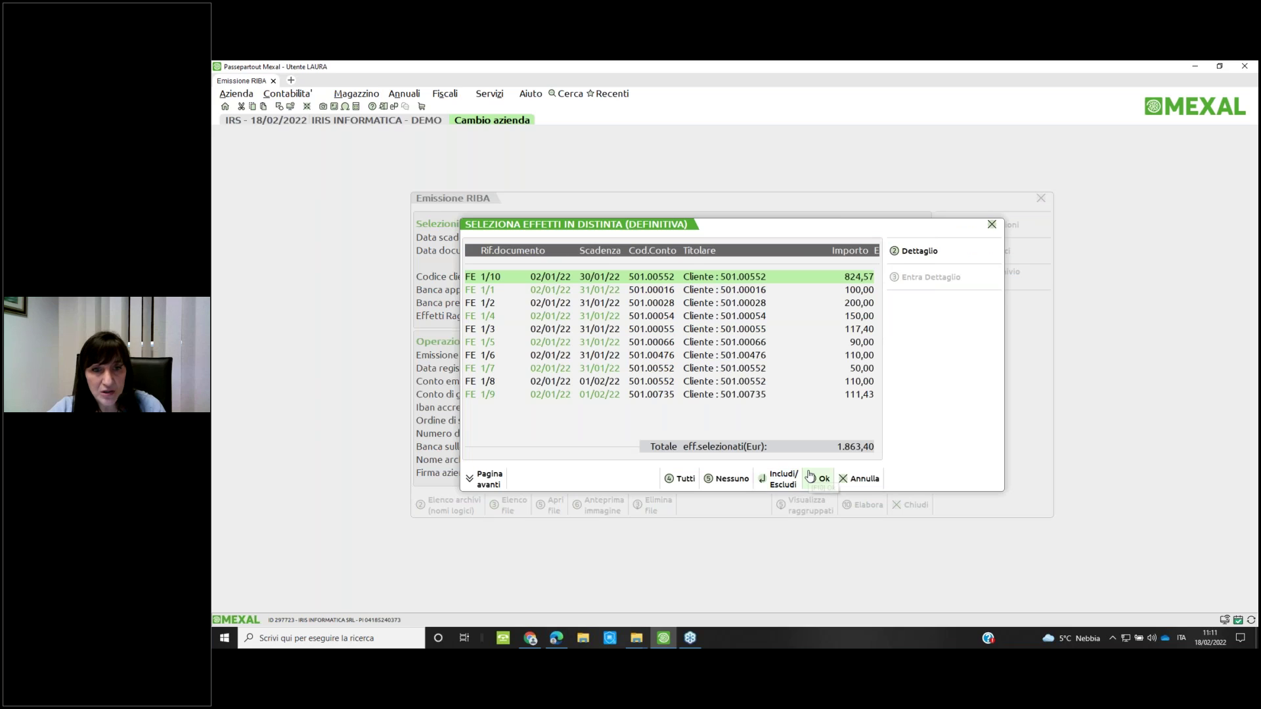
pyautogui.click(815, 482)
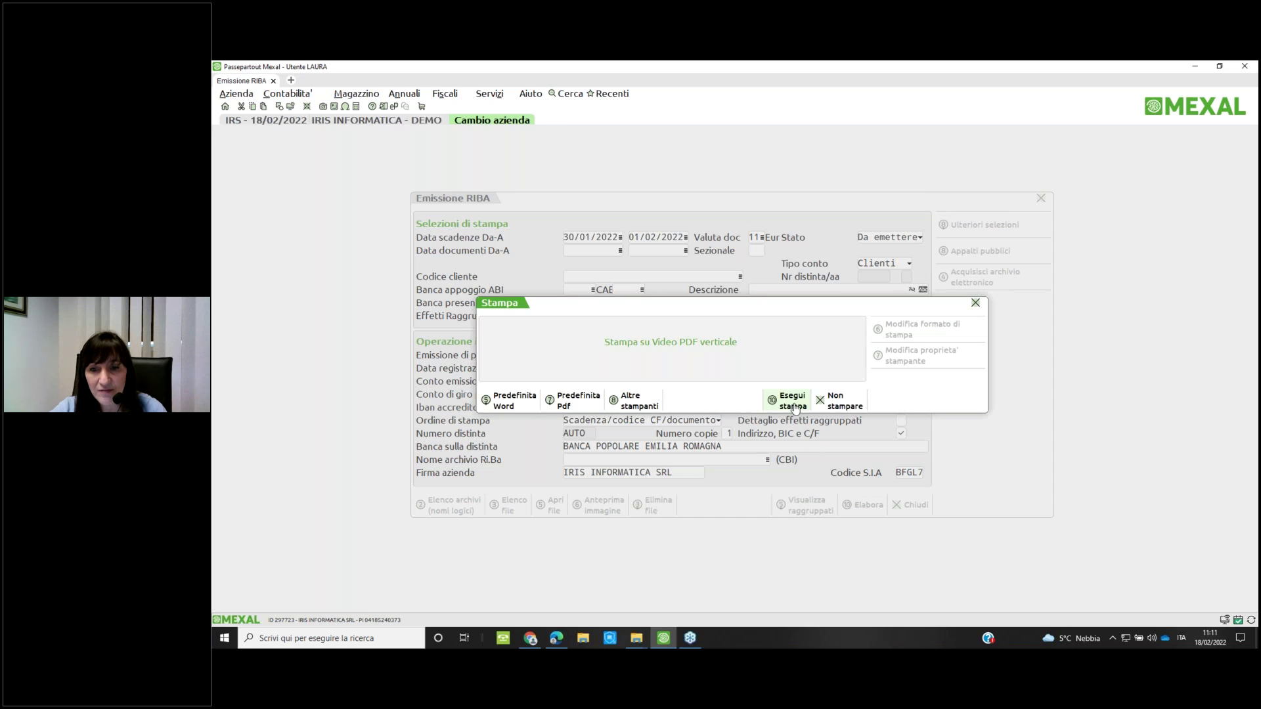
pyautogui.click(793, 402)
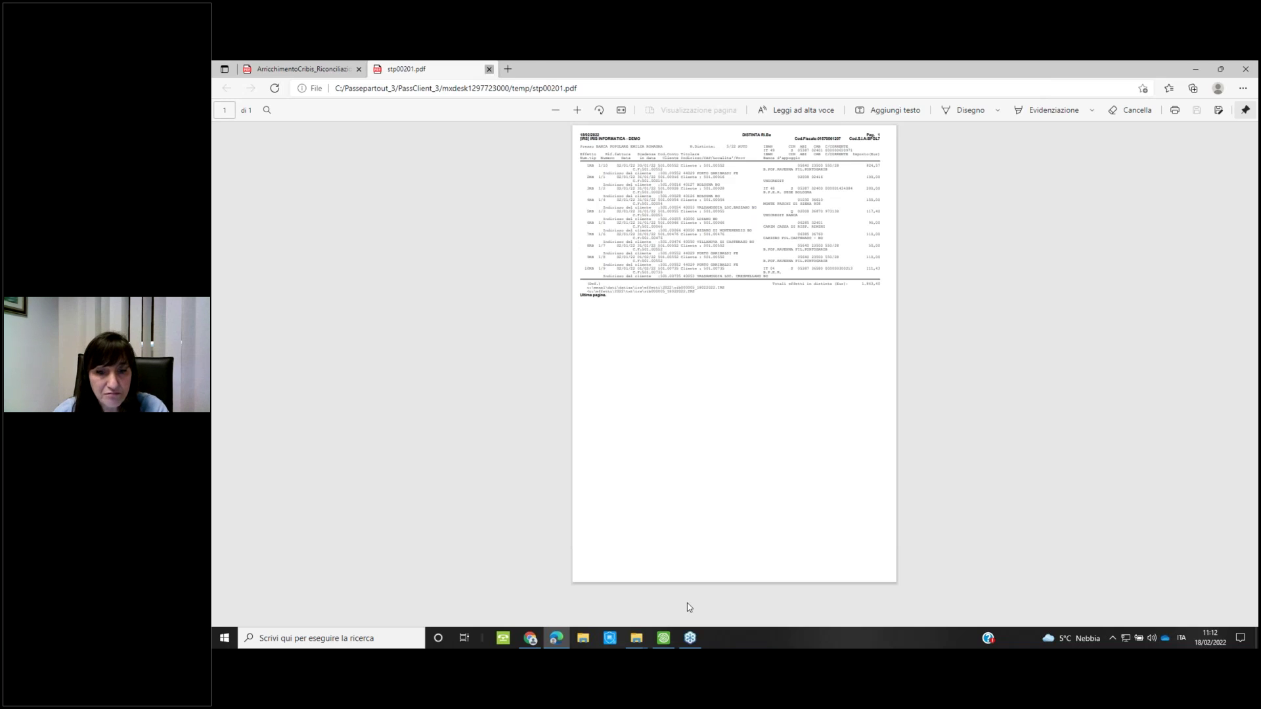
# Close the distinta PDF and the Emissione RIBA form
pyautogui.hotkey('ctrl', 'w')
pyautogui.hotkey('alt', 'Tab')
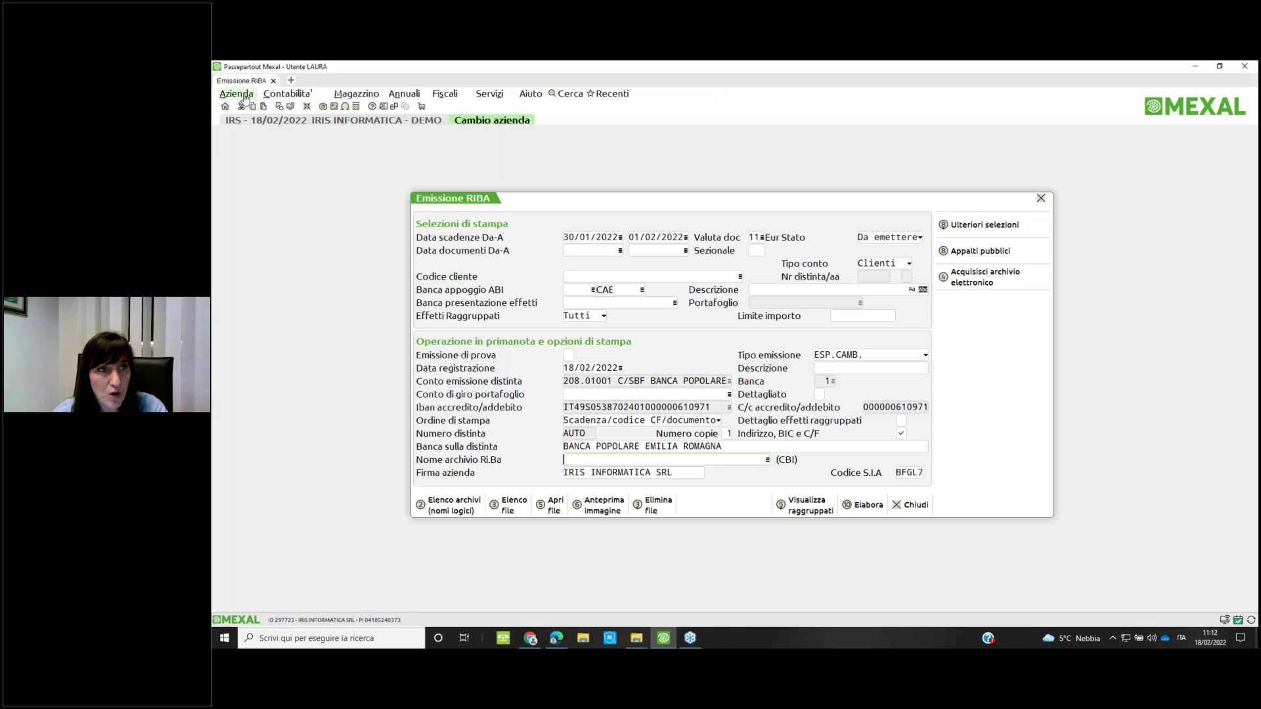
pyautogui.click(237, 95)
pyautogui.press('Return')
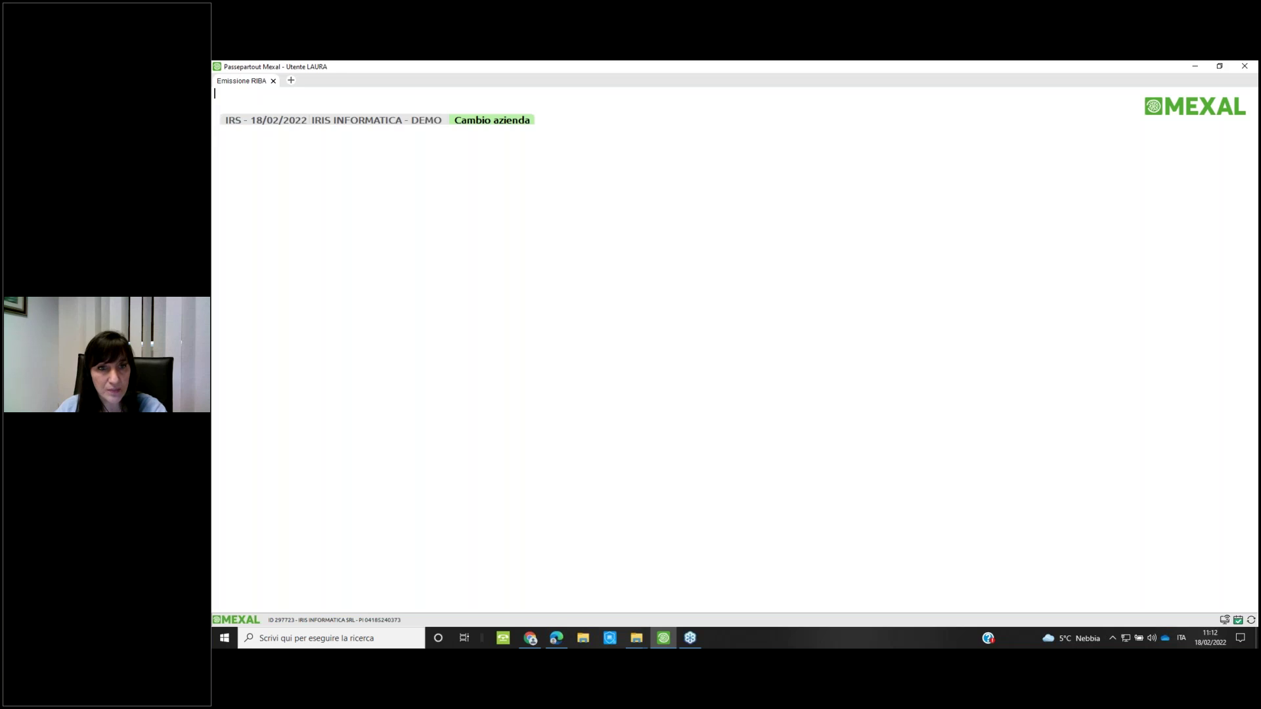
# Open the company registers table and view the distinta and unpaid-effects numerators
pyautogui.press('F4')
pyautogui.write('reg')
pyautogui.press('Return')
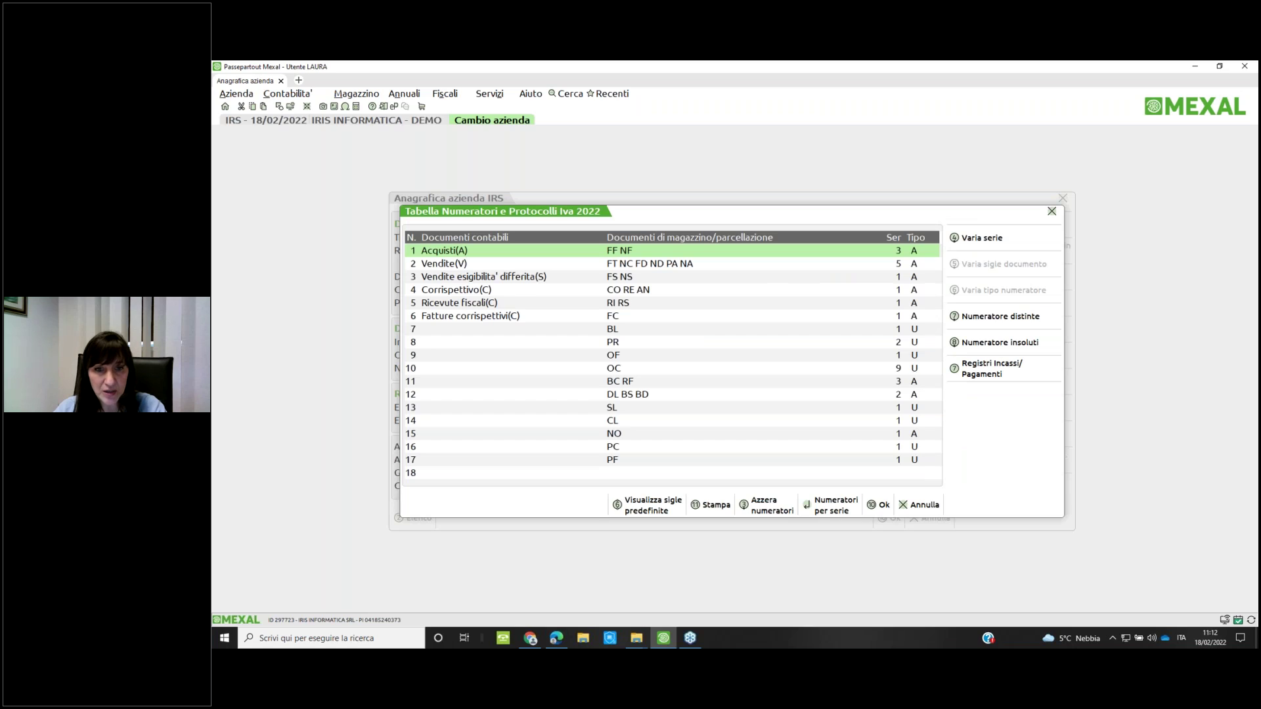
pyautogui.press('End')
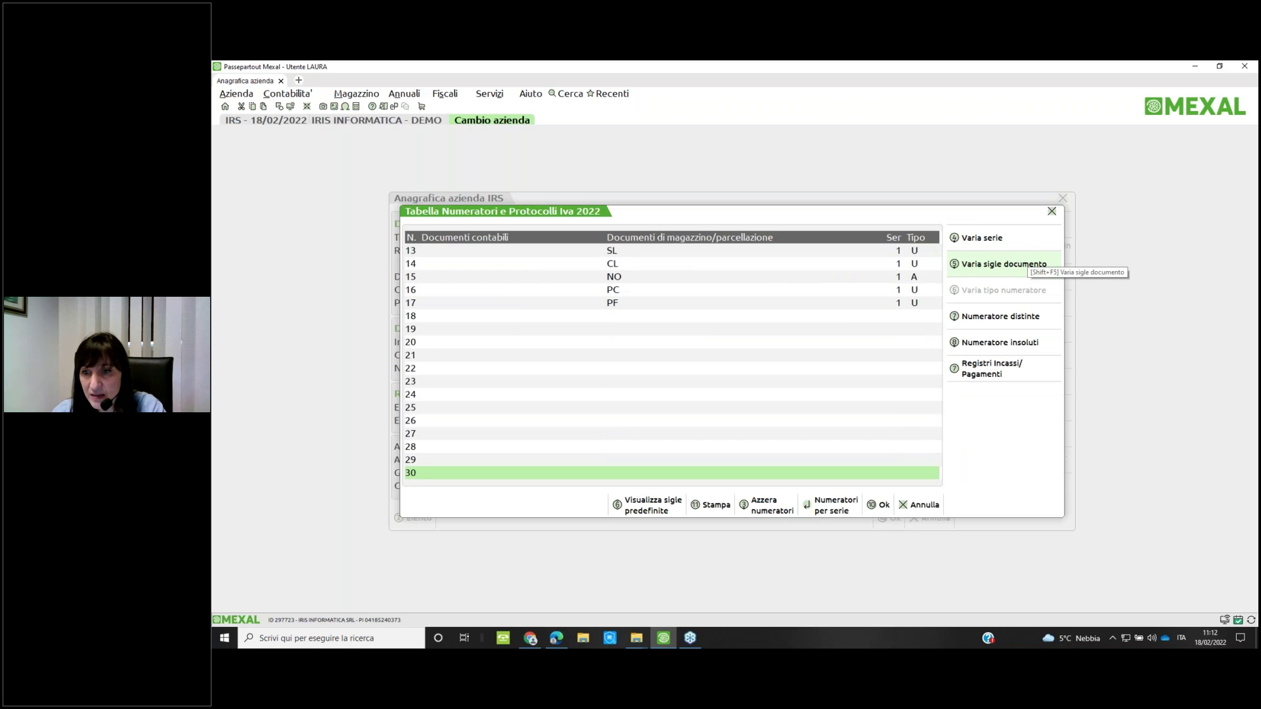
pyautogui.click(1000, 316)
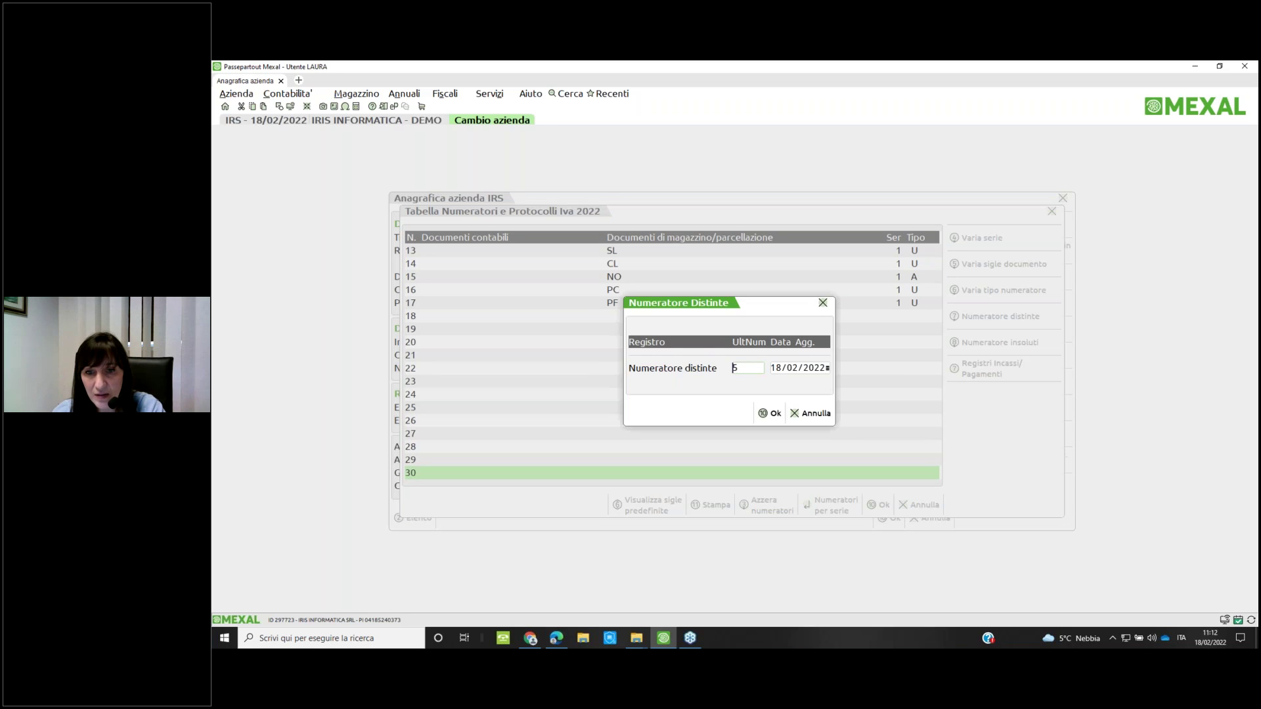
pyautogui.press('Escape')
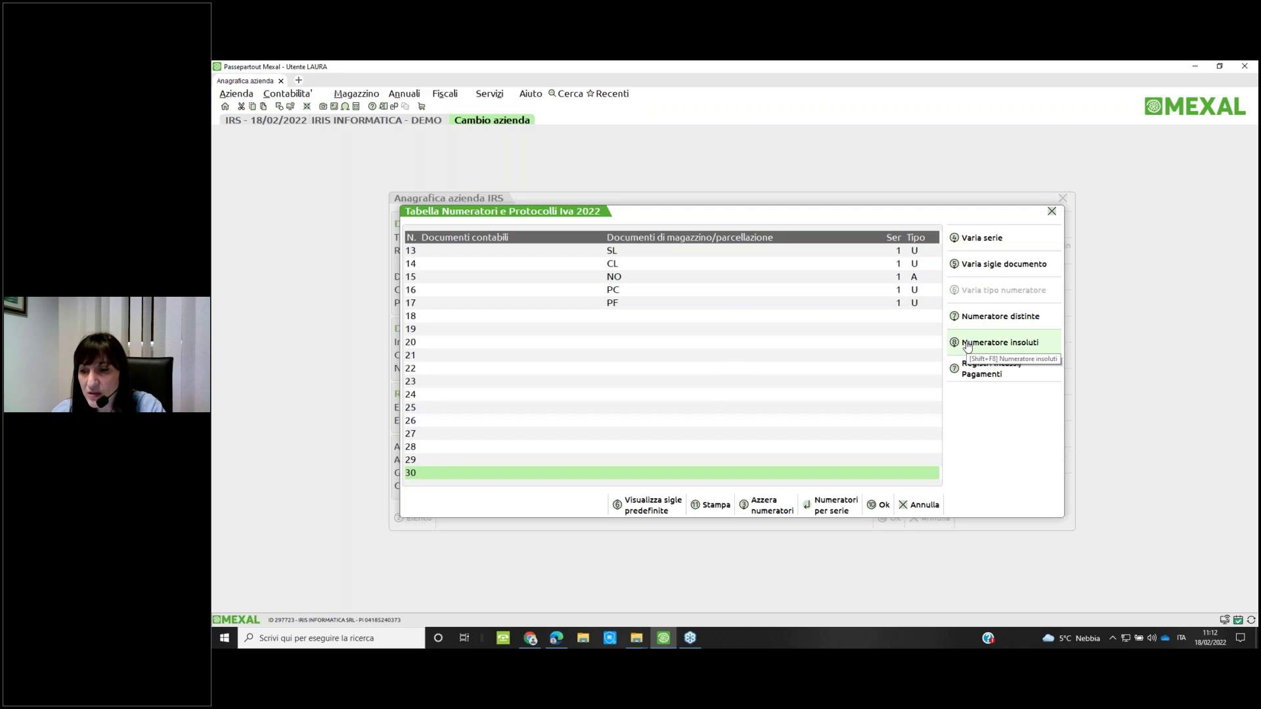
pyautogui.click(965, 347)
pyautogui.click(811, 413)
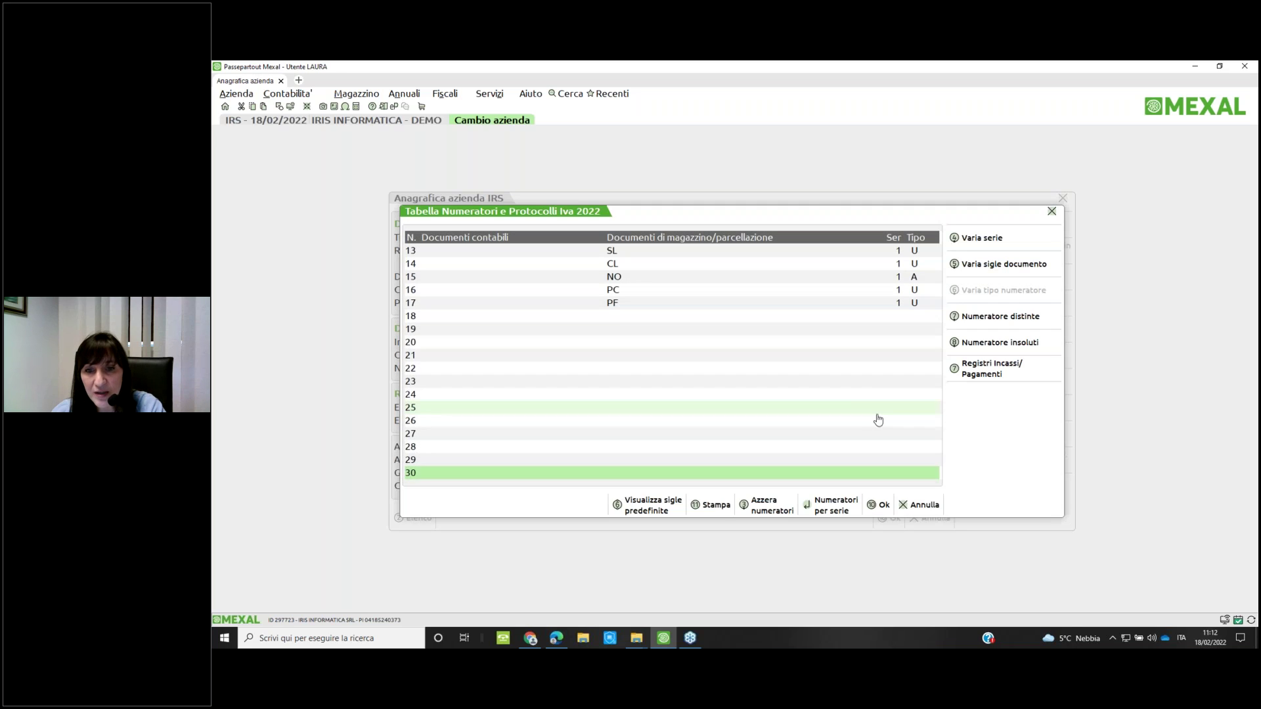
# Leave the numerators table without saving and close the company data categories
pyautogui.press('Escape')
pyautogui.click(861, 387)
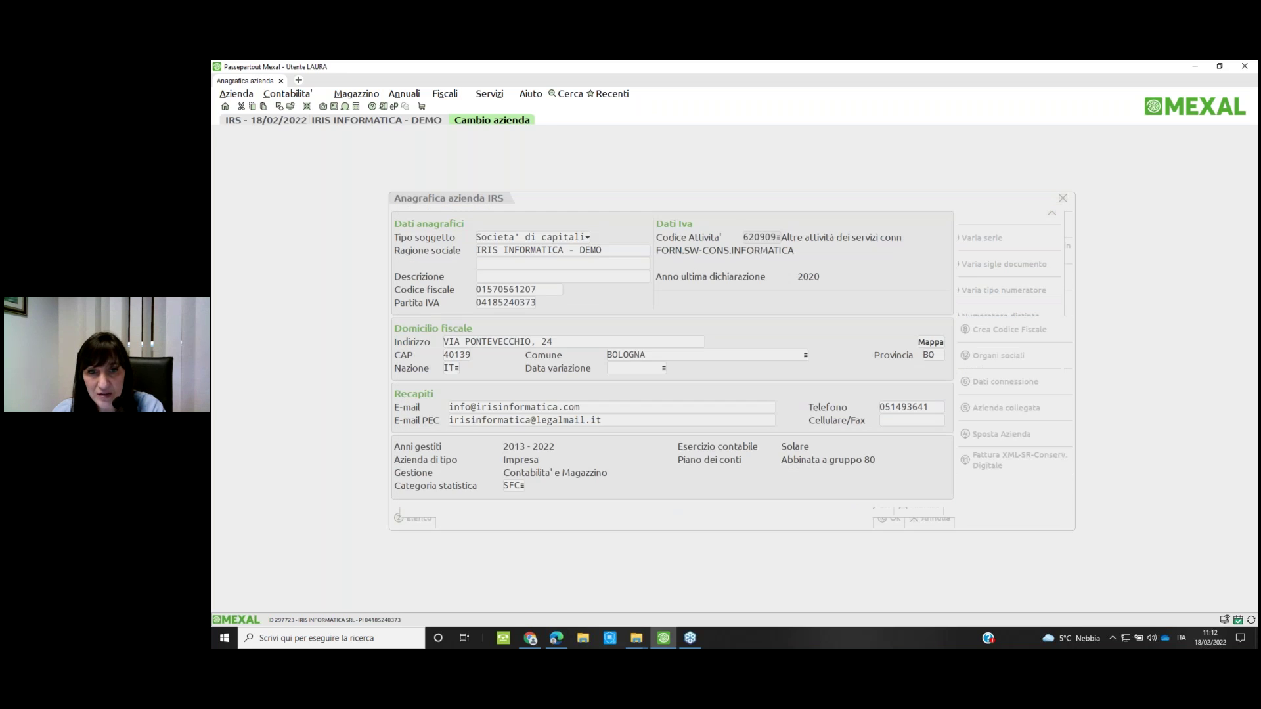
pyautogui.press('F4')
pyautogui.press('Escape')
pyautogui.press('Escape')
# Close the company record and open Gestione distinte under Incassi e pagamenti > Gestione effetti
pyautogui.hotkey('alt', 'a')
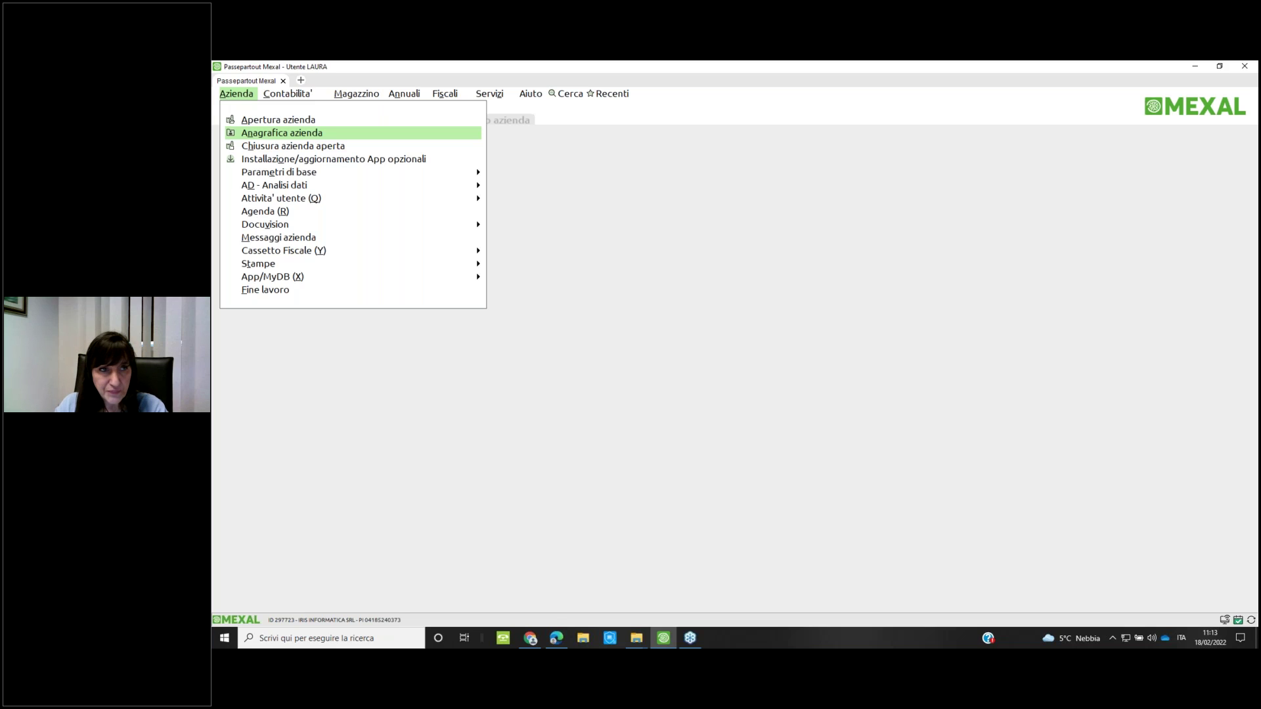
pyautogui.press('Right')
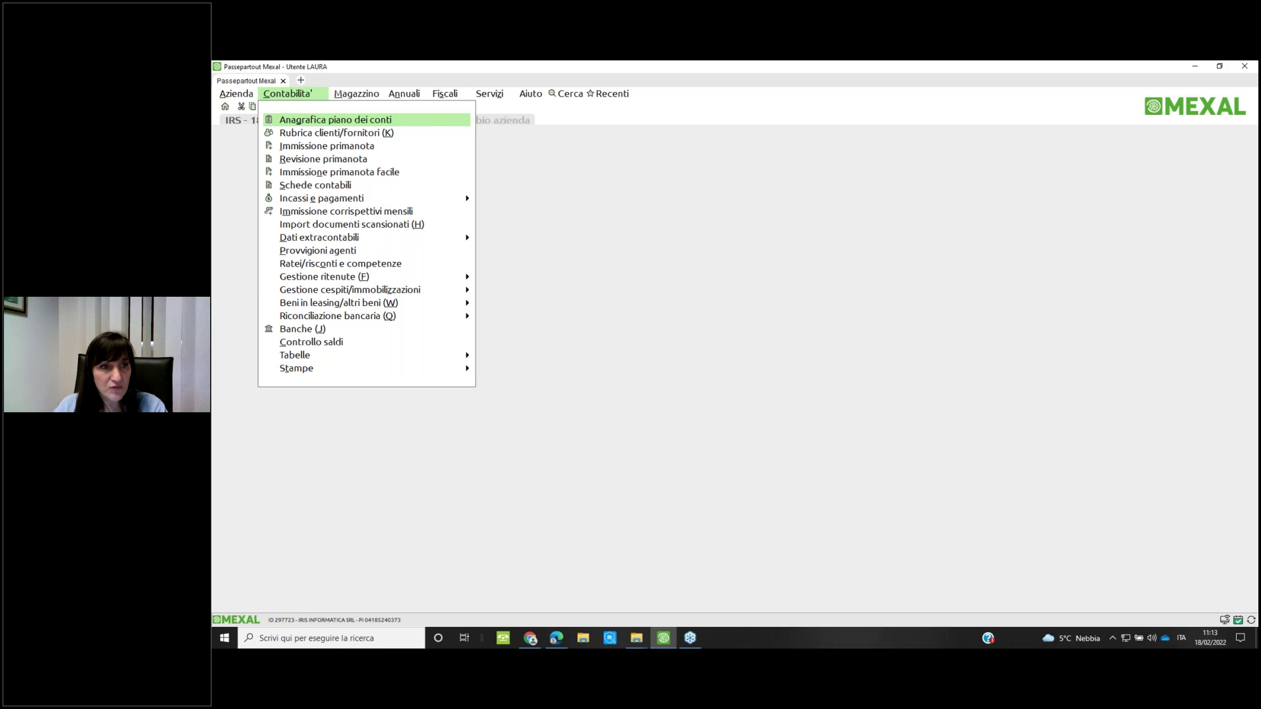
pyautogui.press('Down')
pyautogui.press('Down')
pyautogui.press('Down')
pyautogui.press('Down')
pyautogui.press('Down')
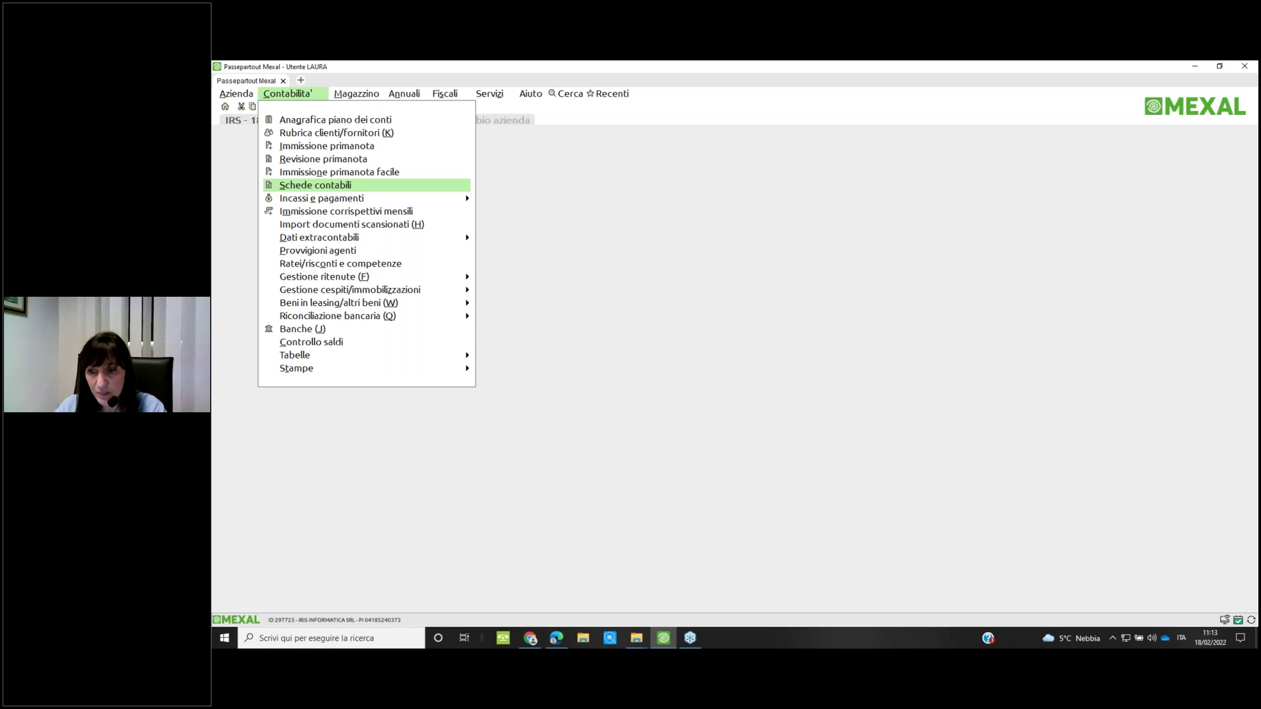
pyautogui.press('Down')
pyautogui.press('Right')
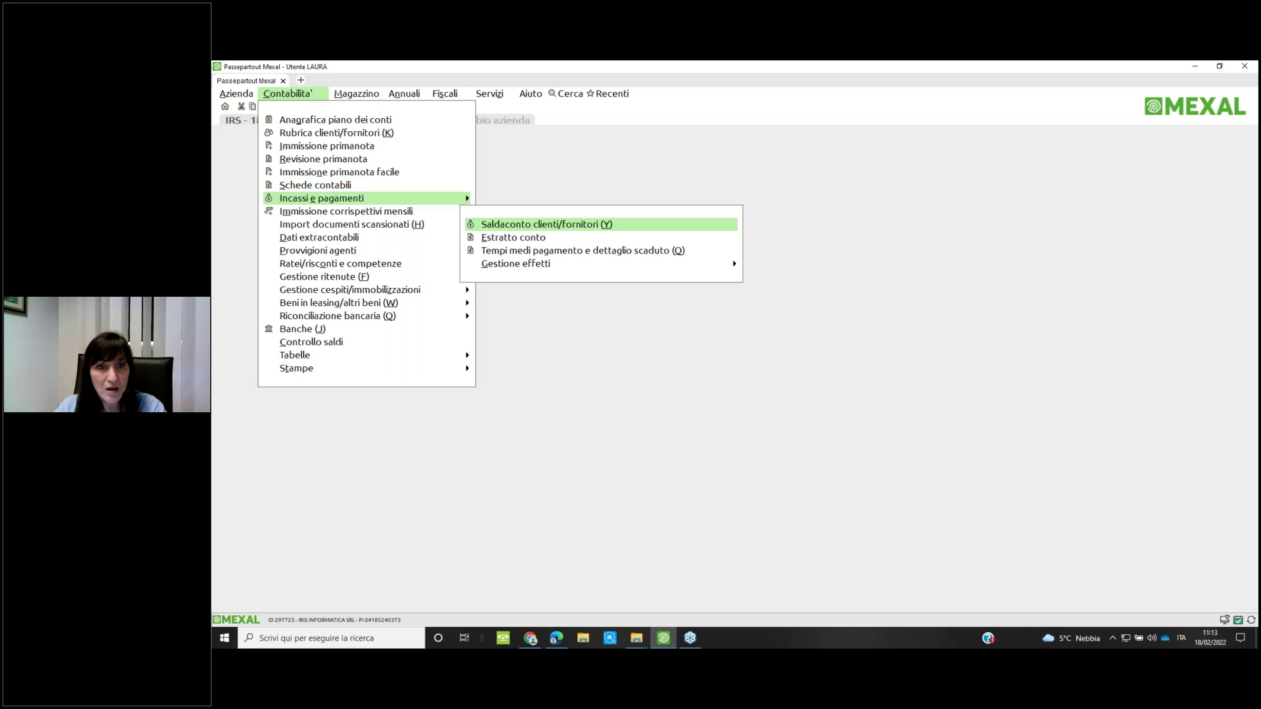
pyautogui.press('Down')
pyautogui.press('Down')
pyautogui.press('Down')
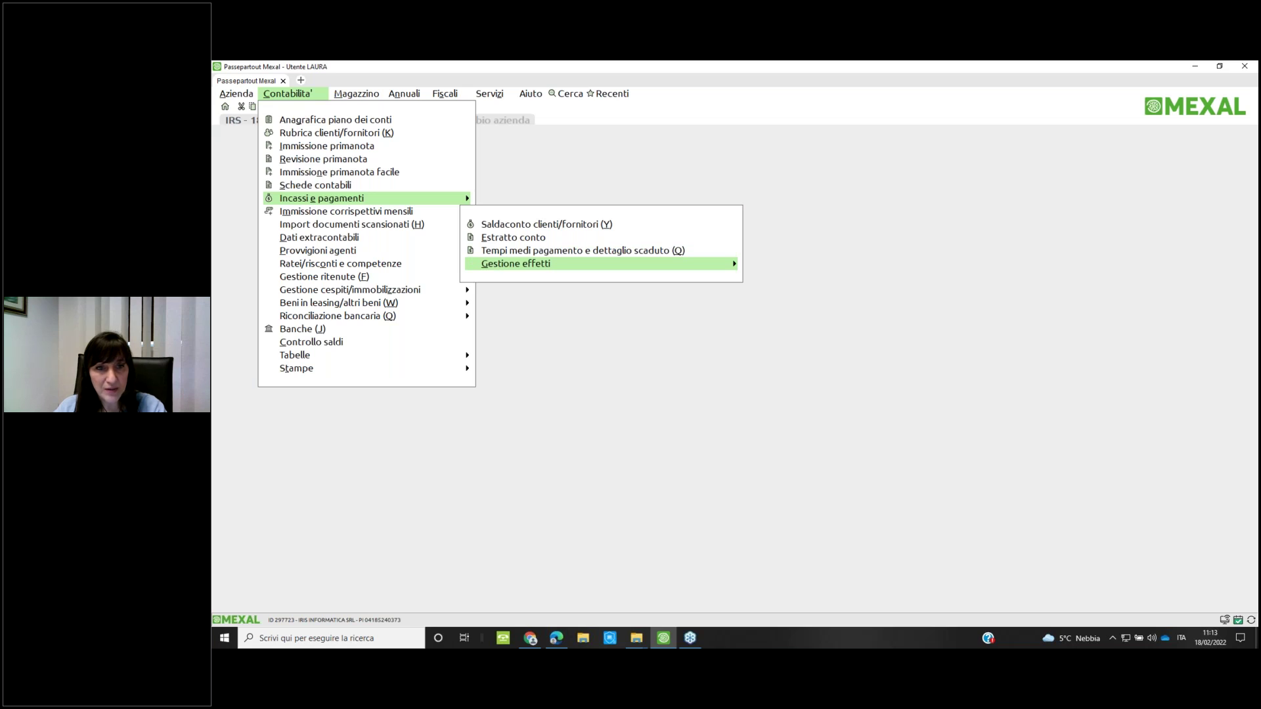
pyautogui.press('Right')
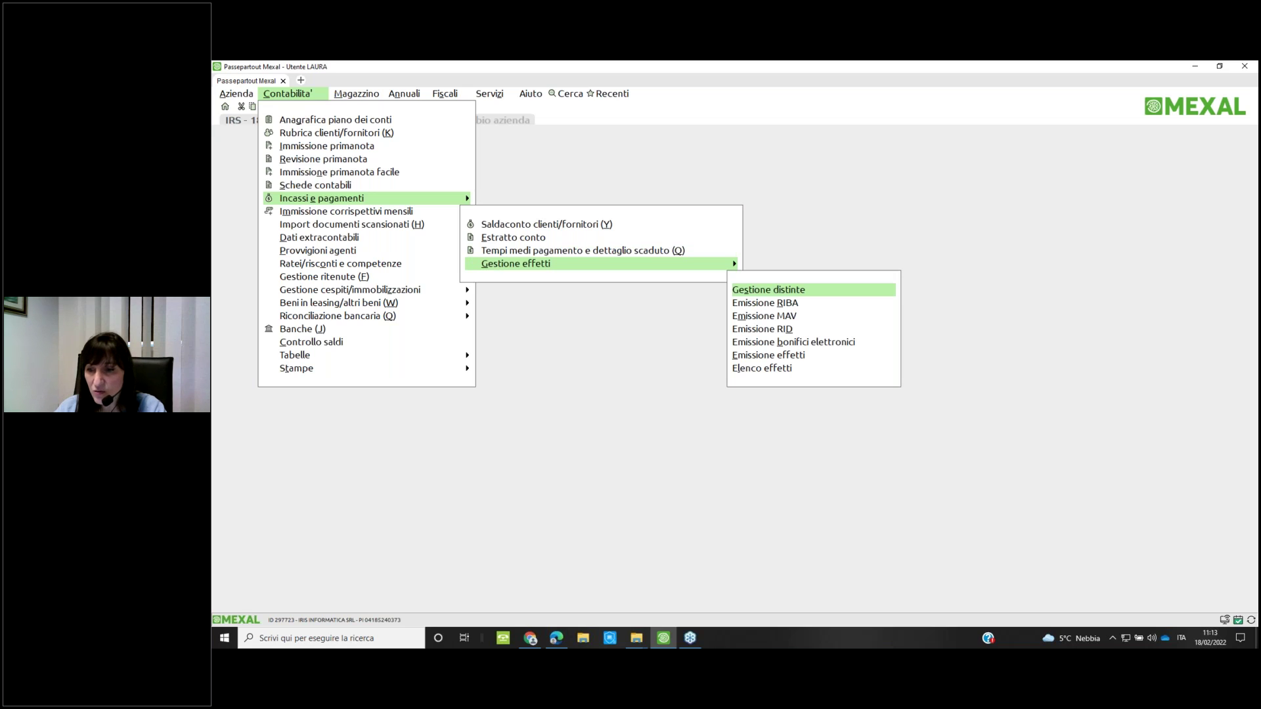
pyautogui.press('Return')
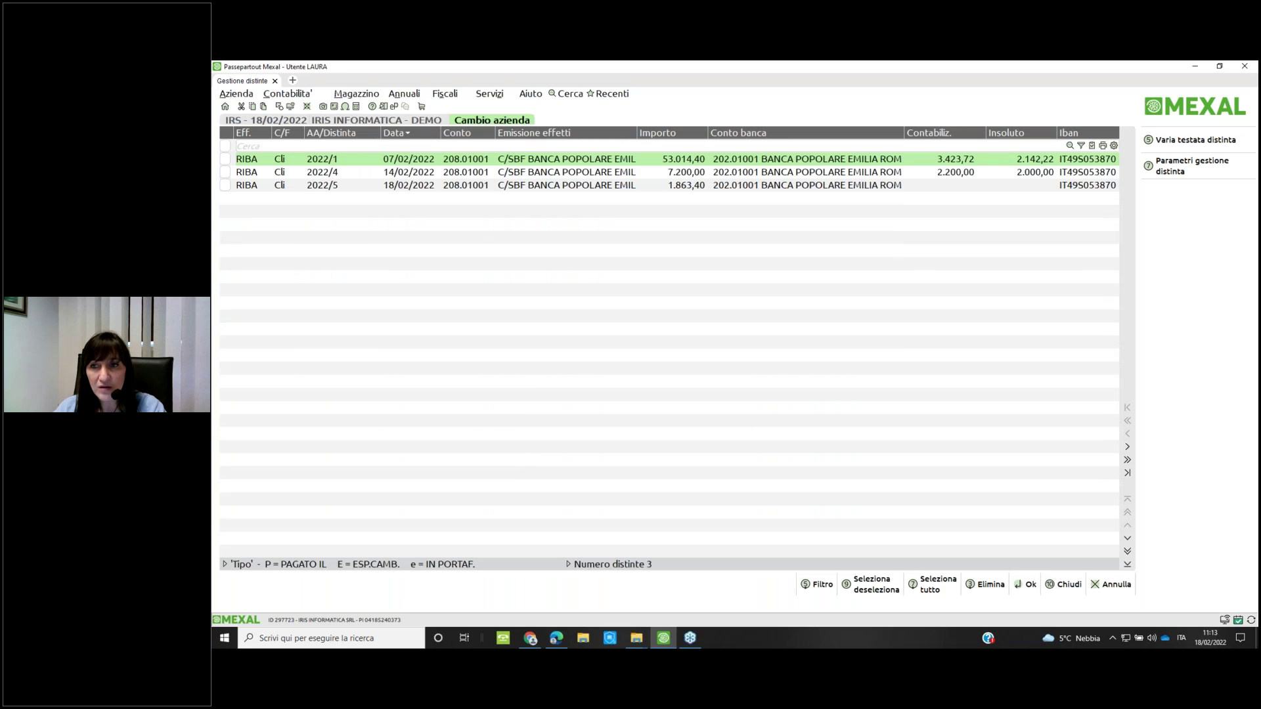
pyautogui.click(567, 172)
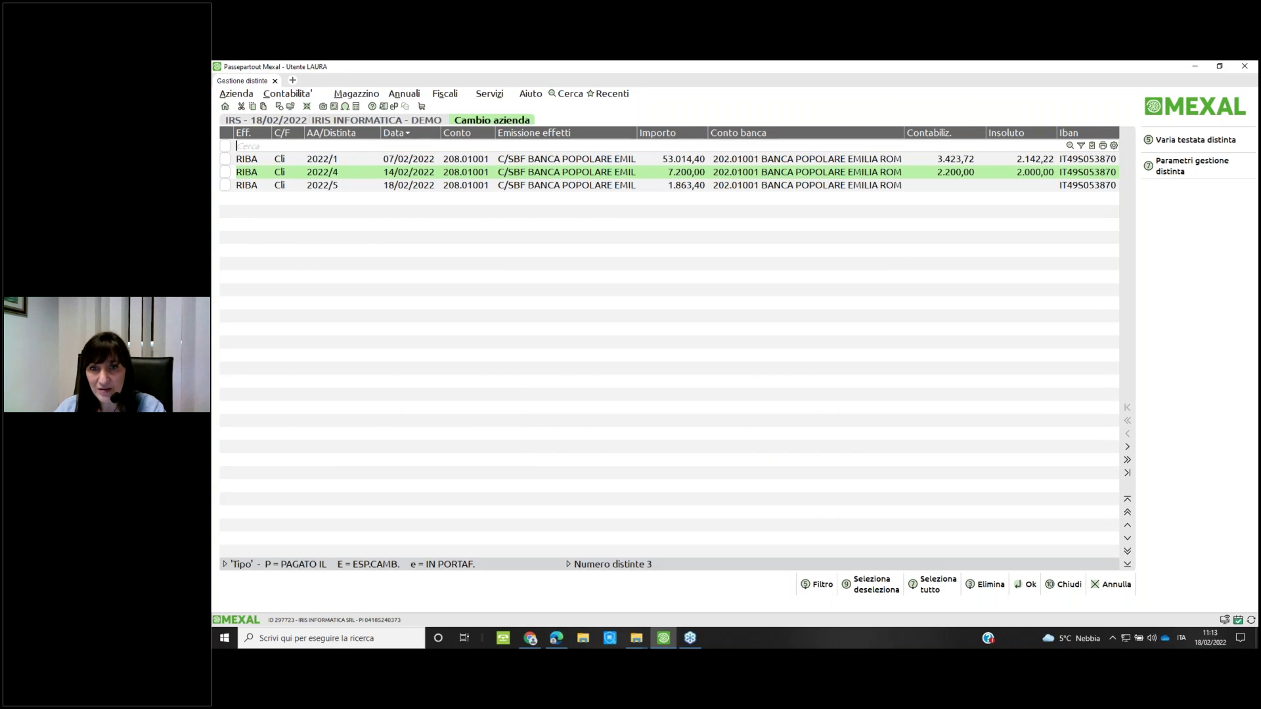
pyautogui.click(567, 185)
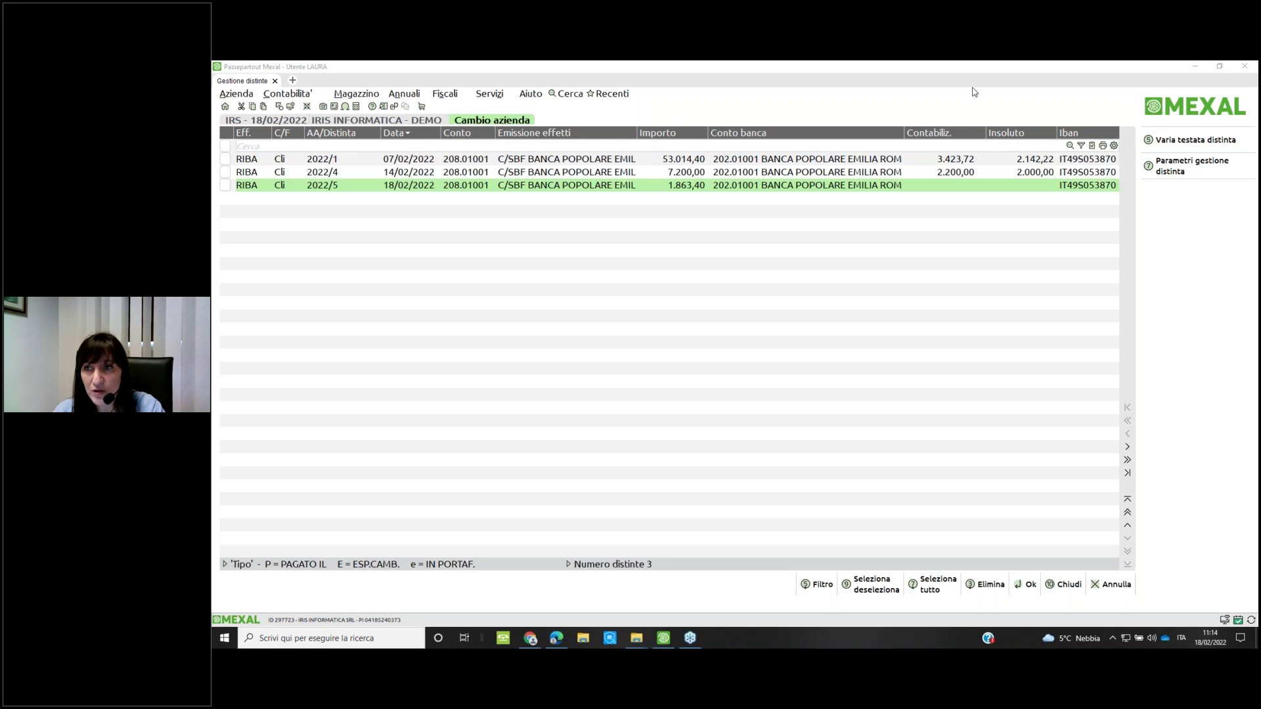
pyautogui.click(1114, 145)
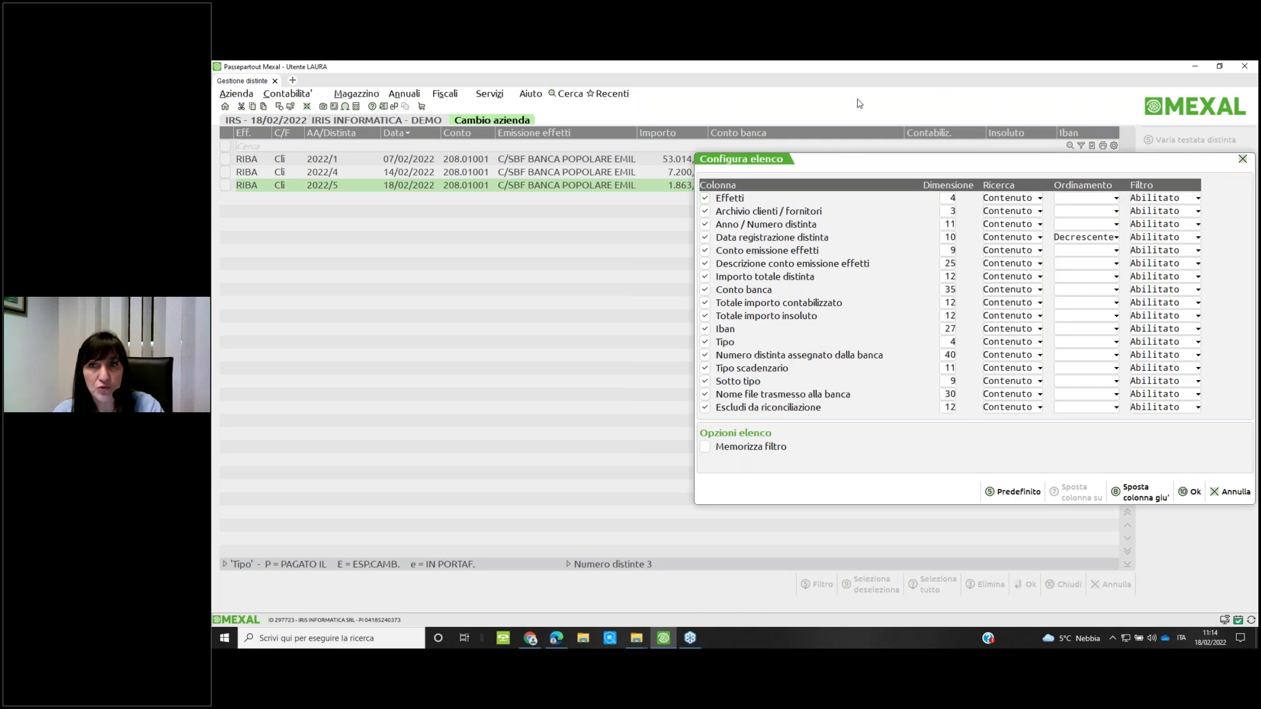
pyautogui.click(1243, 161)
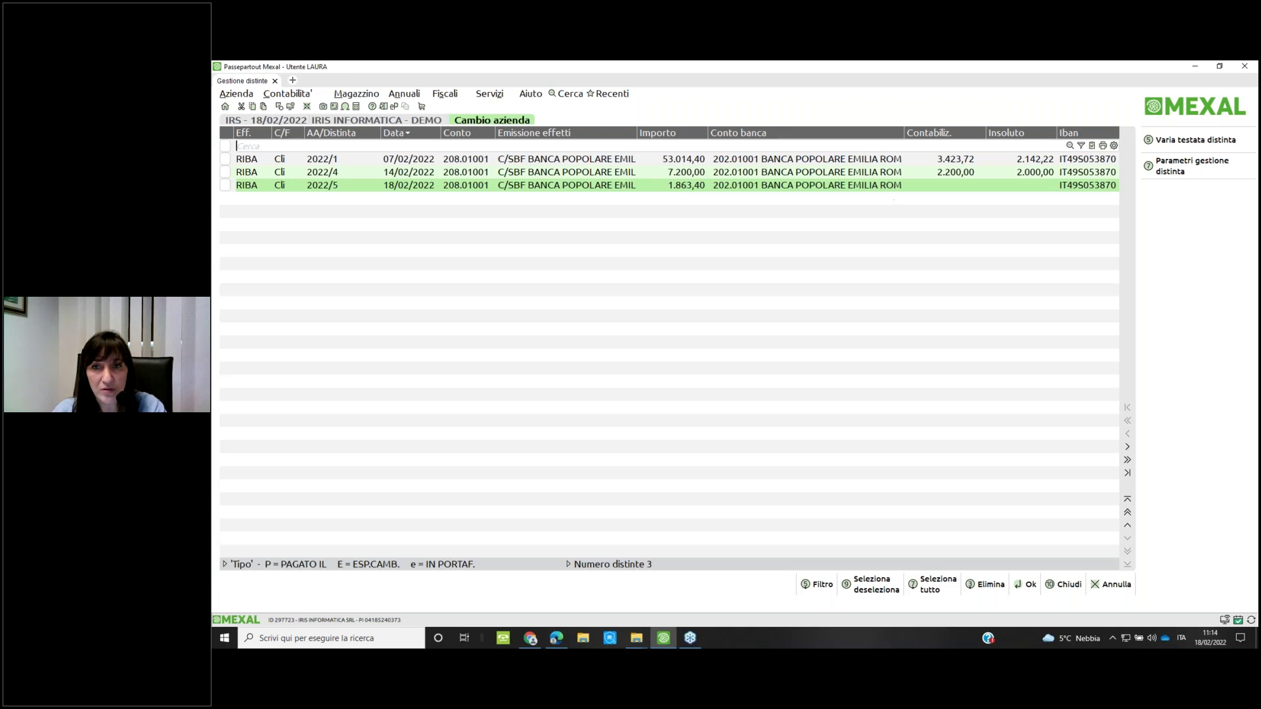
# Open distinta 2022/5's effects, cancel Copia file distinta, and return to the list
pyautogui.press('Return')
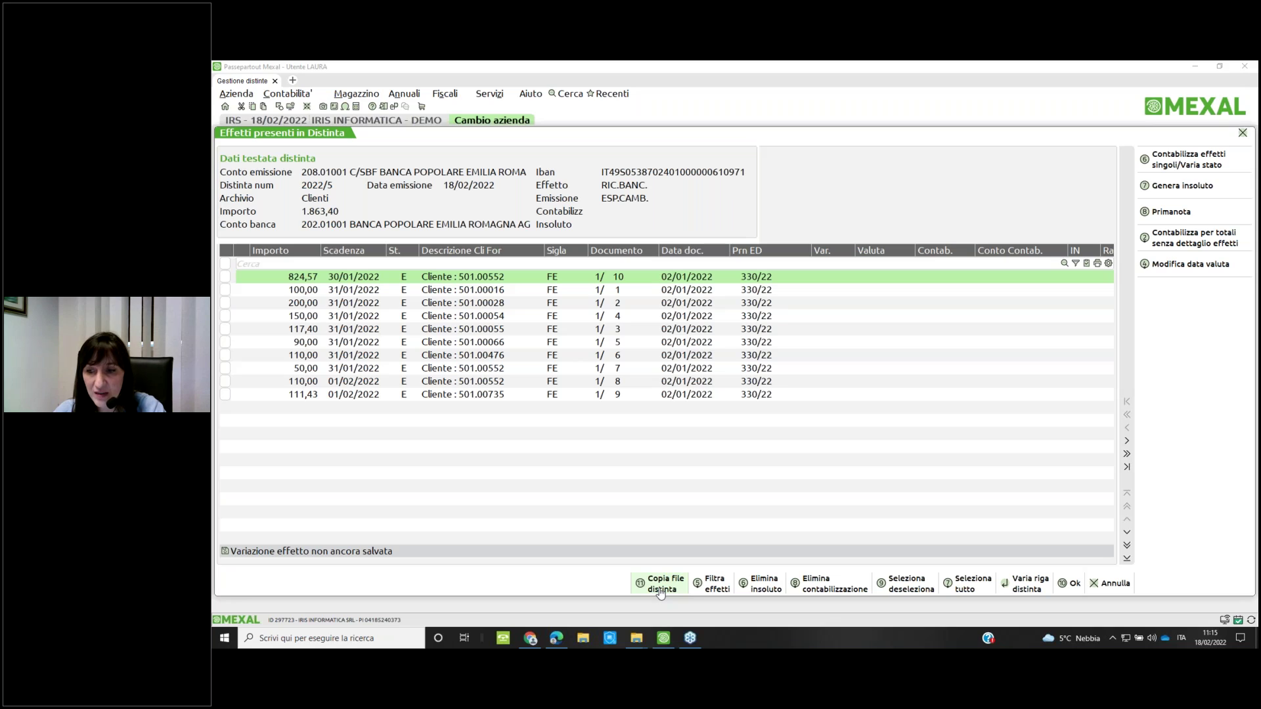
pyautogui.click(661, 589)
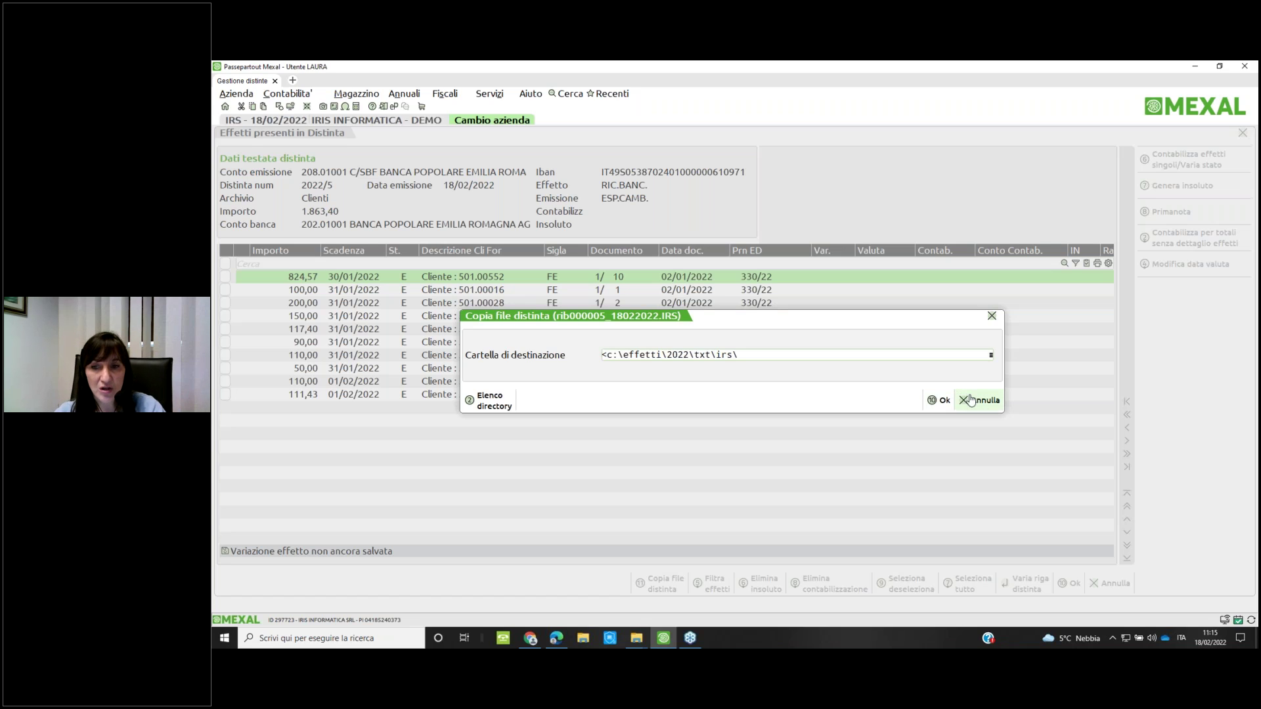
pyautogui.click(972, 402)
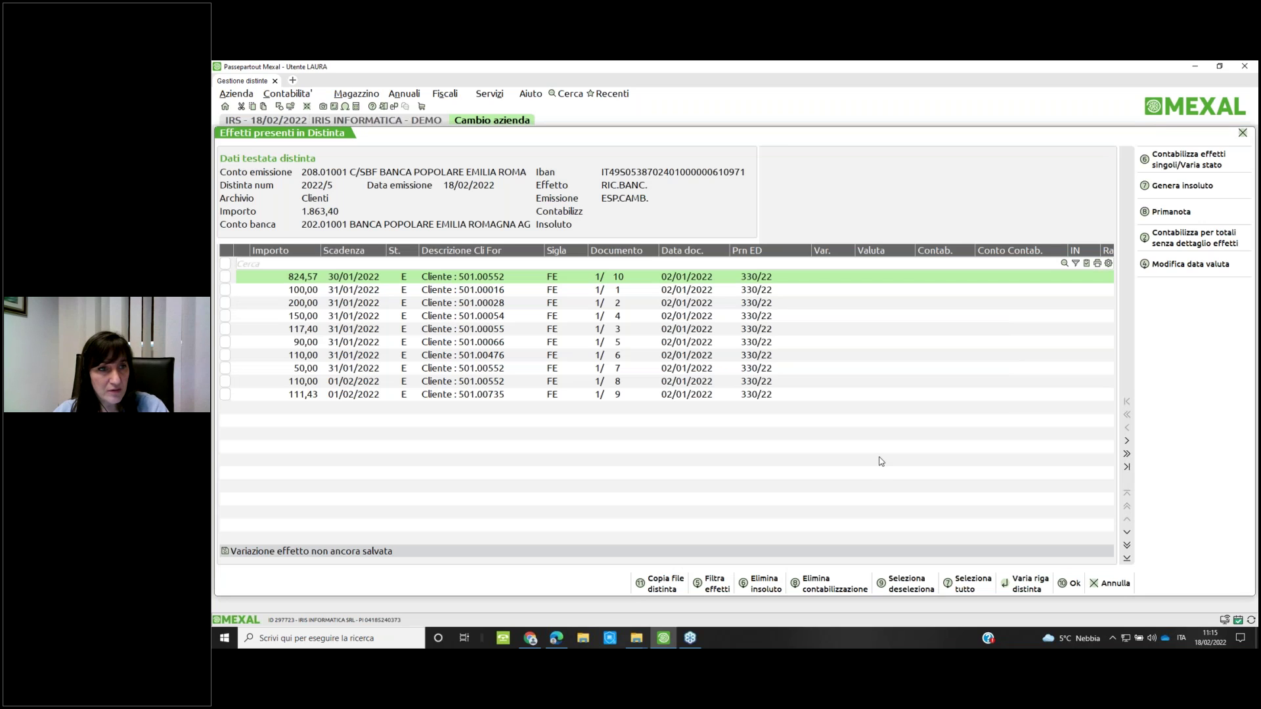
pyautogui.press('Escape')
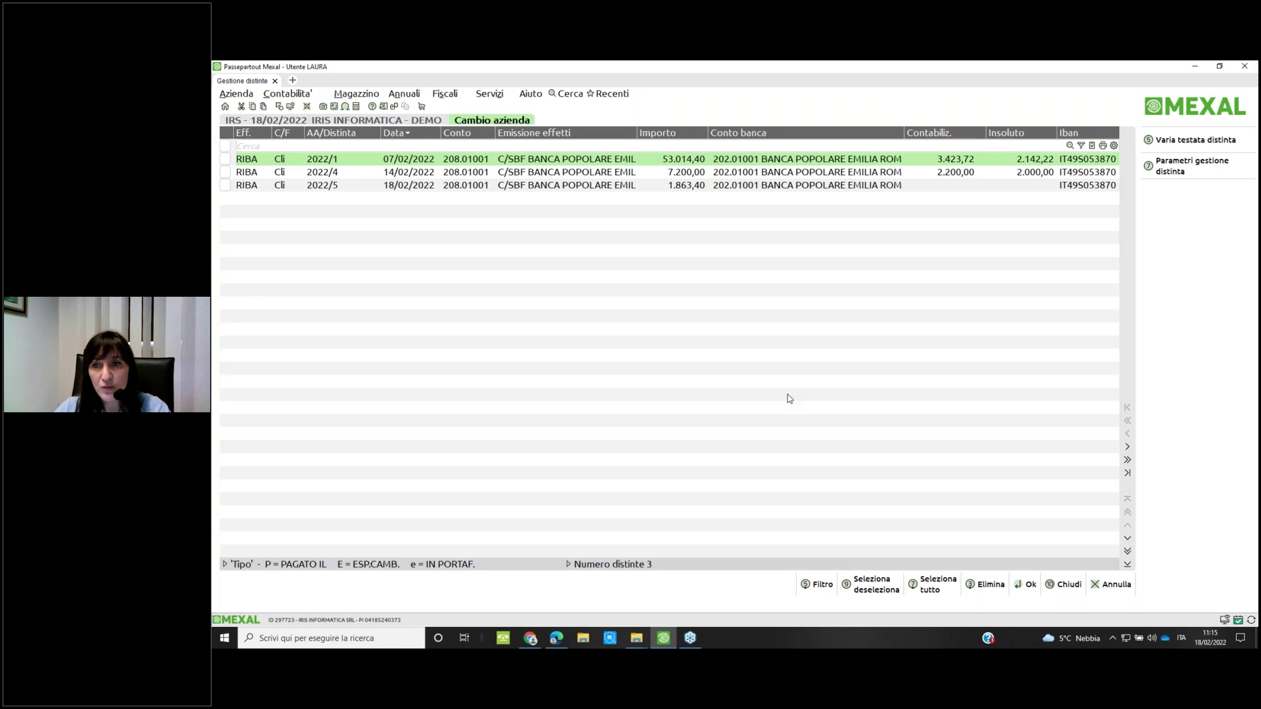
# Review the effects of distinte 2022/4 and 2022/1, then close them
pyautogui.press('Down')
pyautogui.press('Return')
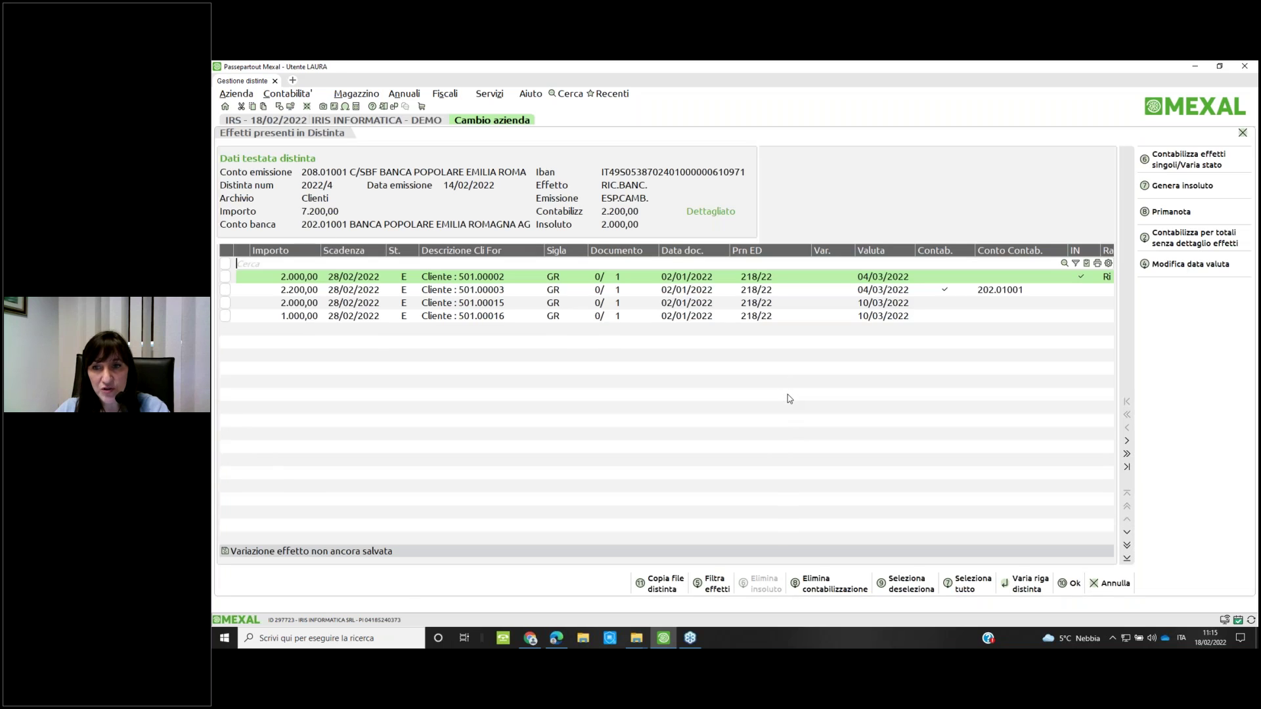
pyautogui.press('Escape')
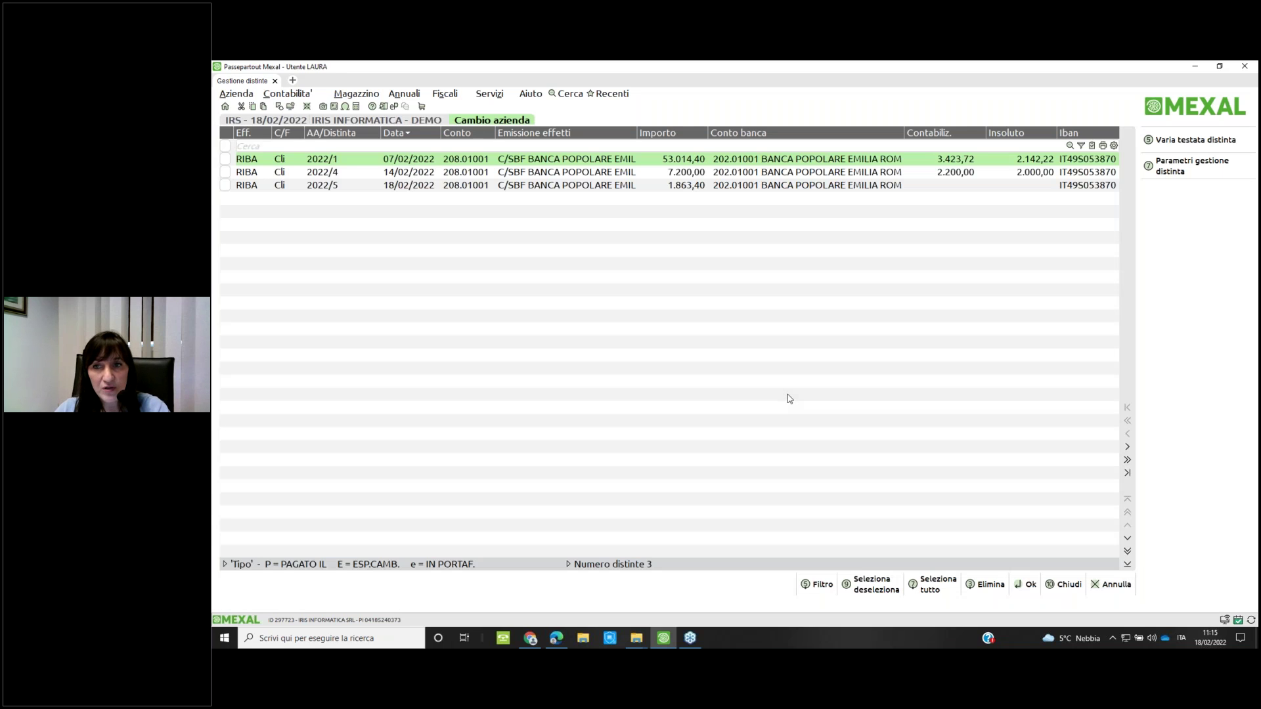
pyautogui.press('Return')
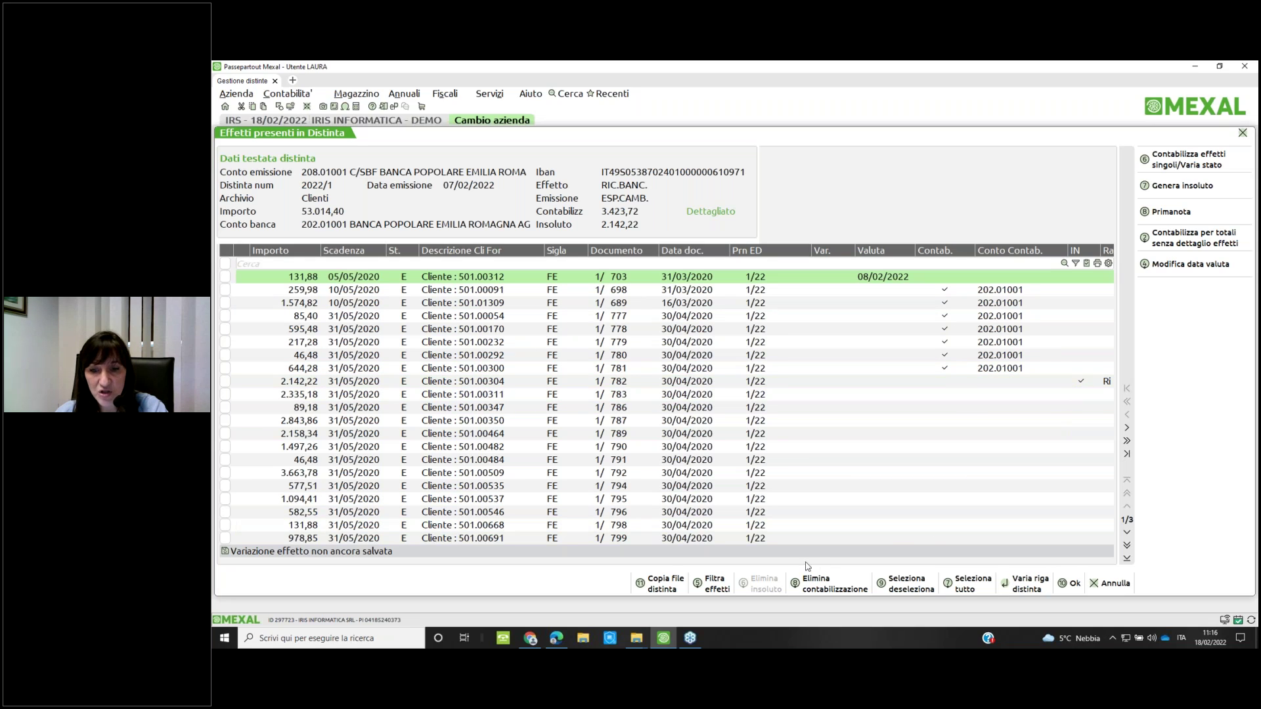
pyautogui.click(804, 538)
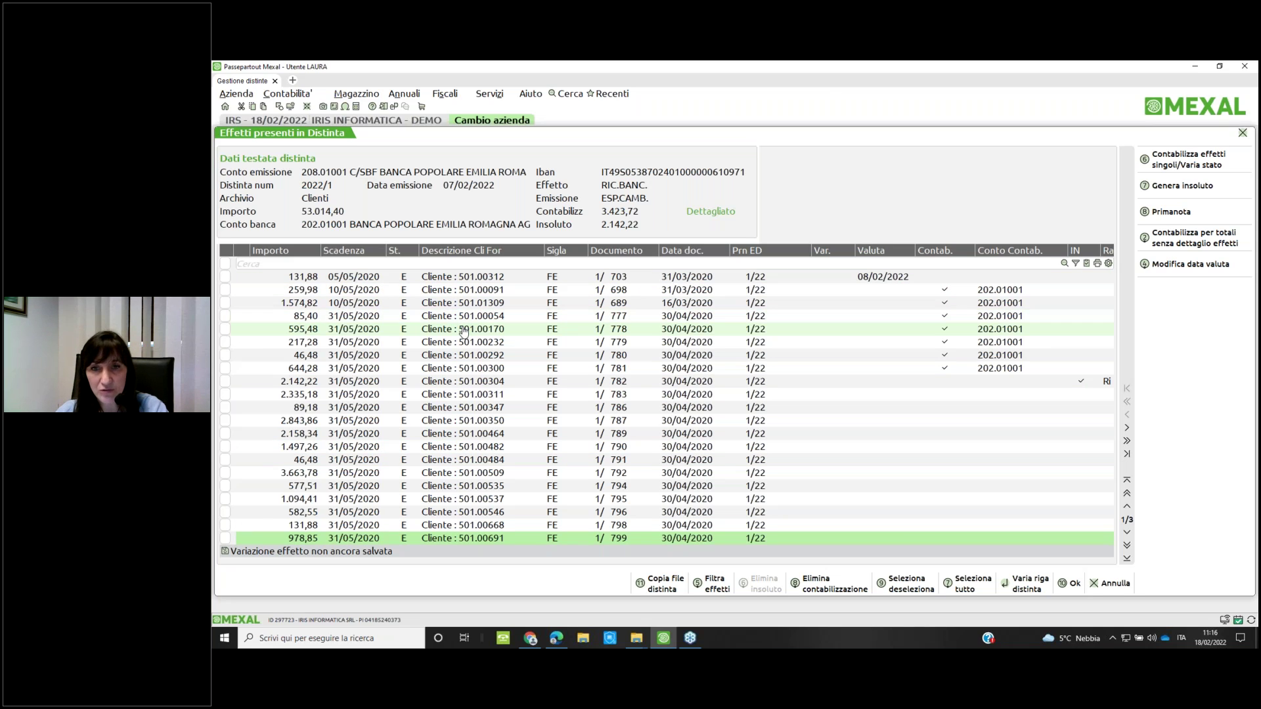
pyautogui.press('Escape')
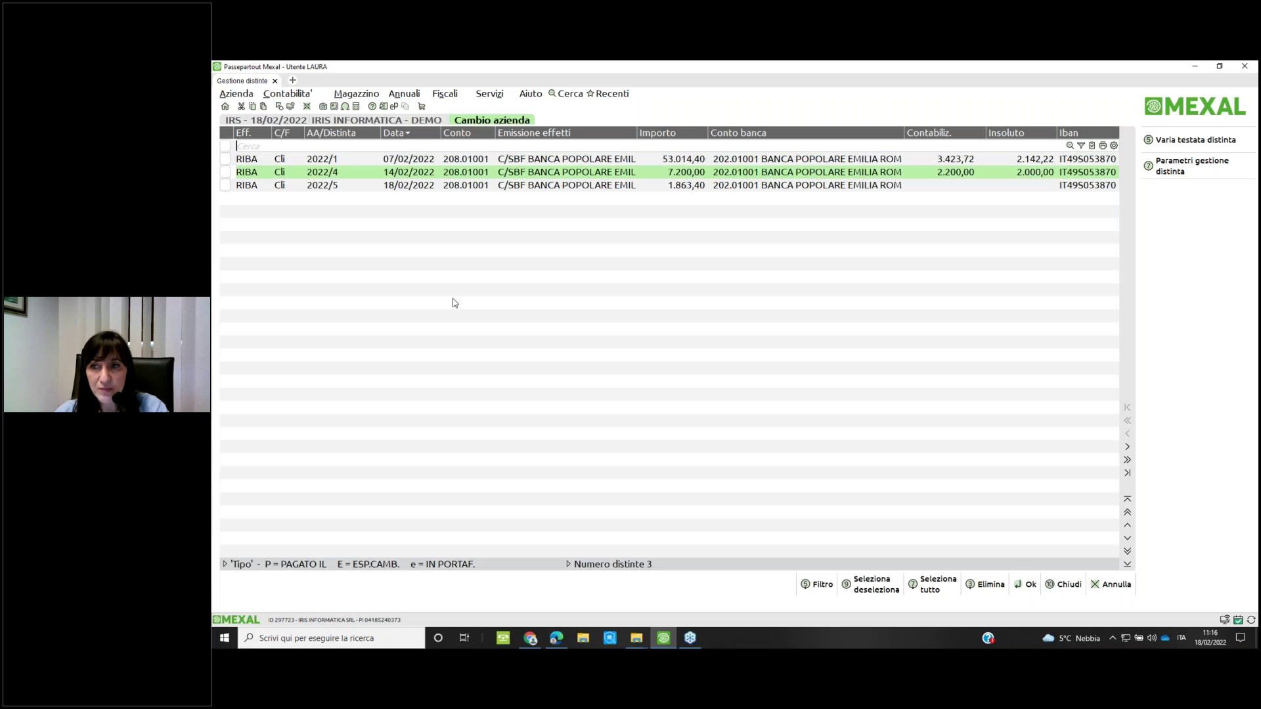
# Open distinta 2022/5 and sort its effects by the Scadenza column
pyautogui.press('Down')
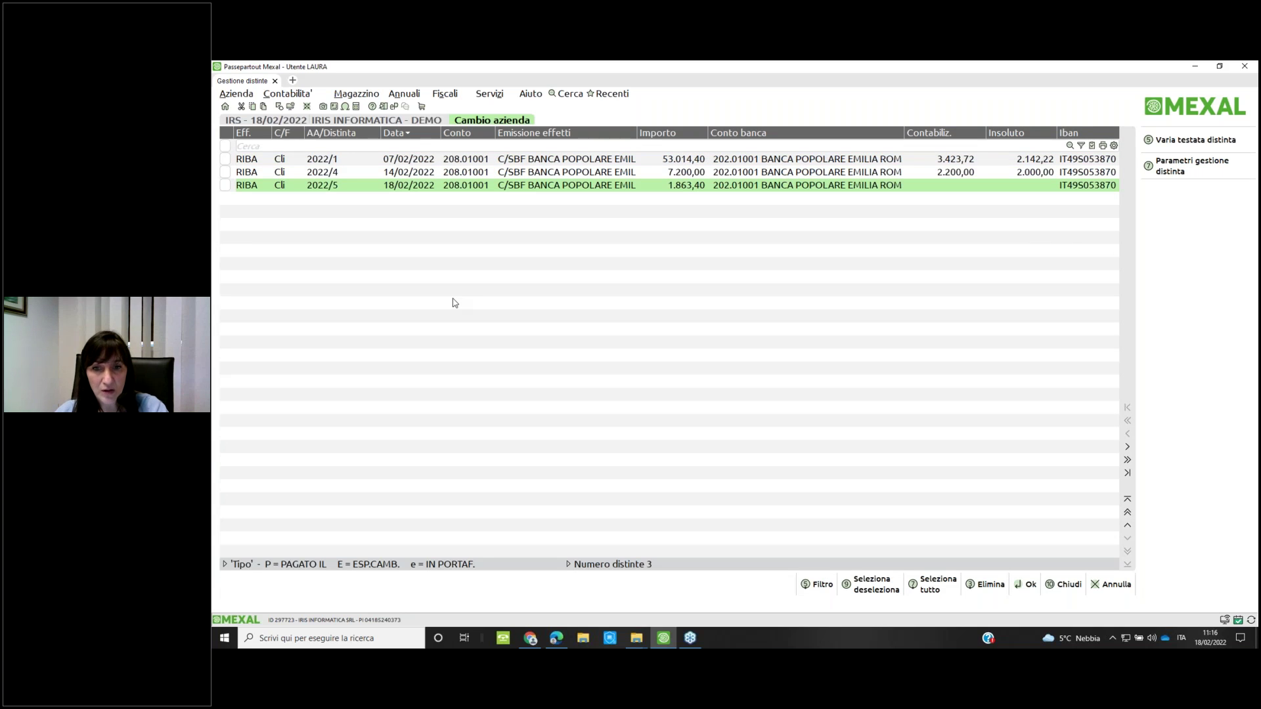
pyautogui.press('Return')
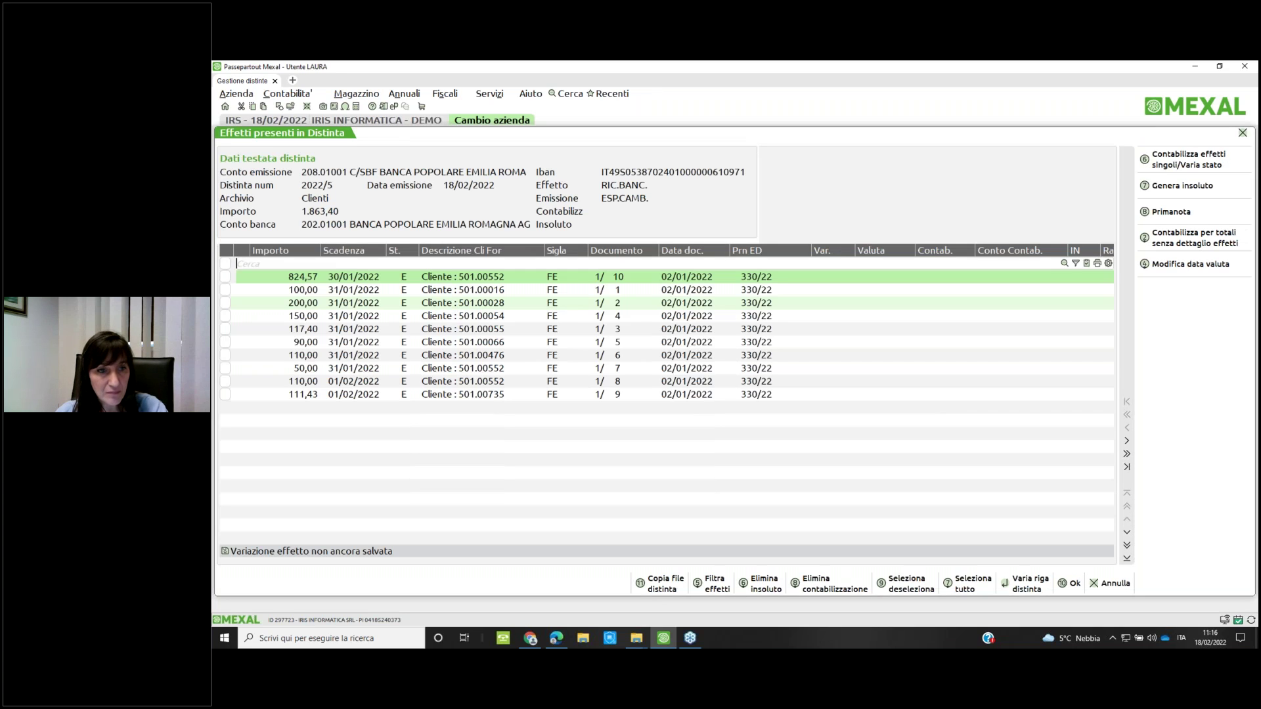
pyautogui.click(367, 256)
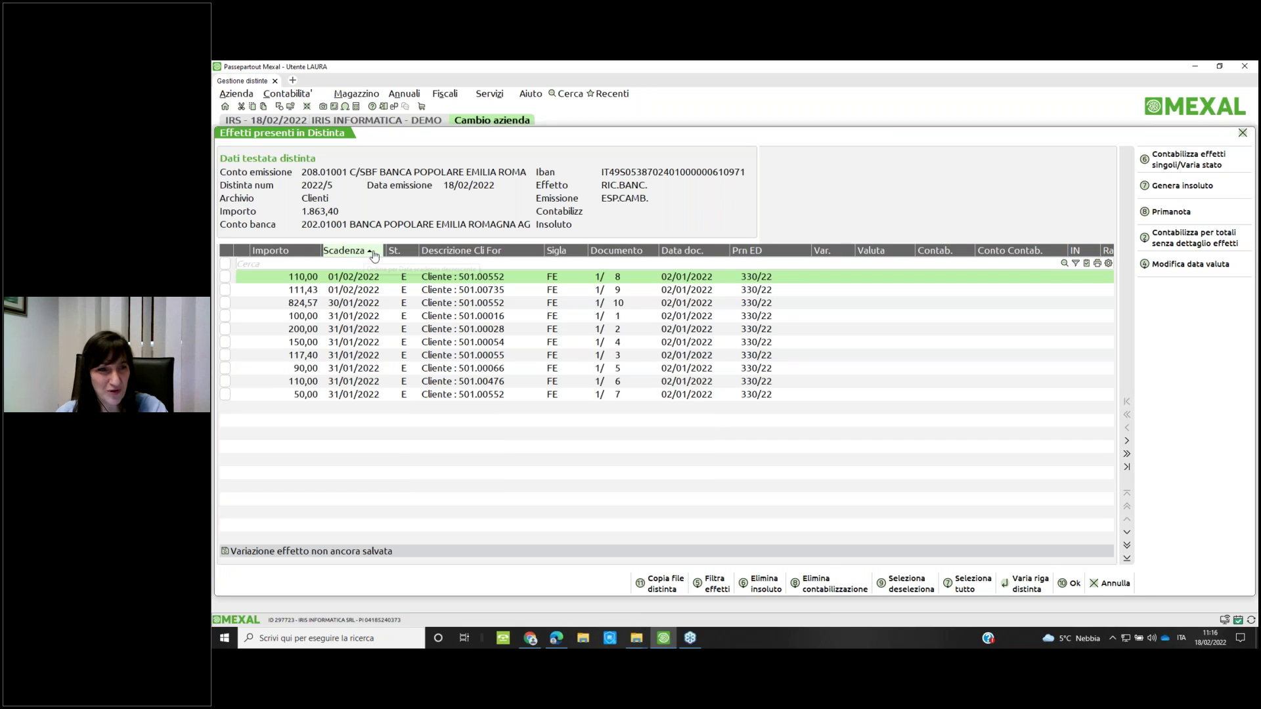
# Tick the seven effects due 31/01/2022 (50,00 through 100,00) and set their value date to 02/02/2022
pyautogui.click(342, 252)
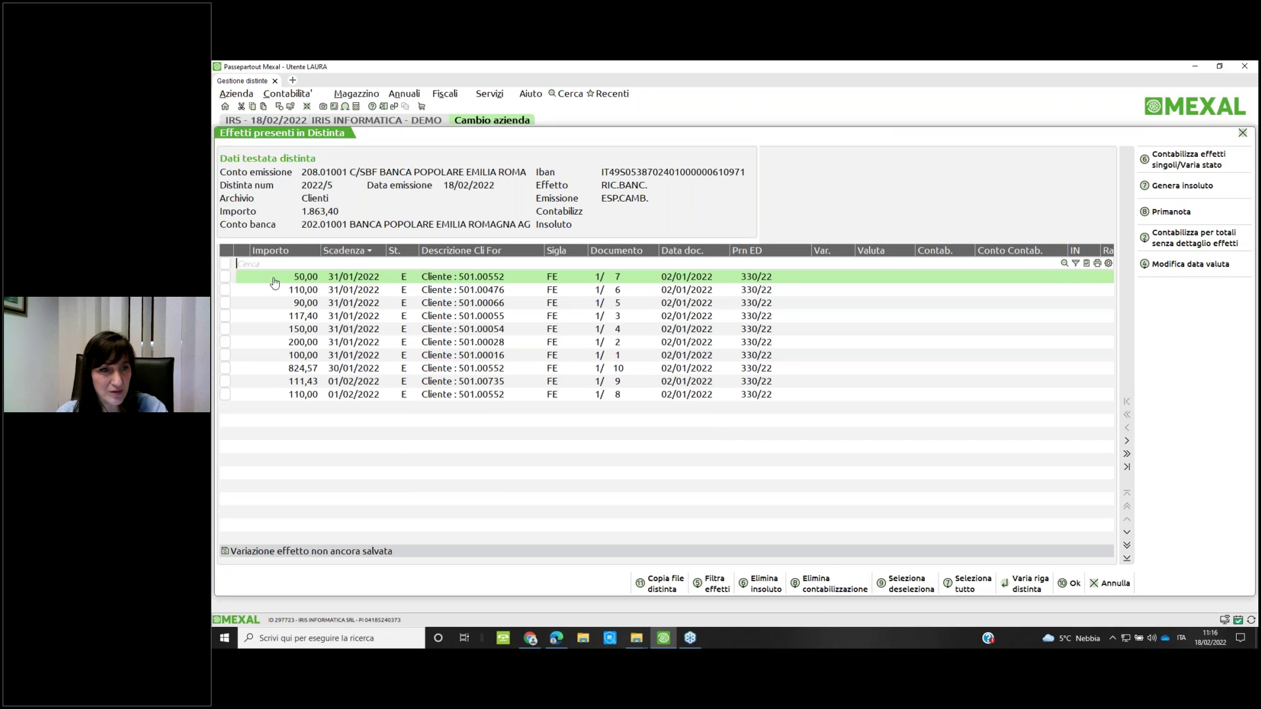
pyautogui.click(225, 277)
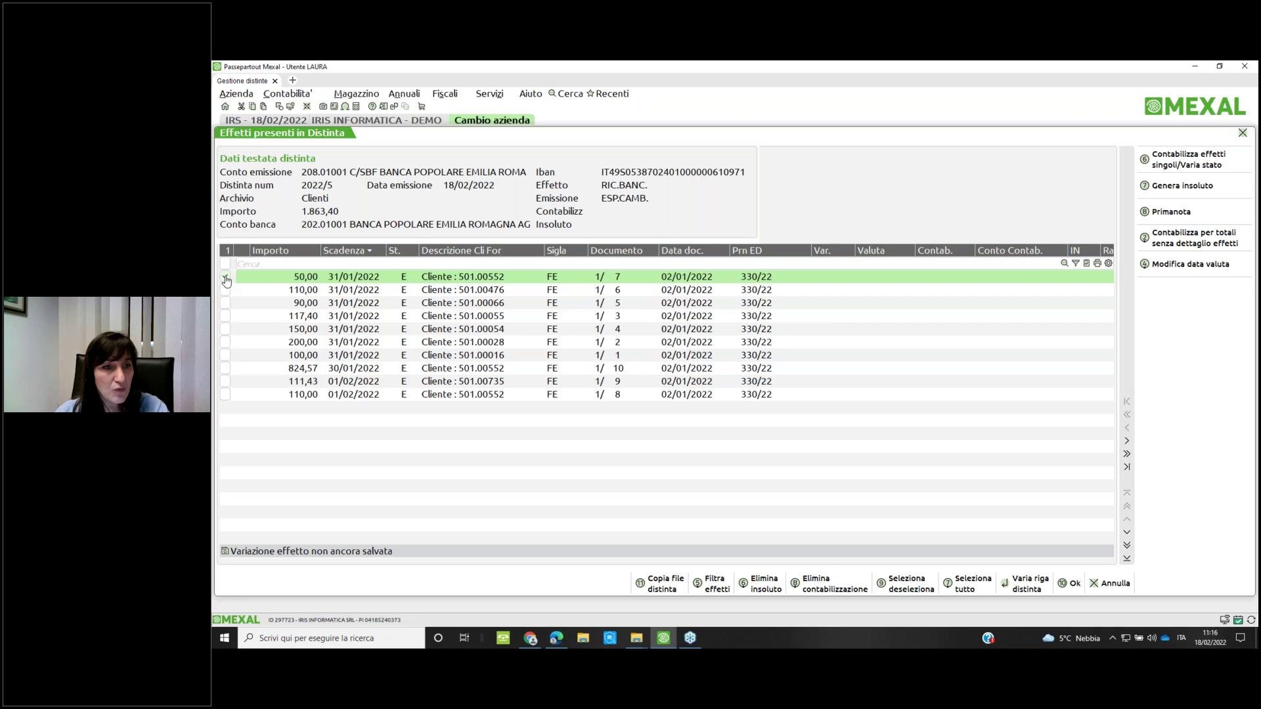
pyautogui.click(225, 291)
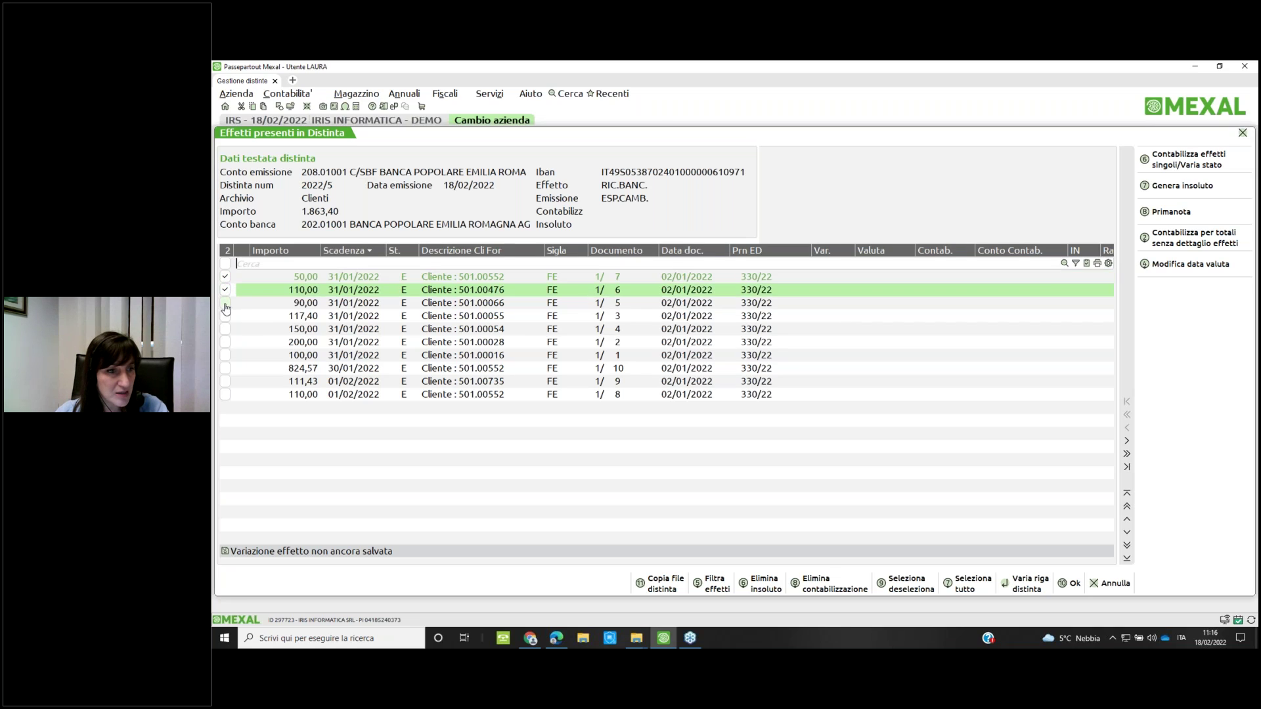
pyautogui.click(225, 304)
pyautogui.click(226, 317)
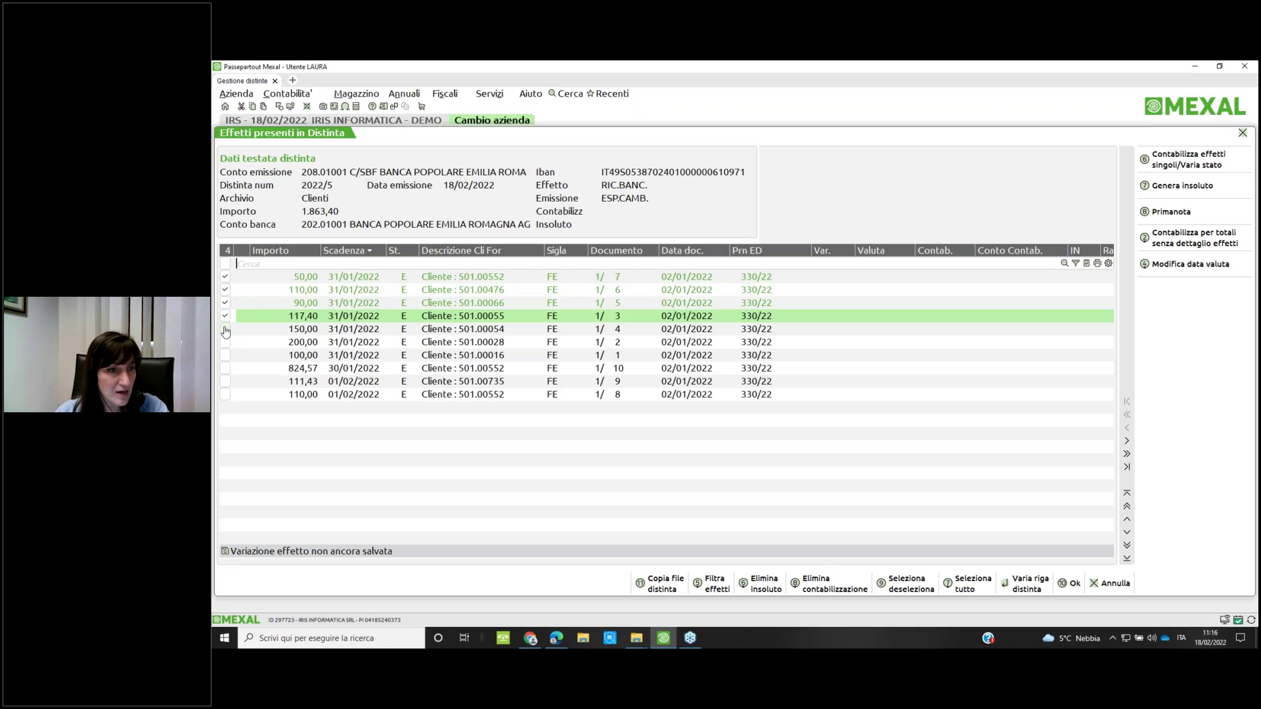
pyautogui.click(226, 331)
pyautogui.click(226, 343)
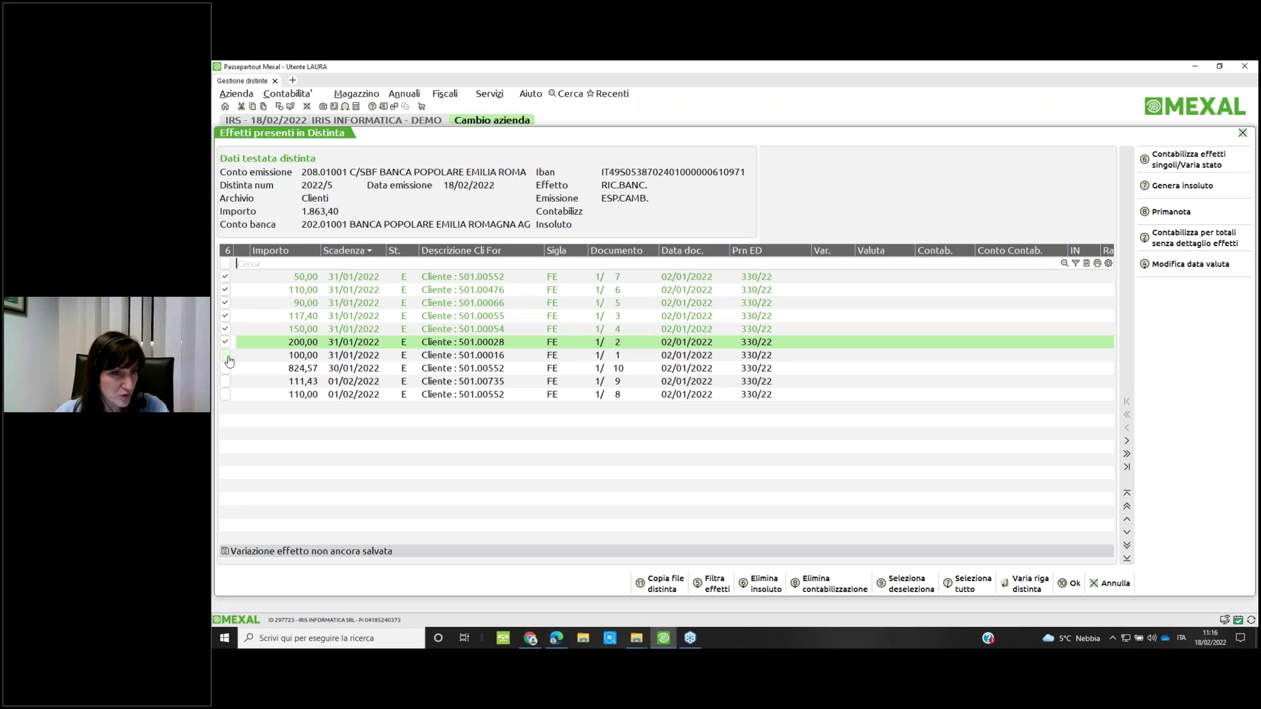
pyautogui.click(226, 357)
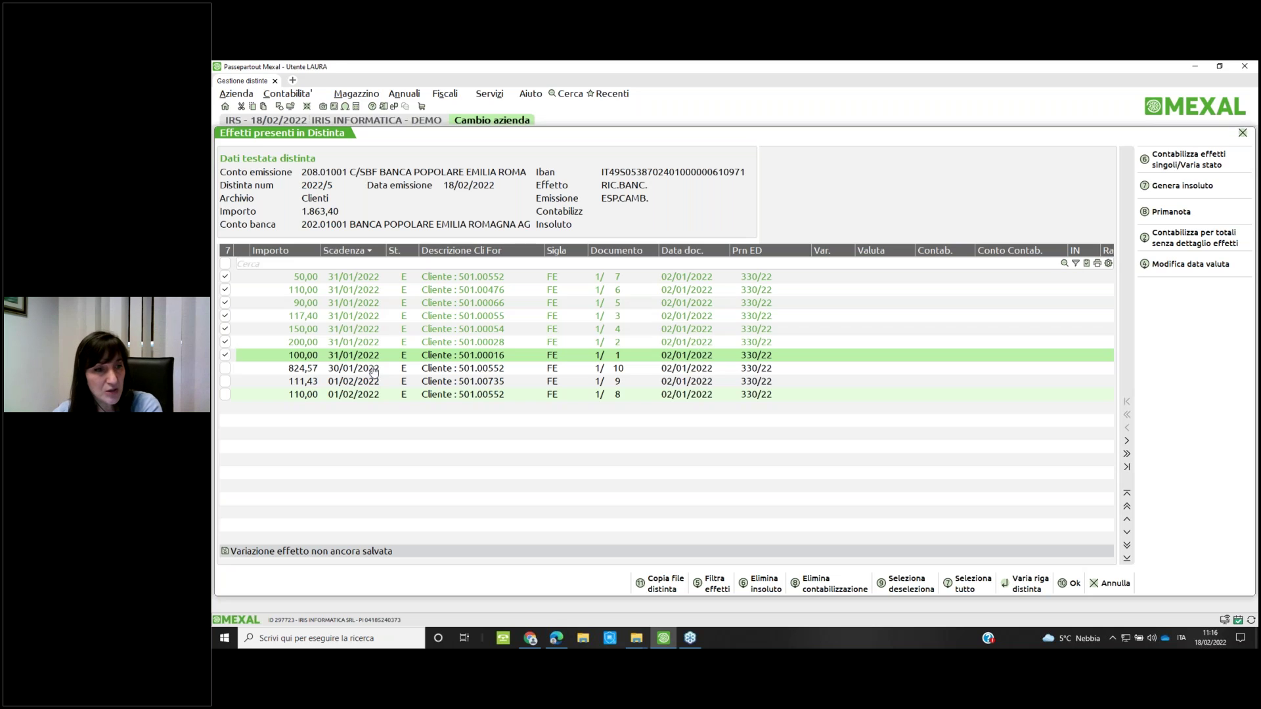
pyautogui.click(1180, 268)
pyautogui.write('02/02/2022')
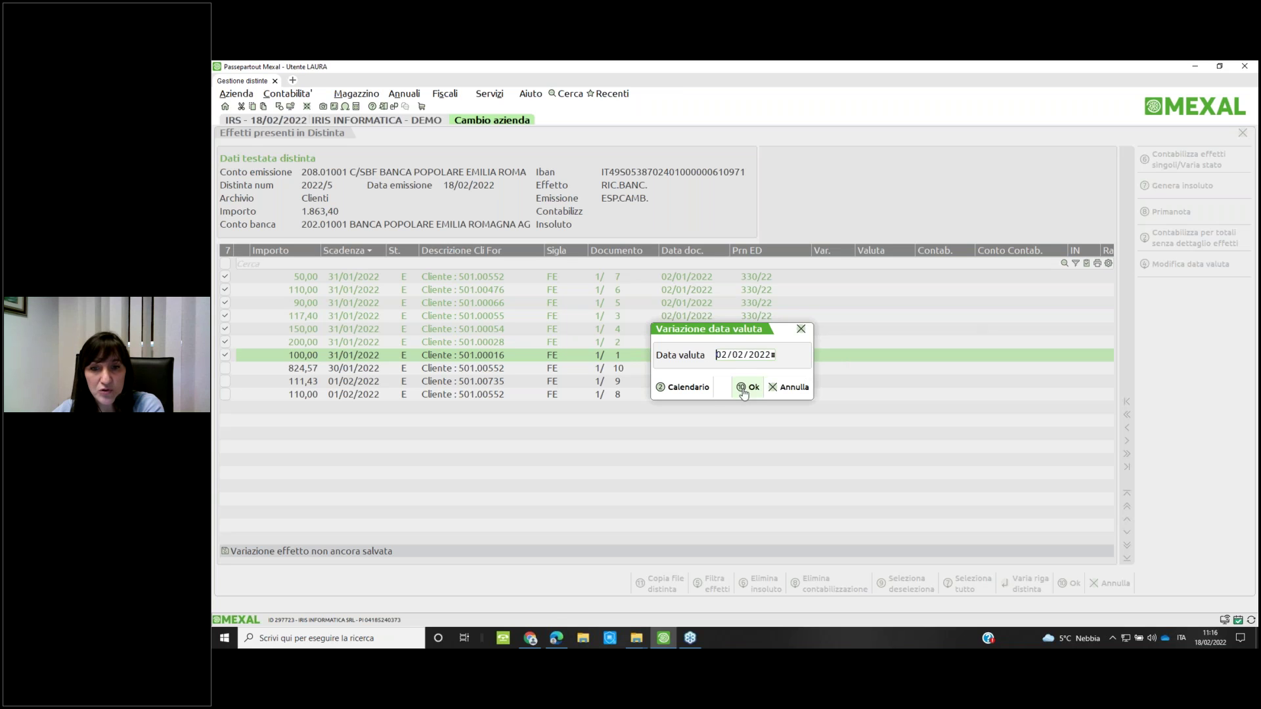
pyautogui.click(749, 387)
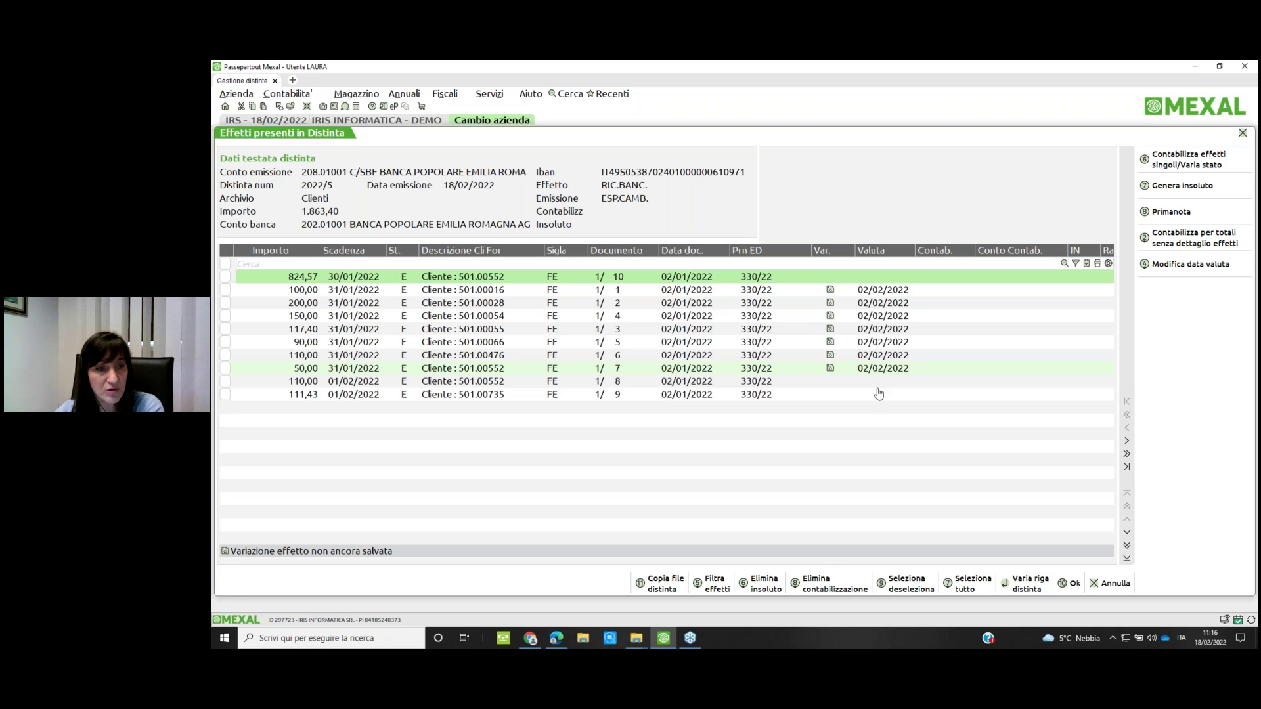
# Set value date 03/02/2022 on the 110,00 and 111,43 effects due 01/02/2022
pyautogui.press('Down')
pyautogui.press('Down')
pyautogui.press('Down')
pyautogui.press('Down')
pyautogui.press('Down')
pyautogui.press('Down')
pyautogui.press('Down')
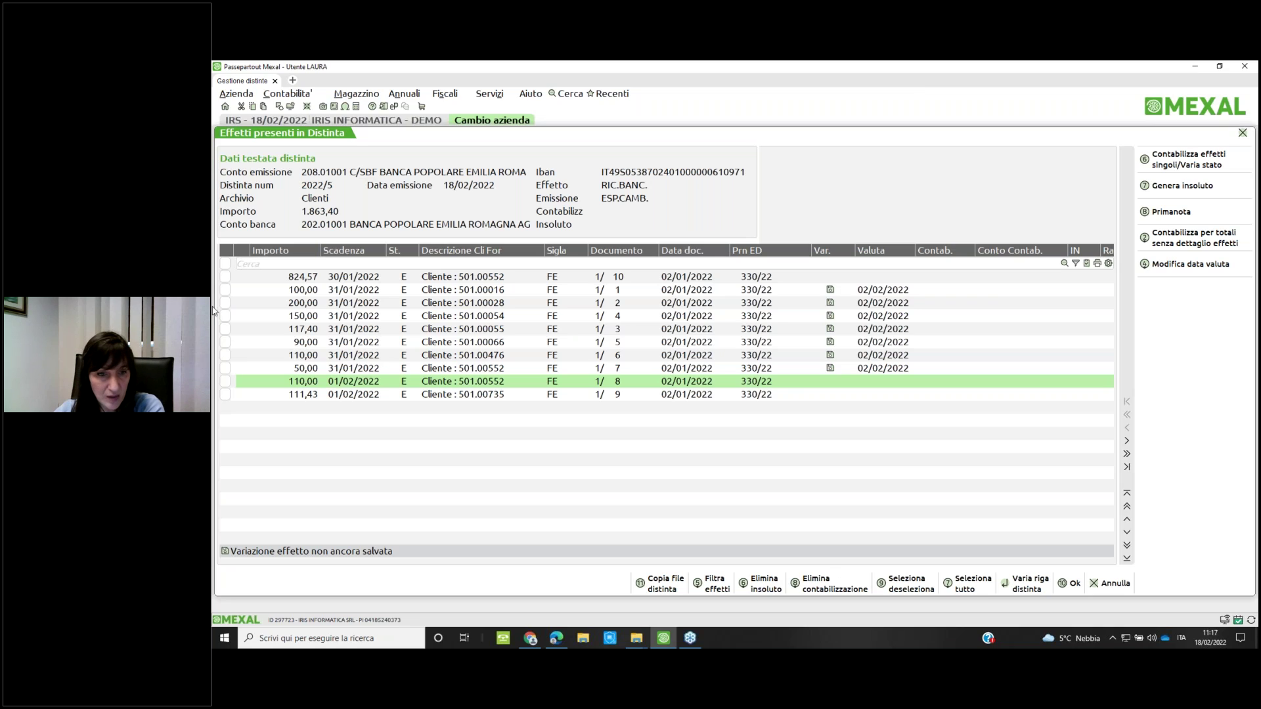
pyautogui.click(225, 382)
pyautogui.click(224, 394)
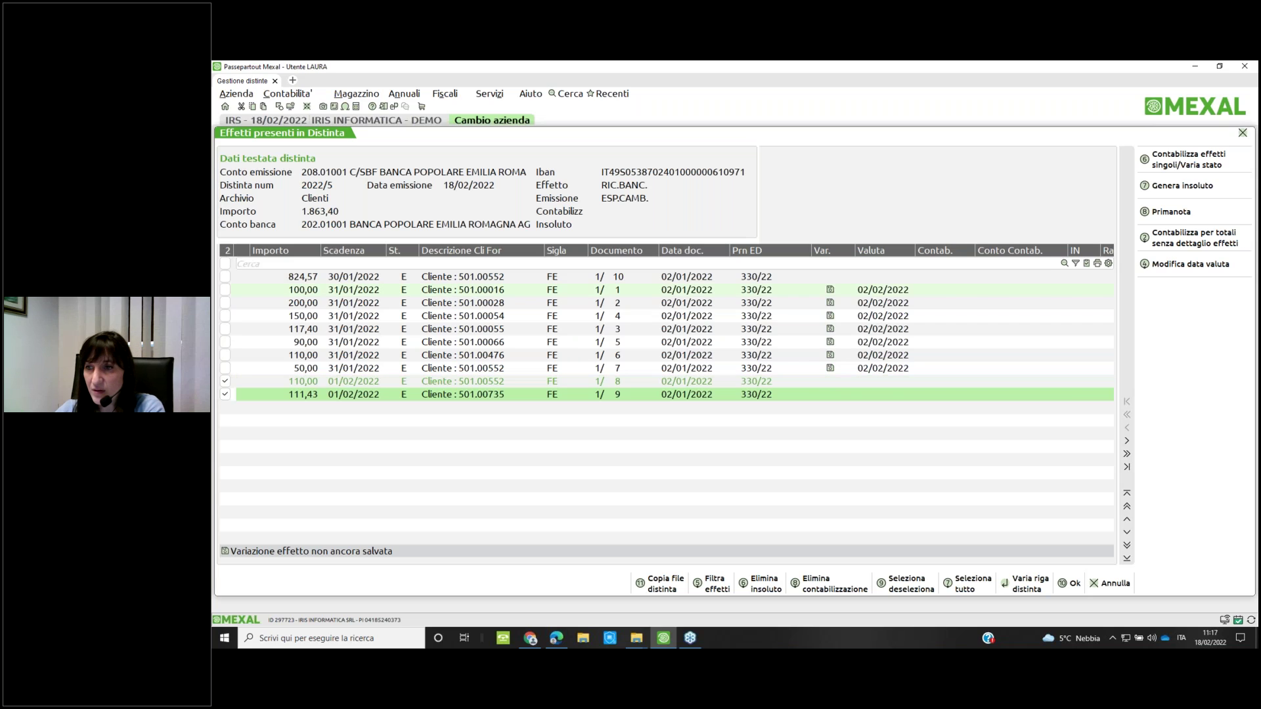
pyautogui.click(1199, 271)
pyautogui.write('0302')
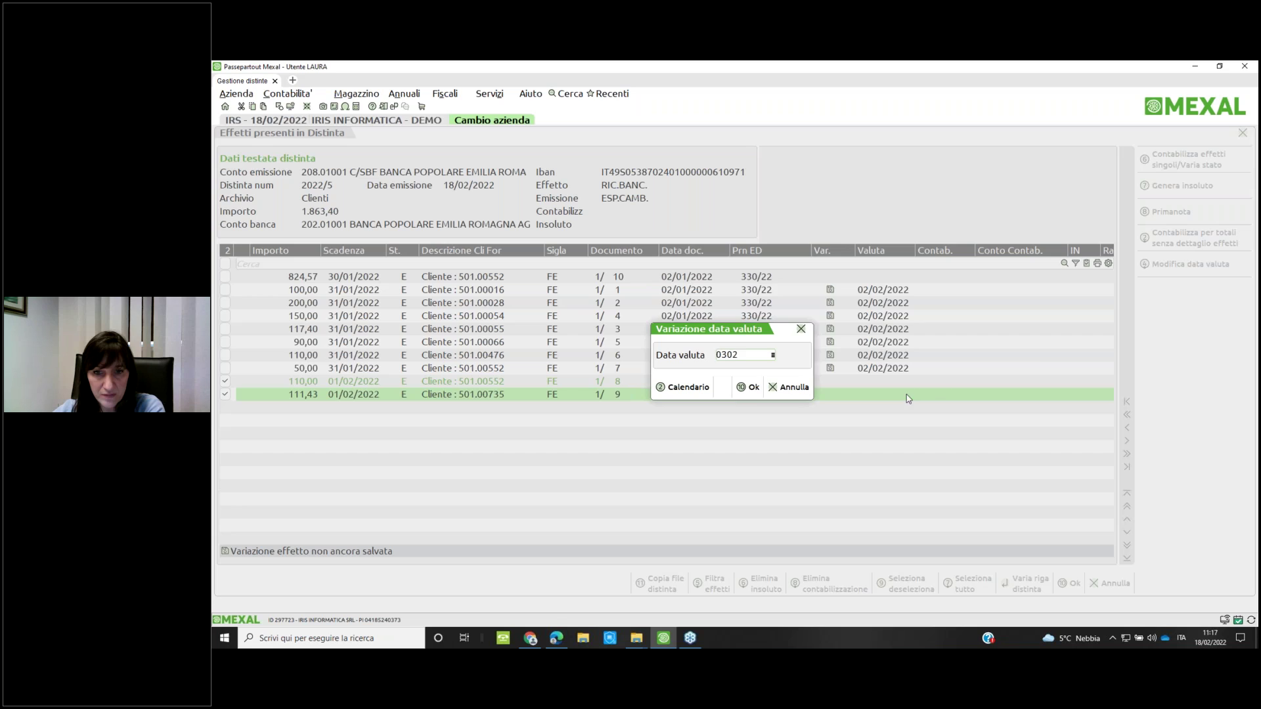
pyautogui.click(748, 388)
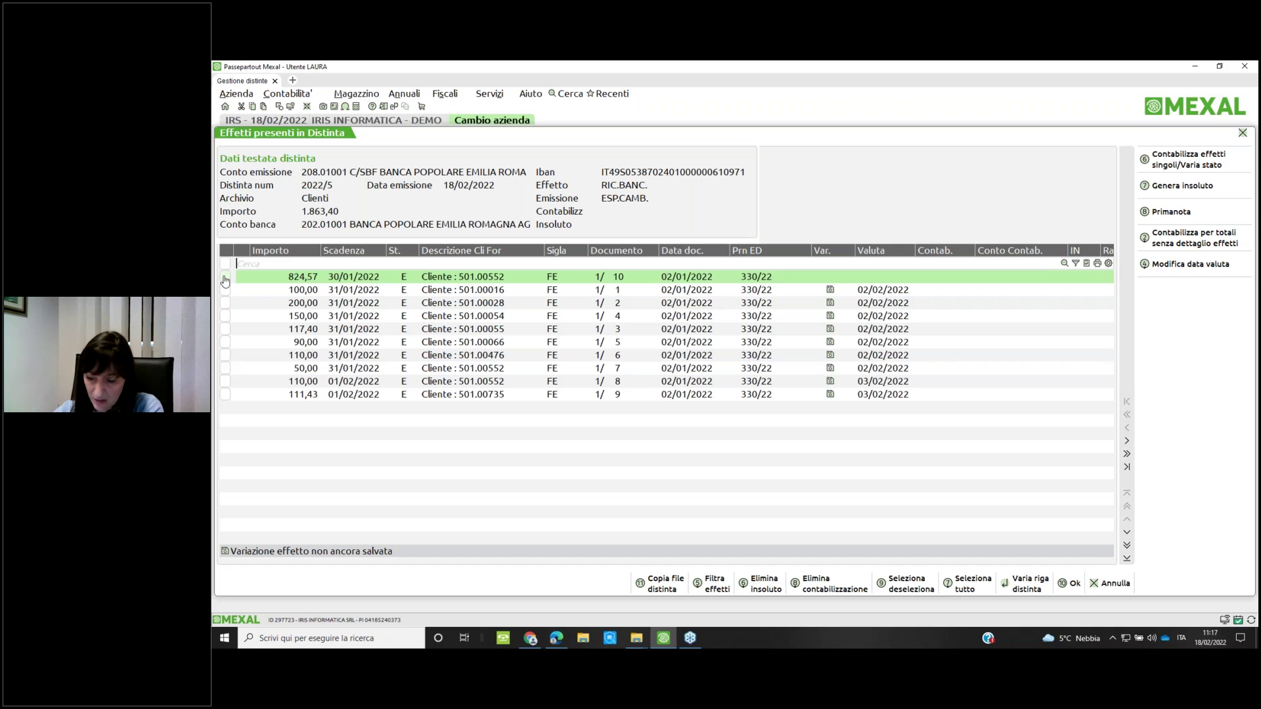
# Give the 824,57 effect value date 01/02/2022, then reopen distinta 2022/5 to check the dates
pyautogui.click(225, 280)
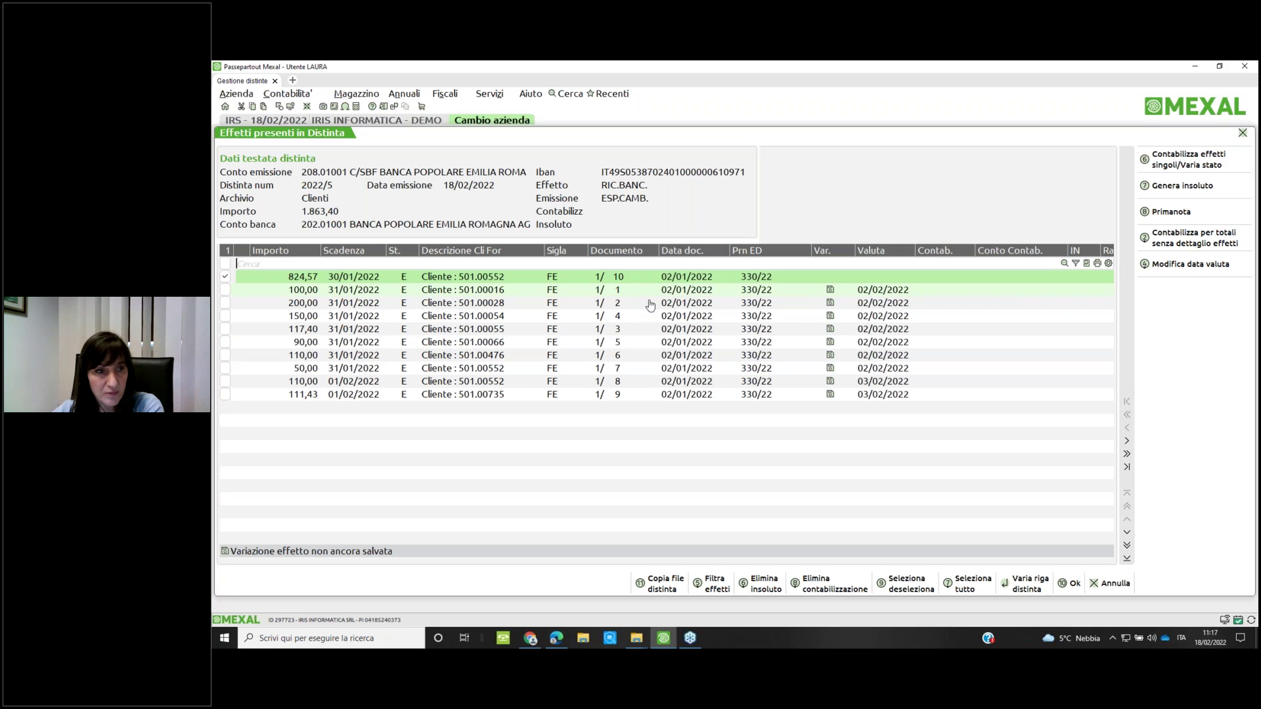
pyautogui.click(1185, 265)
pyautogui.write('0102')
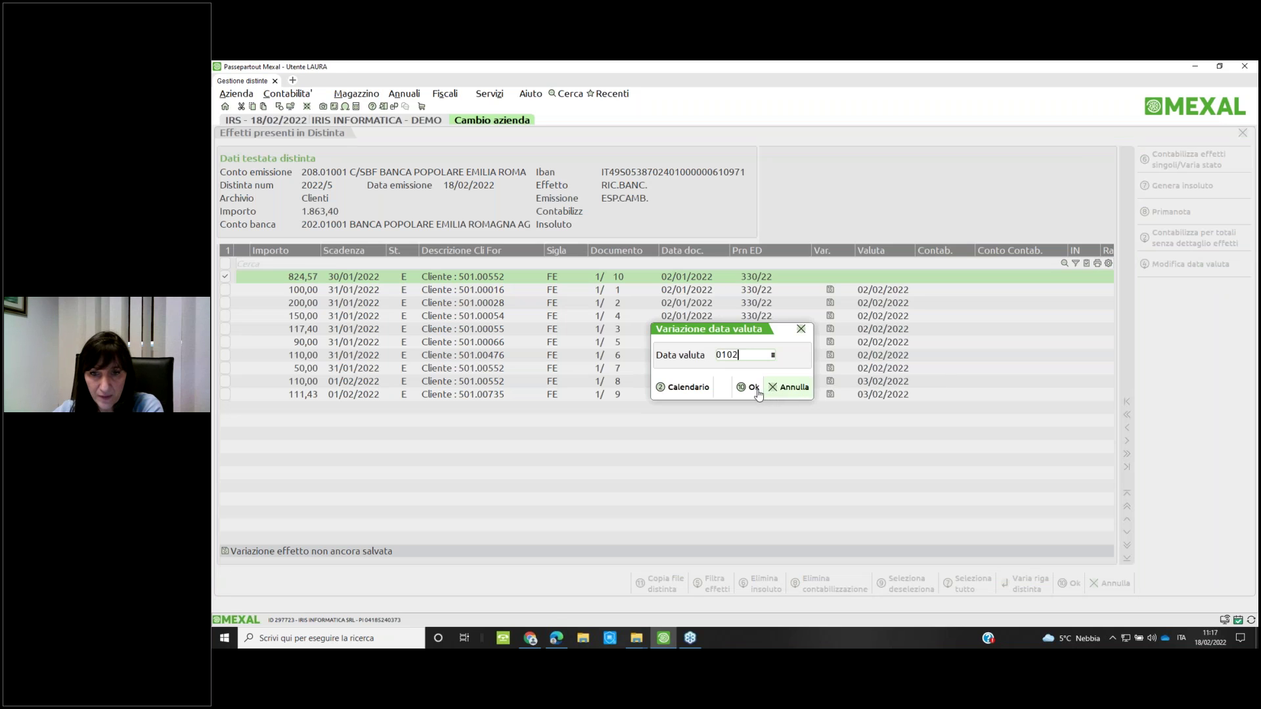
pyautogui.click(752, 389)
pyautogui.press('F10')
pyautogui.press('Return')
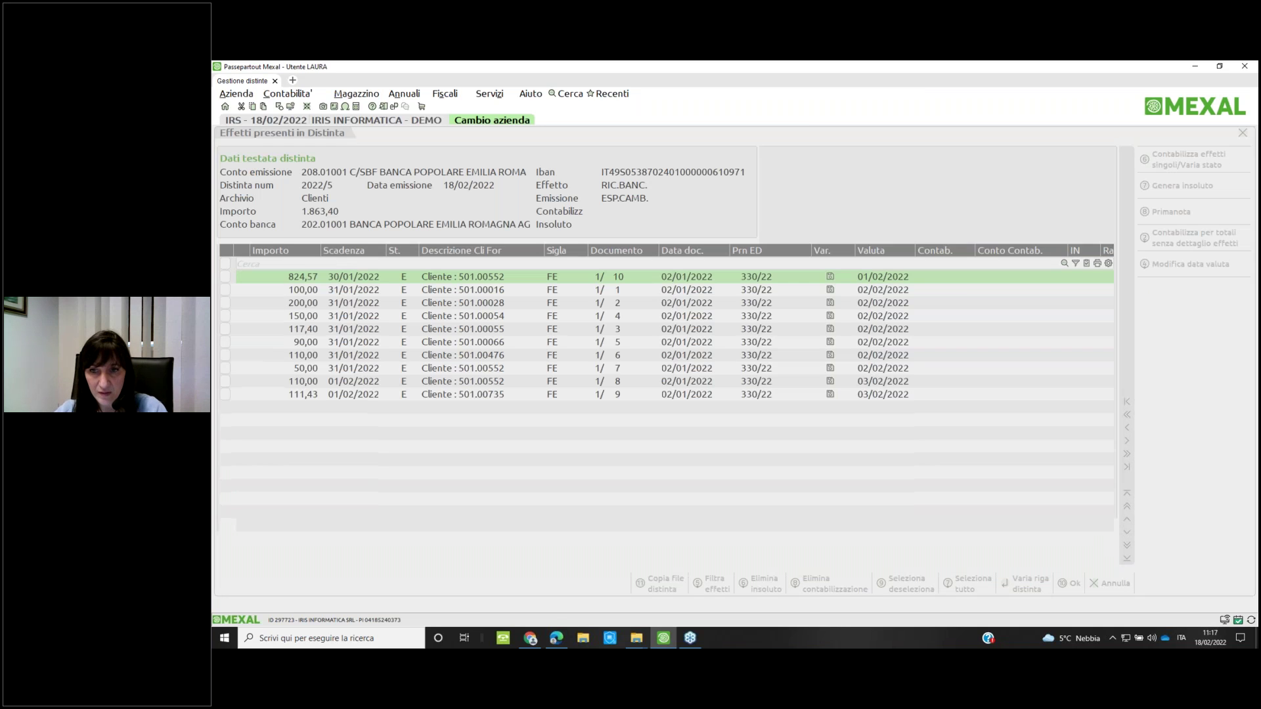
pyautogui.press('Down')
pyautogui.press('Down')
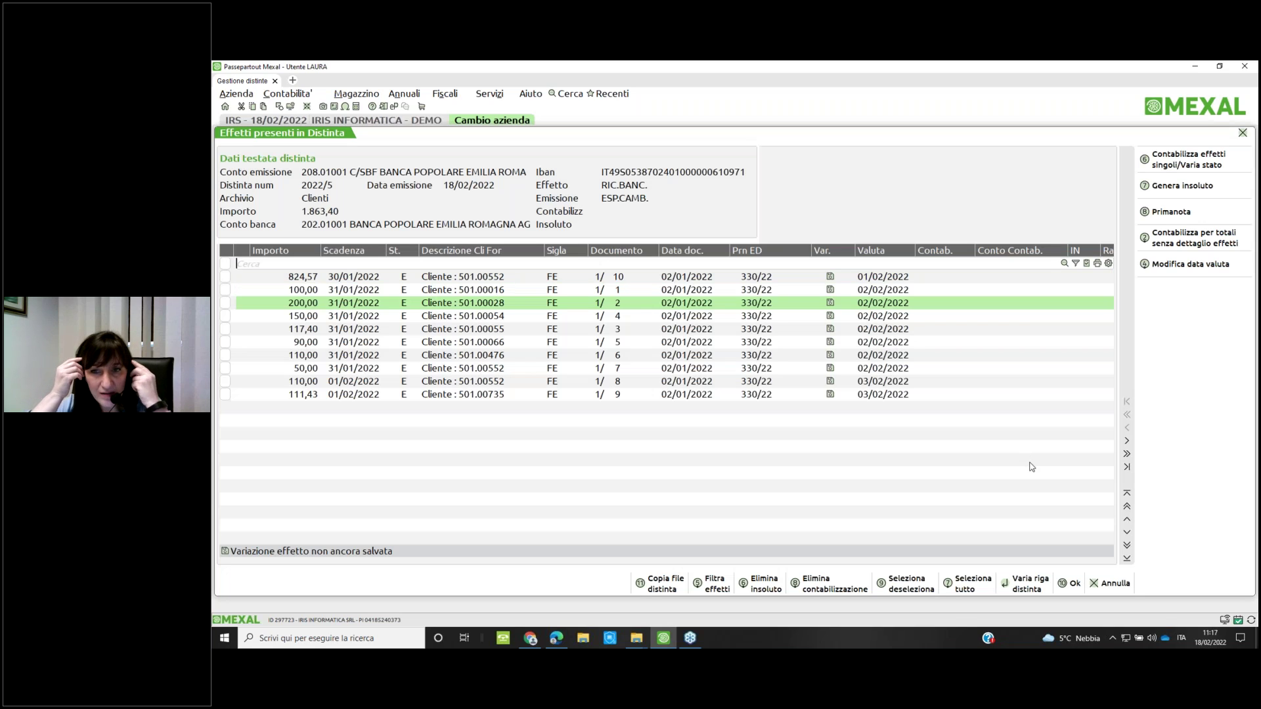
# Try generating the unpaid for the 824,57 effect and dismiss the marking and unsaved-changes warnings
pyautogui.press('Up')
pyautogui.press('Up')
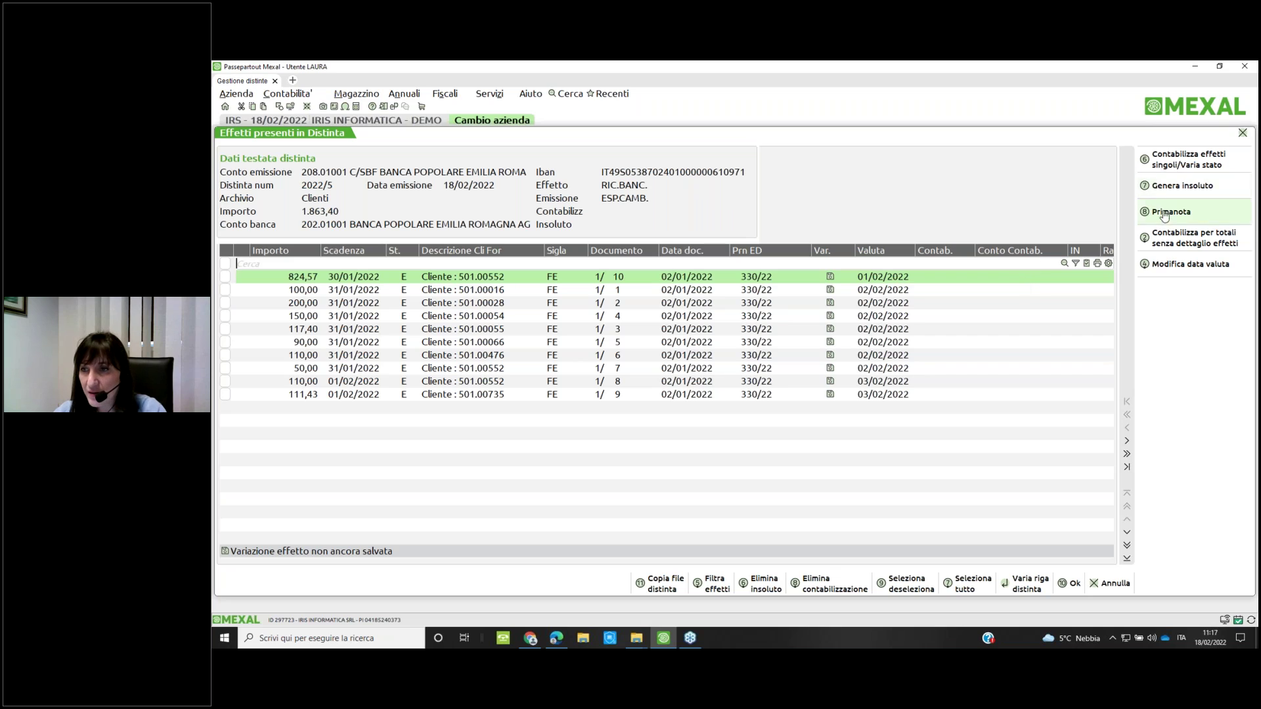
pyautogui.click(1161, 186)
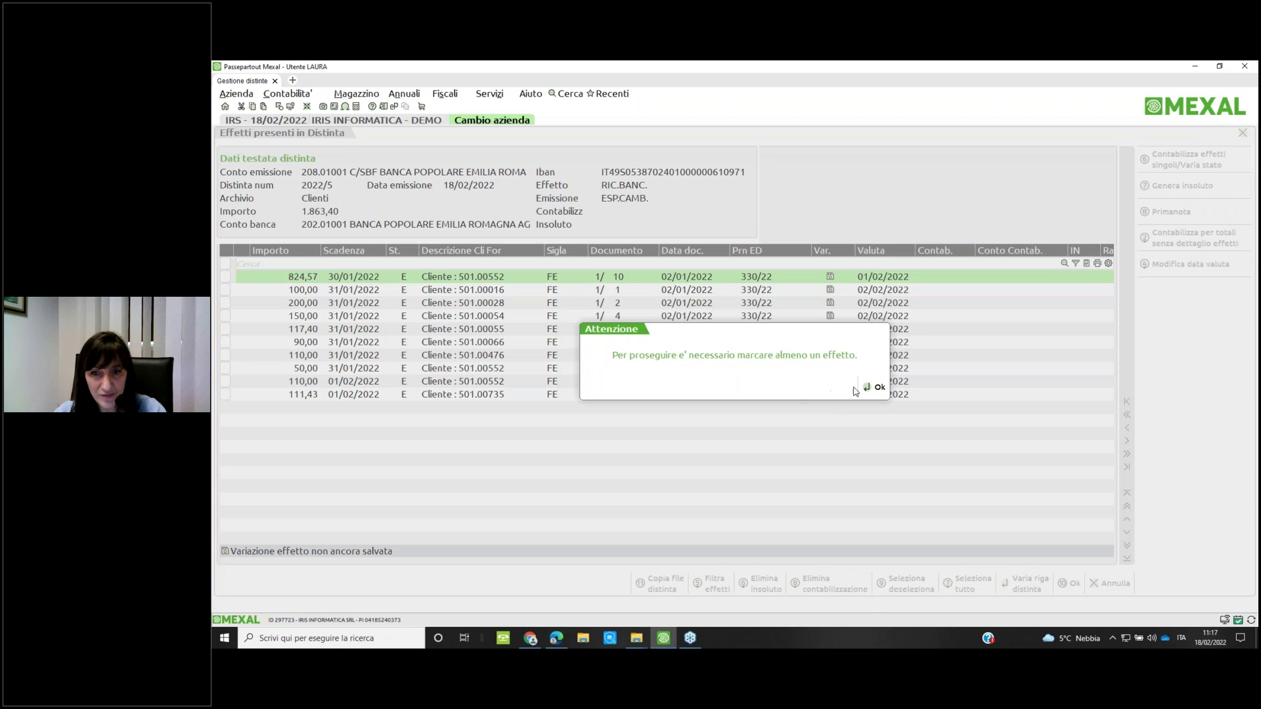
pyautogui.click(875, 387)
pyautogui.click(225, 276)
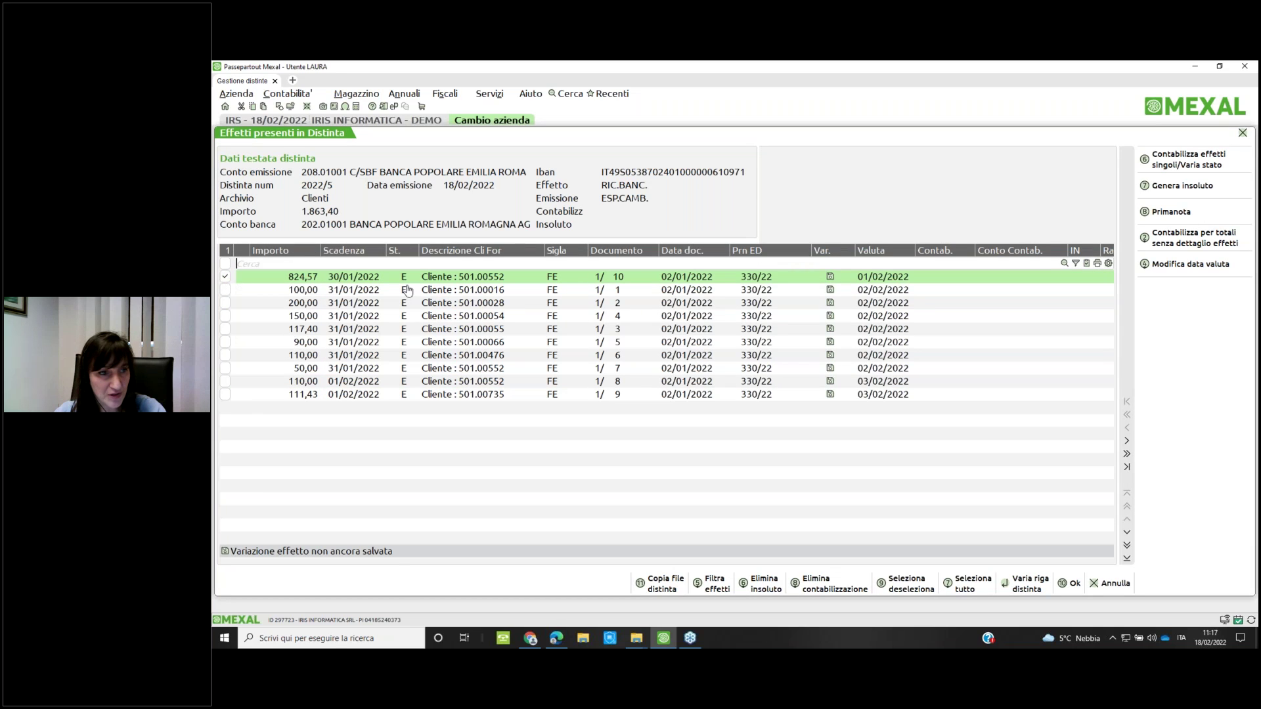
pyautogui.click(1170, 190)
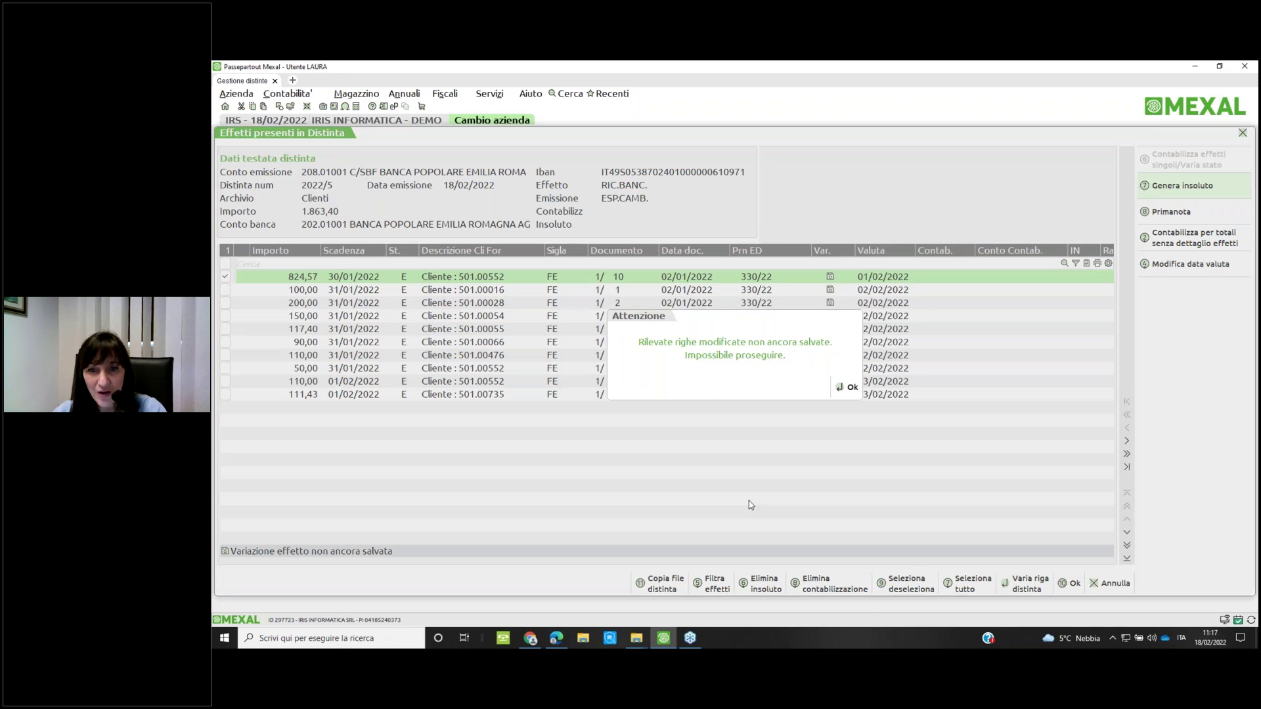
pyautogui.click(848, 388)
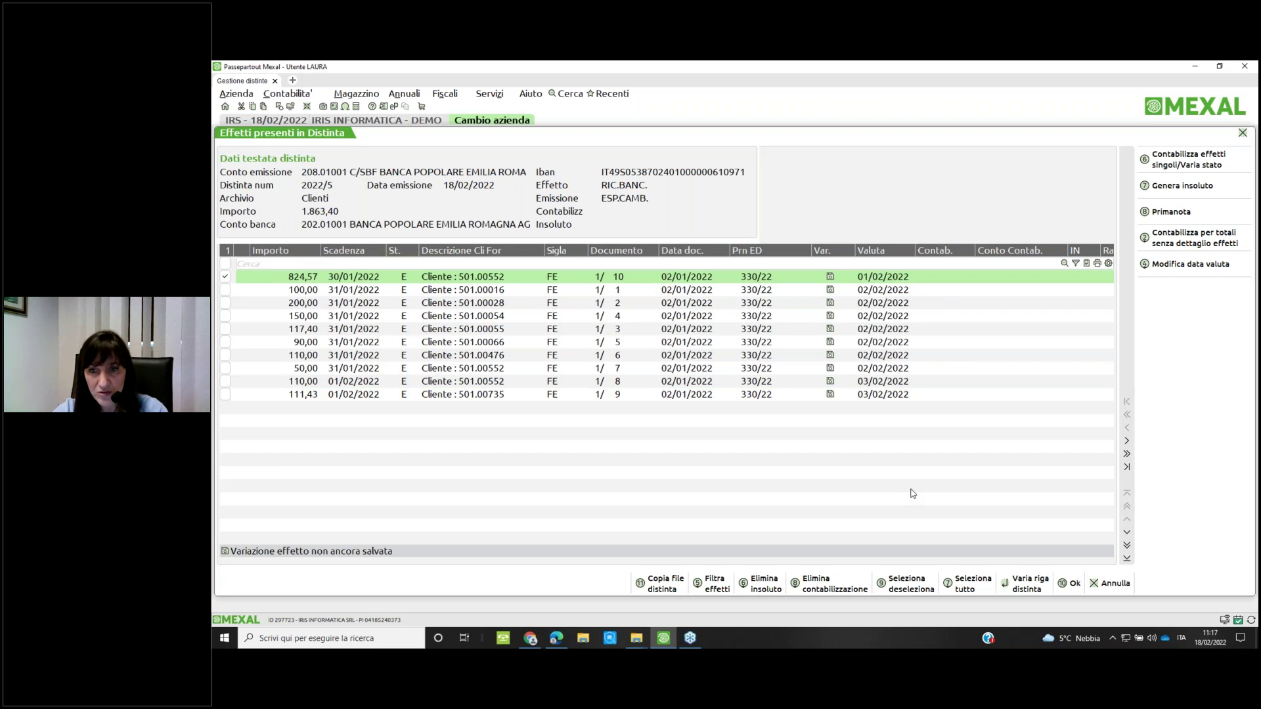
# Reopen distinta 2022/5 and tick the 824,57 effect for unpaid processing
pyautogui.press('F10')
pyautogui.press('Down')
pyautogui.press('Down')
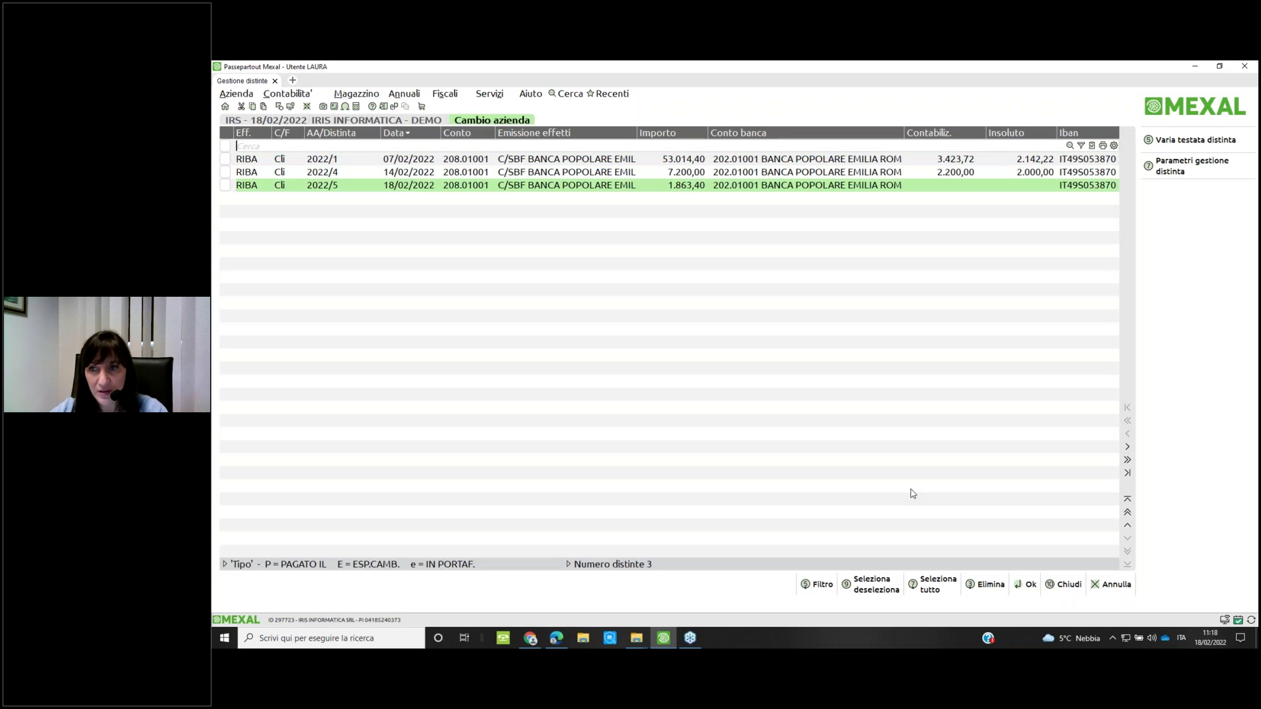
pyautogui.press('Return')
pyautogui.click(988, 280)
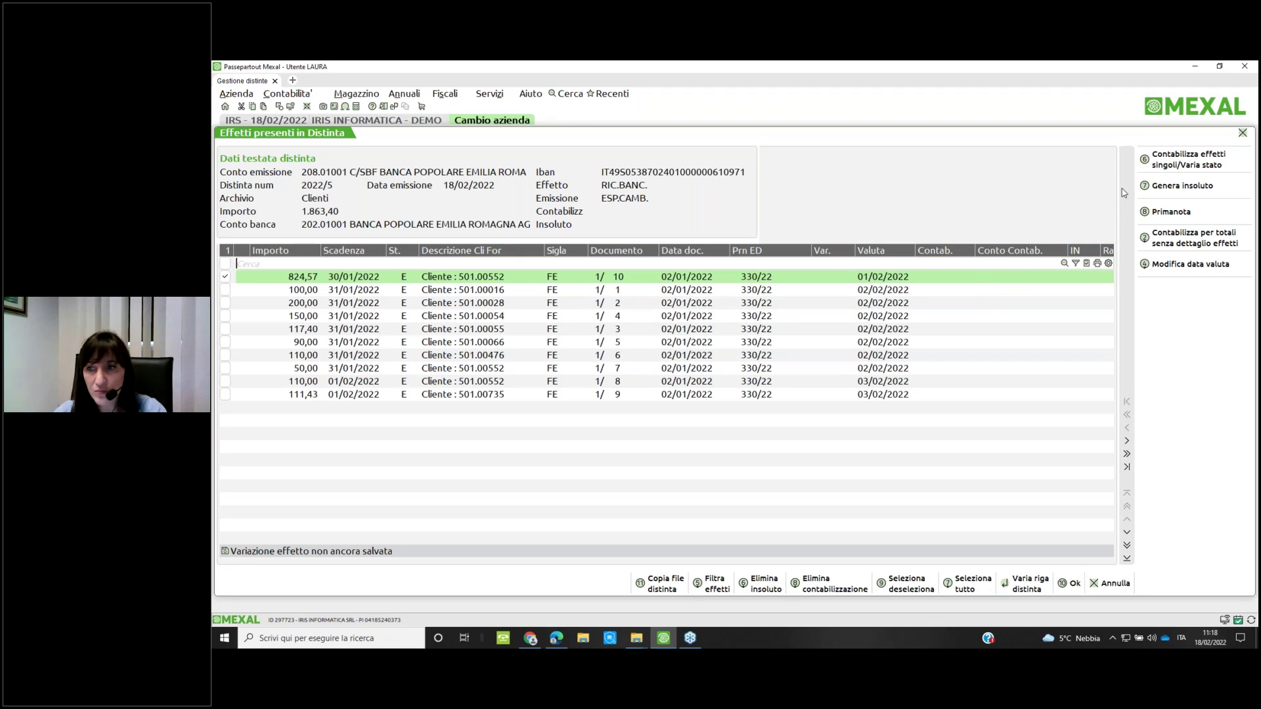
# Generate the 824,57 unpaid with Dettagliata journal entry, Riapri rate esistenti and INSOLUTO instalment type
pyautogui.click(1166, 191)
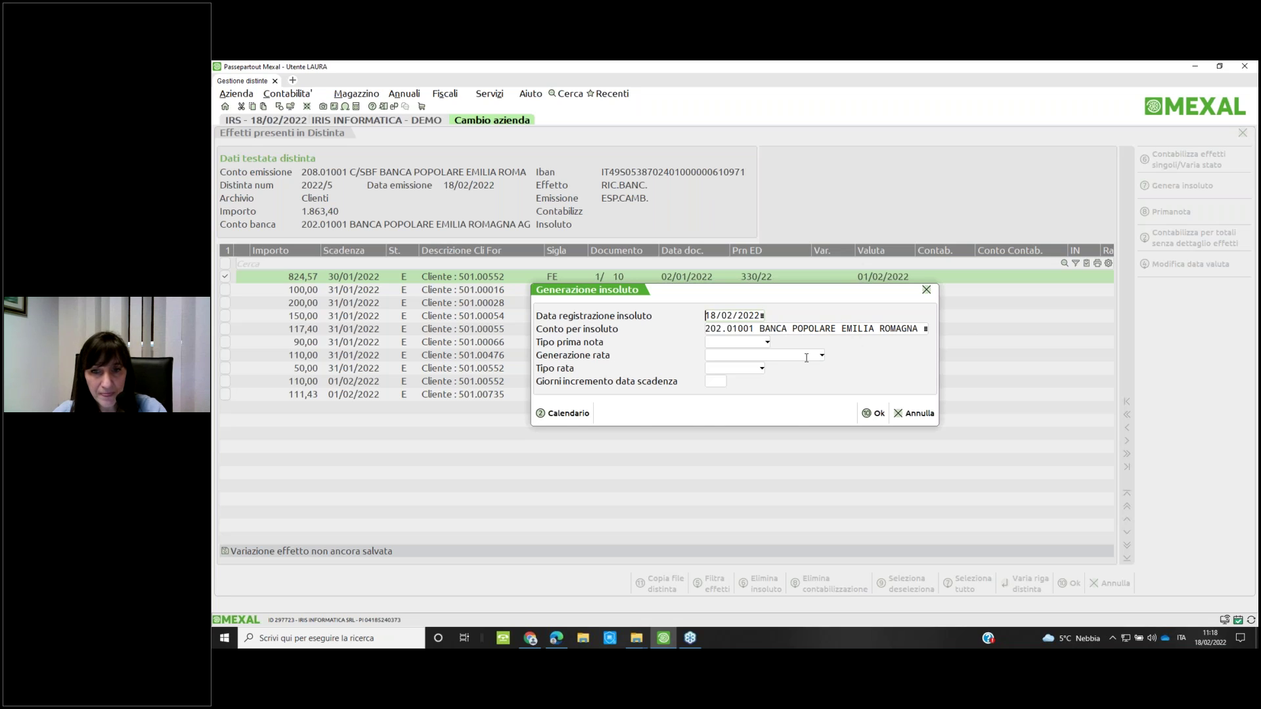
pyautogui.press('Return')
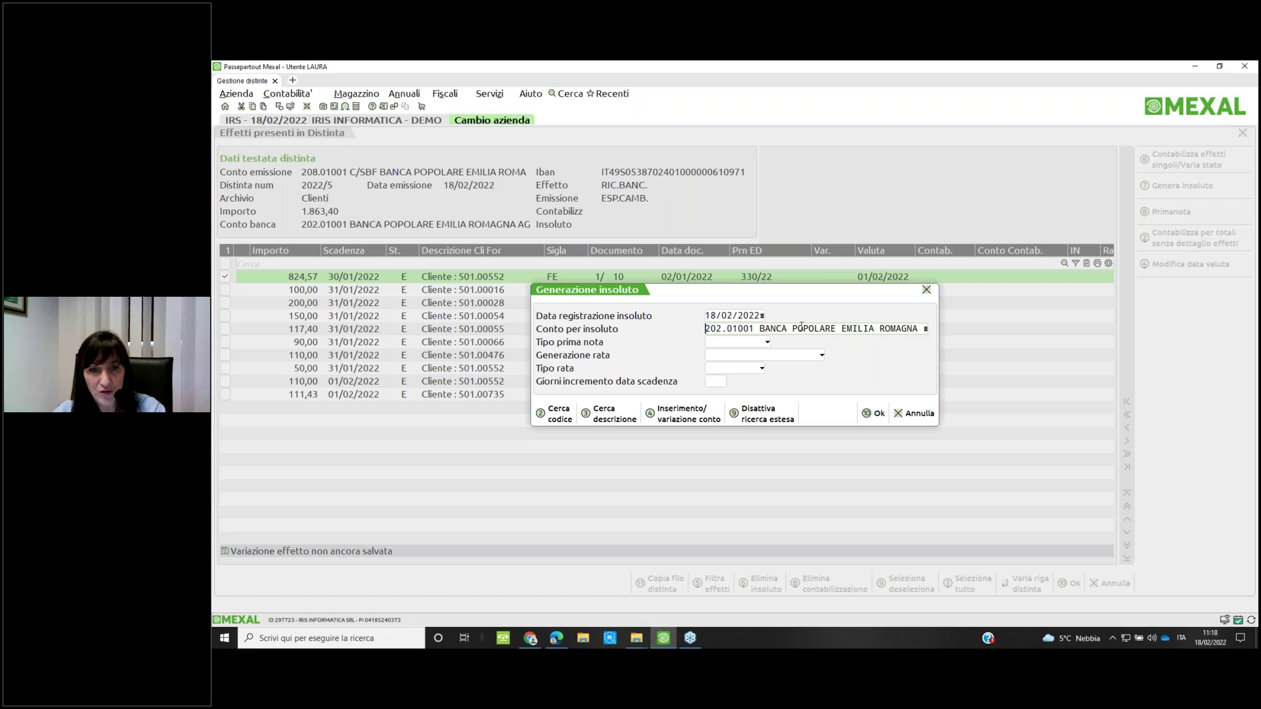
pyautogui.press('Return')
pyautogui.press('Return')
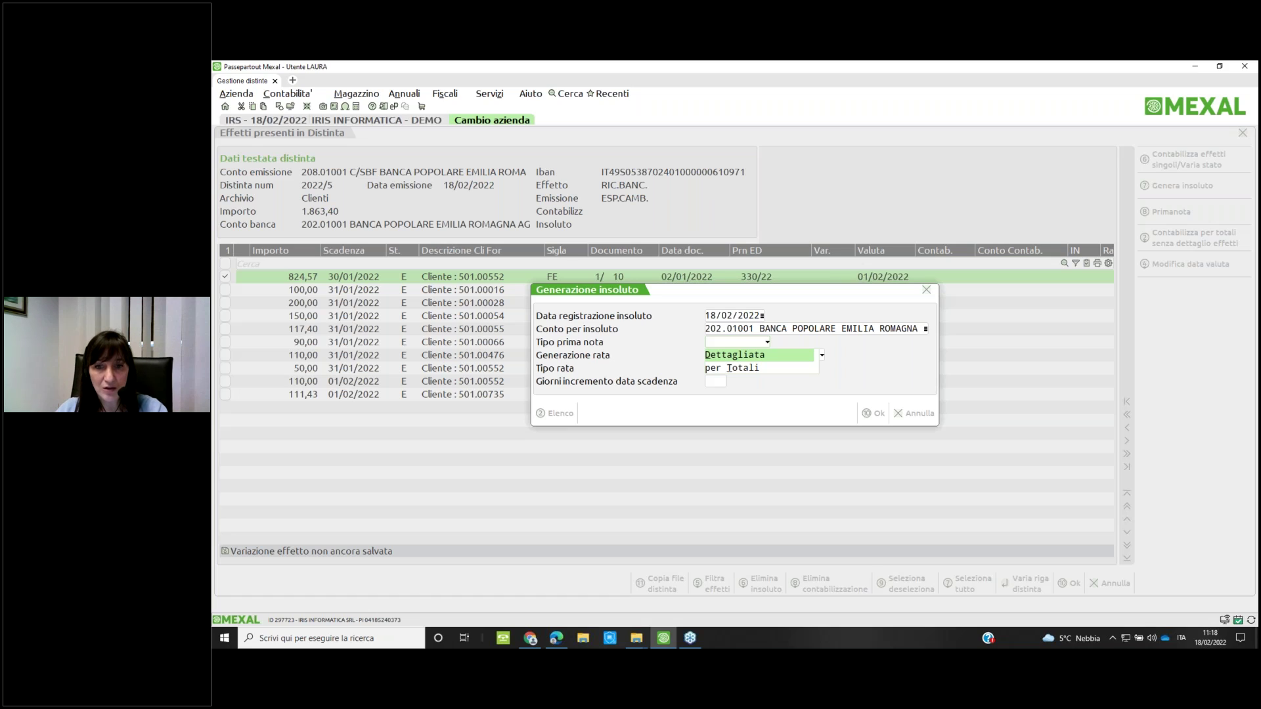
pyautogui.press('Return')
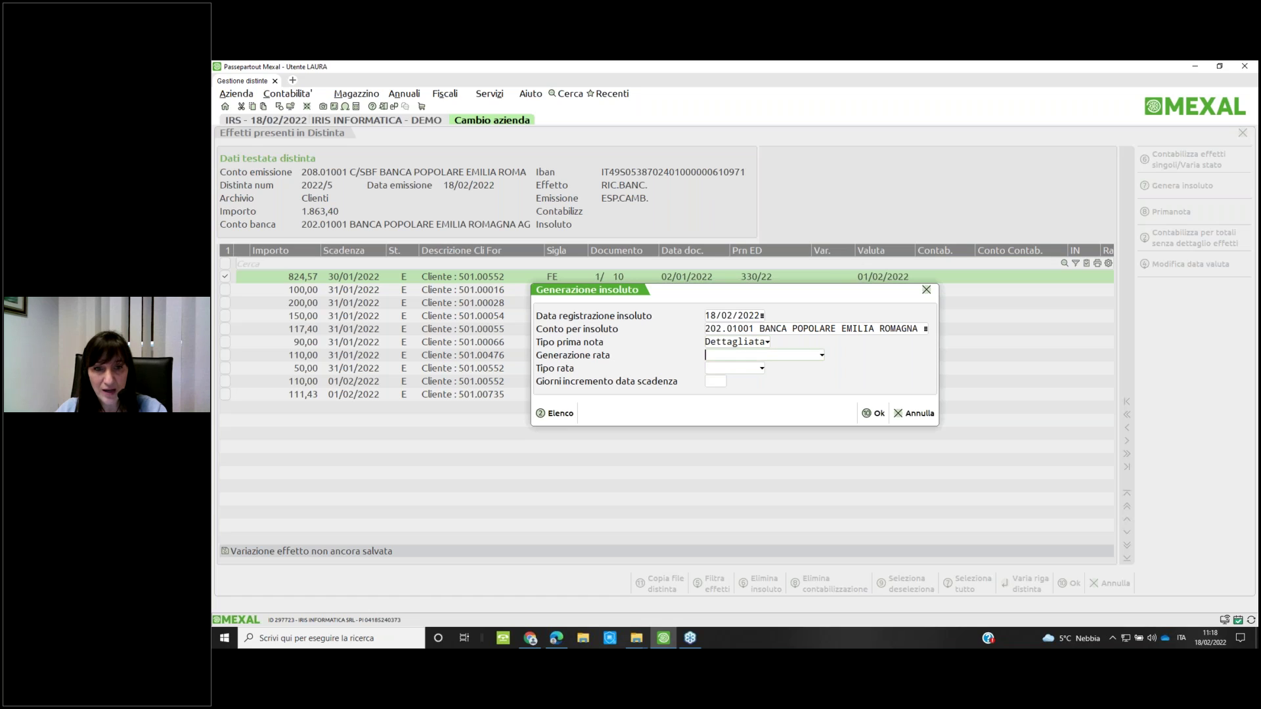
pyautogui.press('F2')
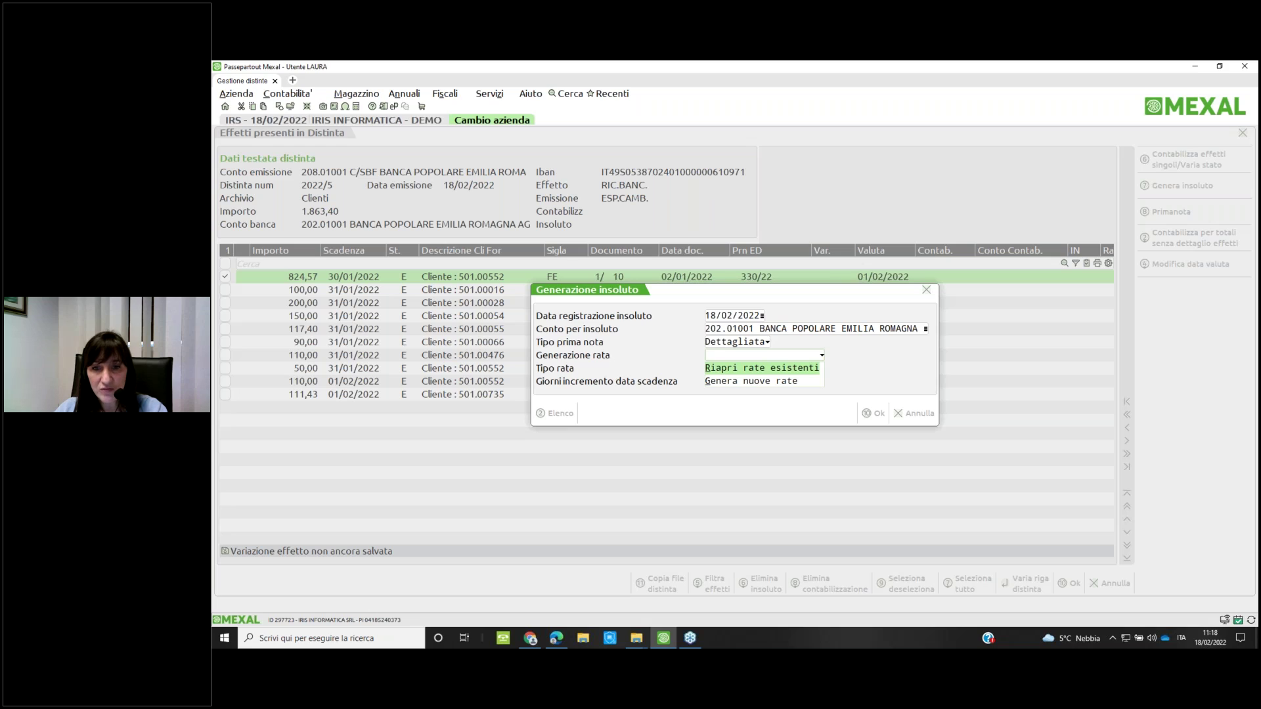
pyautogui.press('Return')
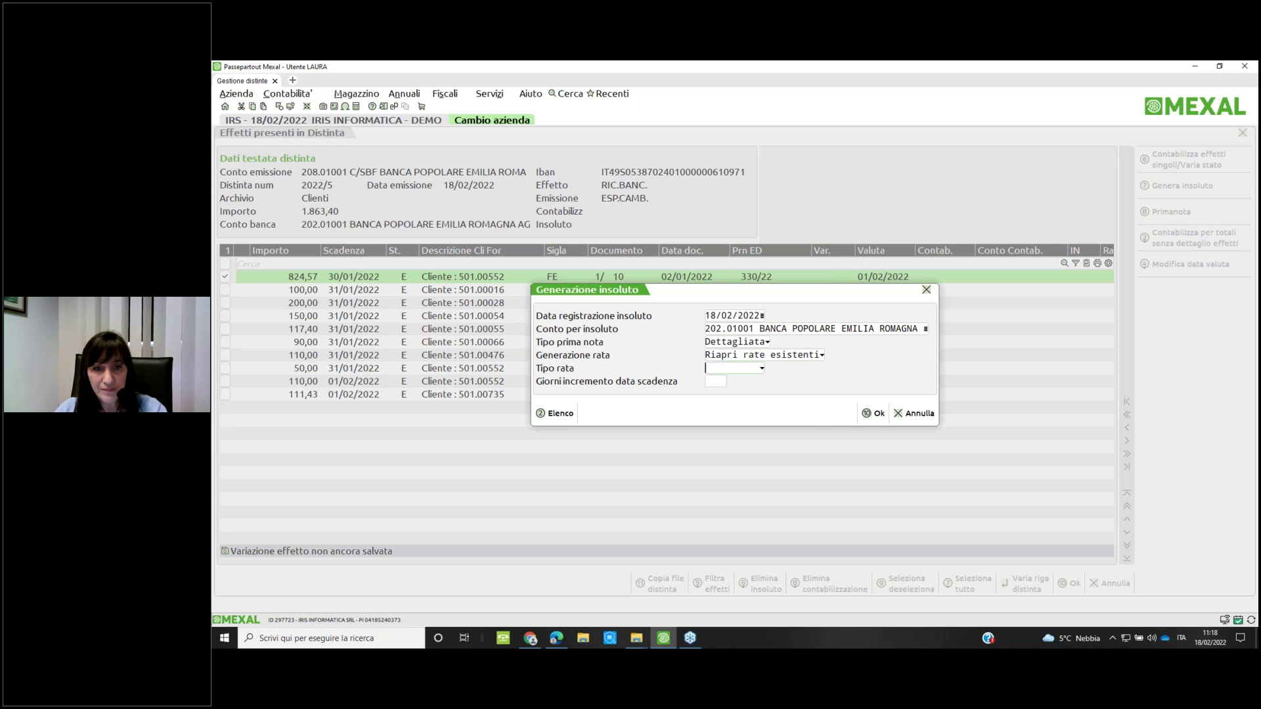
pyautogui.press('F2')
pyautogui.press('Down')
pyautogui.press('Down')
pyautogui.press('Down')
pyautogui.press('Down')
pyautogui.press('Down')
pyautogui.press('Down')
pyautogui.press('Down')
pyautogui.press('Down')
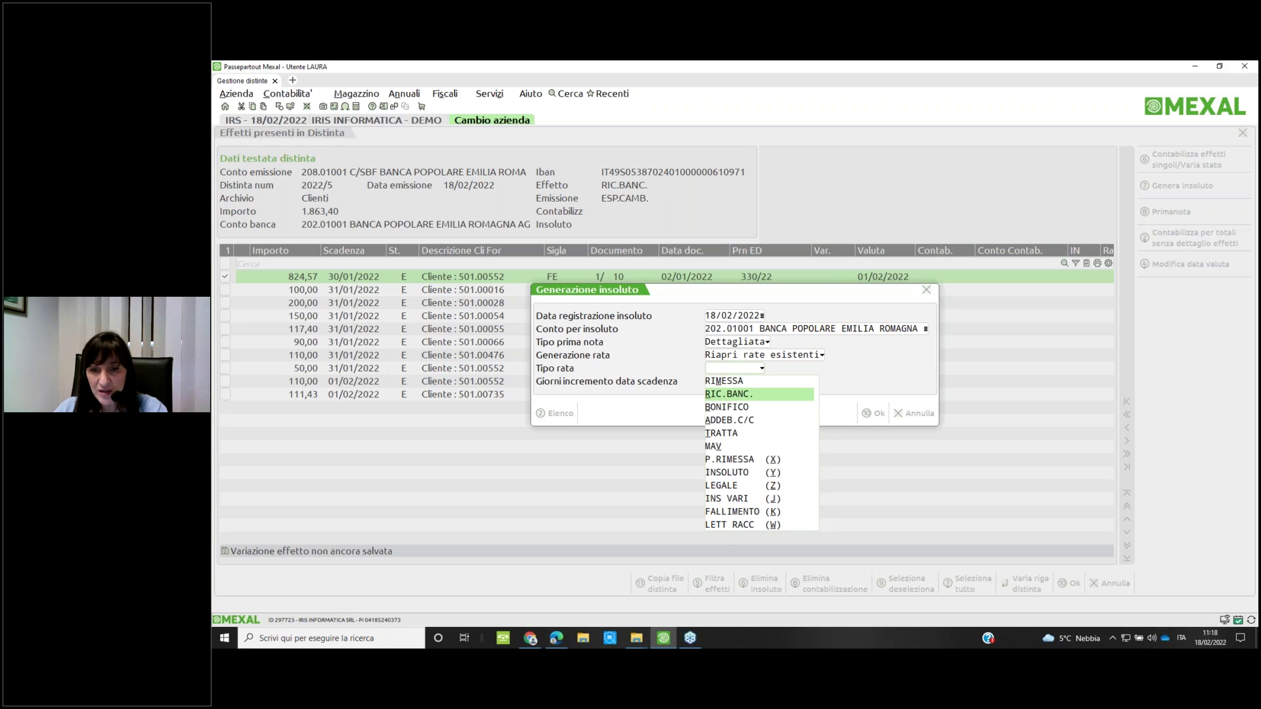
pyautogui.press('Up')
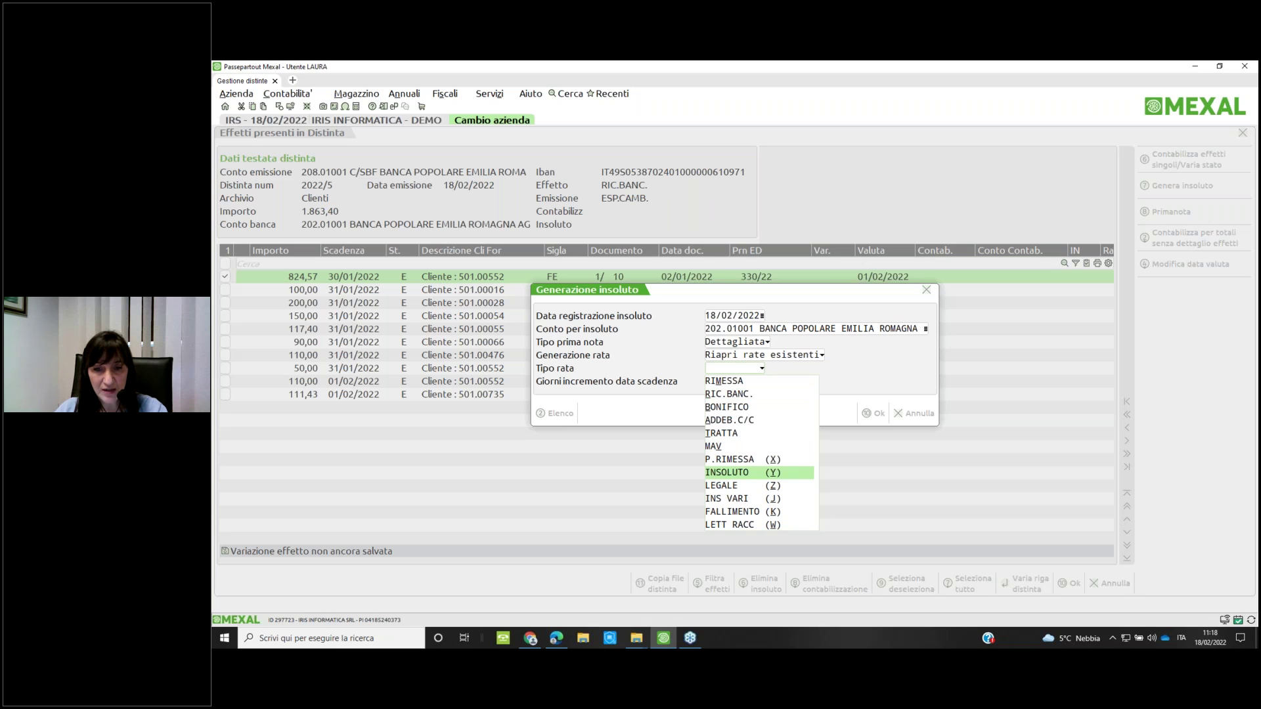
pyautogui.press('Return')
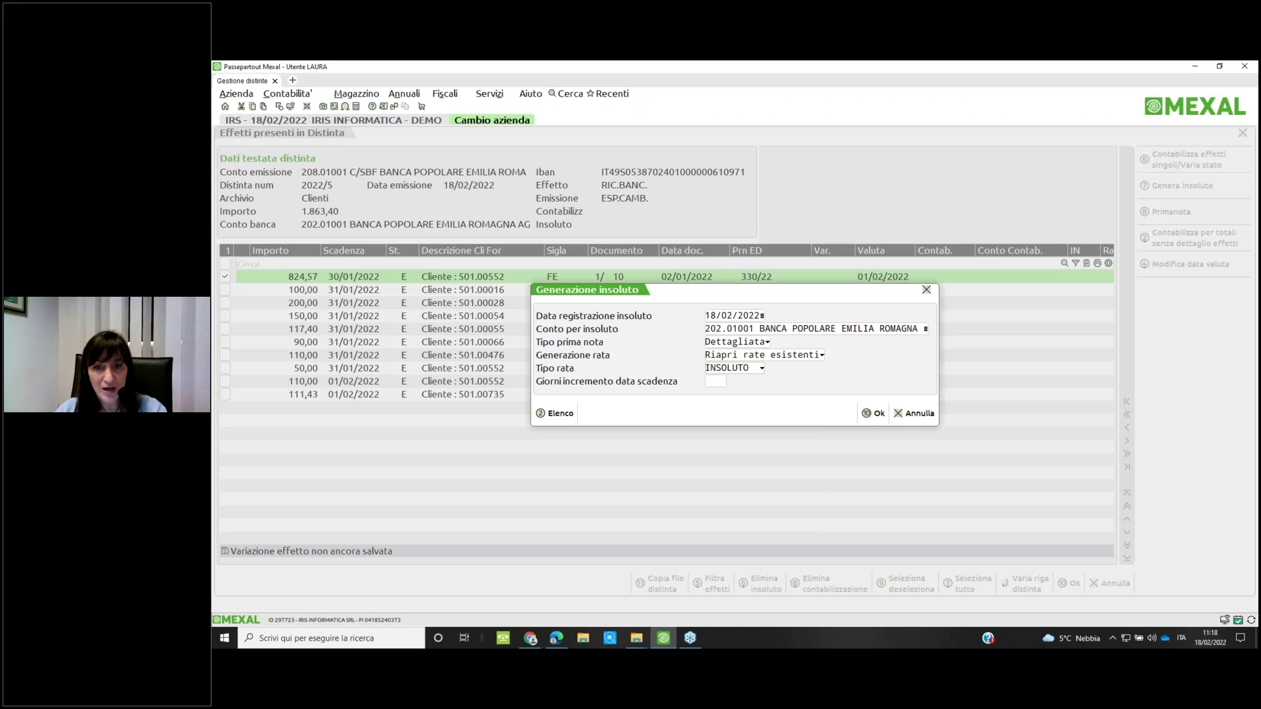
pyautogui.press('Return')
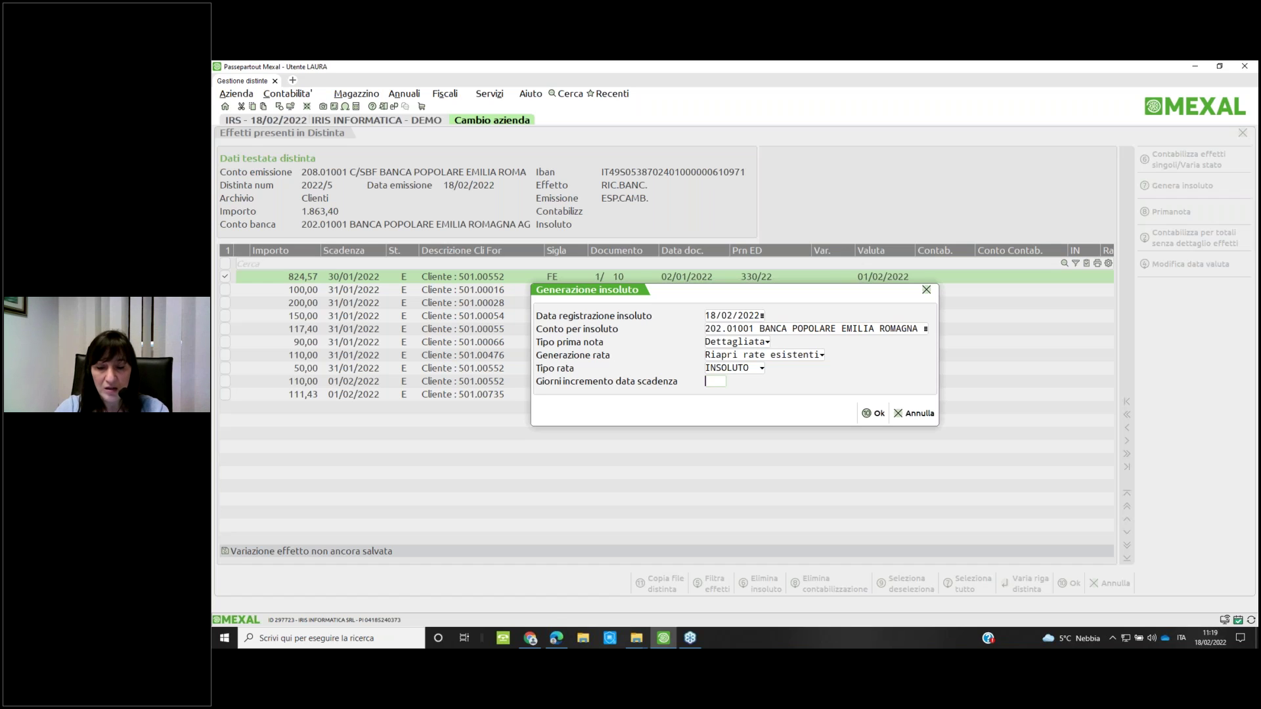
pyautogui.press('F10')
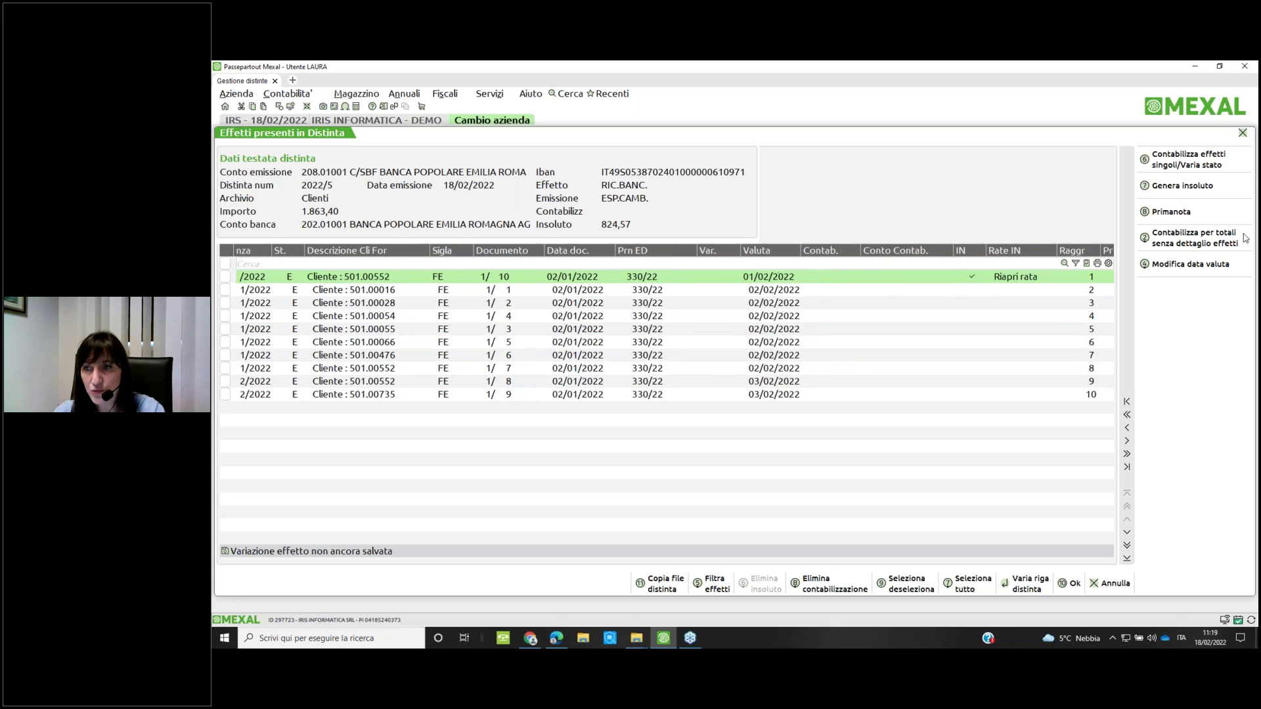
# Review the 1.863,40 batch-issue journal entry, then highlight Primanota insoluto
pyautogui.click(1163, 214)
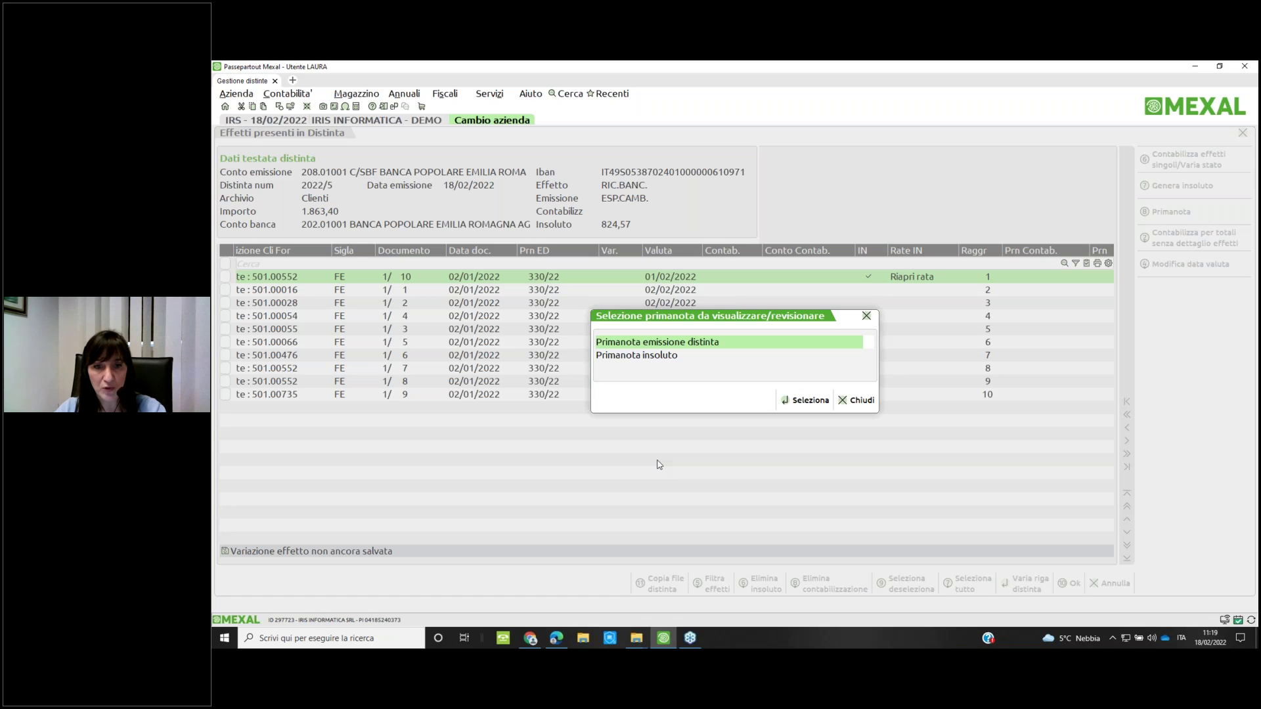
pyautogui.press('Return')
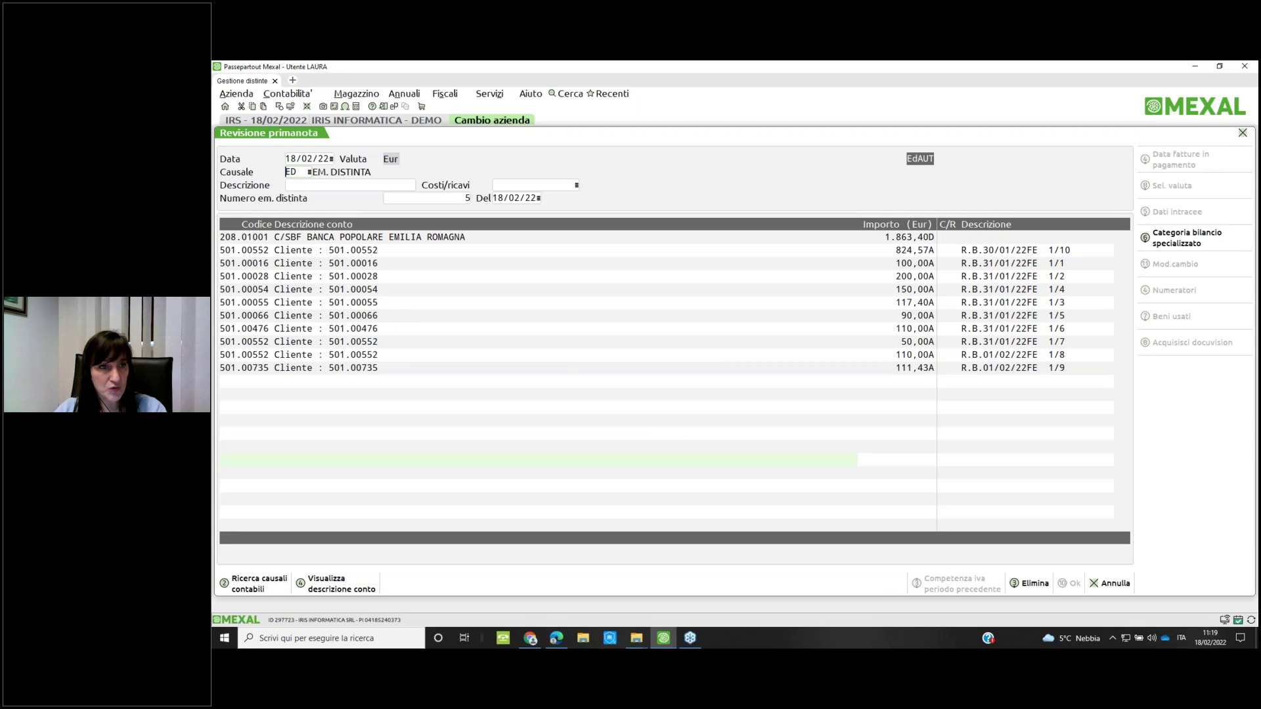
pyautogui.press('Escape')
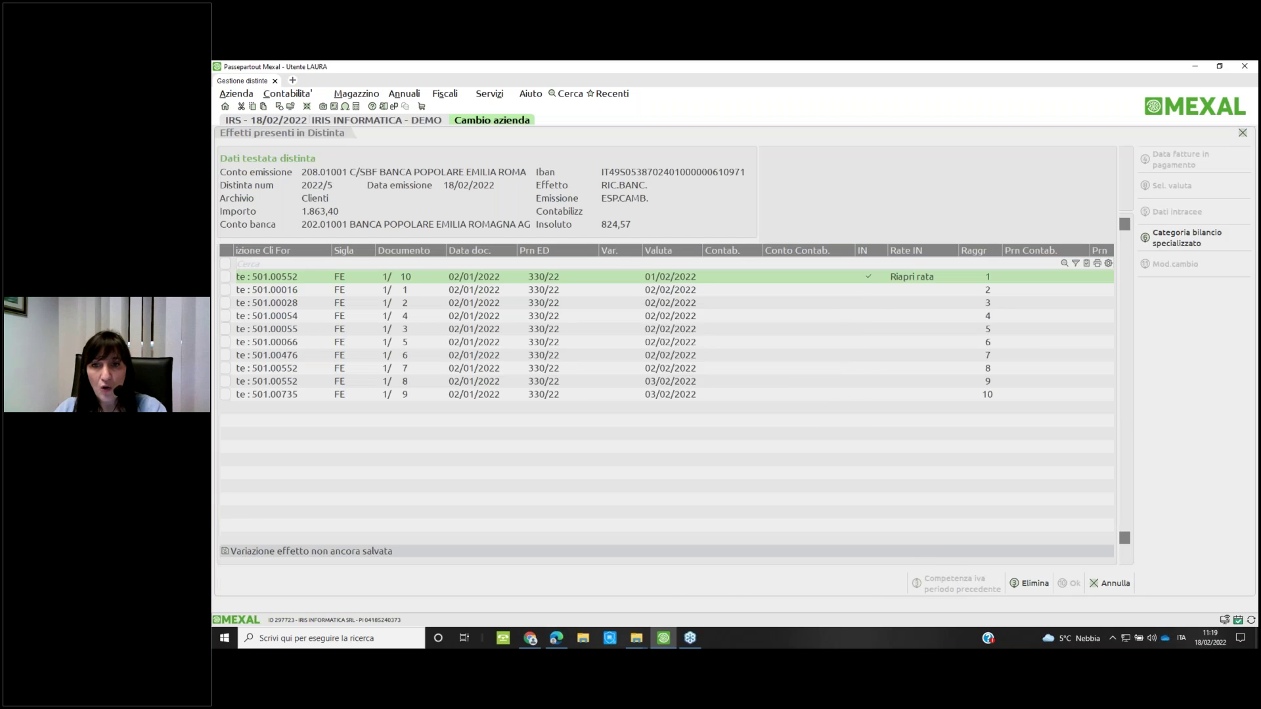
pyautogui.press('Down')
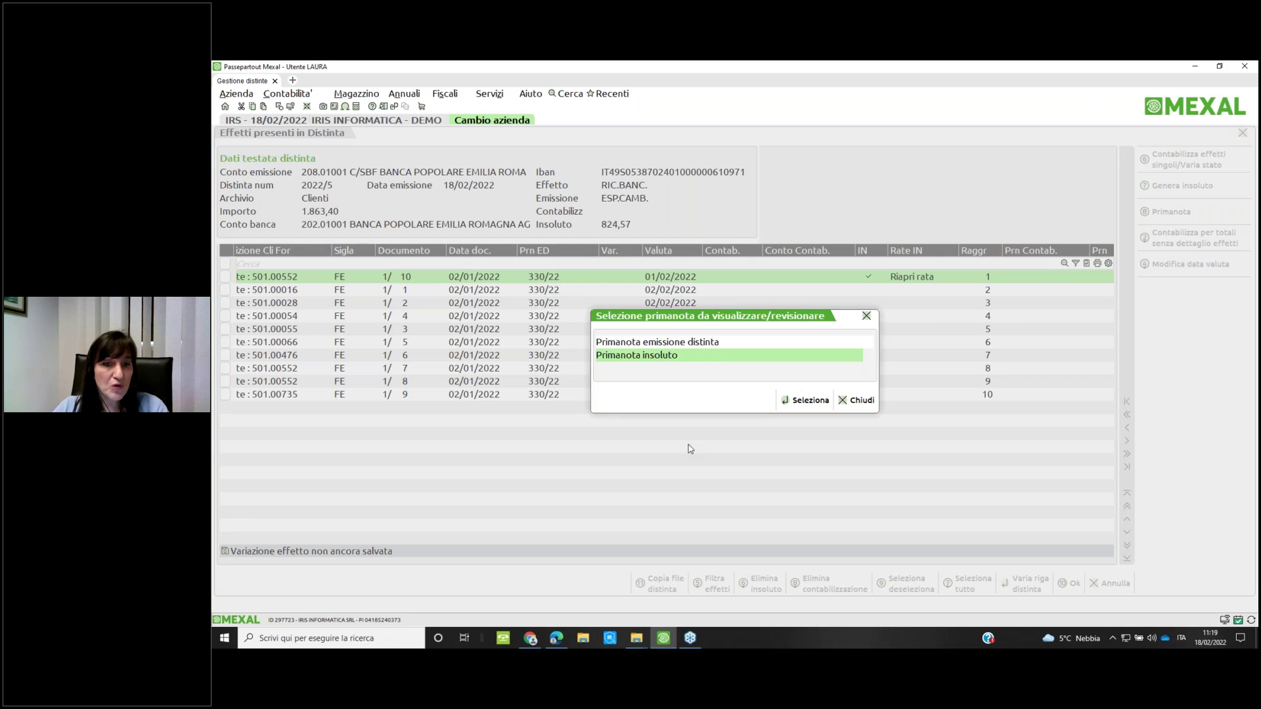
# Check the unpaid journal entry and the client's Scadenzario, then return to the distinte list
pyautogui.press('Return')
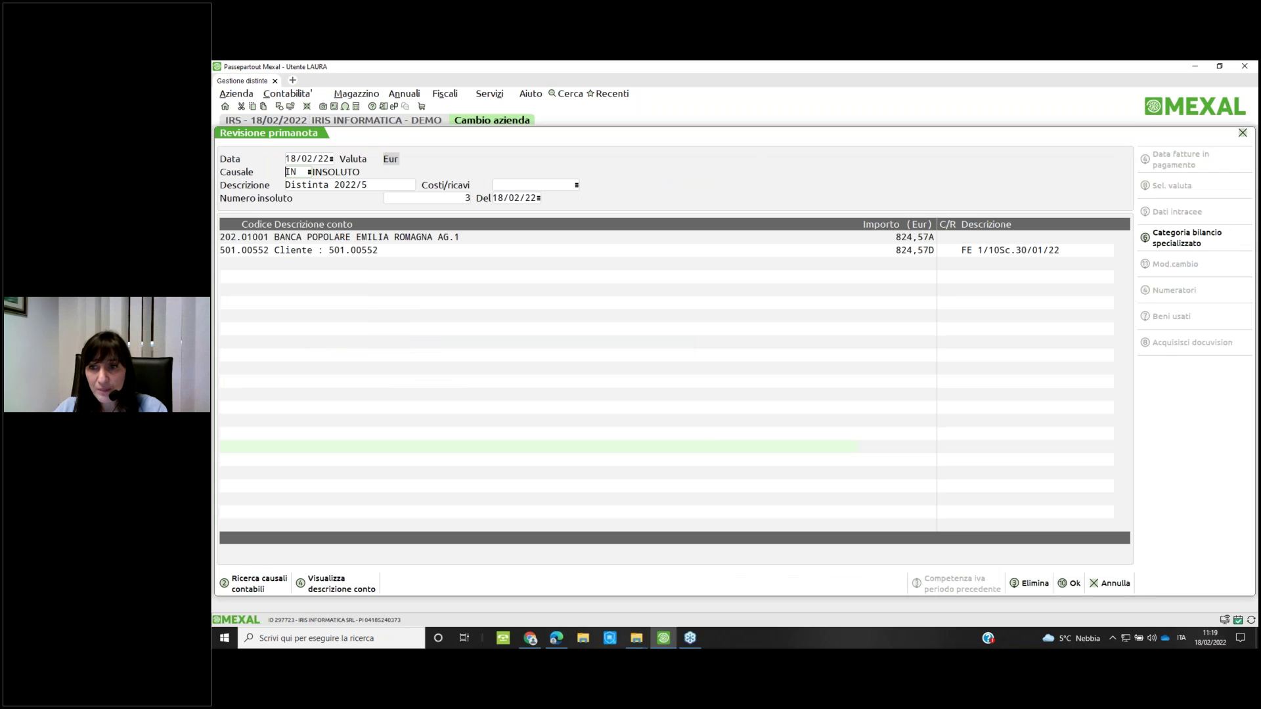
pyautogui.click(263, 250)
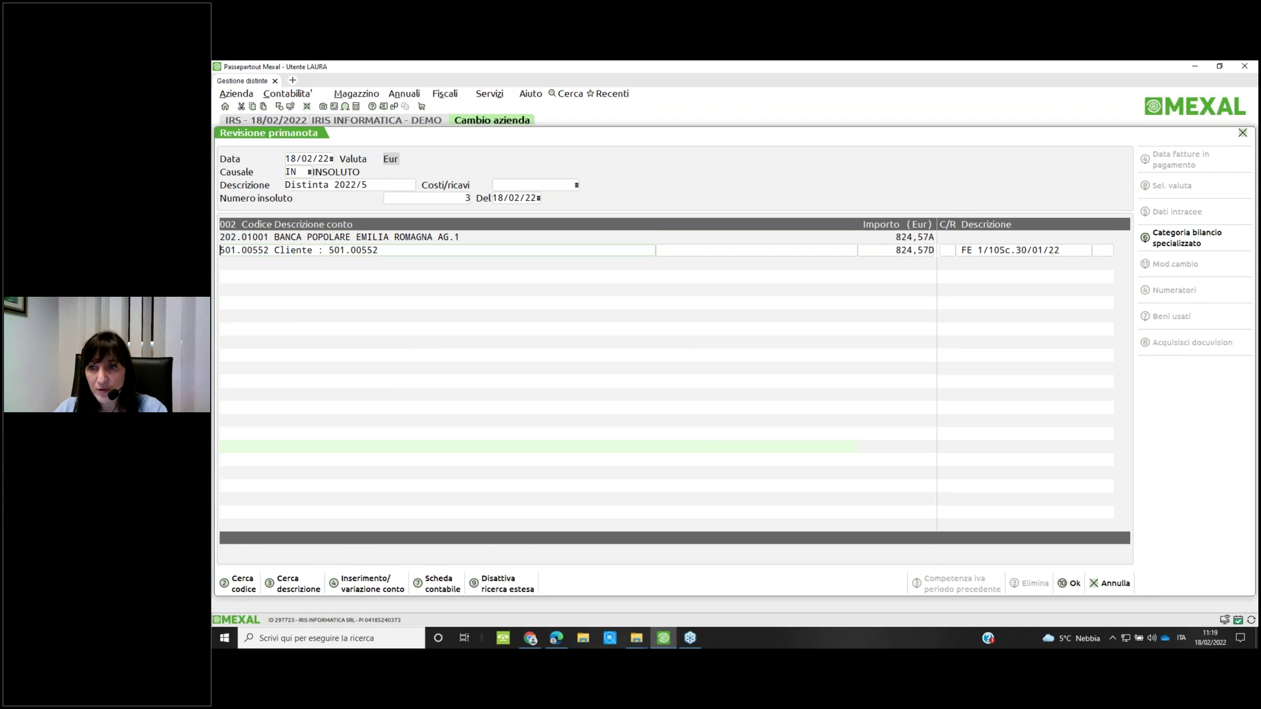
pyautogui.press('Return')
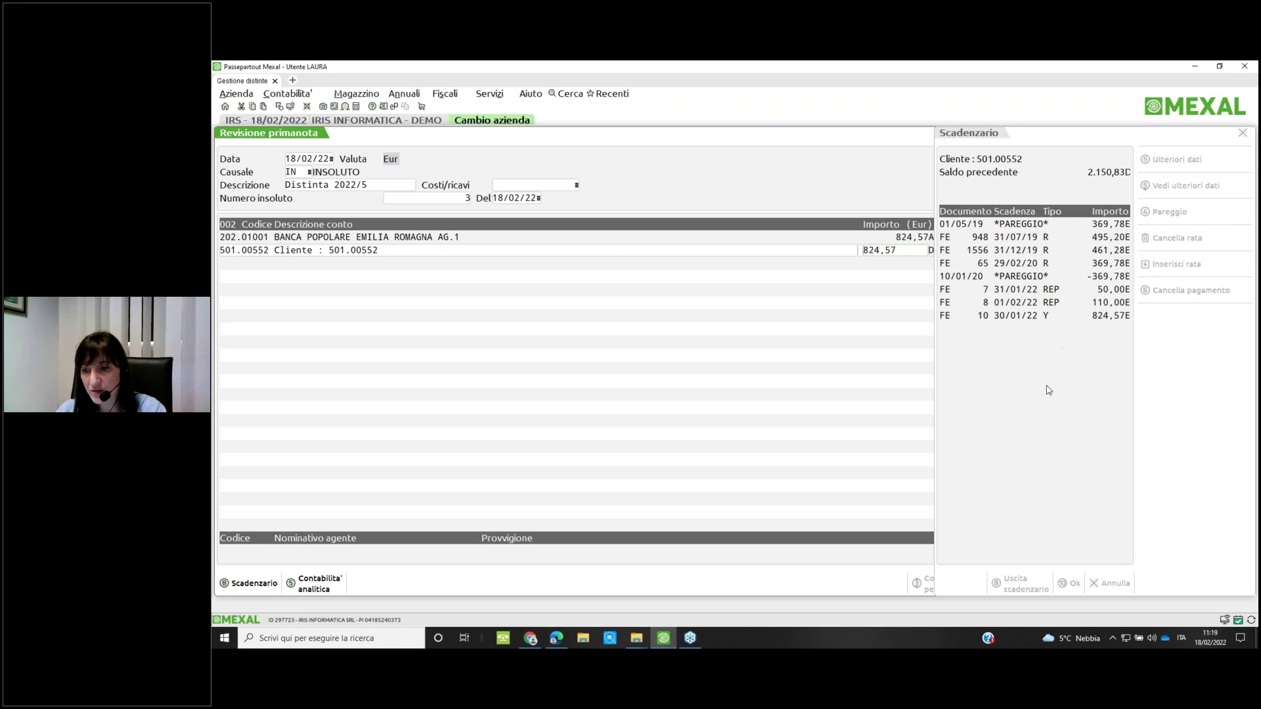
pyautogui.press('F10')
pyautogui.press('F10')
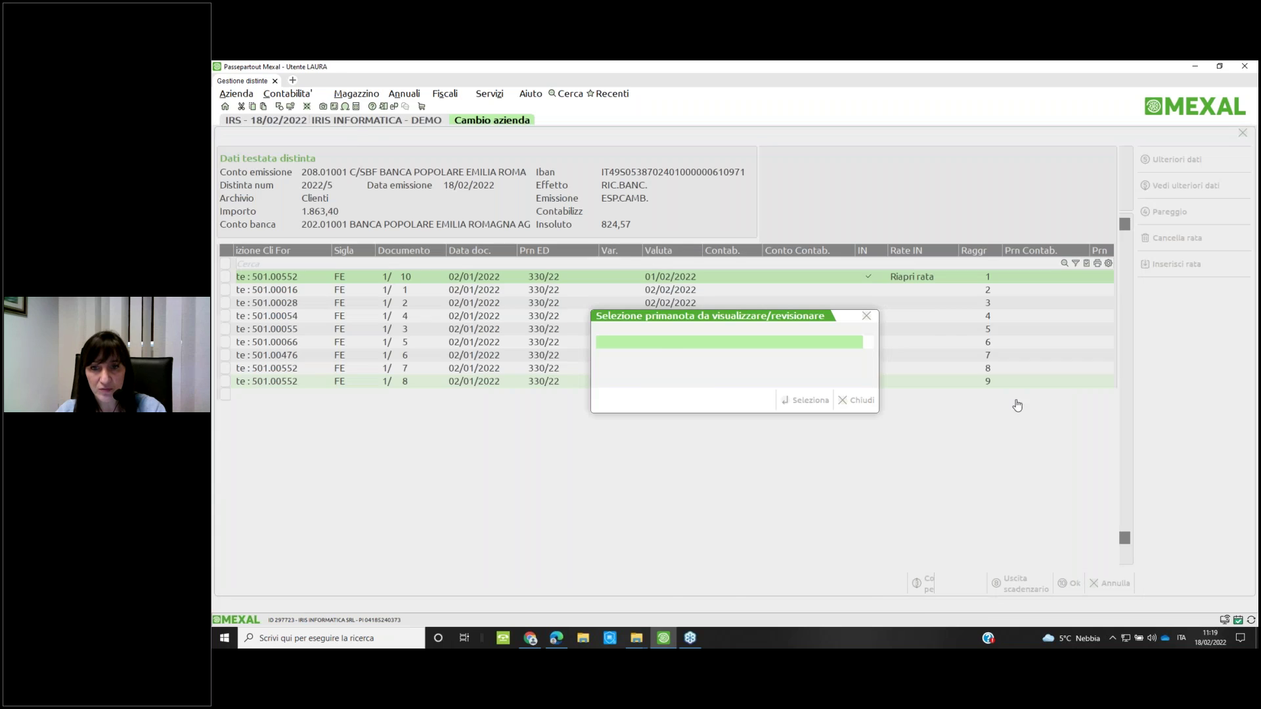
pyautogui.click(860, 402)
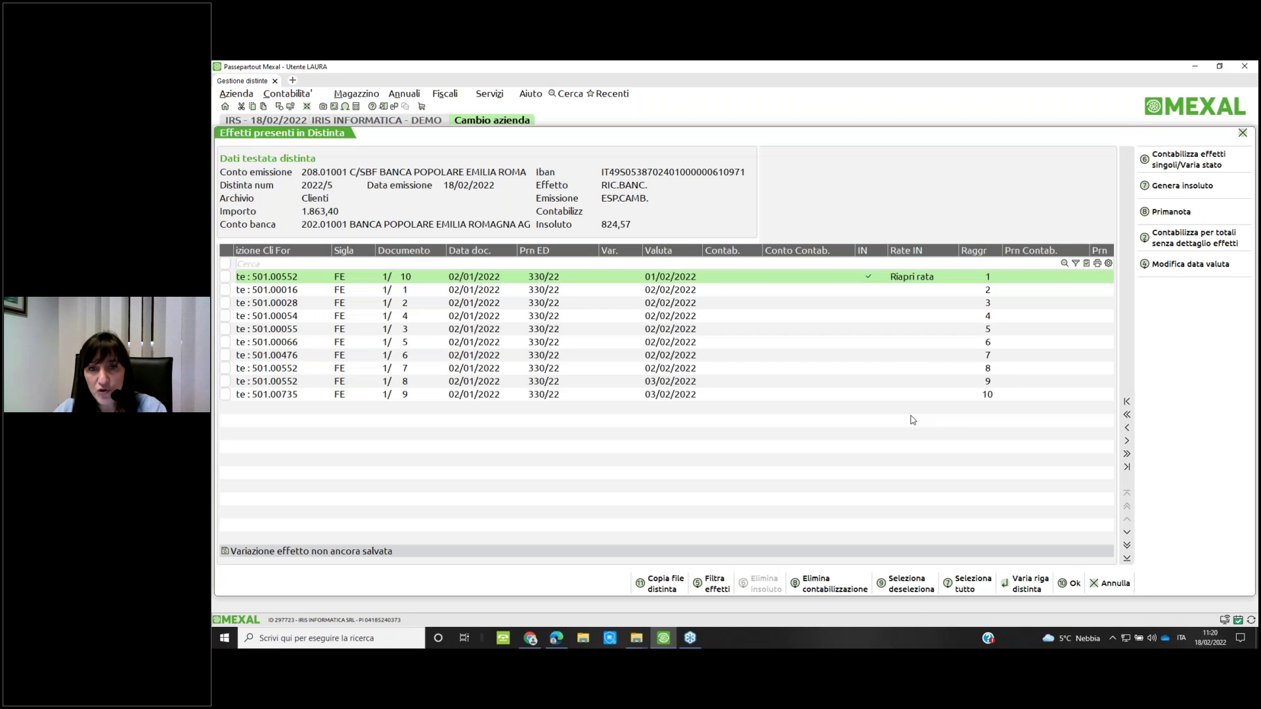
pyautogui.press('F10')
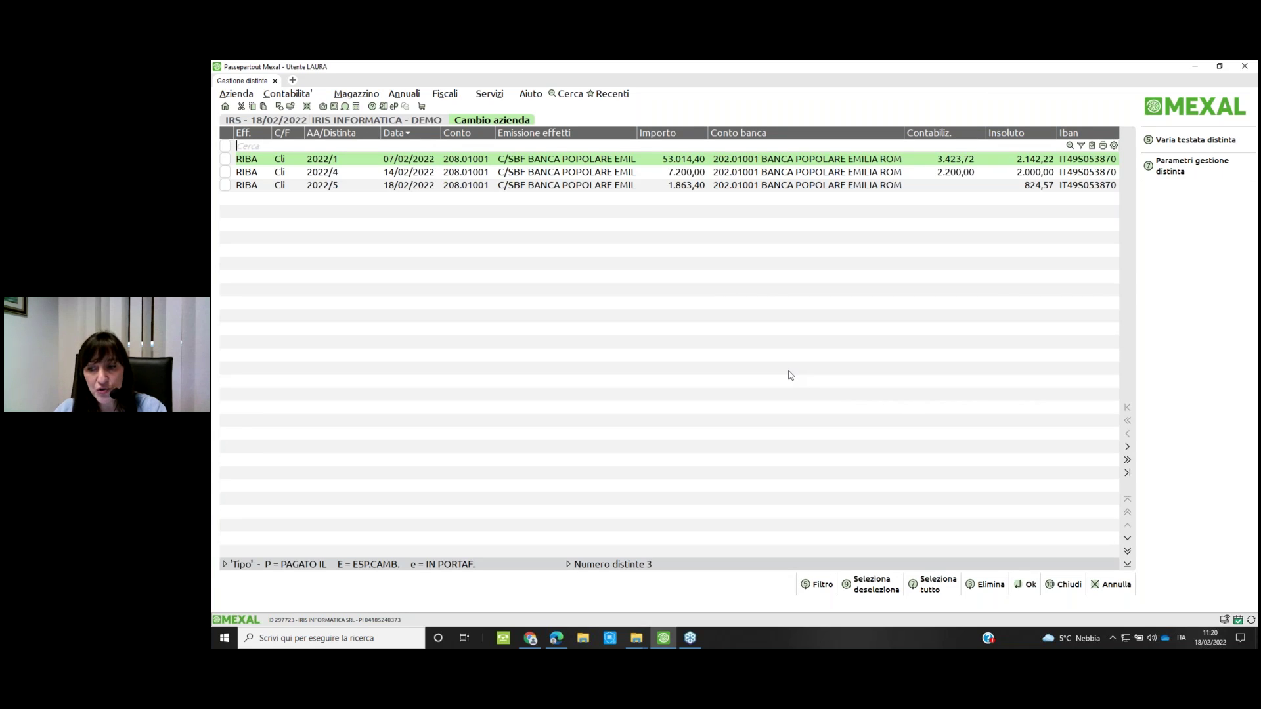
# Set Tipo rata to INSOLUTO in Parametri insoluto, confirm, and reopen distinta 2022/5's effects
pyautogui.click(1194, 166)
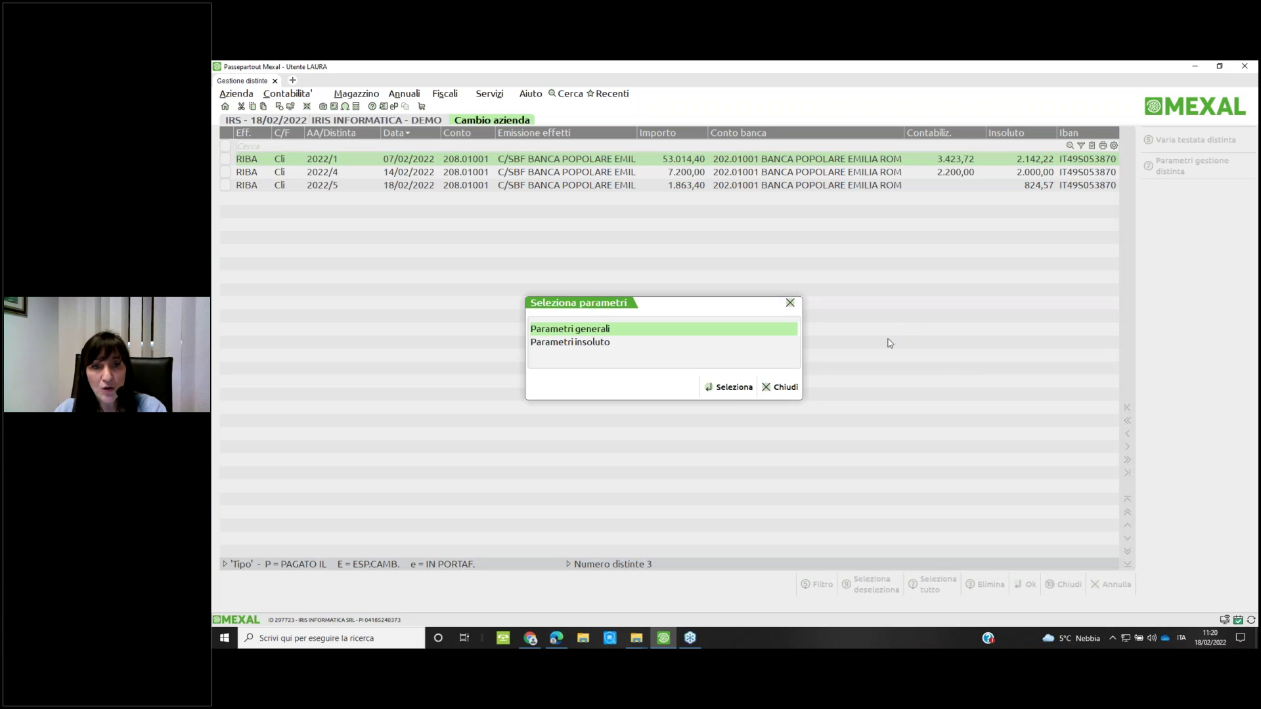
pyautogui.press('Down')
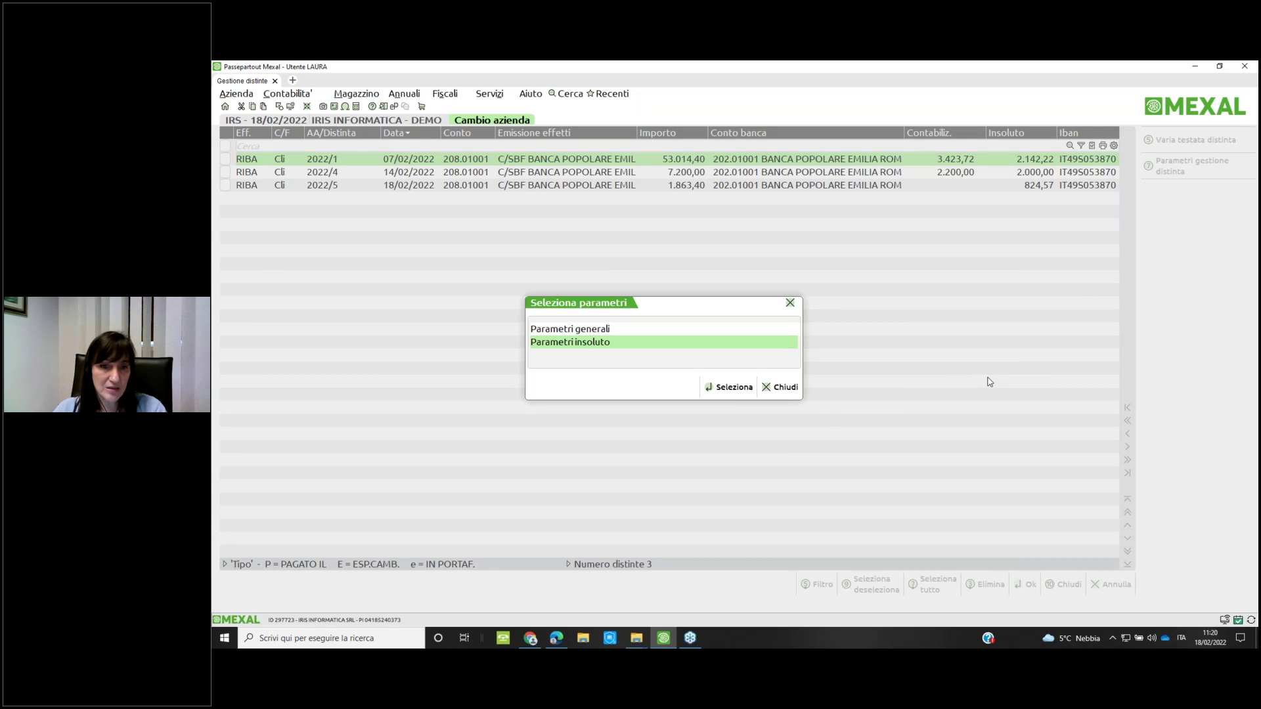
pyautogui.press('Return')
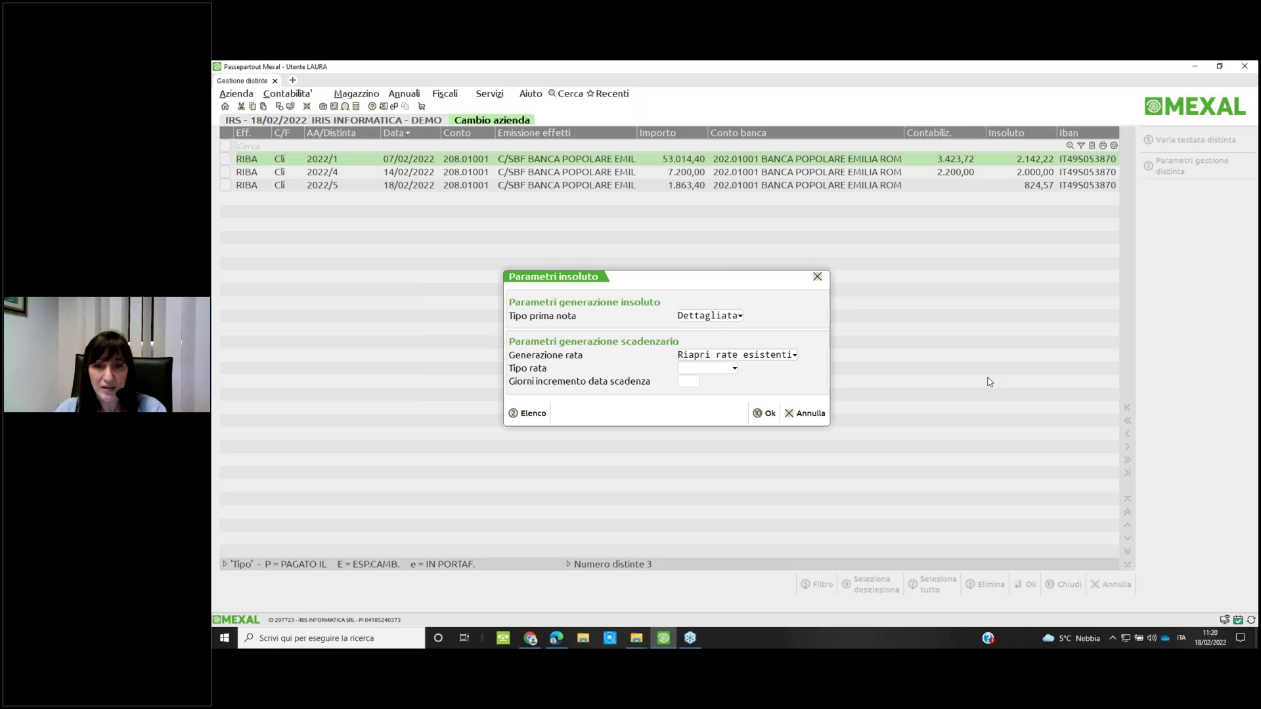
pyautogui.press('Return')
pyautogui.press('F2')
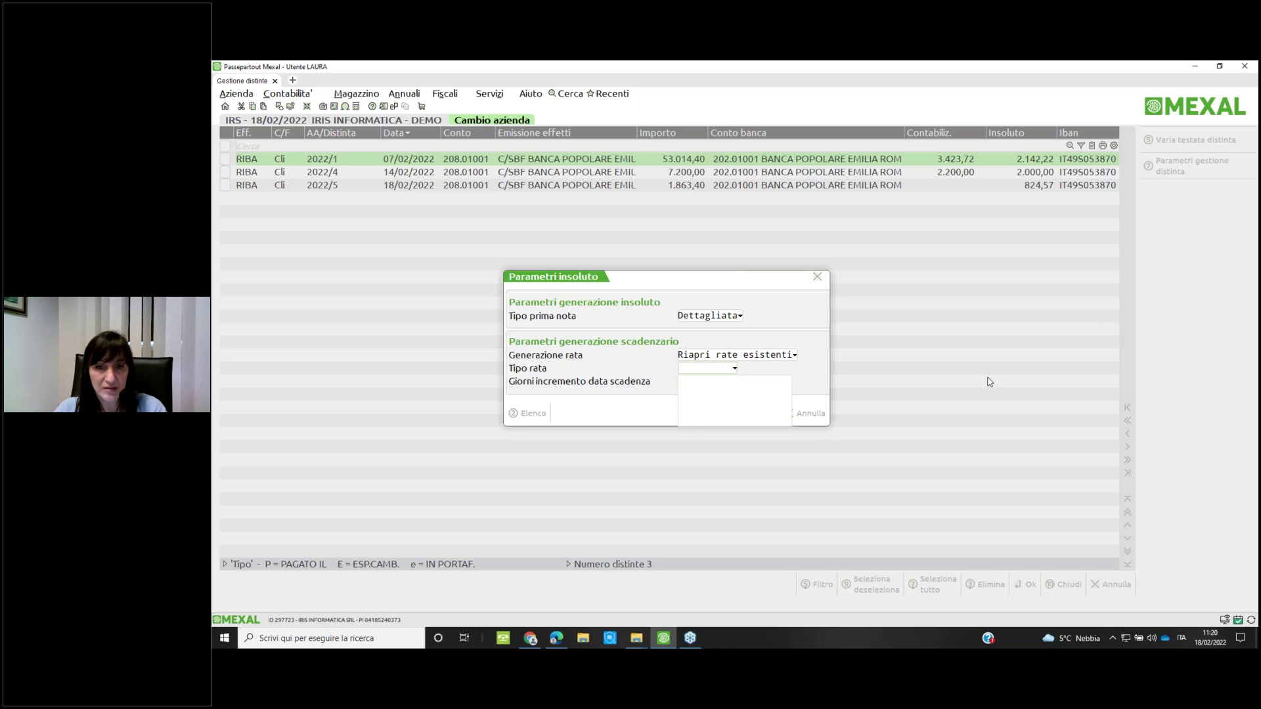
pyautogui.press('Down')
pyautogui.press('Down')
pyautogui.press('Down')
pyautogui.press('Down')
pyautogui.press('Down')
pyautogui.press('Down')
pyautogui.press('Down')
pyautogui.press('Return')
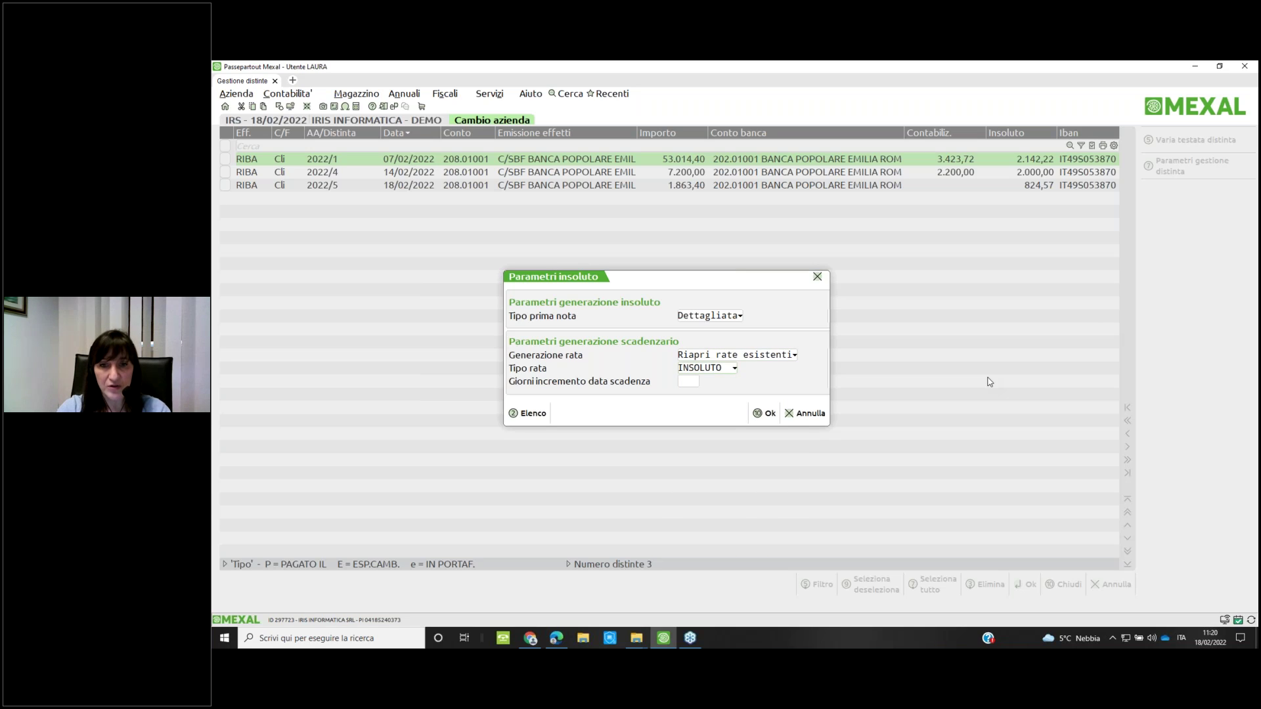
pyautogui.press('F10')
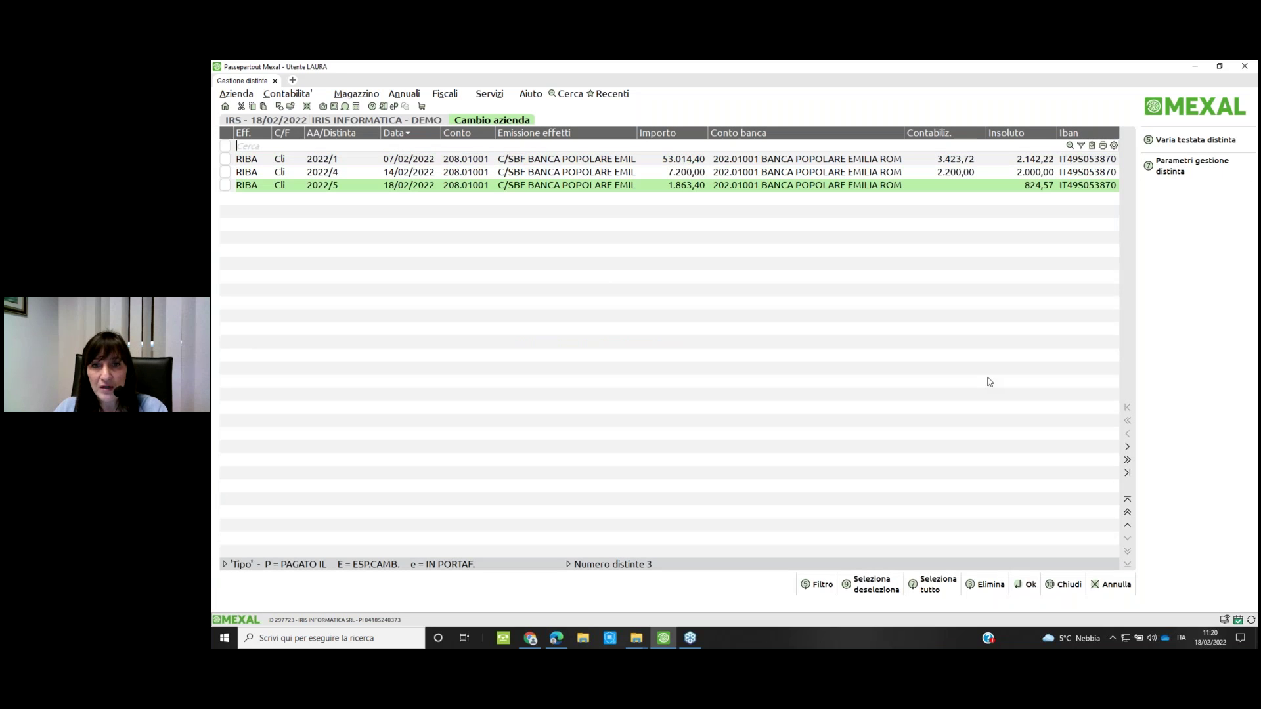
pyautogui.press('Return')
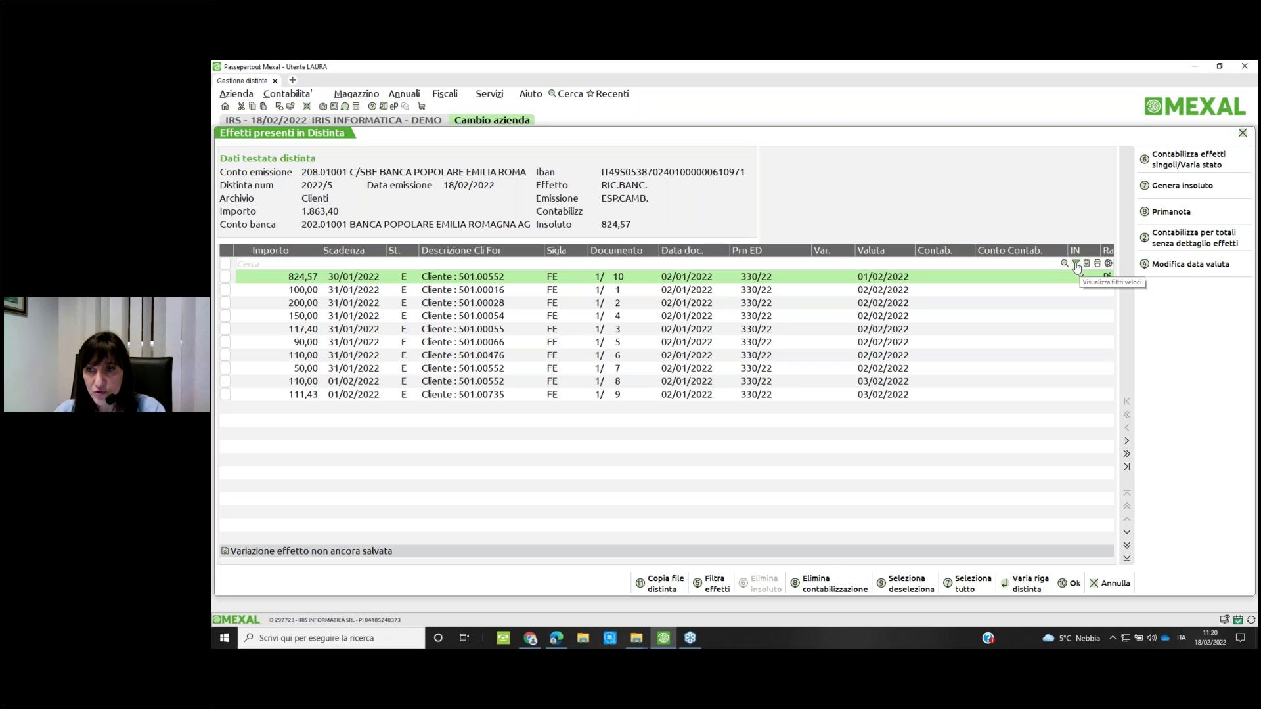
pyautogui.click(1077, 263)
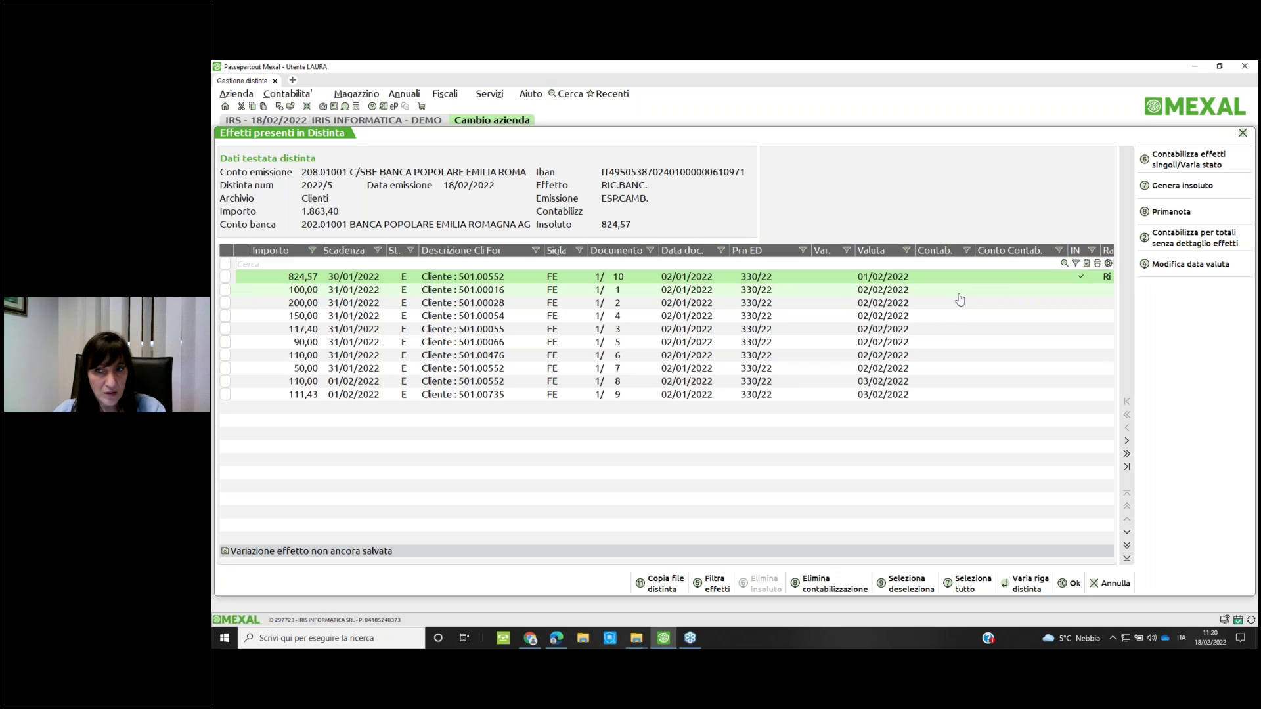
pyautogui.click(377, 250)
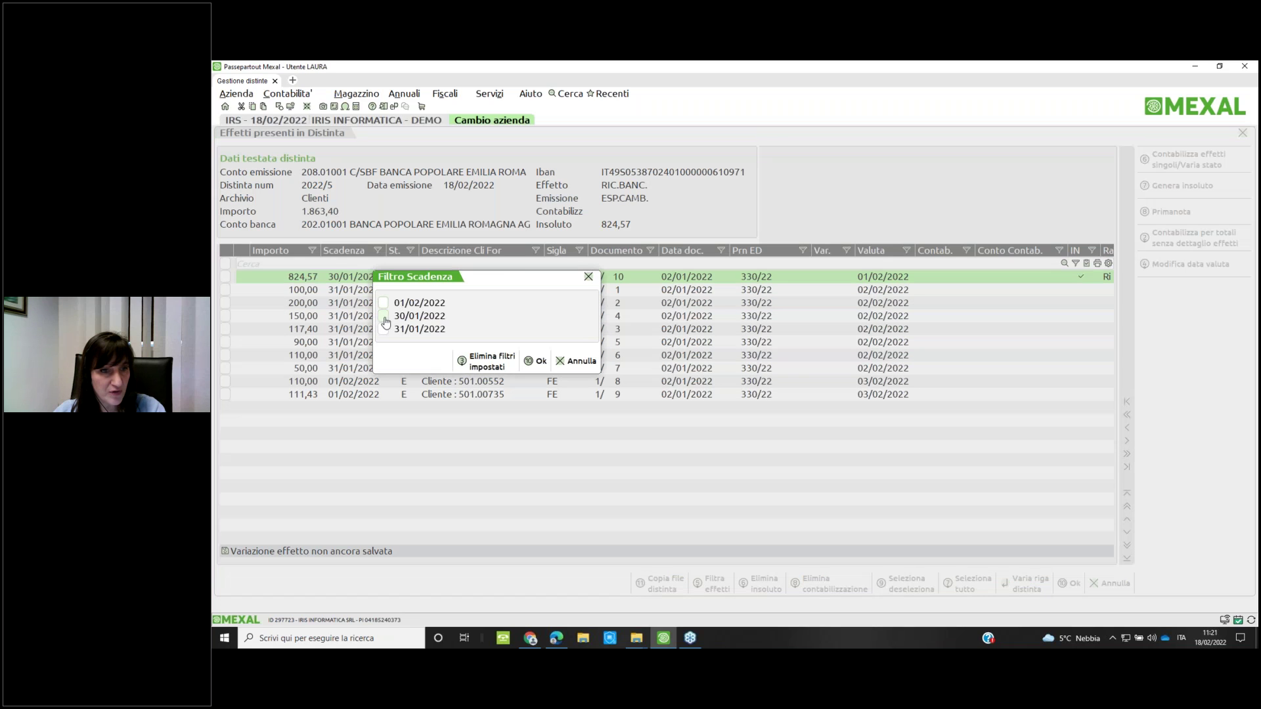
pyautogui.click(383, 329)
pyautogui.click(536, 361)
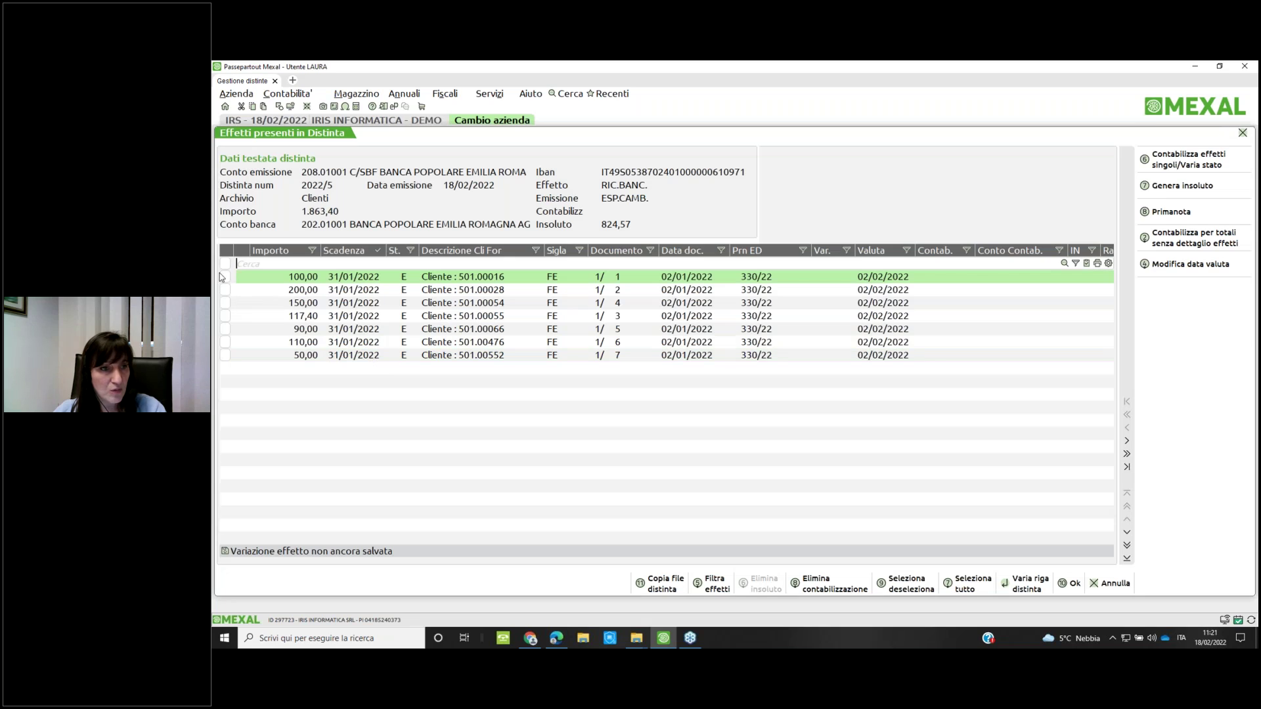
pyautogui.click(226, 268)
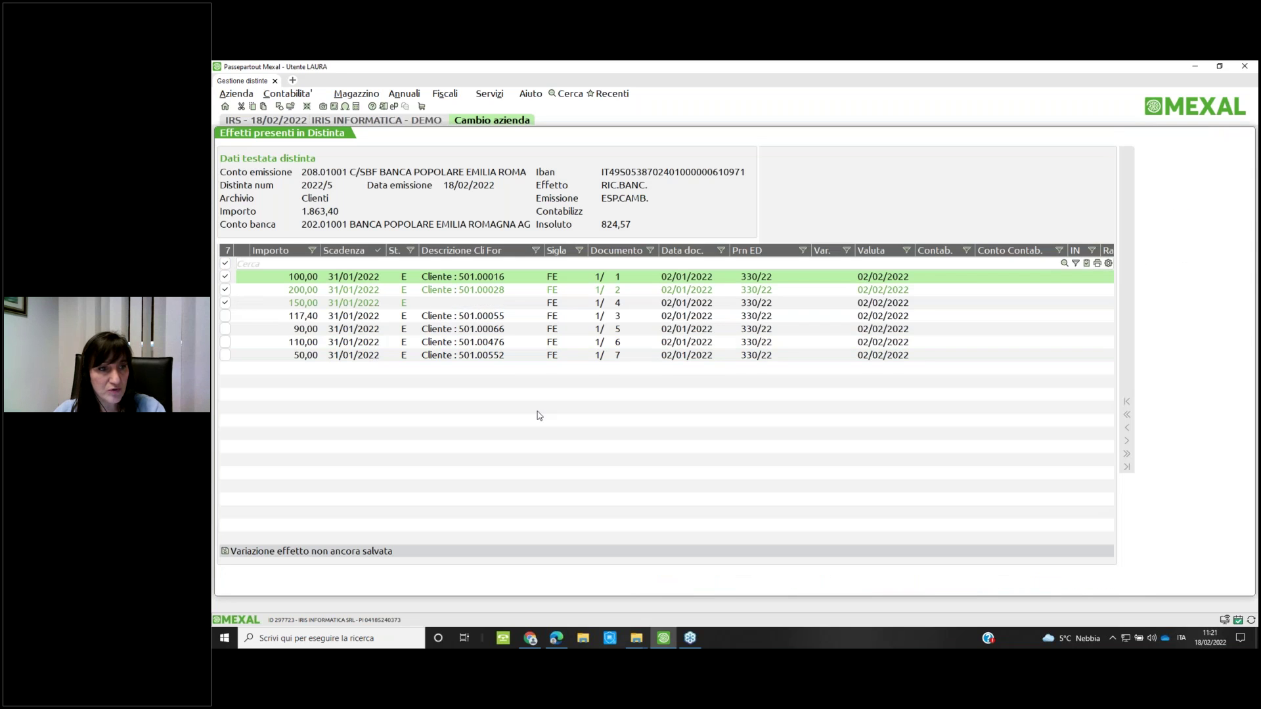
pyautogui.click(1152, 164)
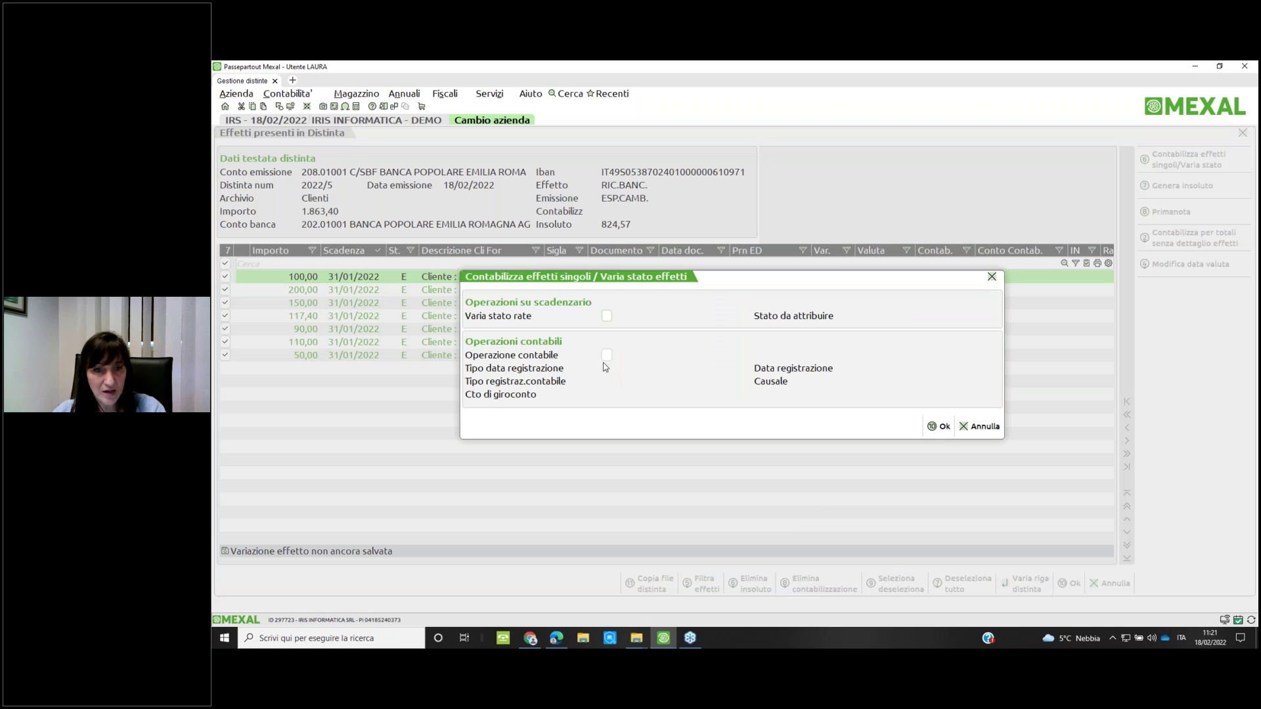
pyautogui.click(607, 354)
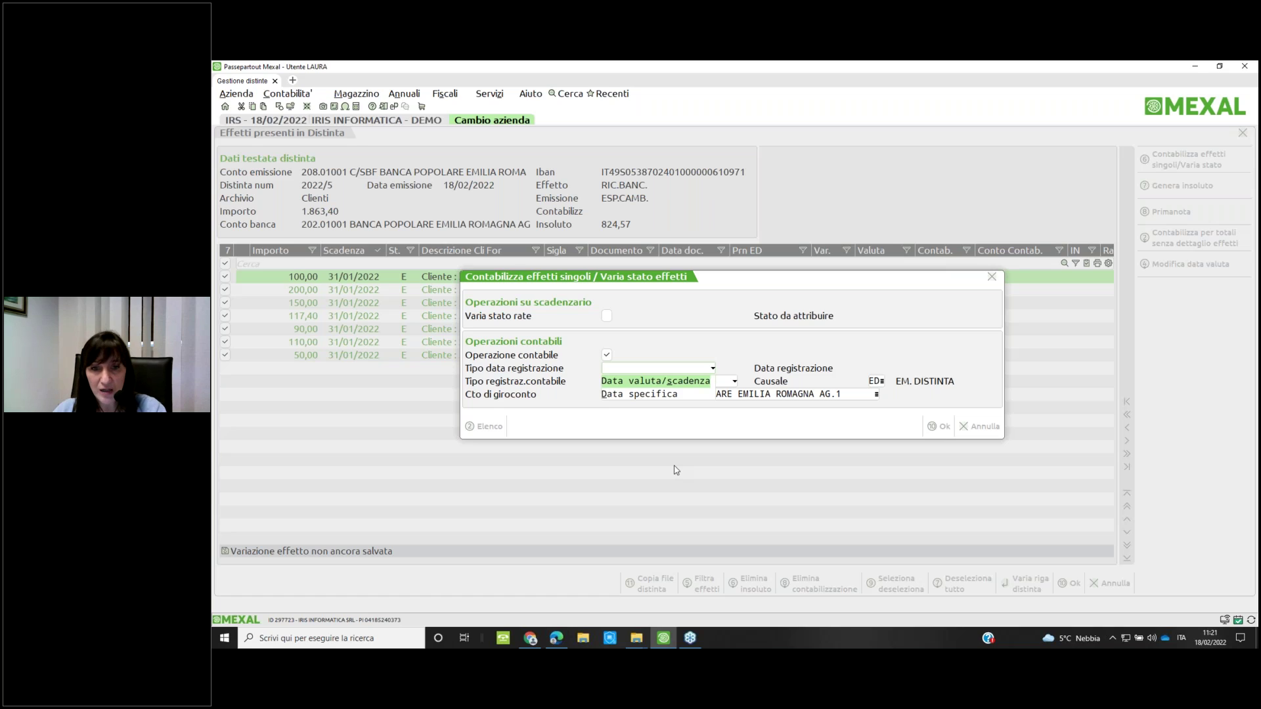
pyautogui.press('Return')
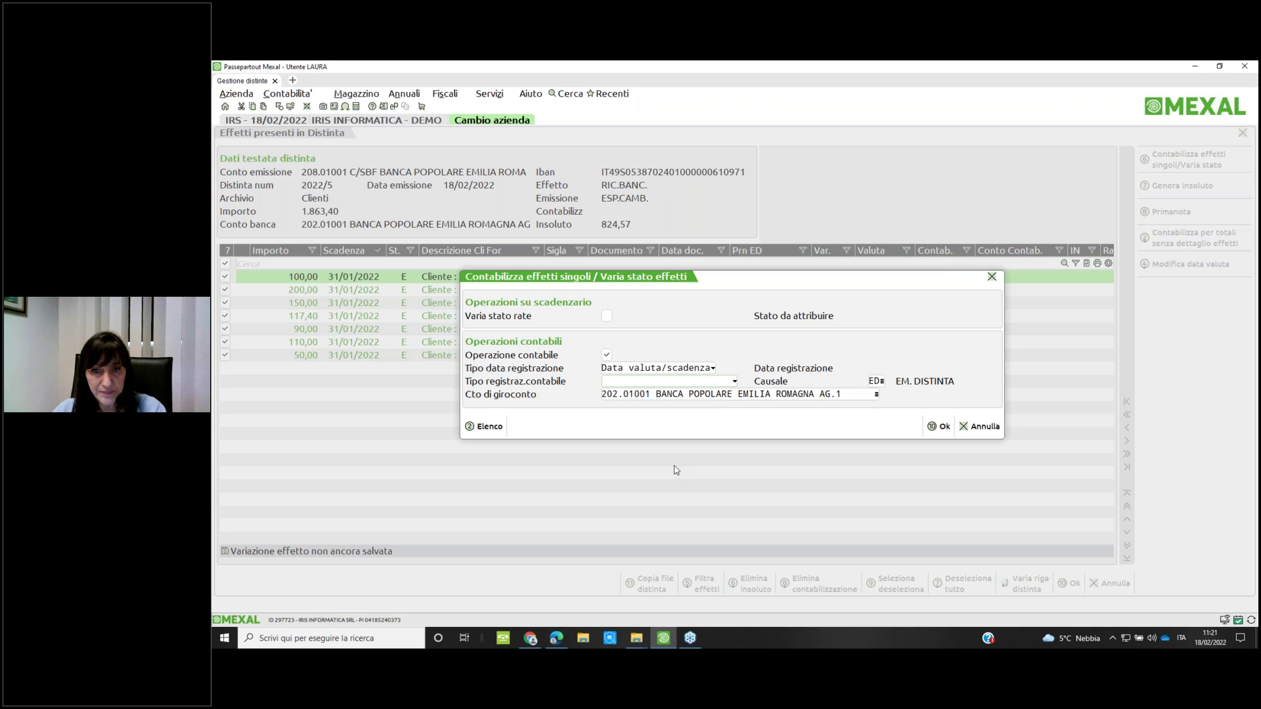
pyautogui.press('F2')
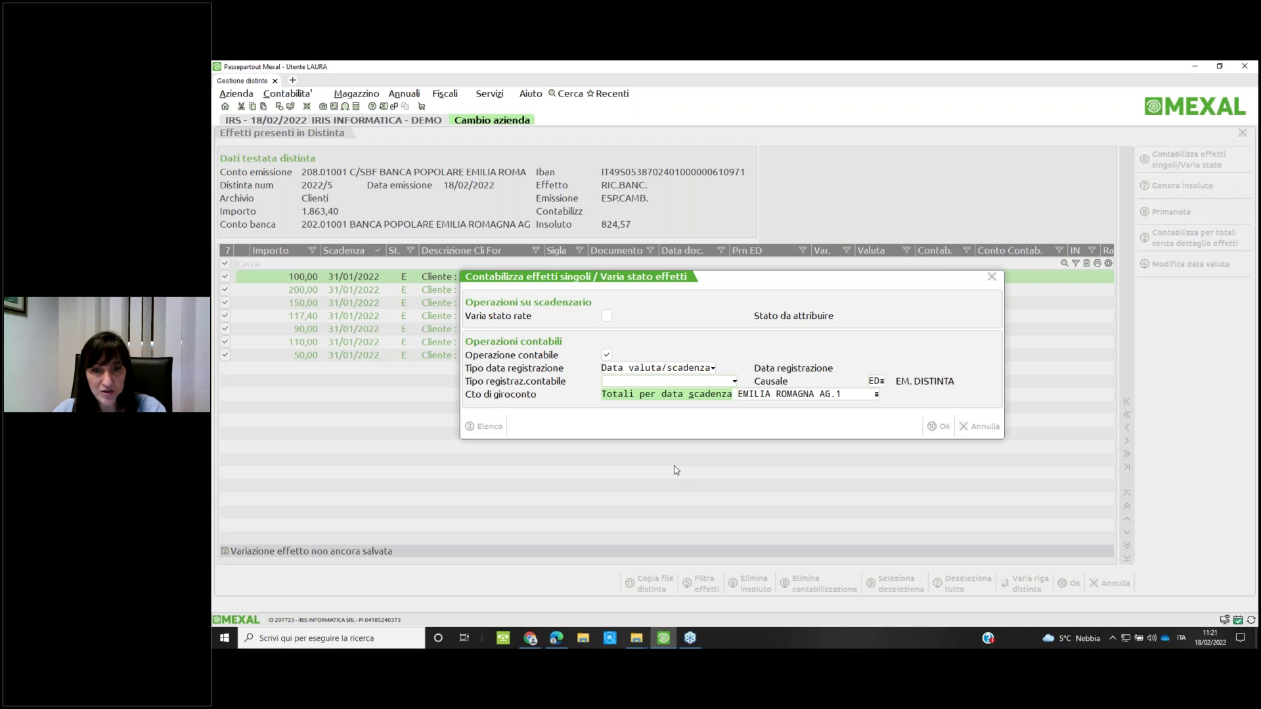
pyautogui.press('Return')
pyautogui.press('Return')
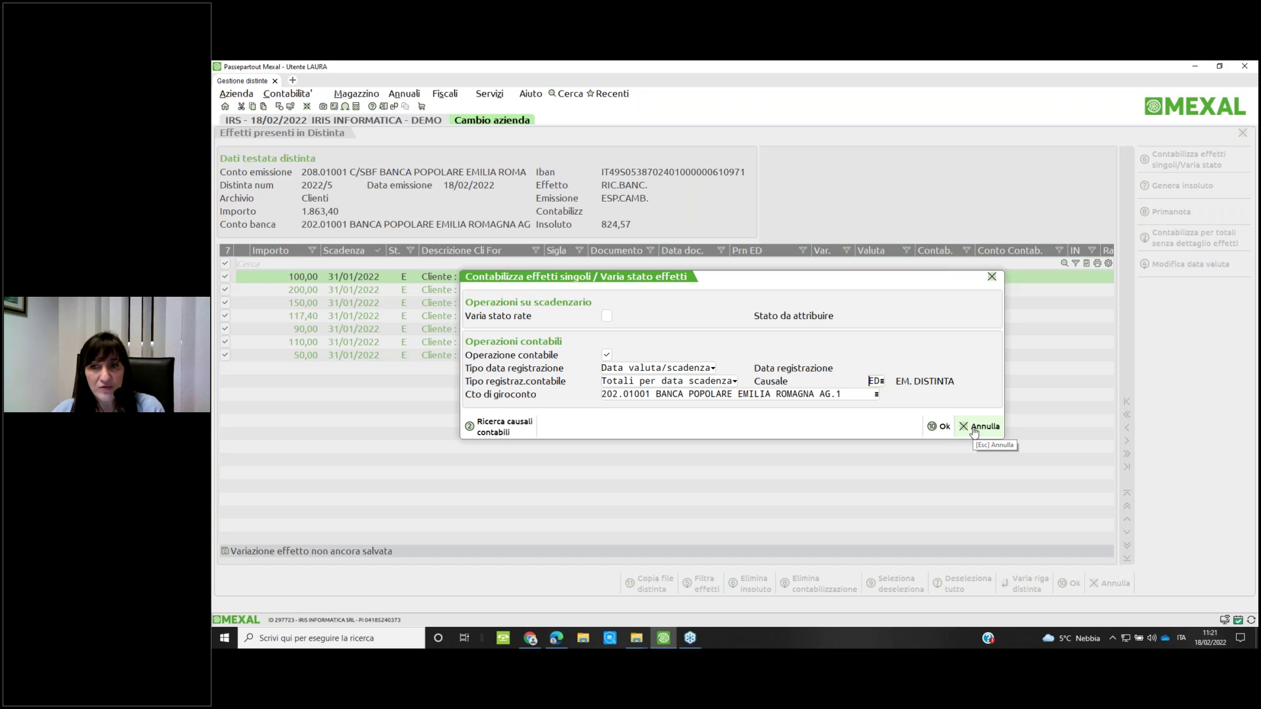
pyautogui.click(974, 428)
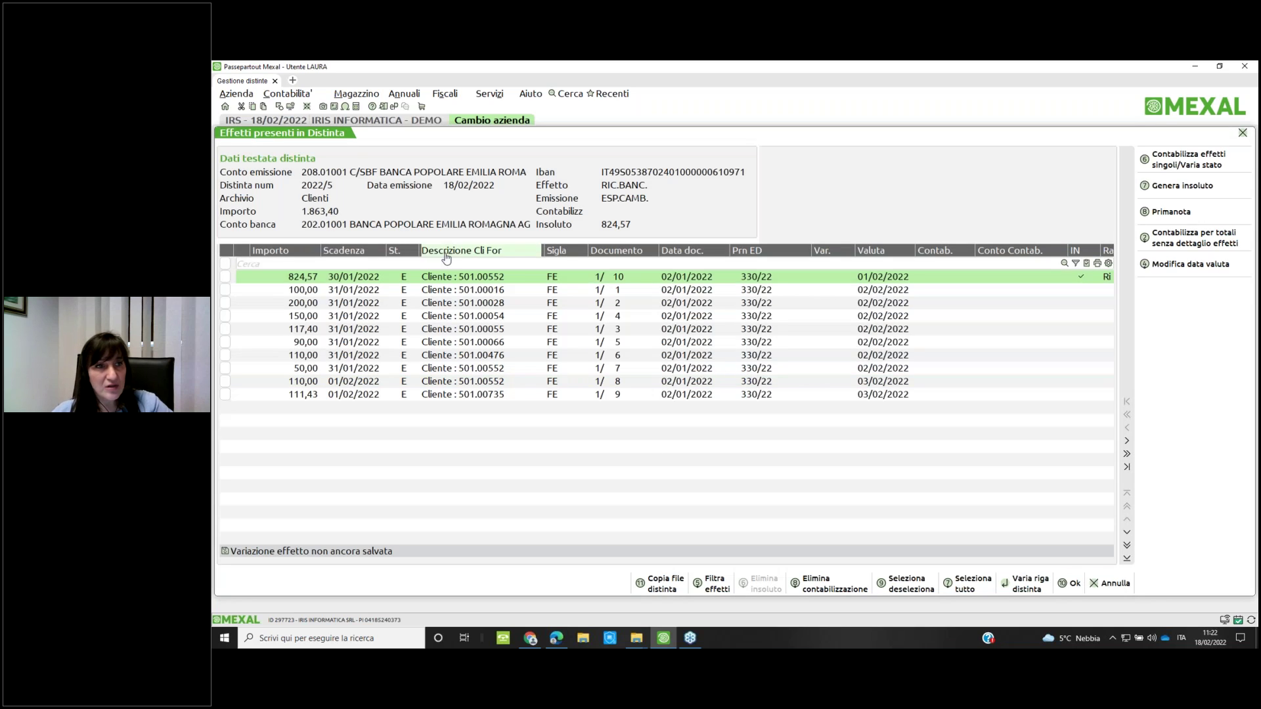
# Start Revisione primanota in a new tab, then go back to the Gestione distinte tab
pyautogui.click(293, 82)
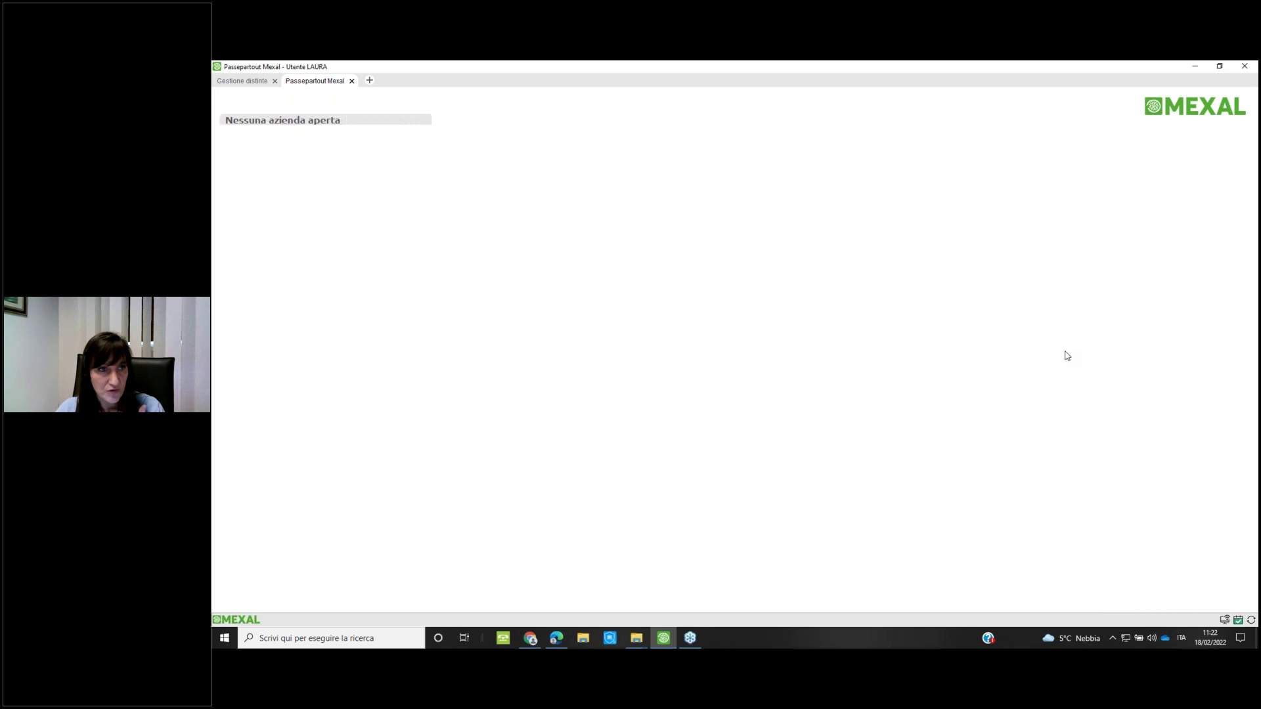
pyautogui.press('Right')
pyautogui.press('Down')
pyautogui.press('Down')
pyautogui.press('Down')
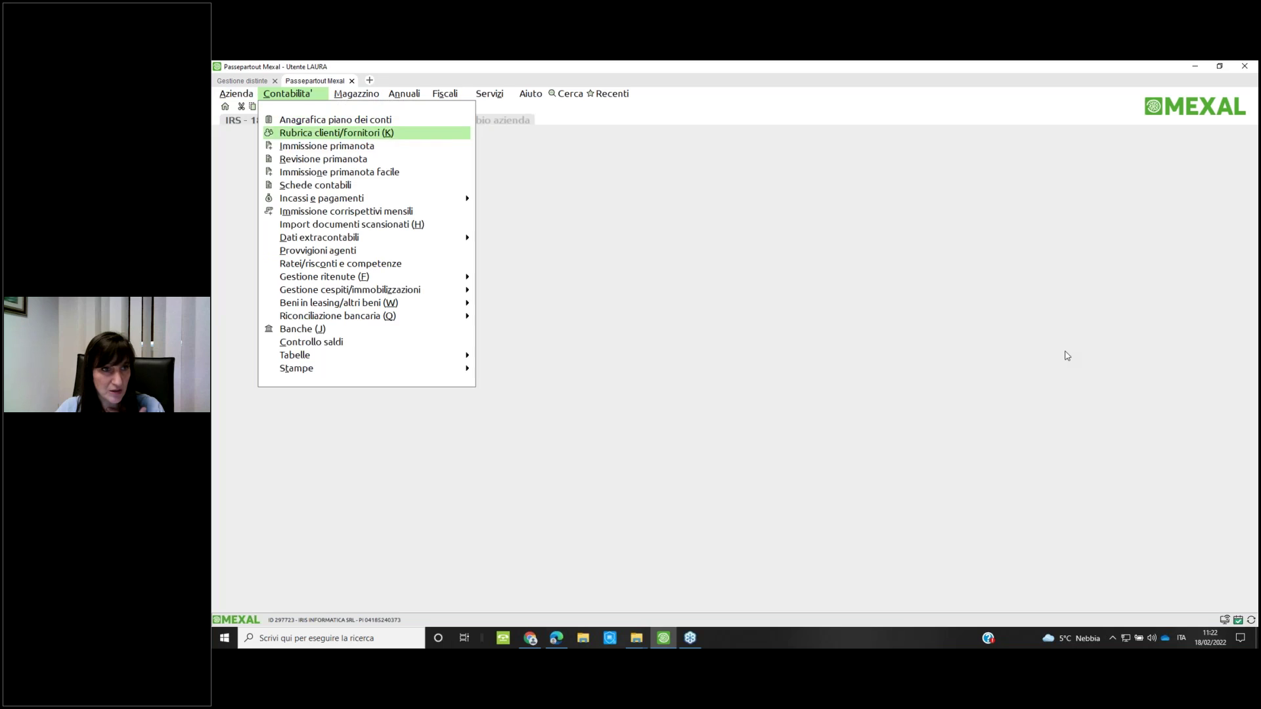
pyautogui.press('Return')
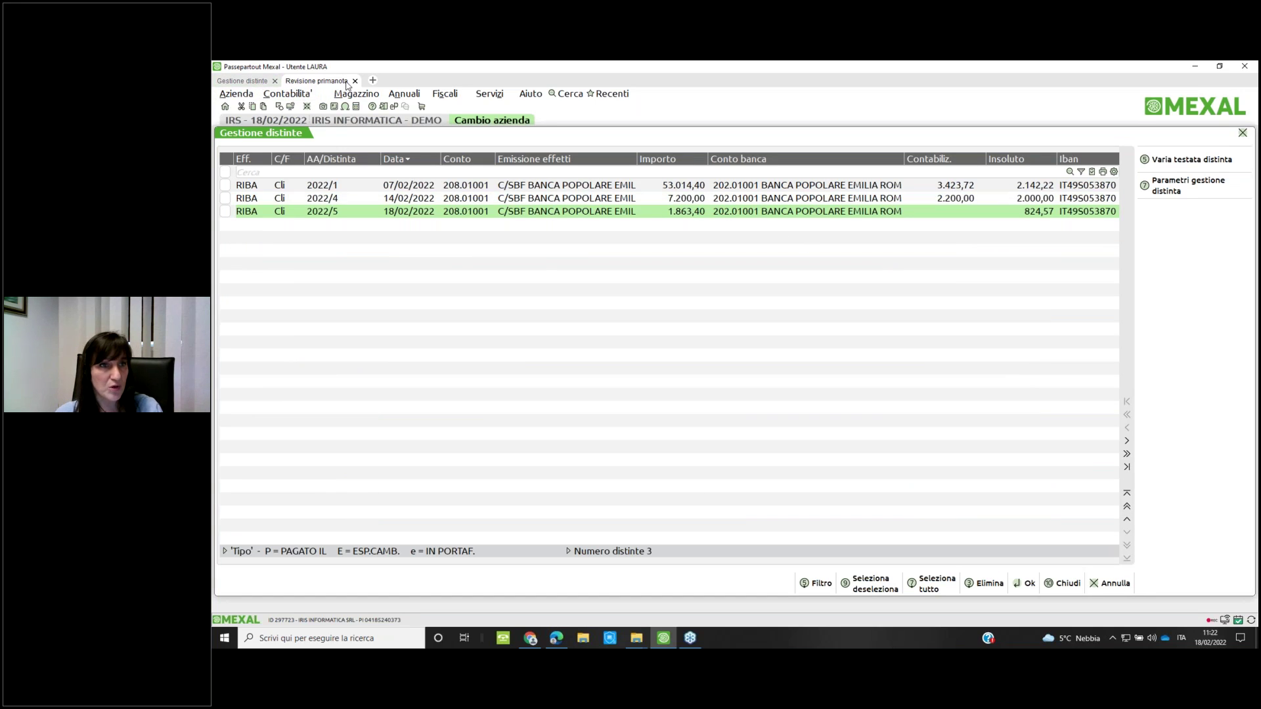
pyautogui.click(256, 84)
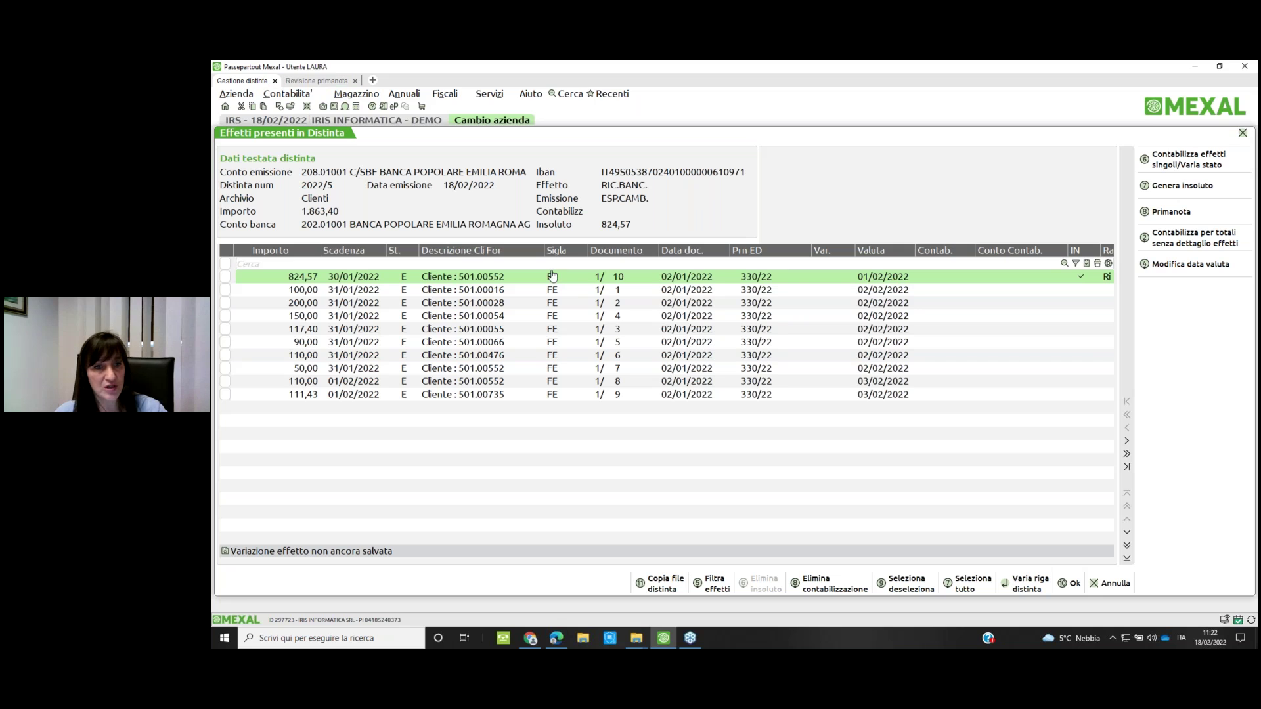
pyautogui.doubleClick(1061, 279)
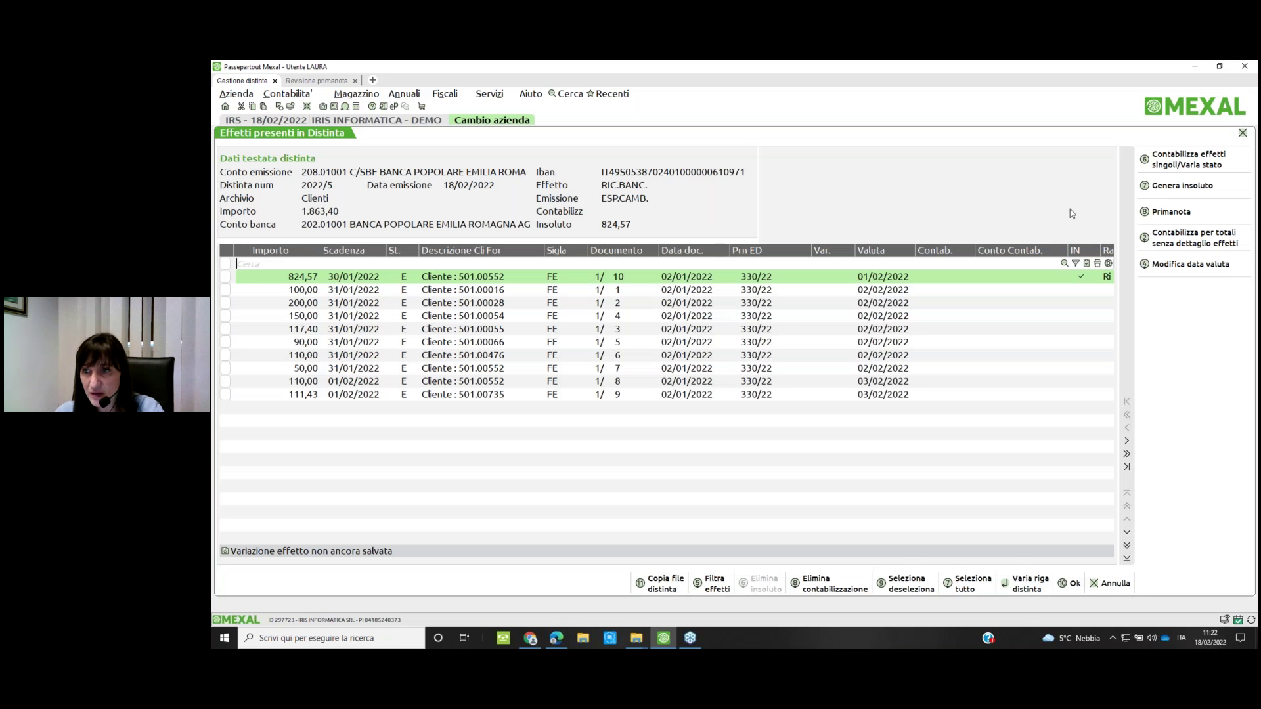
pyautogui.click(1169, 211)
pyautogui.press('Return')
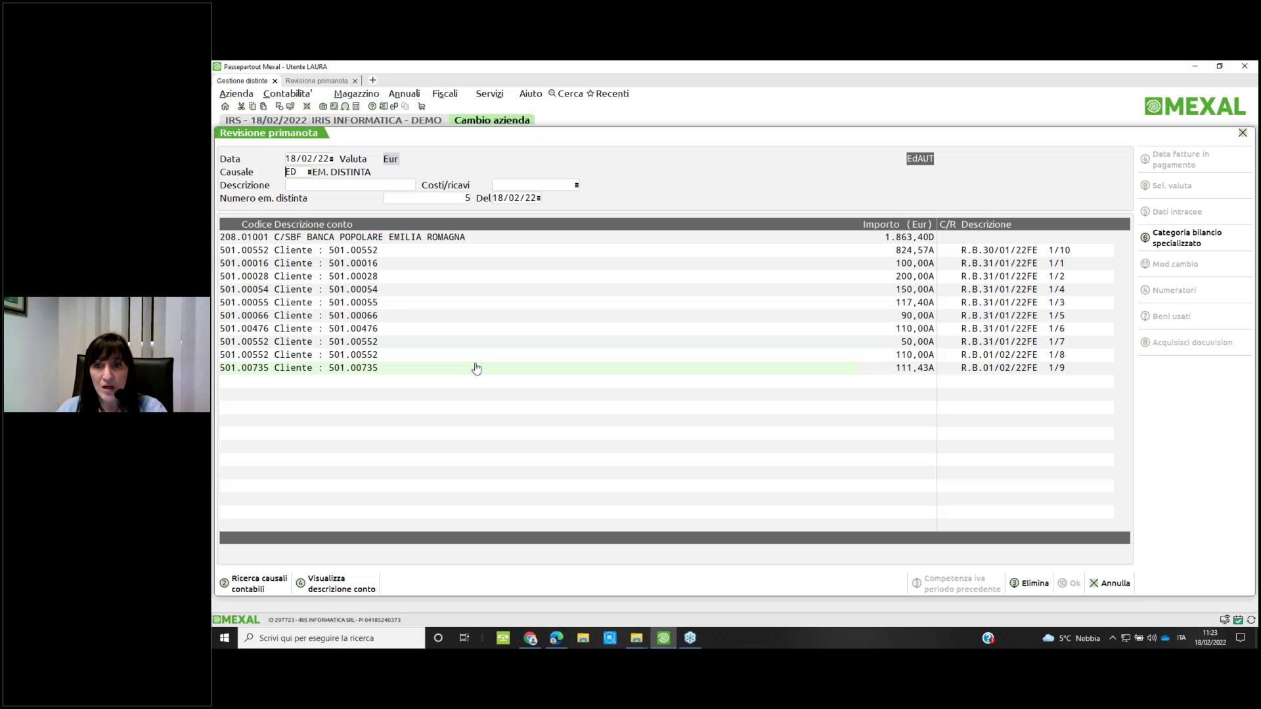
pyautogui.press('Escape')
pyautogui.press('Escape')
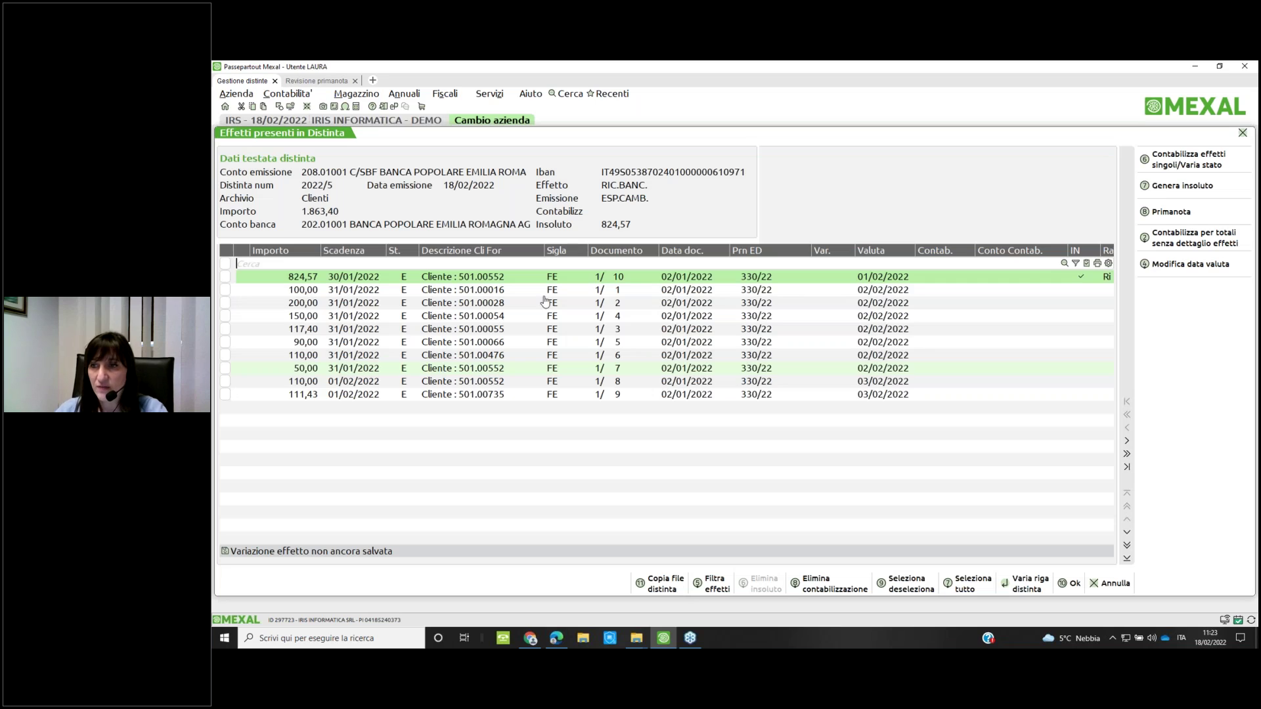
pyautogui.click(1171, 212)
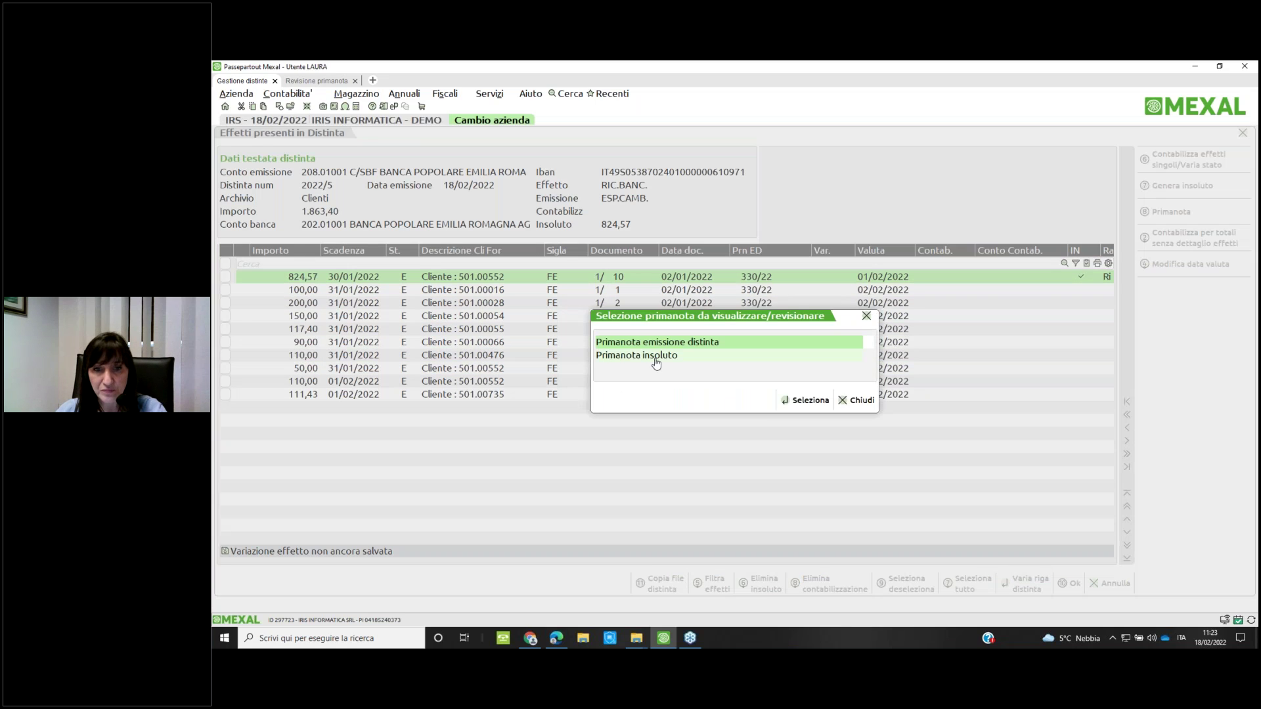
pyautogui.doubleClick(656, 360)
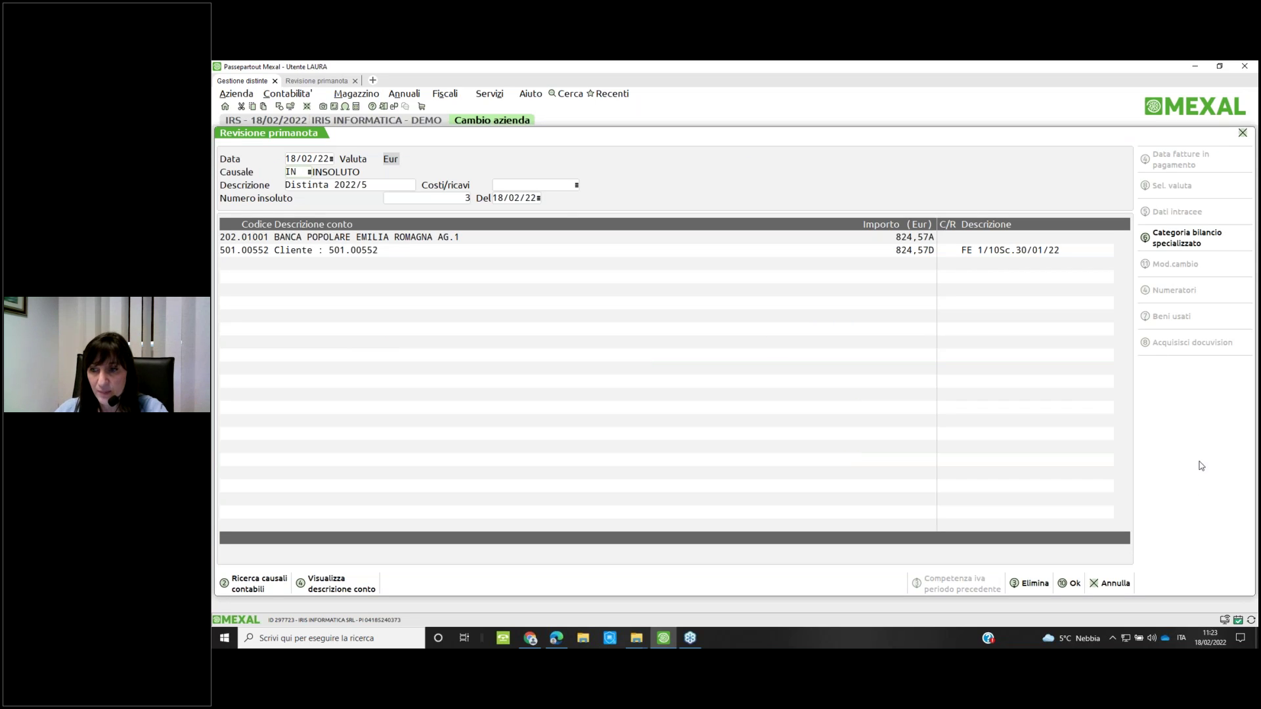
pyautogui.click(1103, 584)
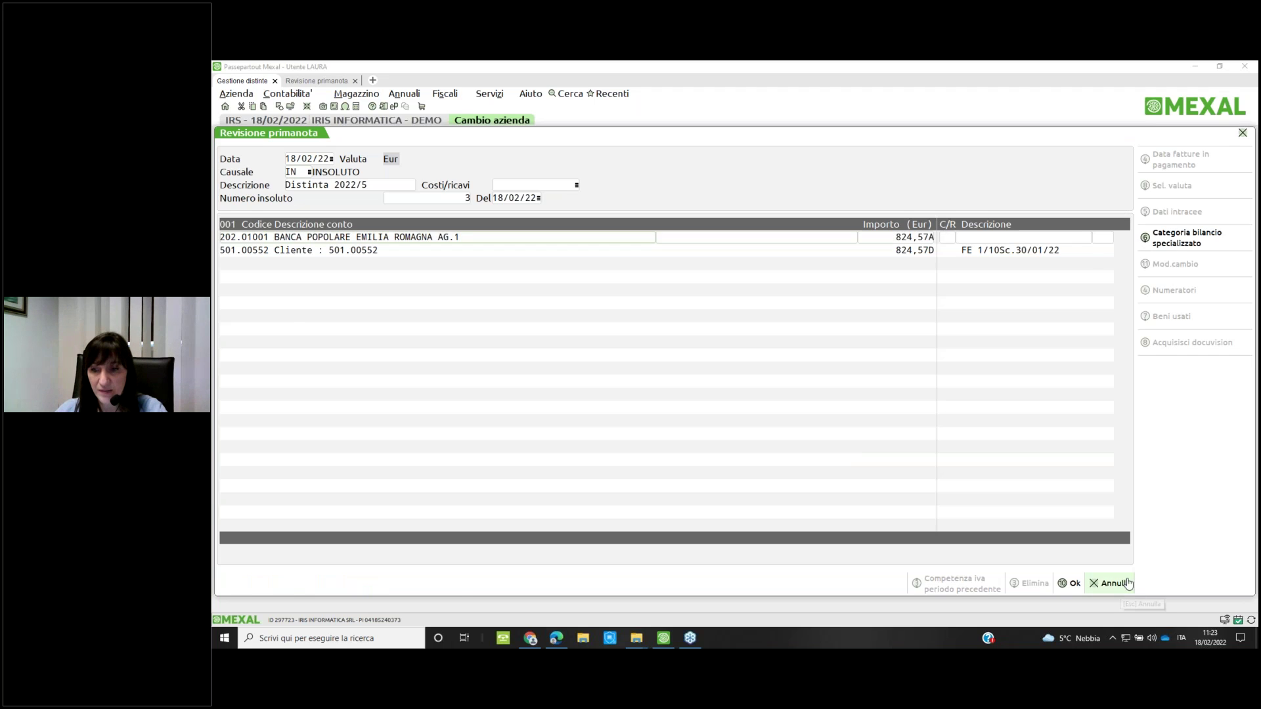
pyautogui.click(1103, 585)
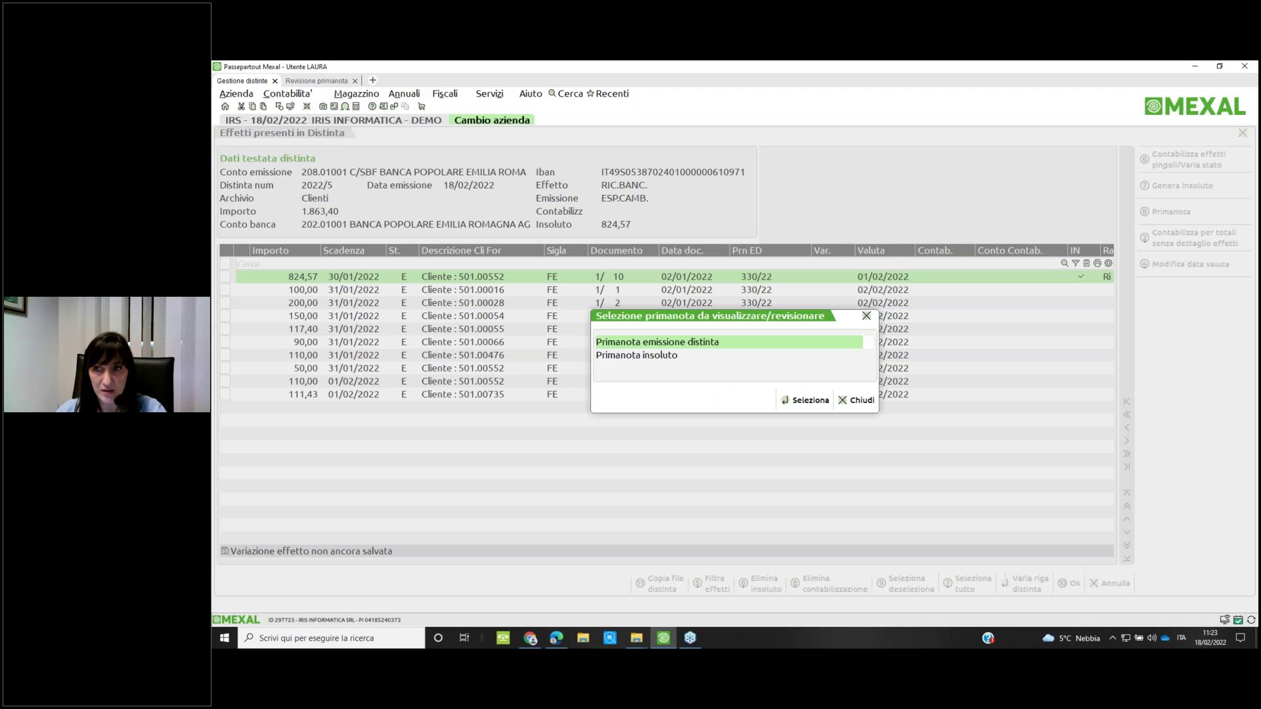
pyautogui.press('Escape')
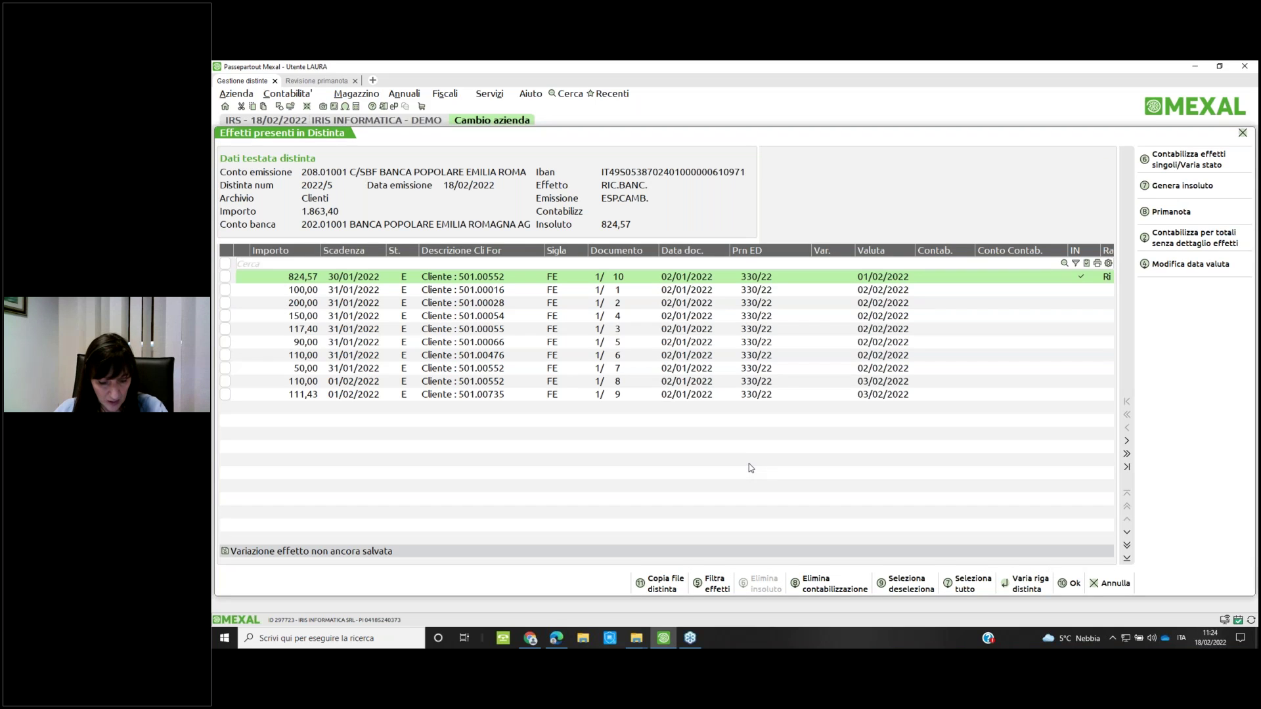
pyautogui.click(497, 95)
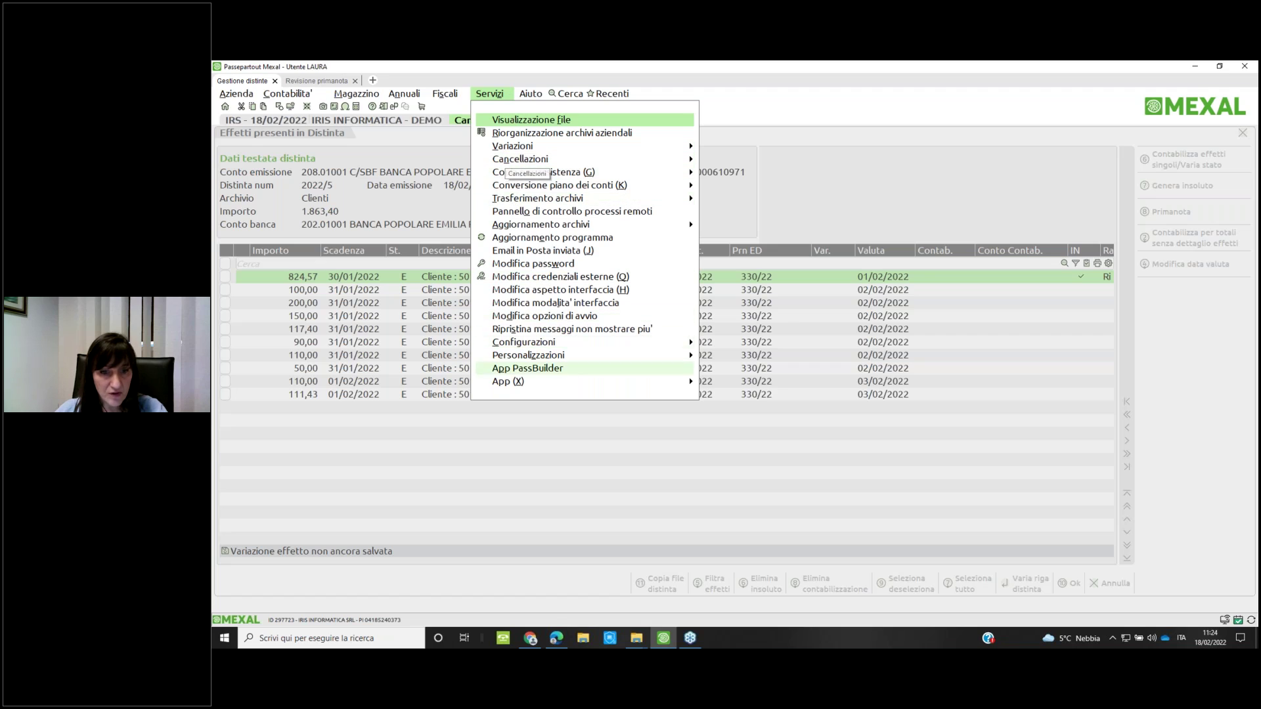
pyautogui.click(620, 483)
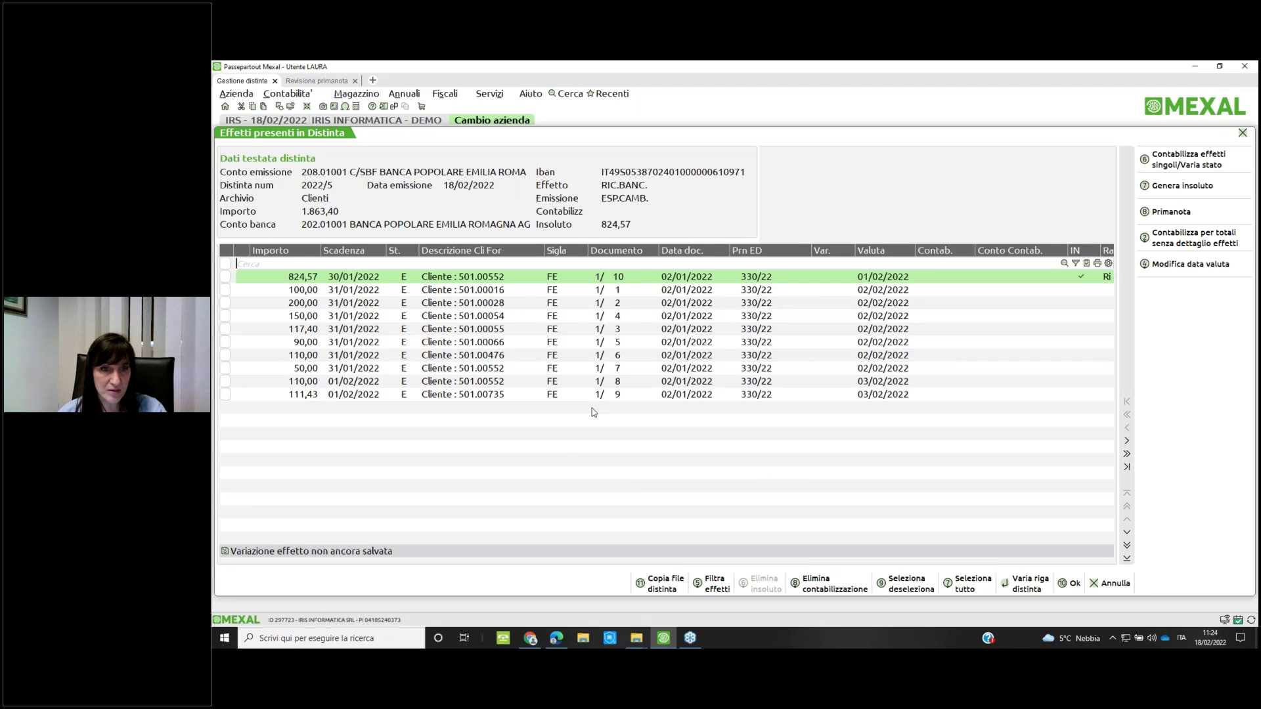
pyautogui.click(1182, 208)
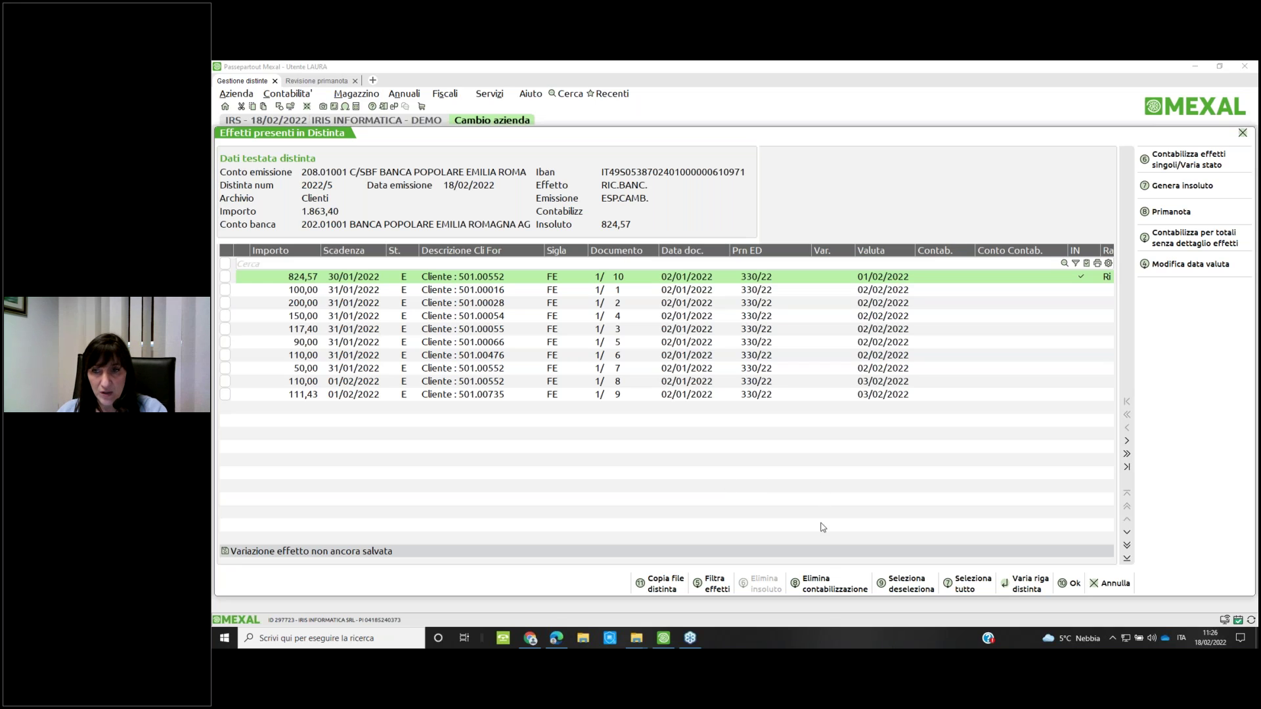
pyautogui.press('Escape')
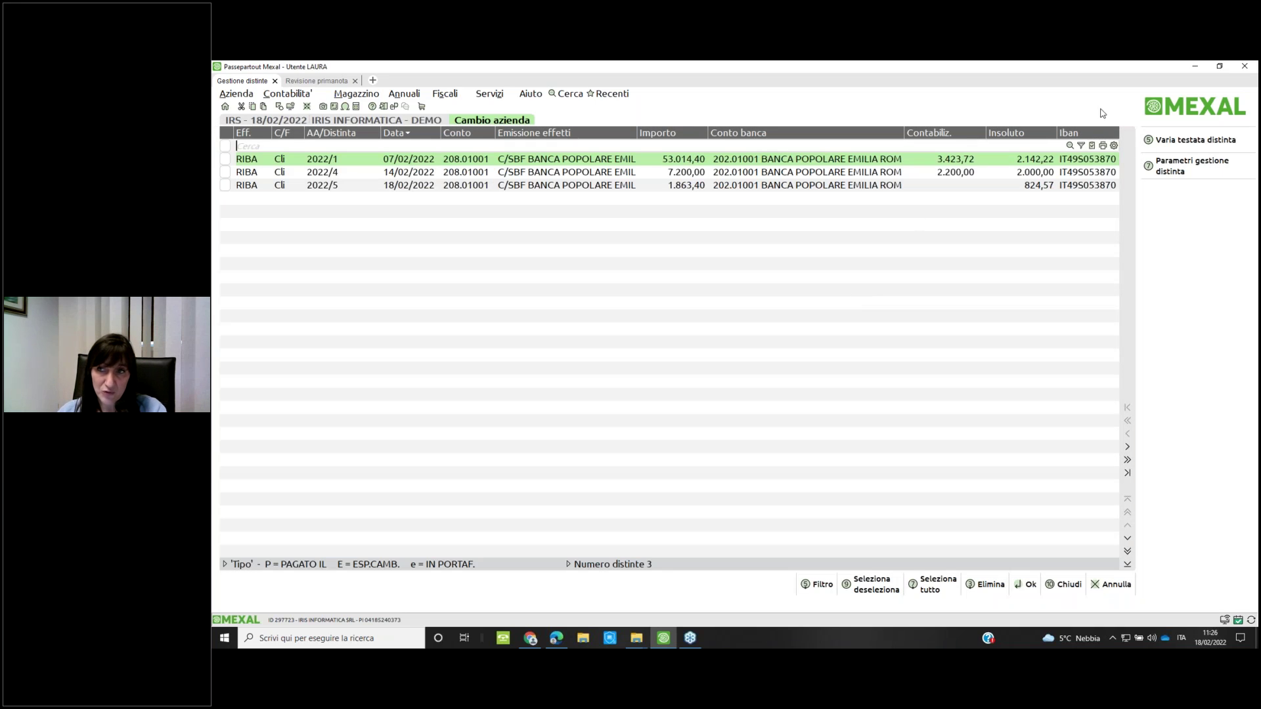
pyautogui.click(1173, 172)
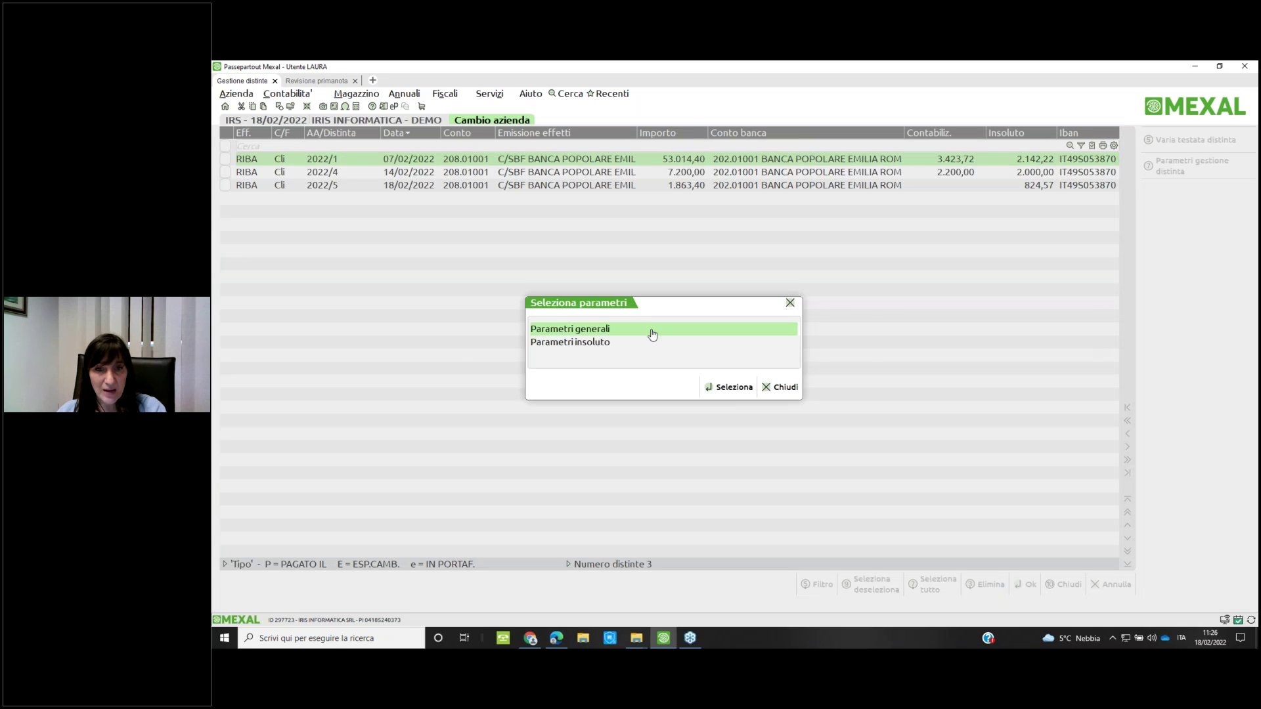
pyautogui.doubleClick(652, 331)
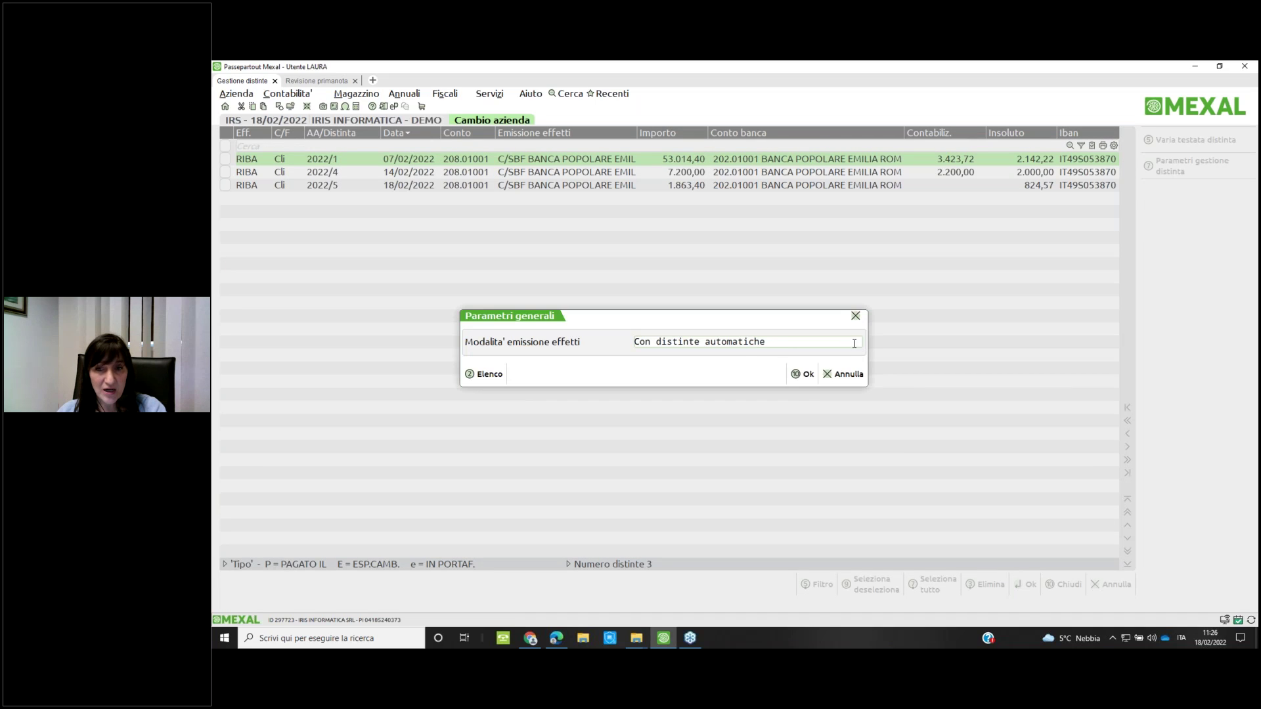
pyautogui.click(843, 341)
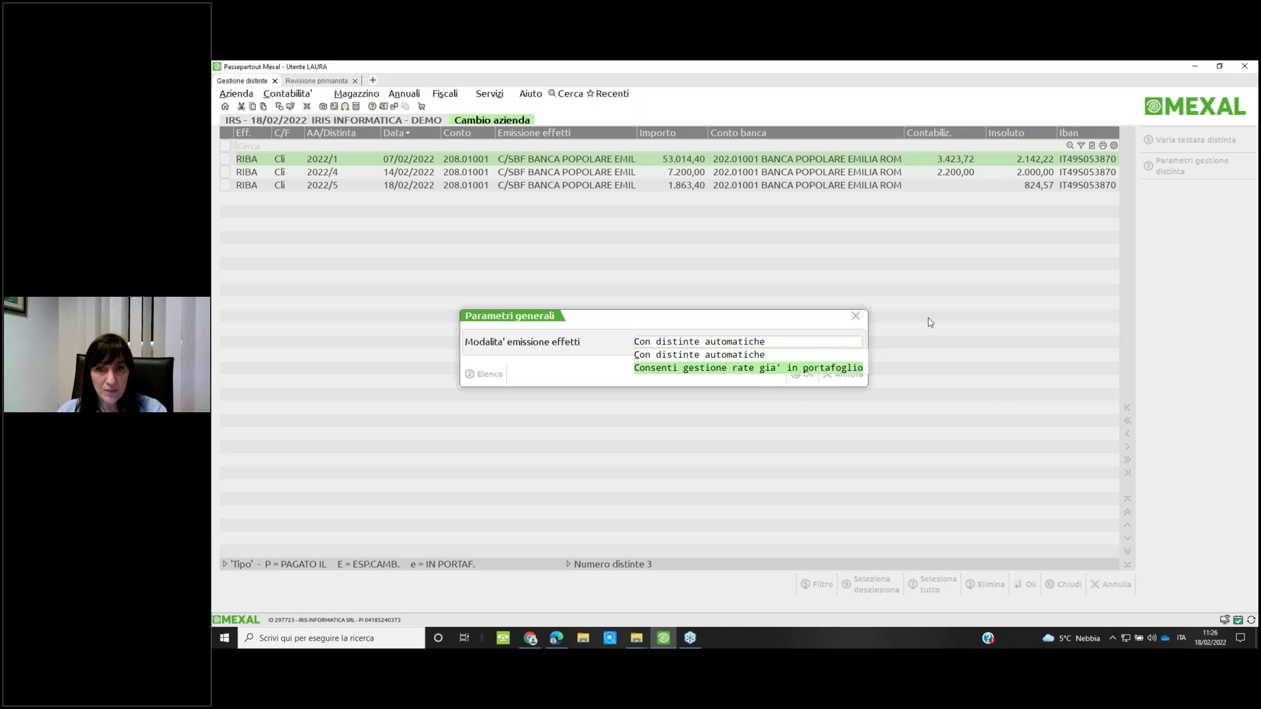
pyautogui.click(804, 392)
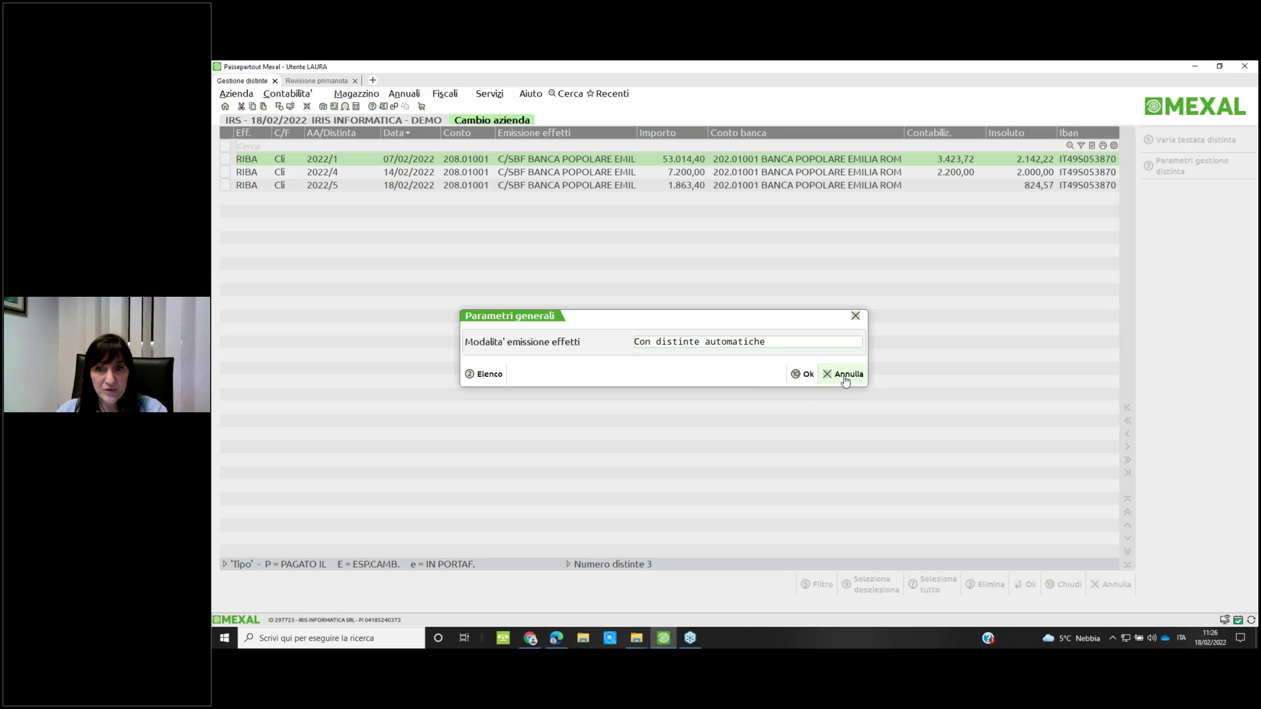
pyautogui.click(843, 373)
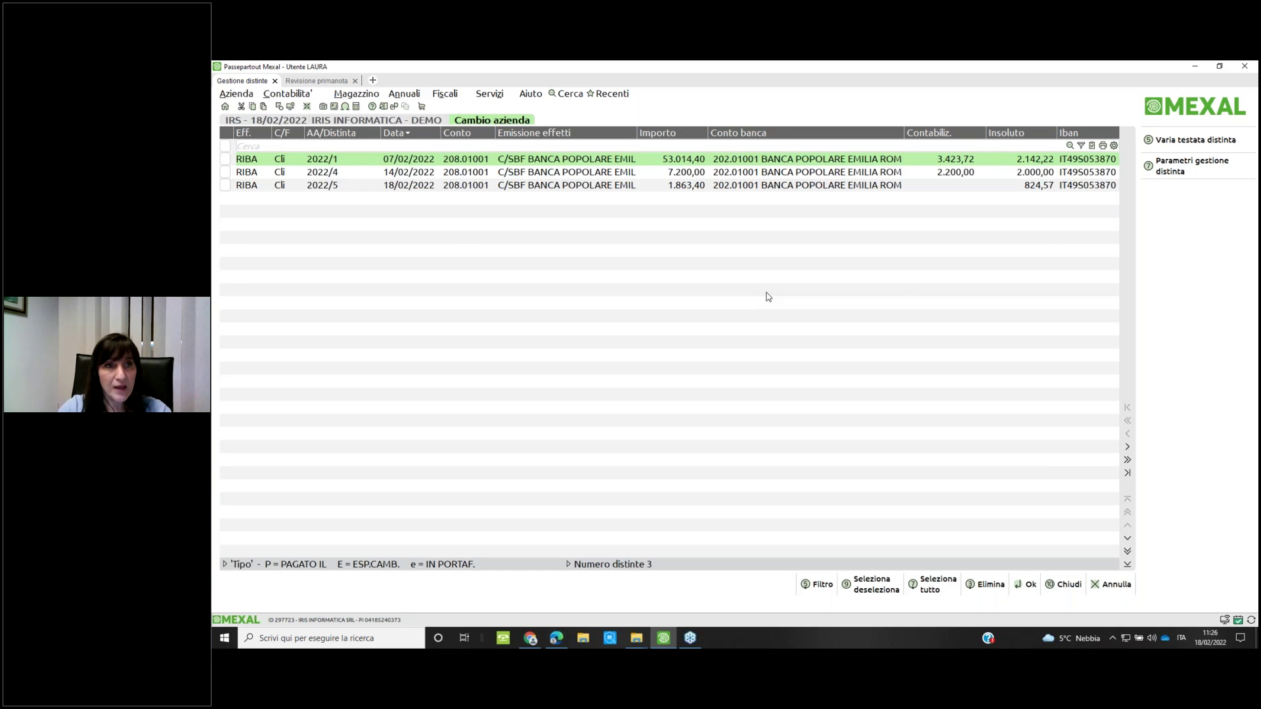
# Browse the Contabilità payment functions, then open distinta 2022/5's ten effects
pyautogui.hotkey('alt', 'c')
pyautogui.press('Escape')
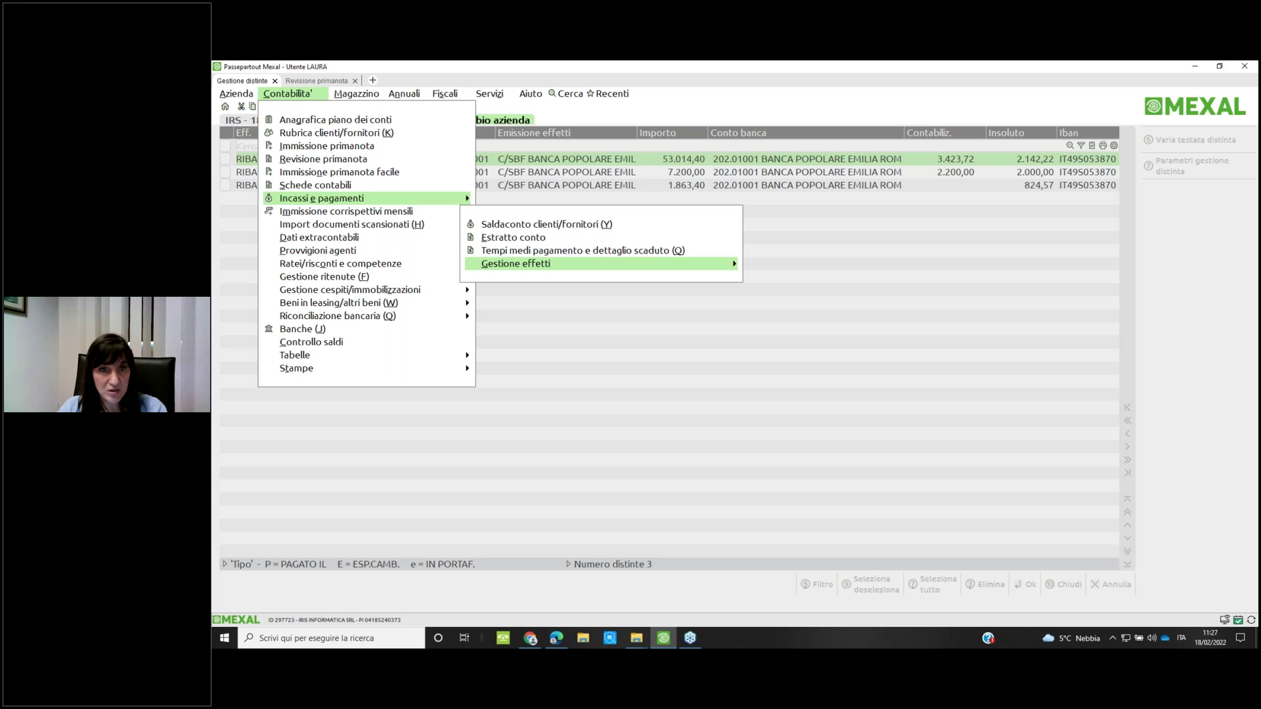
pyautogui.click(729, 326)
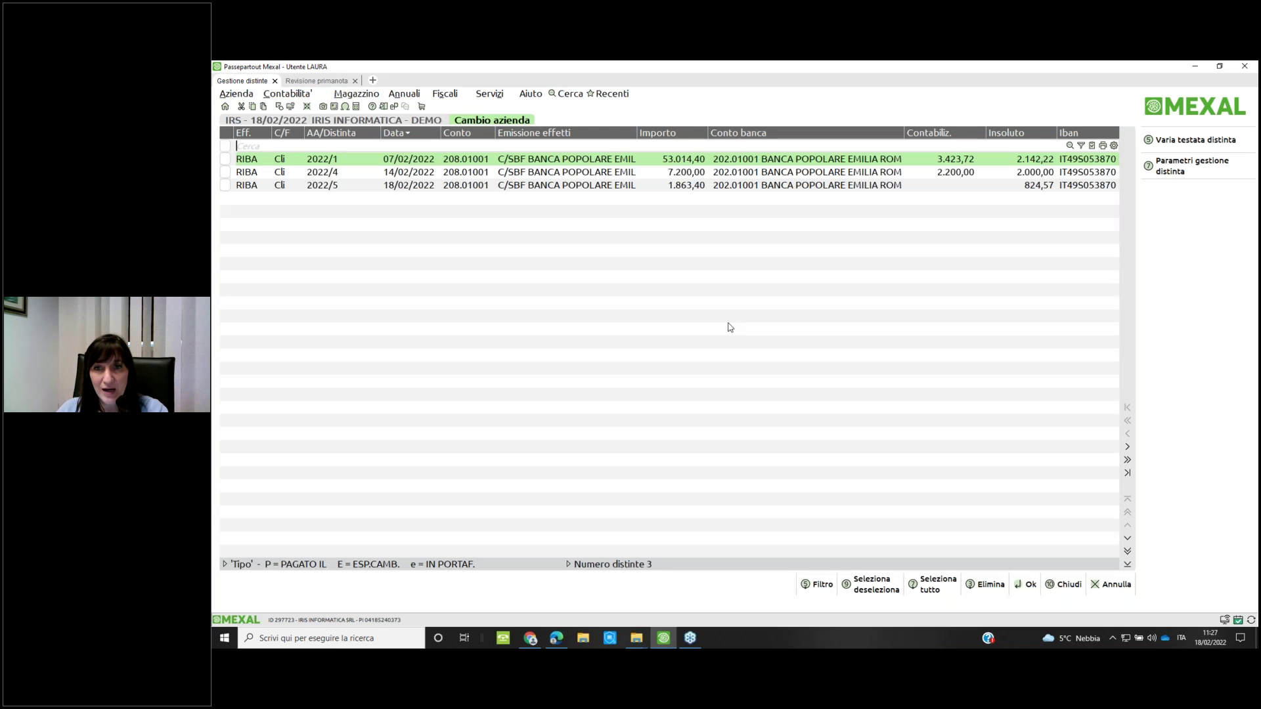
pyautogui.press('Down')
pyautogui.press('Down')
pyautogui.press('Return')
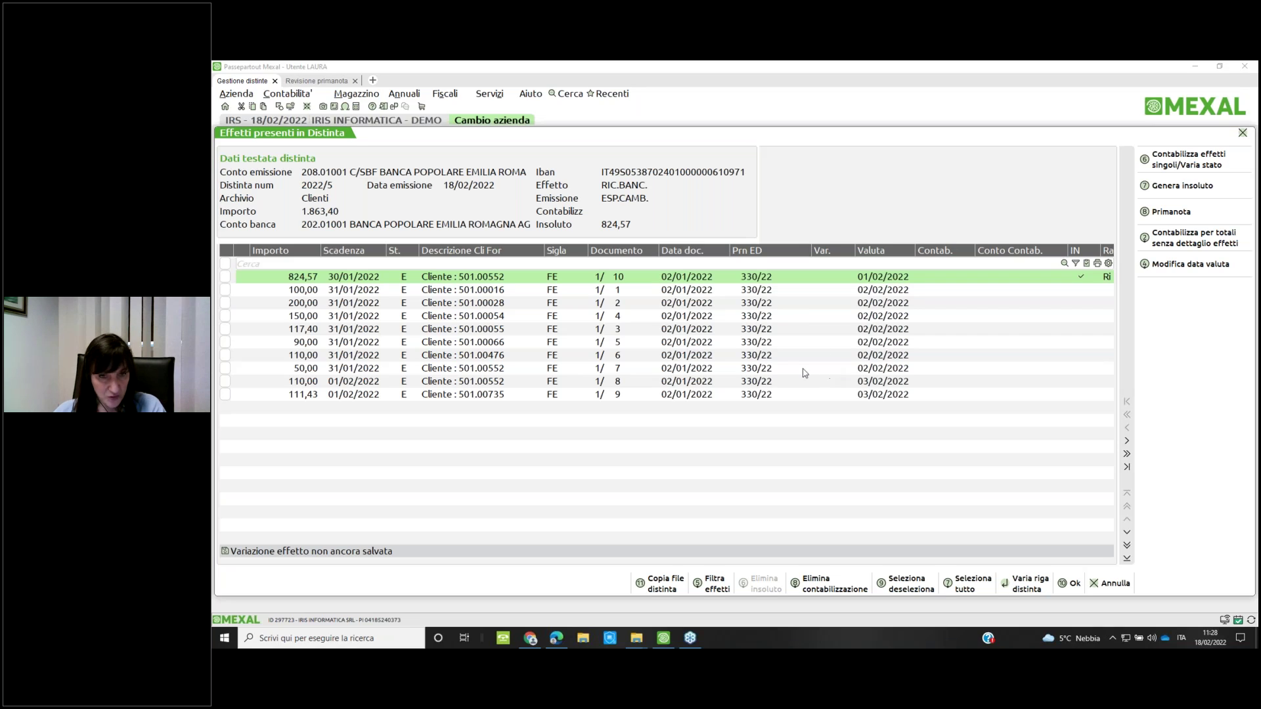
# View the 824,57 unpaid effect's details, then return to batches with 2022/5 selected
pyautogui.click(720, 458)
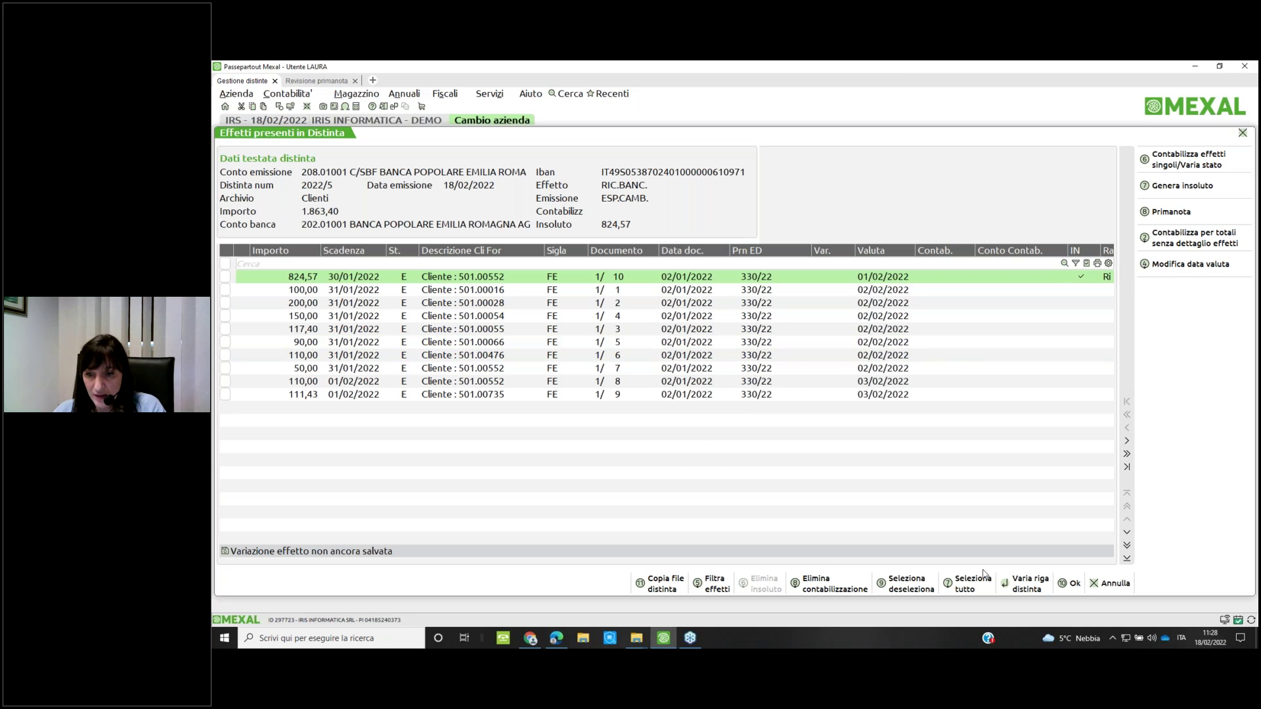
pyautogui.click(1025, 585)
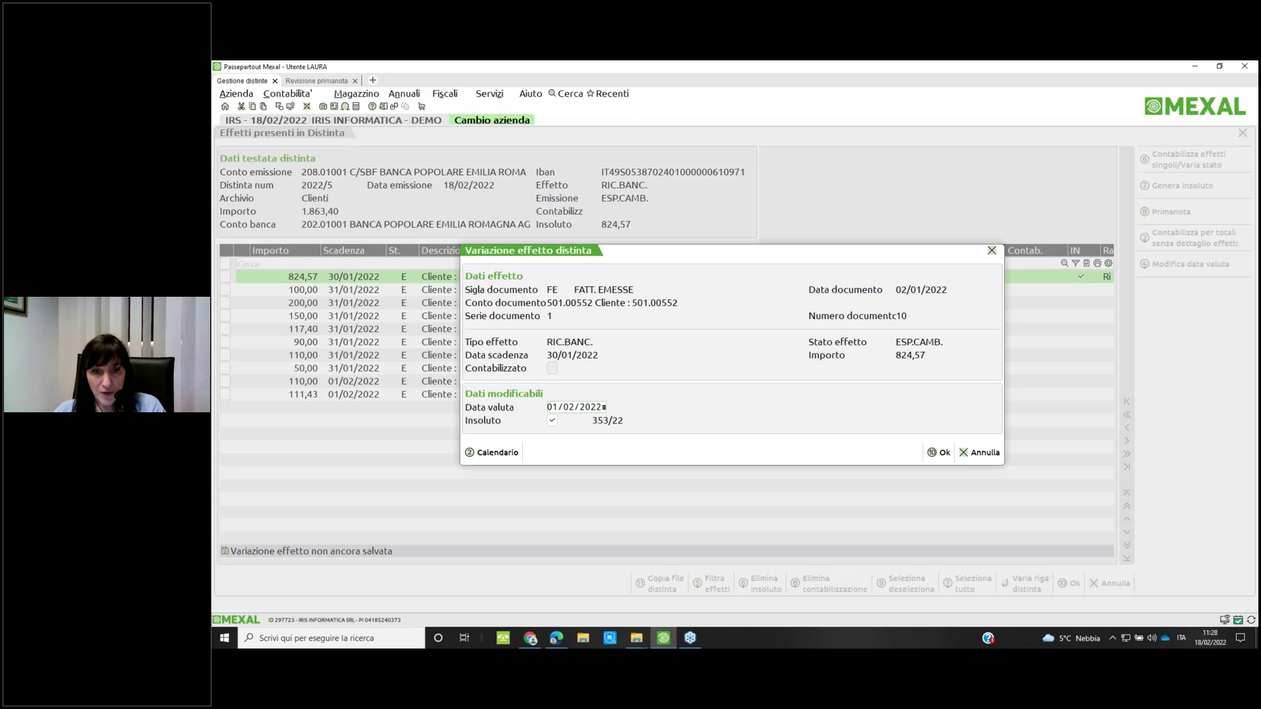
pyautogui.press('F10')
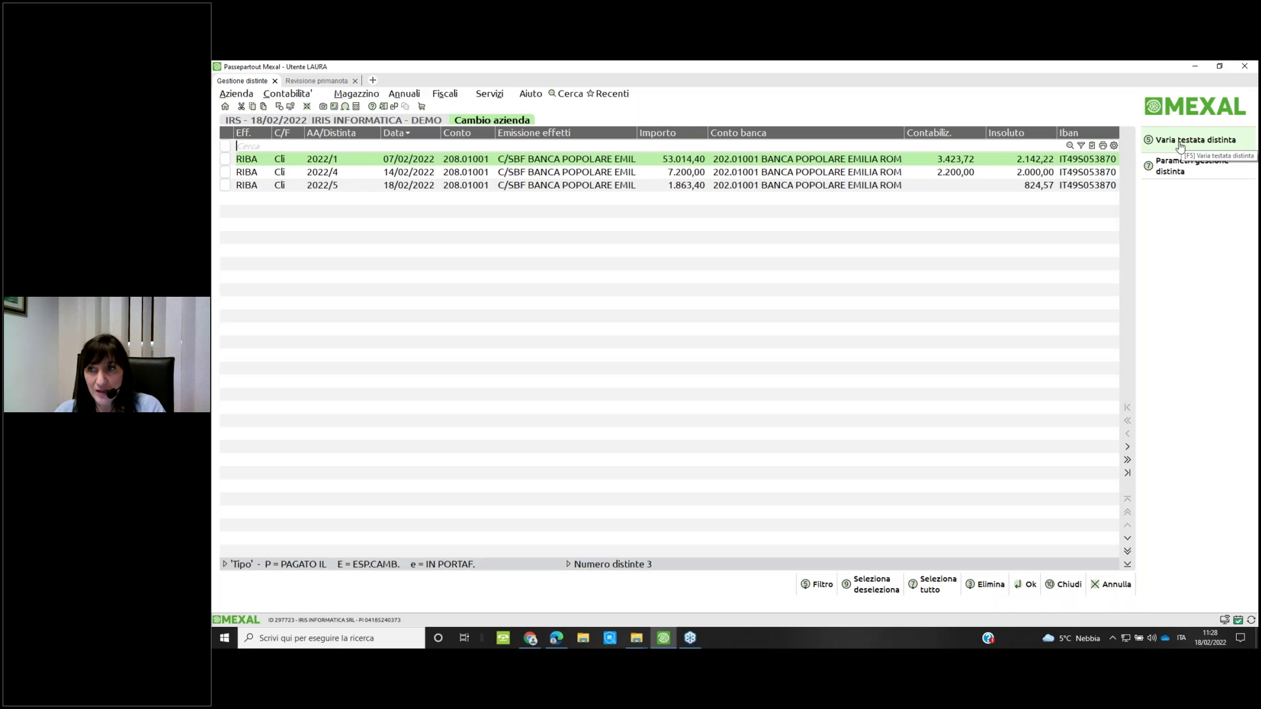
pyautogui.press('Down')
pyautogui.press('Down')
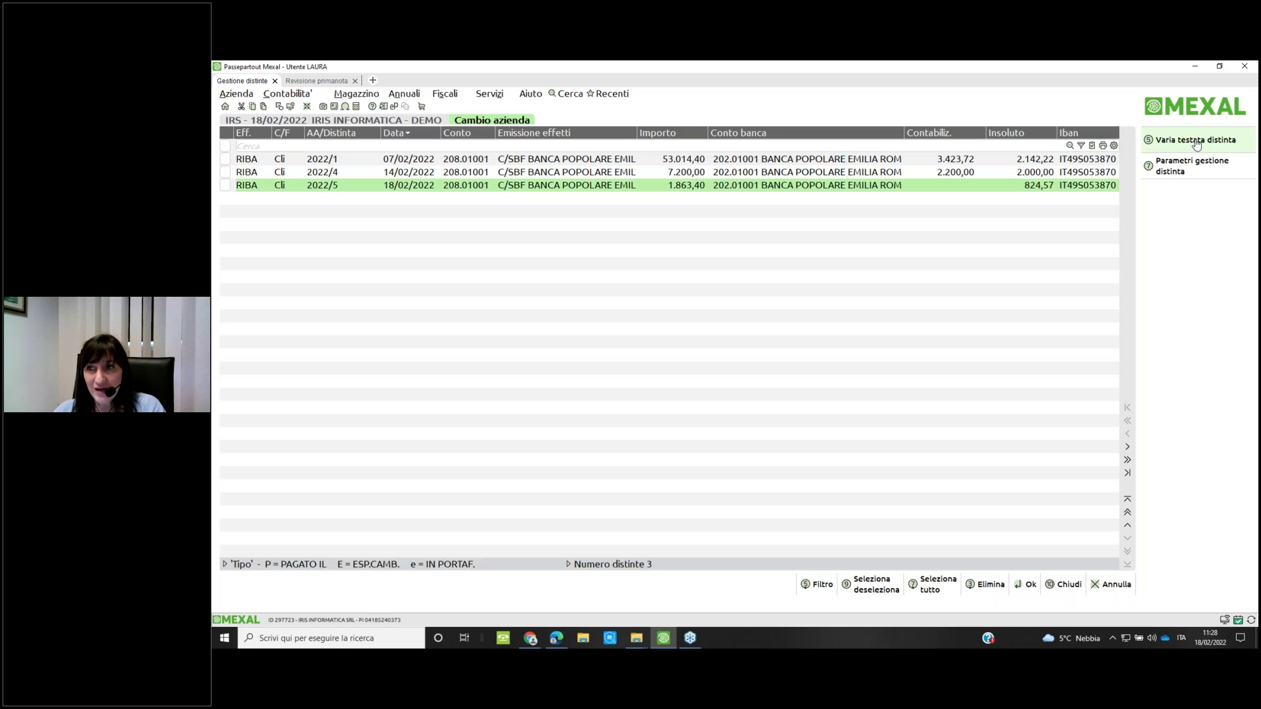
pyautogui.click(1193, 140)
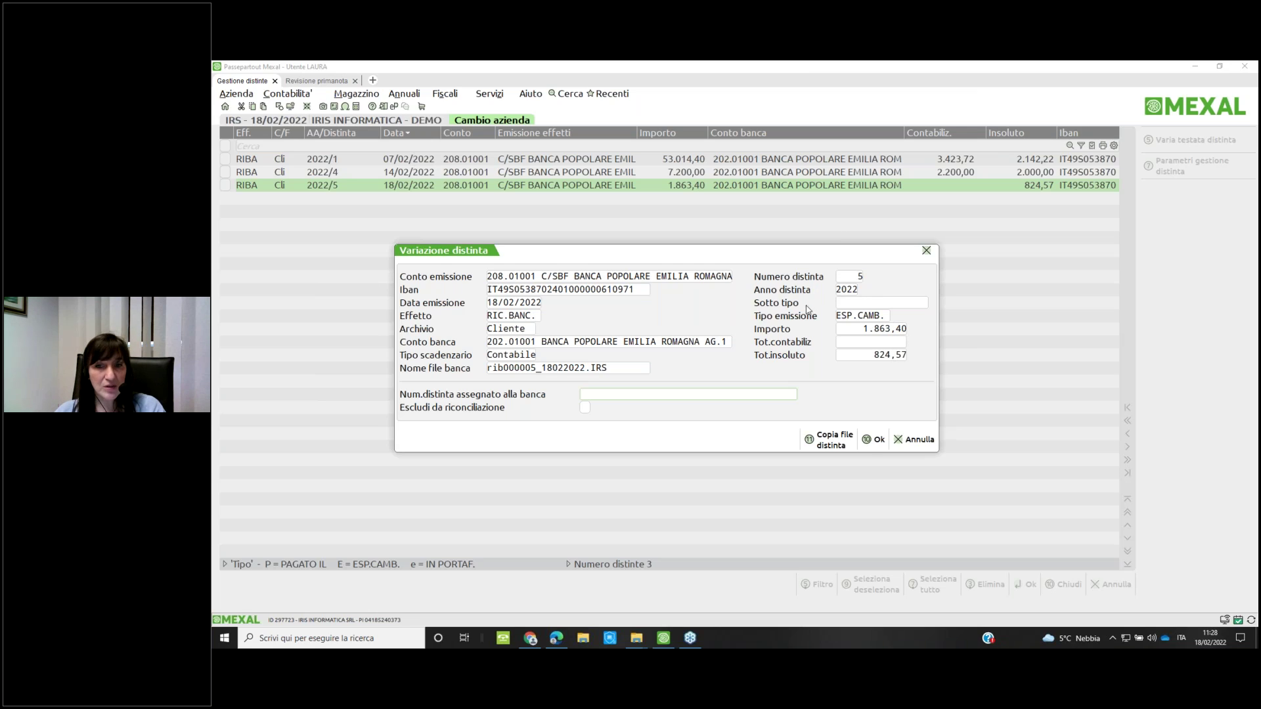
pyautogui.click(874, 439)
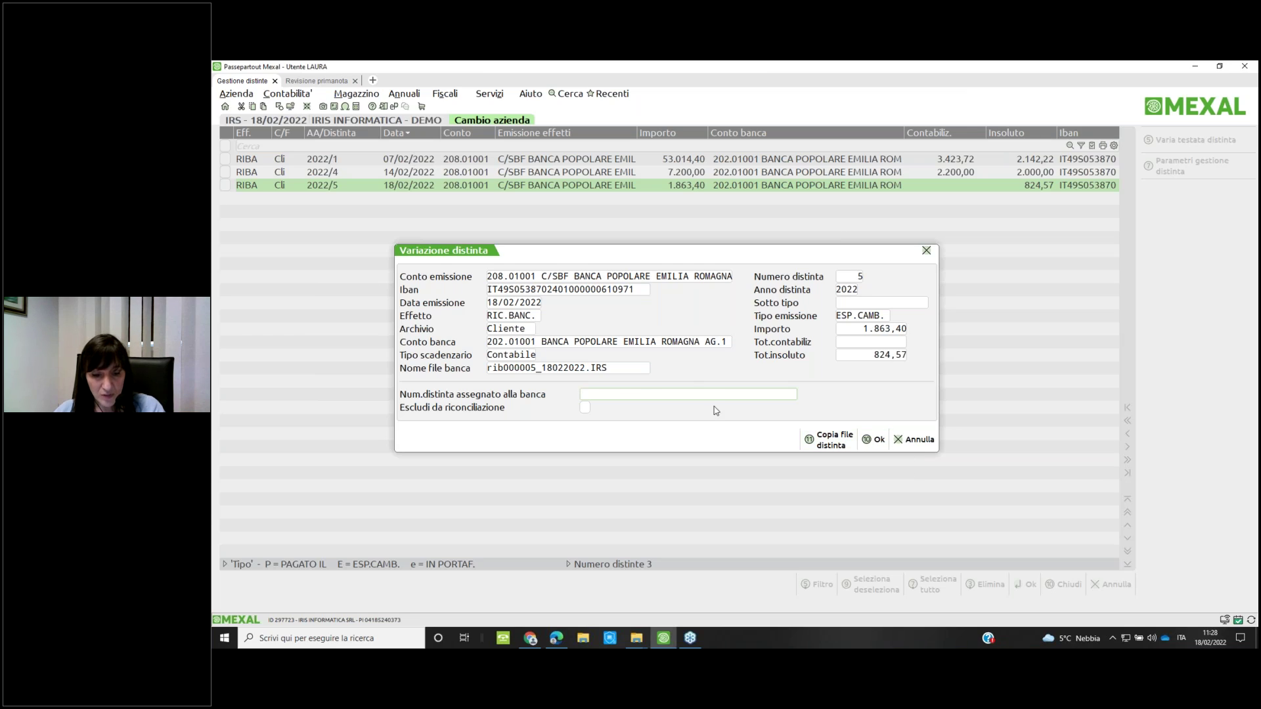
pyautogui.write('123456789')
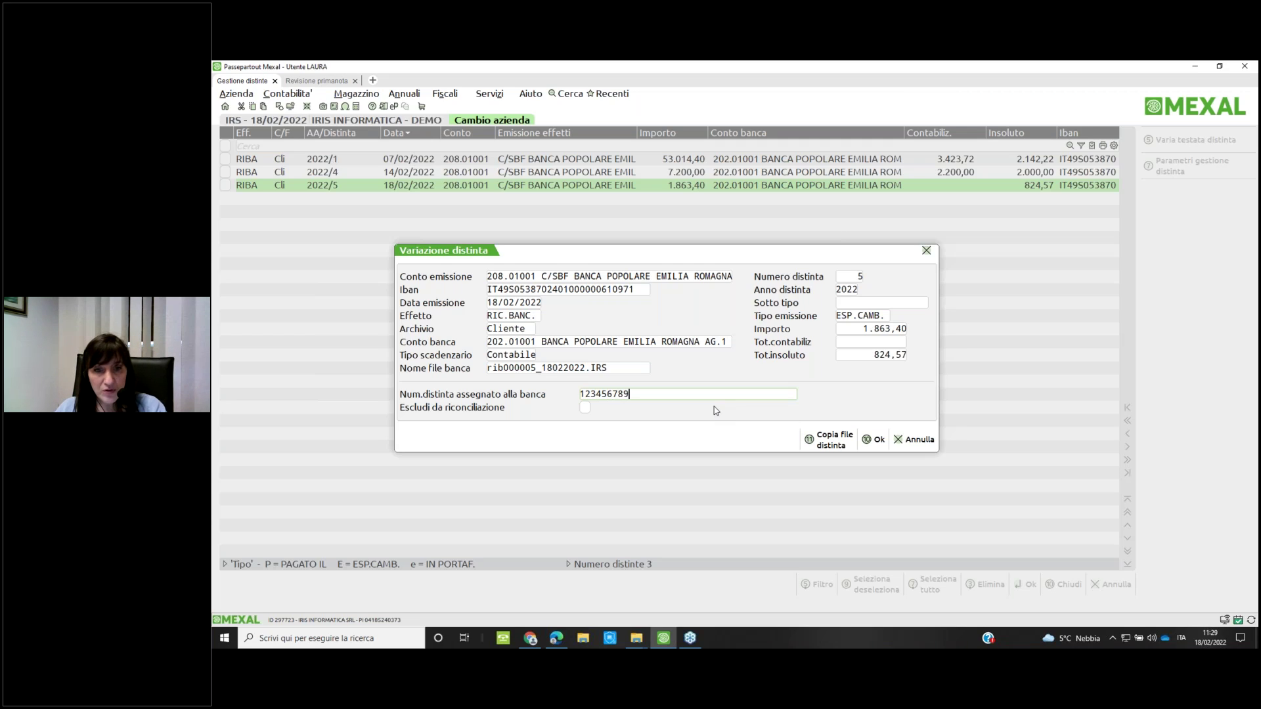
pyautogui.write('0')
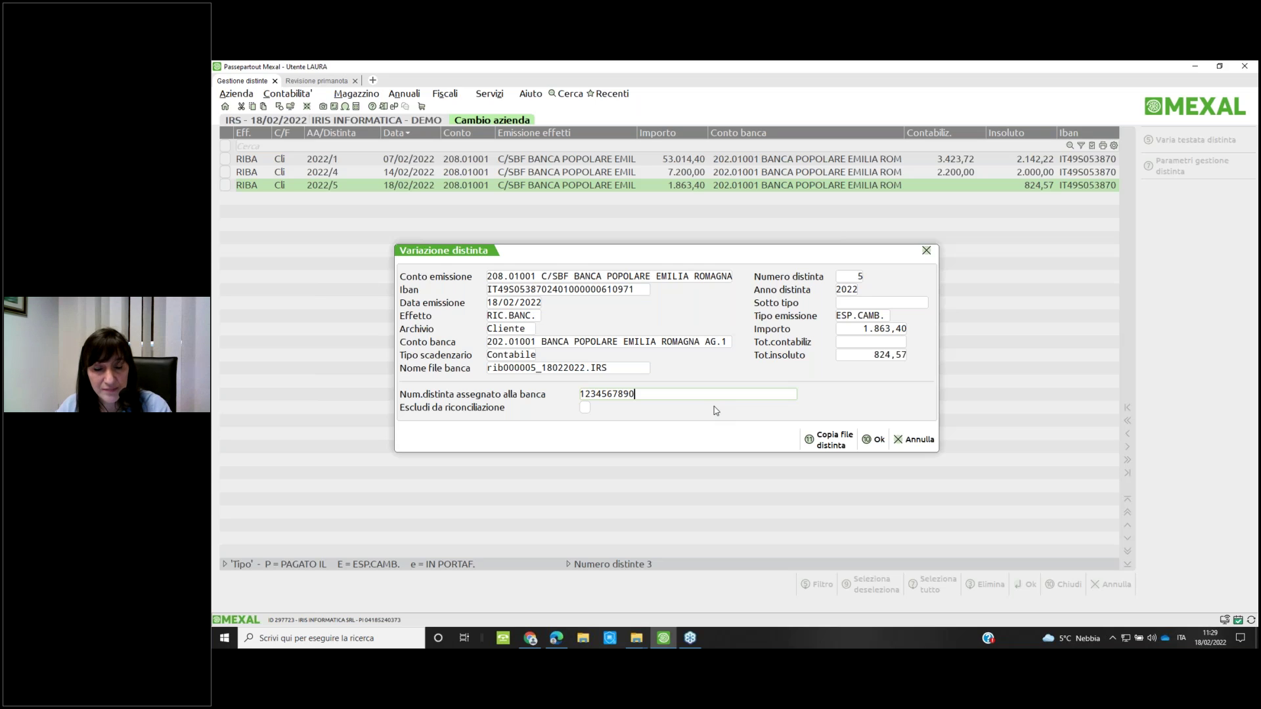
pyautogui.click(874, 439)
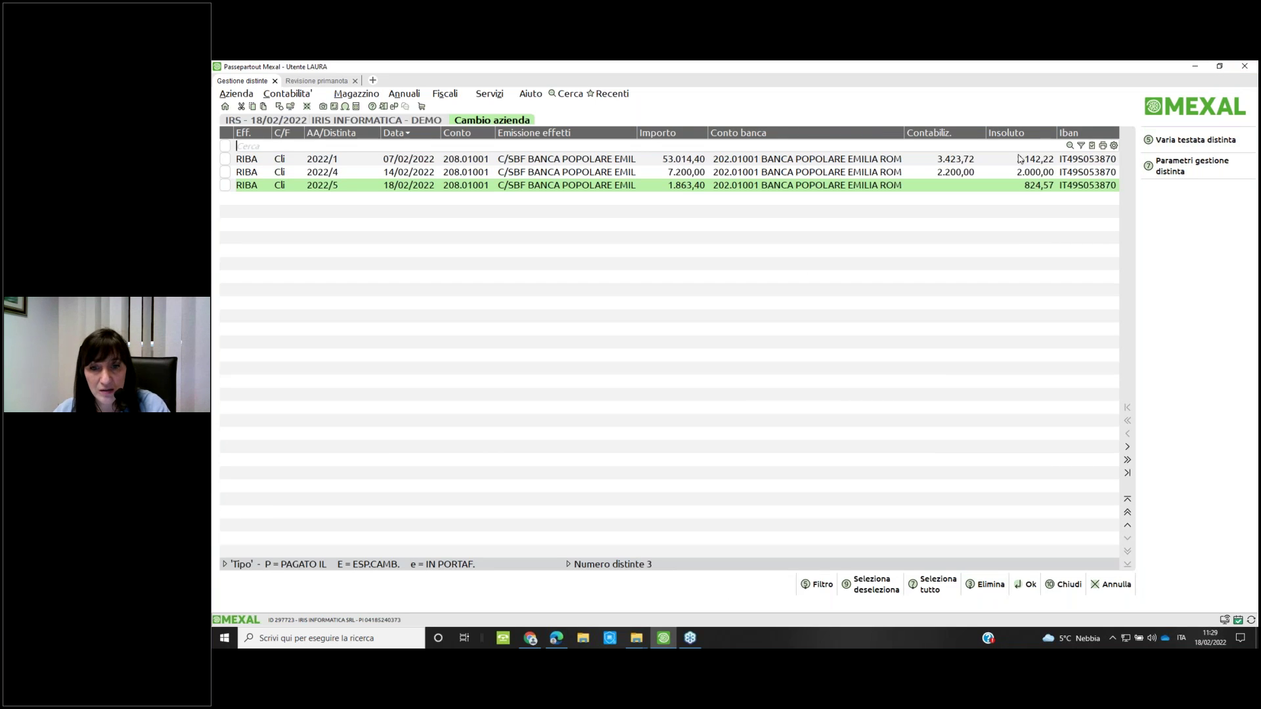
# Reopen distinta 2022/5's ten effects and bring up the Contabilita' menu
pyautogui.press('Return')
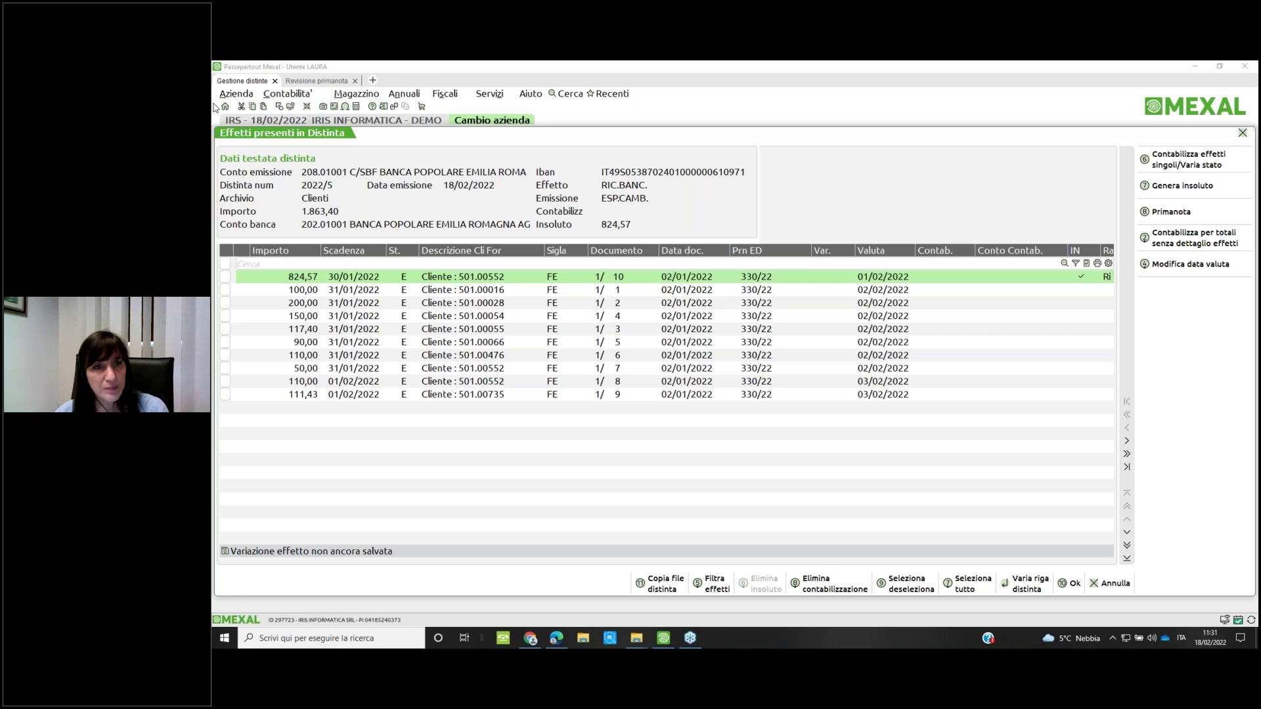
pyautogui.click(280, 96)
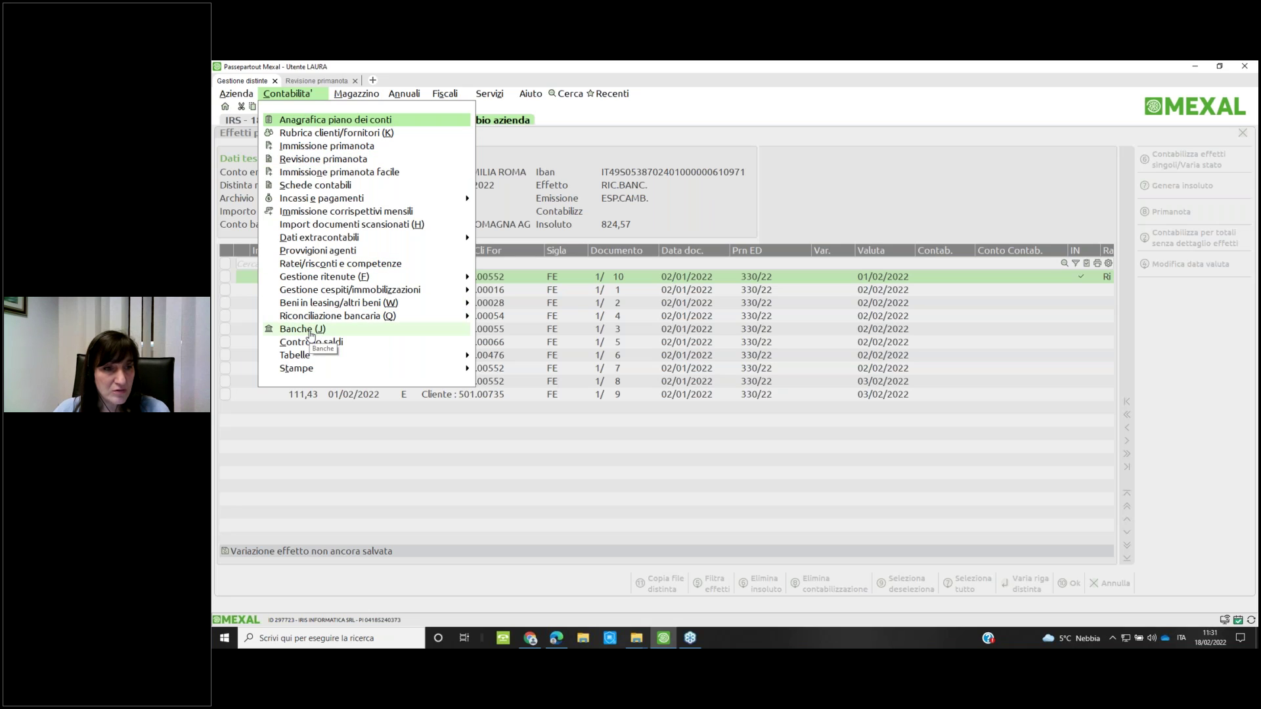
pyautogui.click(311, 334)
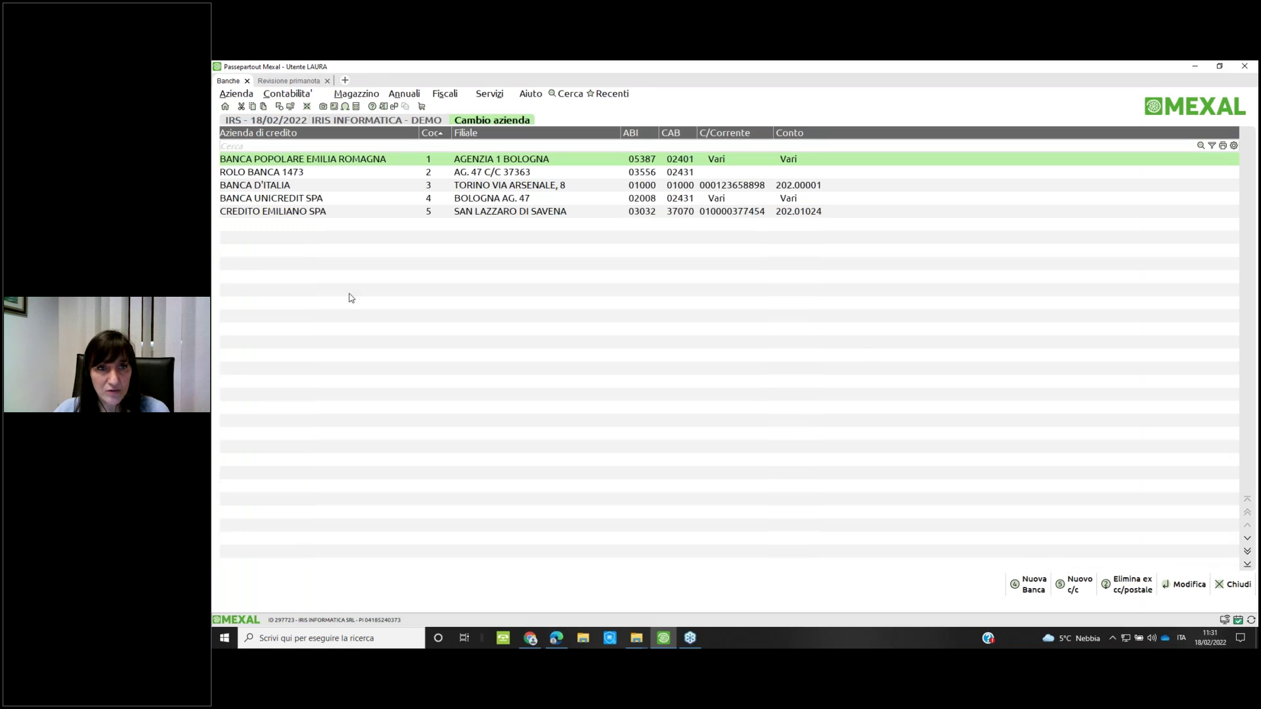
pyautogui.press('Return')
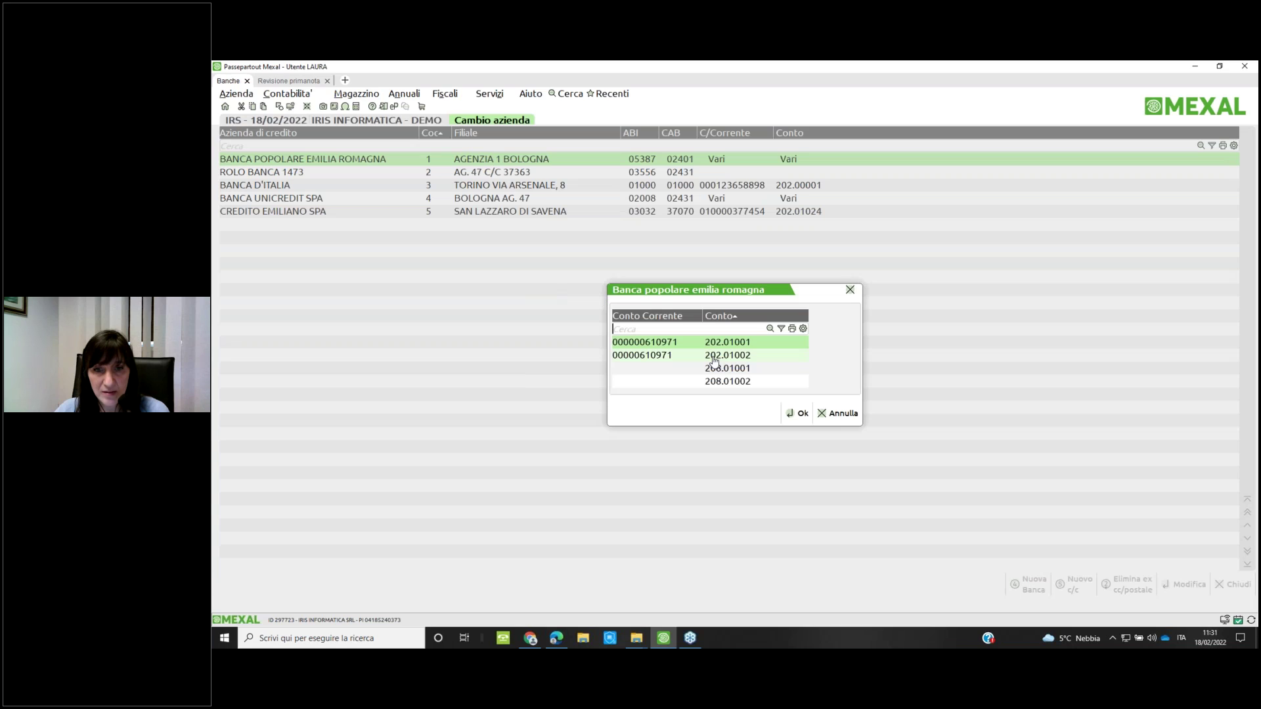
pyautogui.press('Return')
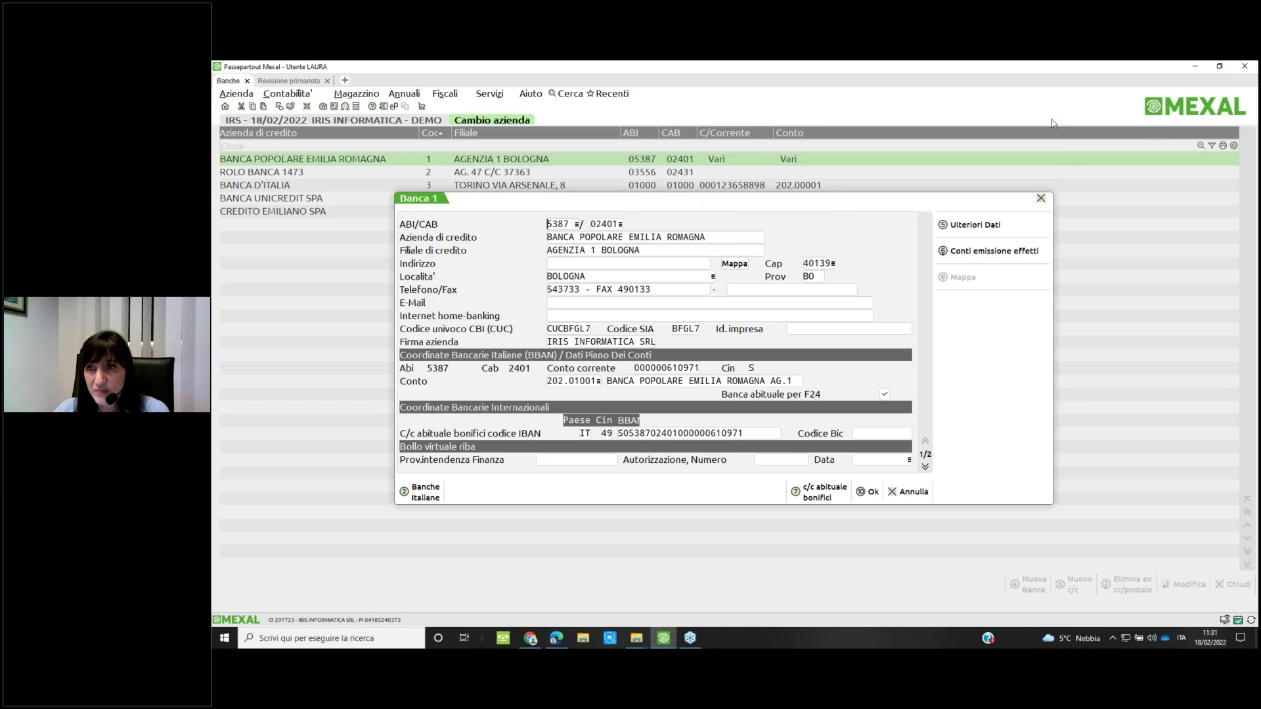
# Review Ulteriori Dati keeping Conto Corrente as c/c Ordinario, then confirm both forms
pyautogui.click(965, 225)
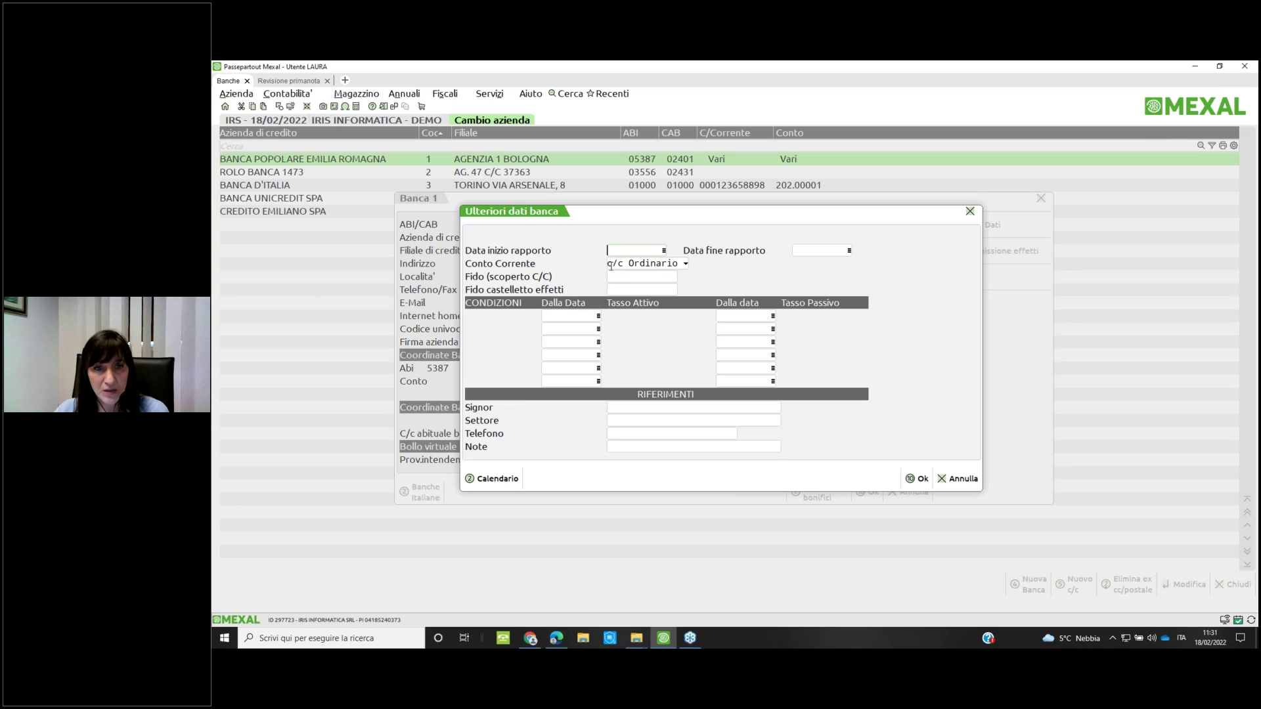
pyautogui.click(683, 263)
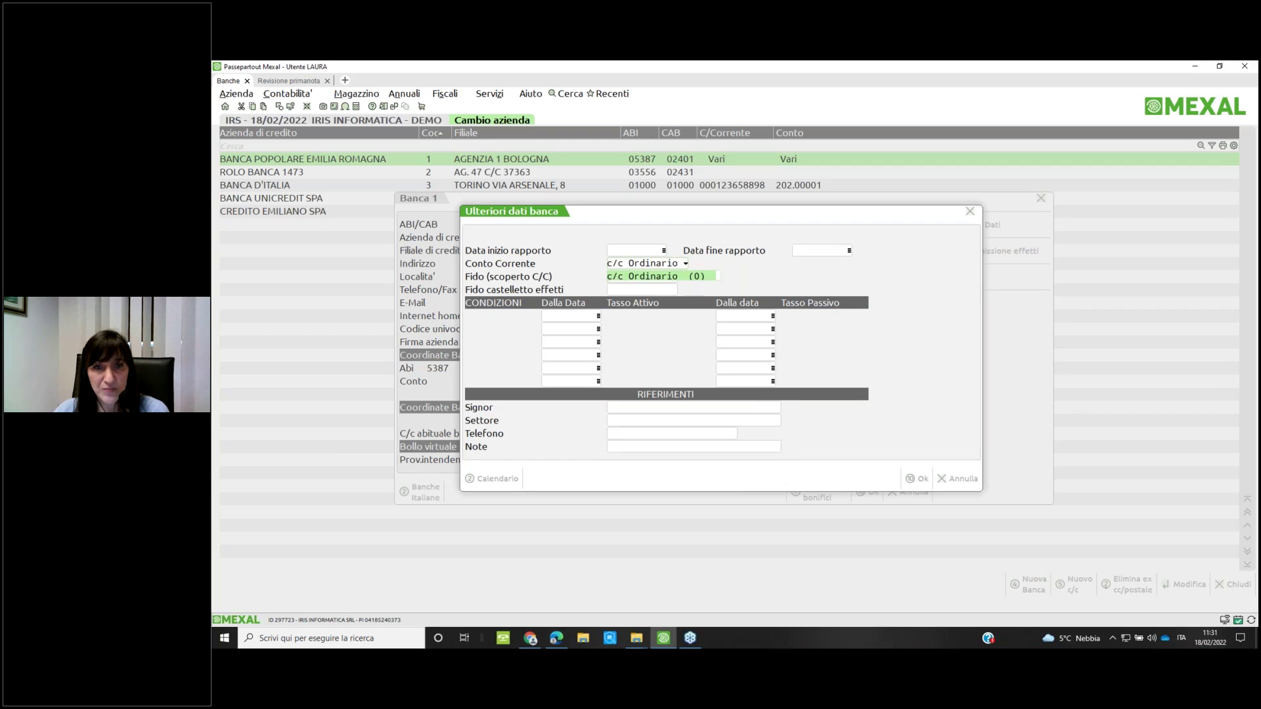
pyautogui.click(674, 278)
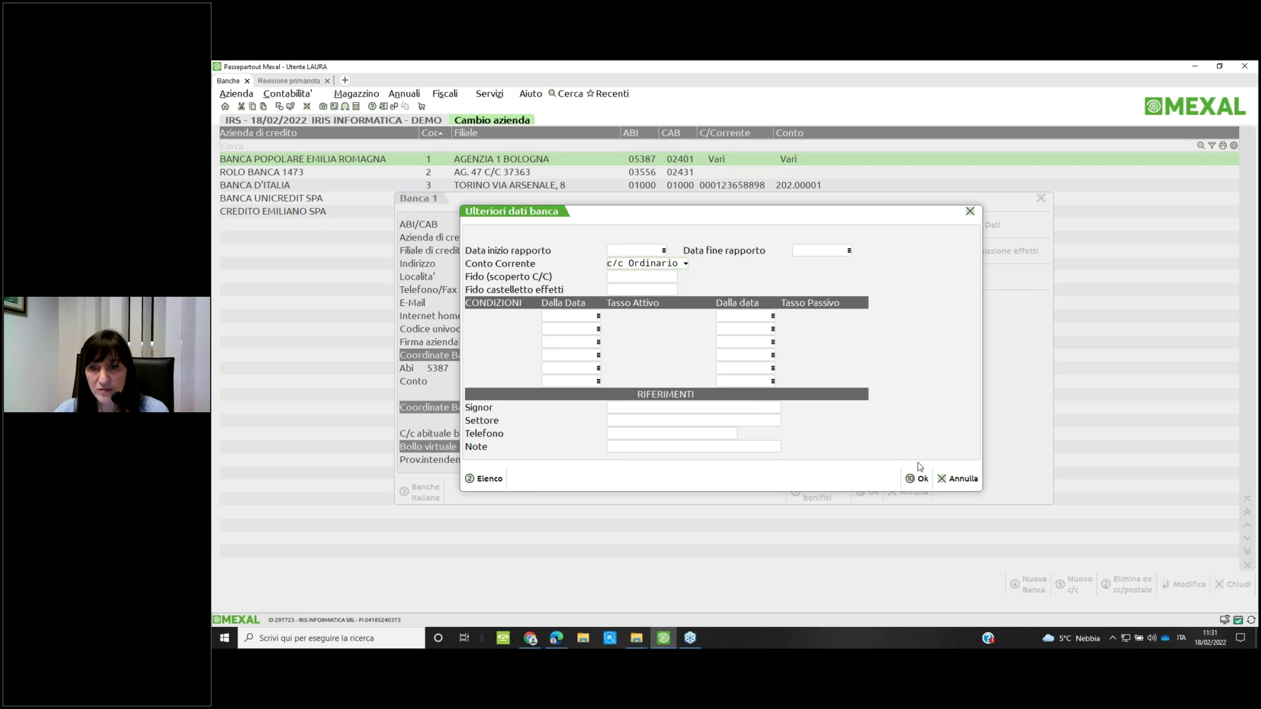
pyautogui.click(912, 481)
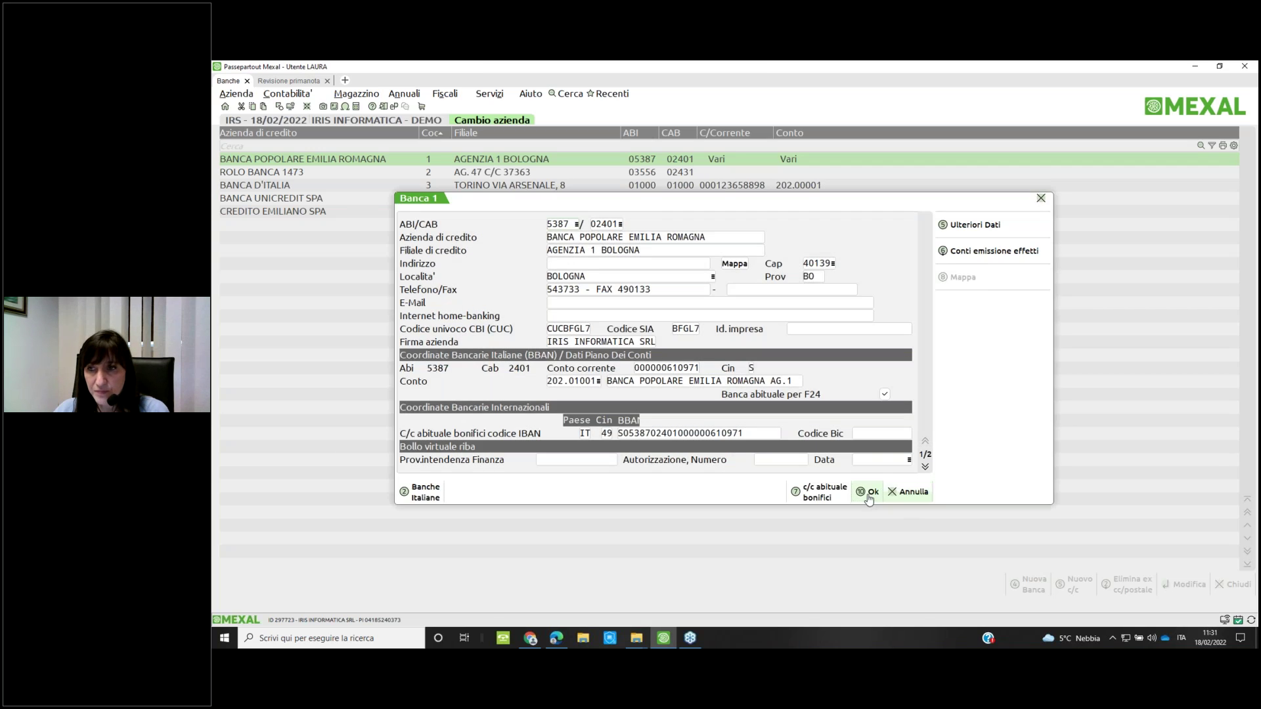
pyautogui.click(903, 503)
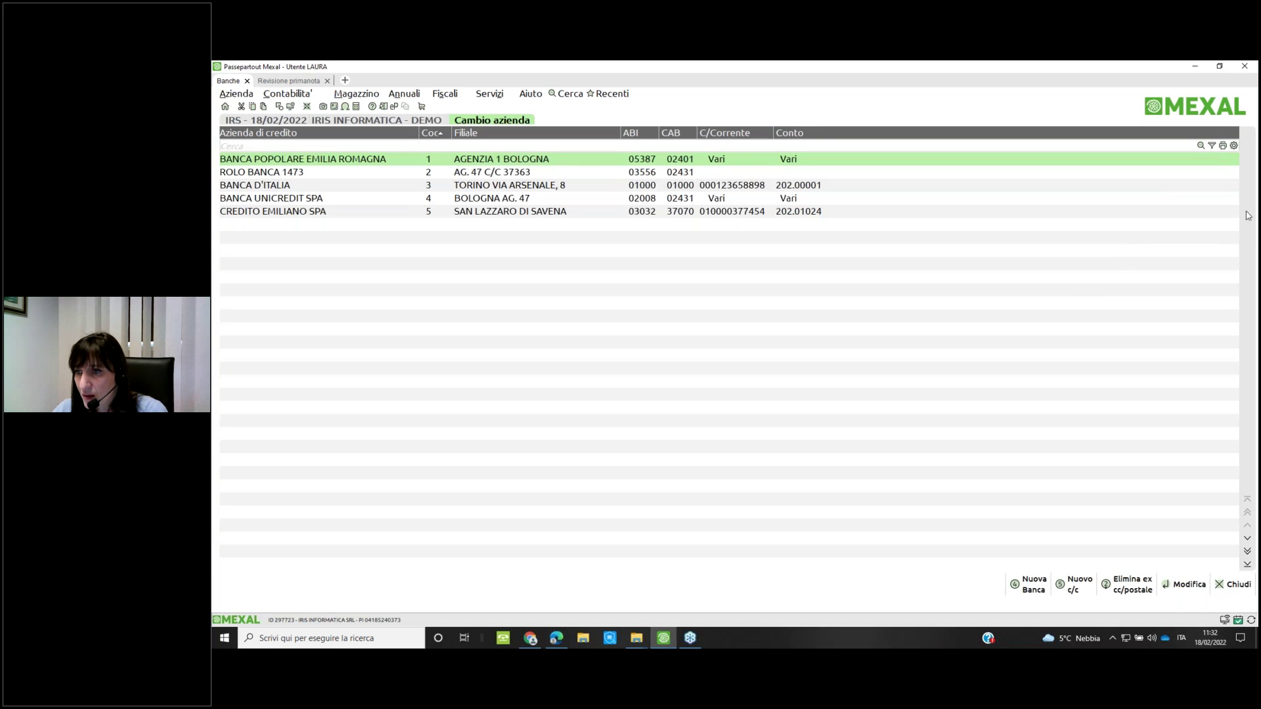
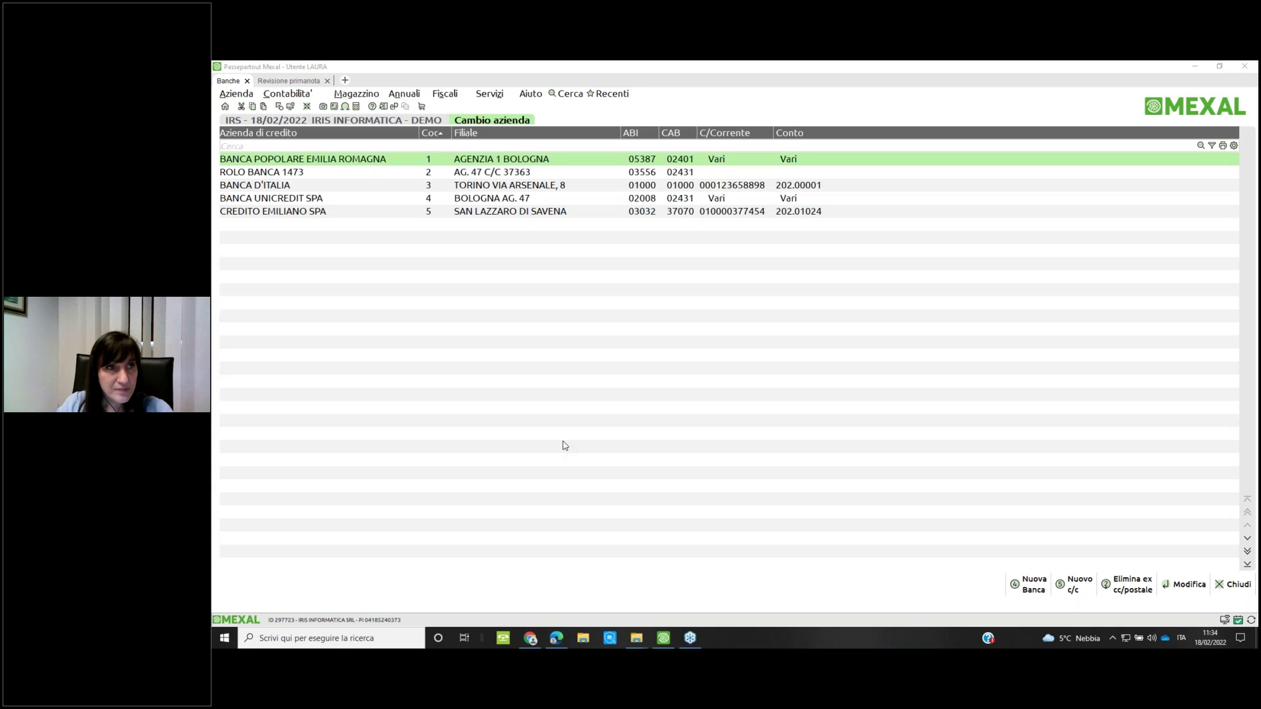
# Close the Banche list for this session only
pyautogui.click(489, 94)
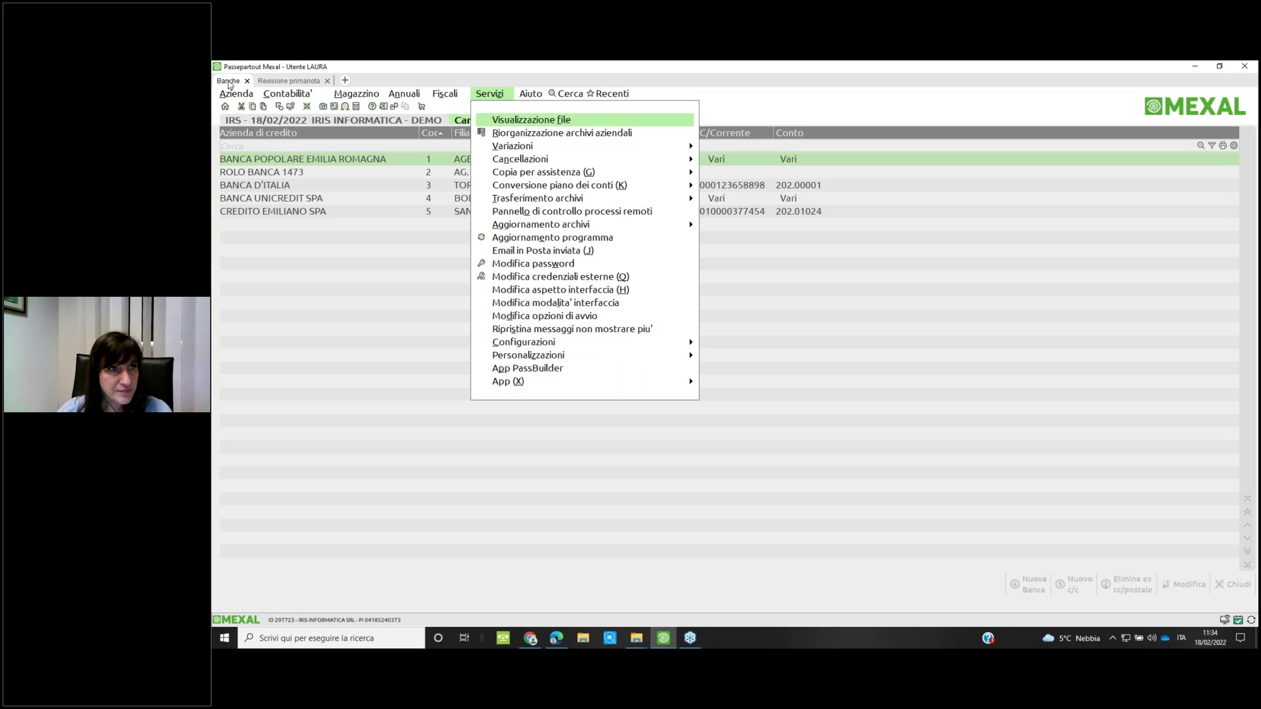
pyautogui.click(247, 81)
pyautogui.click(688, 386)
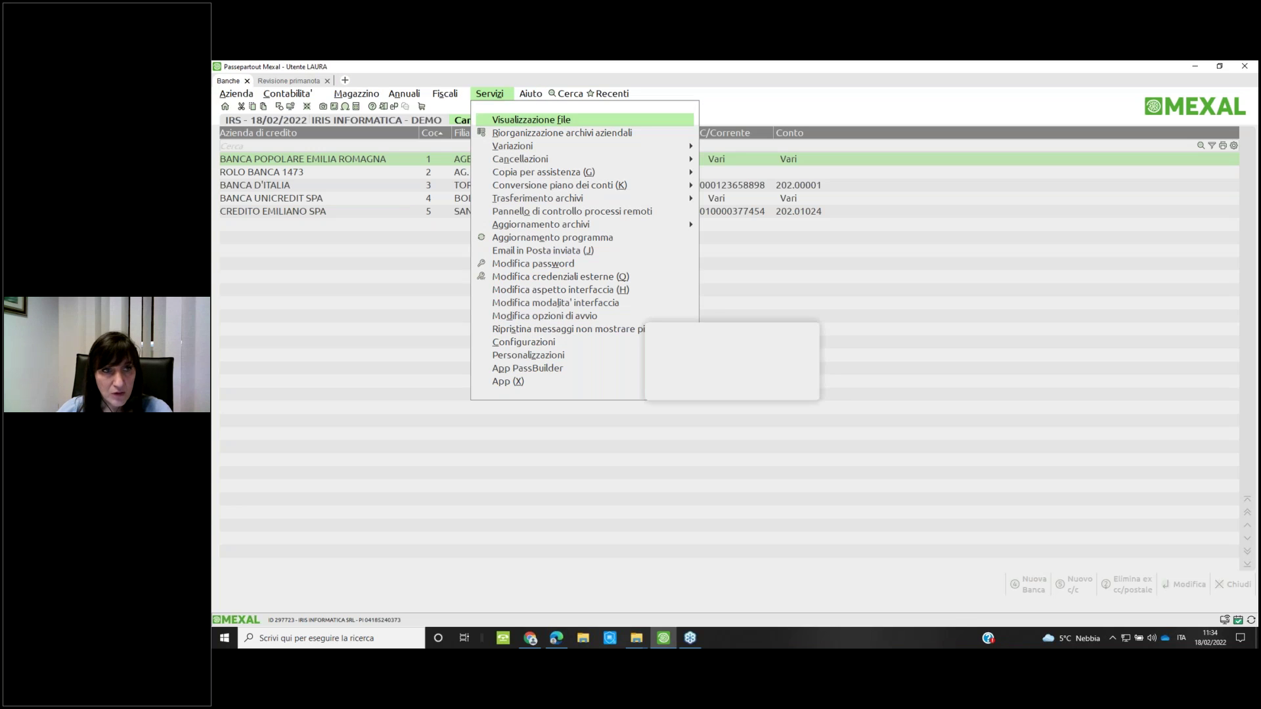
# Open Varia parametri aziendali to check that bank reconciliation is enabled
pyautogui.click(489, 93)
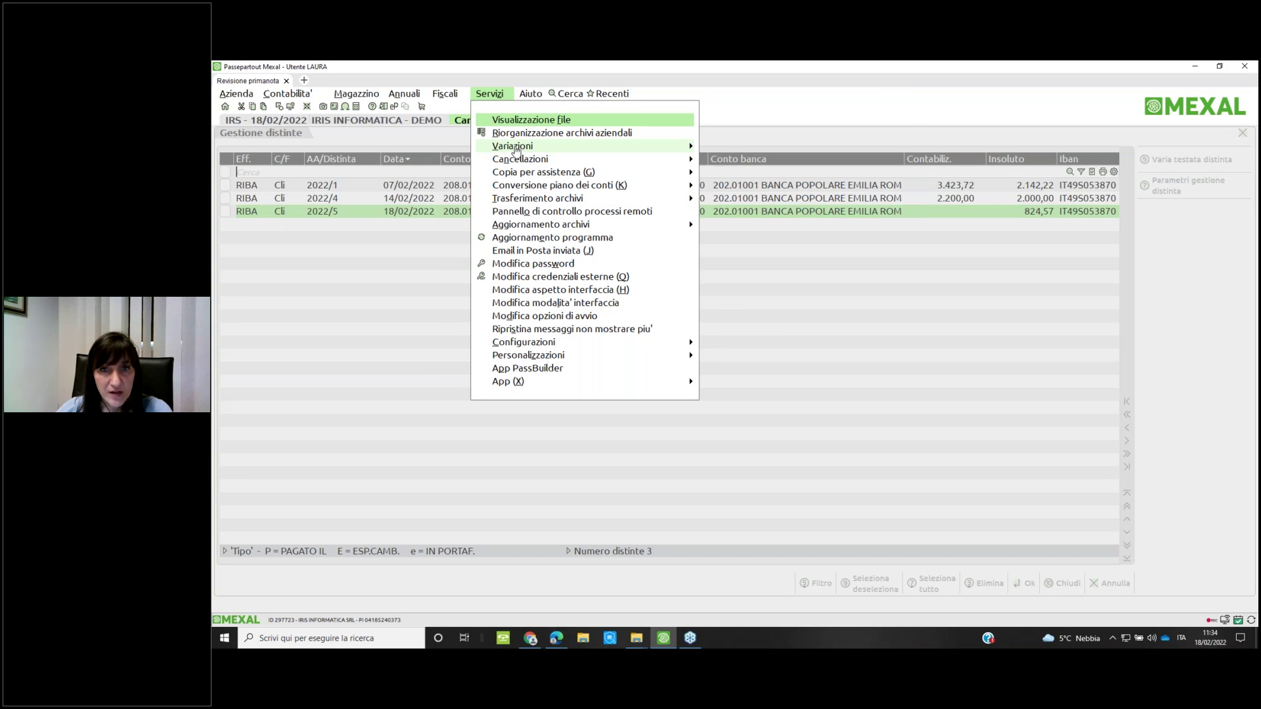
pyautogui.click(515, 145)
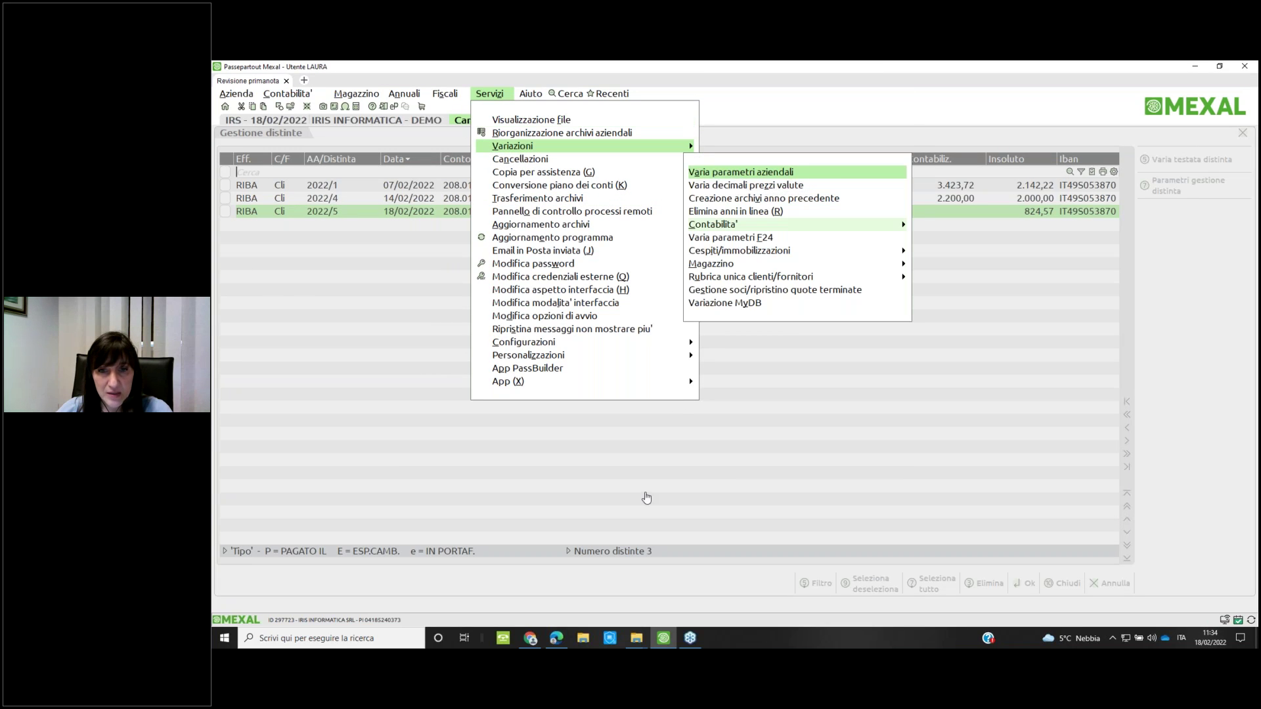
pyautogui.press('Return')
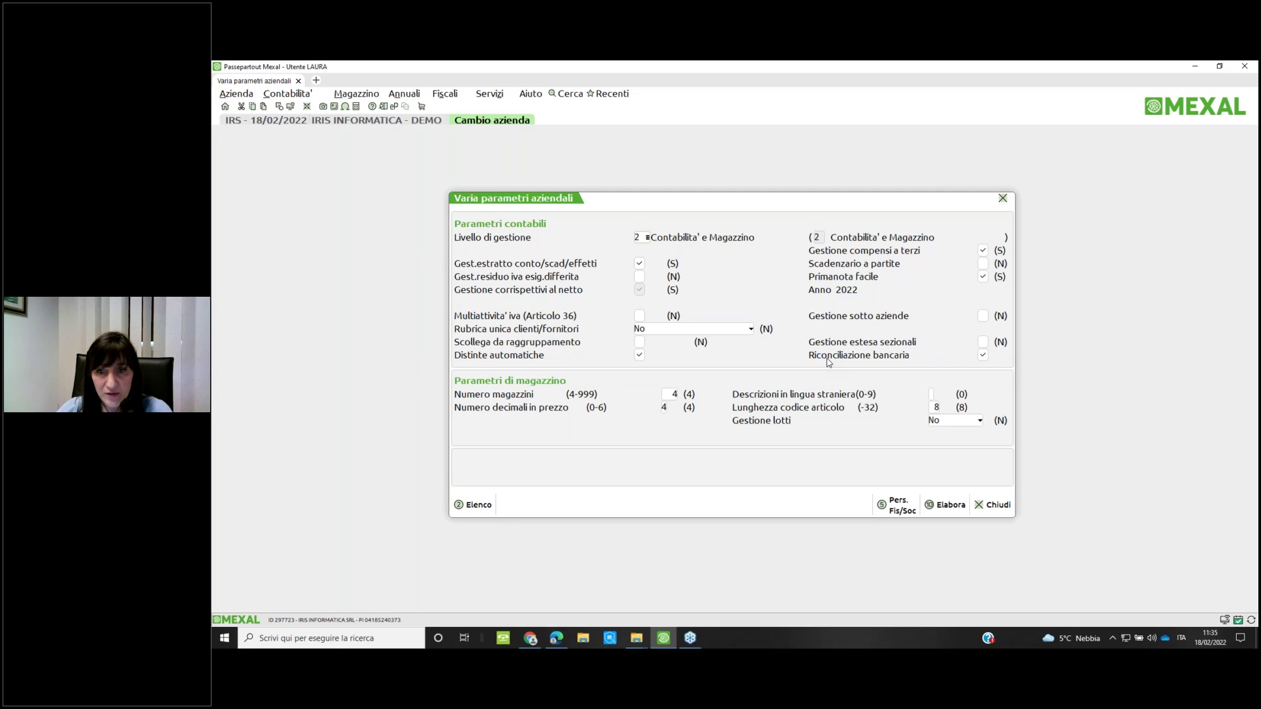
pyautogui.moveTo(698, 202); pyautogui.dragTo(655, 218)
# Close the company parameters and show the Riconciliazione bancaria submenu under Contabilità
pyautogui.click(866, 508)
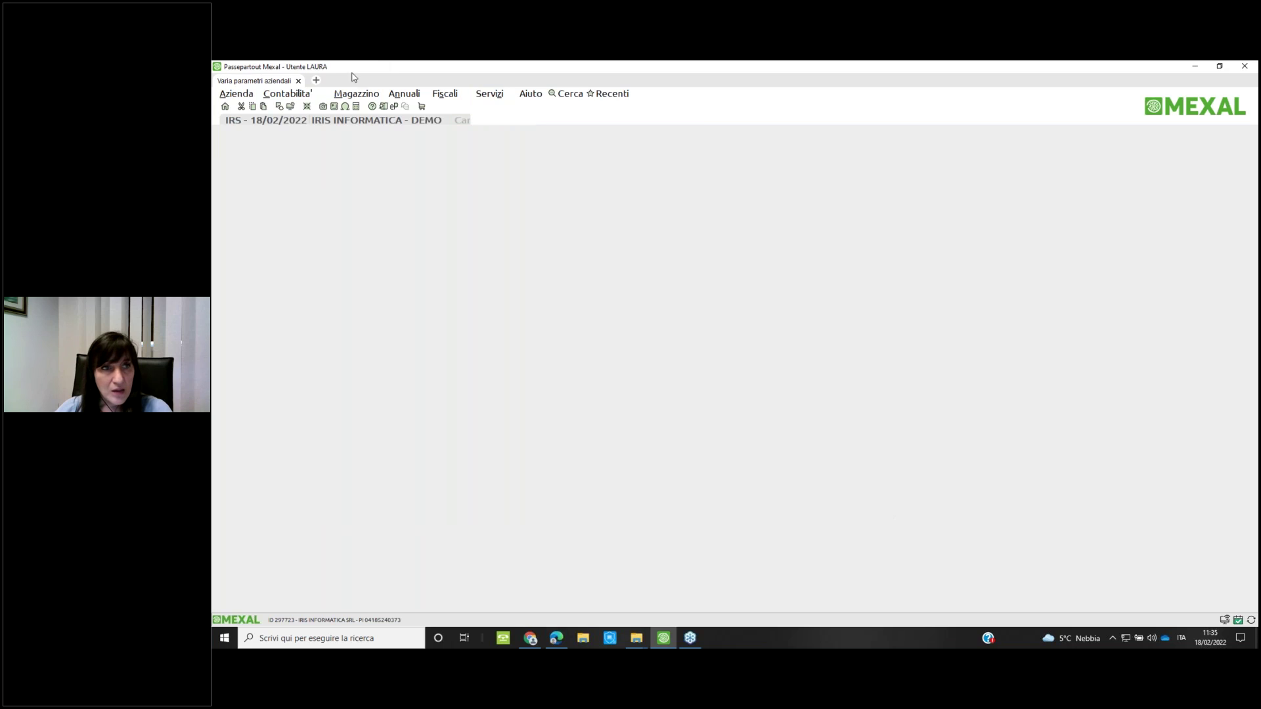
pyautogui.click(292, 96)
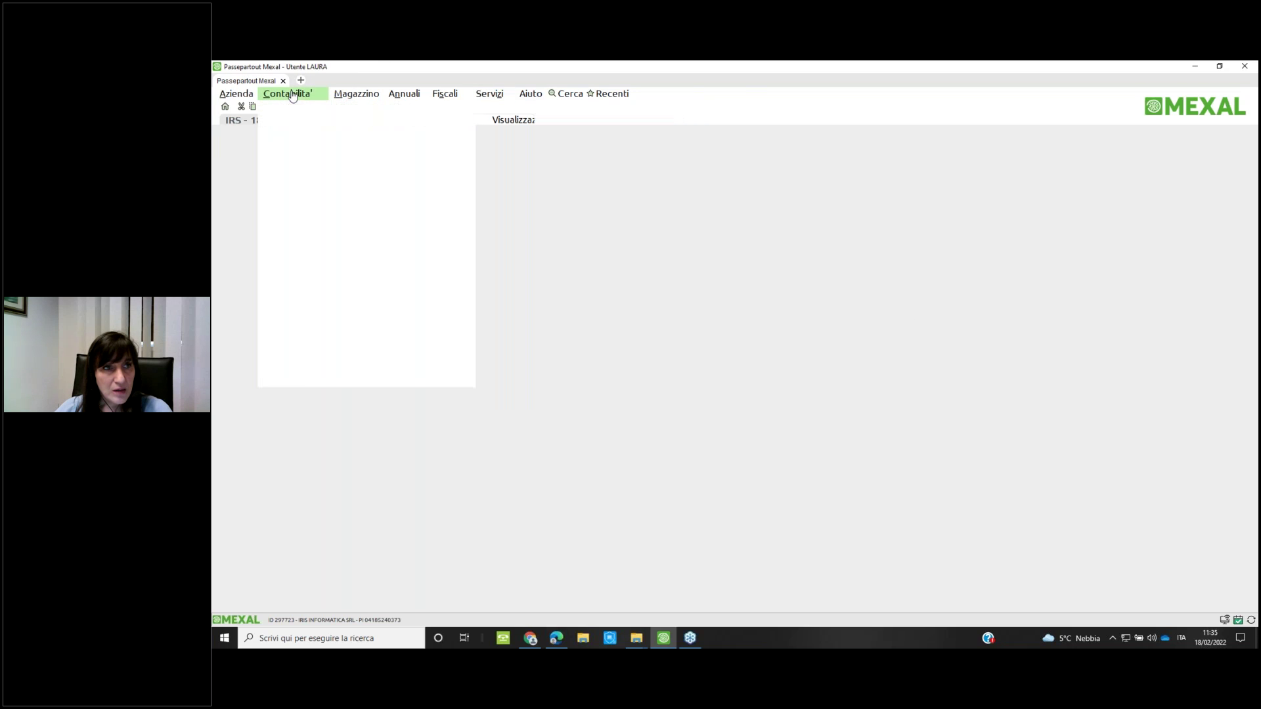
pyautogui.press('Down')
pyautogui.press('Down')
pyautogui.press('Down')
pyautogui.press('Down')
pyautogui.press('Down')
pyautogui.press('Down')
pyautogui.press('Down')
pyautogui.press('Down')
pyautogui.press('Down')
pyautogui.press('Down')
pyautogui.press('Down')
pyautogui.press('Down')
pyautogui.press('Down')
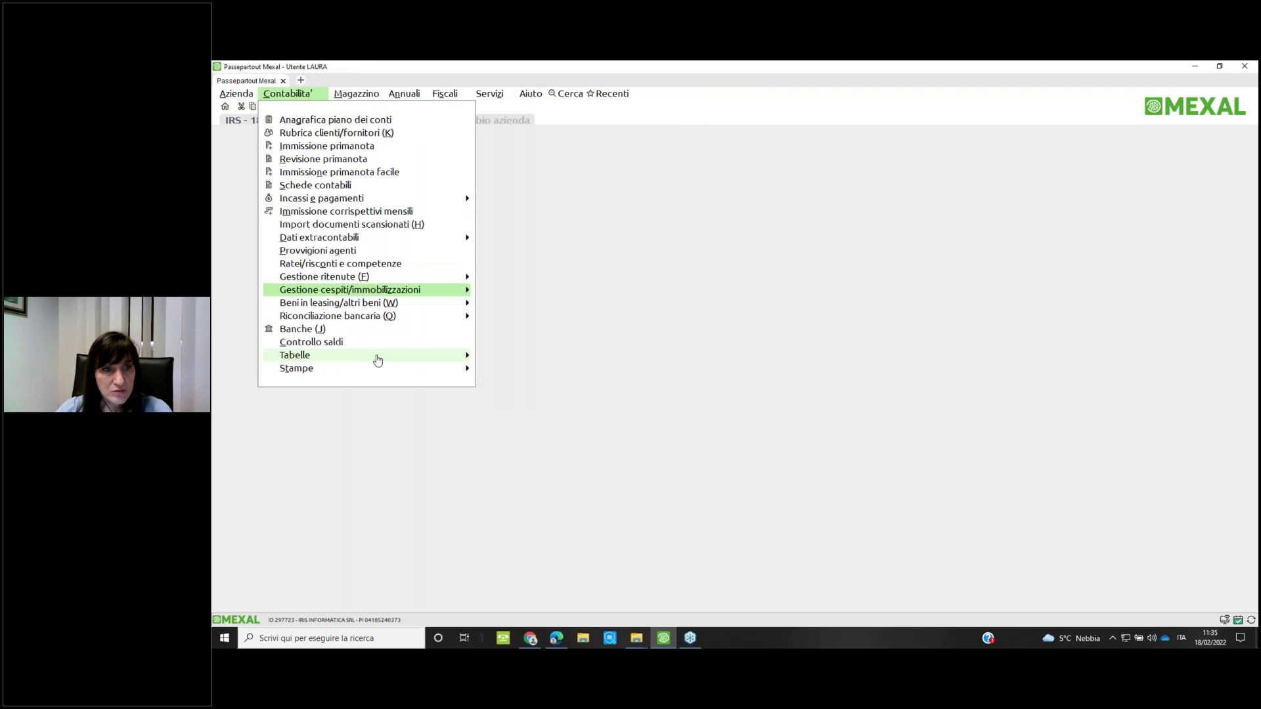
pyautogui.press('Down')
pyautogui.press('Down')
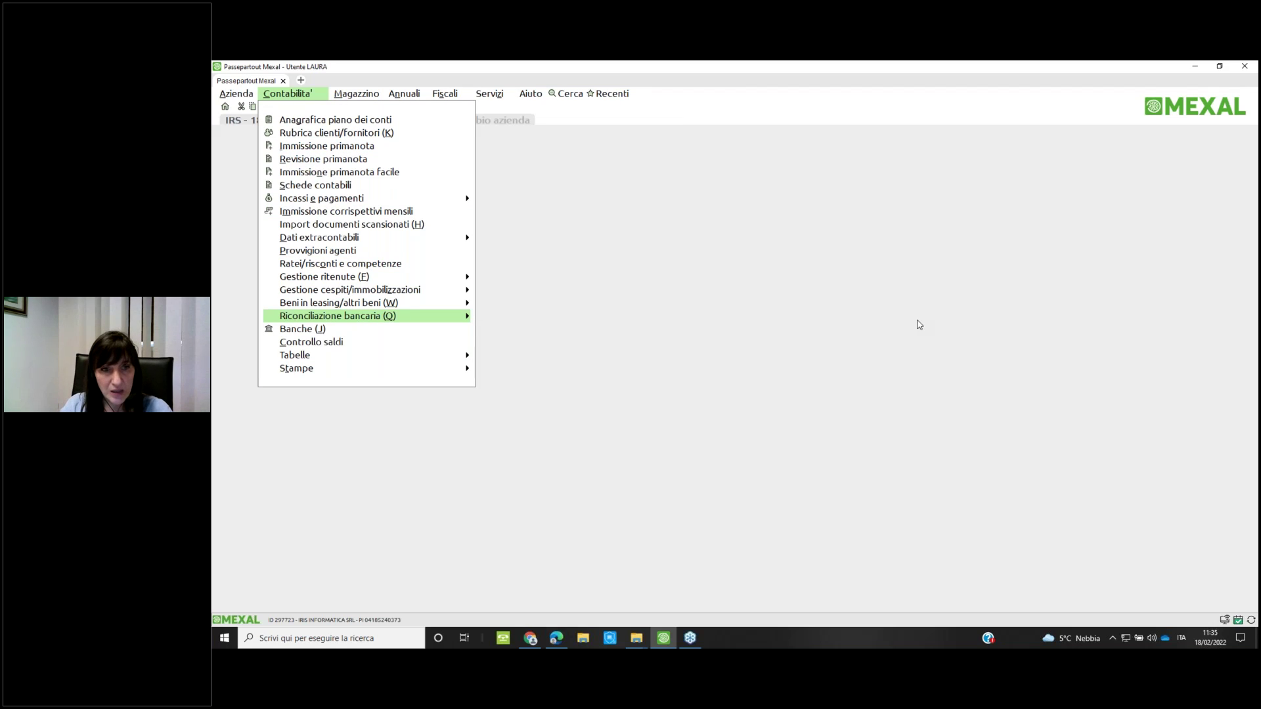
pyautogui.press('Right')
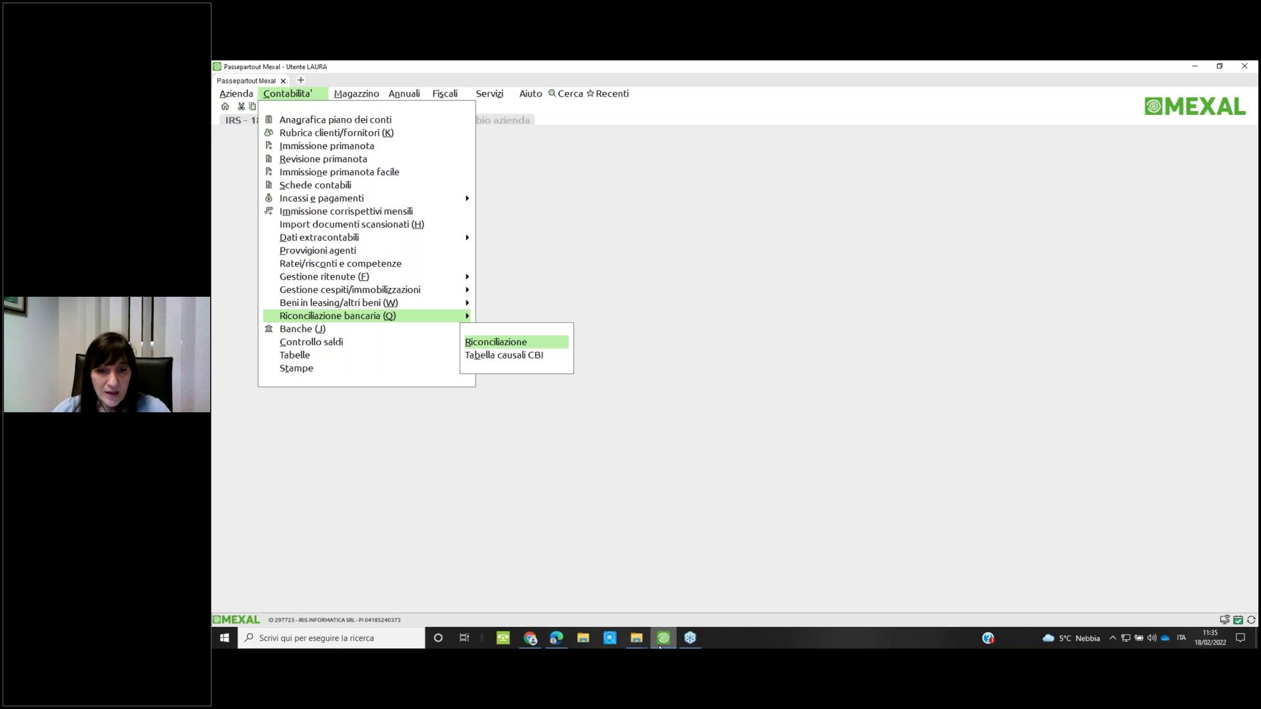
pyautogui.moveTo(637, 641)
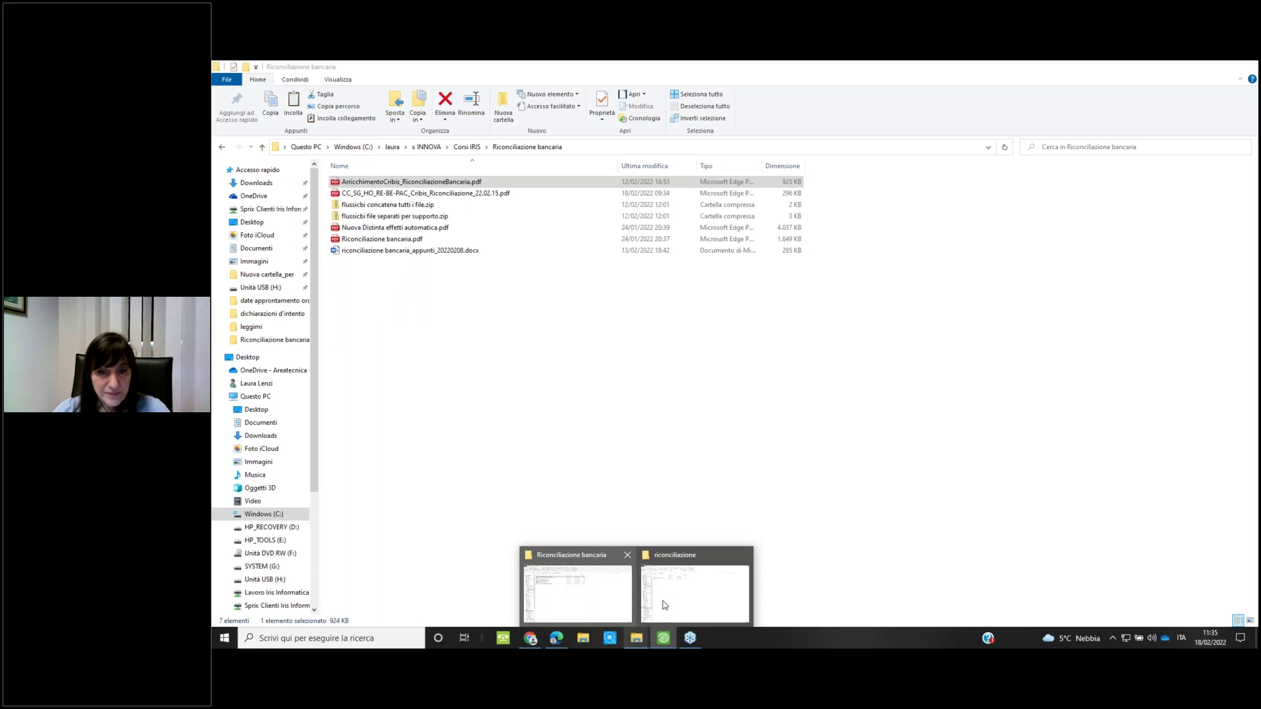
# In the riconciliazione folder, view flussicbi.txt in the plain text viewer
pyautogui.click(665, 605)
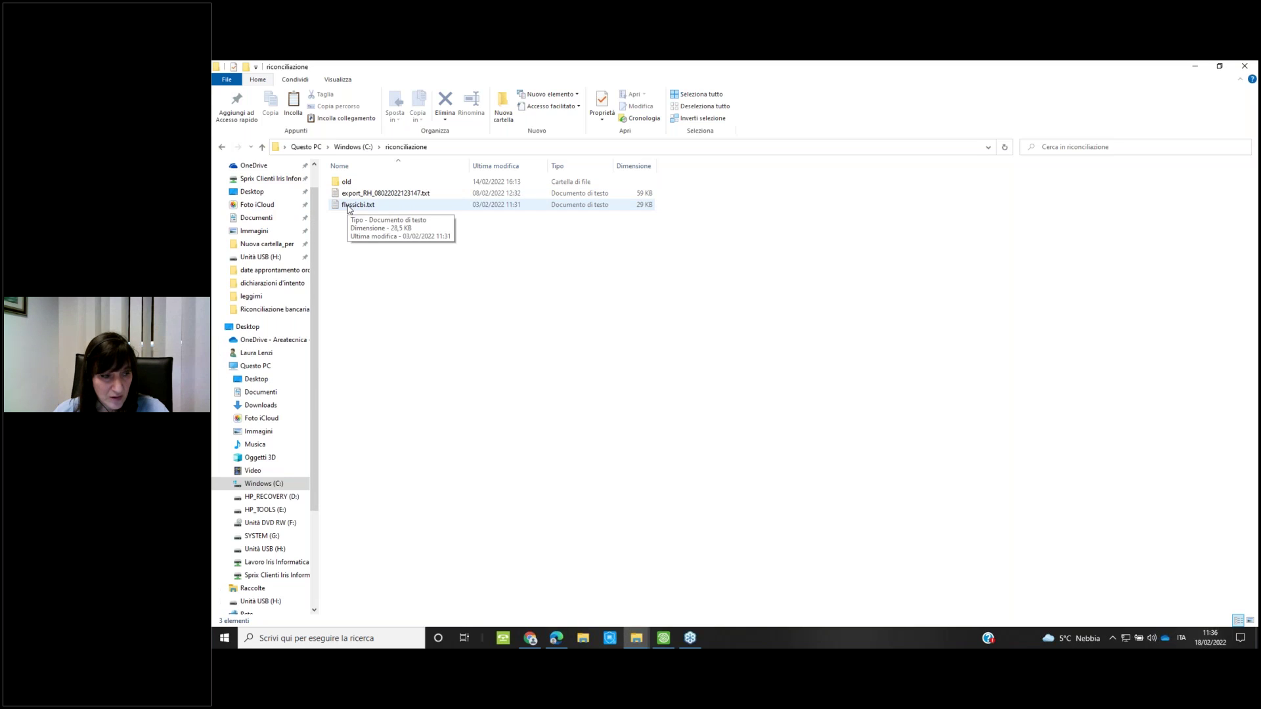
pyautogui.click(349, 208)
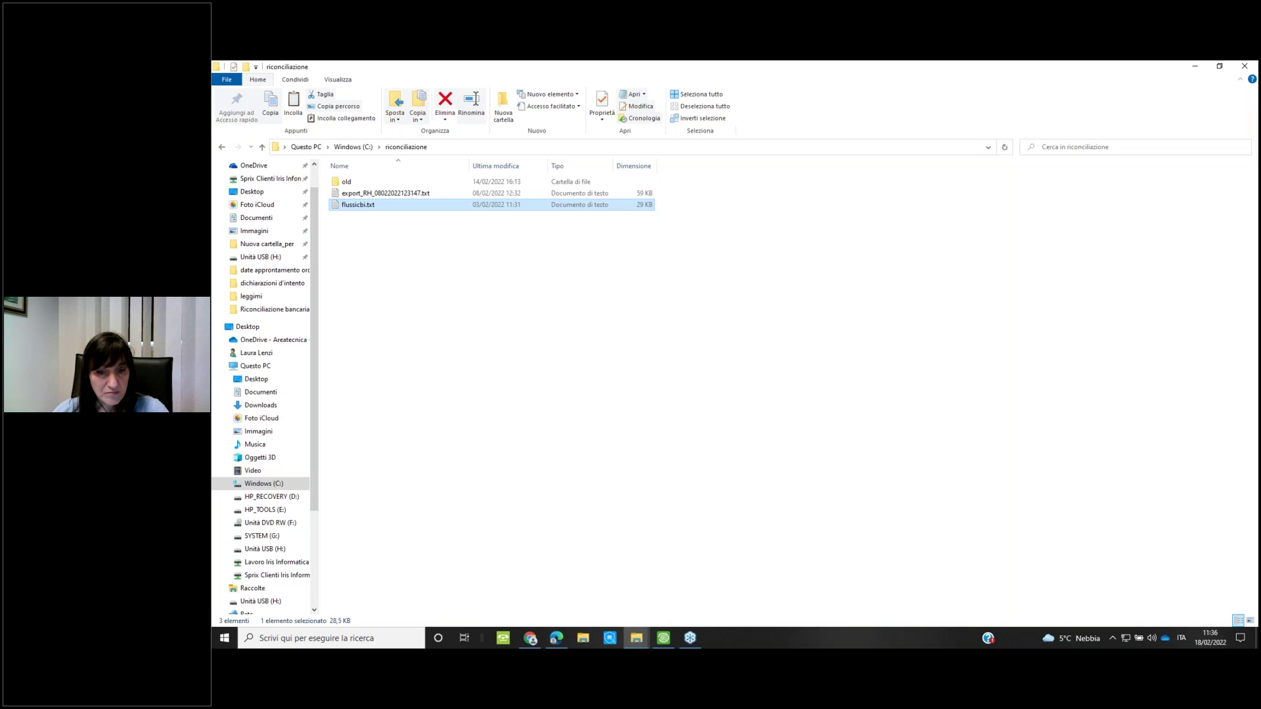
pyautogui.doubleClick(349, 205)
pyautogui.click(816, 113)
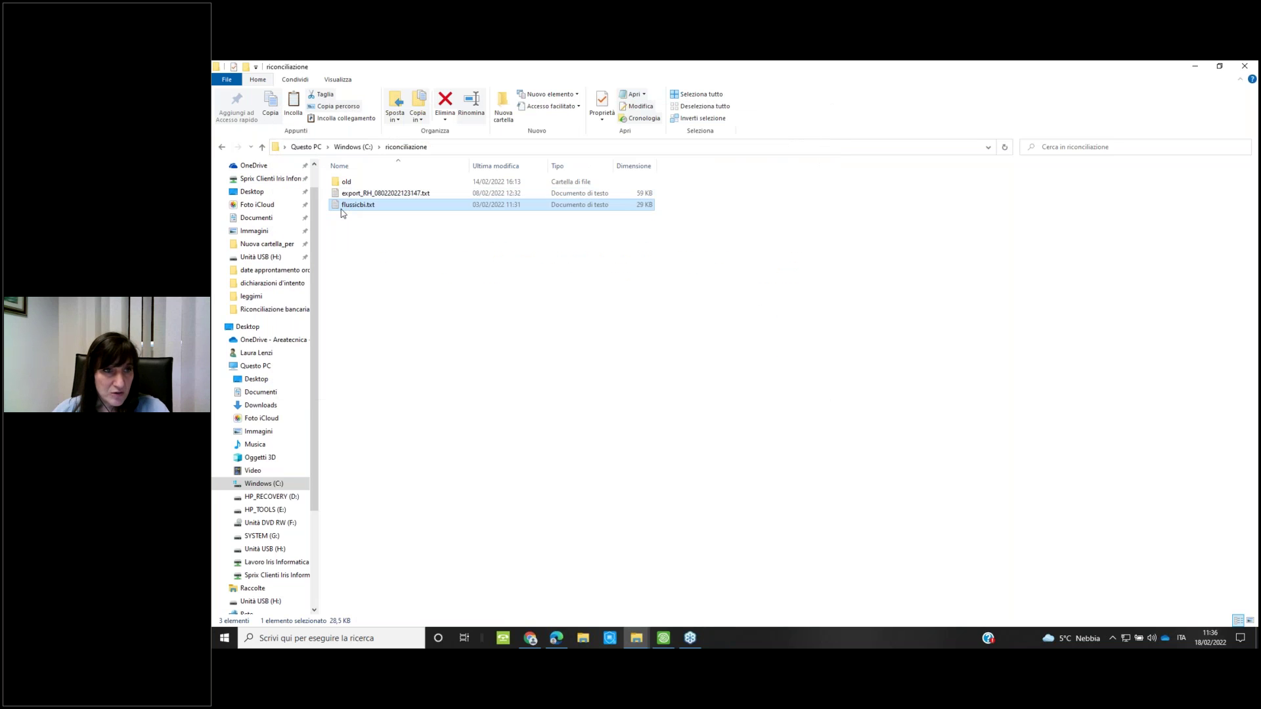
# Inspect flussicbi.txt in Notepad++, then return to Mexal
pyautogui.rightClick(341, 209)
pyautogui.click(375, 277)
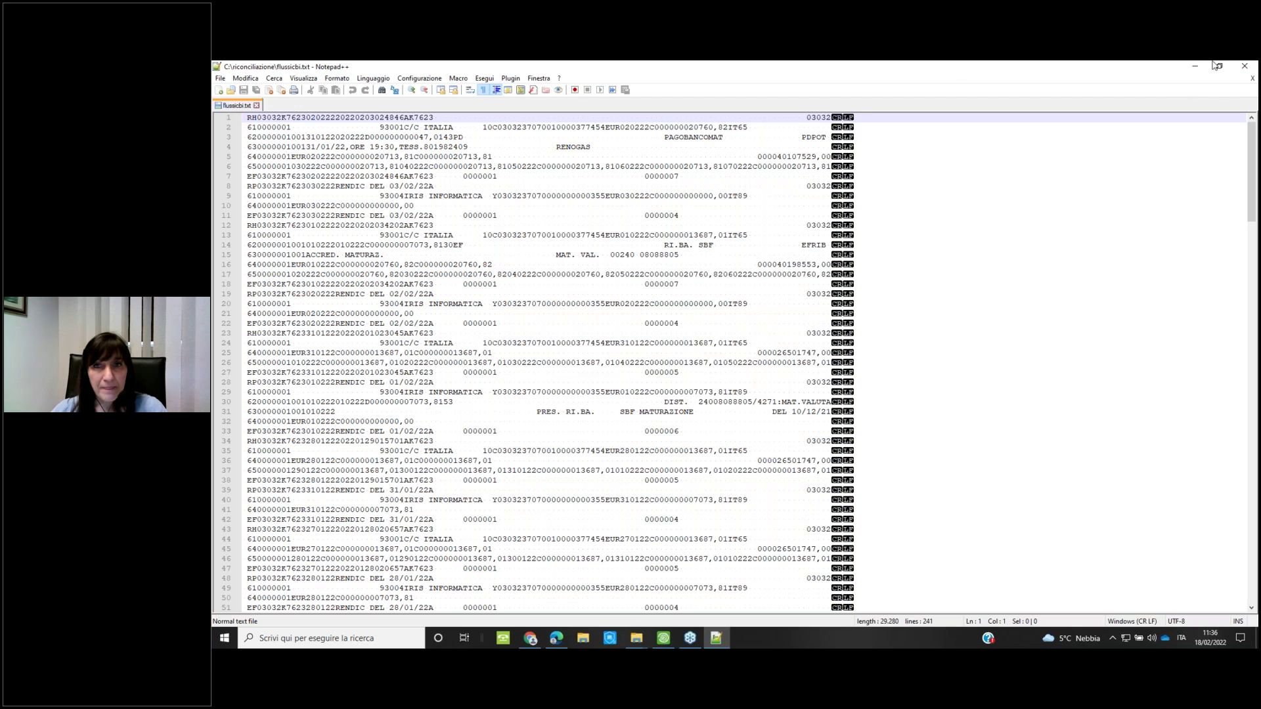
pyautogui.click(1250, 66)
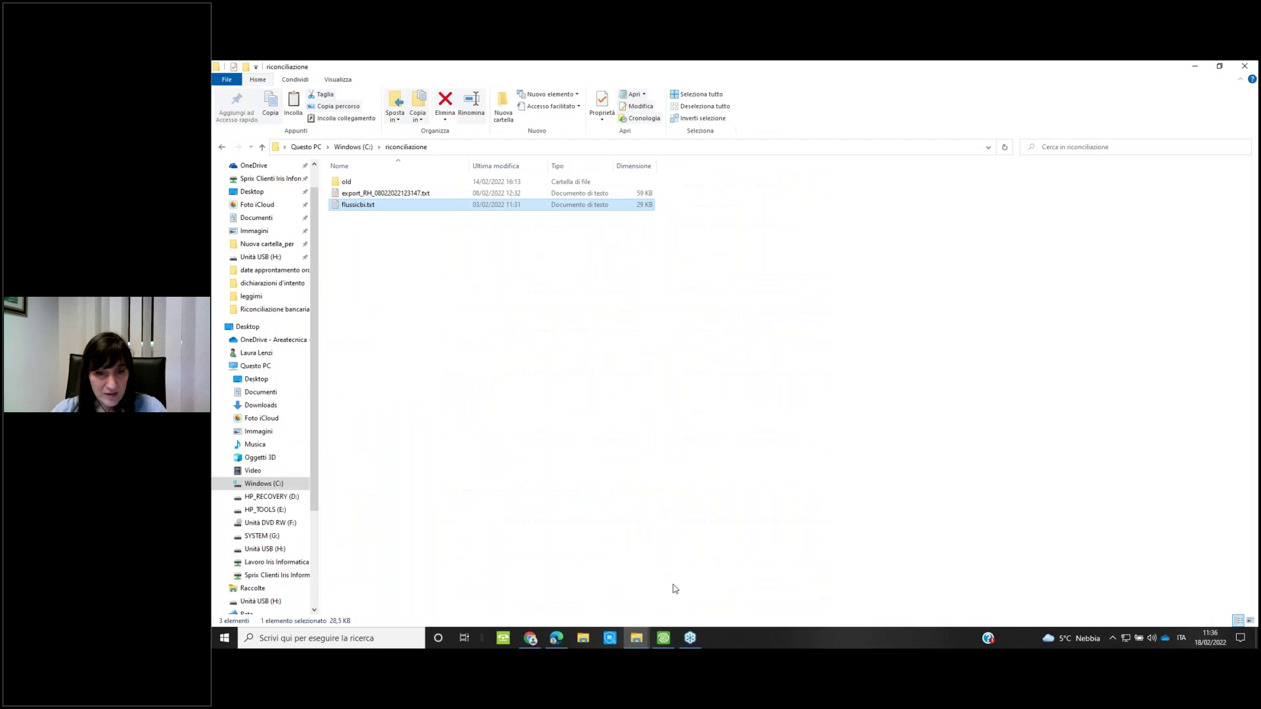
pyautogui.click(665, 636)
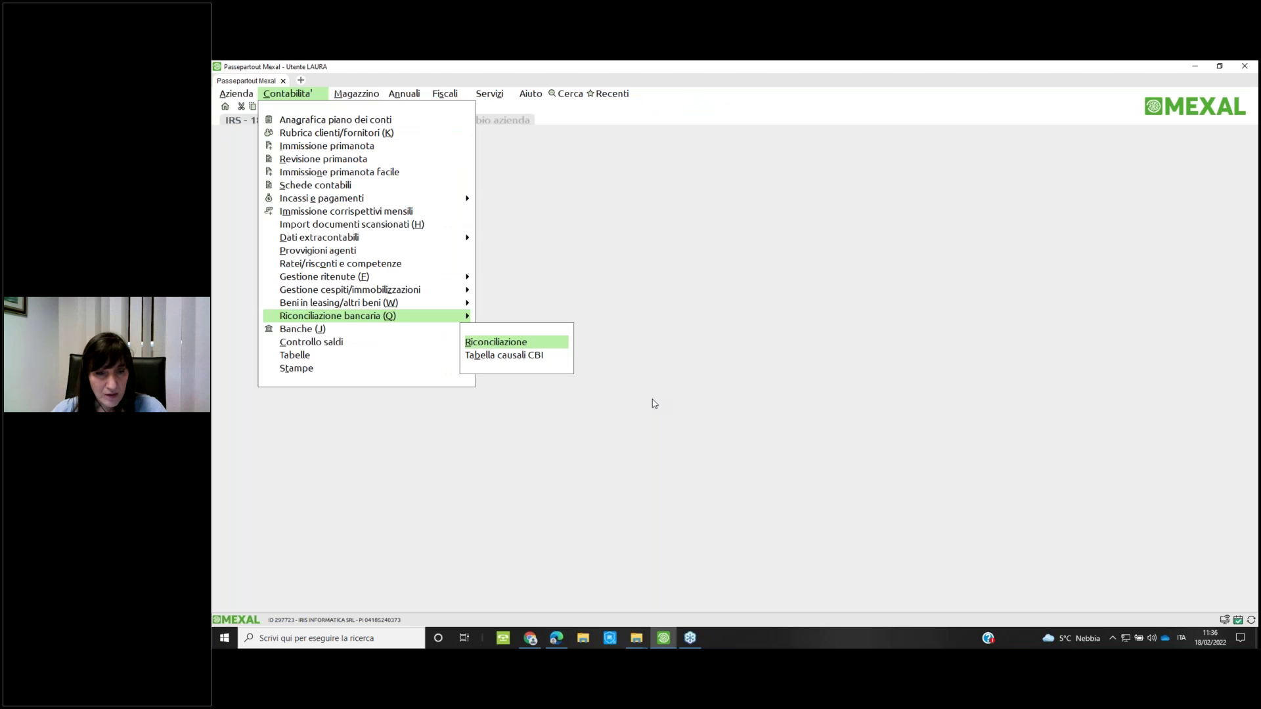
# Open Tabella causali CBI and show the sub-causals of causale 16 COMMISSIONI
pyautogui.press('Down')
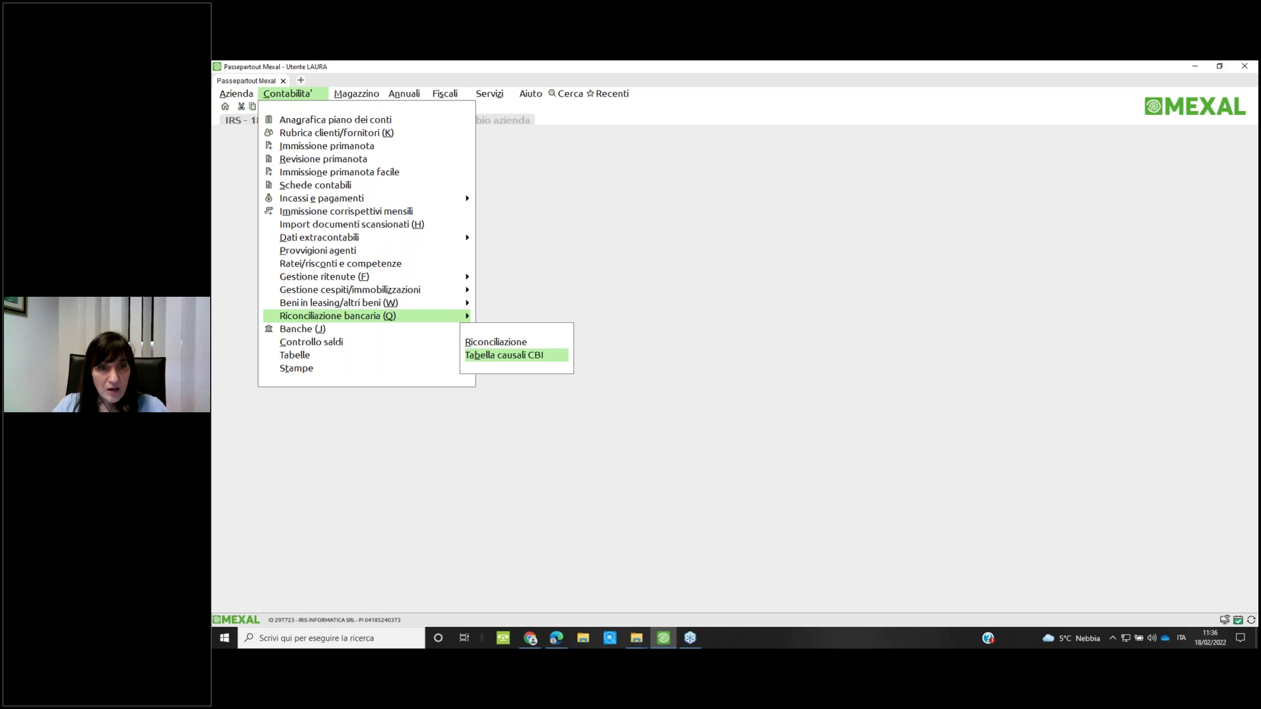
pyautogui.press('Return')
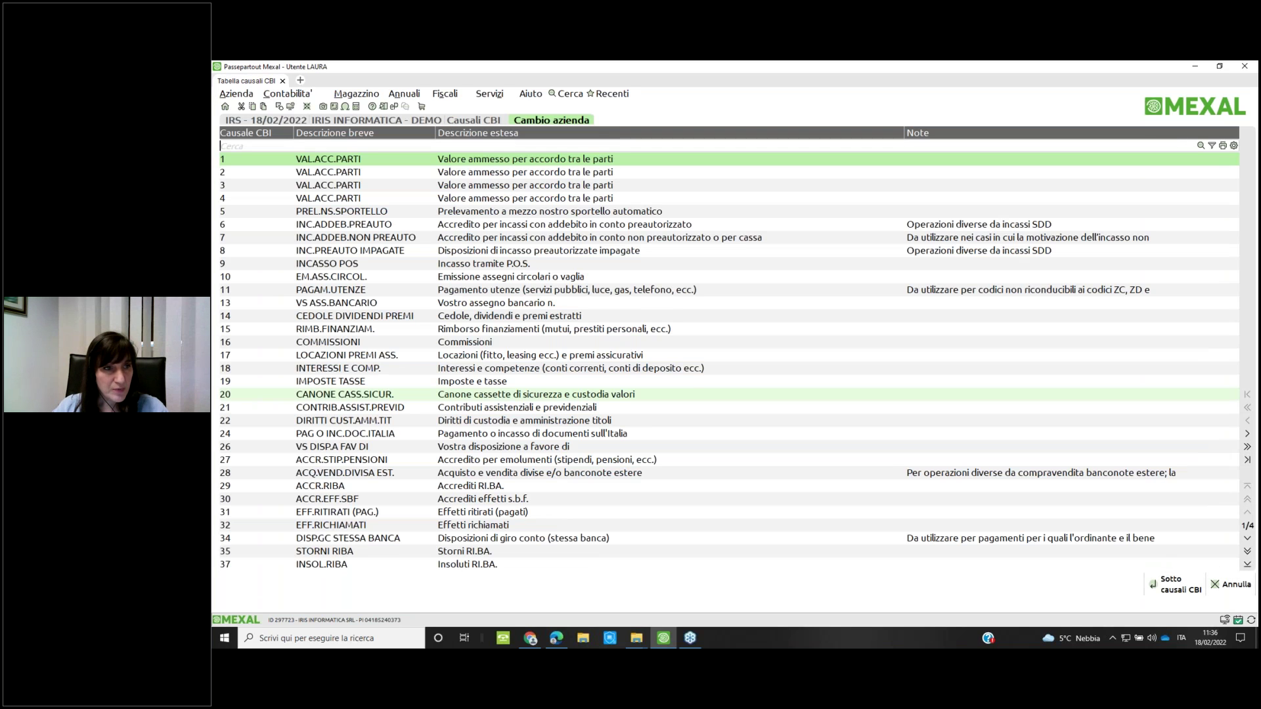
pyautogui.press('Down')
pyautogui.press('Down')
pyautogui.press('Down')
pyautogui.press('Down')
pyautogui.press('Down')
pyautogui.press('Down')
pyautogui.press('Down')
pyautogui.press('Down')
pyautogui.press('Down')
pyautogui.press('Down')
pyautogui.press('Down')
pyautogui.press('Down')
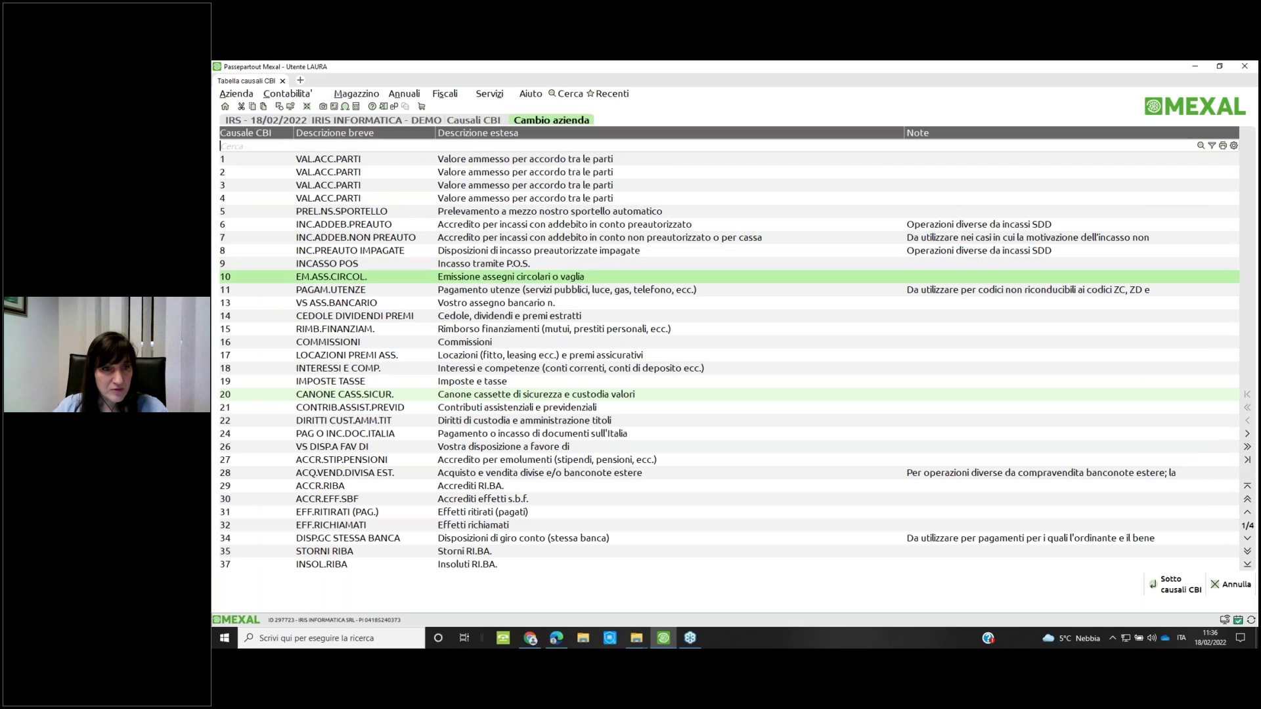
pyautogui.press('Down')
pyautogui.press('Down')
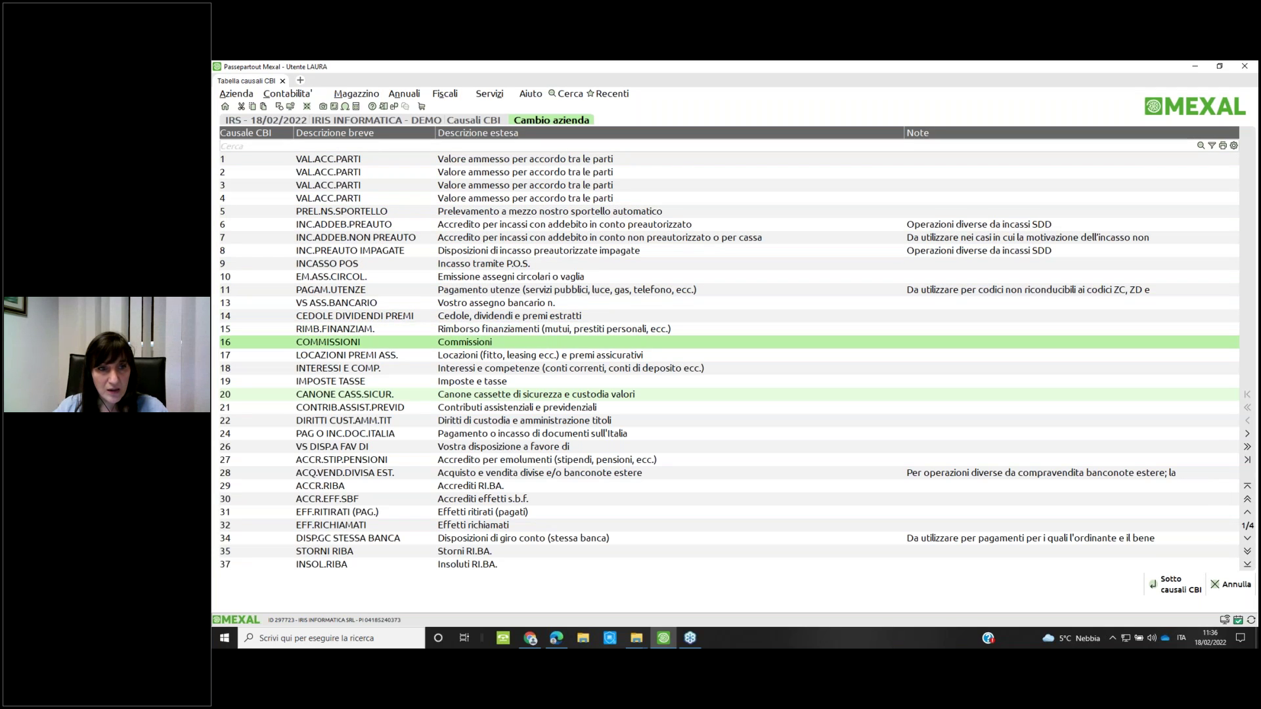
pyautogui.press('Return')
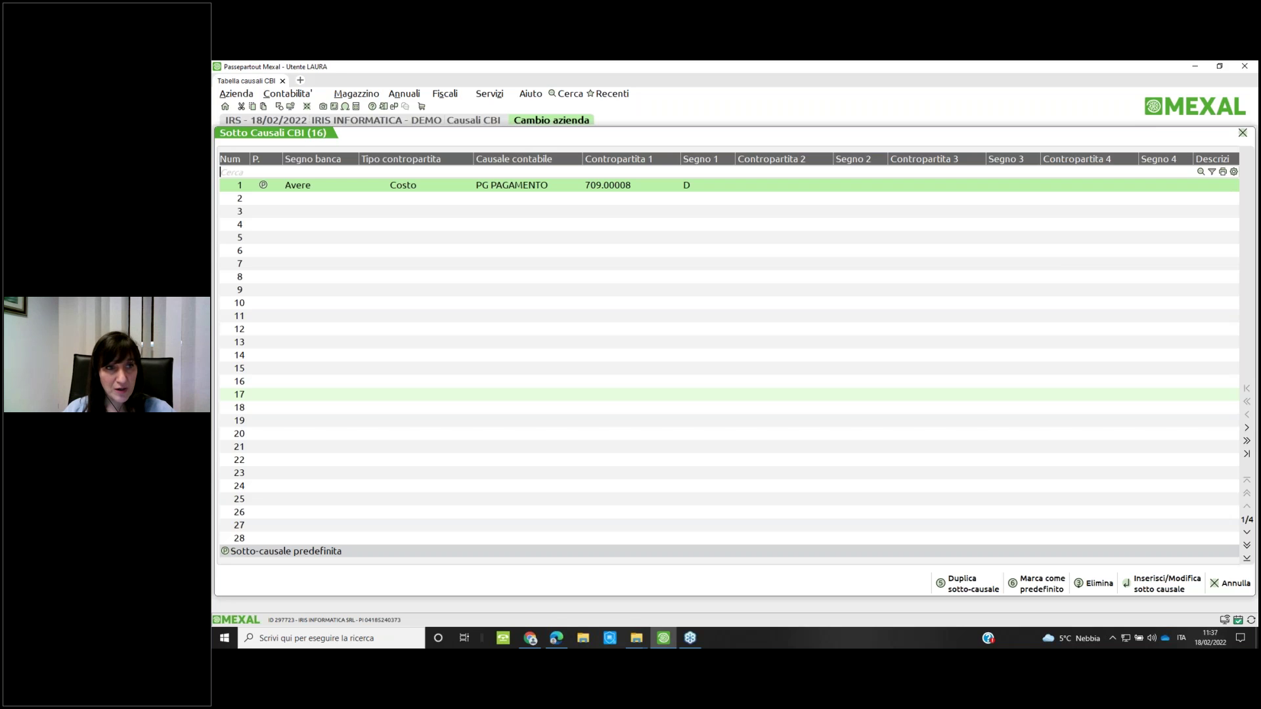
# Review sub-causal 1 of COMMISSIONI, then move down to empty row 21
pyautogui.press('Return')
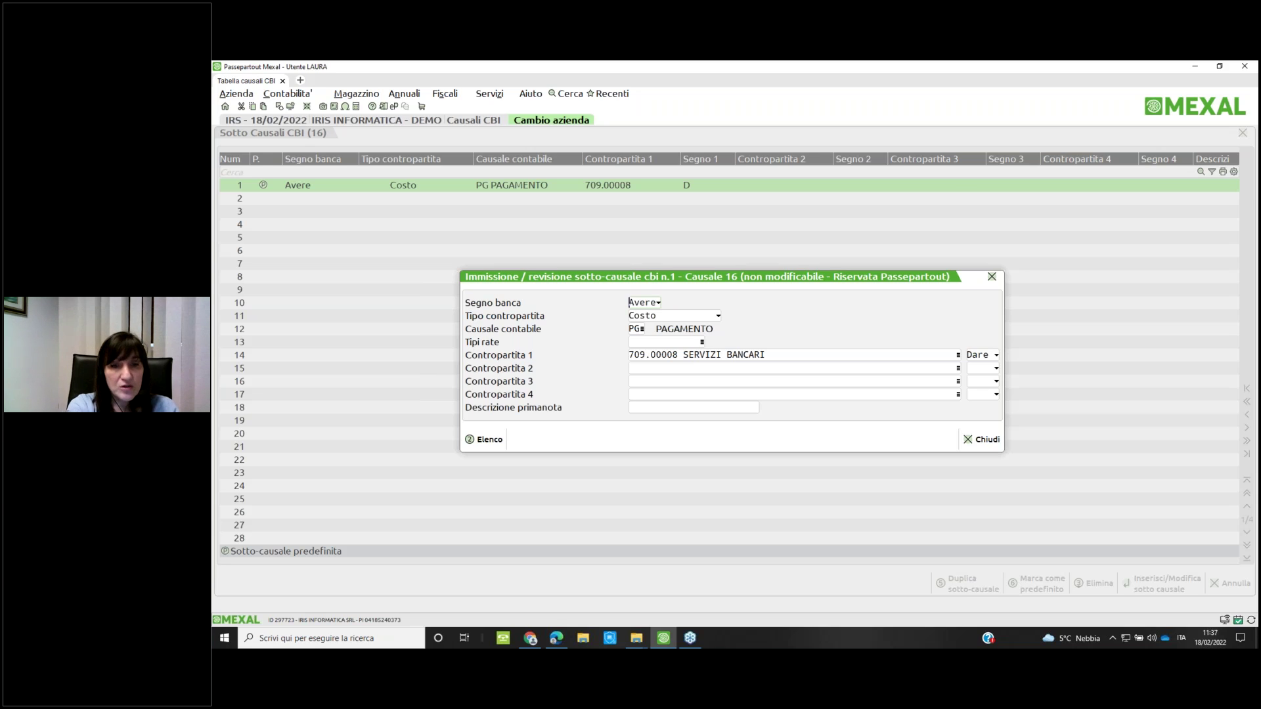
pyautogui.press('Escape')
pyautogui.press('Down')
pyautogui.press('Down')
pyautogui.press('Down')
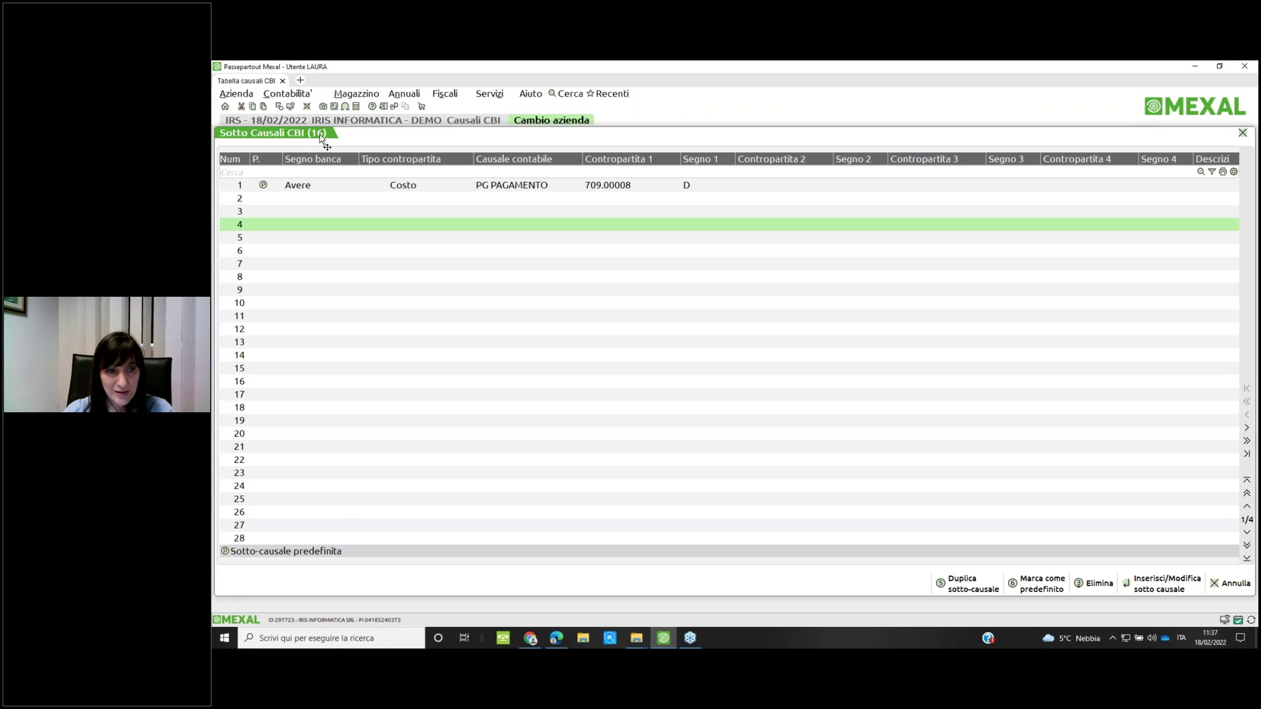
pyautogui.press('Down')
pyautogui.press('Down')
pyautogui.press('Down')
pyautogui.press('Down')
pyautogui.press('Down')
pyautogui.press('Down')
pyautogui.press('Down')
pyautogui.press('Down')
pyautogui.press('Down')
pyautogui.press('Down')
pyautogui.press('Down')
pyautogui.press('Down')
pyautogui.press('Down')
pyautogui.press('Down')
pyautogui.press('Down')
pyautogui.press('Down')
pyautogui.press('Down')
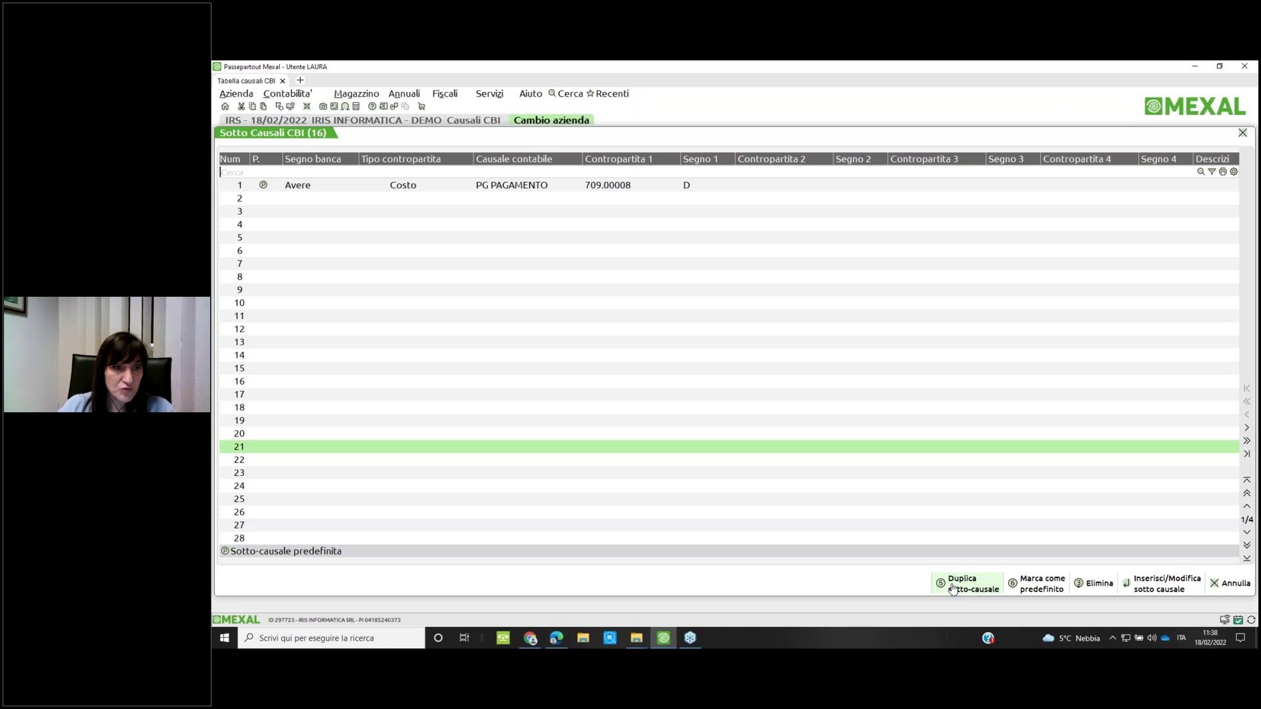
# Duplicate sub-causale 1 of causale 16 into new sub-causale 21
pyautogui.click(962, 583)
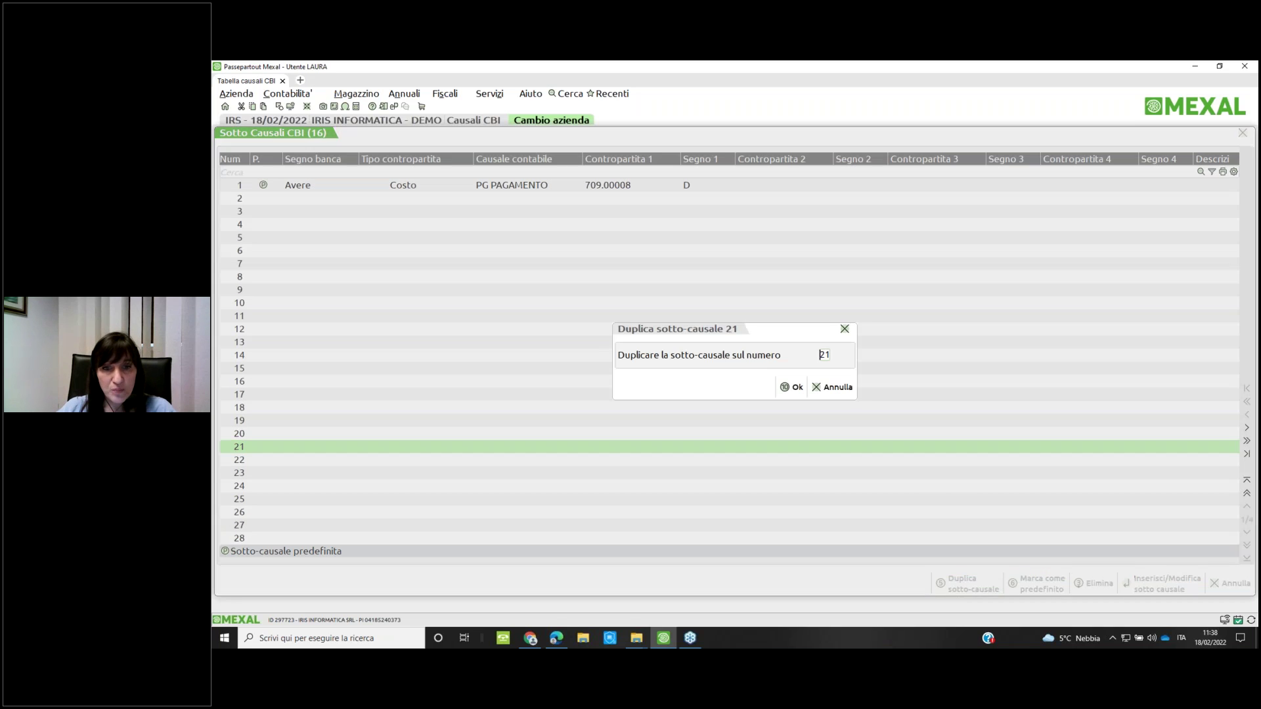
pyautogui.write('1')
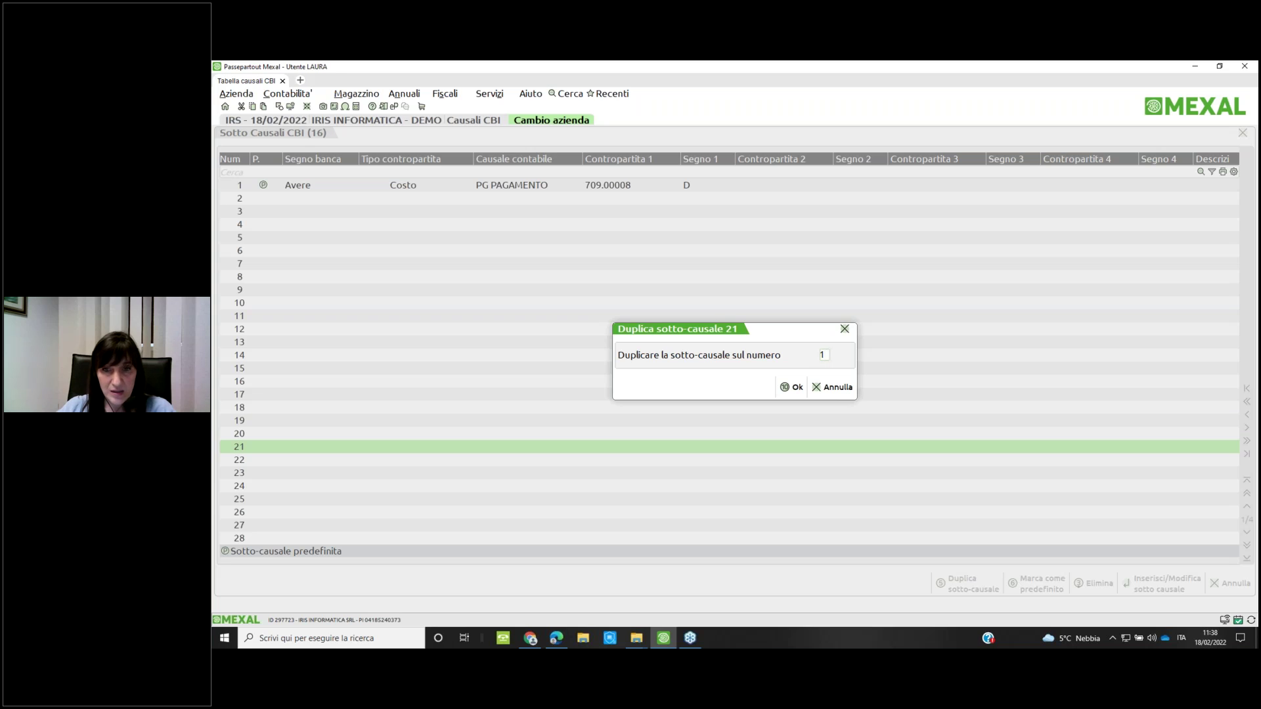
pyautogui.press('Return')
pyautogui.press('Return')
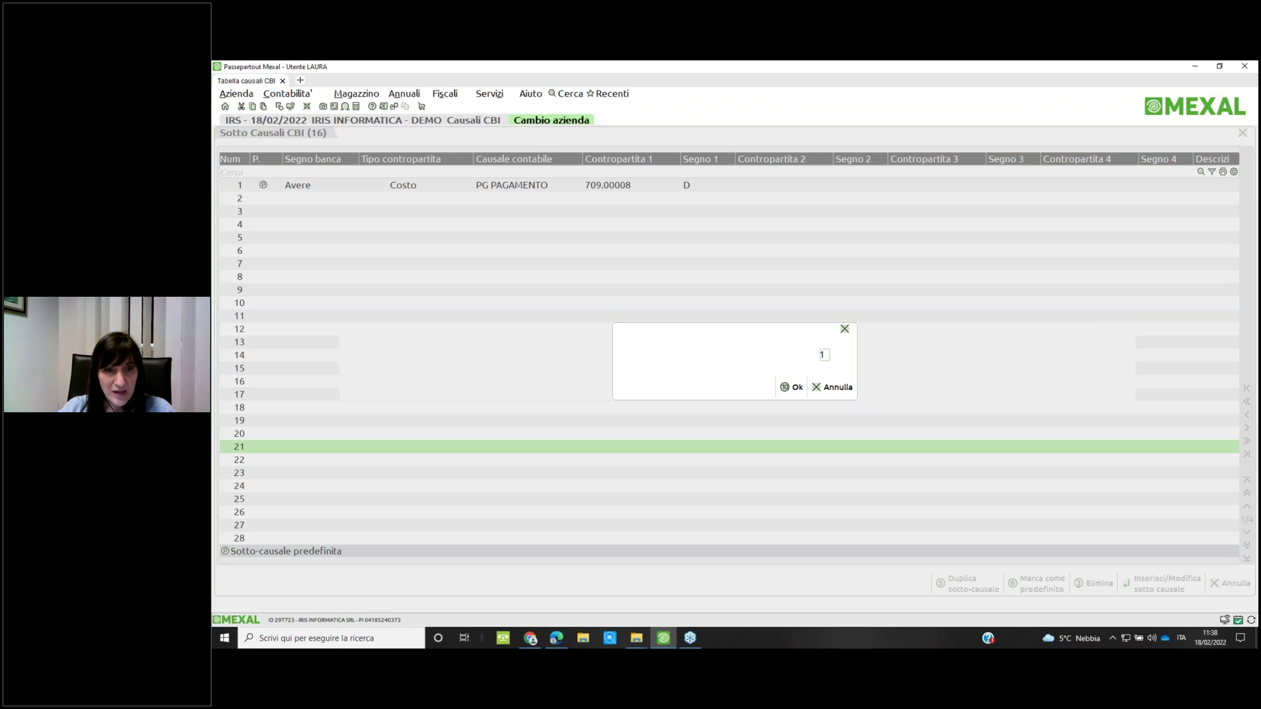
pyautogui.press('Return')
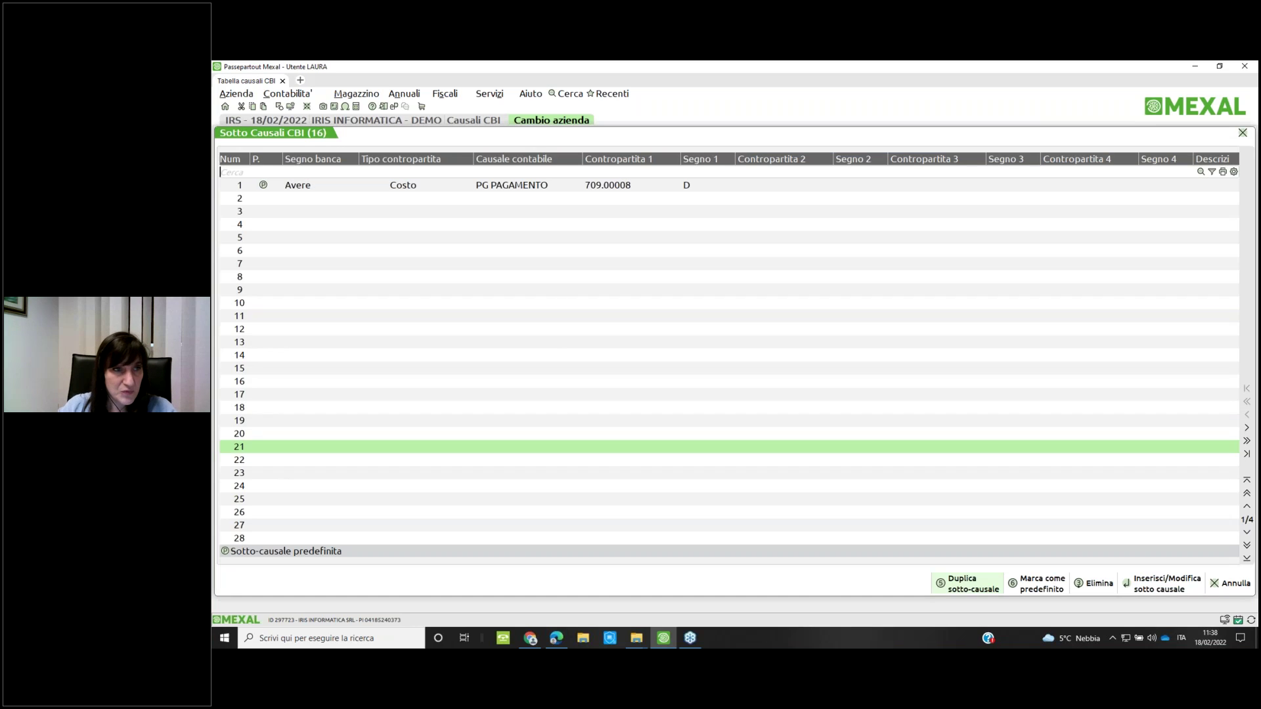
pyautogui.press('Up')
pyautogui.press('Up')
pyautogui.press('Up')
pyautogui.press('Up')
pyautogui.press('Up')
pyautogui.press('Up')
pyautogui.press('Up')
pyautogui.press('Up')
pyautogui.press('Up')
pyautogui.press('Up')
pyautogui.press('Up')
pyautogui.press('Up')
pyautogui.press('Up')
pyautogui.press('Up')
pyautogui.press('Up')
pyautogui.press('Up')
pyautogui.press('Up')
pyautogui.press('Up')
pyautogui.press('Up')
pyautogui.press('Up')
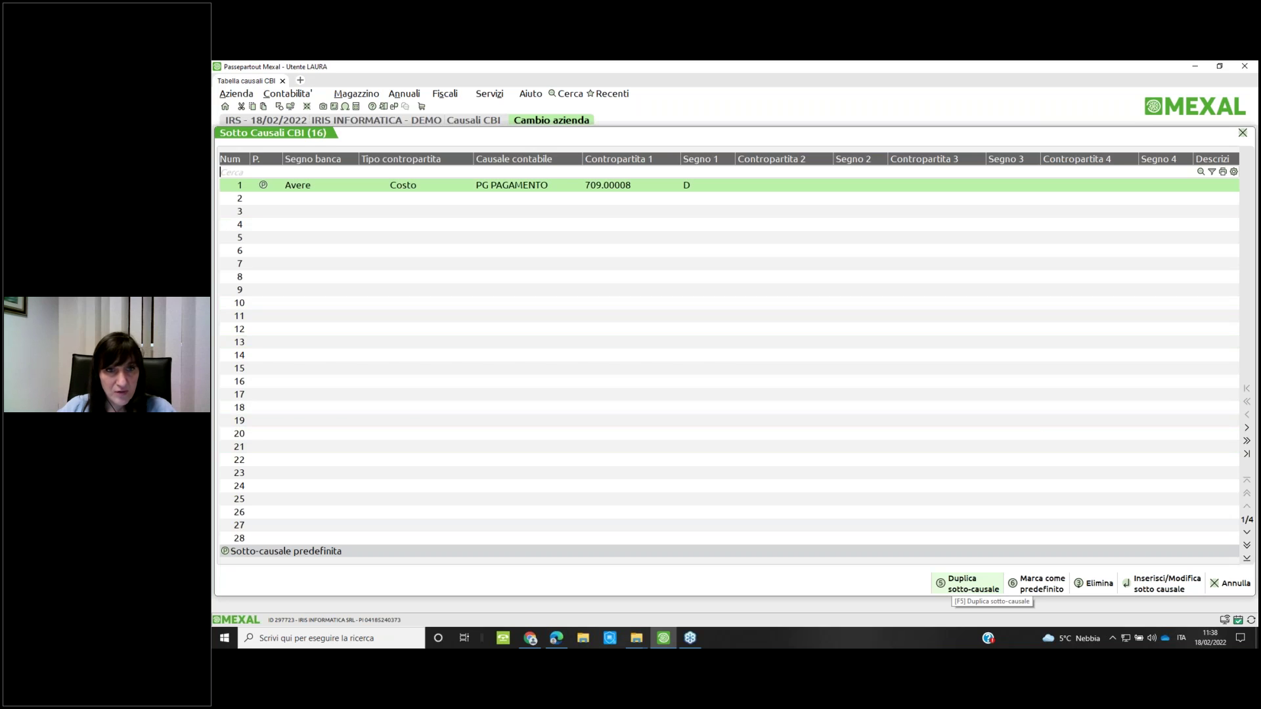
pyautogui.click(965, 583)
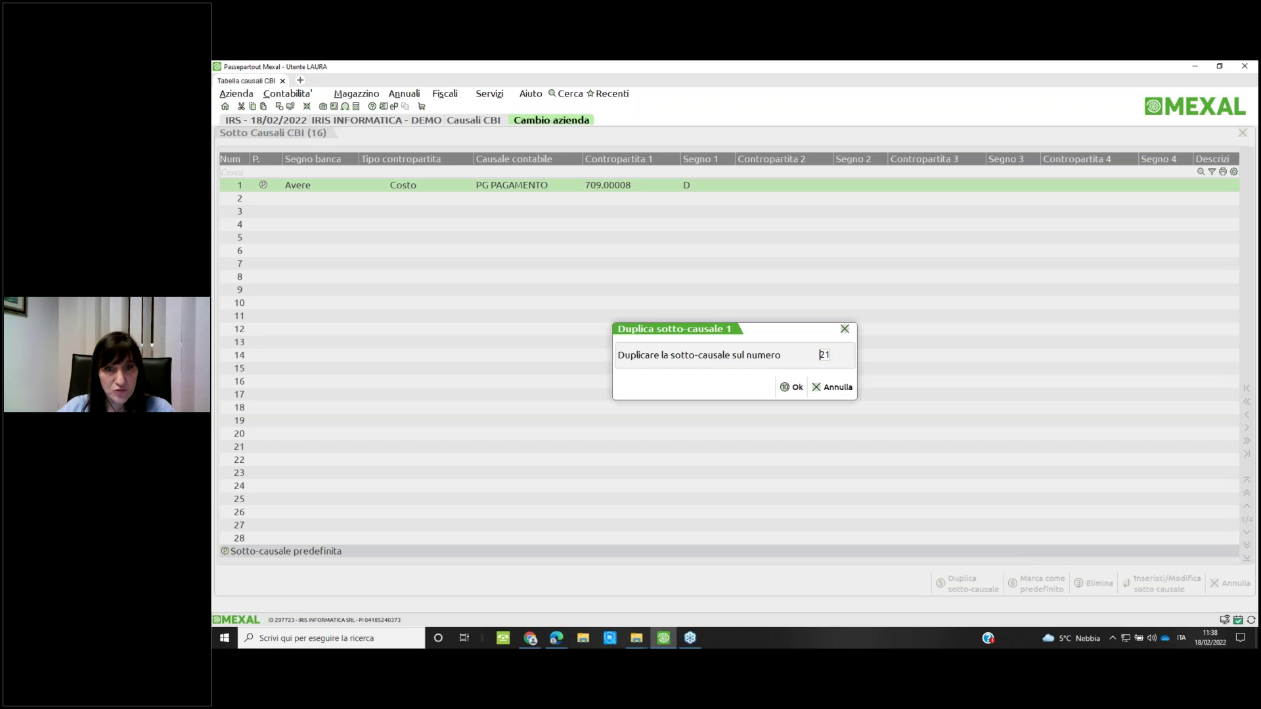
pyautogui.press('Return')
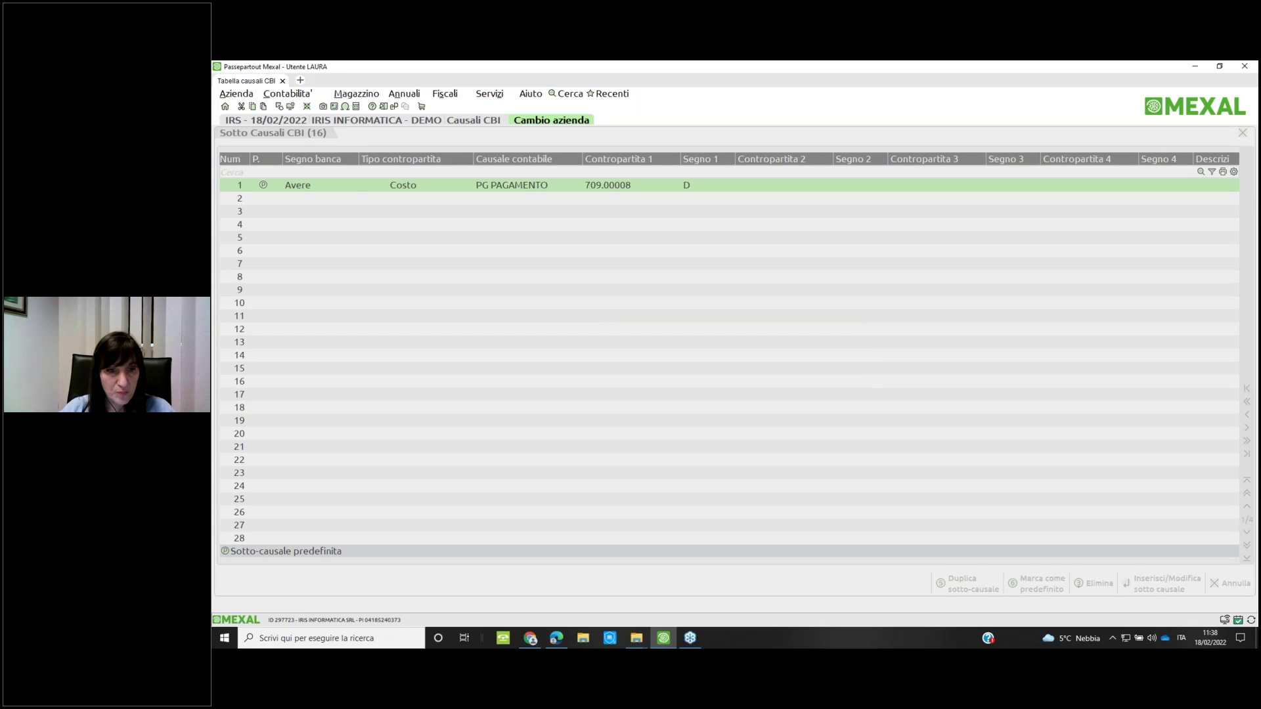
# Open the new sub-causale 21 for editing
pyautogui.click(591, 224)
pyautogui.press('Down')
pyautogui.press('Down')
pyautogui.press('Down')
pyautogui.press('Down')
pyautogui.press('Down')
pyautogui.press('Down')
pyautogui.press('Down')
pyautogui.press('Down')
pyautogui.press('Down')
pyautogui.press('Down')
pyautogui.press('Down')
pyautogui.press('Down')
pyautogui.press('Down')
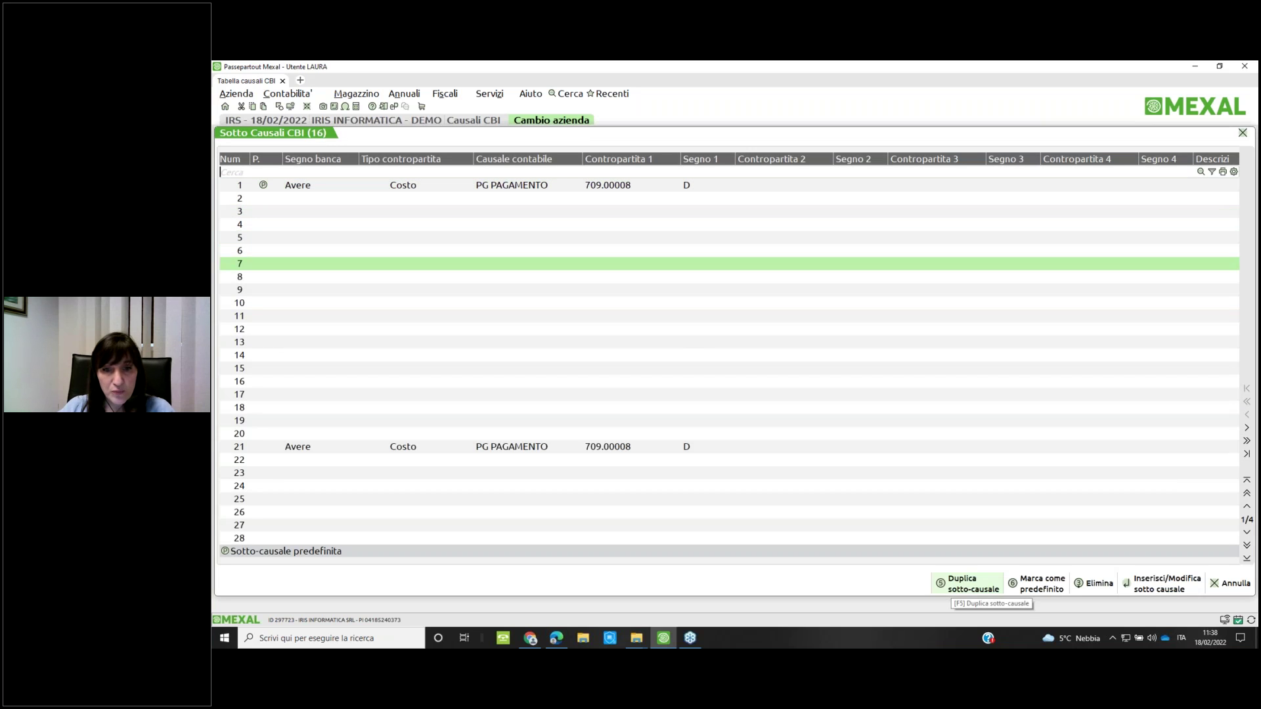
pyautogui.press('Down')
pyautogui.press('Down')
pyautogui.press('Down')
pyautogui.press('Down')
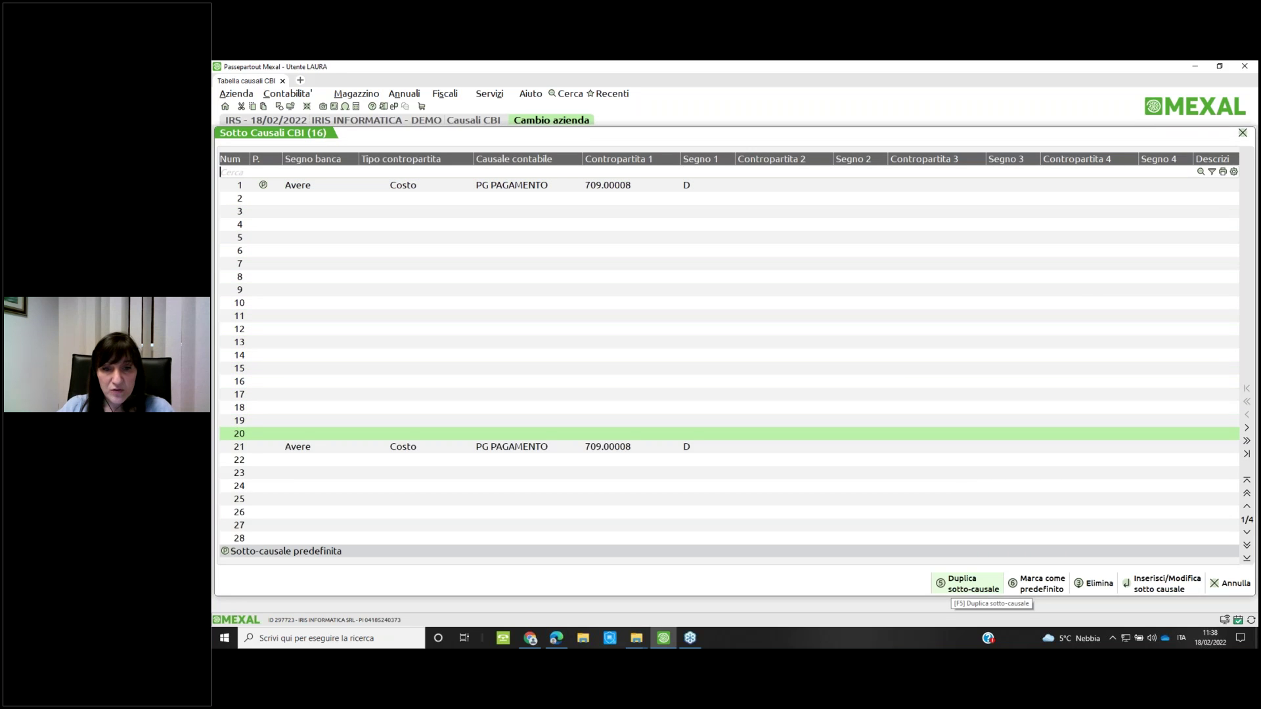
pyautogui.press('Return')
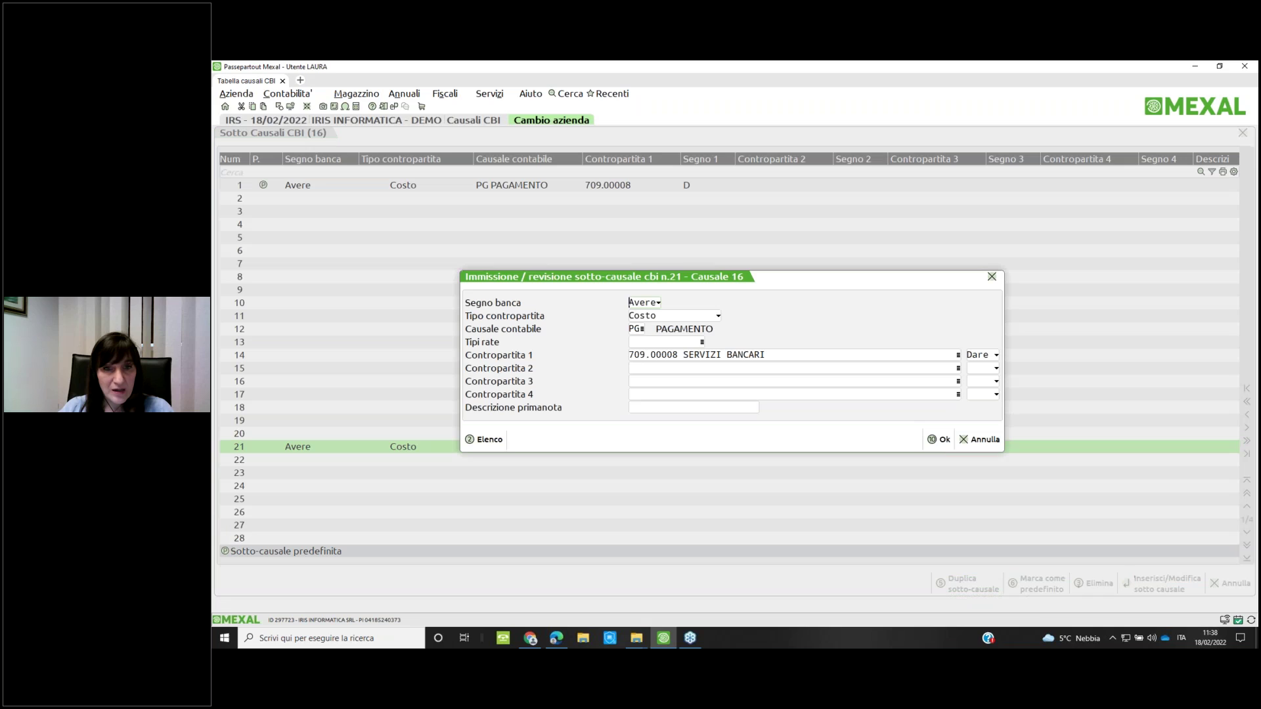
# Review sub-causale 21's counter-account fields and save it unchanged with F10
pyautogui.click(629, 355)
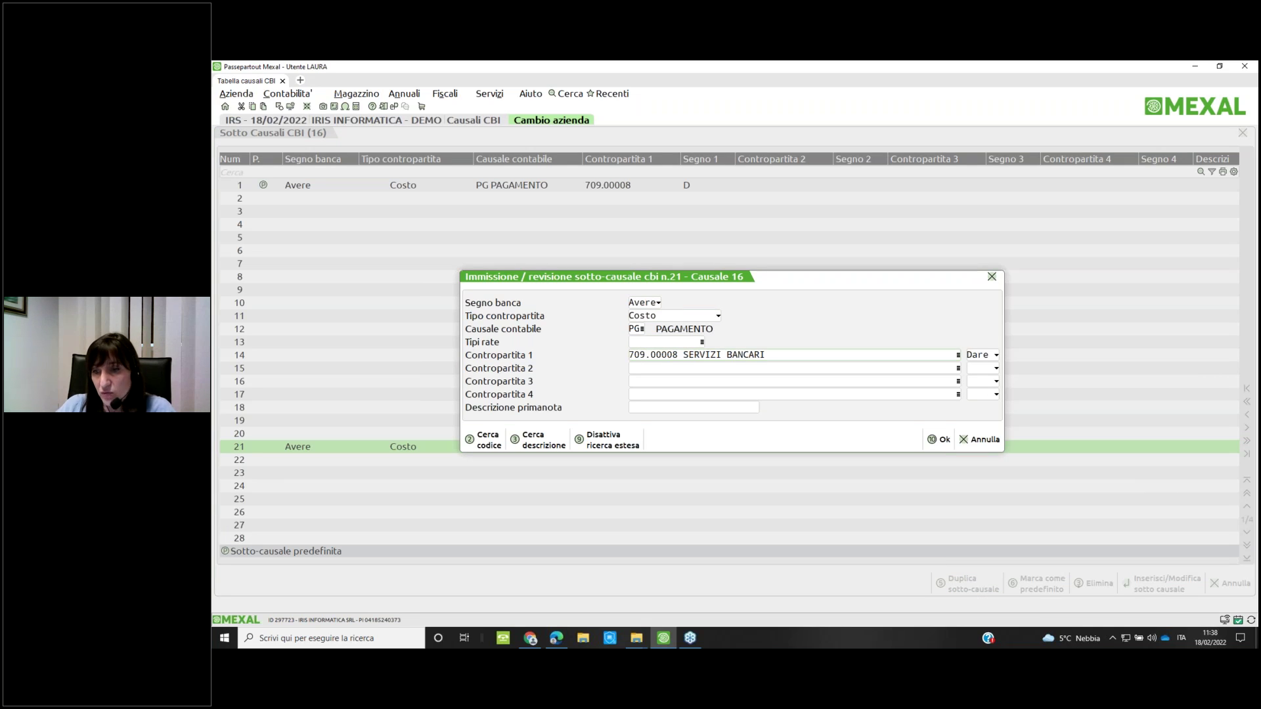
pyautogui.click(968, 381)
pyautogui.hotkey('shift', 'Tab')
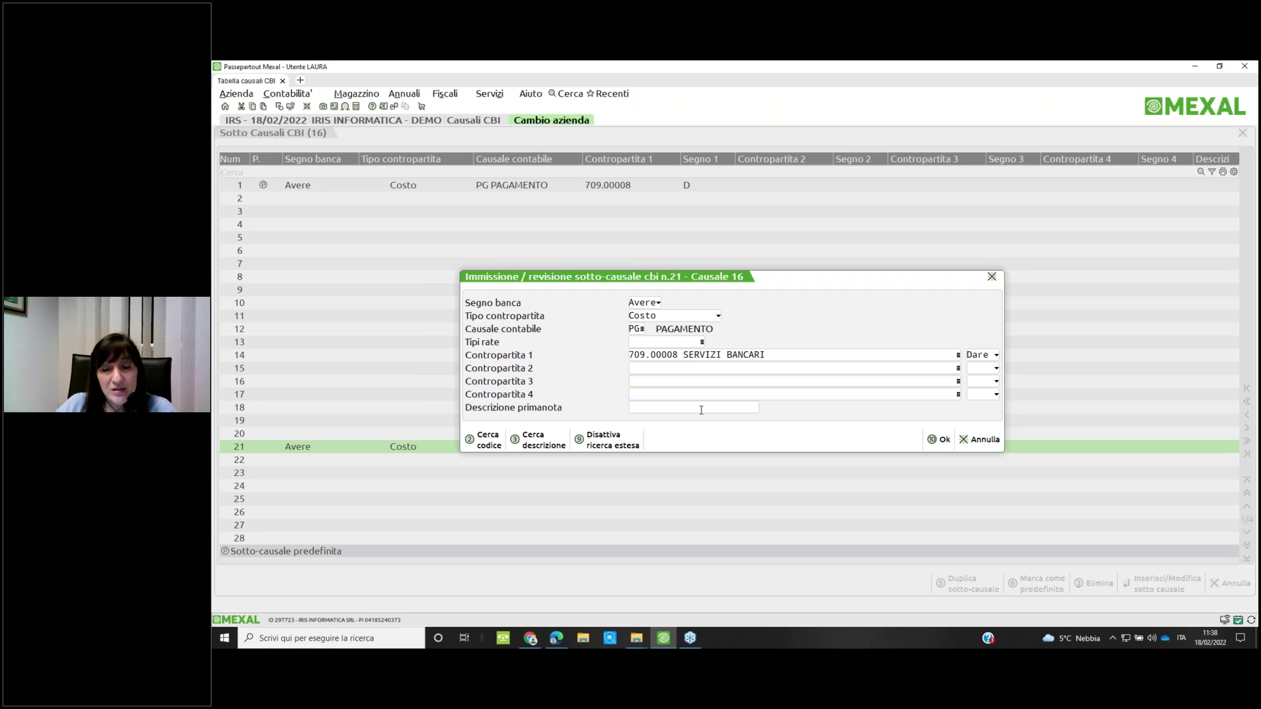
pyautogui.press('F10')
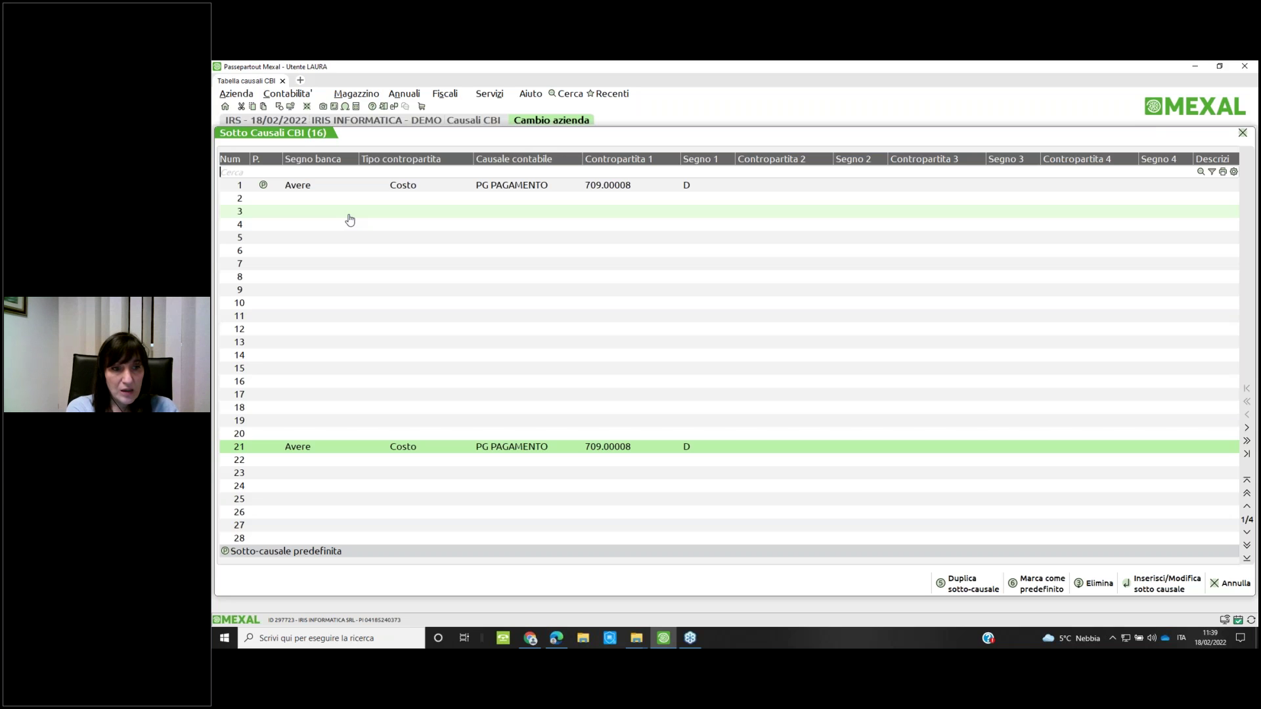
# Recheck causale 16's sub-causals, then exit the CBI causali table to Riconciliazione bancaria
pyautogui.press('Escape')
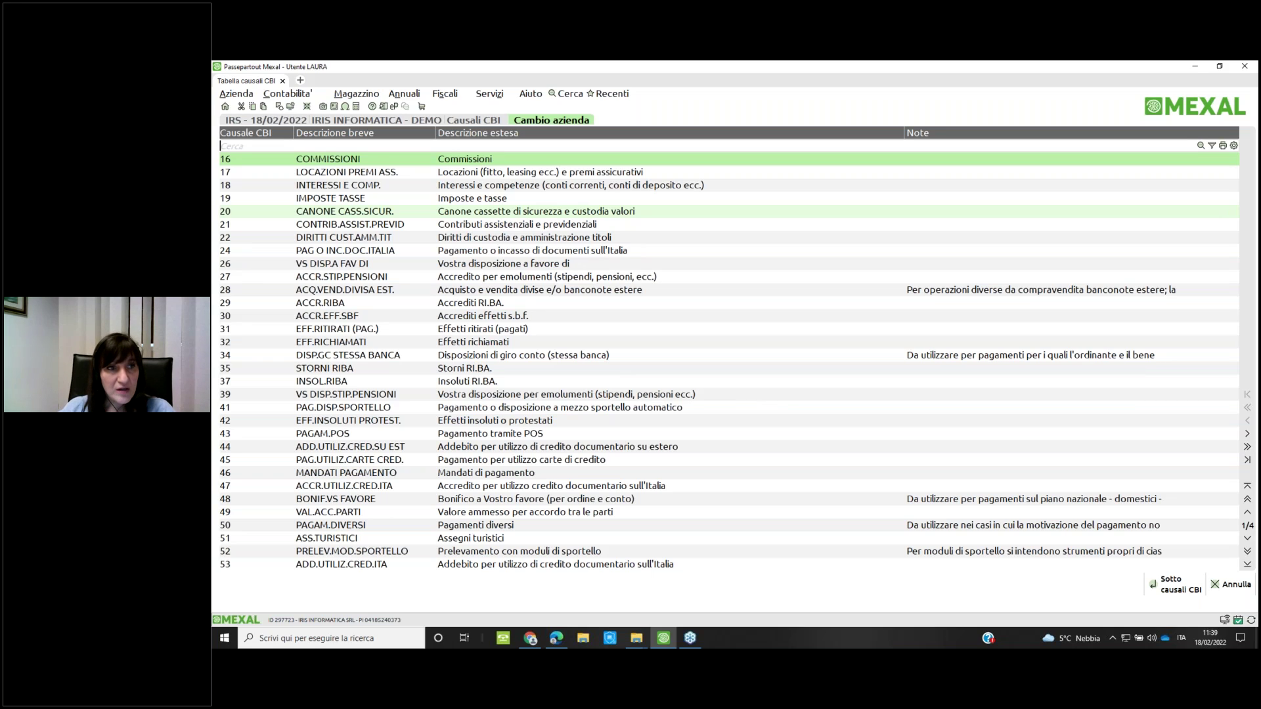
pyautogui.press('Return')
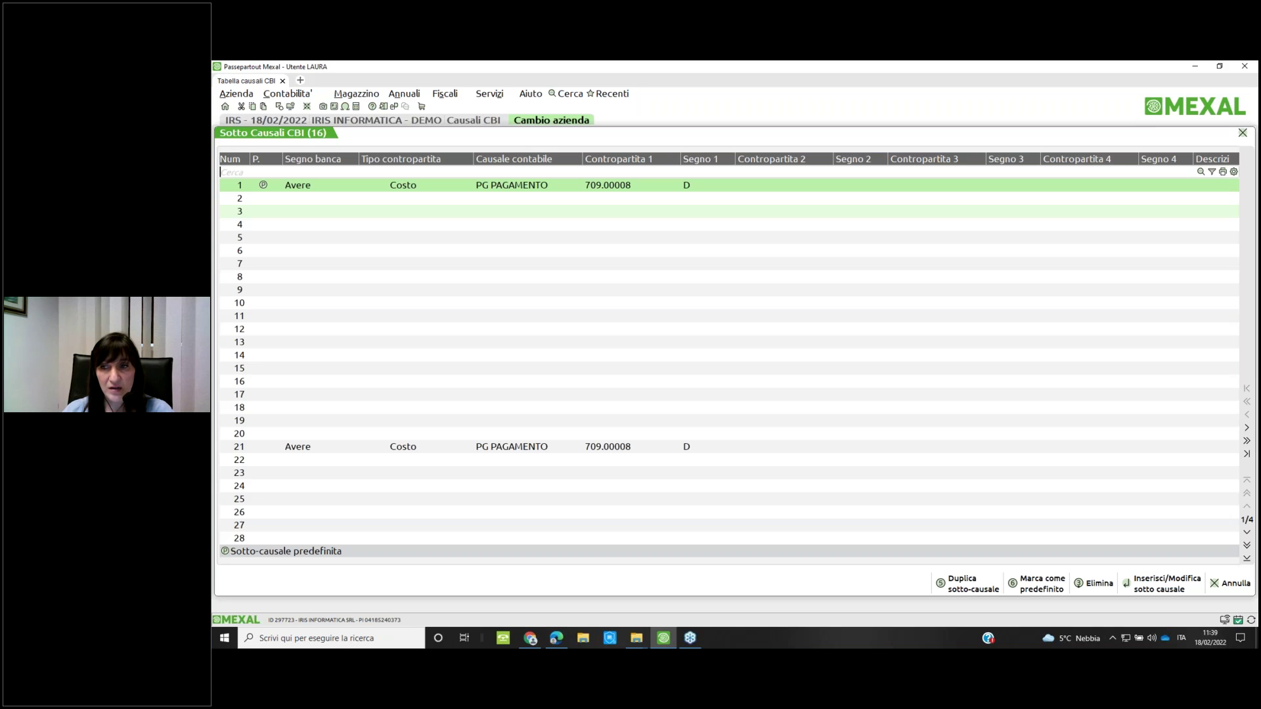
pyautogui.press('Escape')
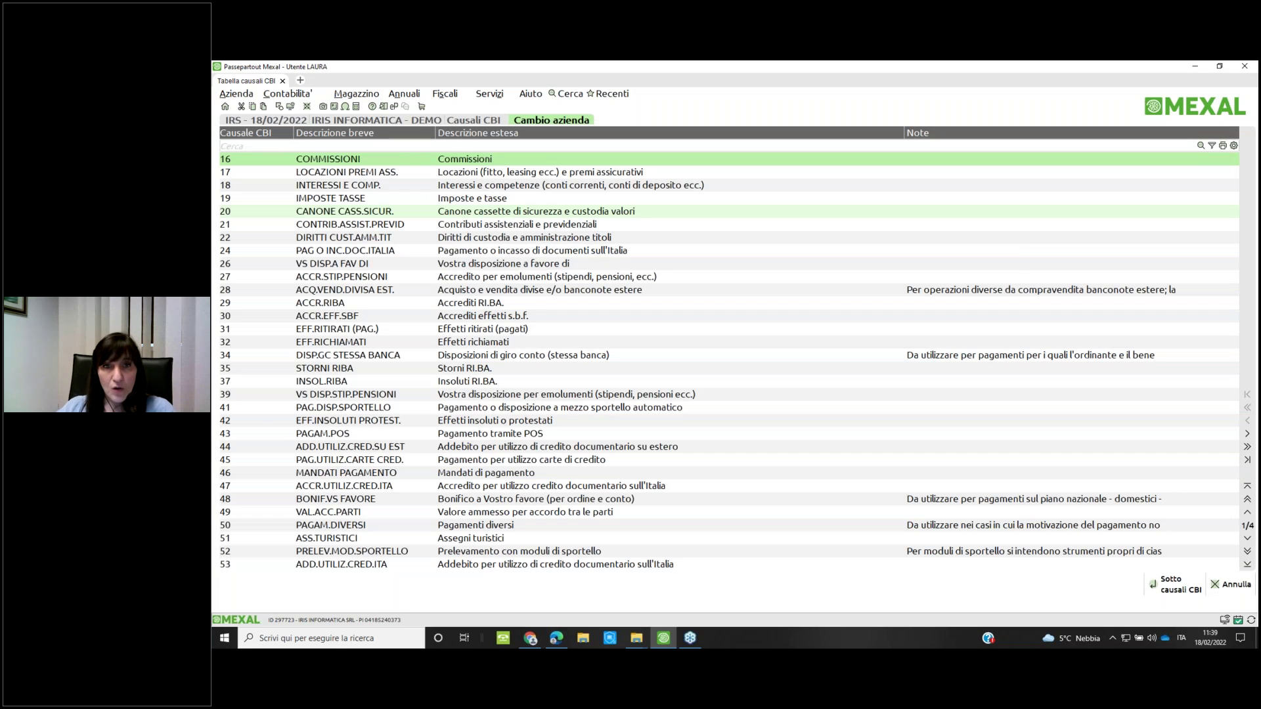
pyautogui.press('Escape')
pyautogui.press('Up')
# Open Riconciliazione and select the CREDITO EMILIANO SPA bank, account 202.01024
pyautogui.press('Return')
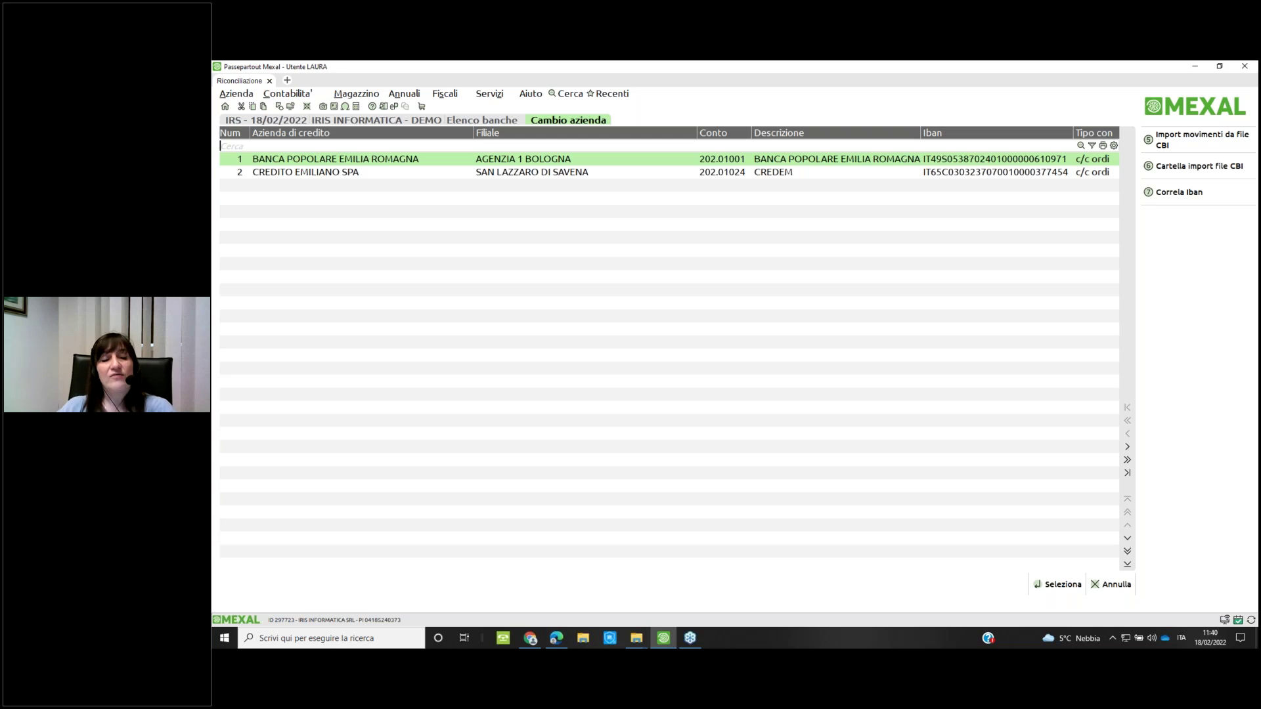
pyautogui.click(305, 173)
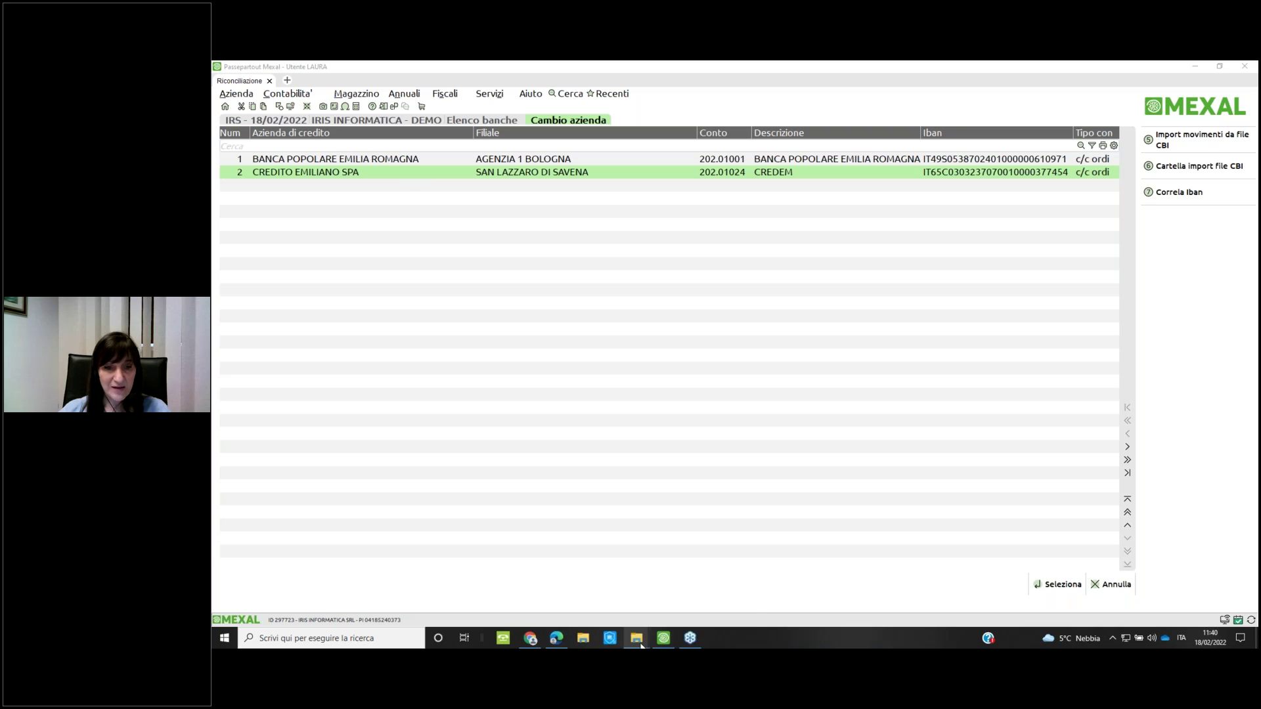
# Check the CBI files in the riconciliazione folder, then return to Mexal's bank list
pyautogui.moveTo(640, 645)
pyautogui.click(594, 579)
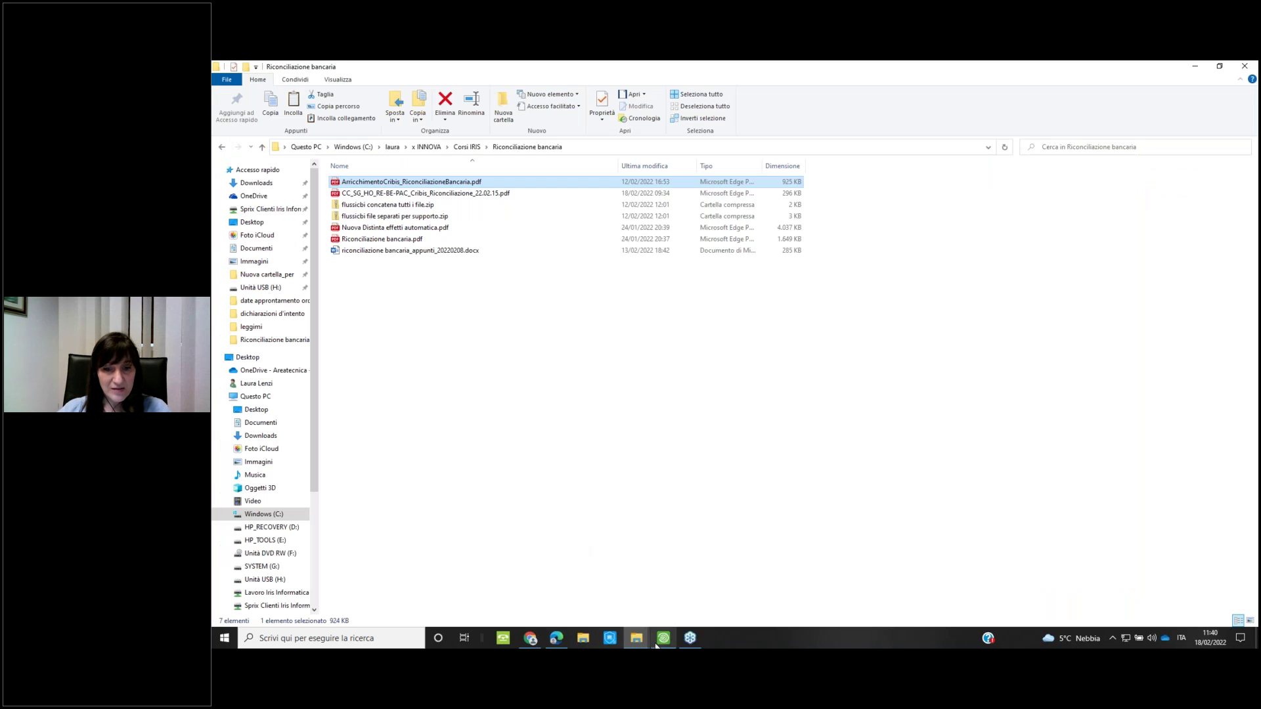
pyautogui.click(699, 588)
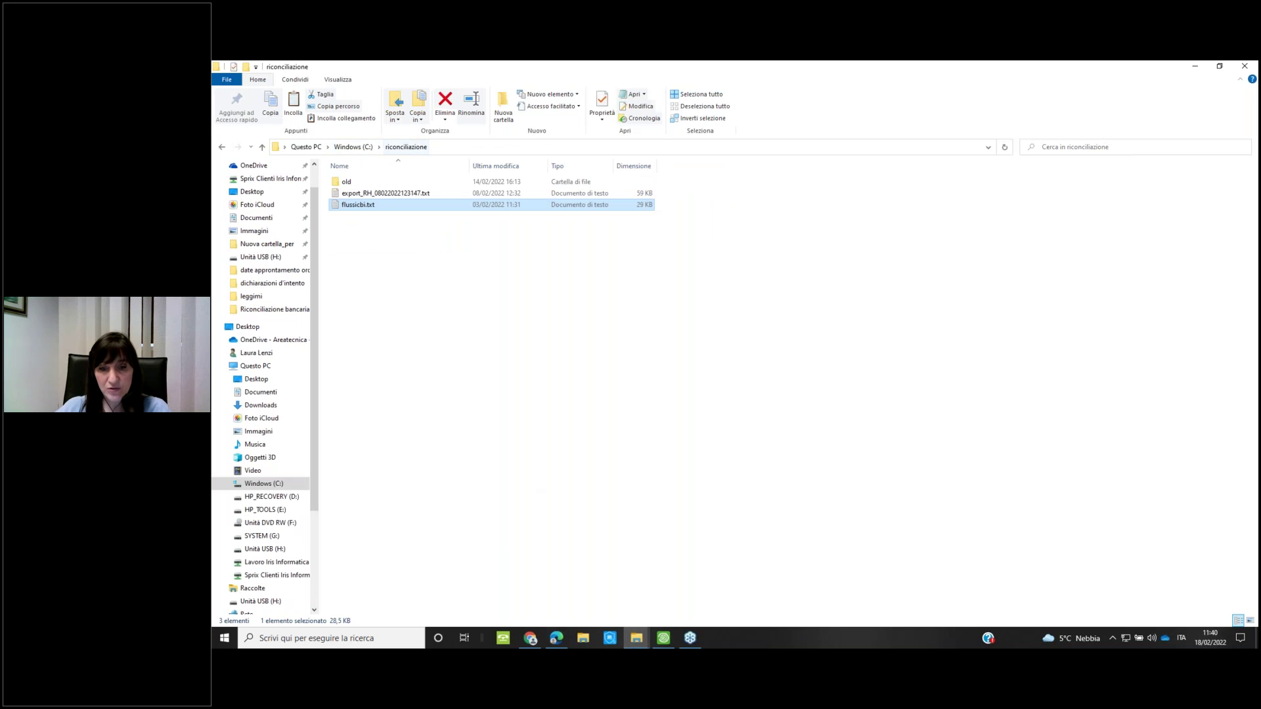
pyautogui.click(662, 641)
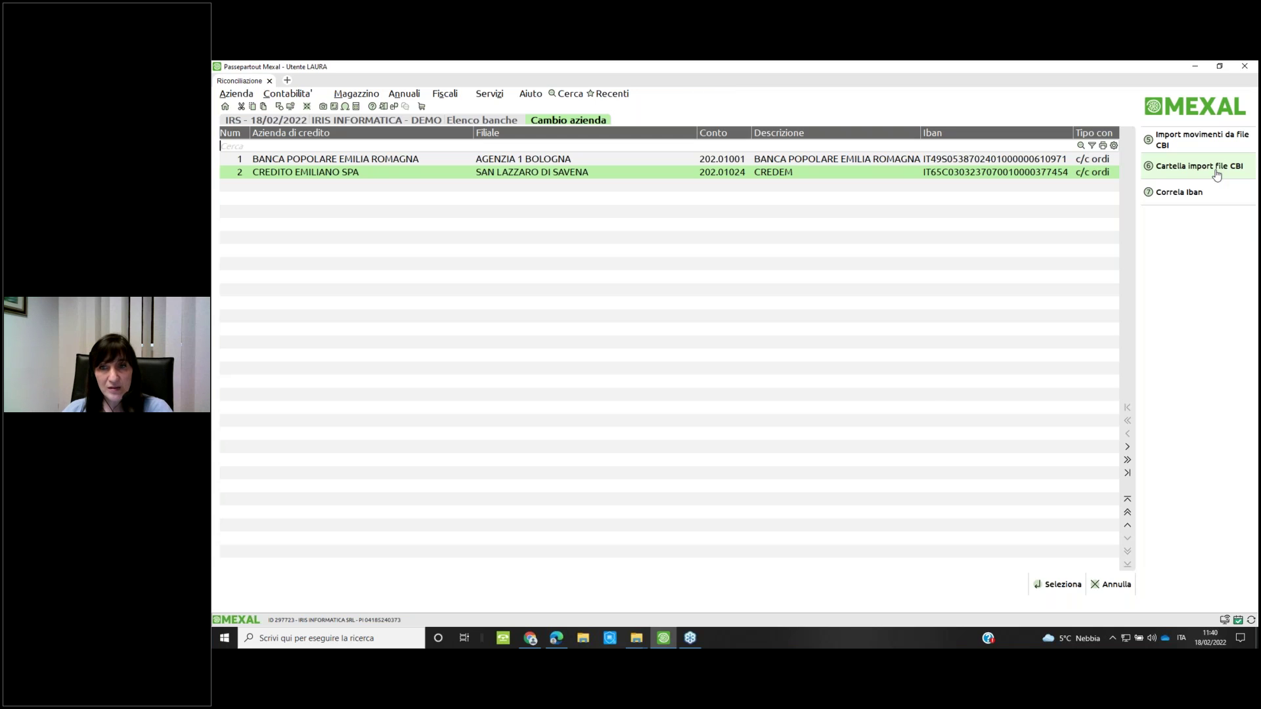
pyautogui.click(1216, 172)
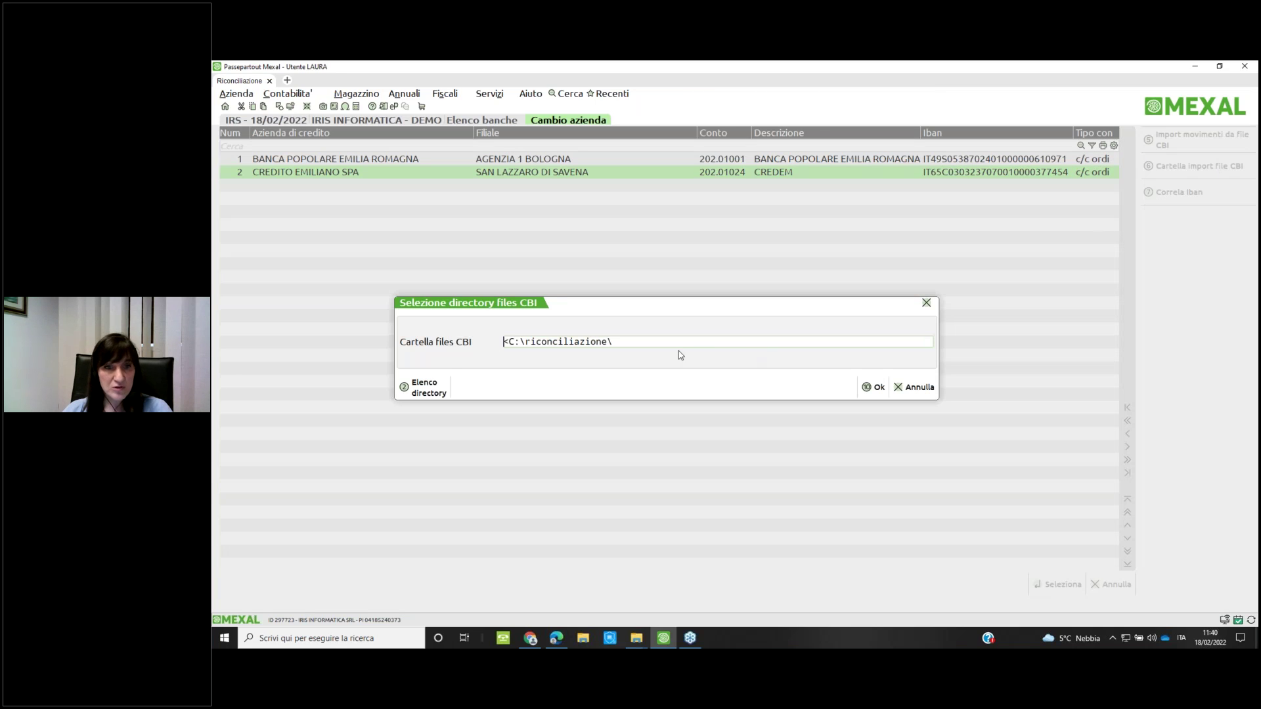
pyautogui.click(913, 389)
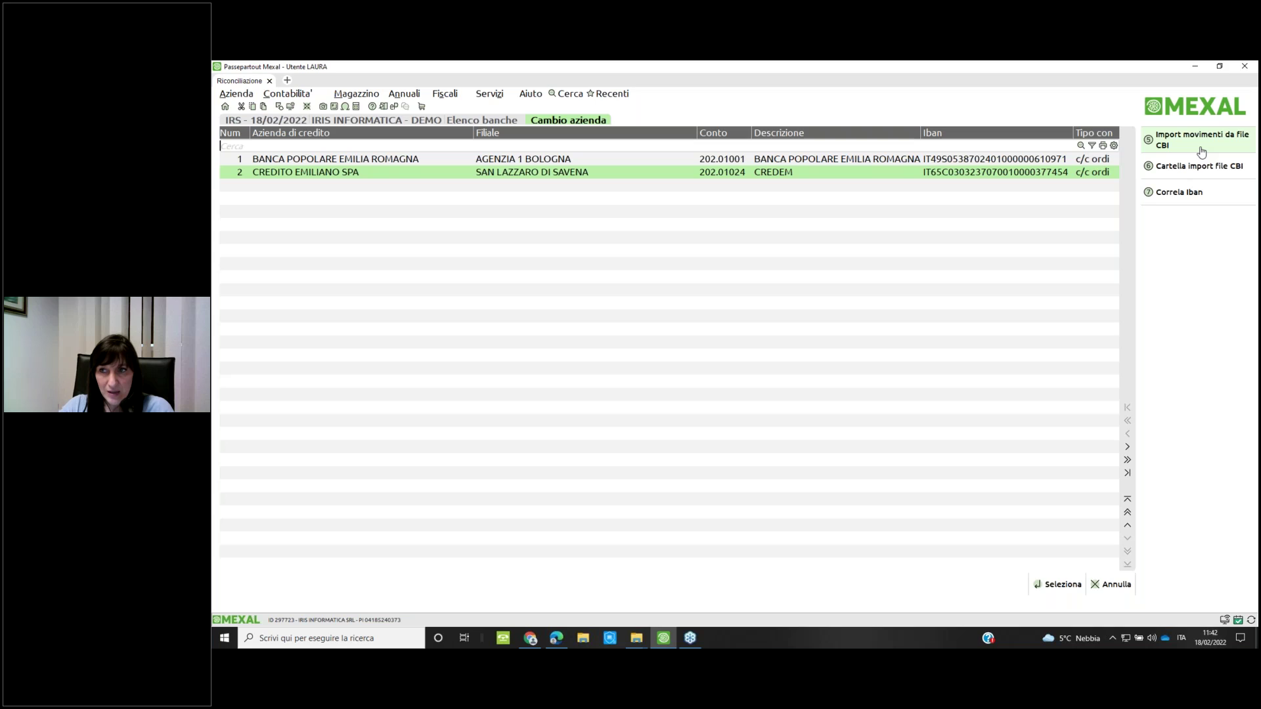
# Import both CBI files (0 movements imported) and review the 157 rejected as already present
pyautogui.click(1201, 151)
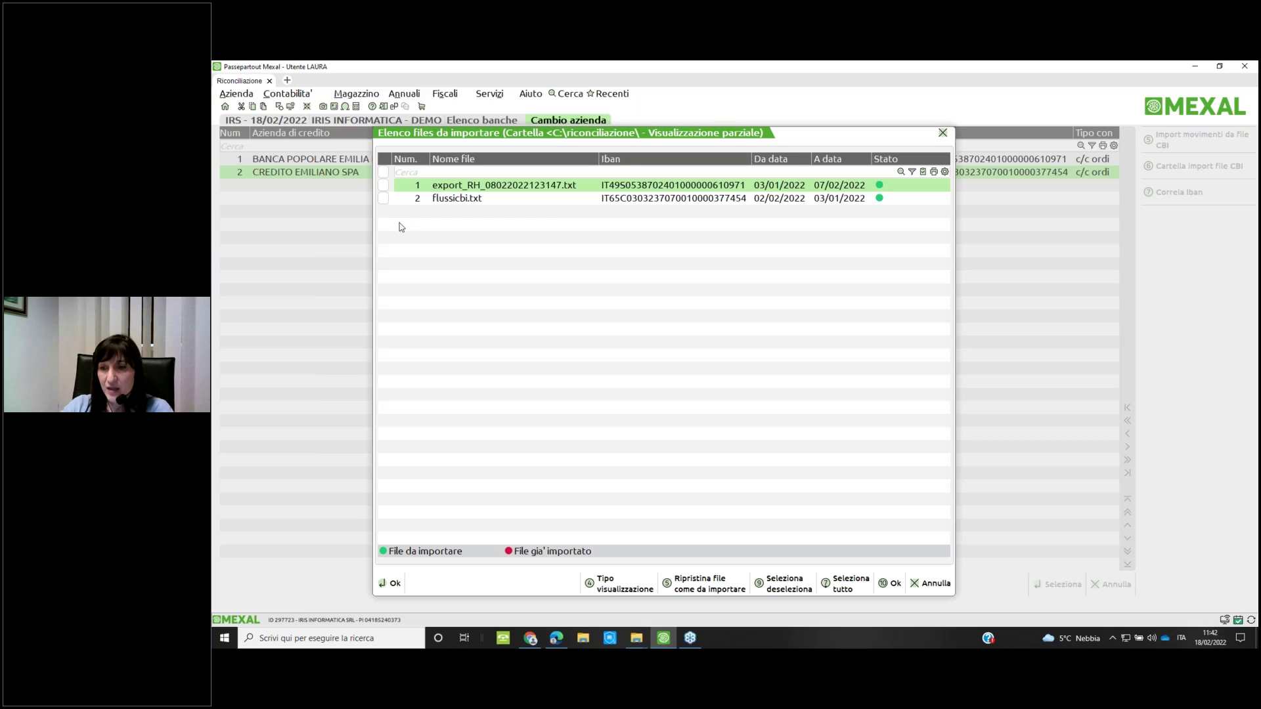
pyautogui.click(383, 172)
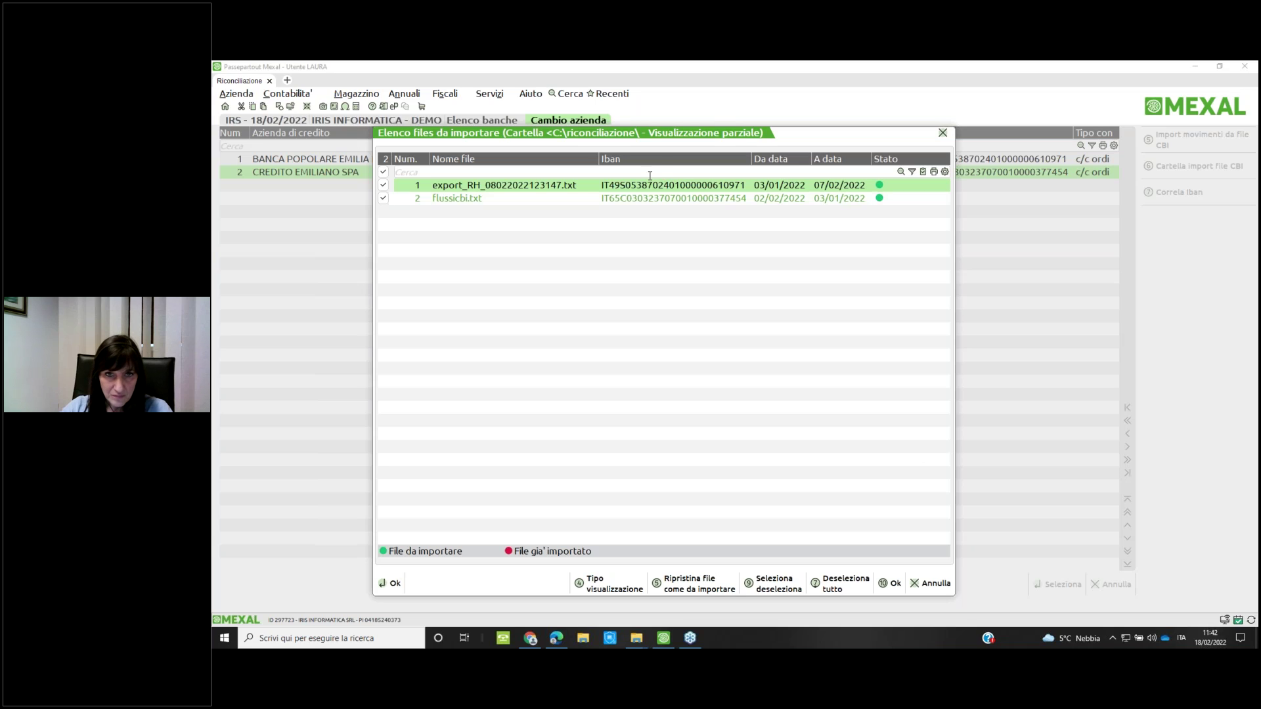
pyautogui.click(891, 587)
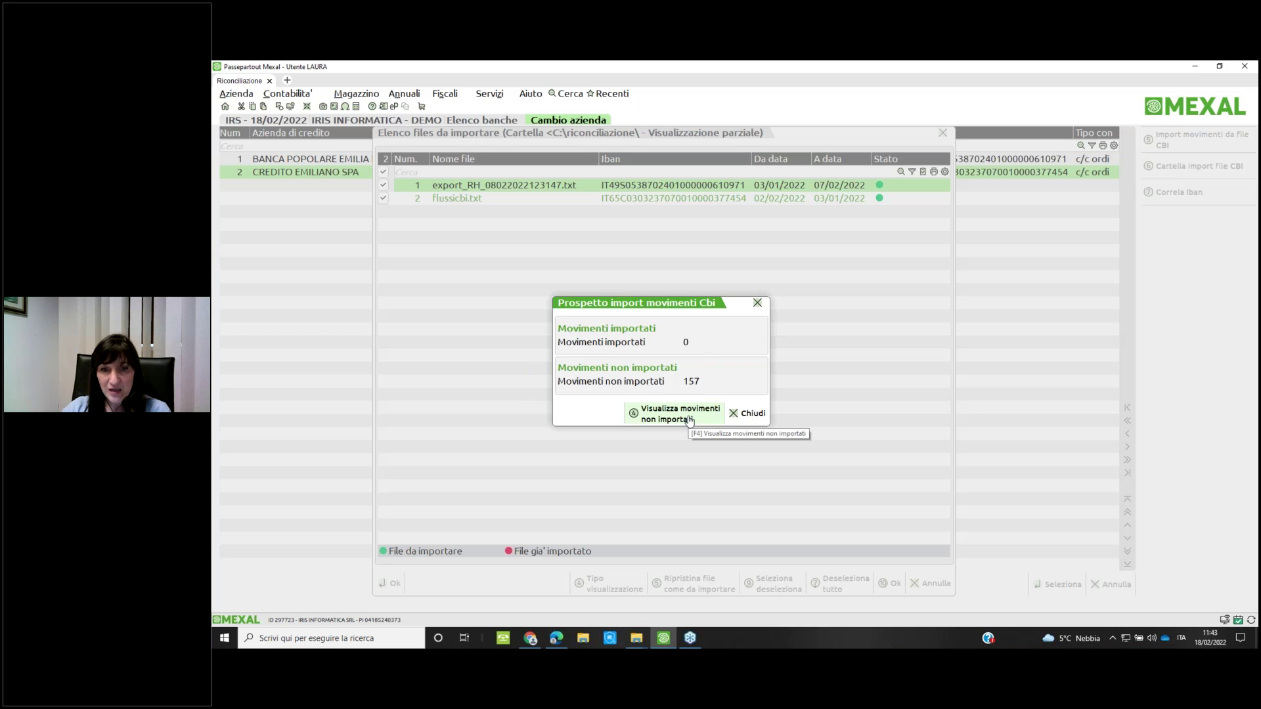
pyautogui.click(689, 420)
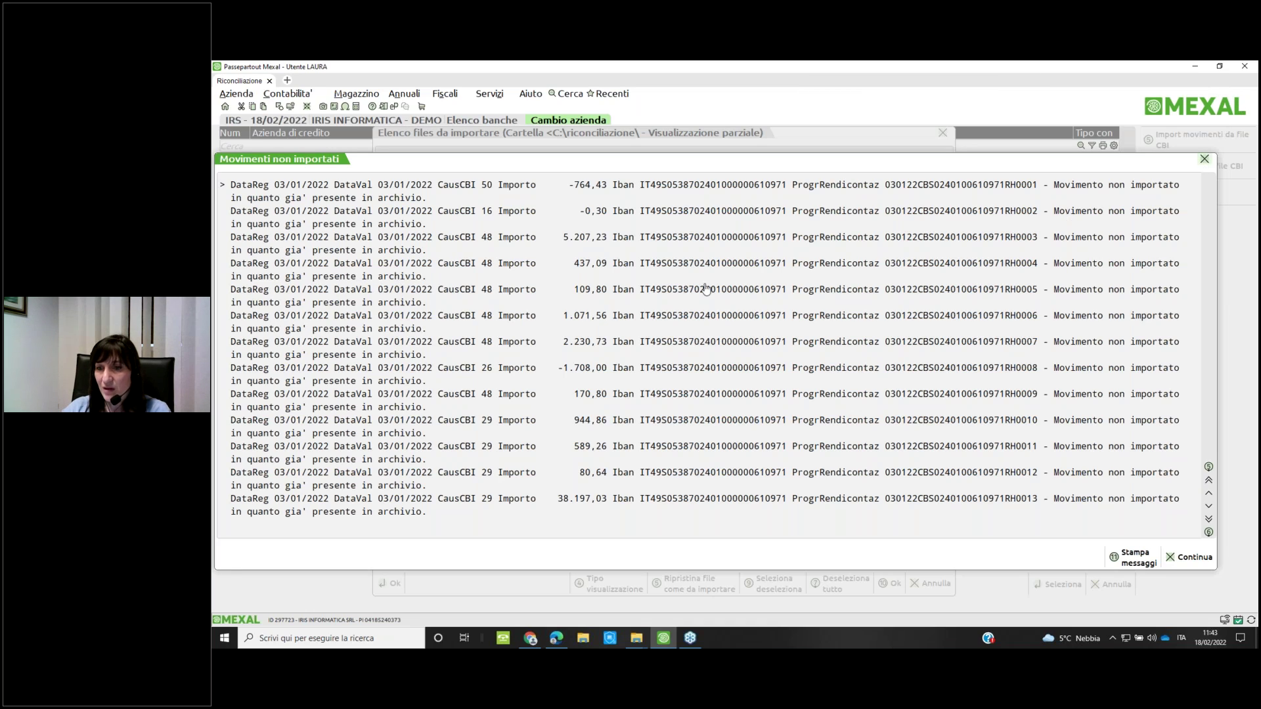
pyautogui.press('Escape')
# Close the import lists and open the BANCA POPOLARE EMILIA ROMAGNA movements to reconcile
pyautogui.click(757, 386)
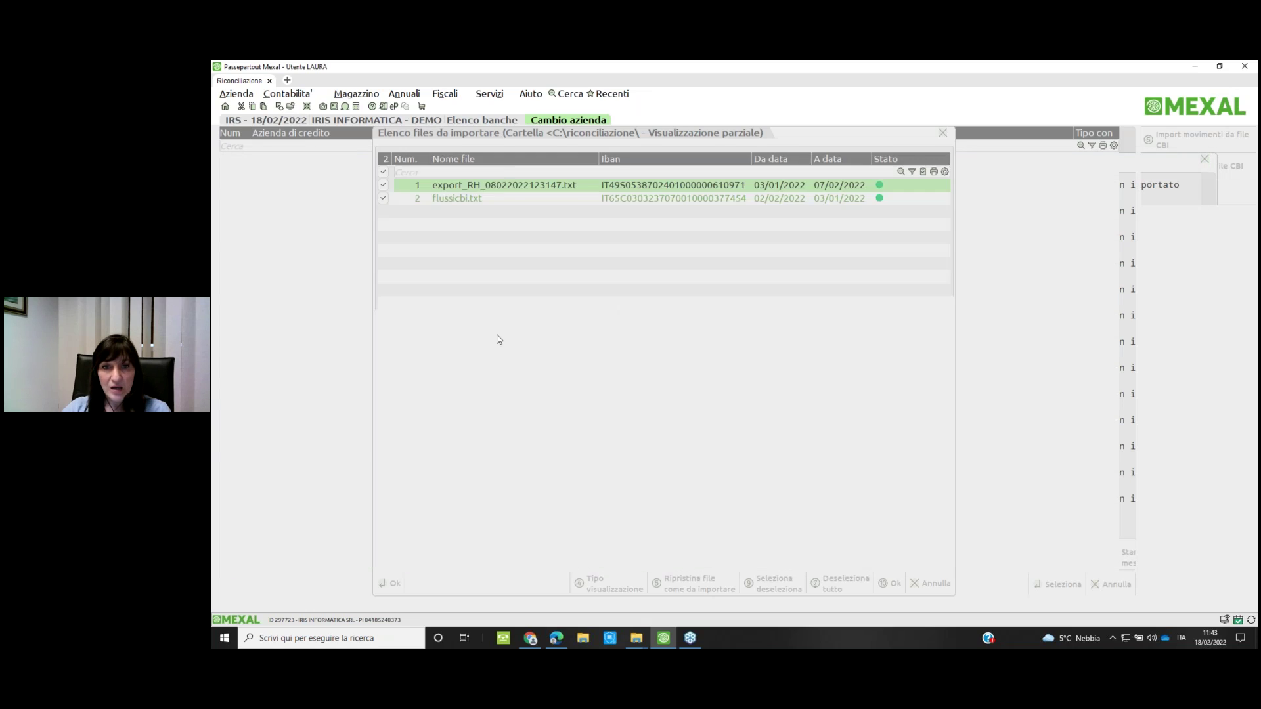
pyautogui.press('Escape')
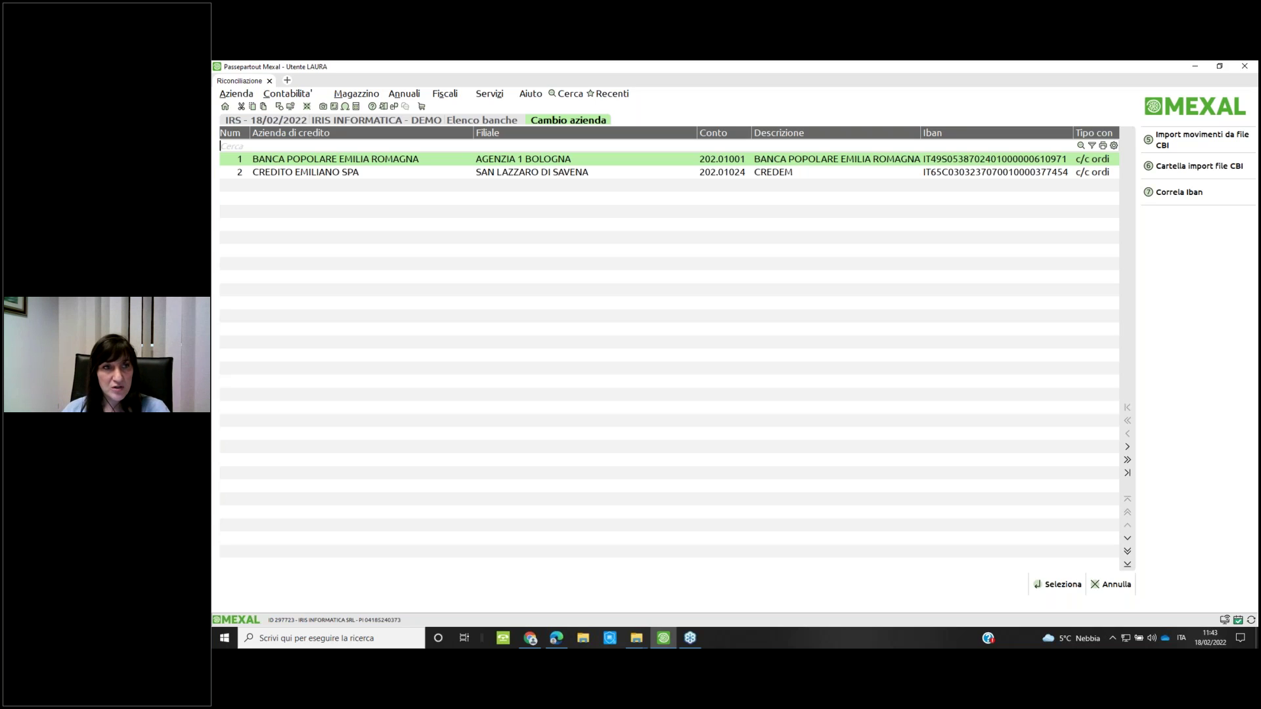
pyautogui.press('Return')
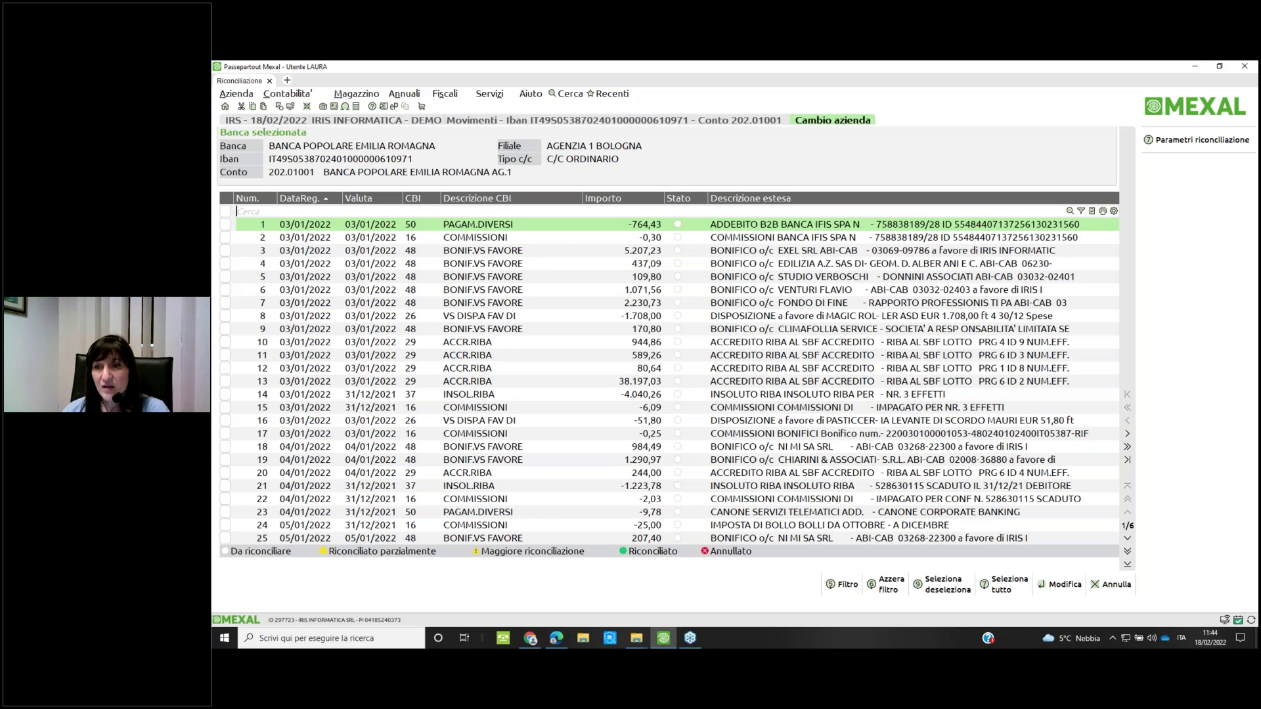
# Open the 03/01/2022 COMMISSIONI movement of -0,30 in Immissione / revisione movimento
pyautogui.doubleClick(415, 238)
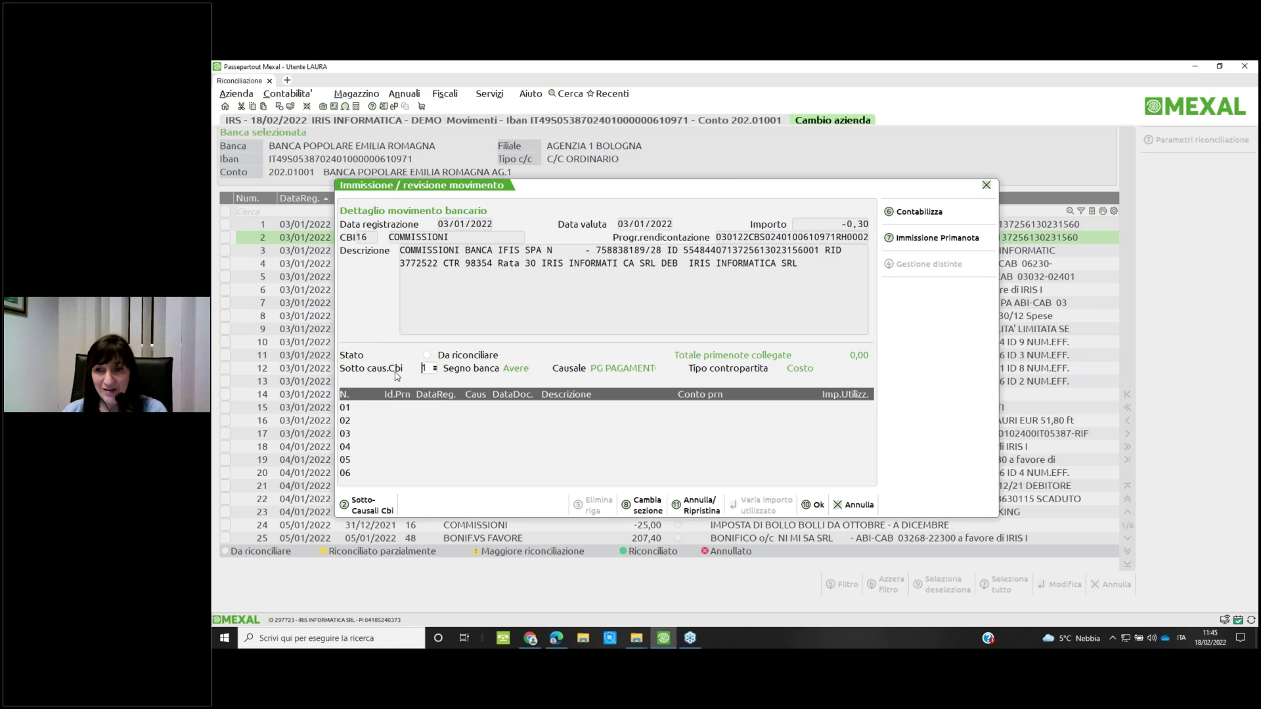
# Try CBI sub-reason 1 (PG PAGAMENTO) on the -0,30 commission, then exit without saving
pyautogui.click(435, 370)
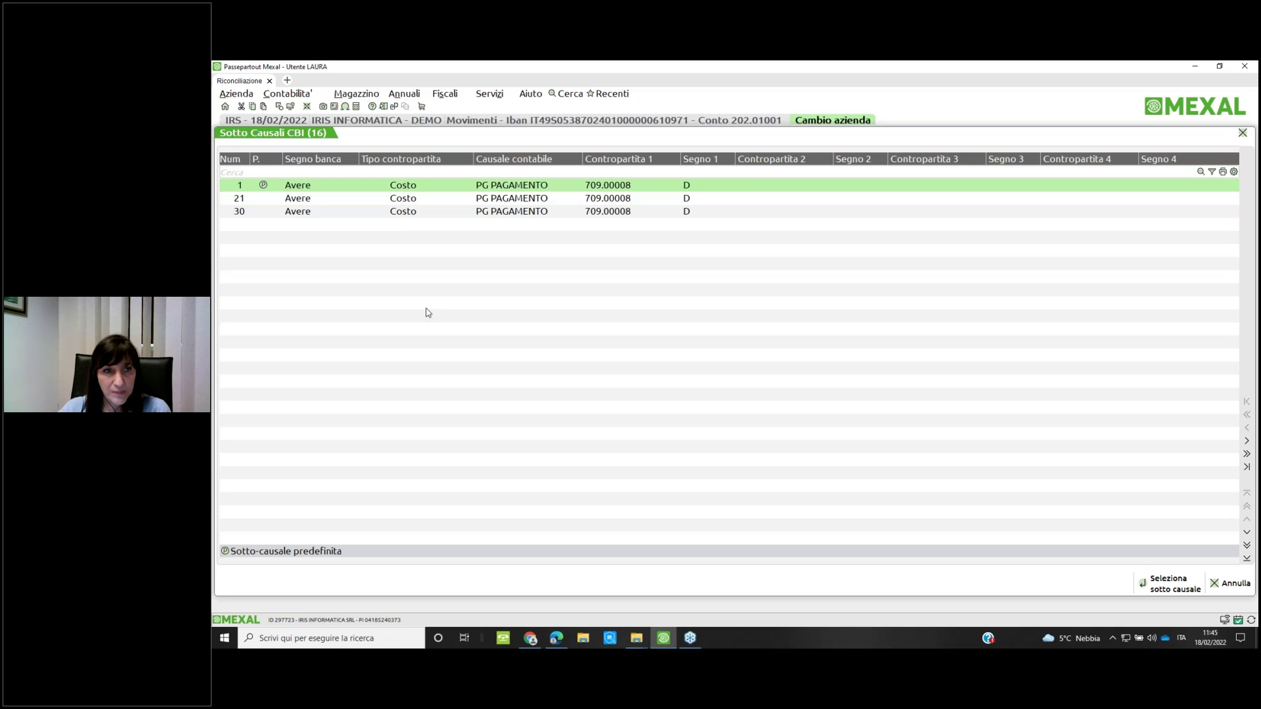
pyautogui.press('Return')
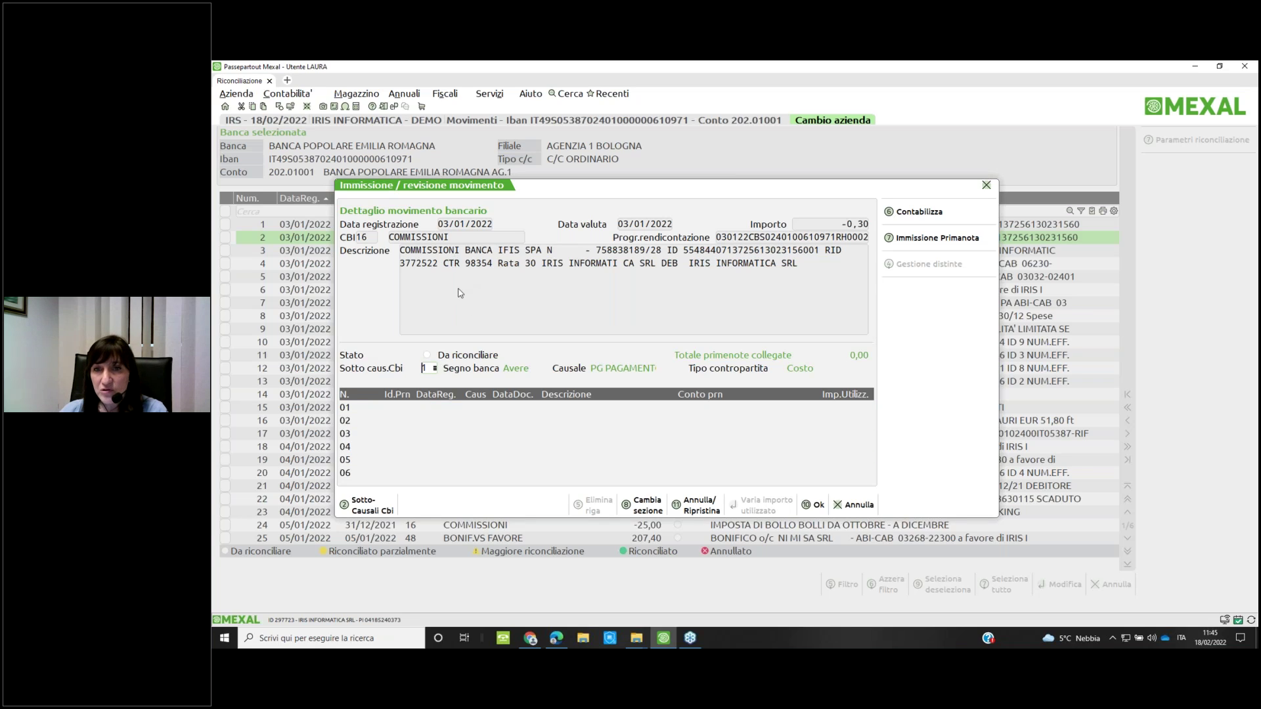
pyautogui.click(855, 505)
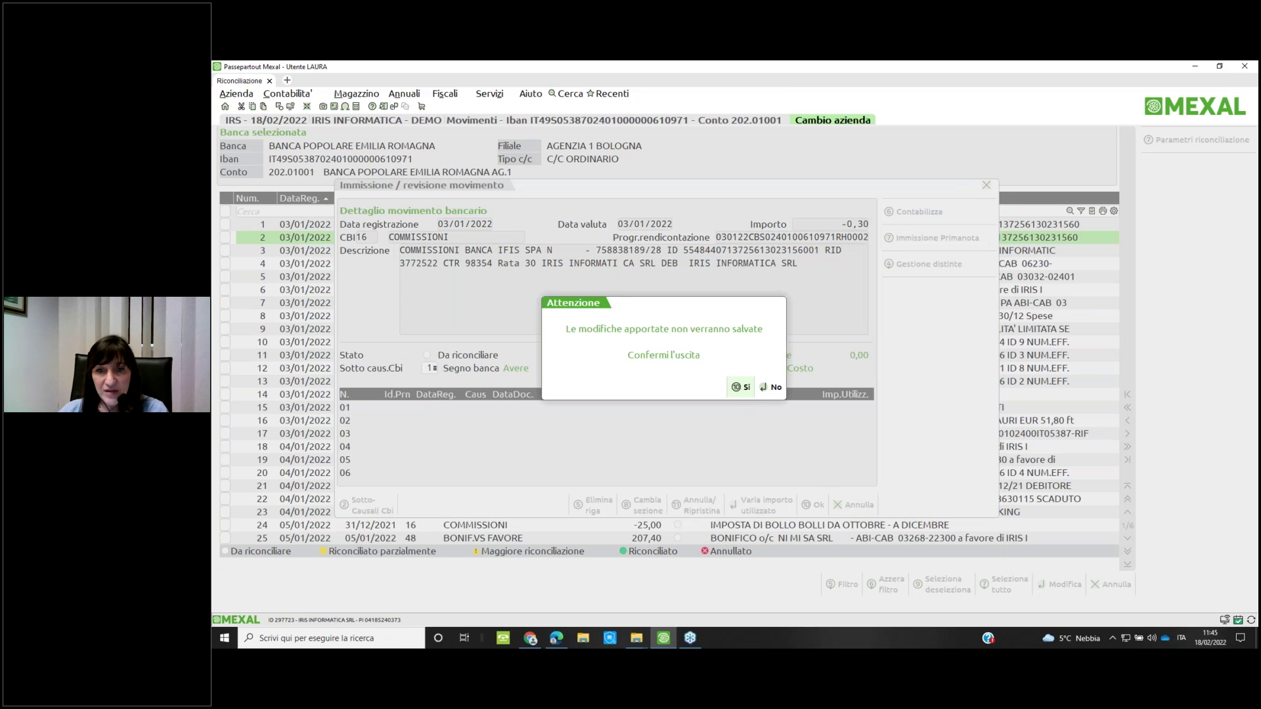
pyautogui.press('F10')
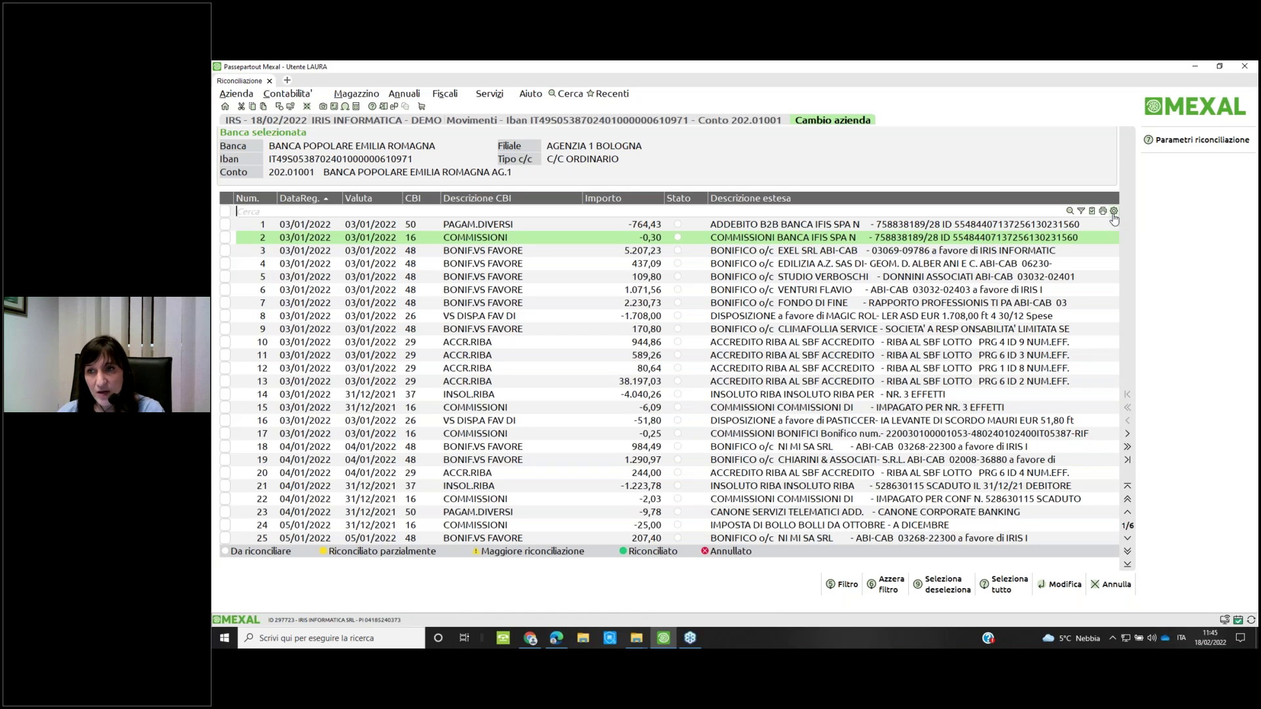
pyautogui.click(1113, 211)
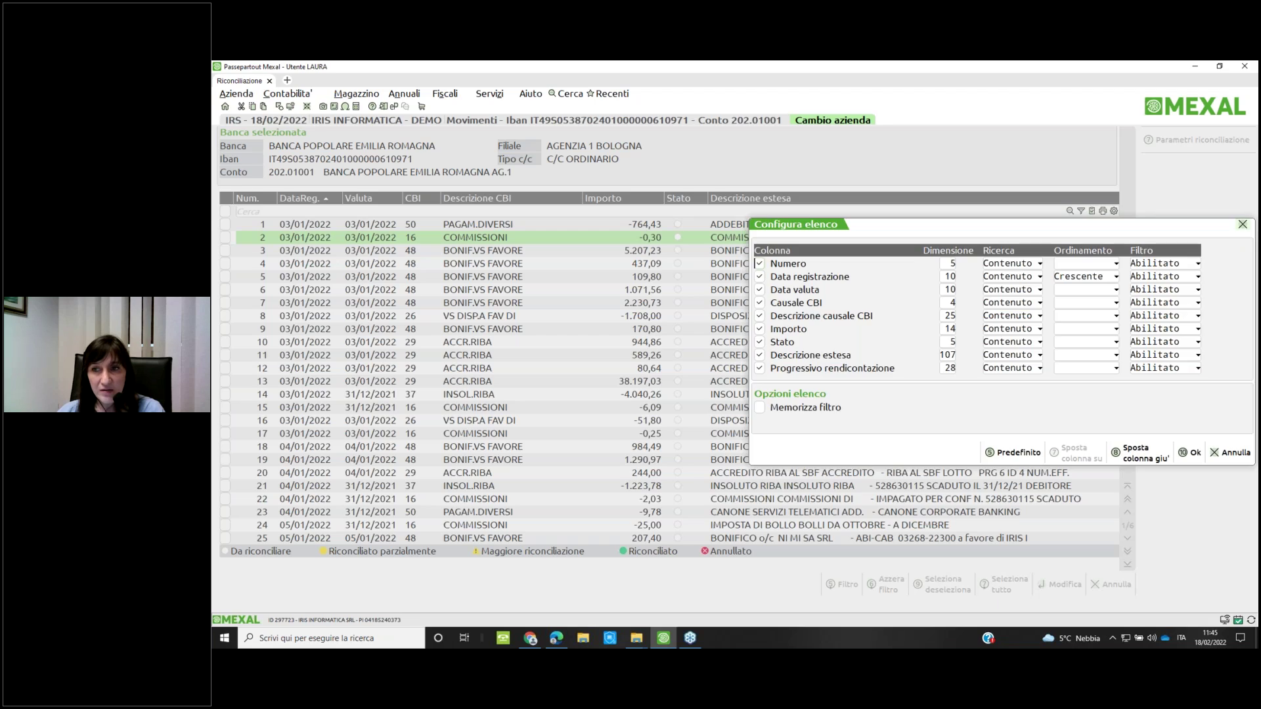
pyautogui.click(1242, 225)
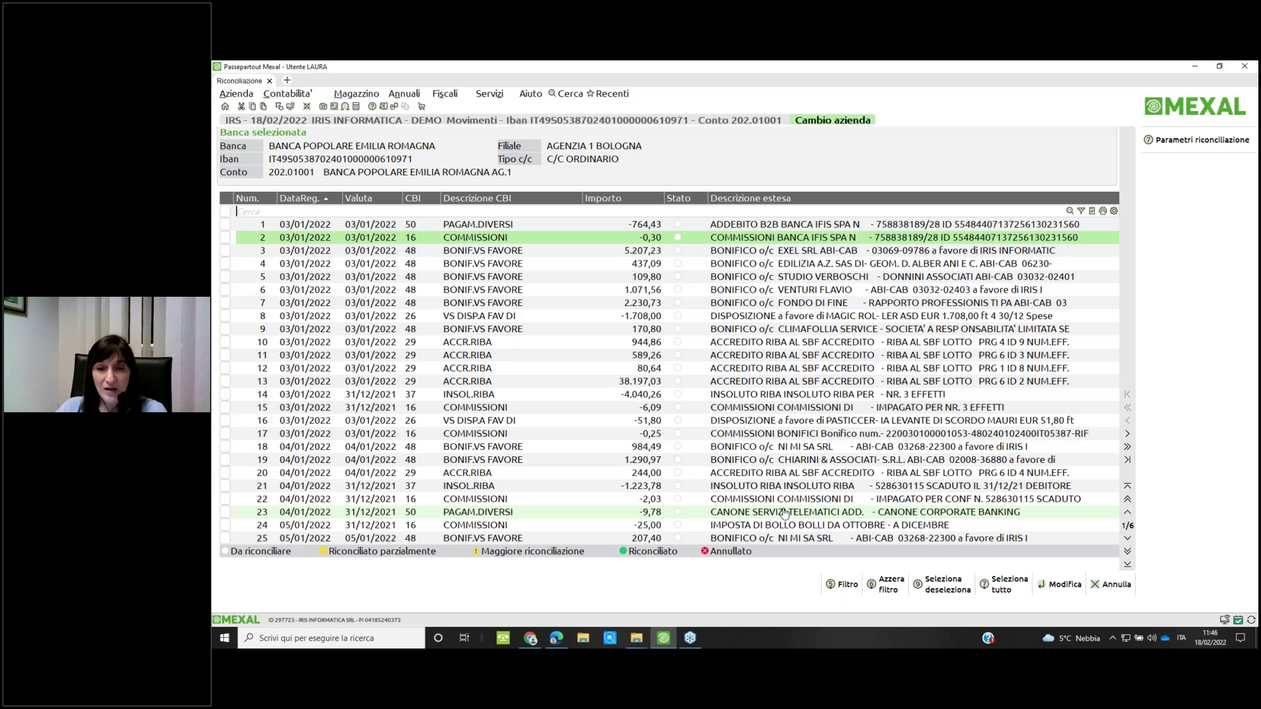
# Open movement 15, the -6,09 commission for 3 unpaid effects
pyautogui.press('Down')
pyautogui.press('Down')
pyautogui.press('Down')
pyautogui.press('Down')
pyautogui.press('Down')
pyautogui.press('Down')
pyautogui.press('Down')
pyautogui.press('Down')
pyautogui.press('Down')
pyautogui.press('Down')
pyautogui.press('Down')
pyautogui.press('Down')
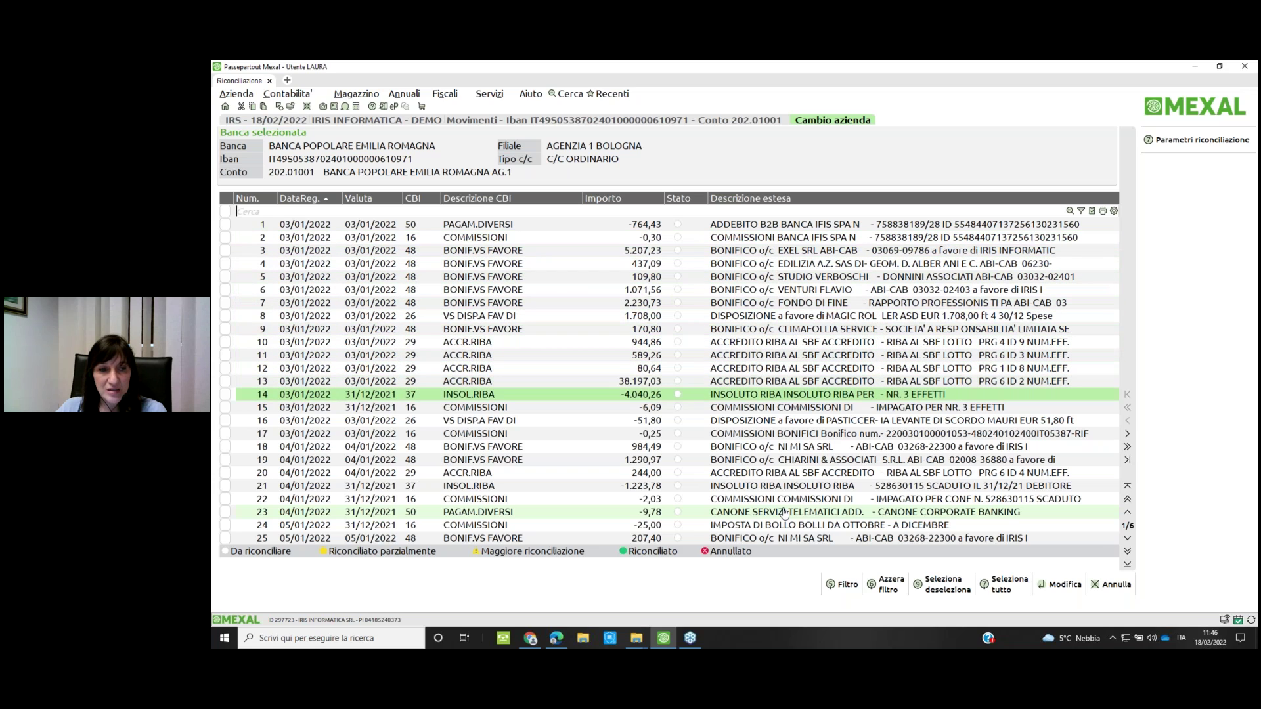
pyautogui.press('Down')
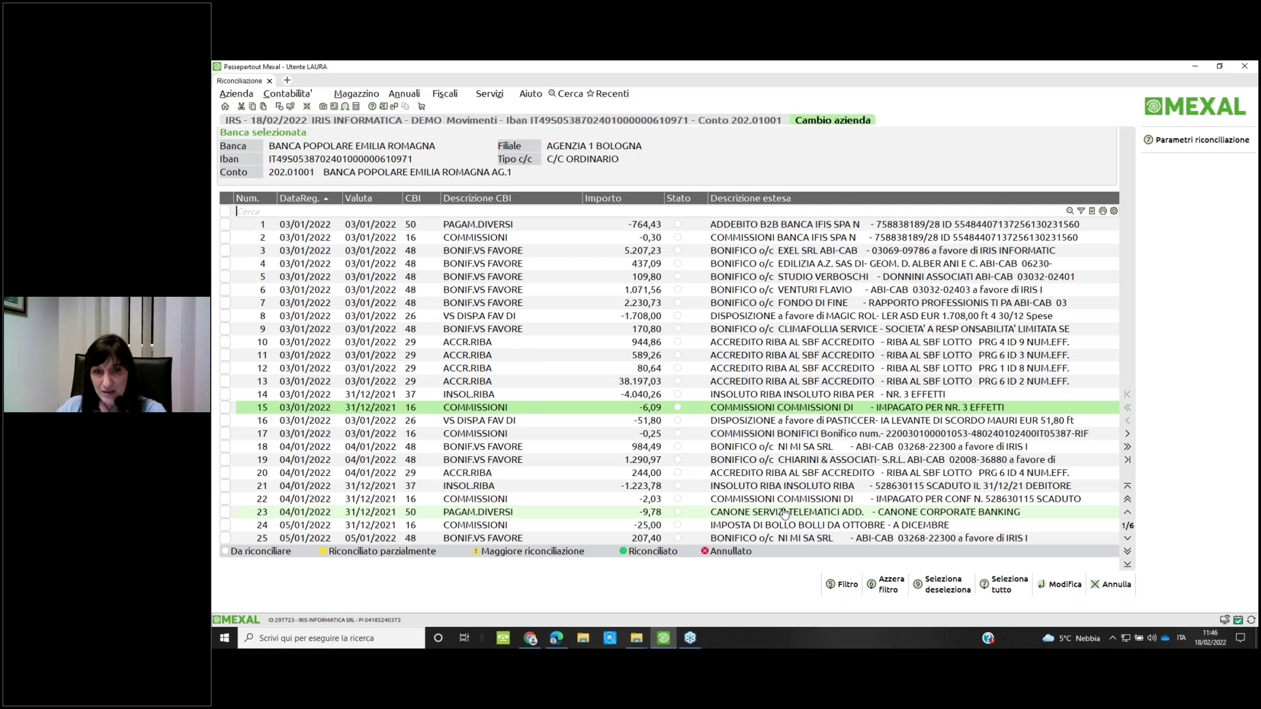
pyautogui.press('Return')
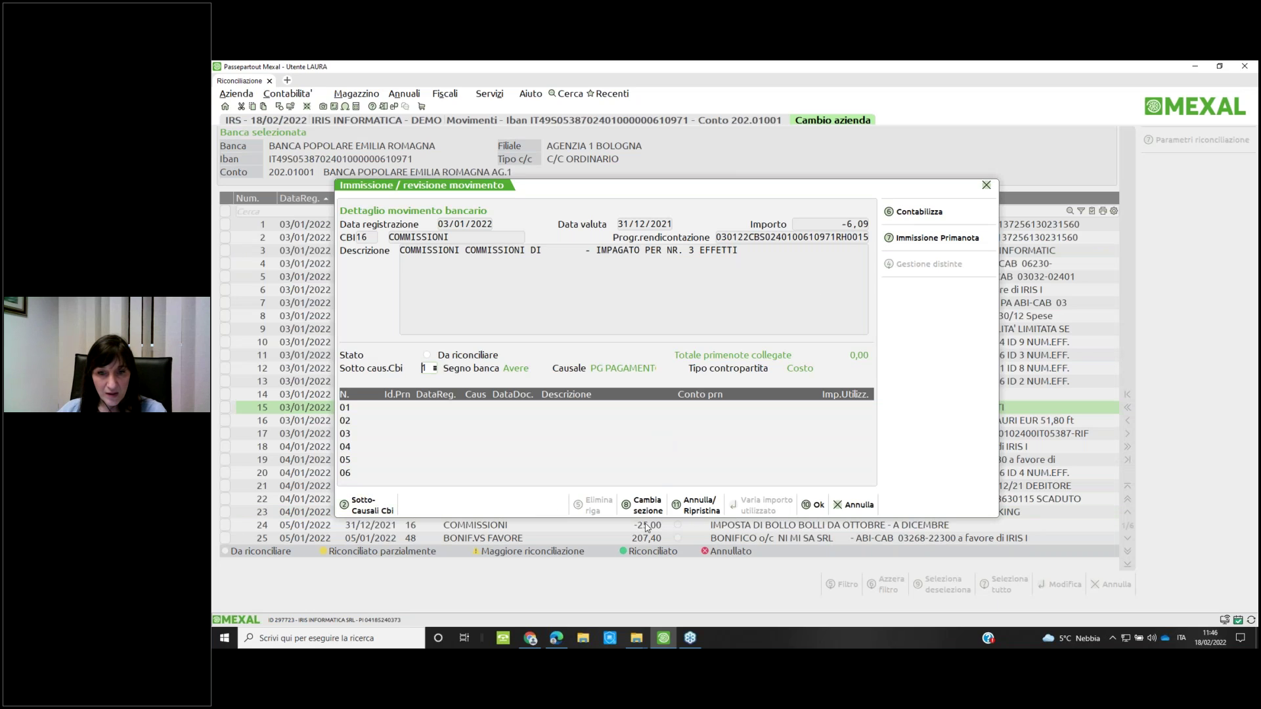
# List the primanota registrations available to link to the -6,09 commission
pyautogui.press('Return')
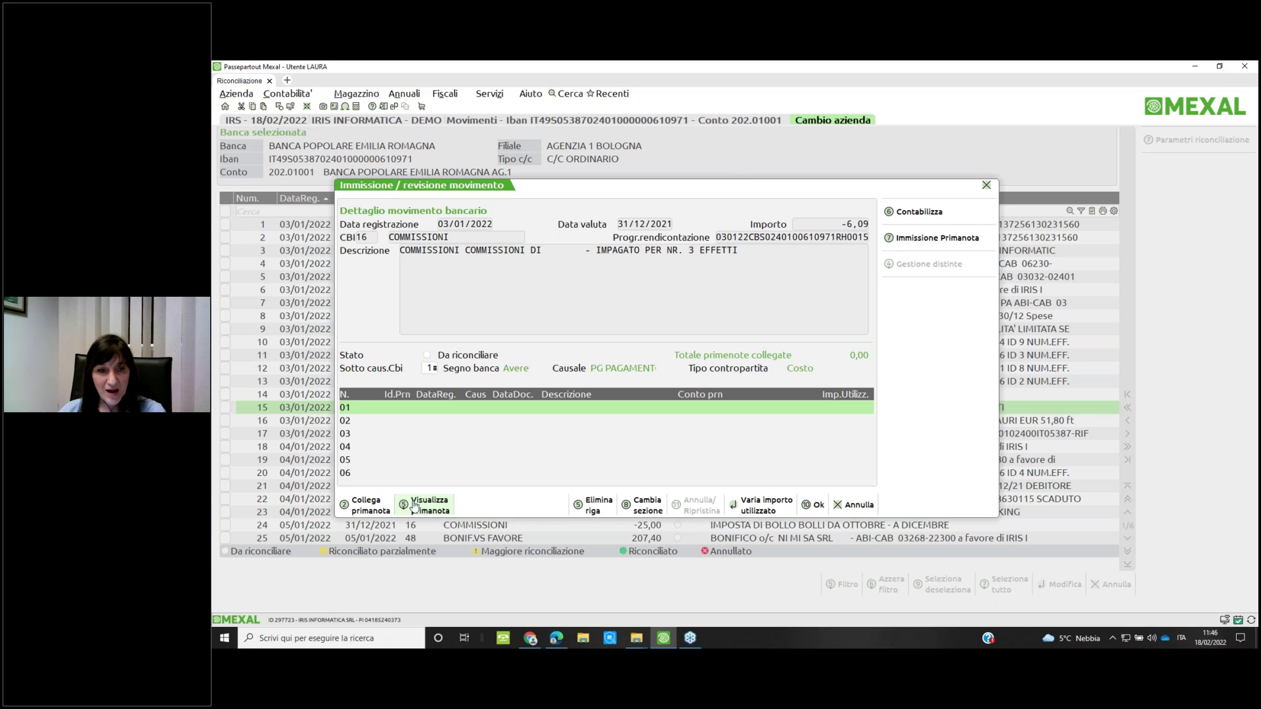
pyautogui.click(373, 512)
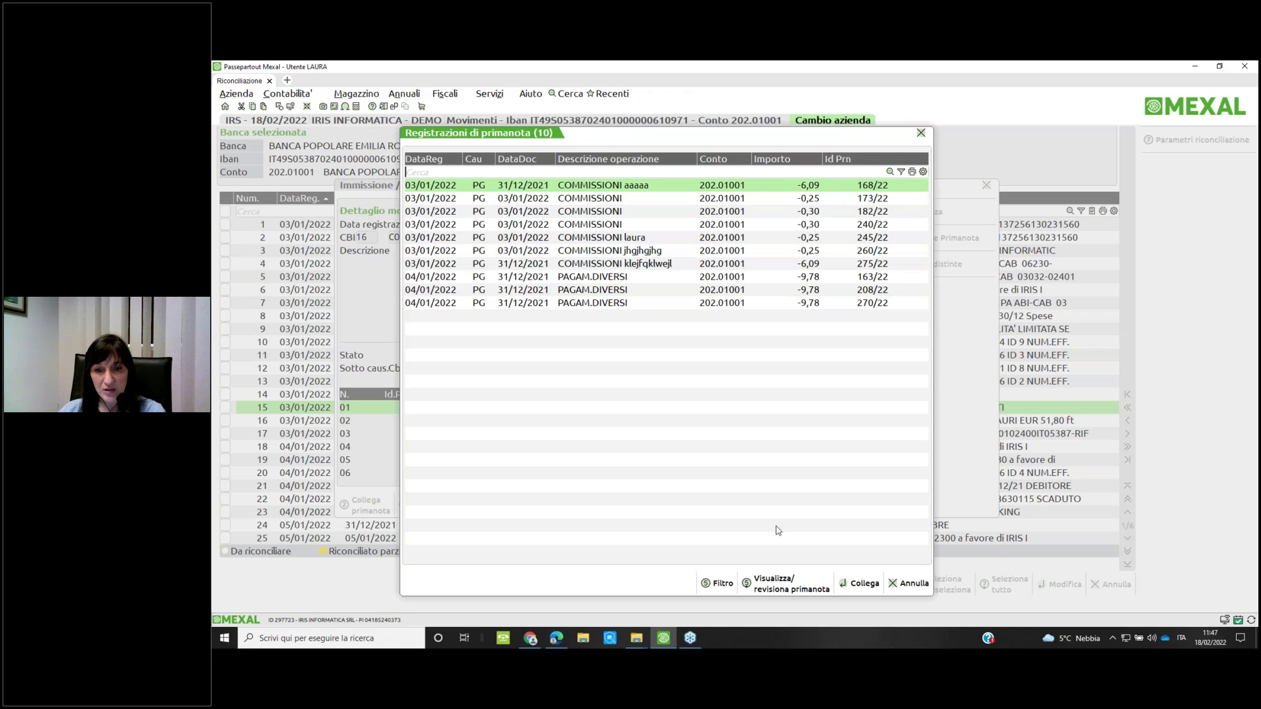
# Review the COMMISSIONI aaaaa registration, then link prima nota 168/22 to the movement
pyautogui.click(779, 586)
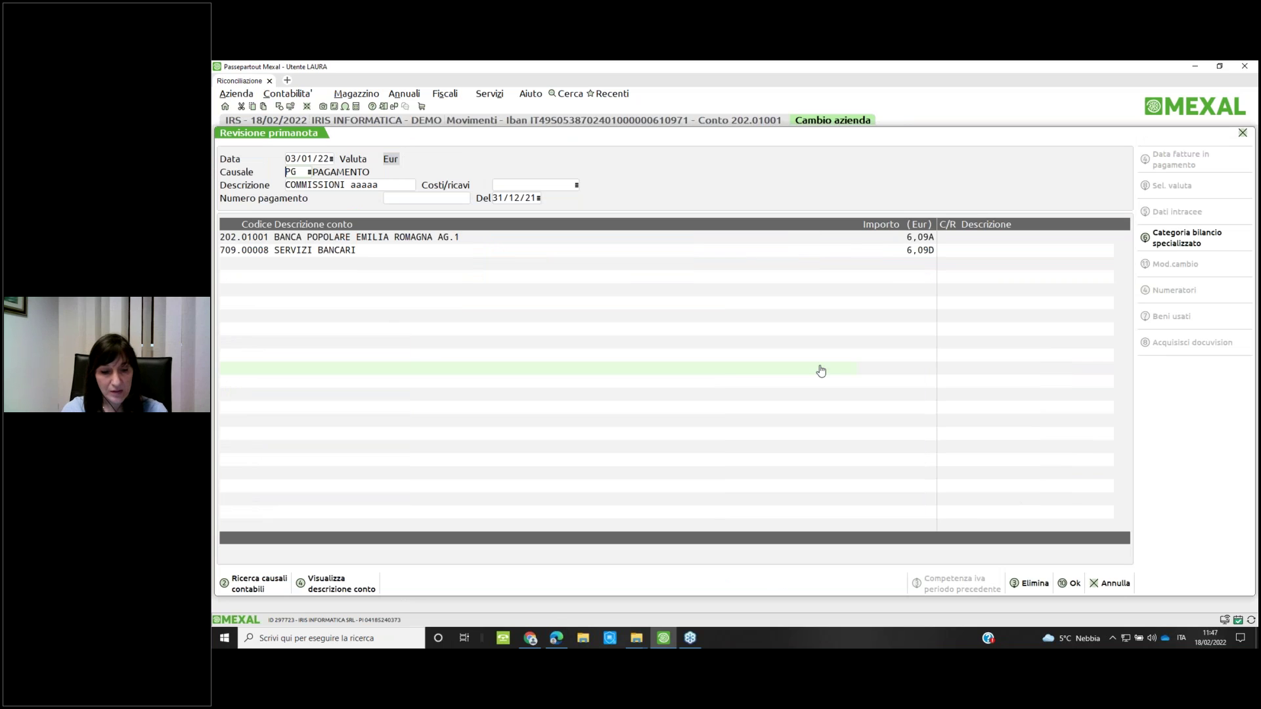
pyautogui.press('Escape')
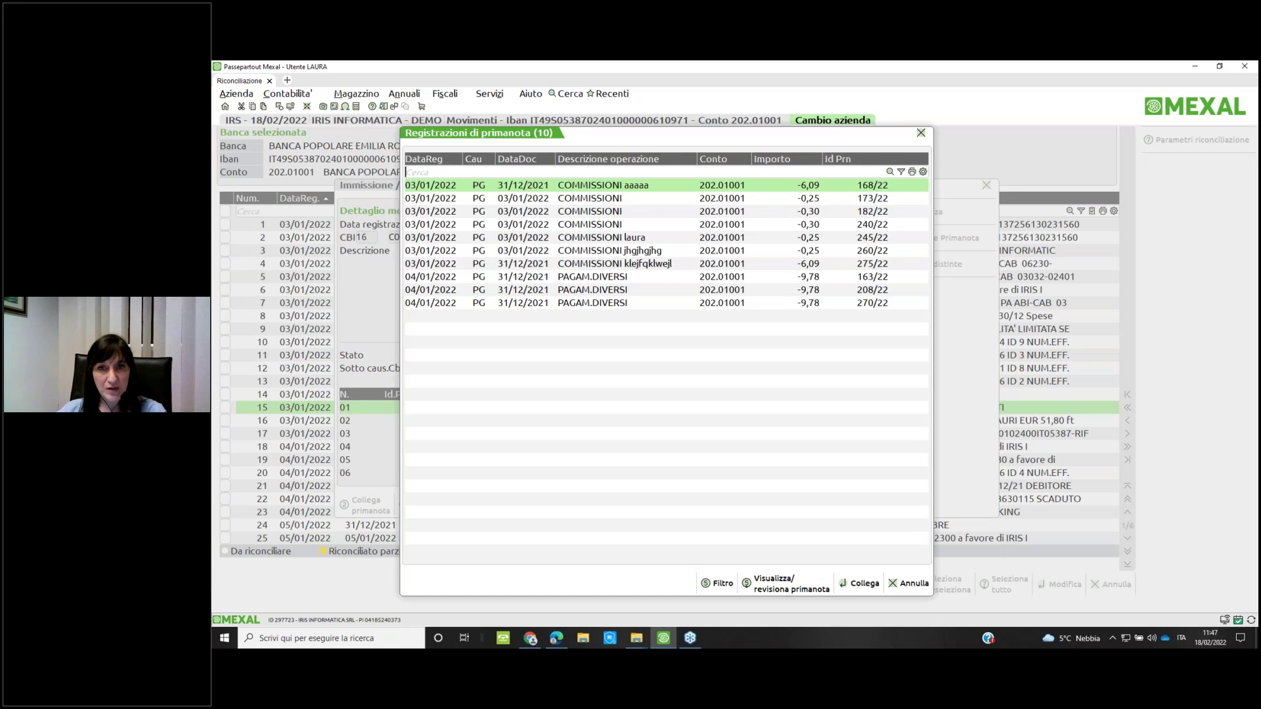
pyautogui.press('Return')
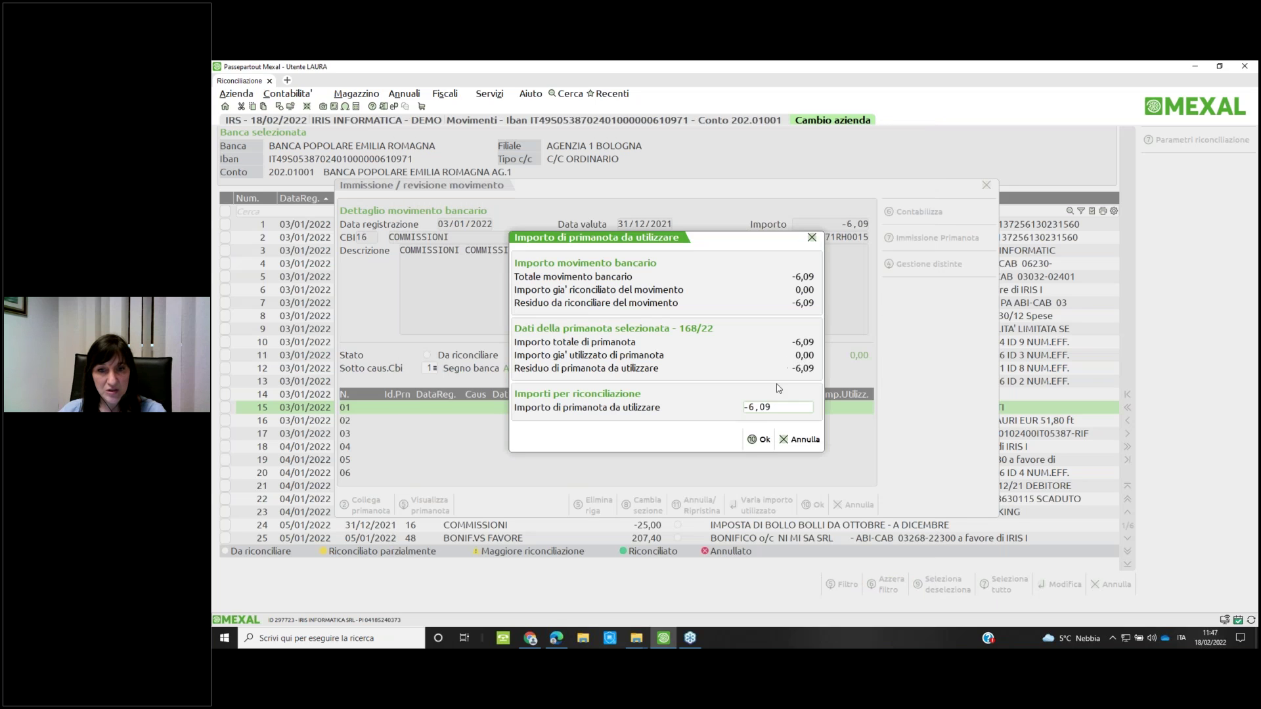
# Accept -6,09 as the amount and save the commission movement as Riconciliato
pyautogui.click(756, 441)
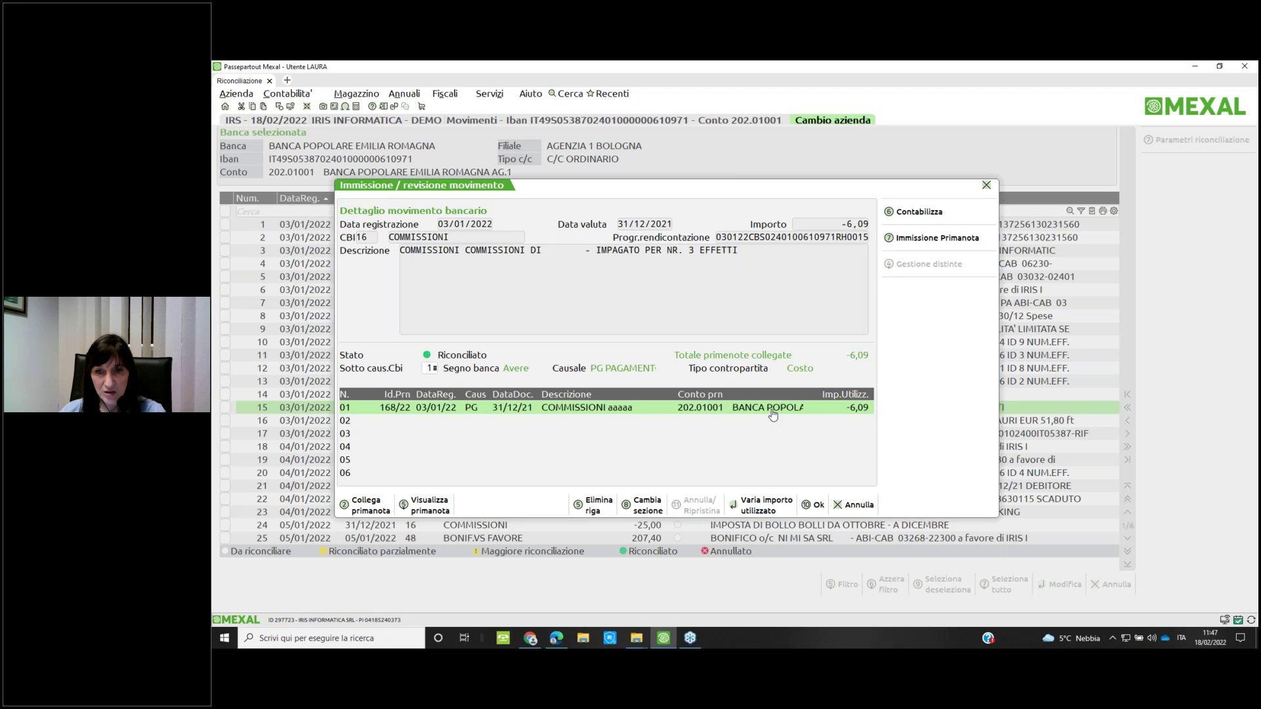
pyautogui.click(816, 506)
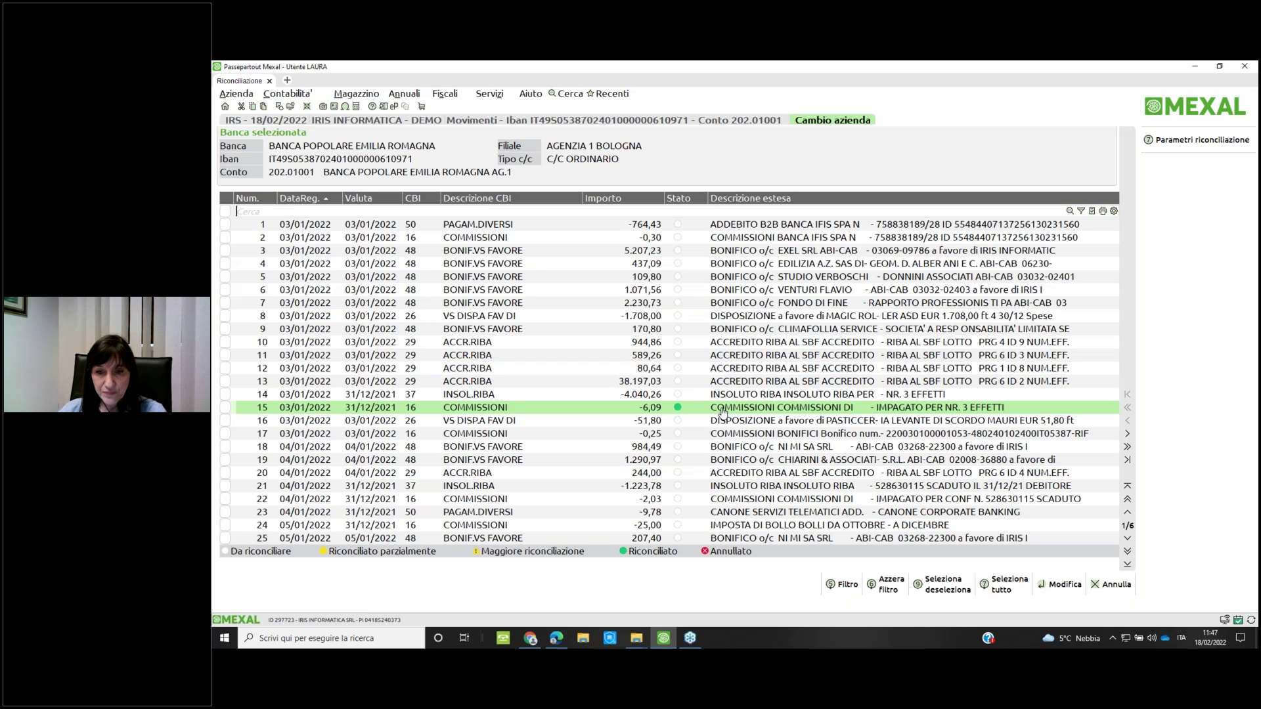
pyautogui.press('Down')
pyautogui.press('Down')
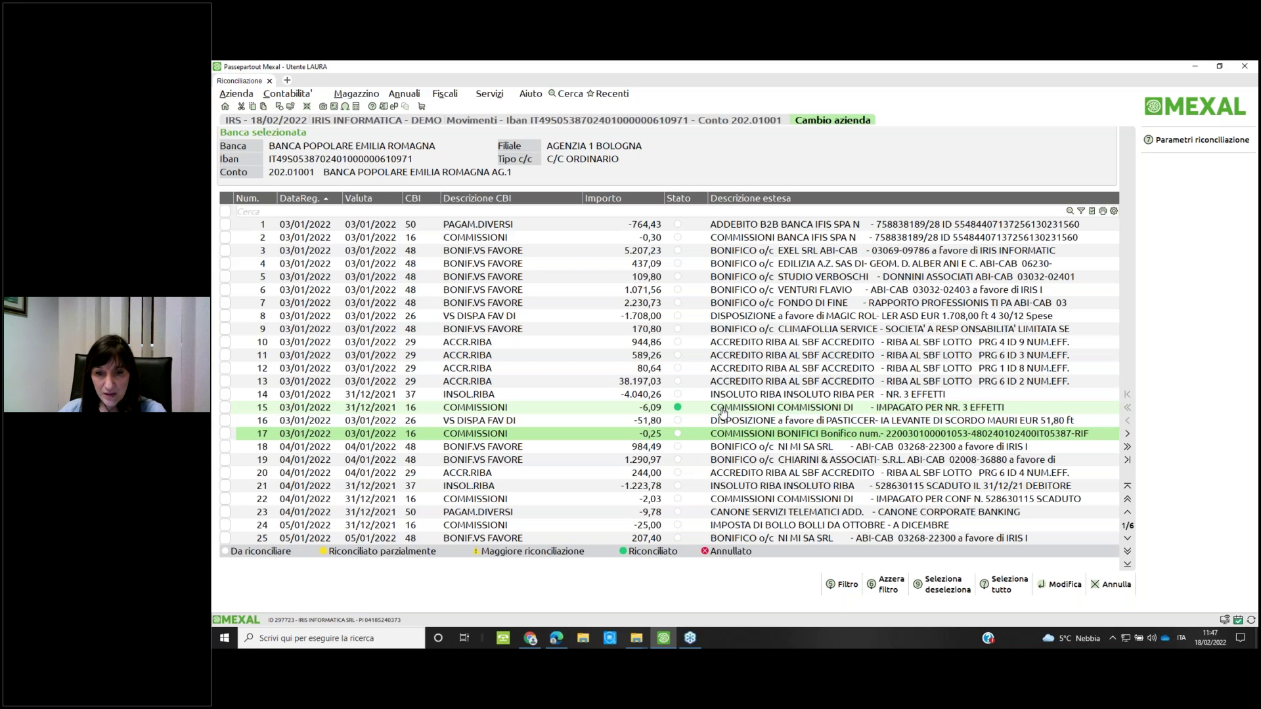
pyautogui.press('Down')
pyautogui.press('Down')
pyautogui.press('Down')
pyautogui.press('Down')
pyautogui.press('Down')
pyautogui.press('Down')
pyautogui.press('Down')
pyautogui.press('Down')
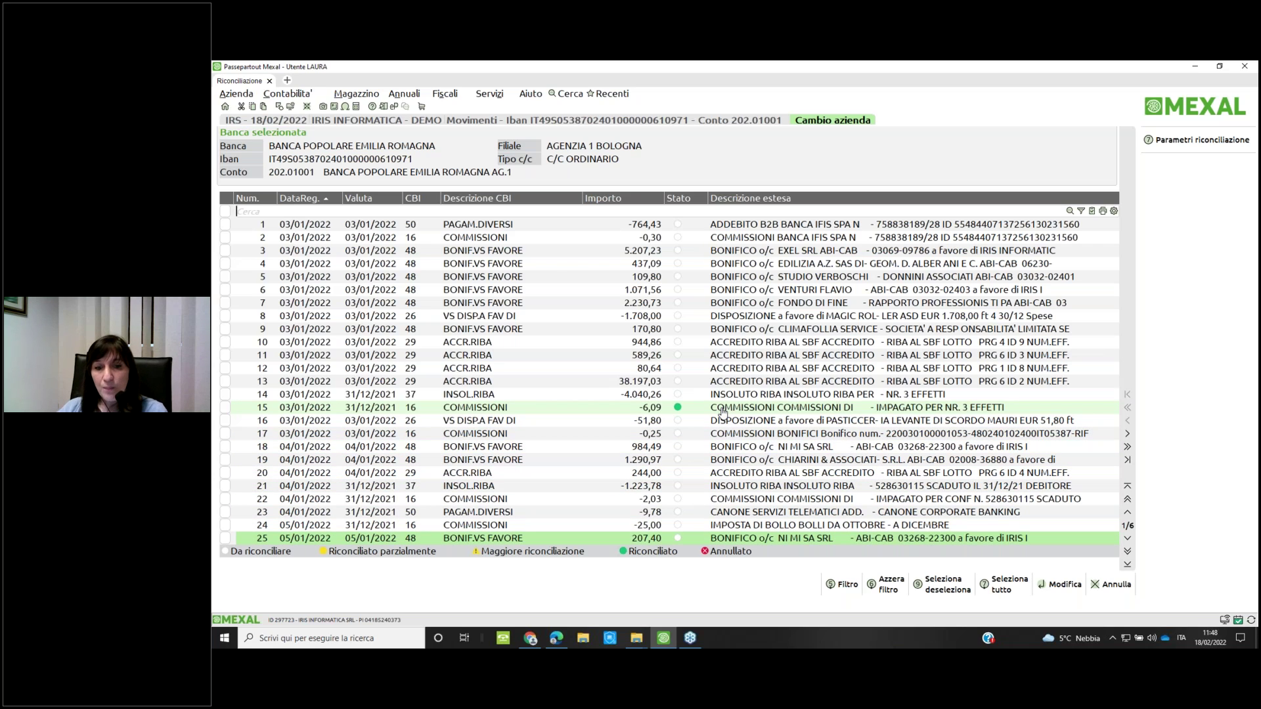
pyautogui.doubleClick(821, 540)
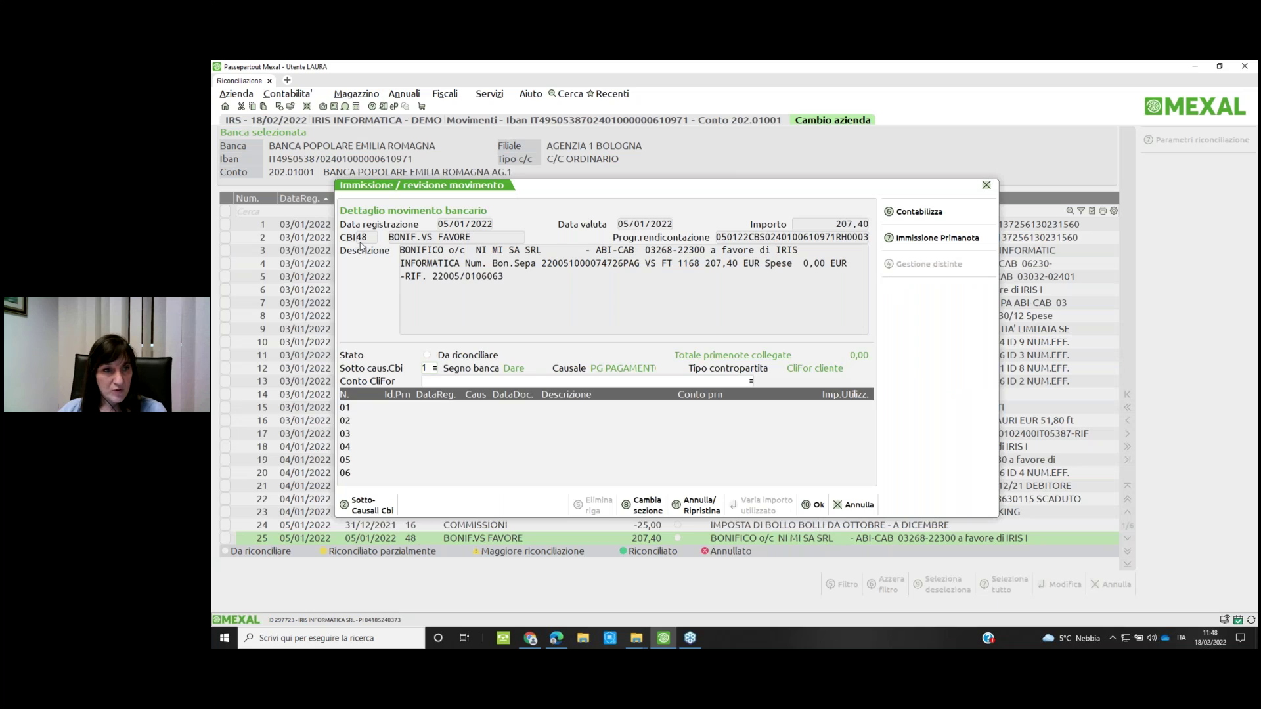
pyautogui.click(506, 380)
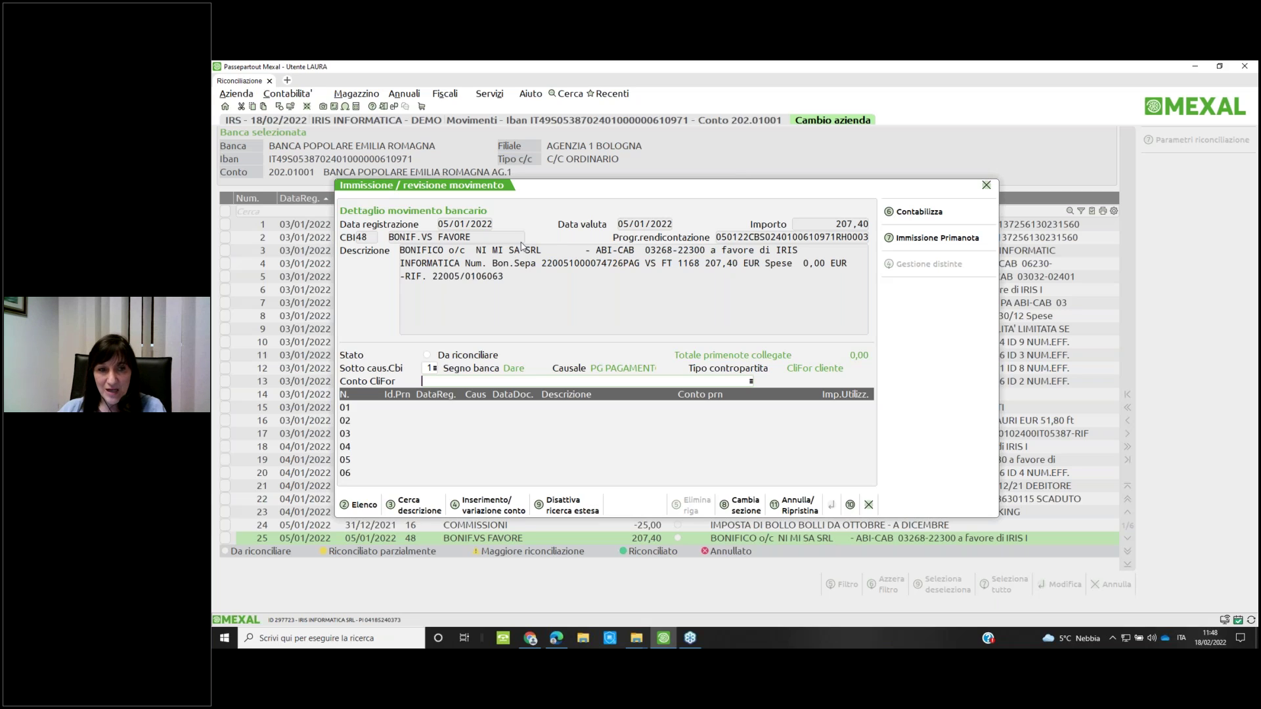
pyautogui.write('501.1')
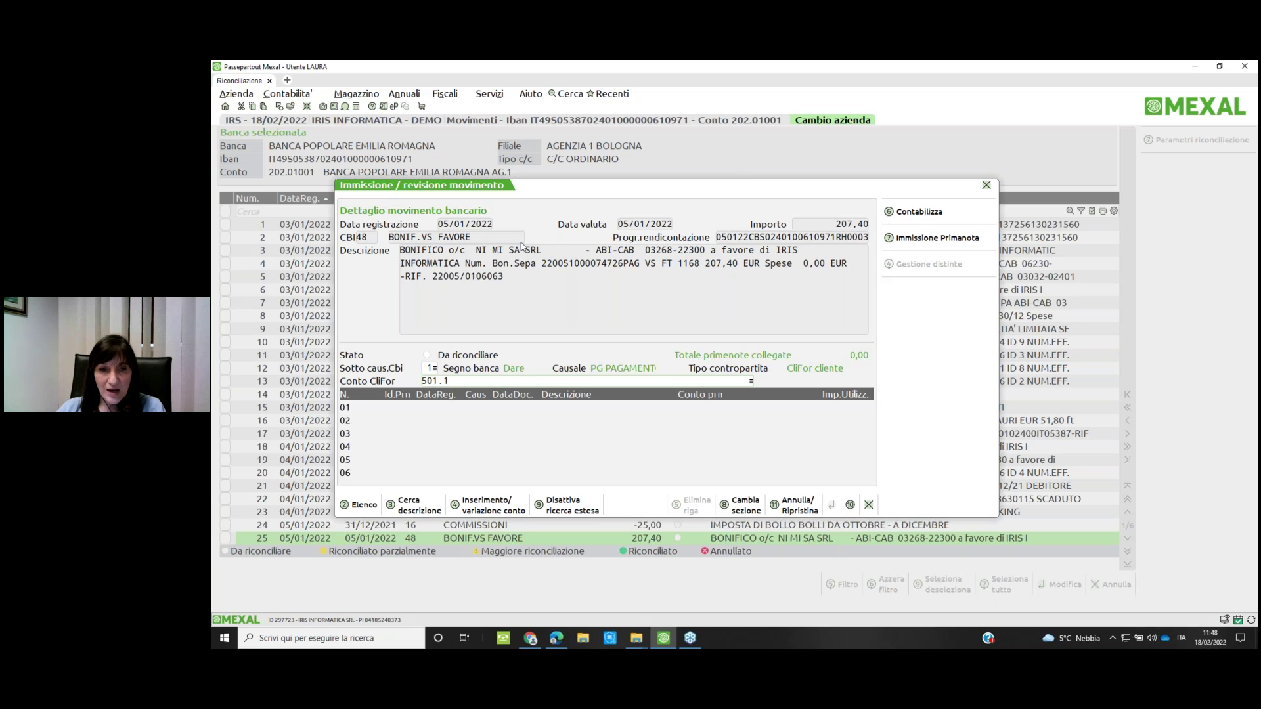
pyautogui.press('Escape')
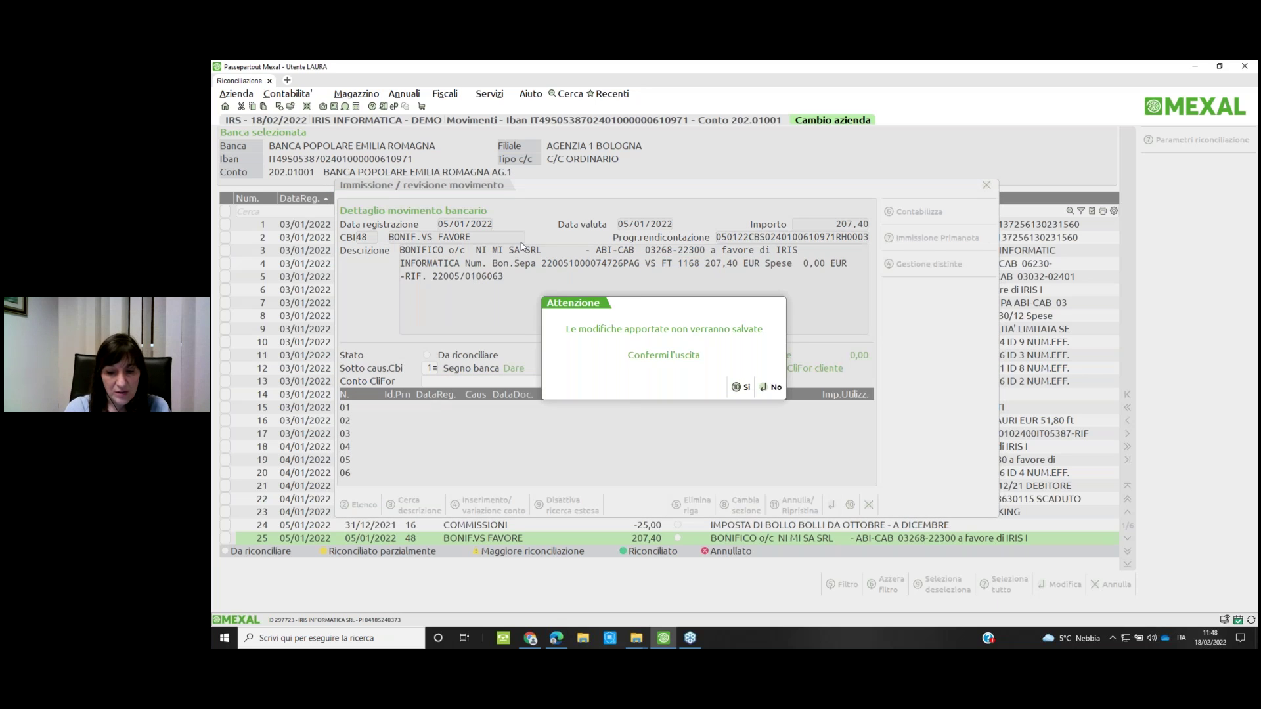
pyautogui.press('F10')
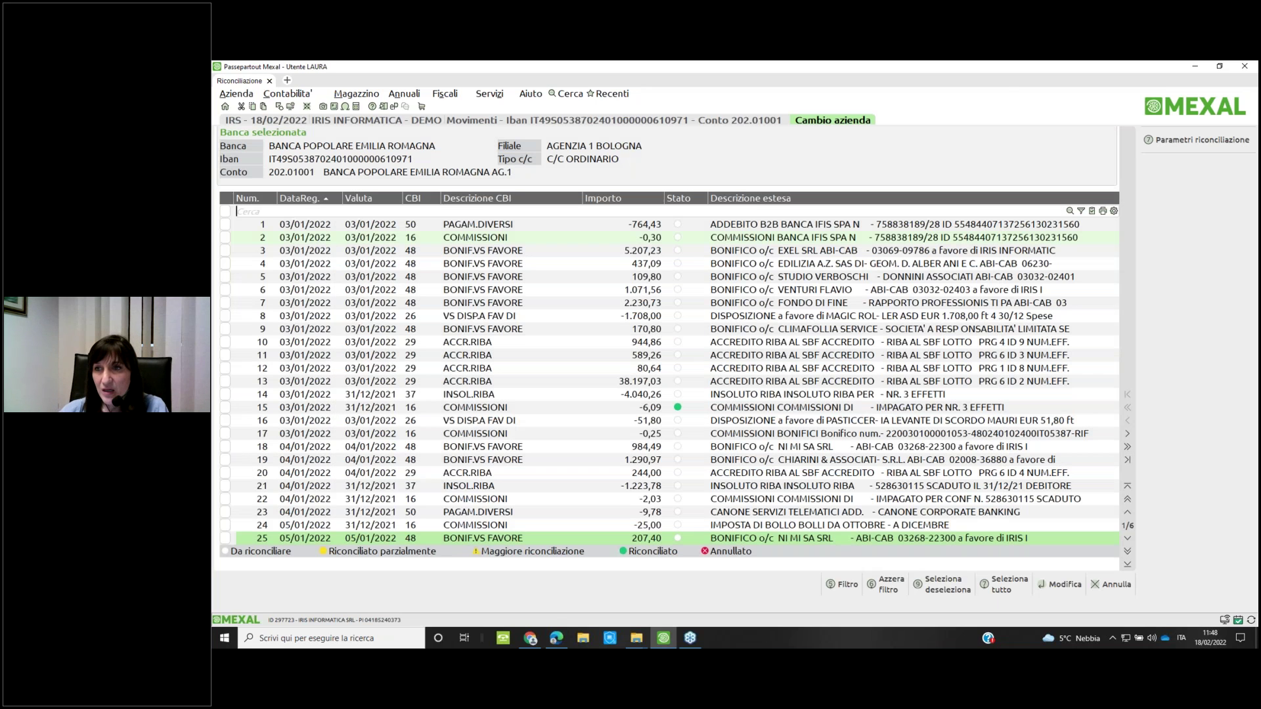
# Keep Data Registrazione as reconcile date and set Saldaconto search days to -30 and 30
pyautogui.click(1176, 140)
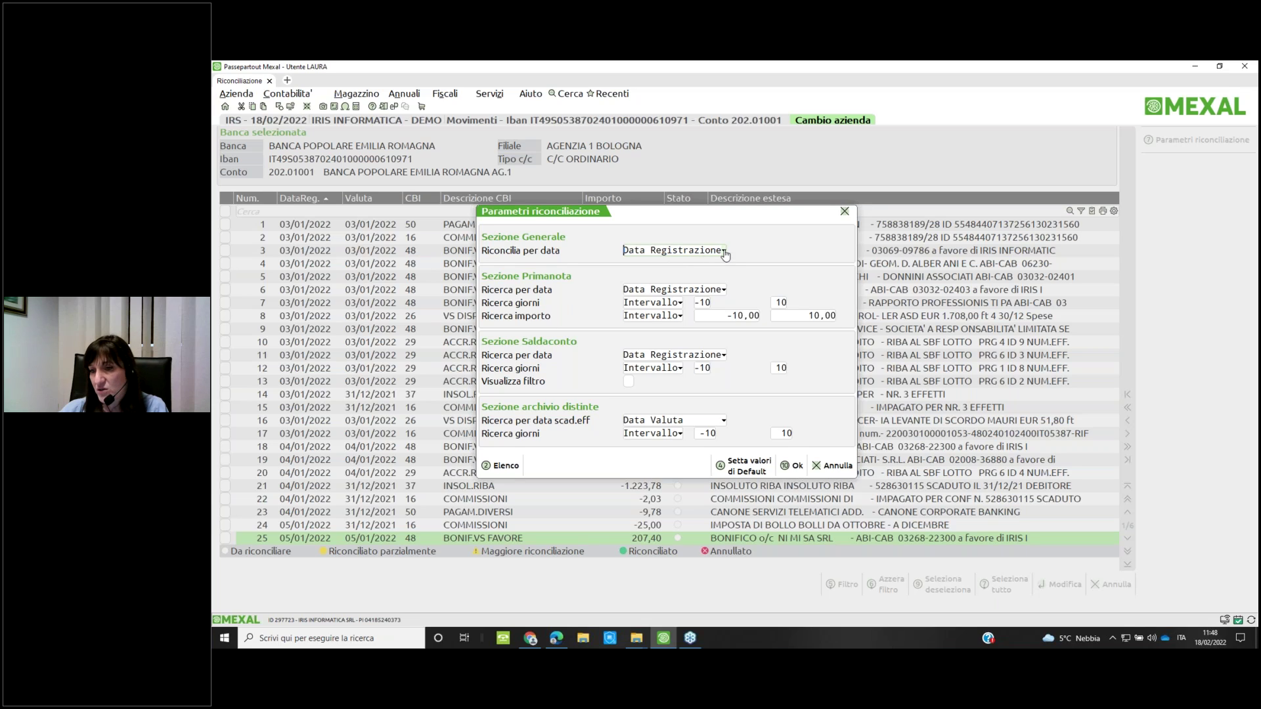
pyautogui.click(724, 253)
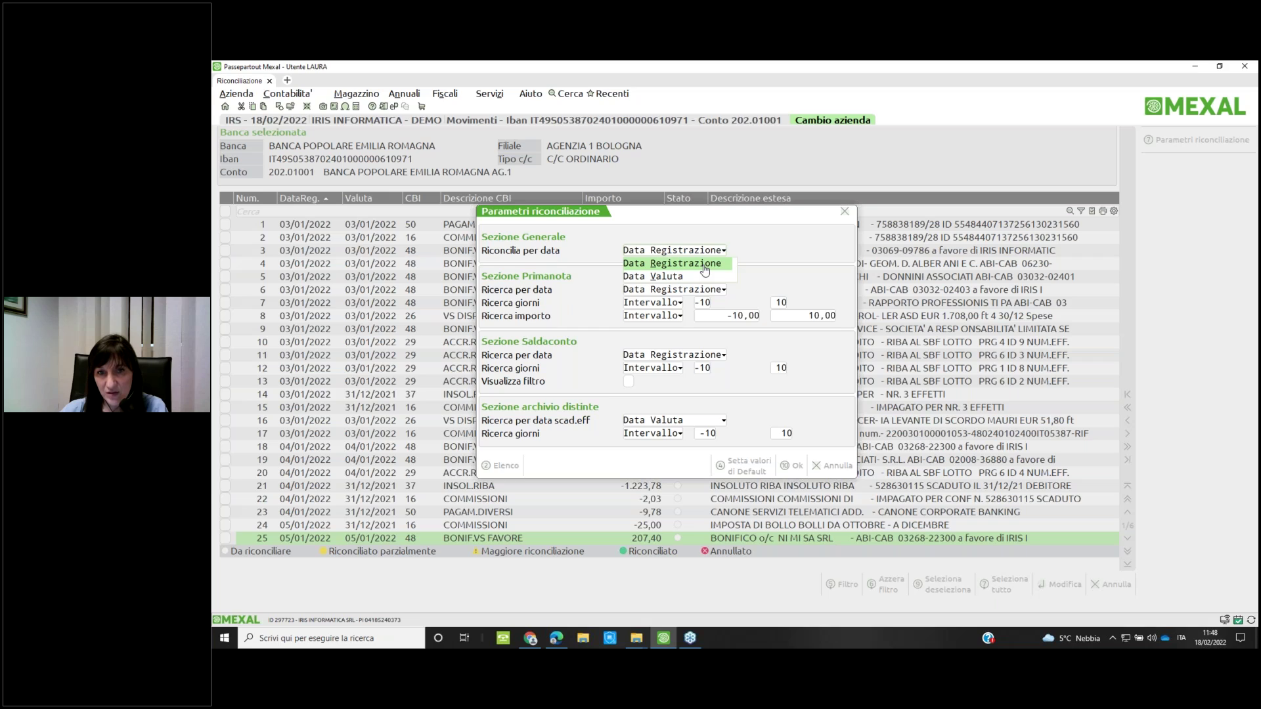
pyautogui.click(705, 270)
pyautogui.click(723, 253)
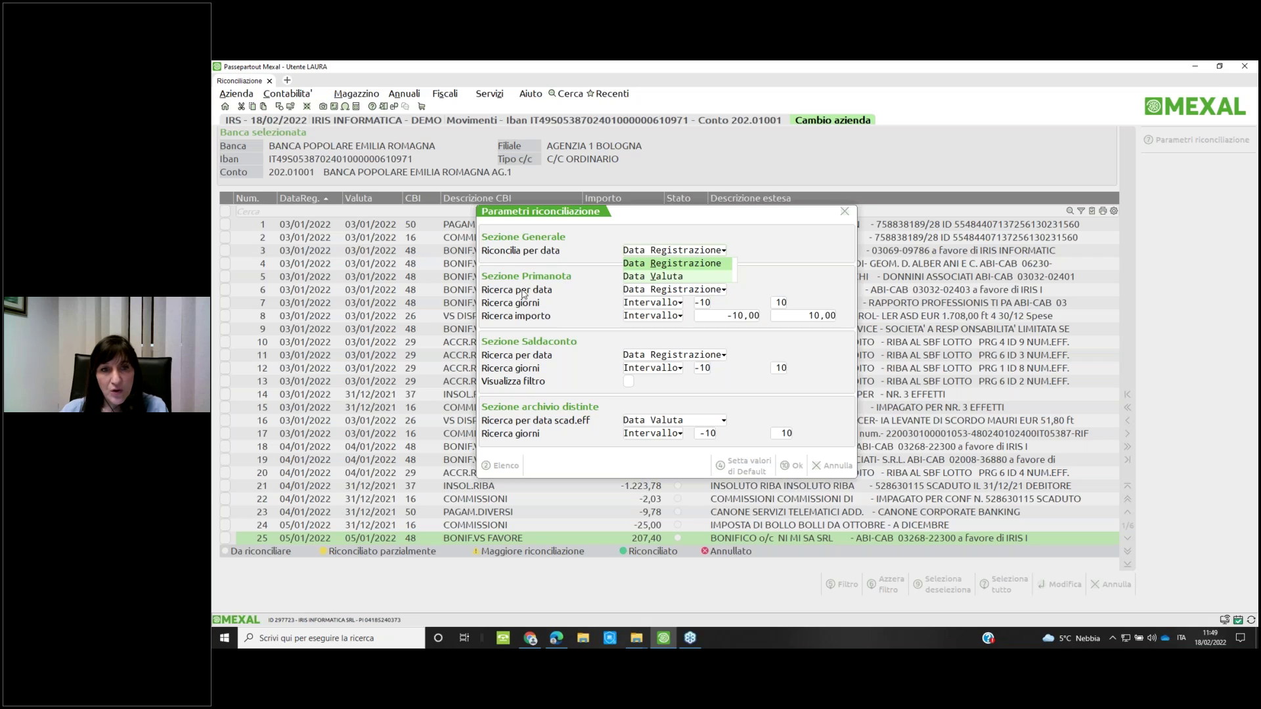
pyautogui.click(642, 265)
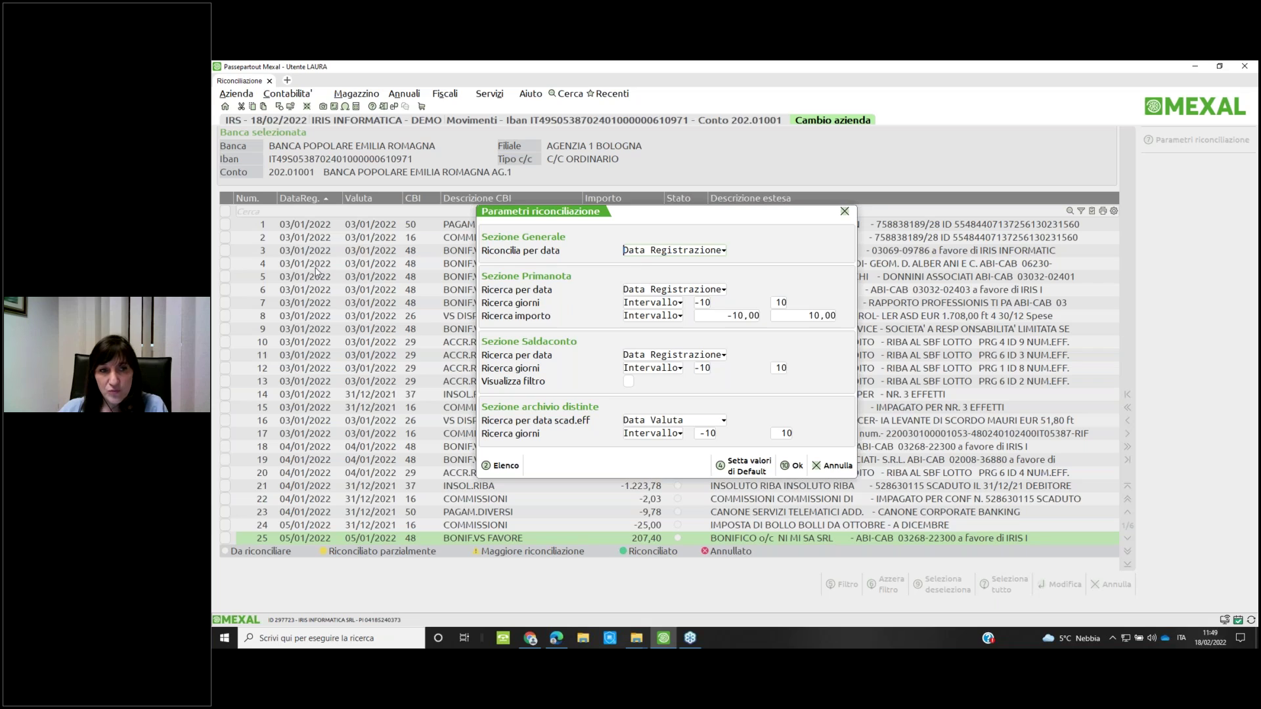
pyautogui.click(703, 371)
pyautogui.press('BackSpace')
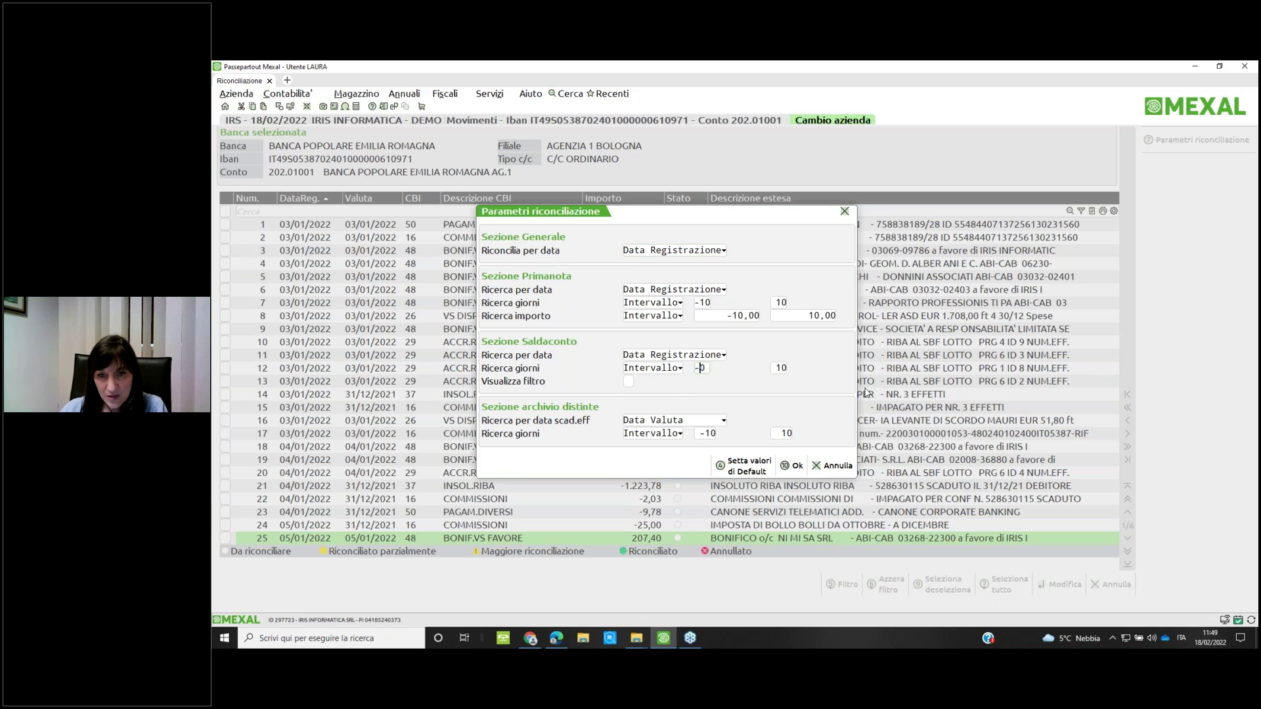
pyautogui.write('3')
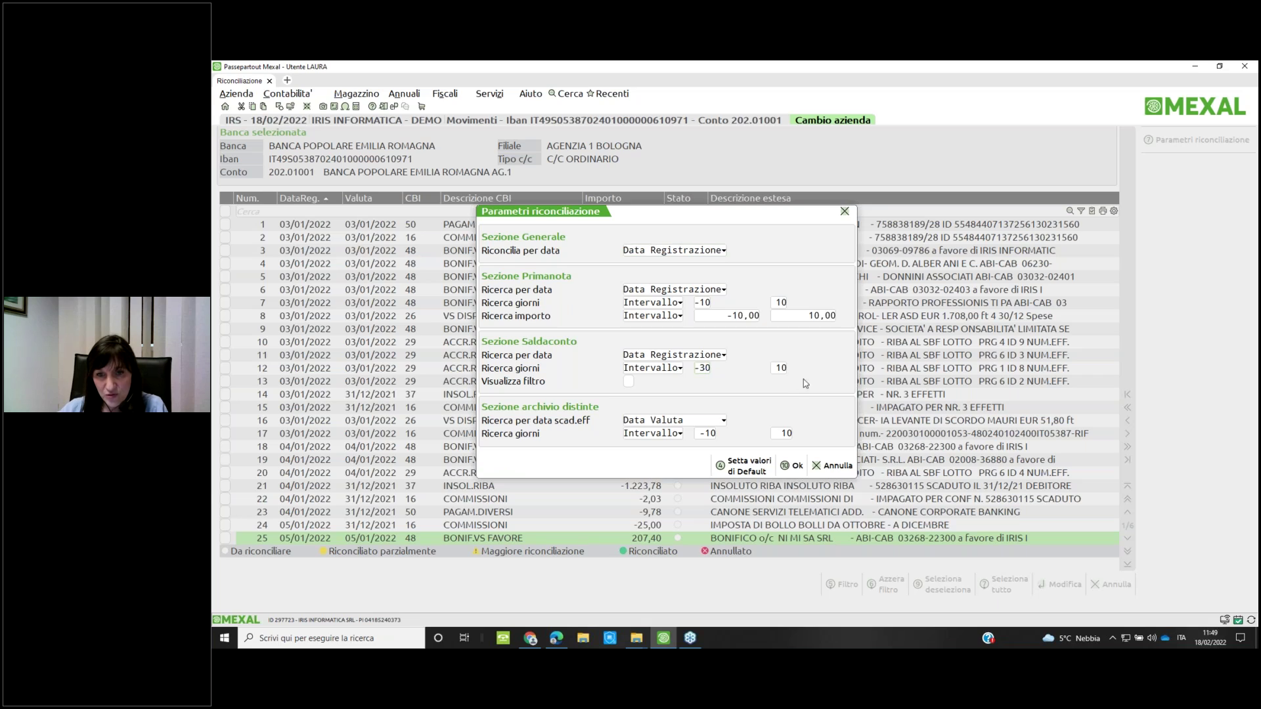
pyautogui.doubleClick(780, 369)
pyautogui.write('30')
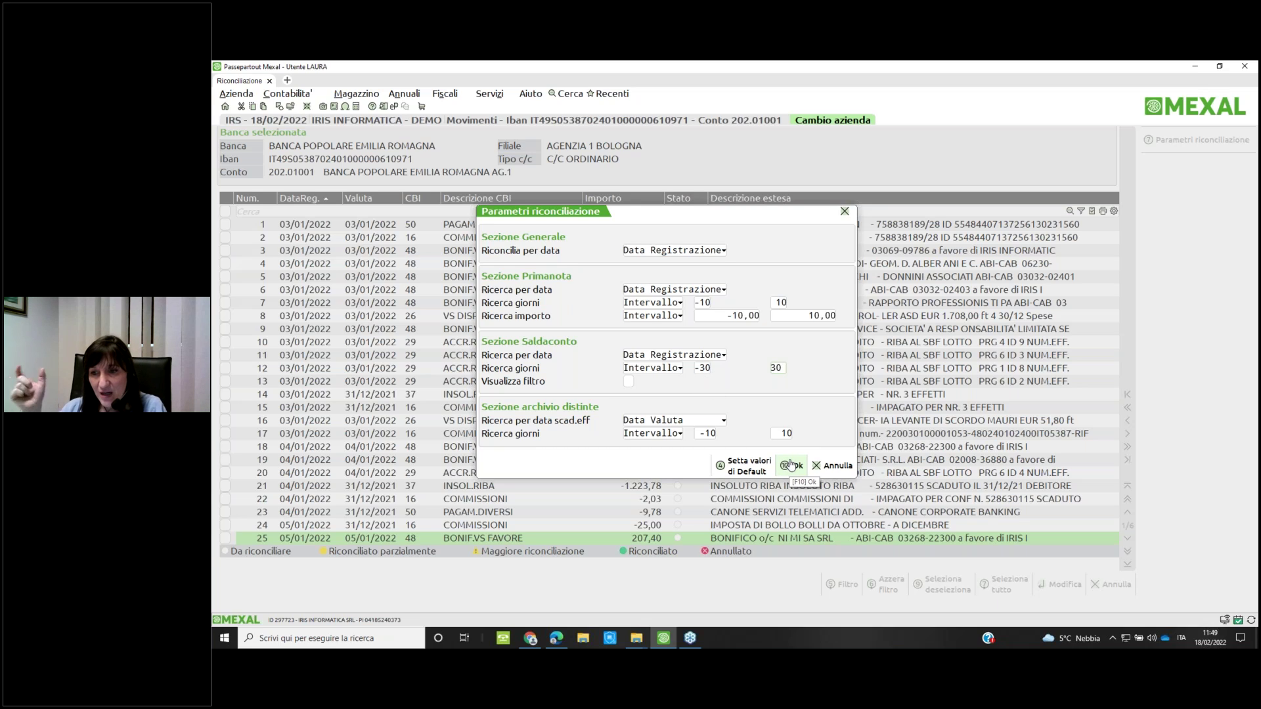
pyautogui.click(791, 465)
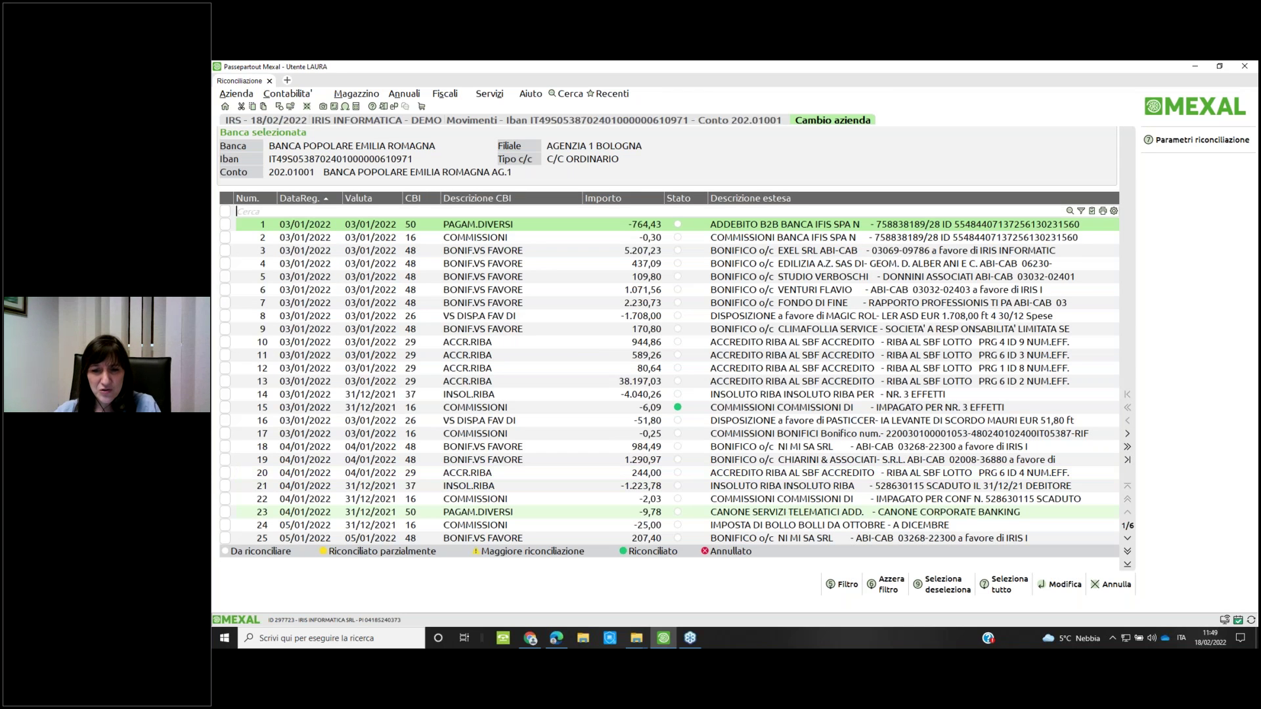
# Assign the 207,40 transfer of 05/01/2022 to the customer's account
pyautogui.click(774, 540)
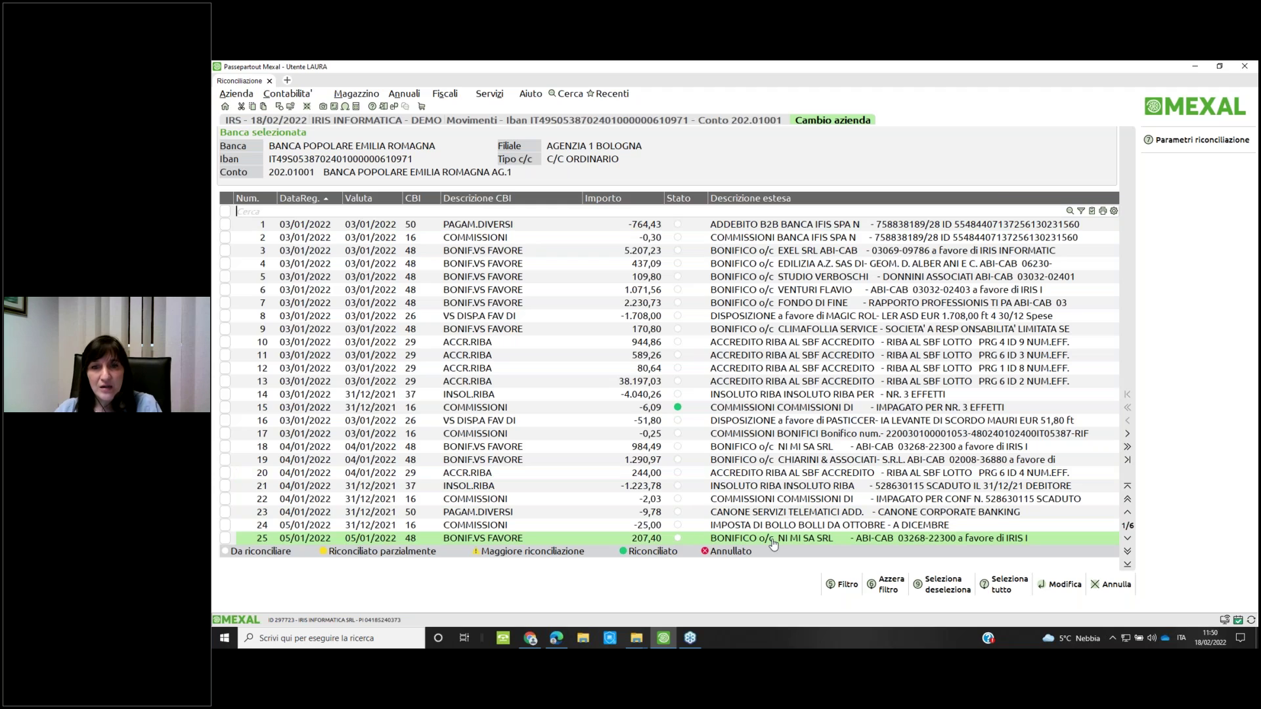
pyautogui.doubleClick(774, 540)
pyautogui.click(576, 381)
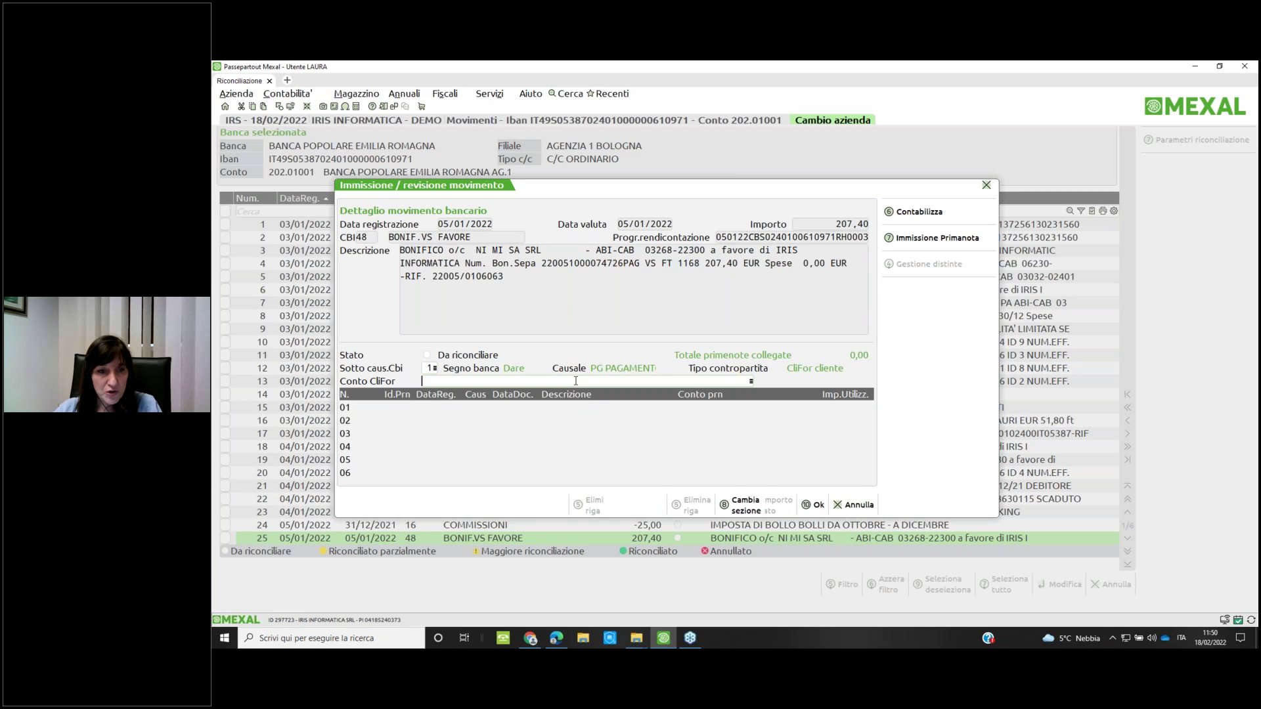
pyautogui.write('501.1334')
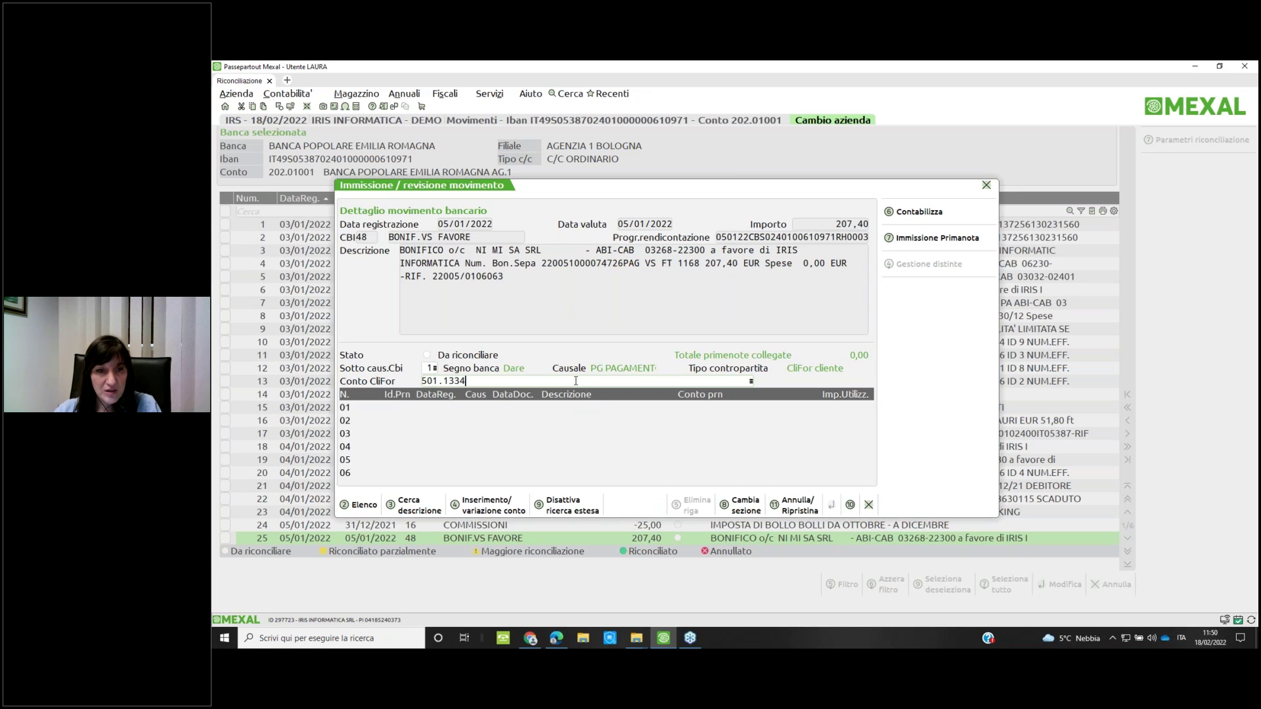
pyautogui.press('Return')
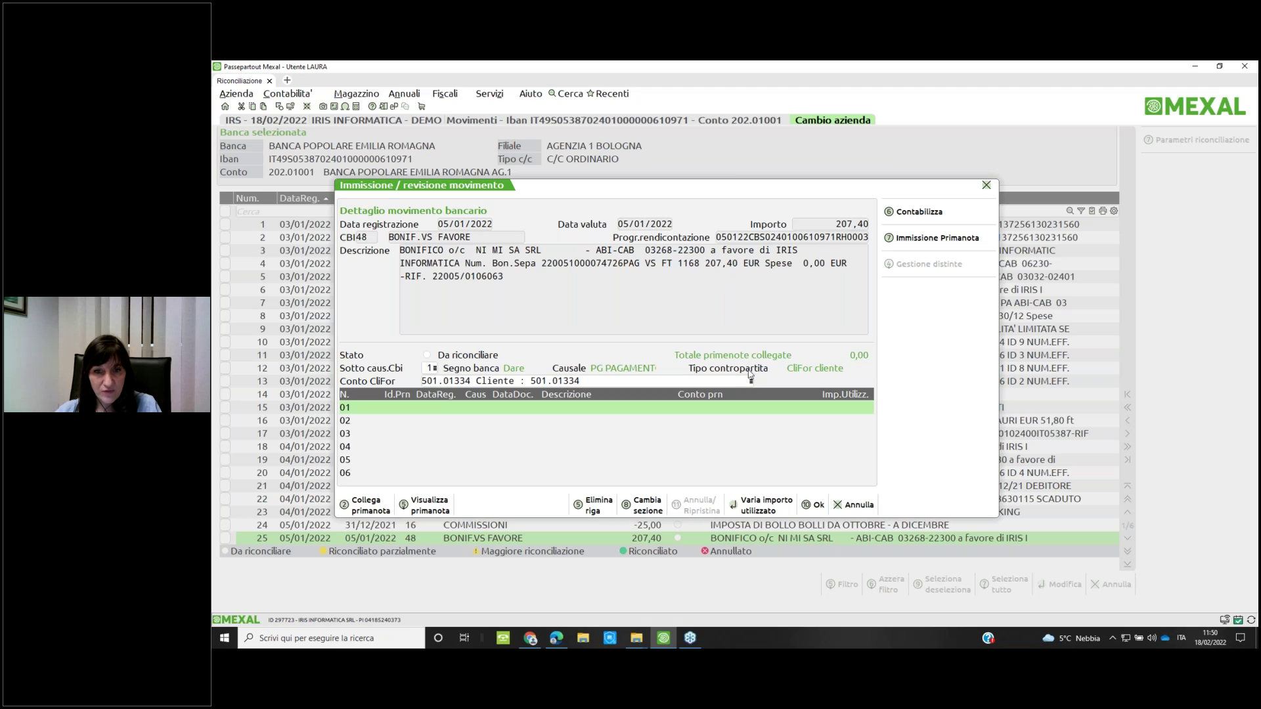
# Post it against open items, searching installments due 01/01/2022–31/12/2022 without finding any
pyautogui.click(911, 217)
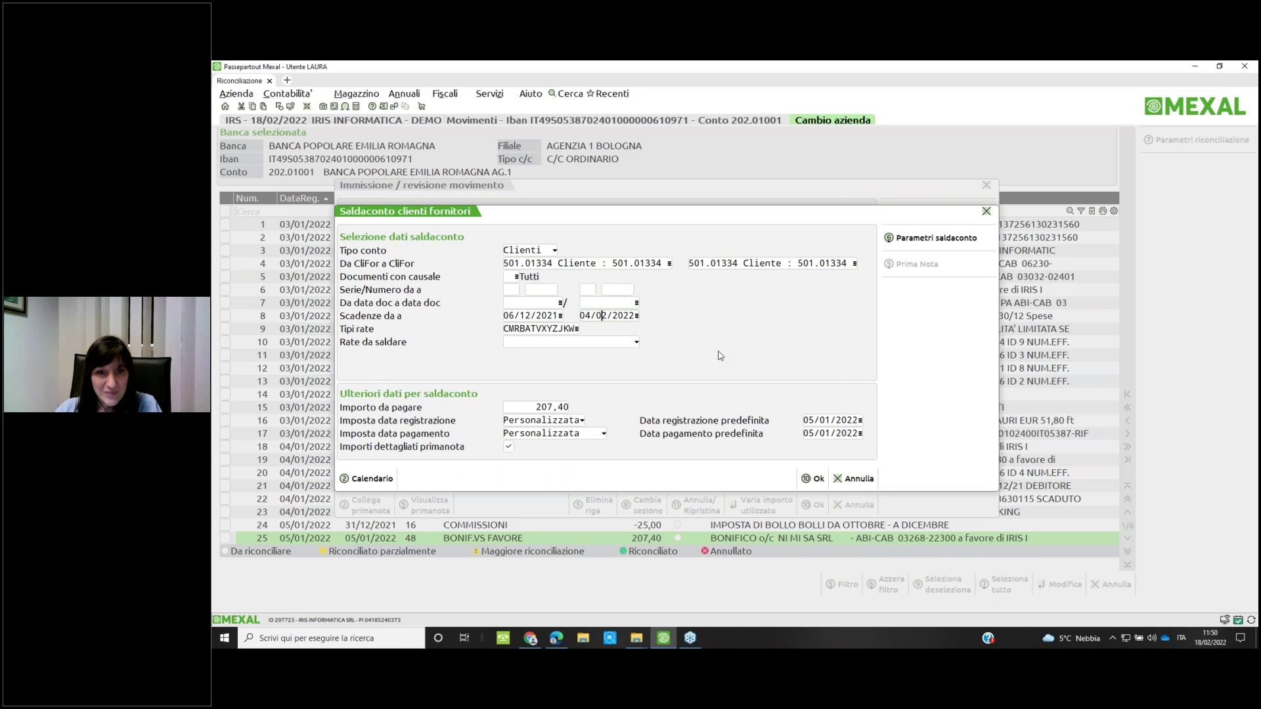
pyautogui.write('4')
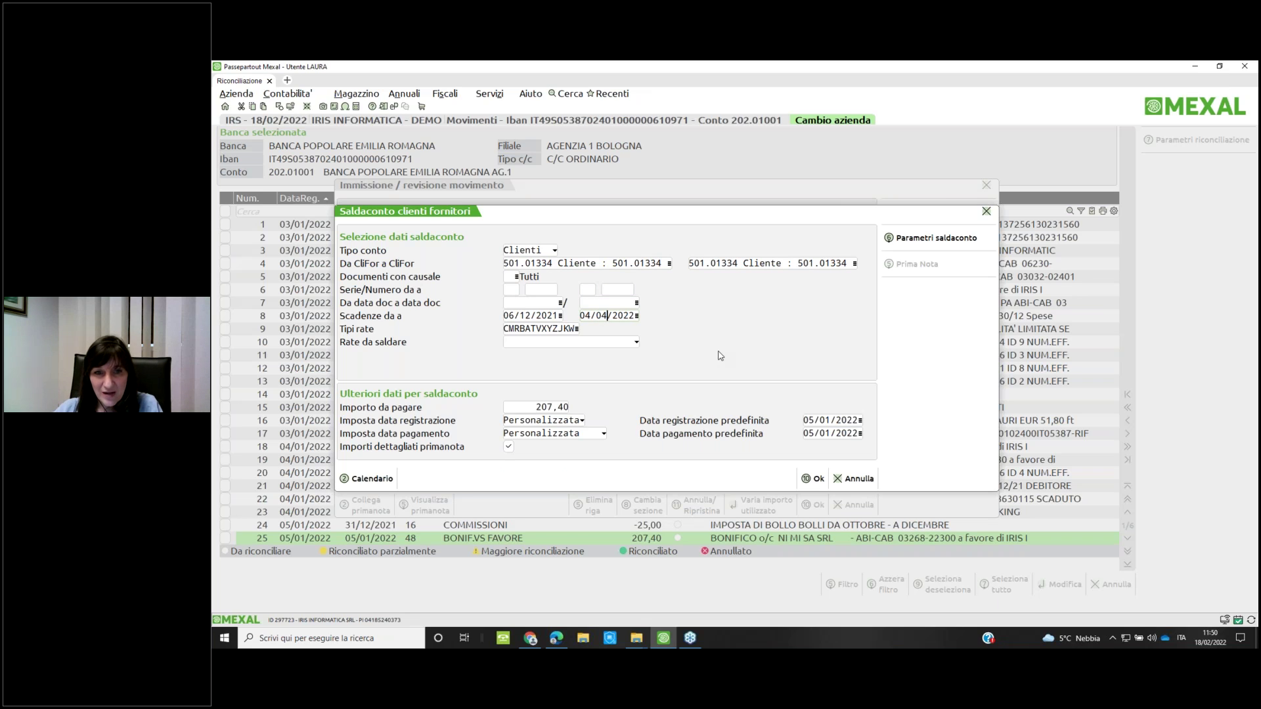
pyautogui.click(815, 479)
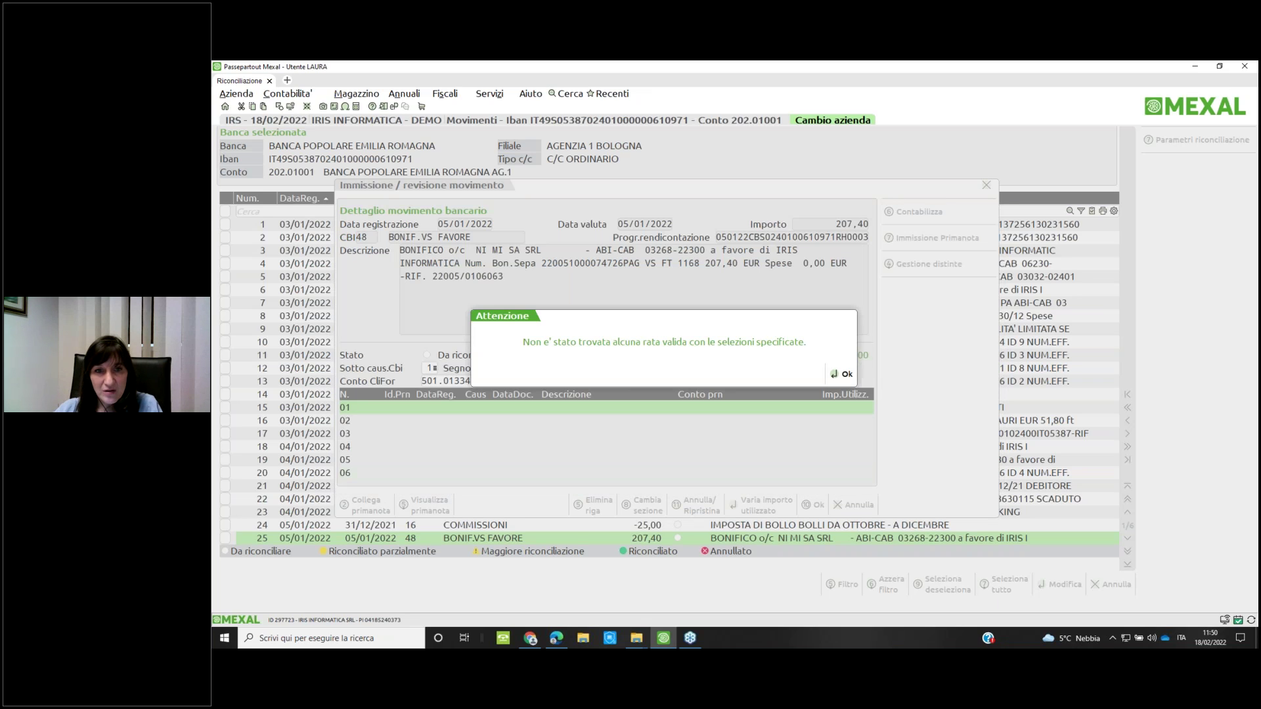
pyautogui.click(841, 373)
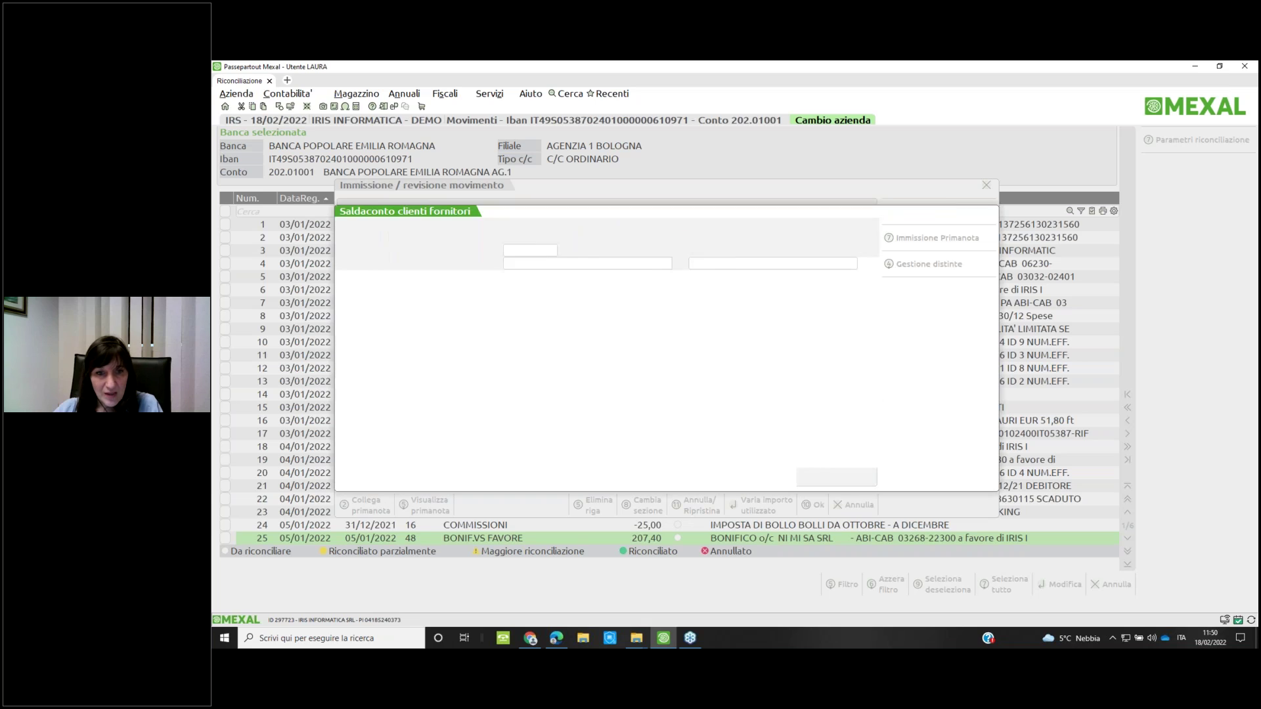
pyautogui.press('Return')
pyautogui.press('Return')
pyautogui.press('Return')
pyautogui.press('Return')
pyautogui.press('Return')
pyautogui.press('Return')
pyautogui.press('Return')
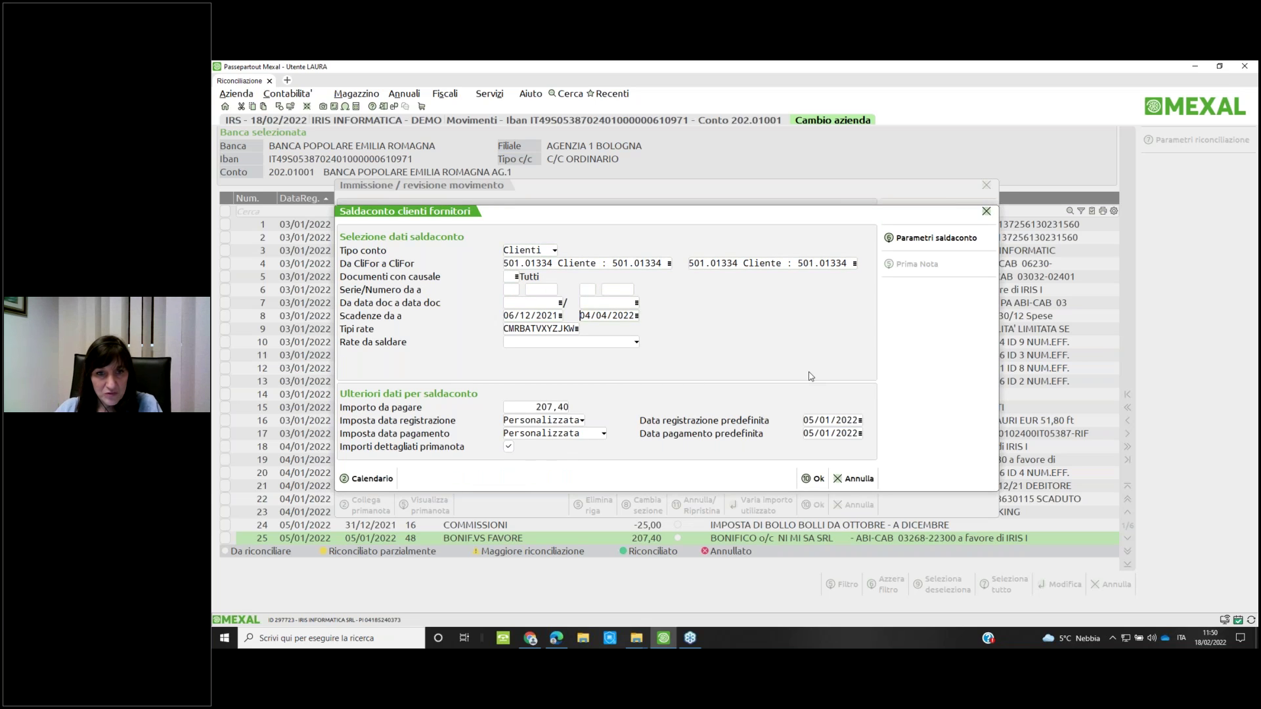
pyautogui.write('31/12/2022')
pyautogui.press('Up')
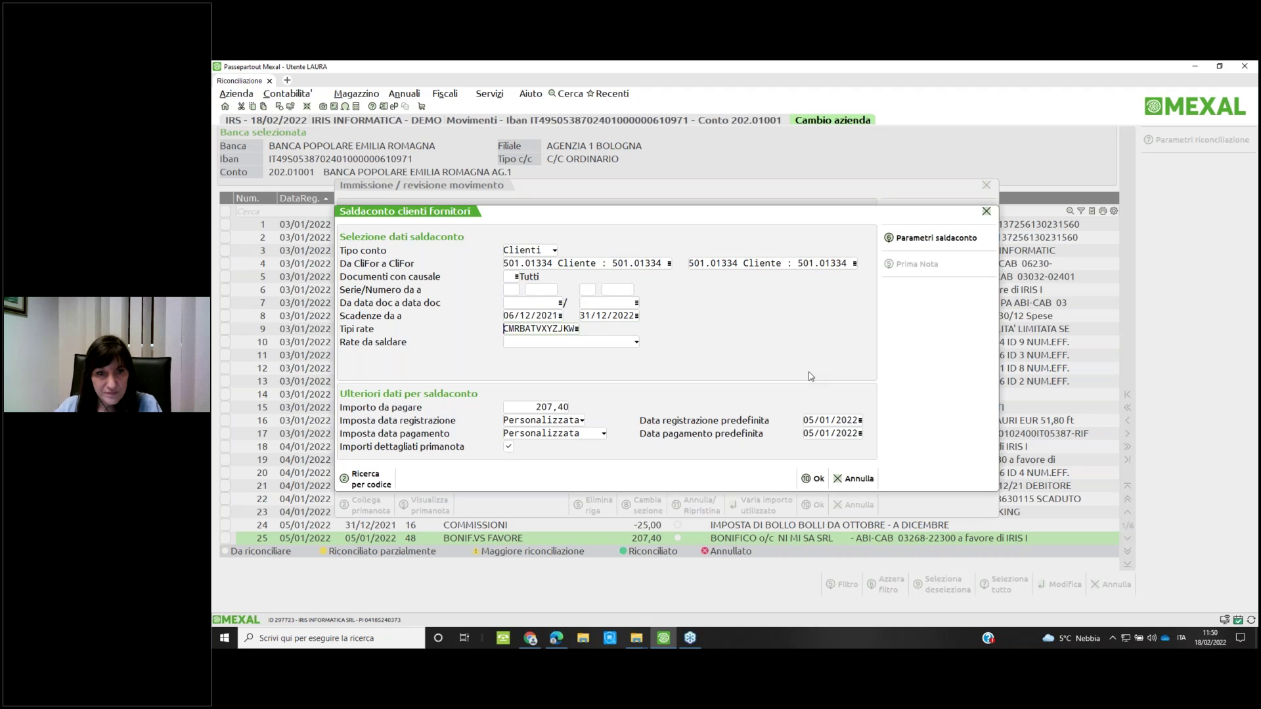
pyautogui.write('01012022')
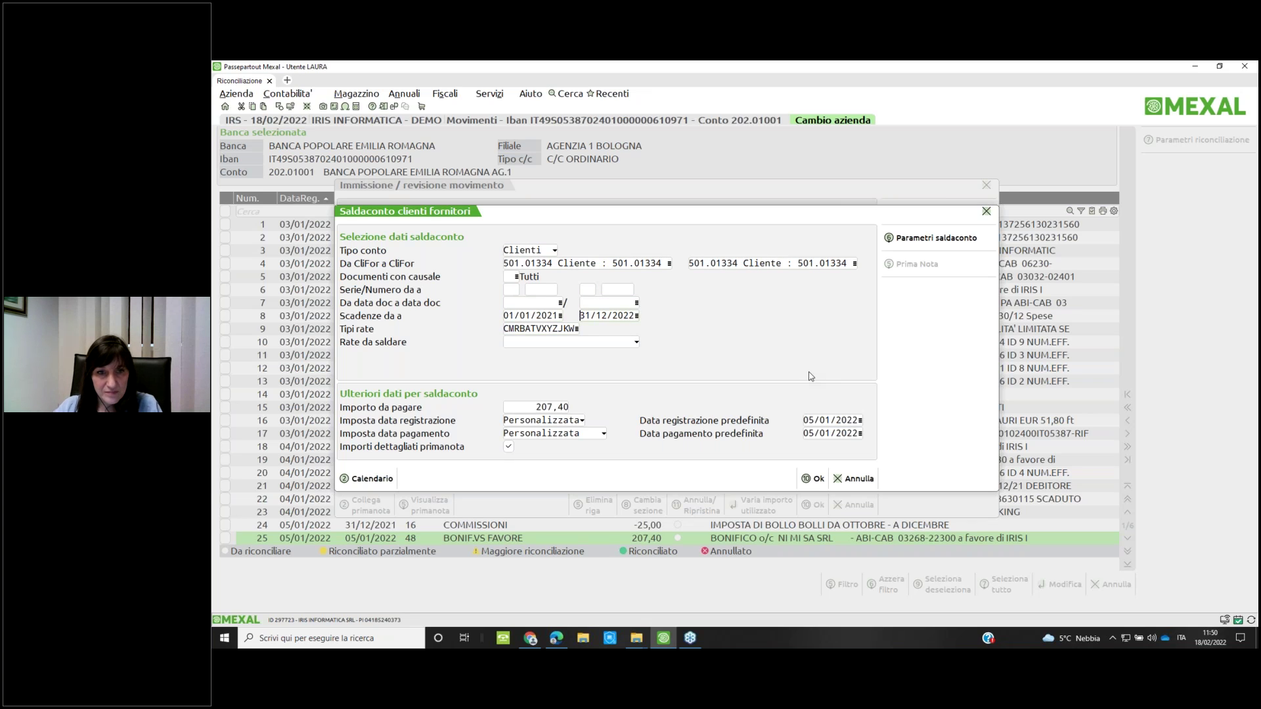
pyautogui.press('F10')
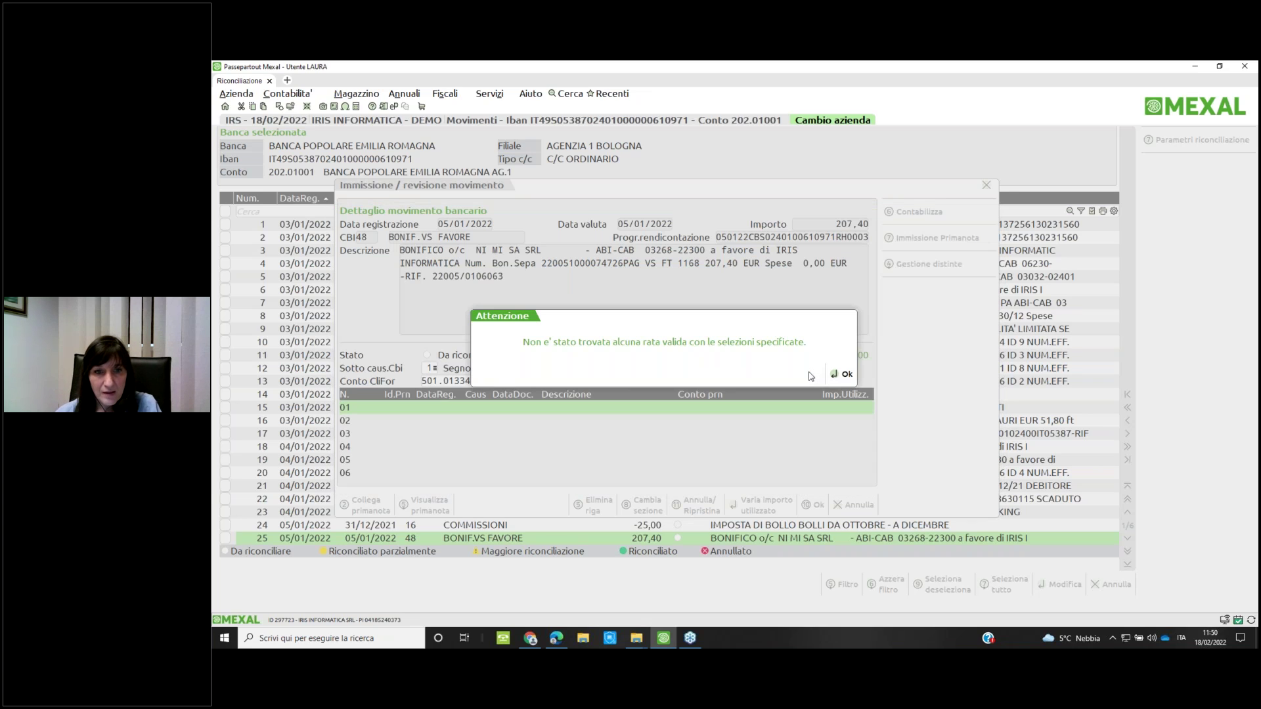
pyautogui.press('Return')
pyautogui.press('Return')
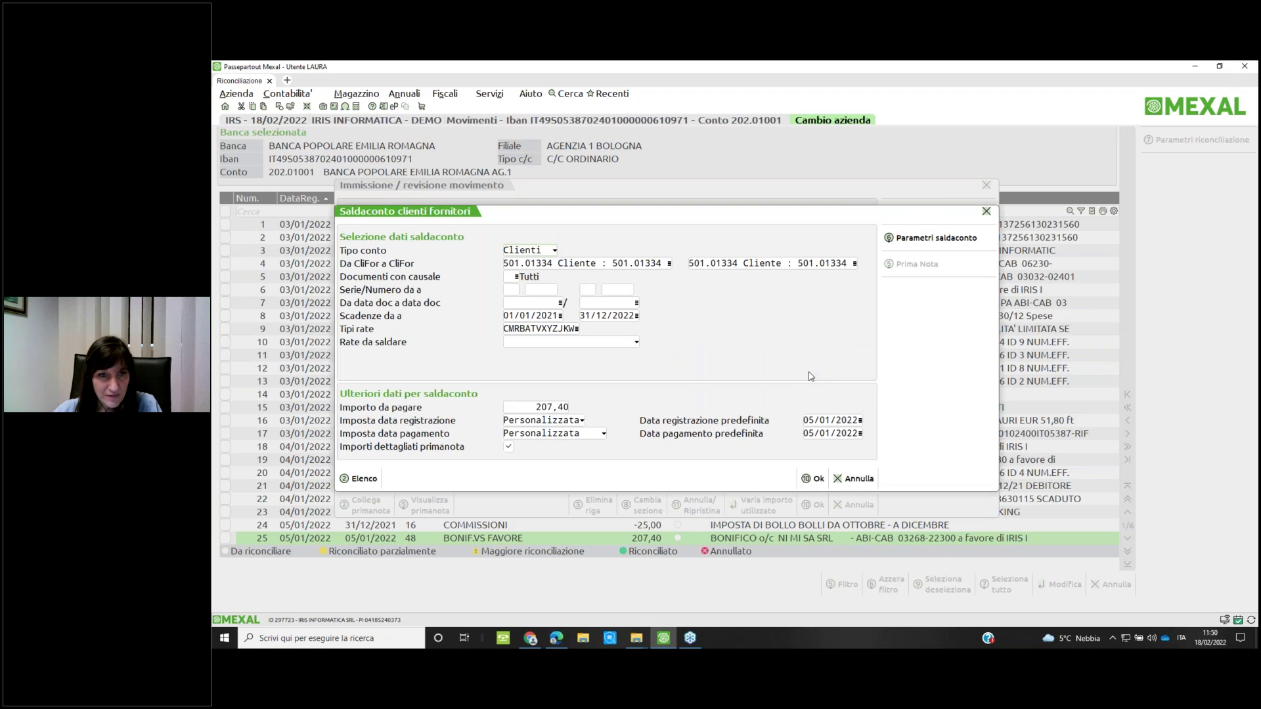
# Include all 13 payment types, search again with no results, and open a second Mexal tab
pyautogui.click(576, 330)
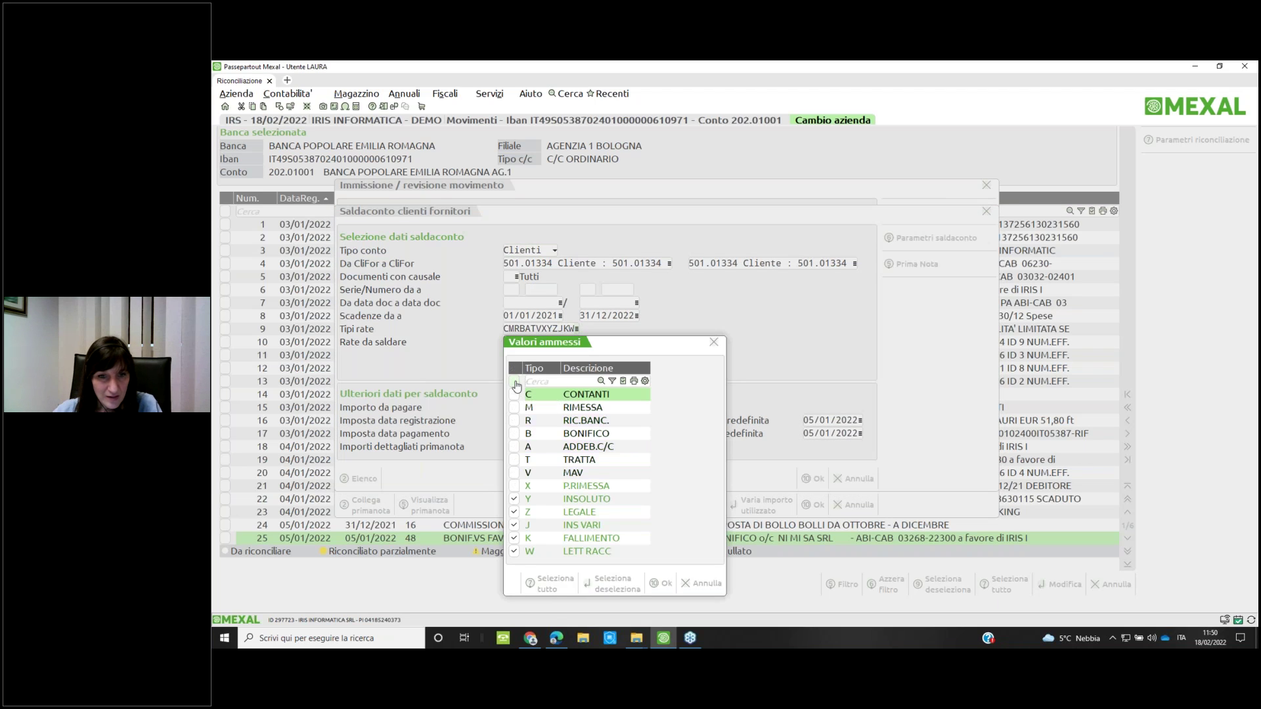
pyautogui.click(514, 381)
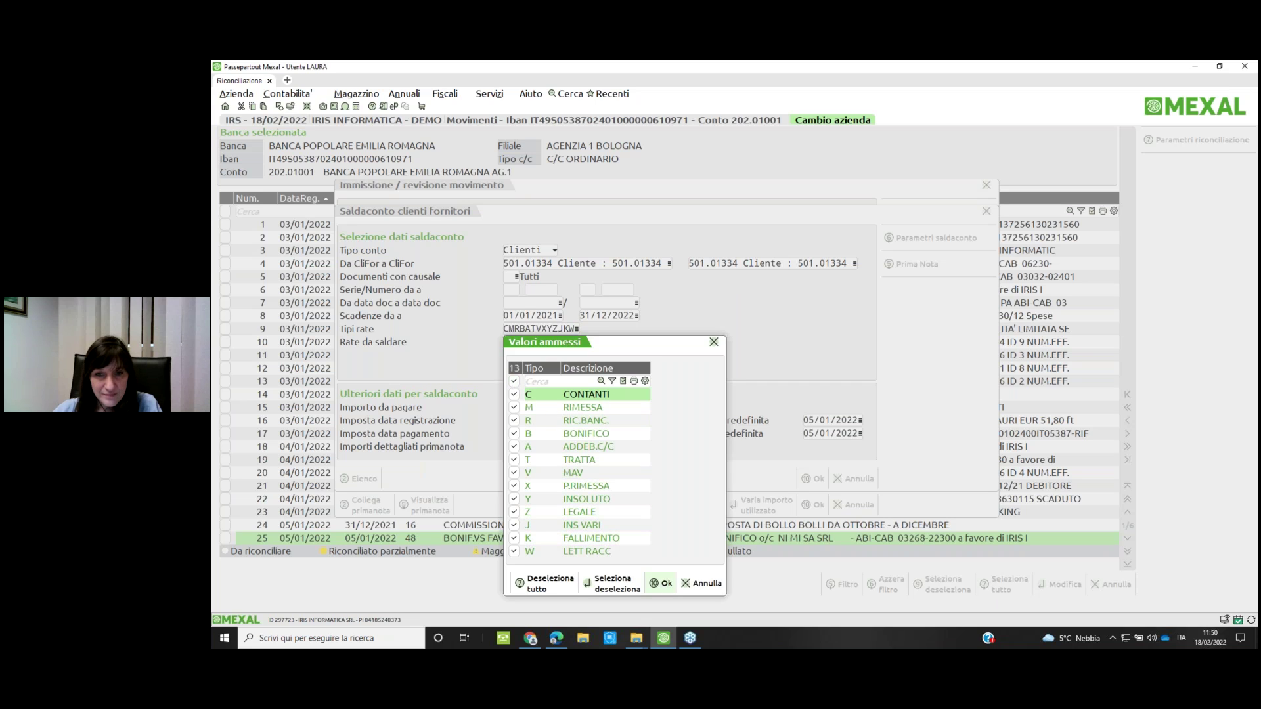
pyautogui.press('F10')
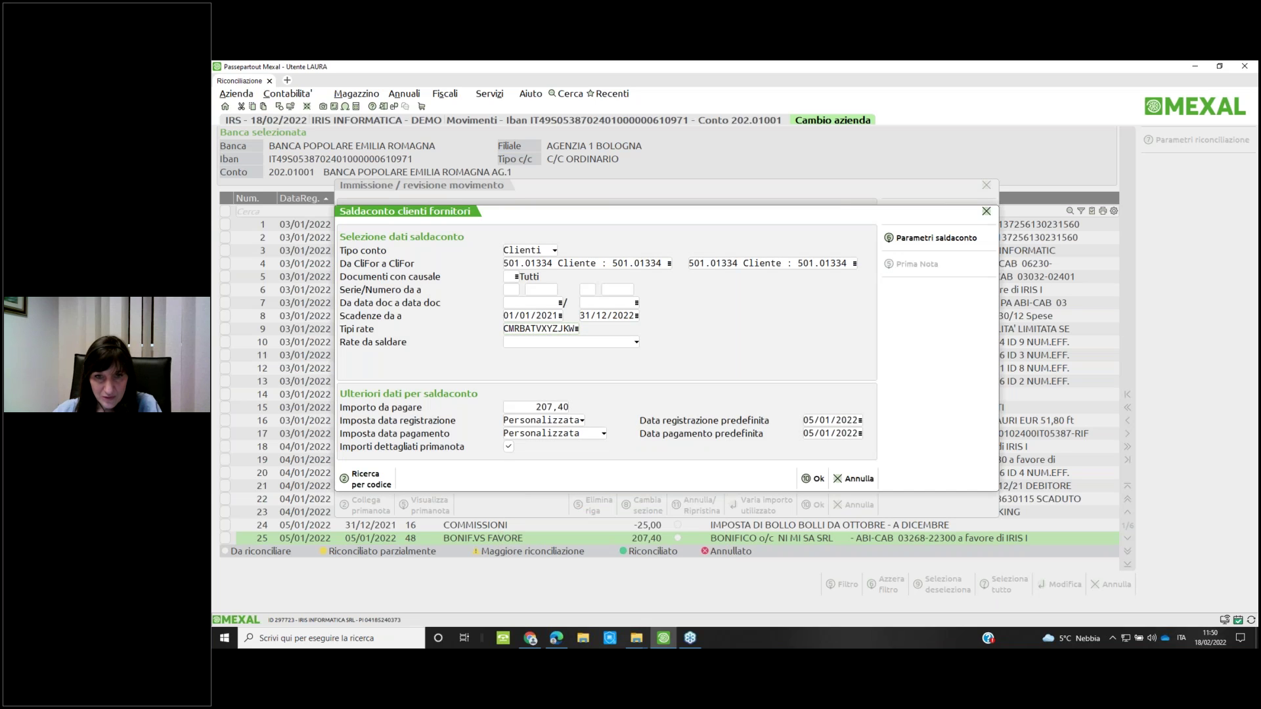
pyautogui.click(812, 479)
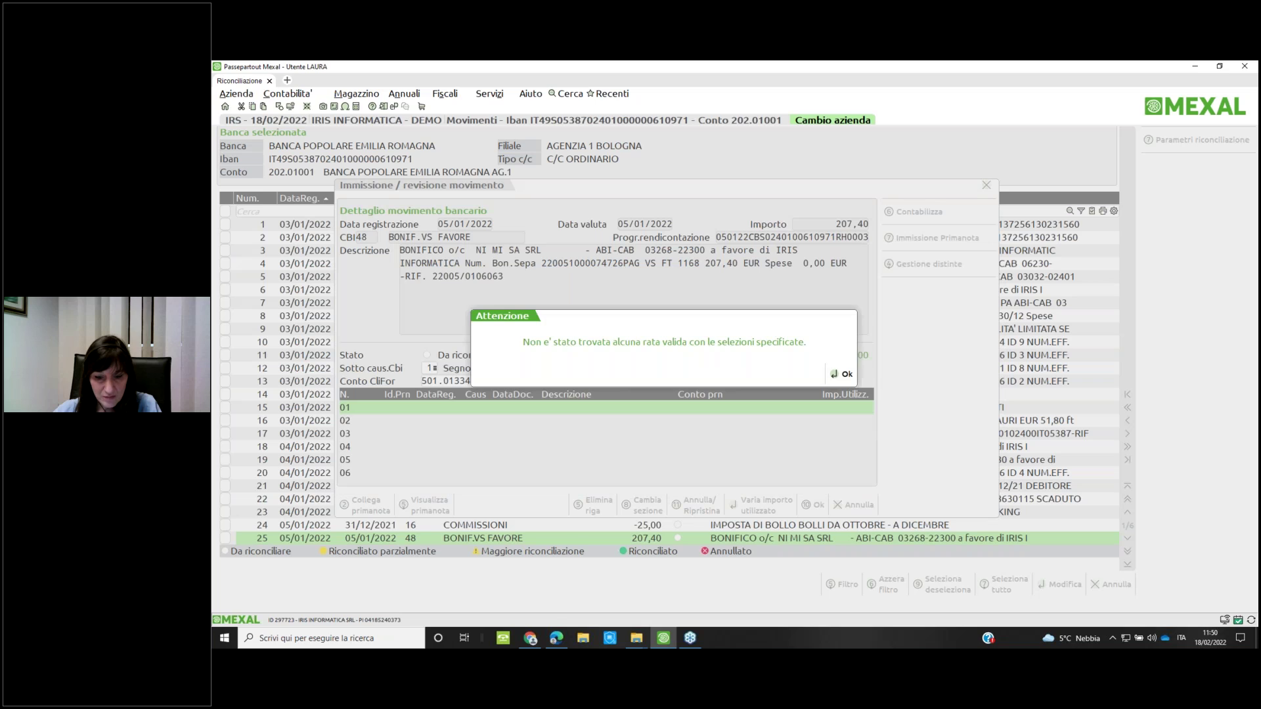
pyautogui.click(842, 373)
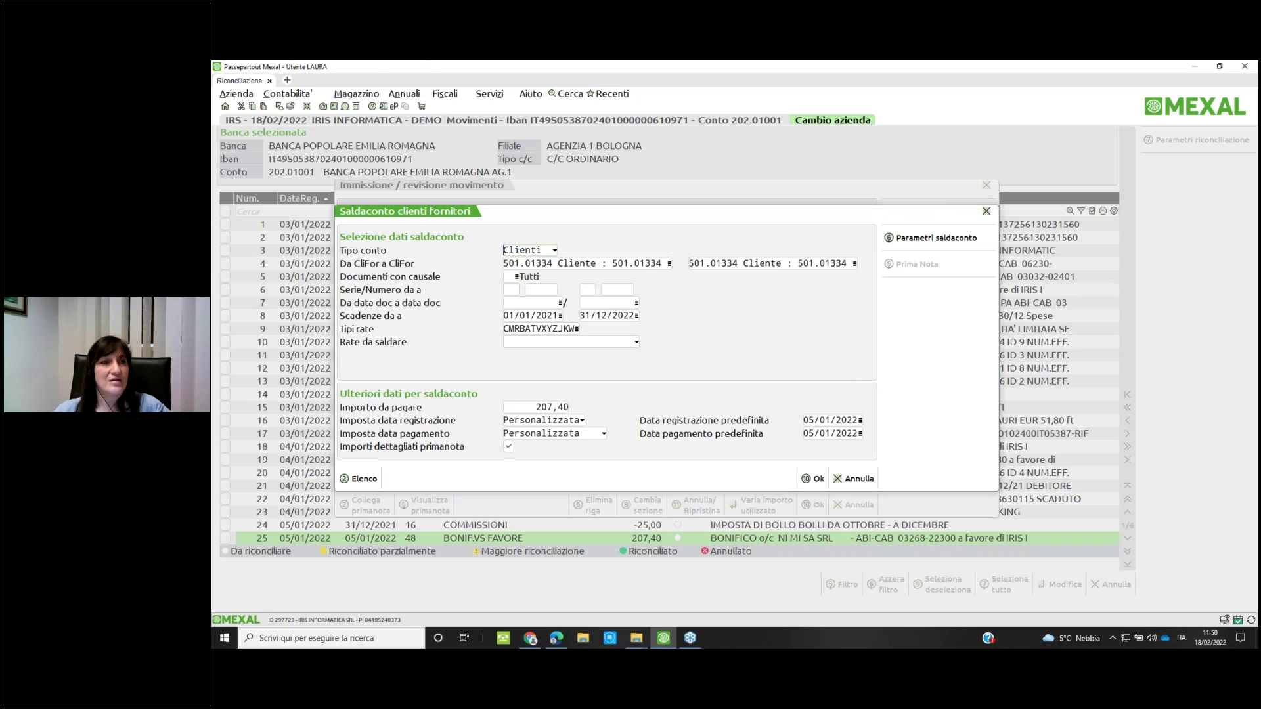
pyautogui.click(286, 80)
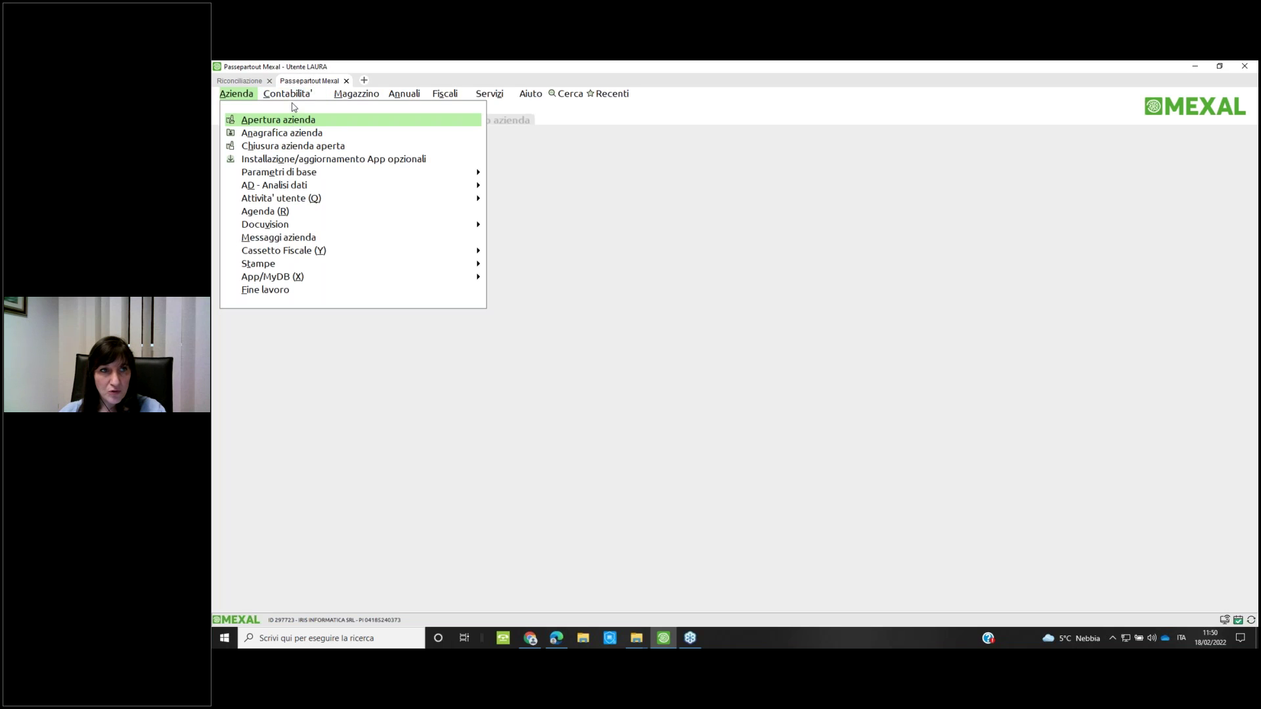
# Open the customer's ledger card in Contabilità > Schede contabili by entering its account code
pyautogui.click(287, 94)
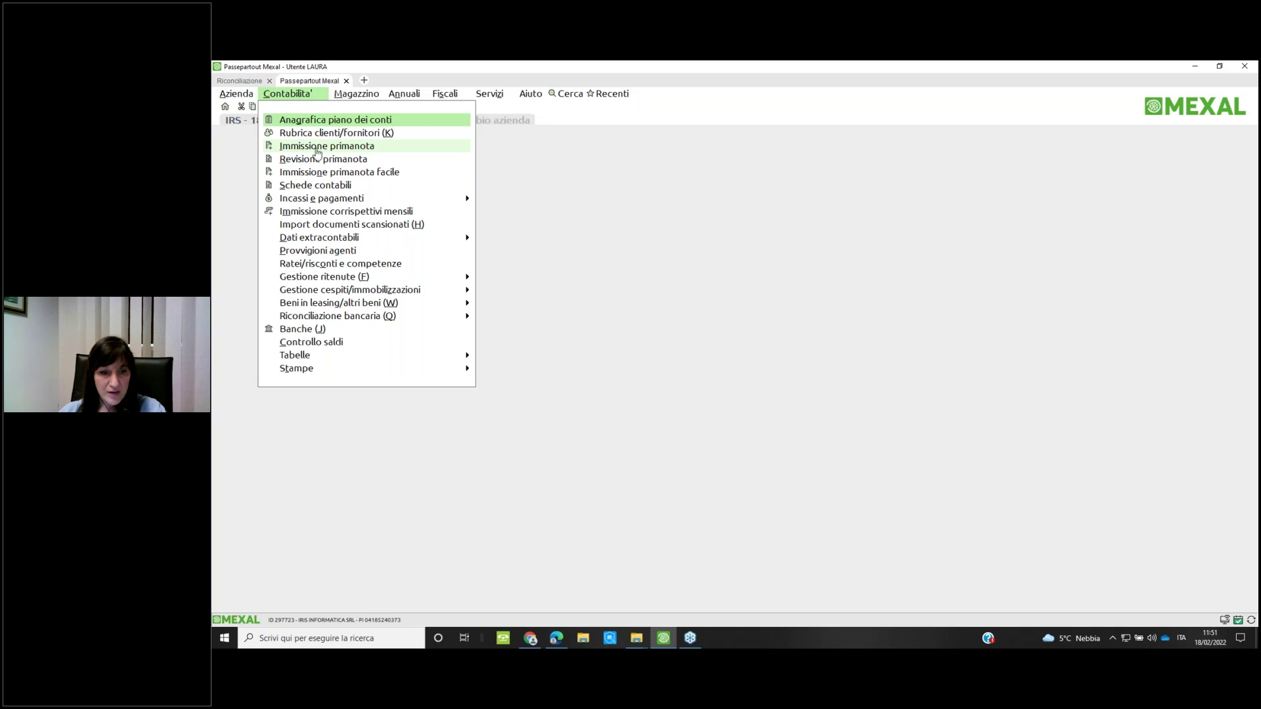
pyautogui.click(325, 149)
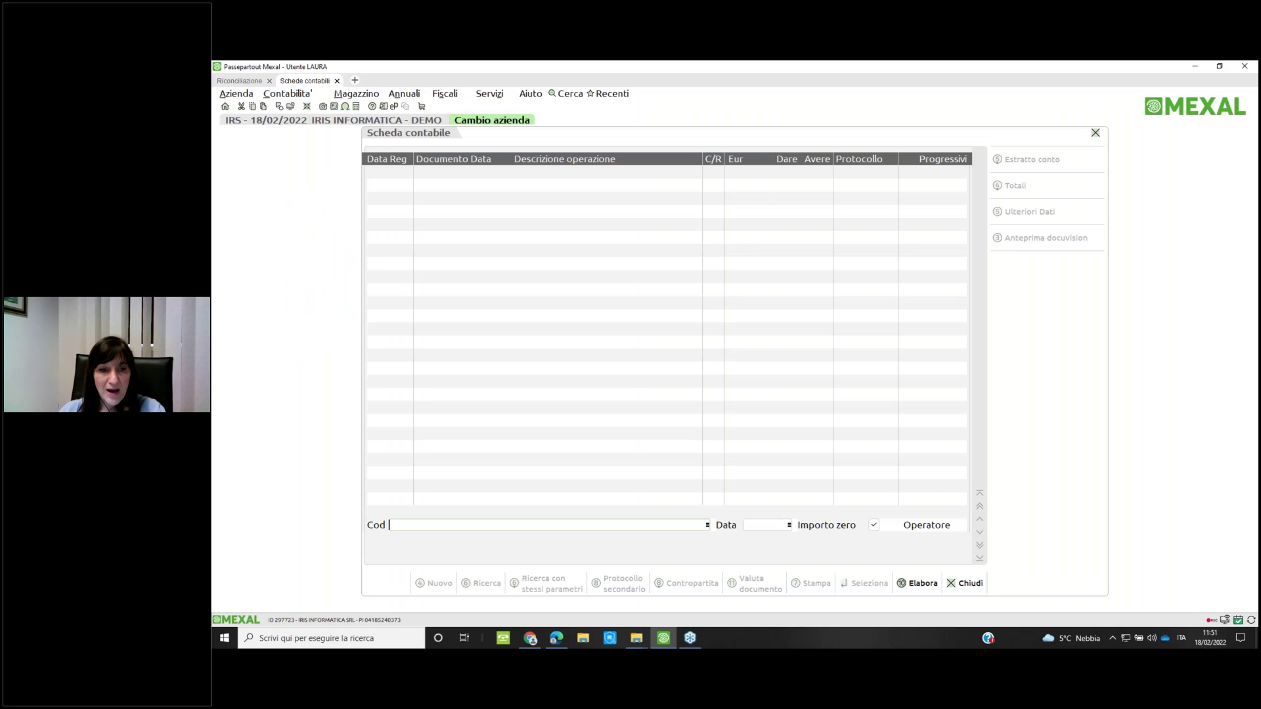
pyautogui.write('501.01334')
pyautogui.press('Return')
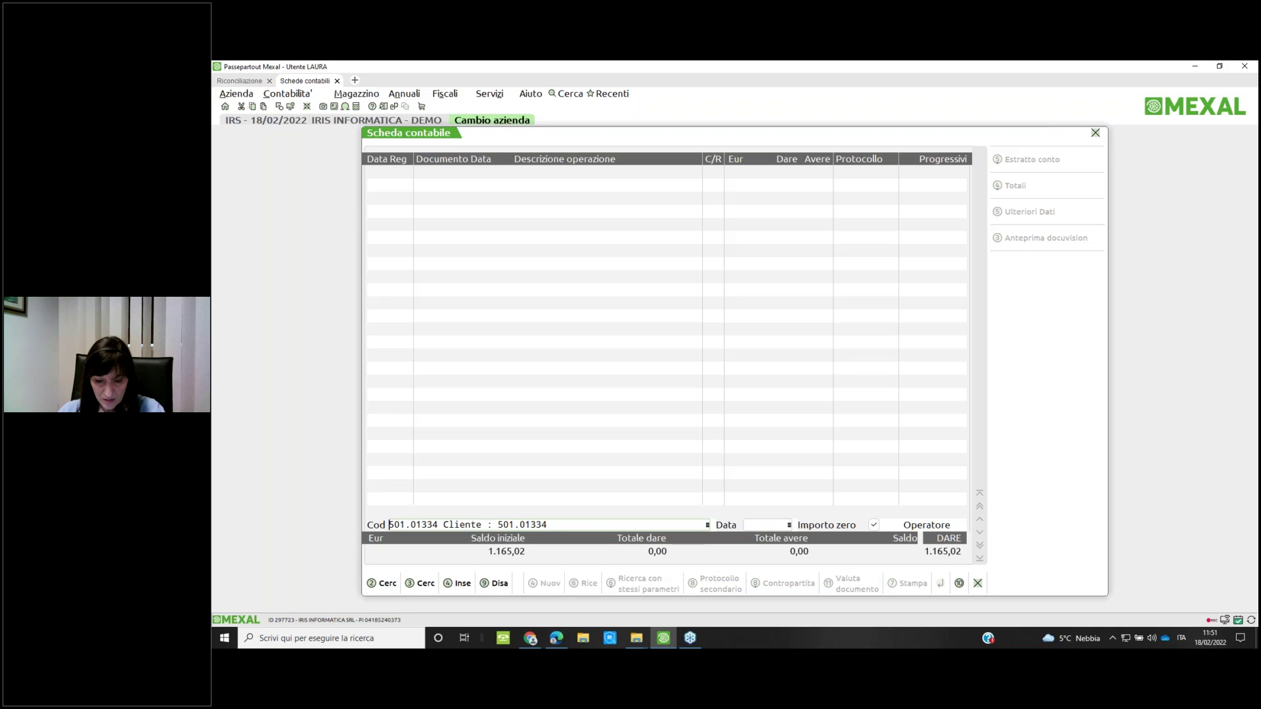
# Search the chart of accounts for the 'ni.mi' customer, then return to the Riconciliazione tab
pyautogui.write('i mi')
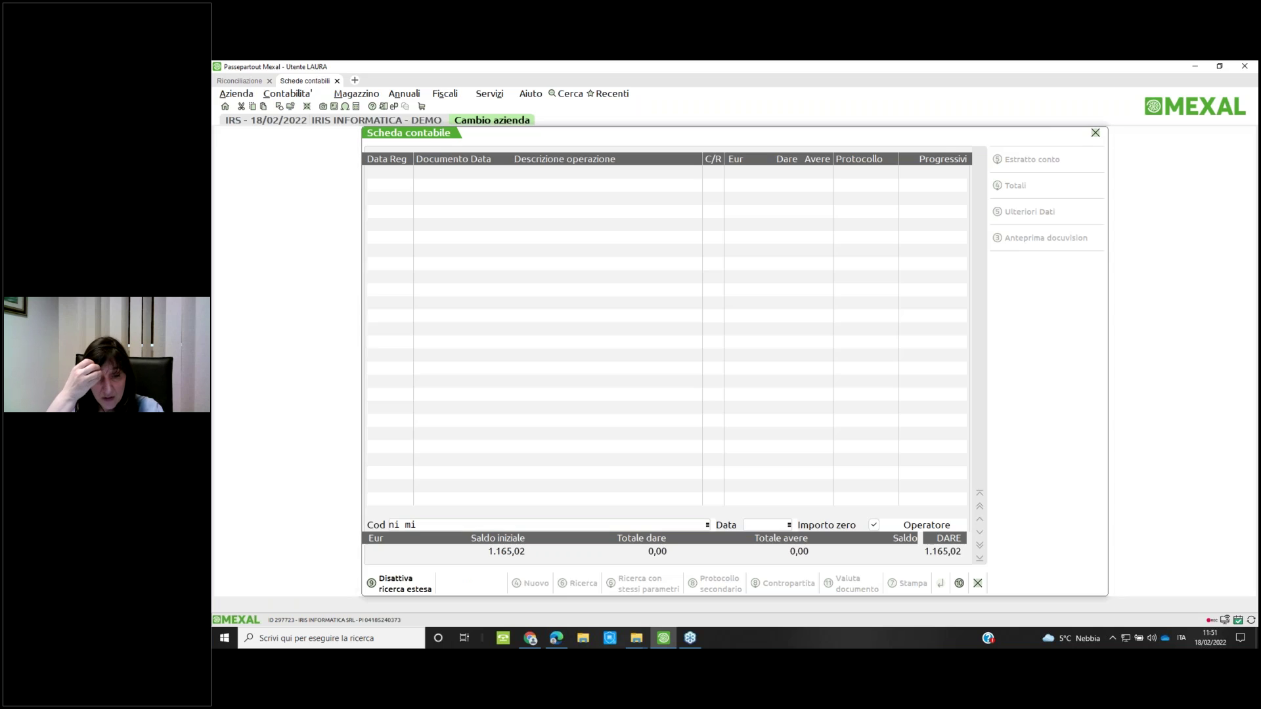
pyautogui.press('Return')
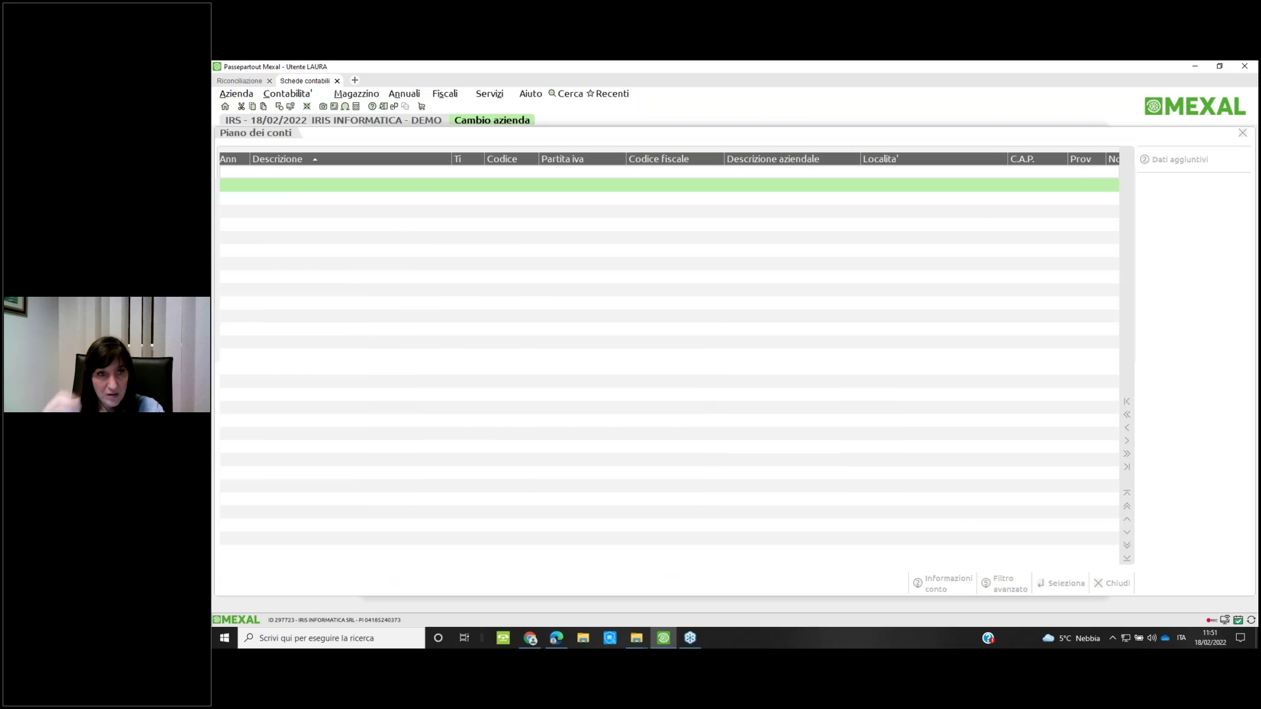
pyautogui.press('BackSpace')
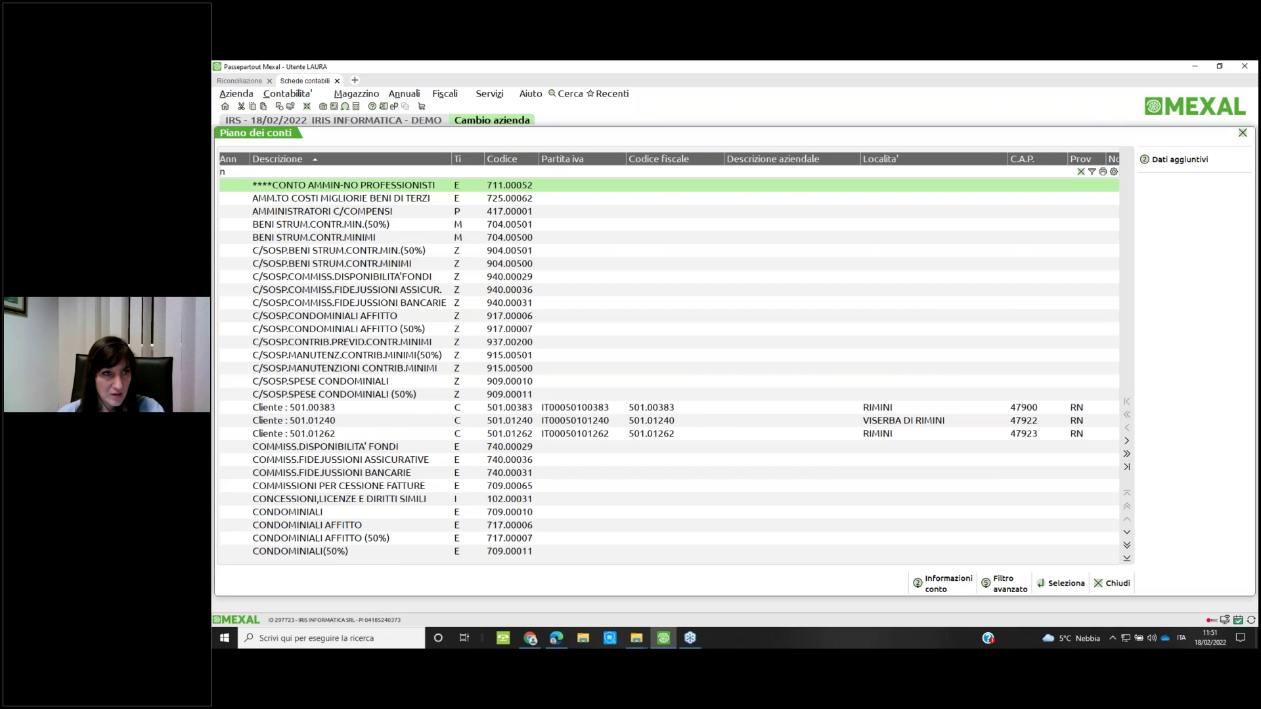
pyautogui.write('i.mio')
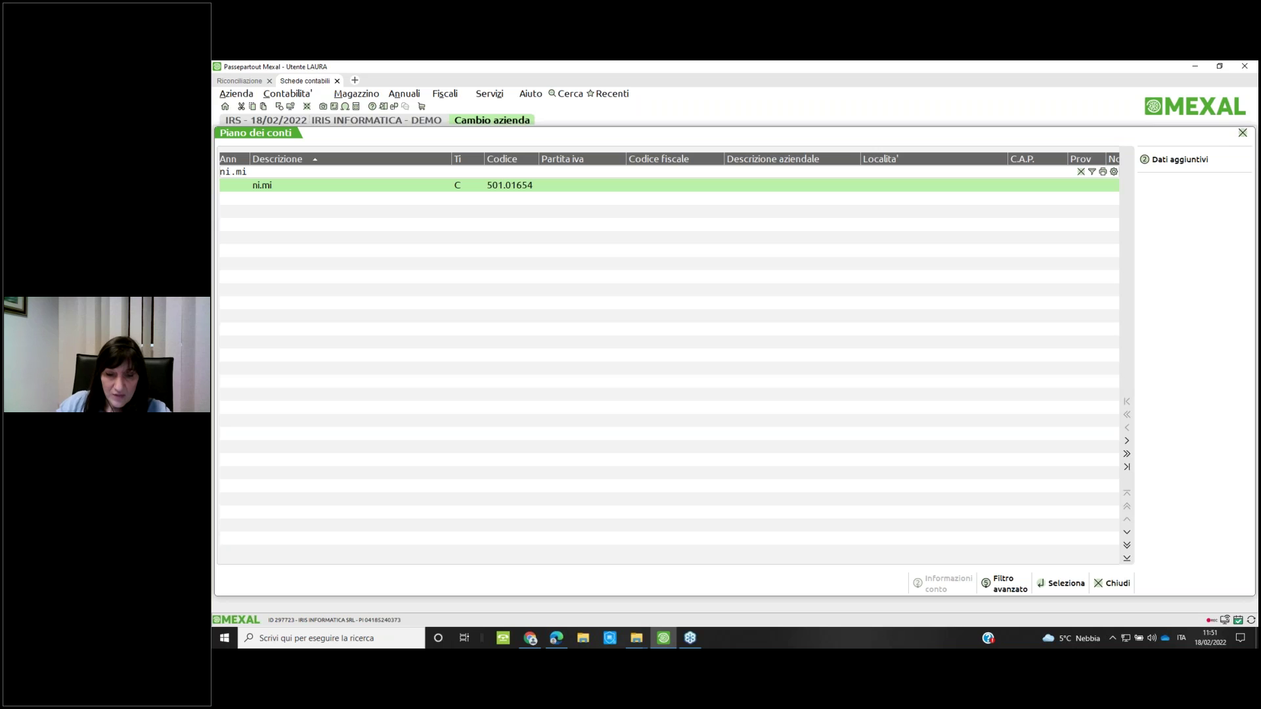
pyautogui.click(240, 81)
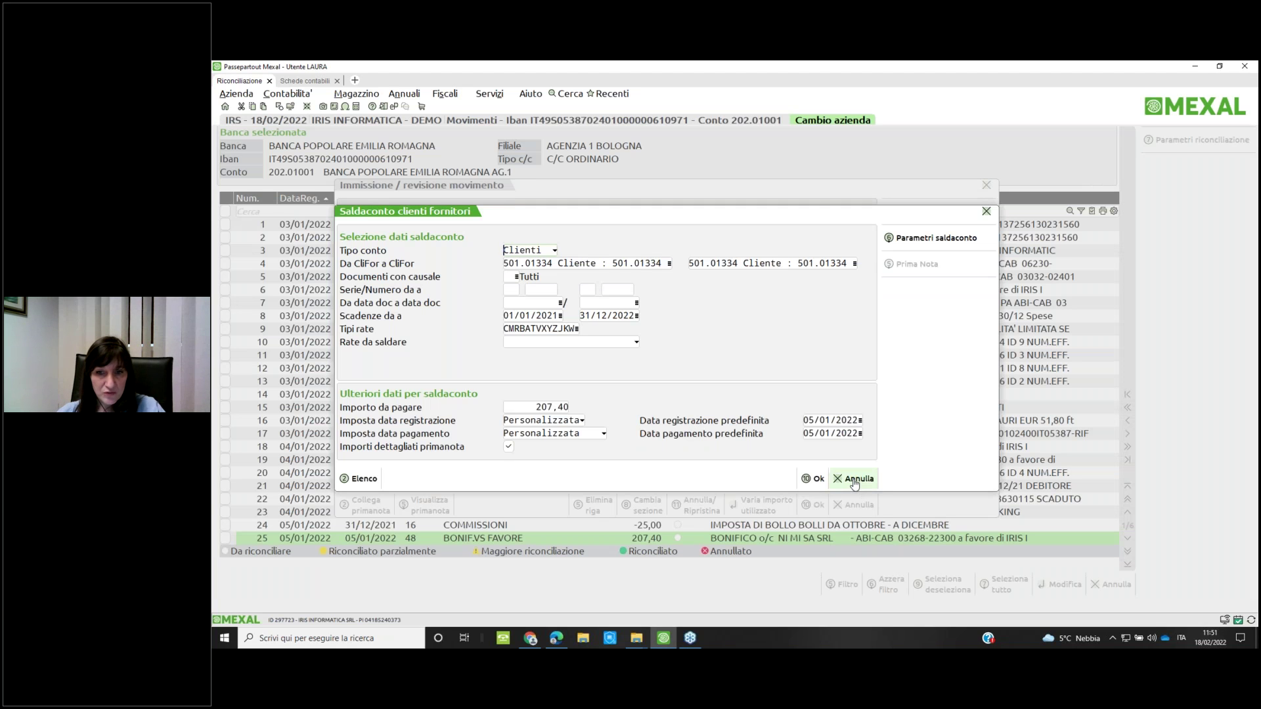
# Cancel the instalment settlement and close the 207,40 transfer's detail without saving
pyautogui.click(854, 480)
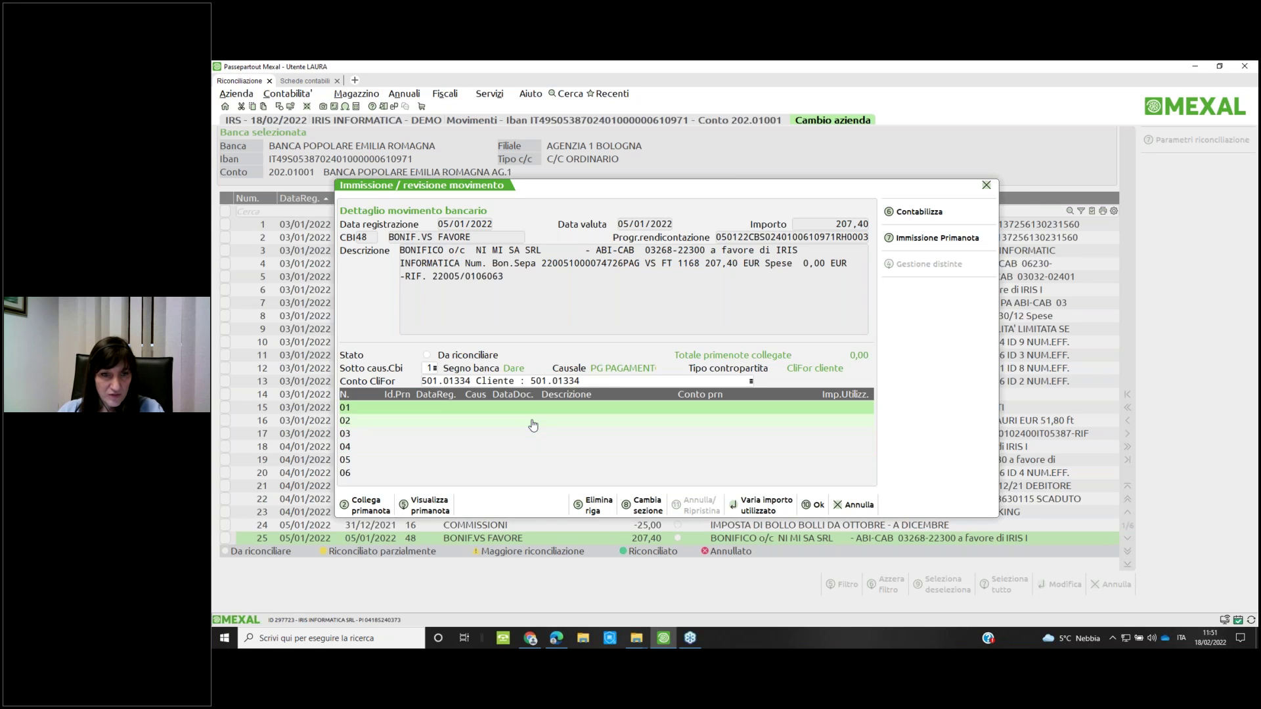
pyautogui.press('Escape')
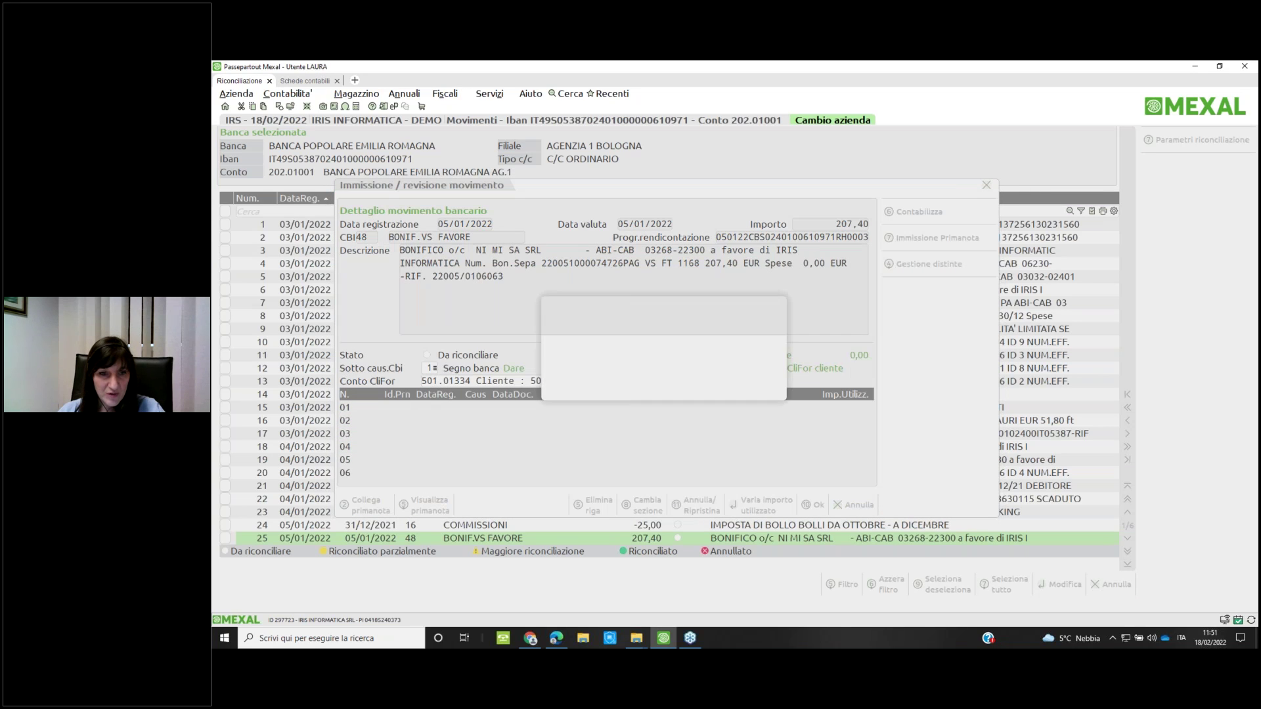
pyautogui.press('Return')
pyautogui.press('Return')
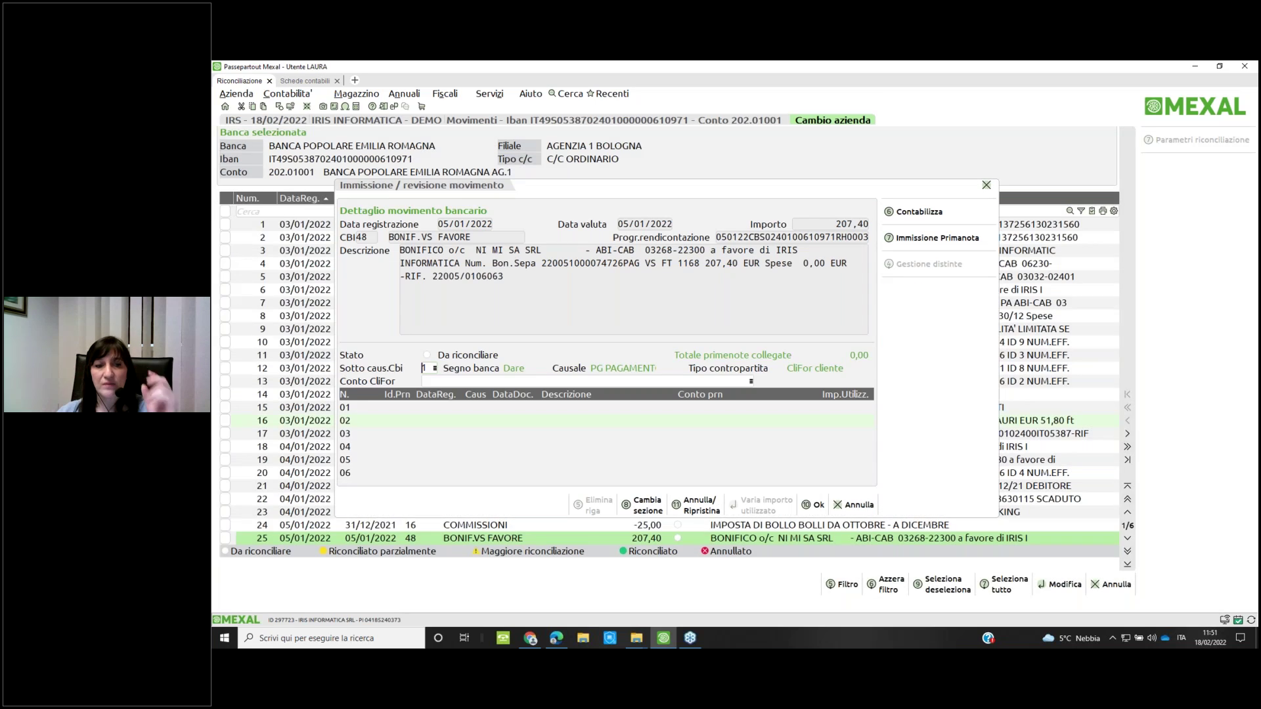
# Try the 824,57 instalment against the transfer, then cancel and leave without saving
pyautogui.click(919, 212)
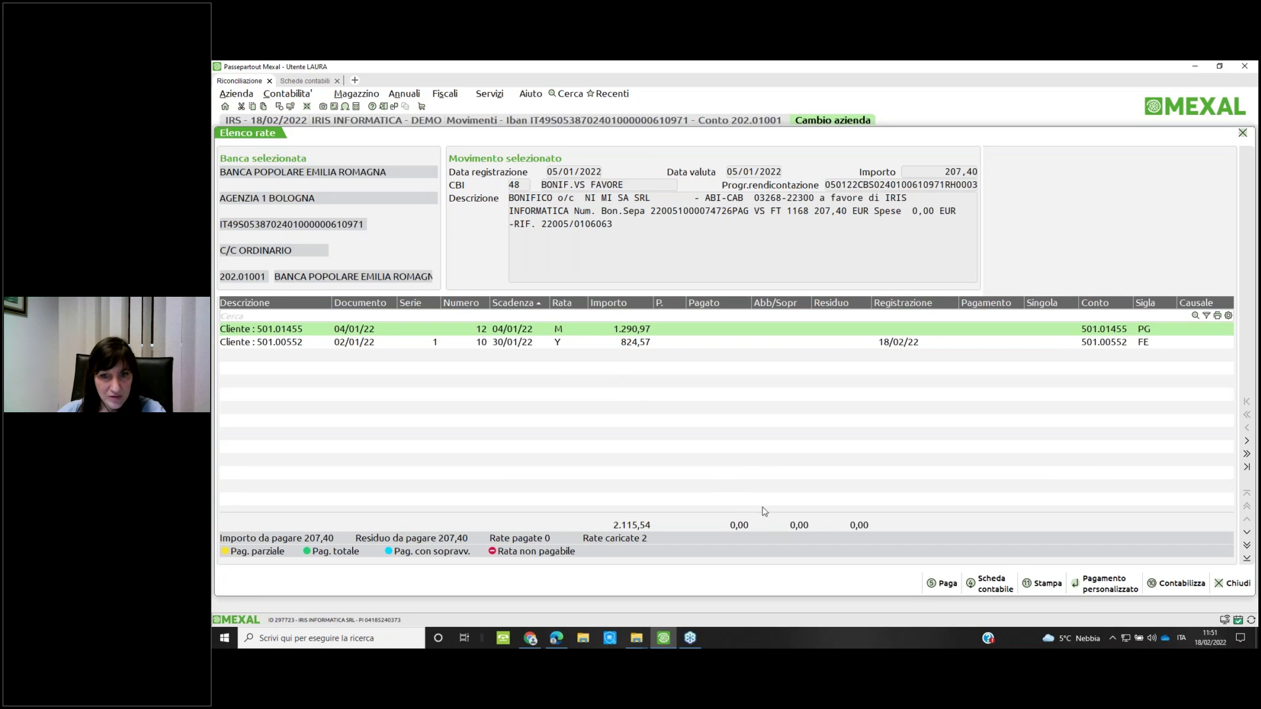
pyautogui.press('Down')
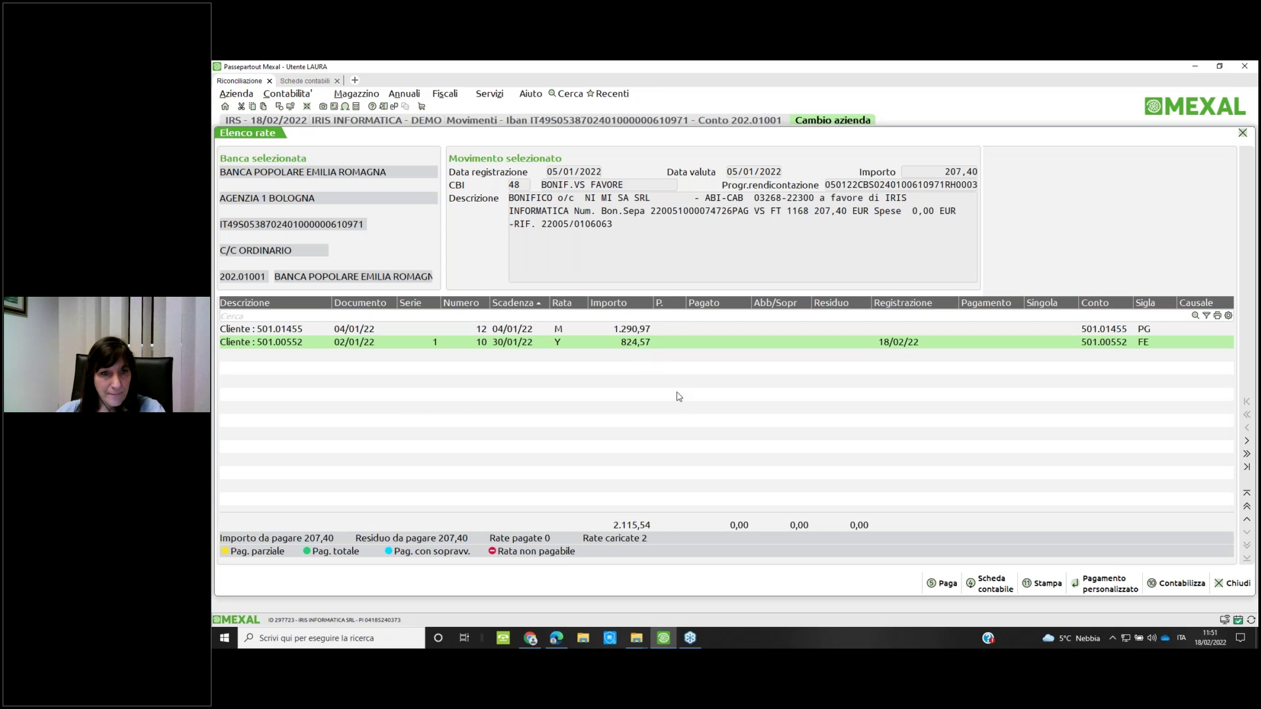
pyautogui.doubleClick(634, 347)
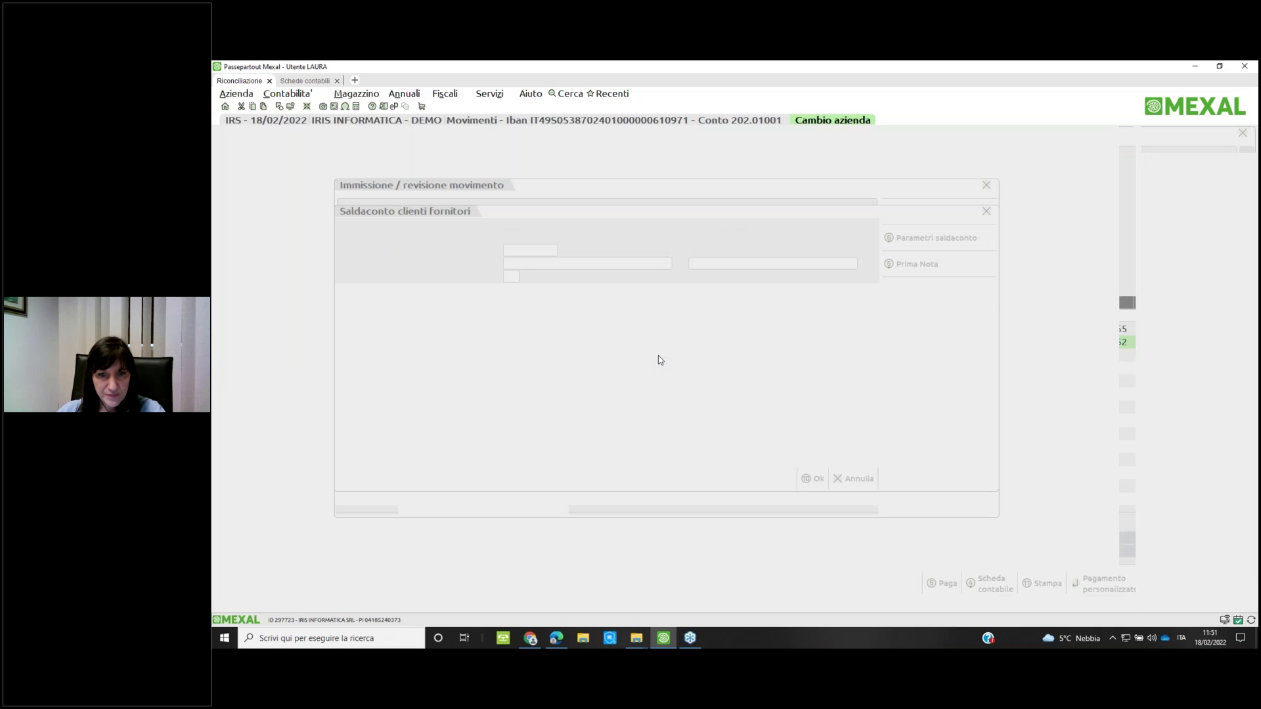
pyautogui.press('Escape')
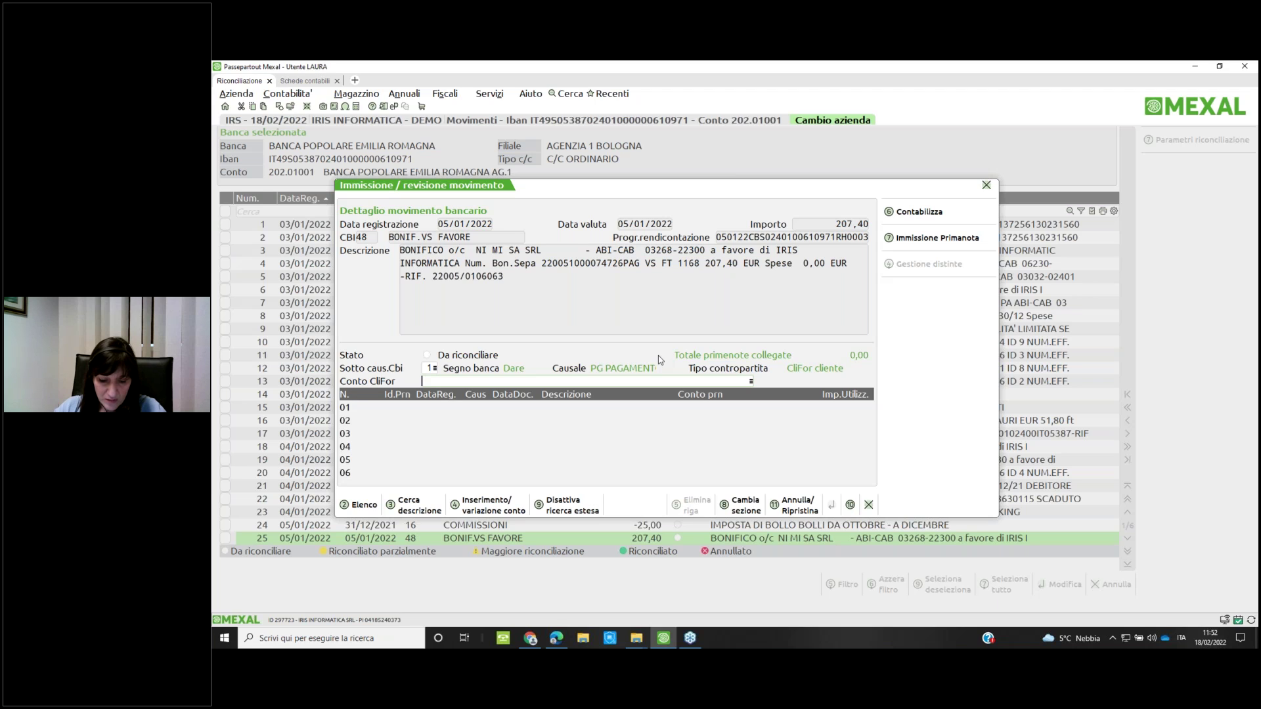
pyautogui.press('Escape')
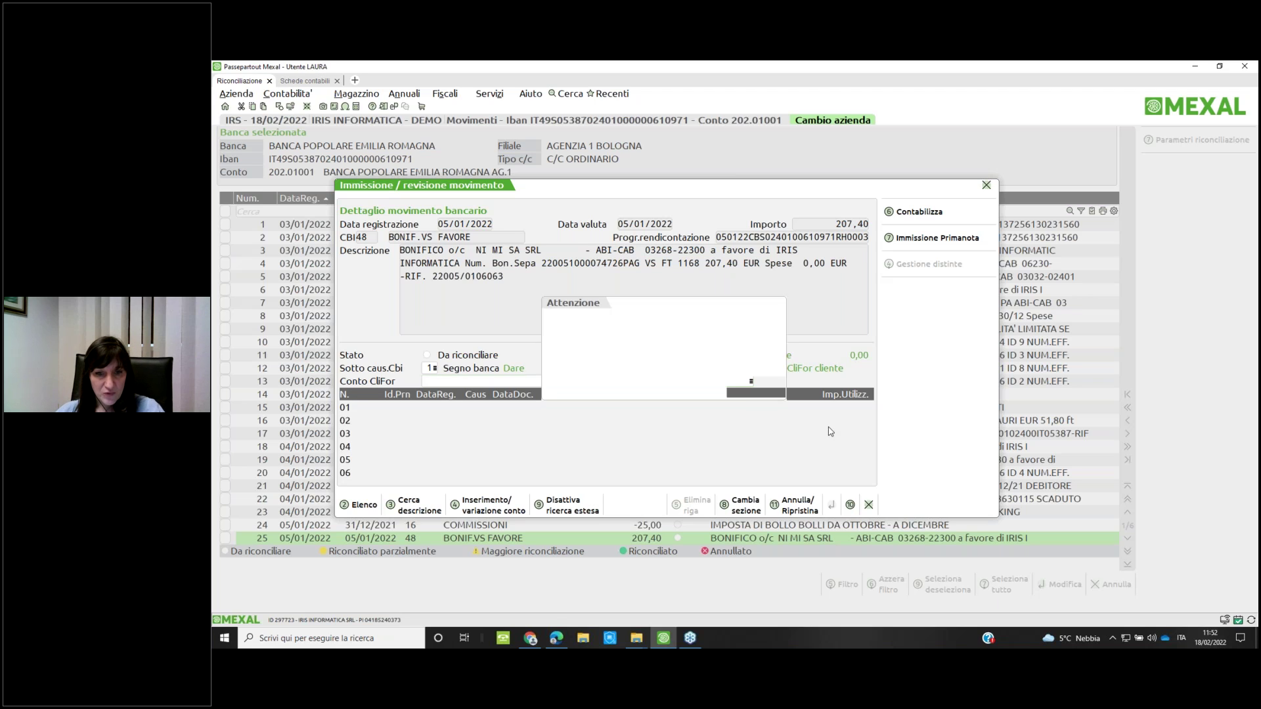
pyautogui.press('Return')
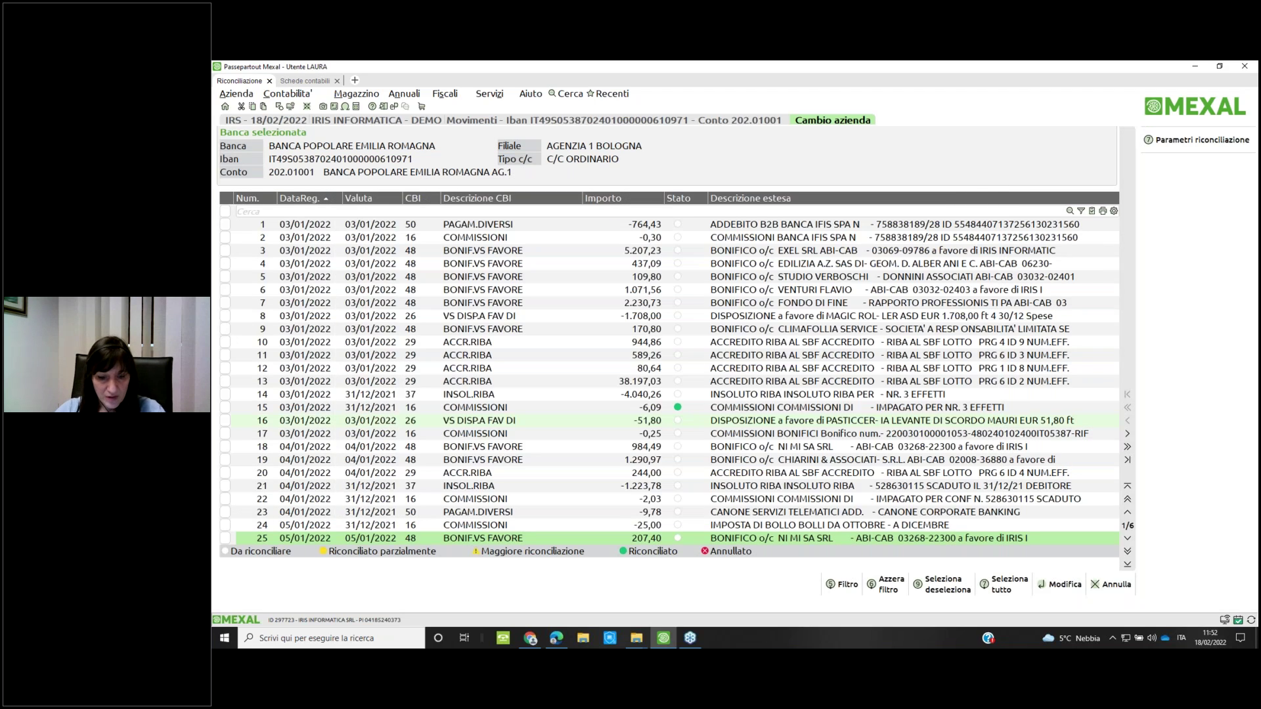
# Filter for 'chi' and settle the 1.290,97 CHIARINI transfer against its 1.290,97 instalment, posting the collection
pyautogui.write('chi')
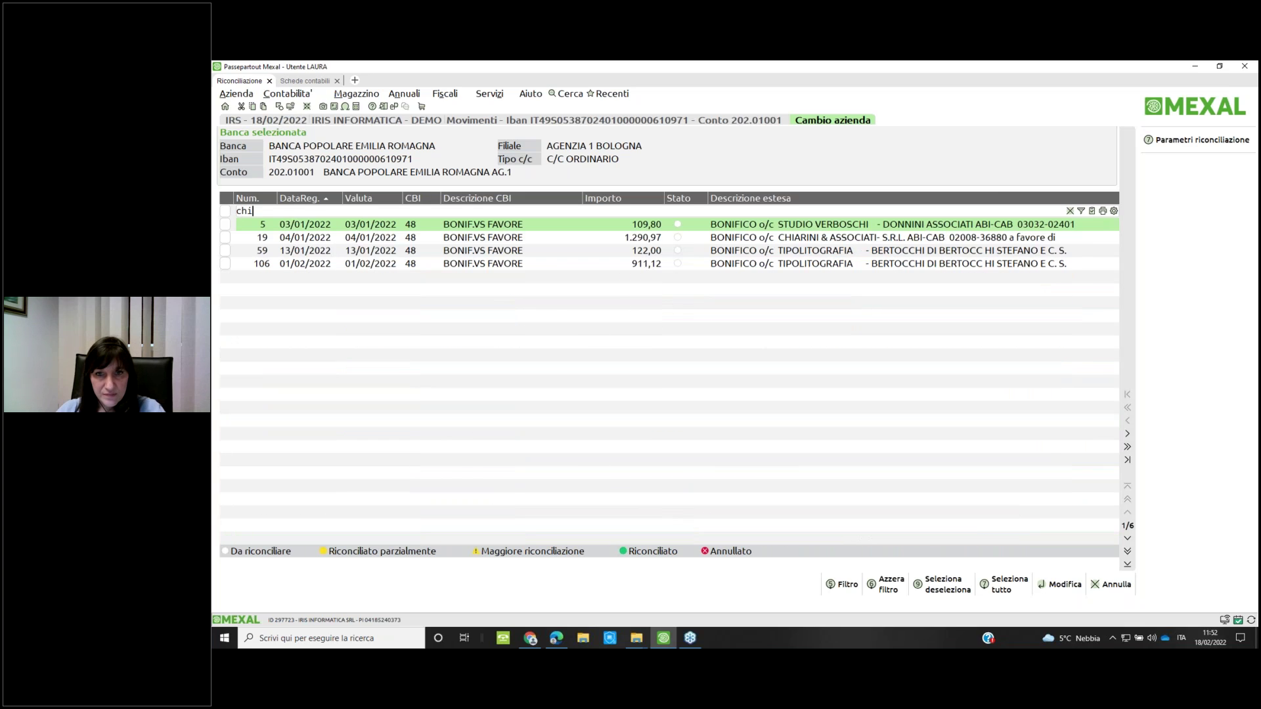
pyautogui.click(483, 237)
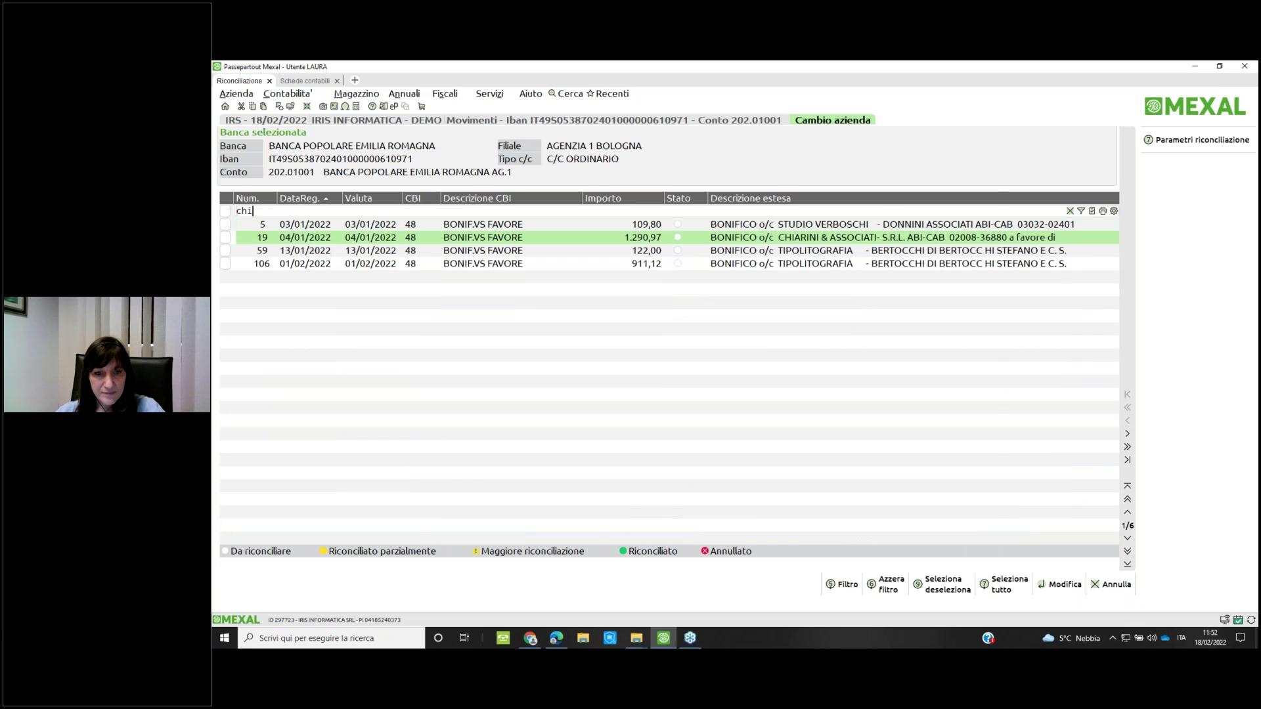
pyautogui.press('Return')
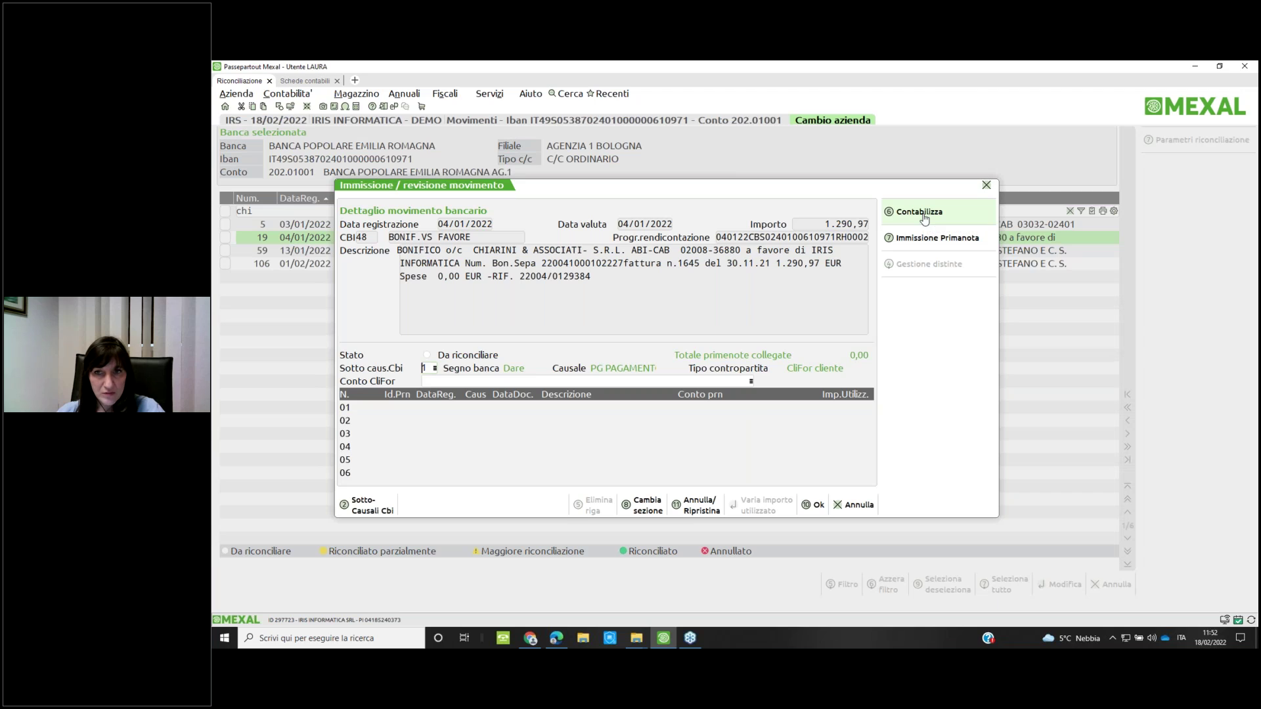
pyautogui.click(921, 212)
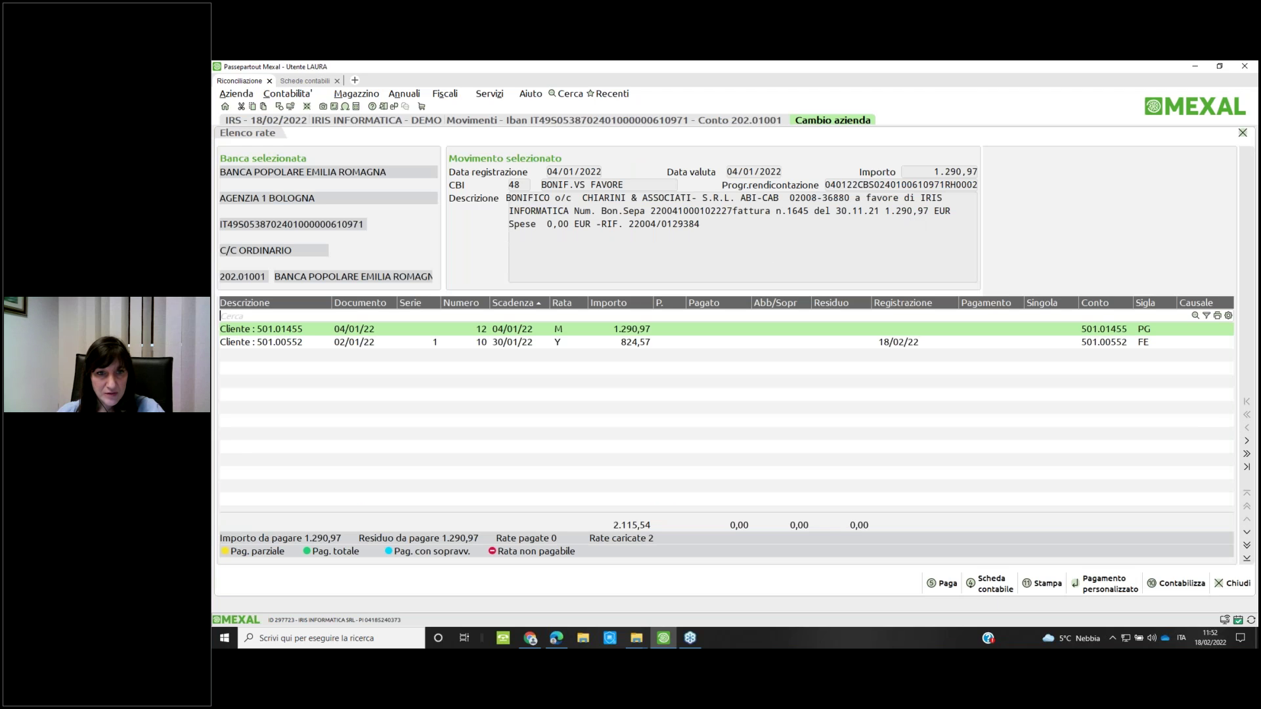
pyautogui.doubleClick(597, 336)
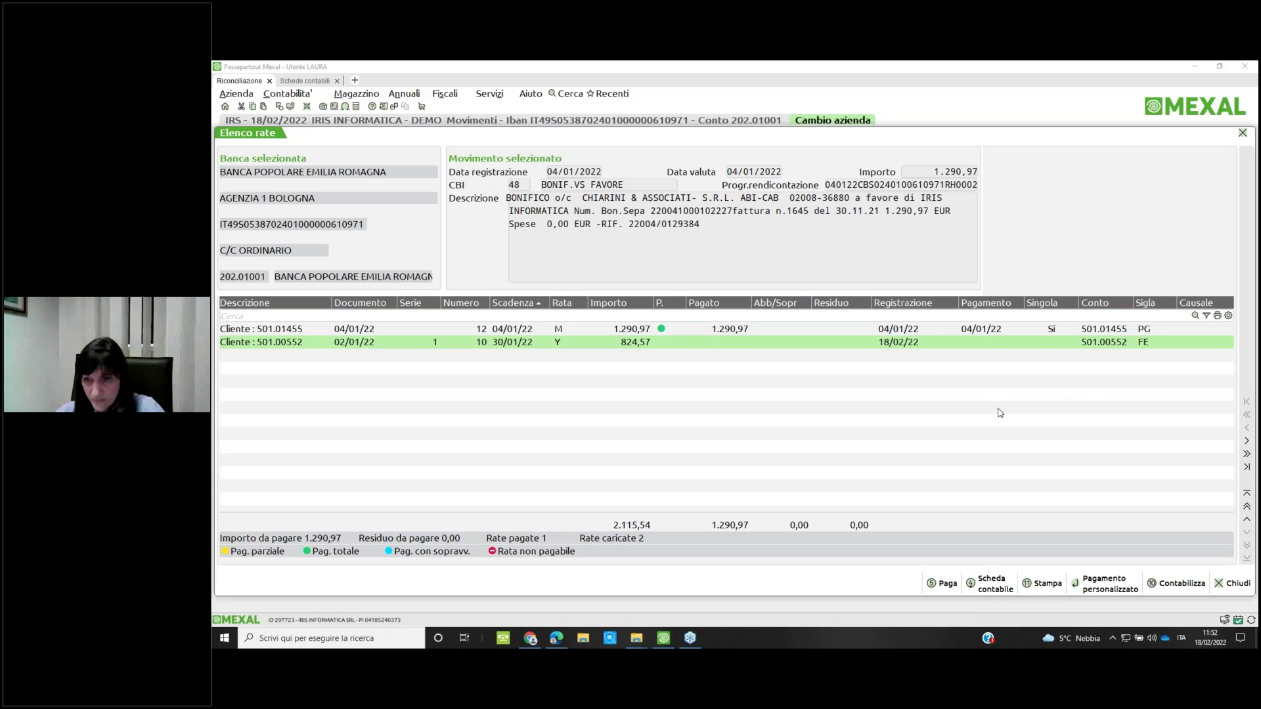
pyautogui.click(1175, 583)
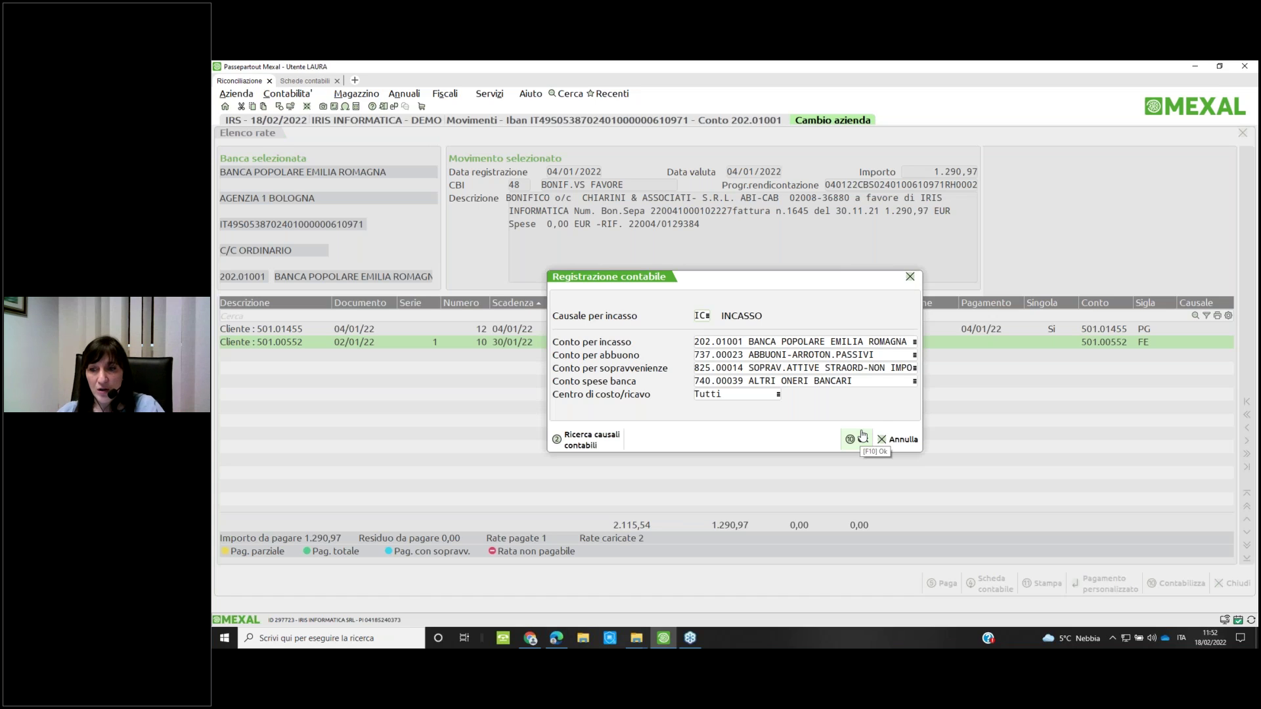
pyautogui.click(862, 435)
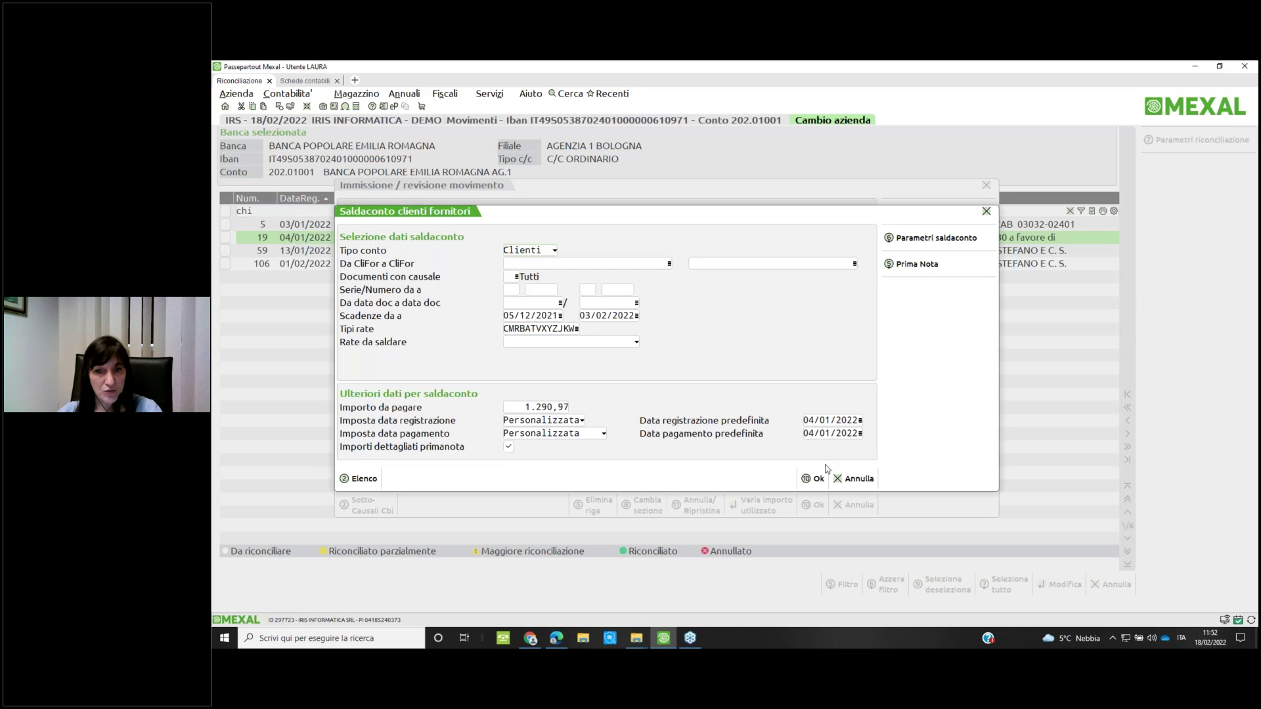
pyautogui.click(820, 478)
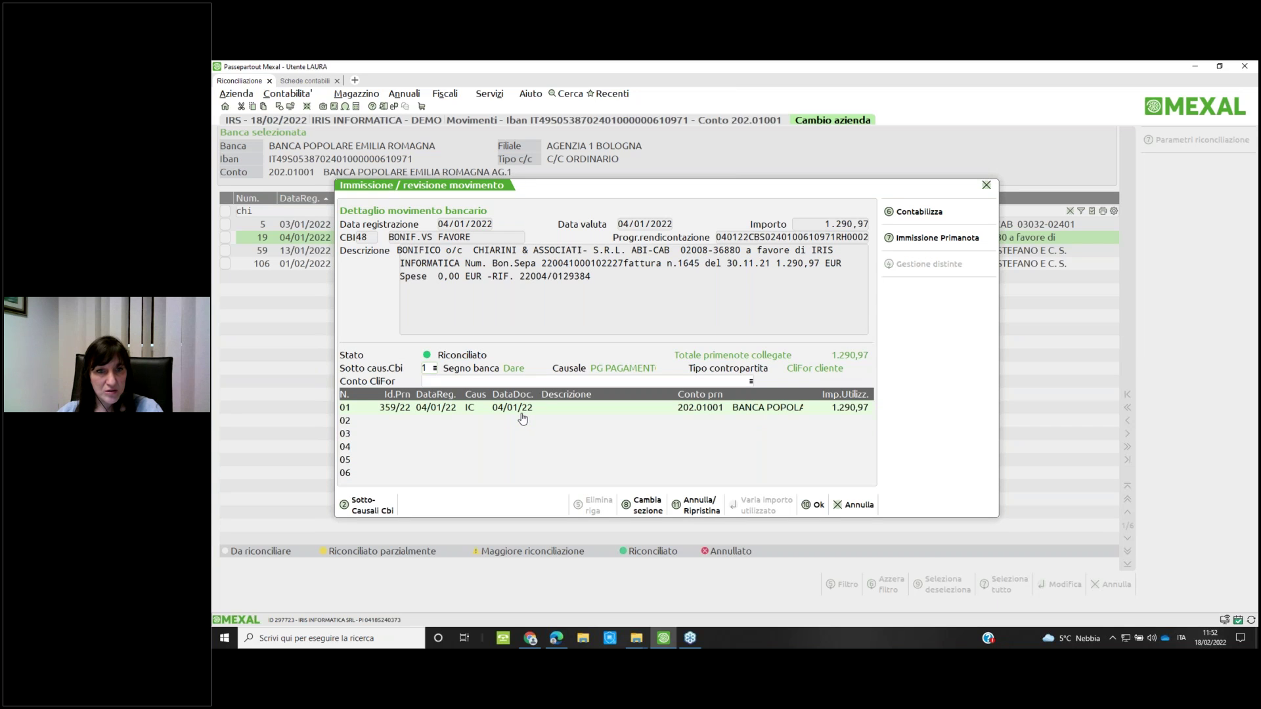
pyautogui.click(853, 507)
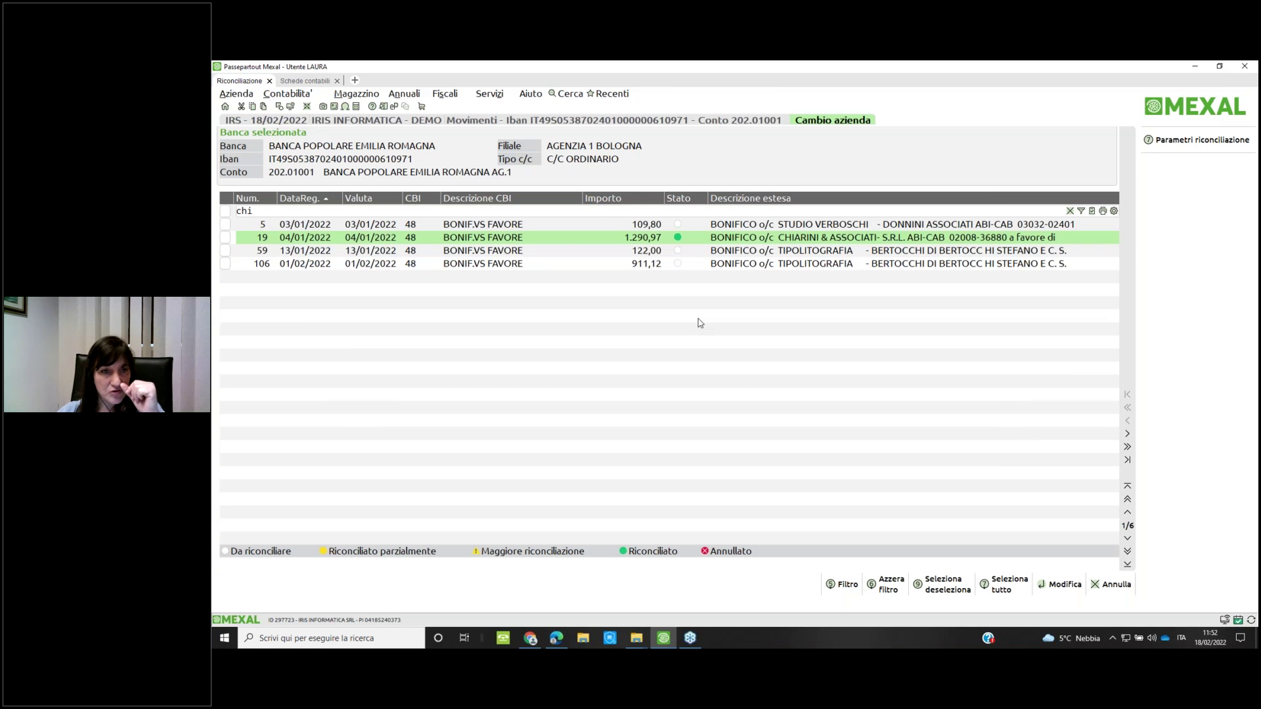
# Give the -0,30 COMMISSIONI movement CBI sub-causal 1 and post it as a prima nota entry
pyautogui.press('BackSpace')
pyautogui.press('BackSpace')
pyautogui.press('BackSpace')
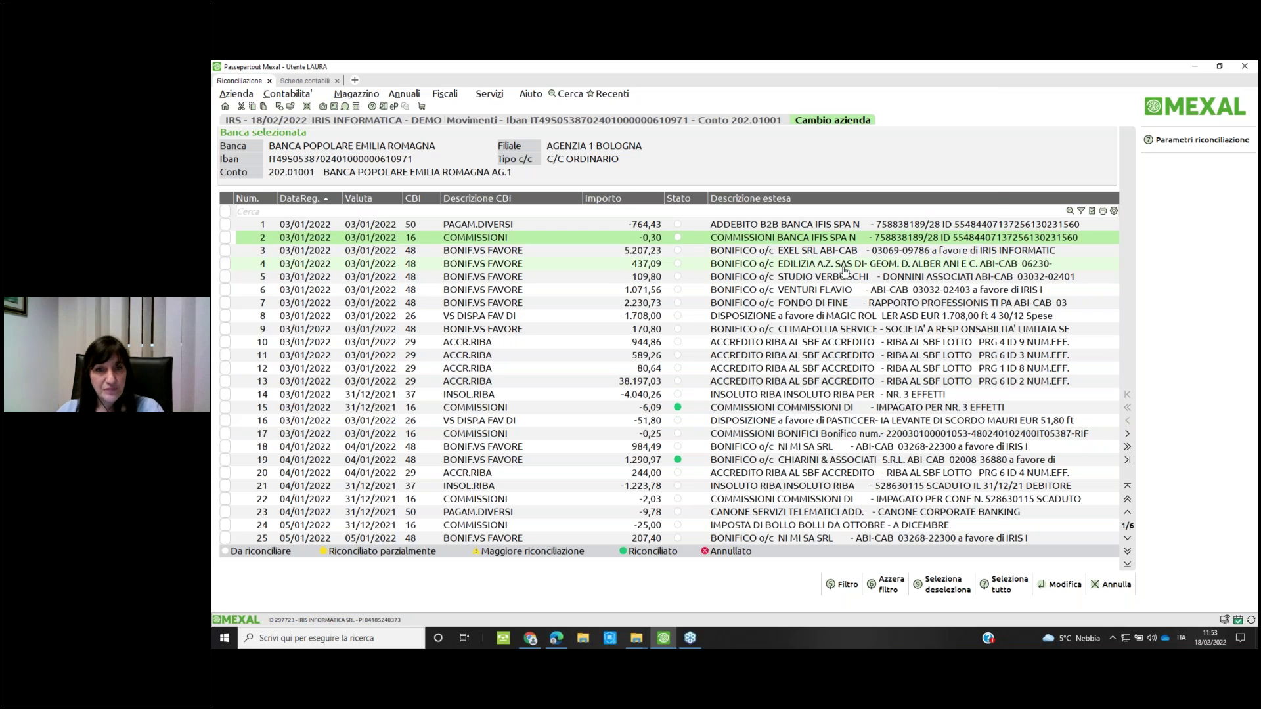
pyautogui.press('Return')
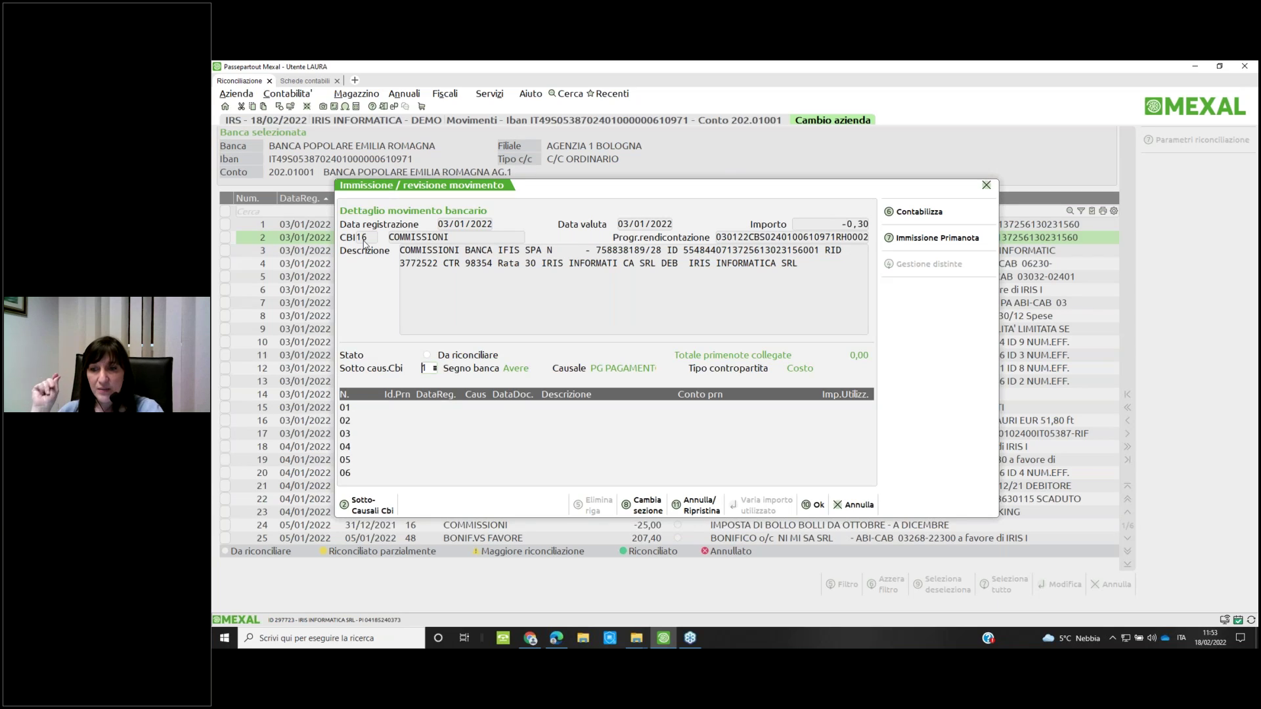
pyautogui.click(434, 369)
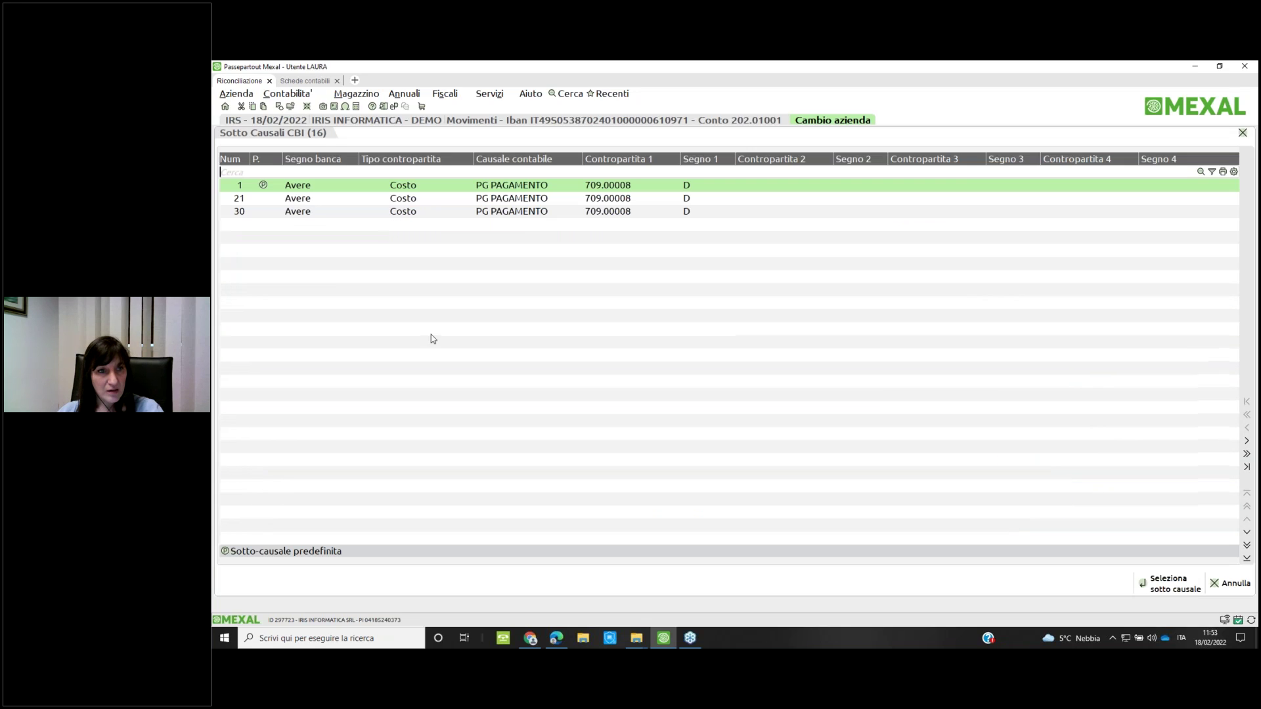
pyautogui.doubleClick(329, 190)
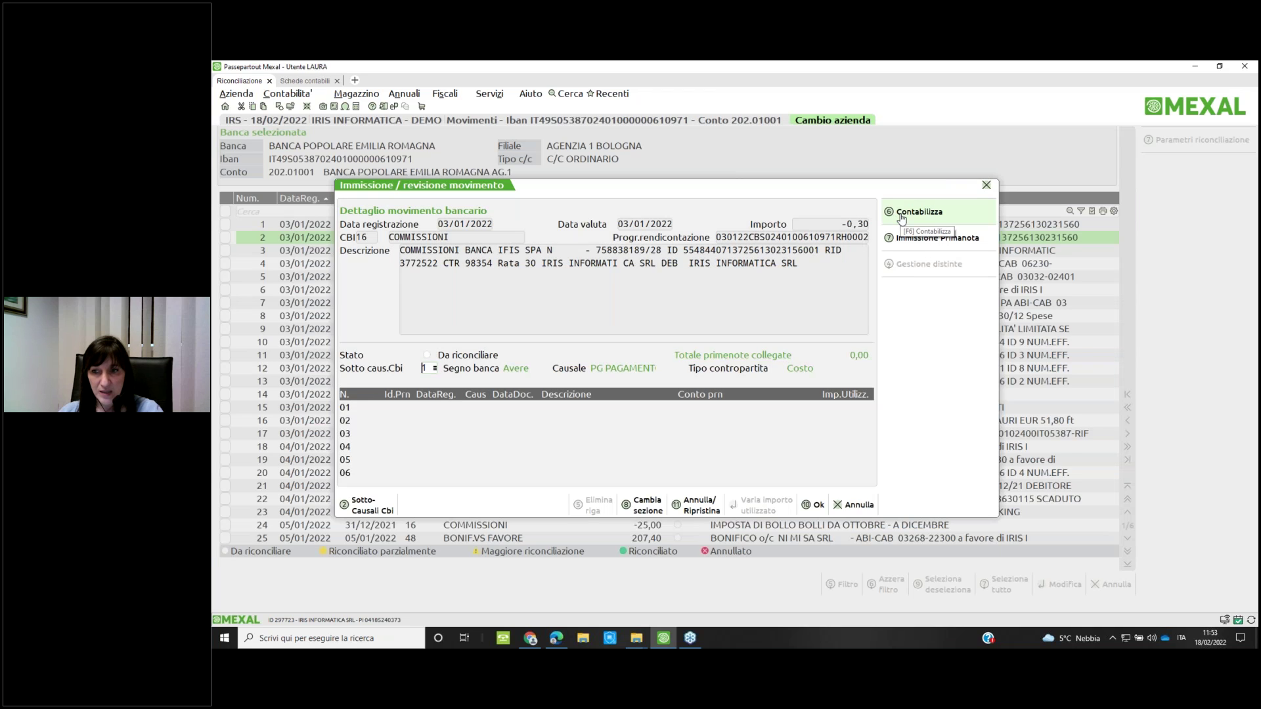
pyautogui.click(902, 214)
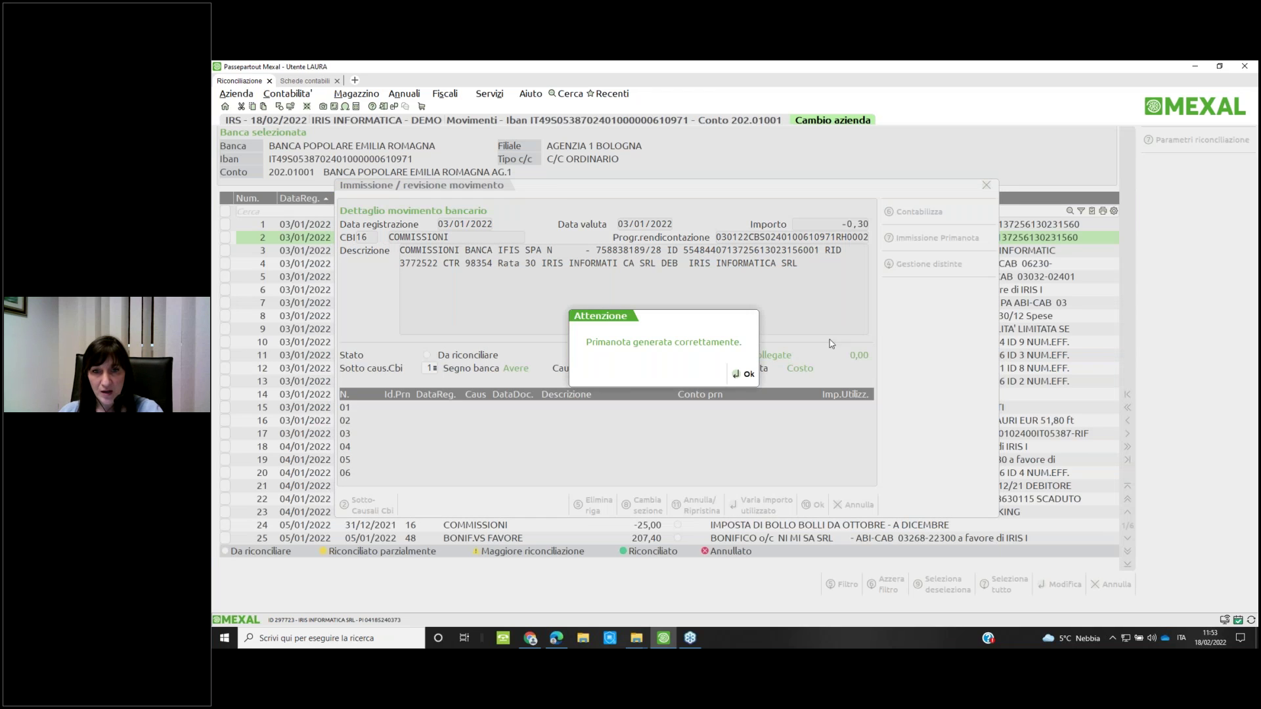
pyautogui.click(745, 374)
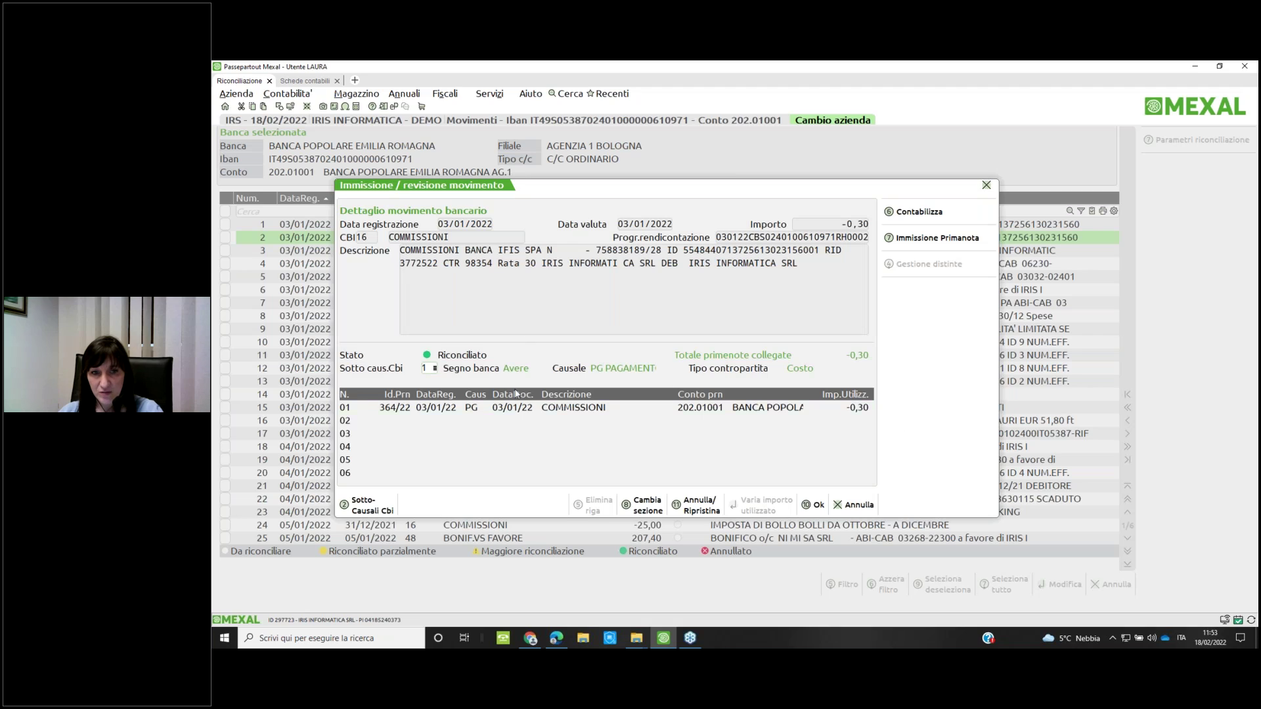
pyautogui.click(524, 413)
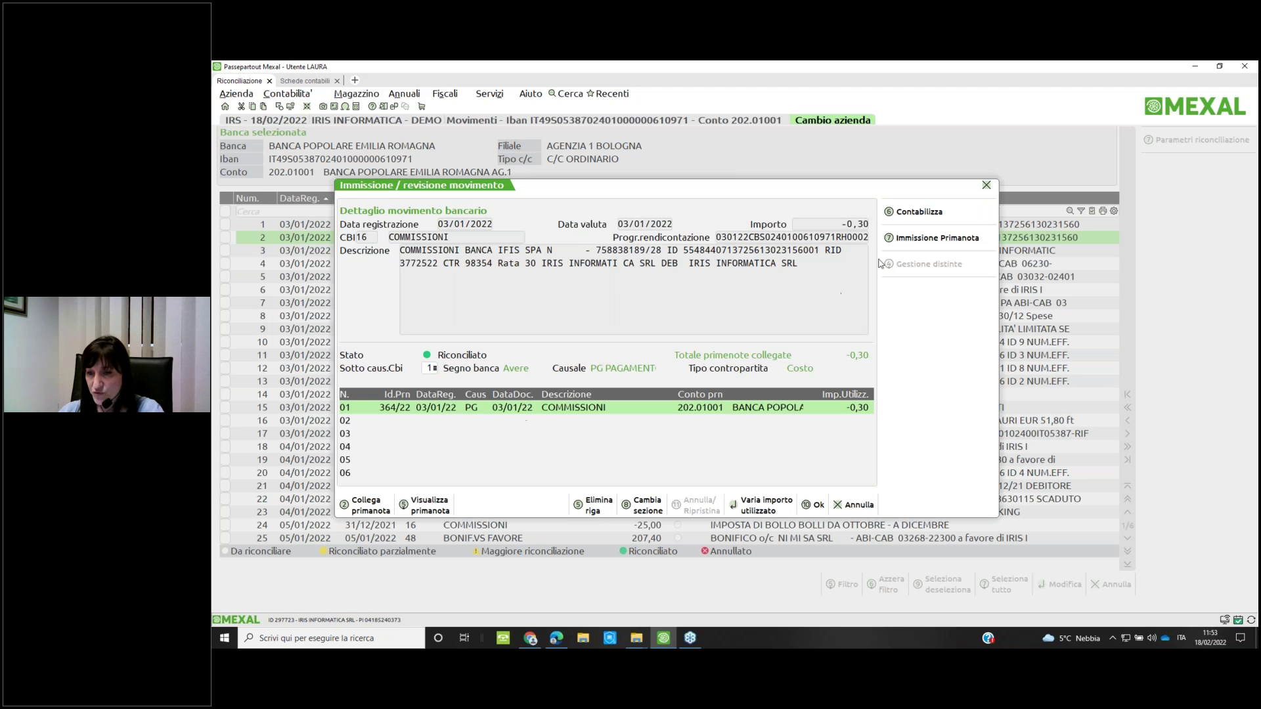
pyautogui.click(912, 217)
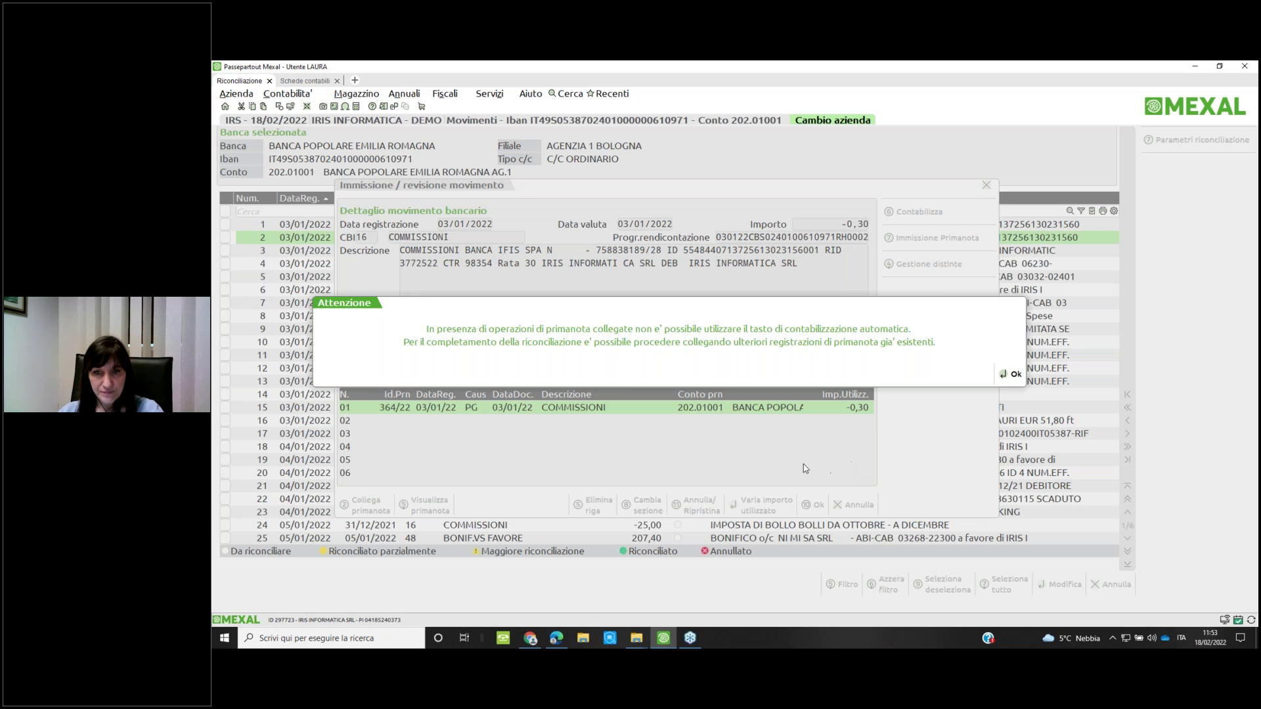
# Dismiss the linked-entries warning, glance at the linked prima nota, and close the movement
pyautogui.press('Return')
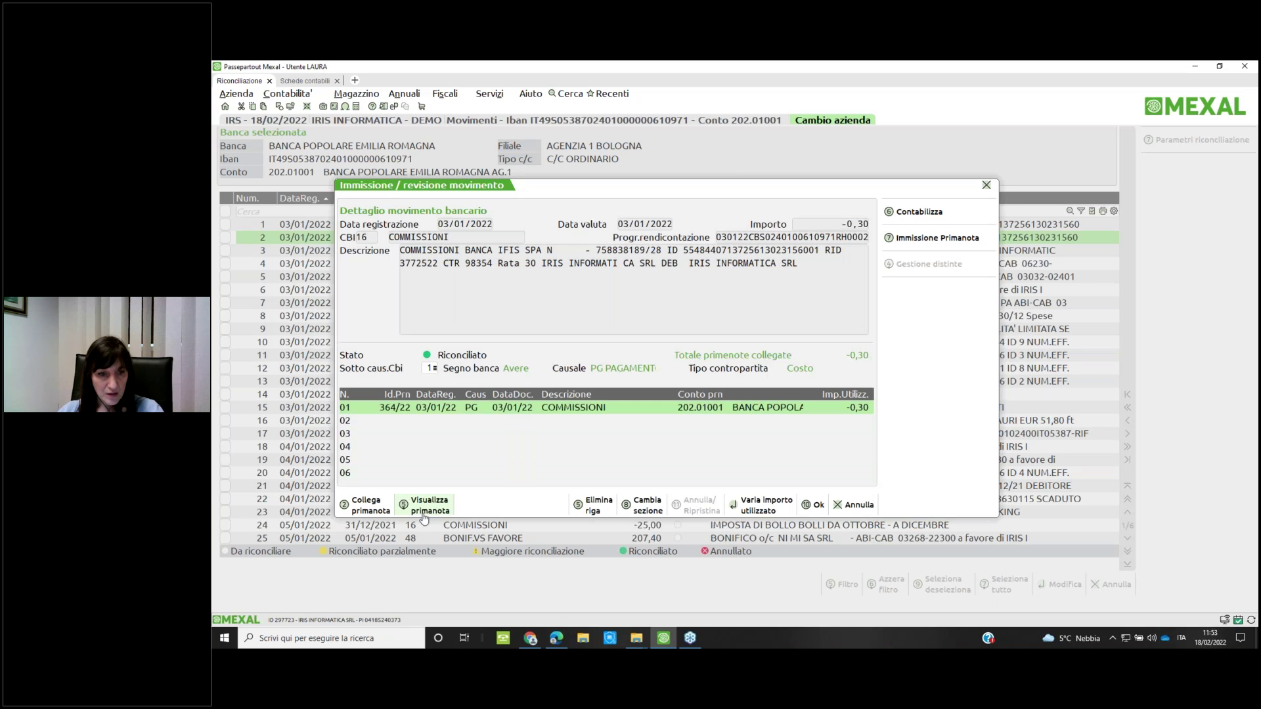
pyautogui.click(427, 506)
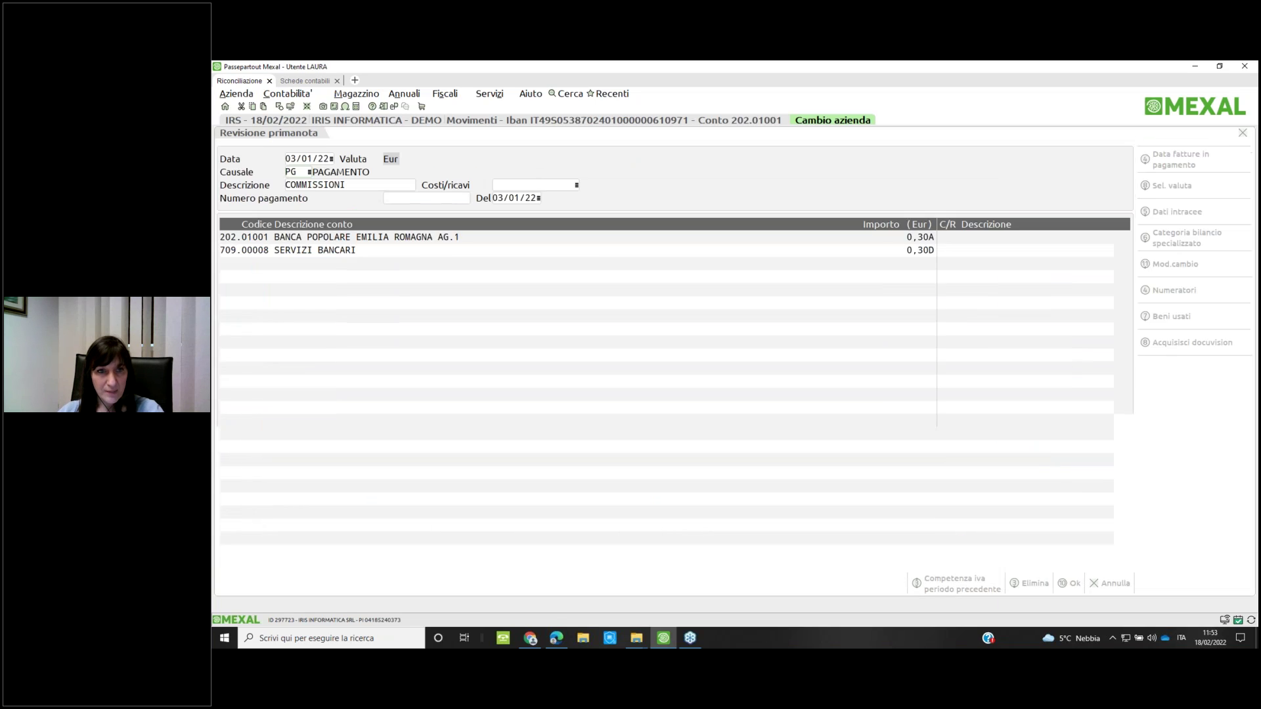
pyautogui.write('dfsadfkaòlsk')
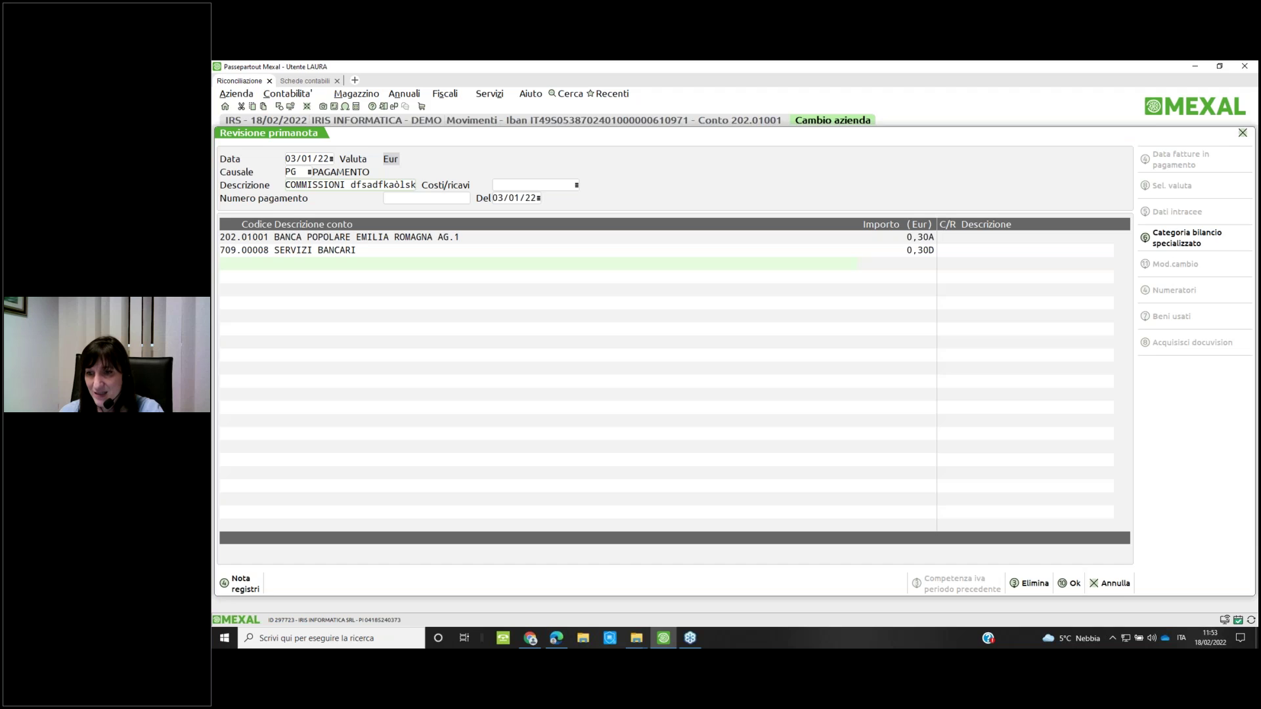
pyautogui.press('Escape')
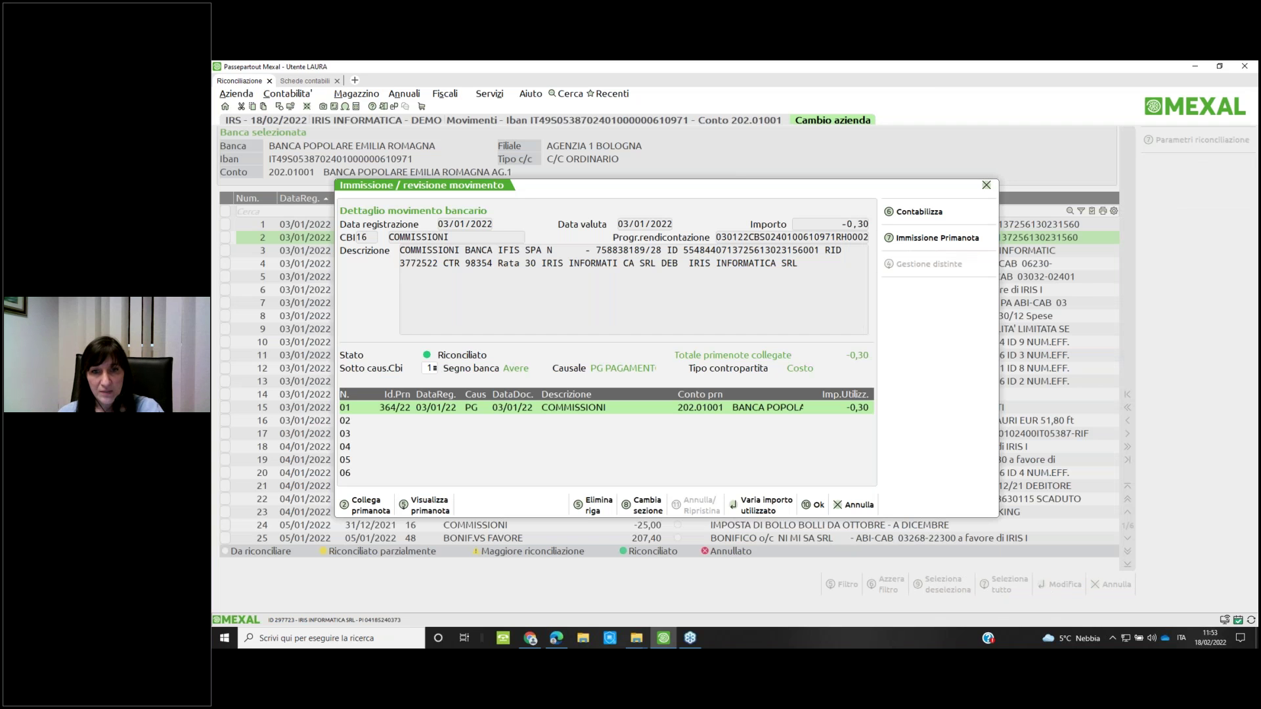
pyautogui.press('Escape')
pyautogui.press('Escape')
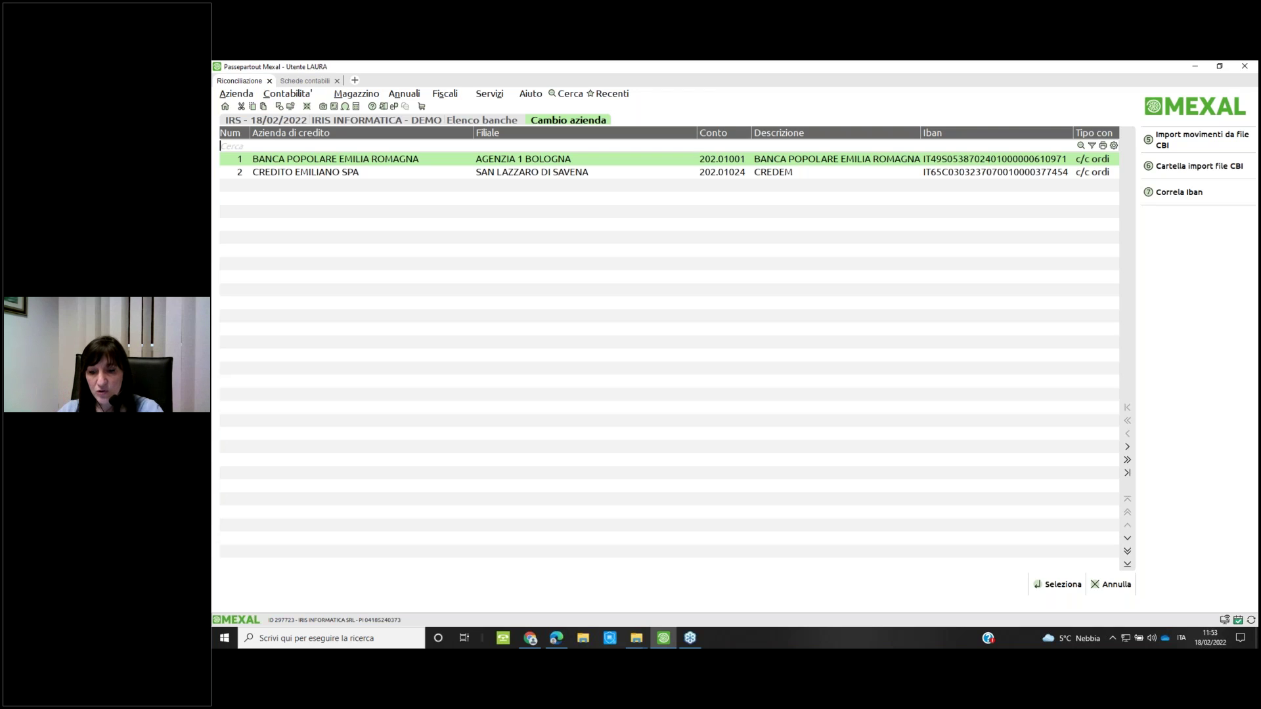
# Reopen the -0,30 commission movement and view its linked accounting entry and used amounts
pyautogui.press('Return')
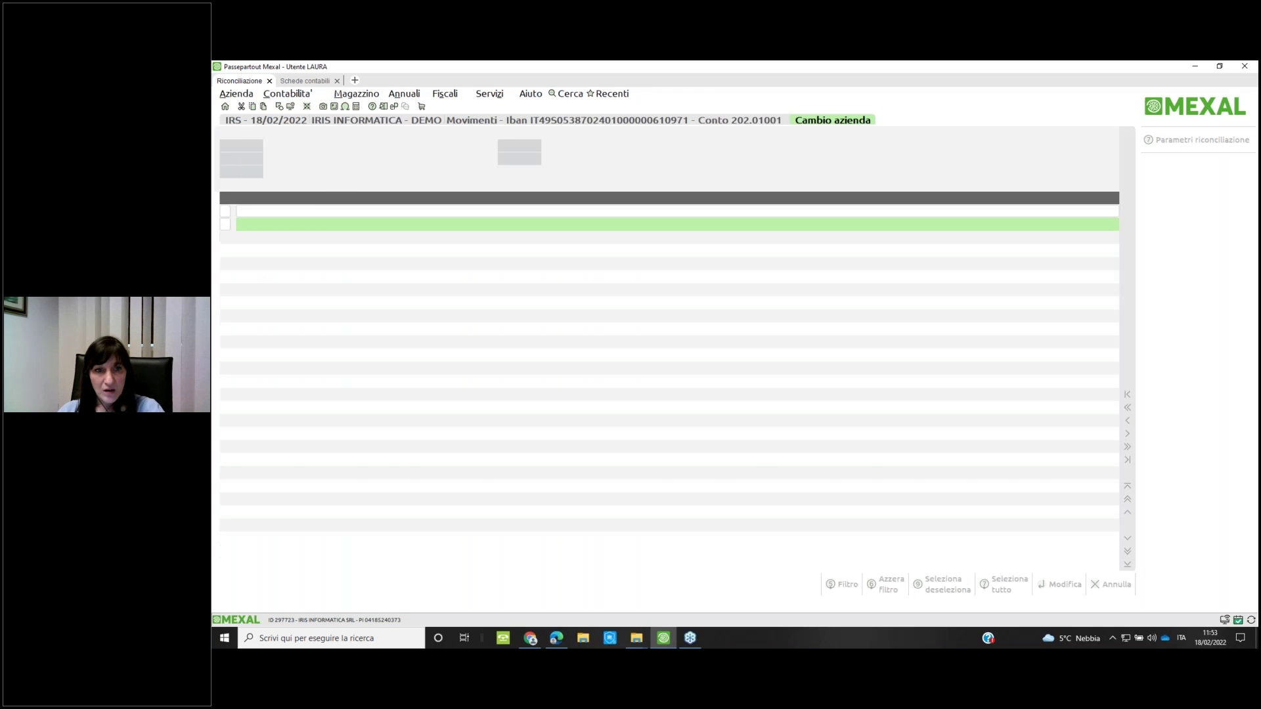
pyautogui.click(473, 237)
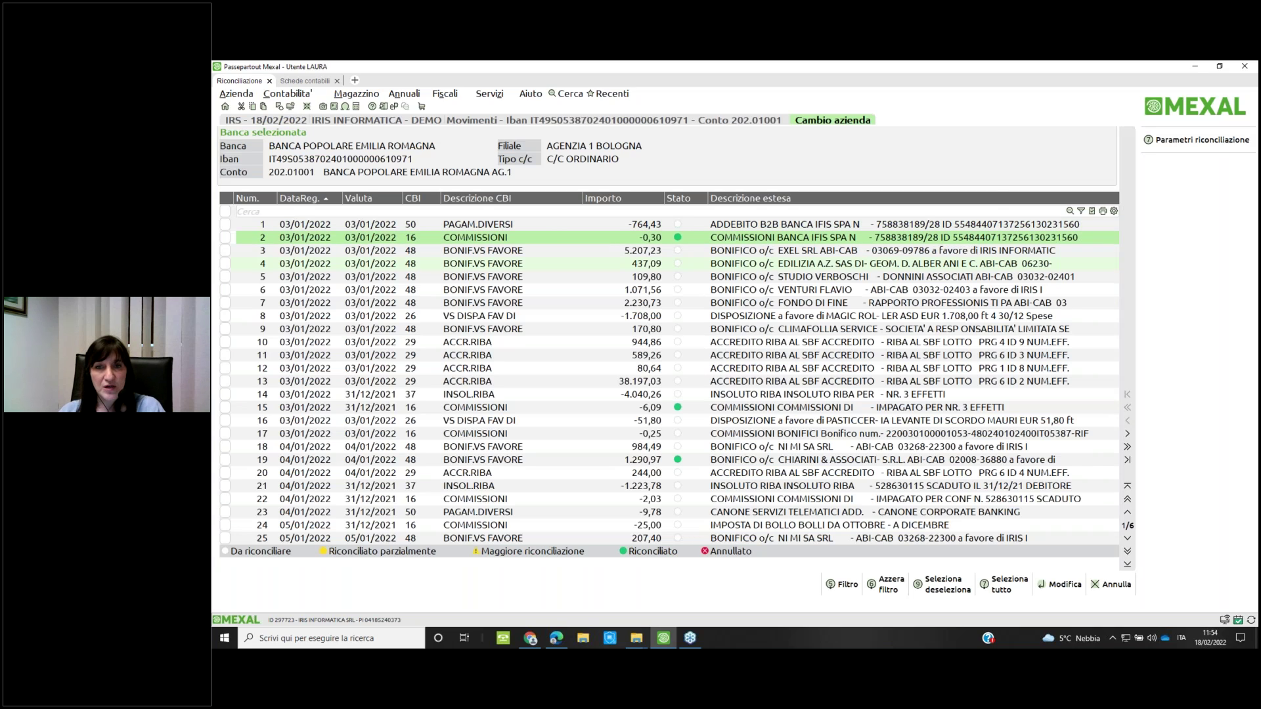
pyautogui.press('Return')
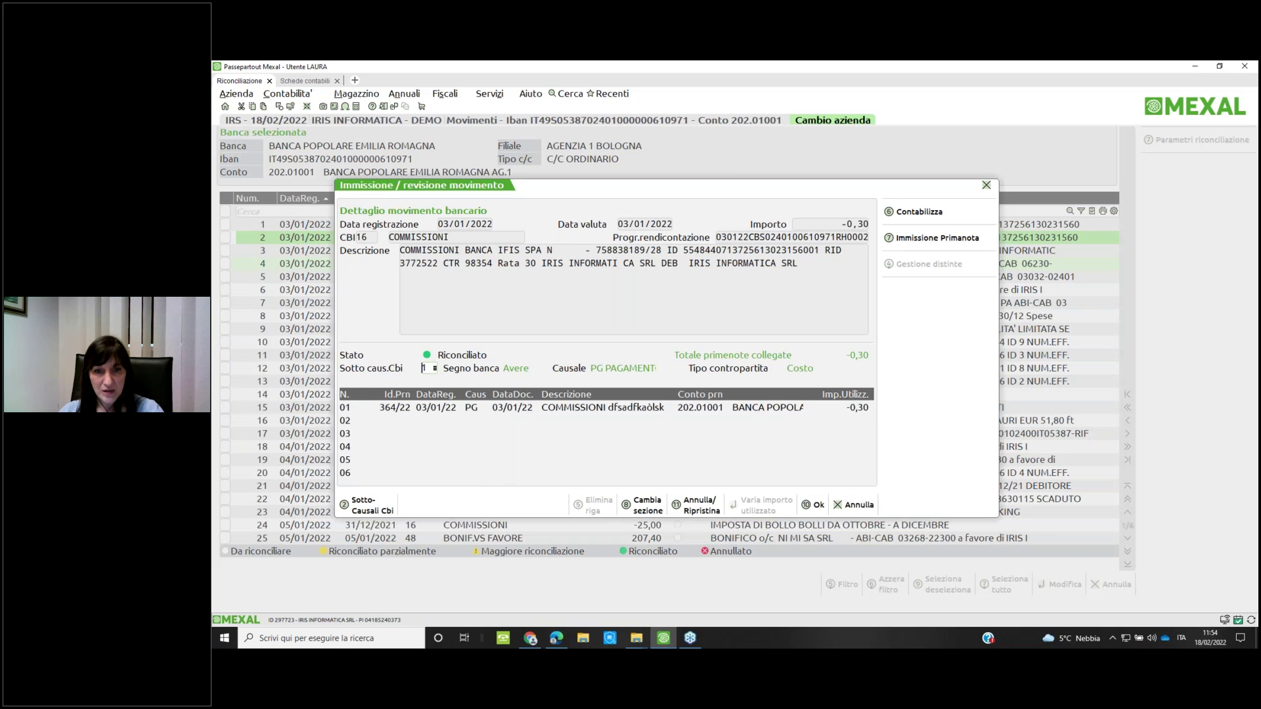
pyautogui.click(473, 407)
pyautogui.press('Return')
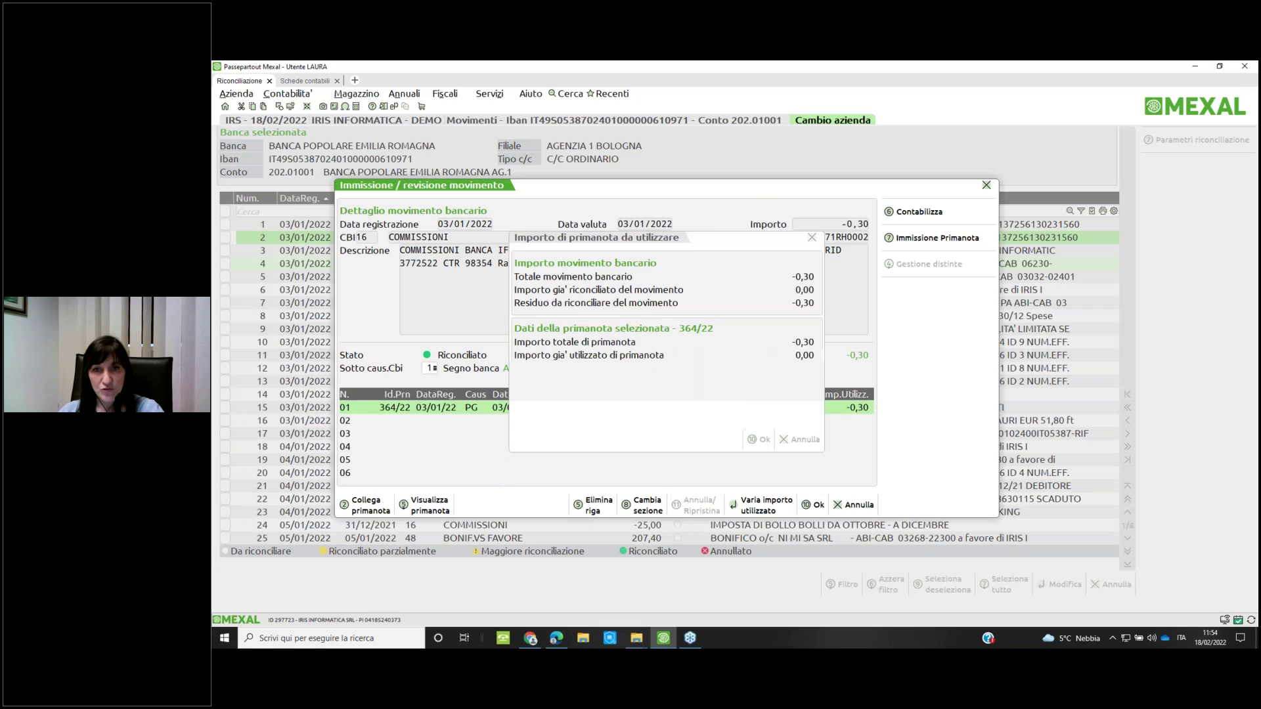
pyautogui.press('Return')
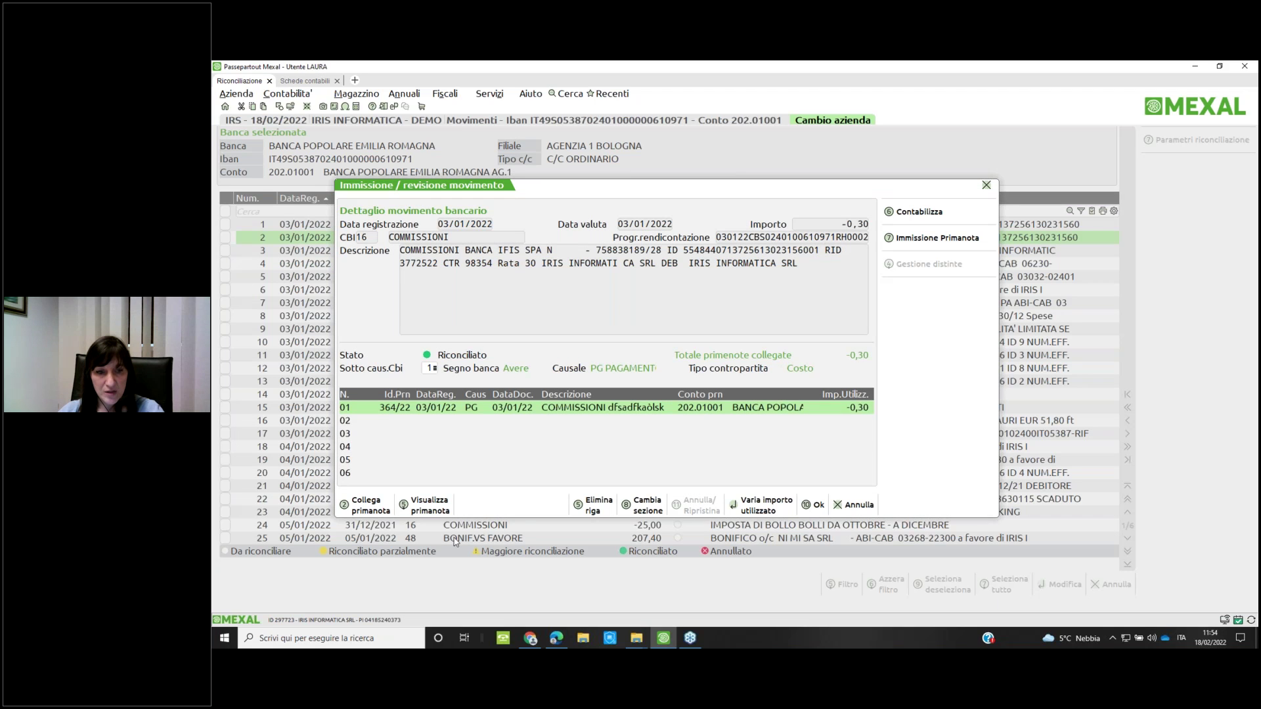
pyautogui.click(744, 308)
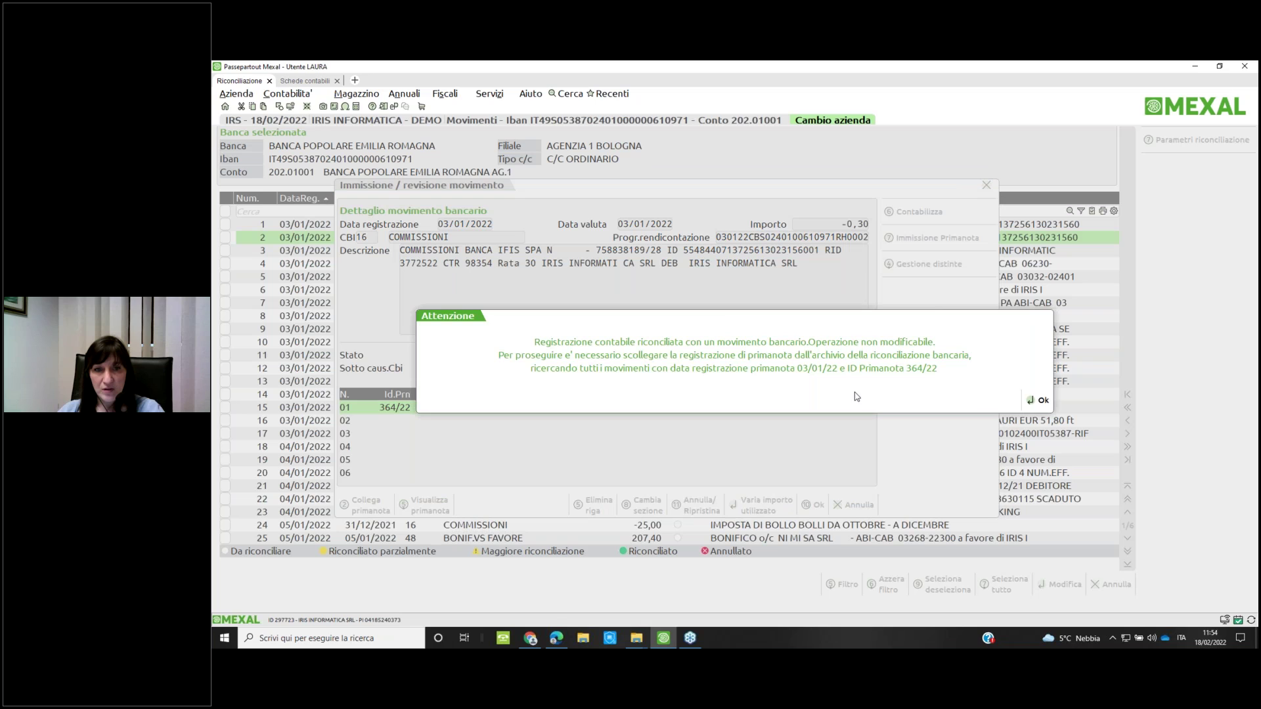
pyautogui.press('Return')
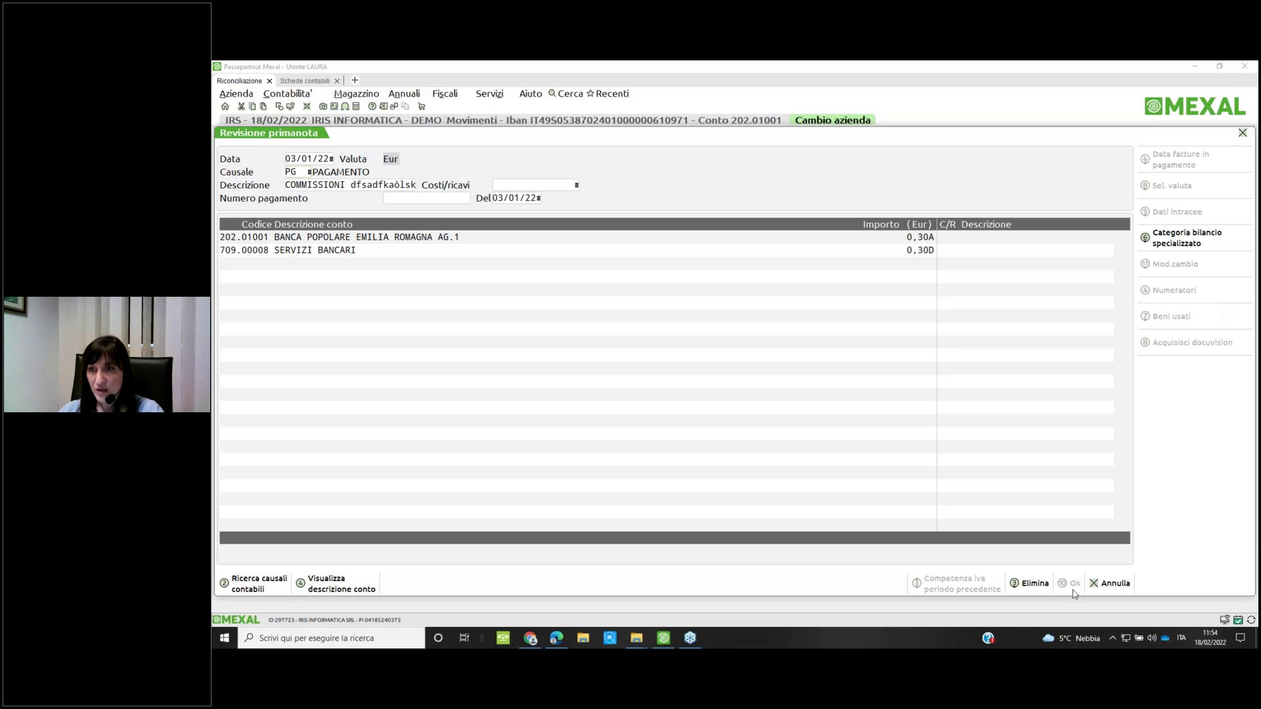
# Close the linked entry unchanged and exit the commission movement without saving
pyautogui.click(725, 302)
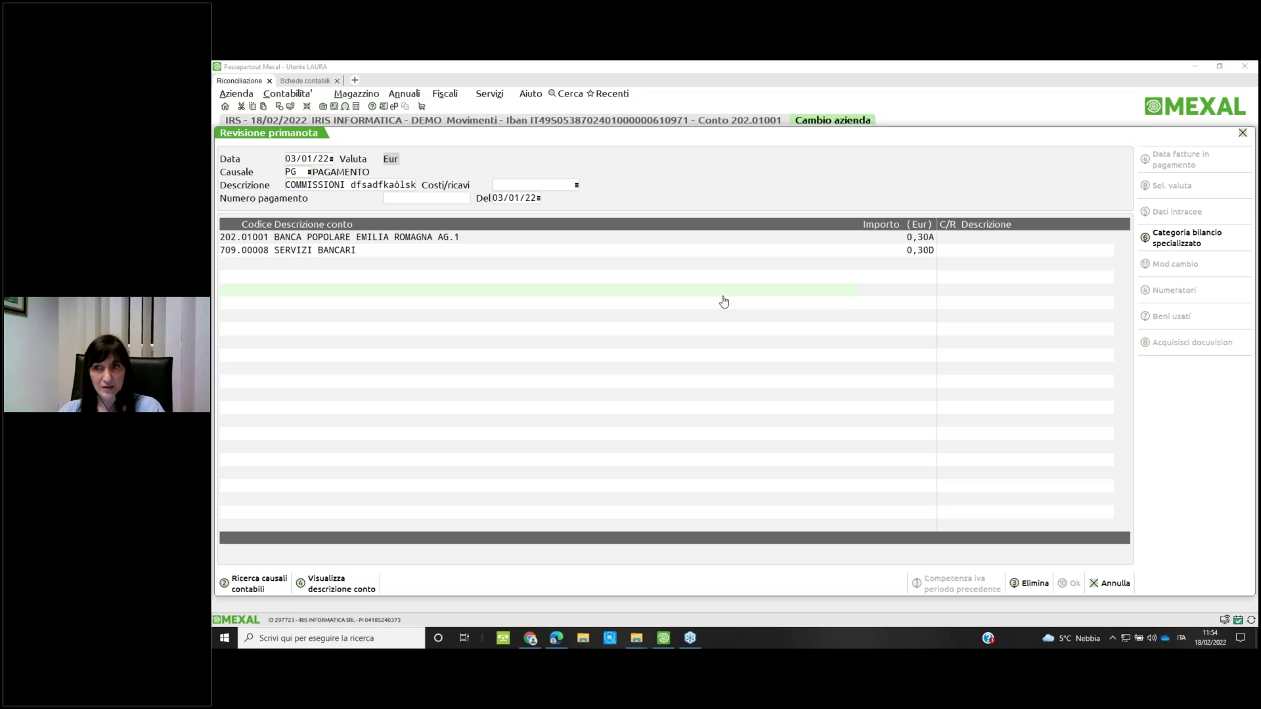
pyautogui.click(1110, 583)
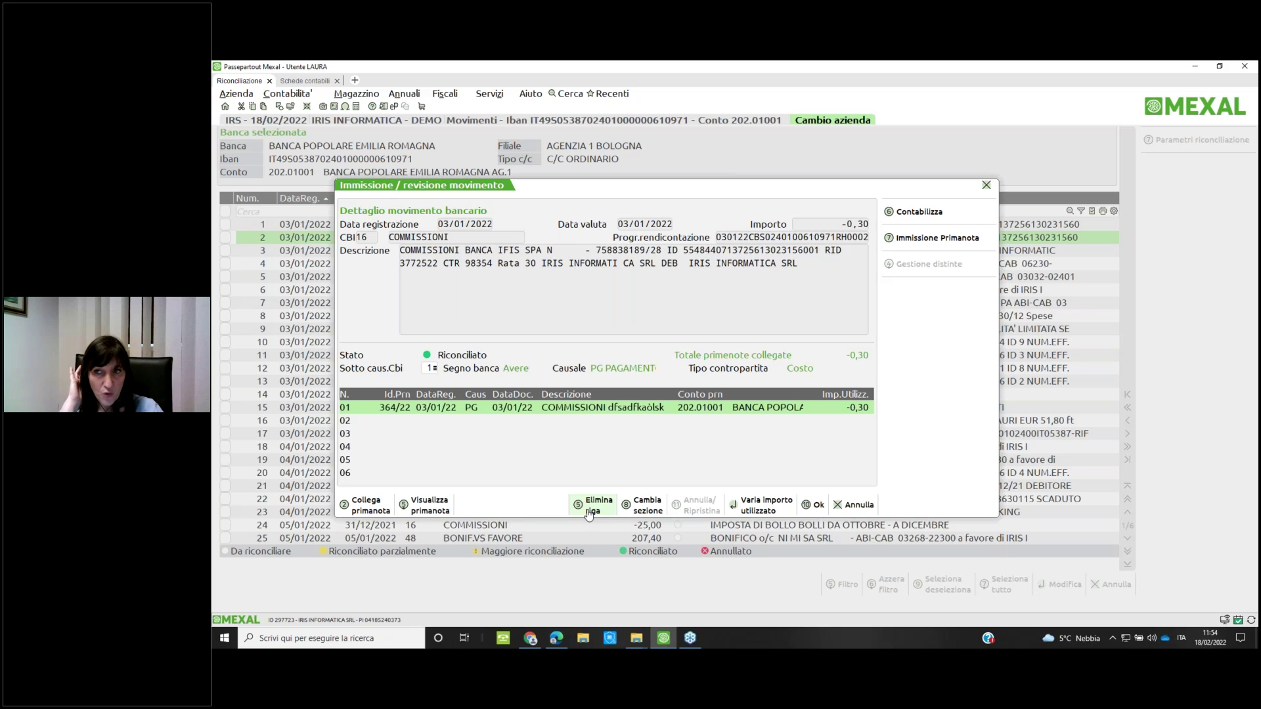
pyautogui.click(843, 509)
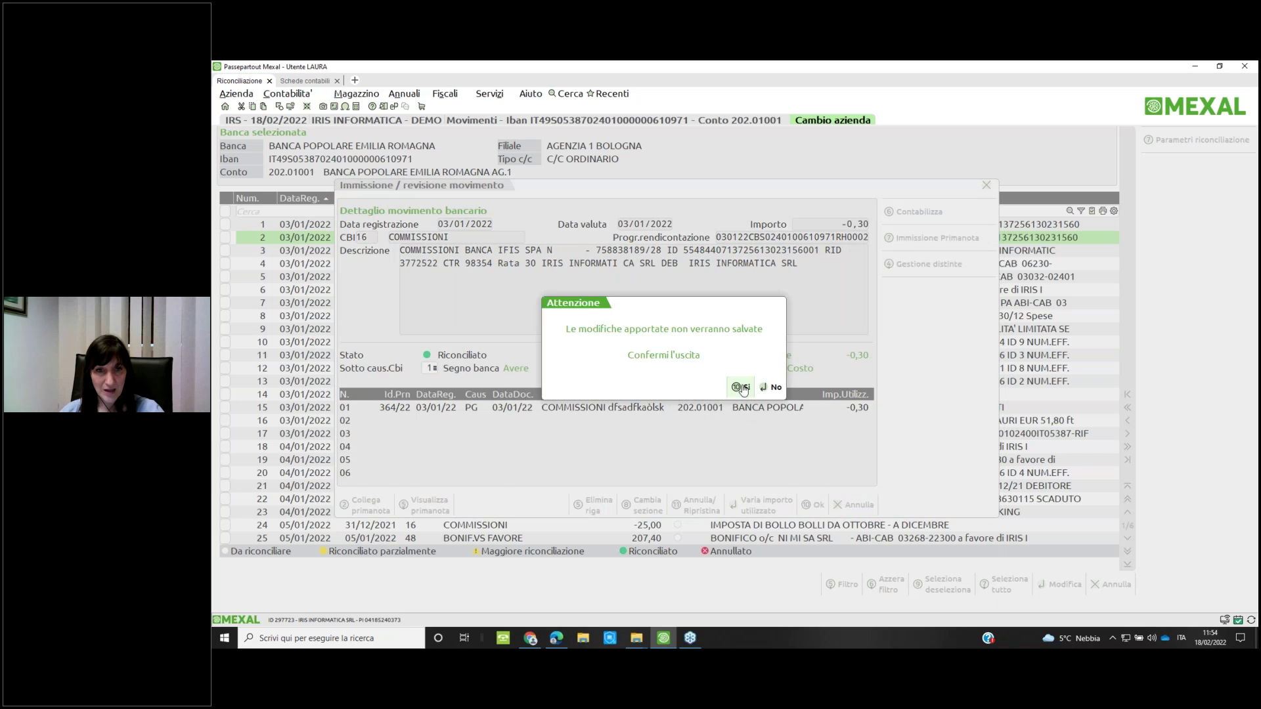
pyautogui.click(740, 388)
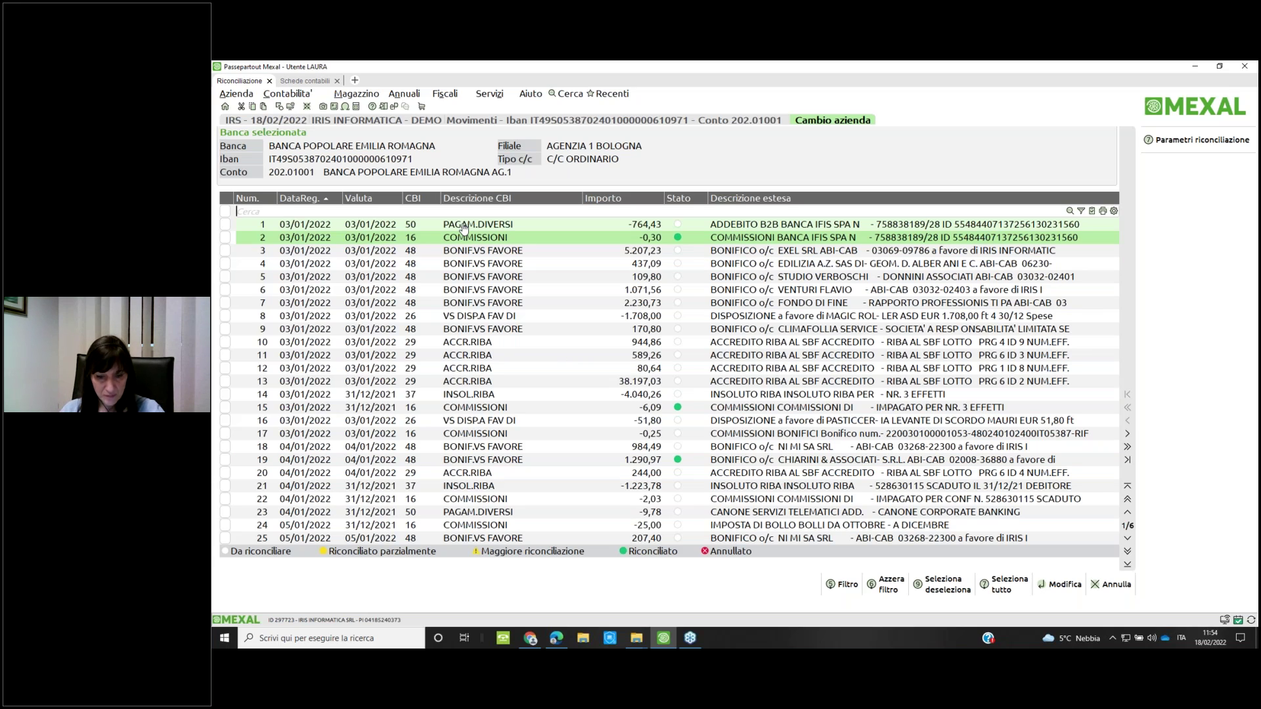
# Filter the movement list by amount 2,03, then by 'leas' to show movements 61 and 76
pyautogui.write('2.0')
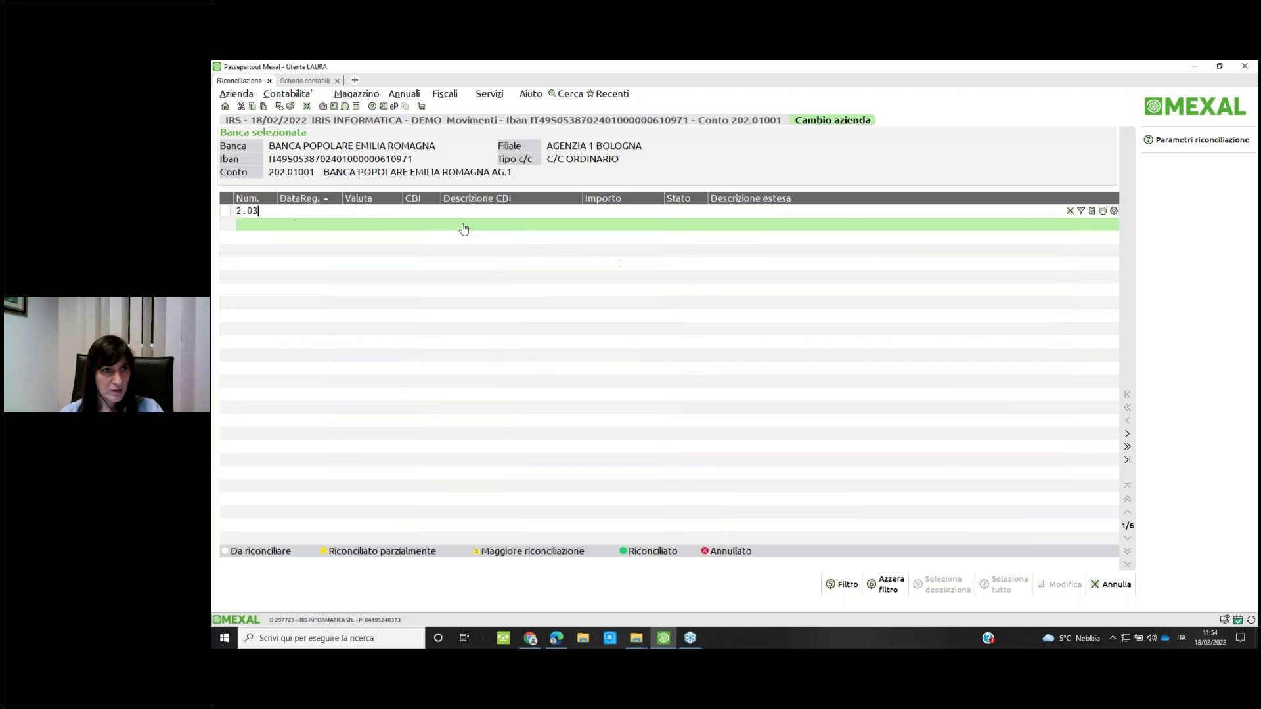
pyautogui.press('BackSpace')
pyautogui.press('BackSpace')
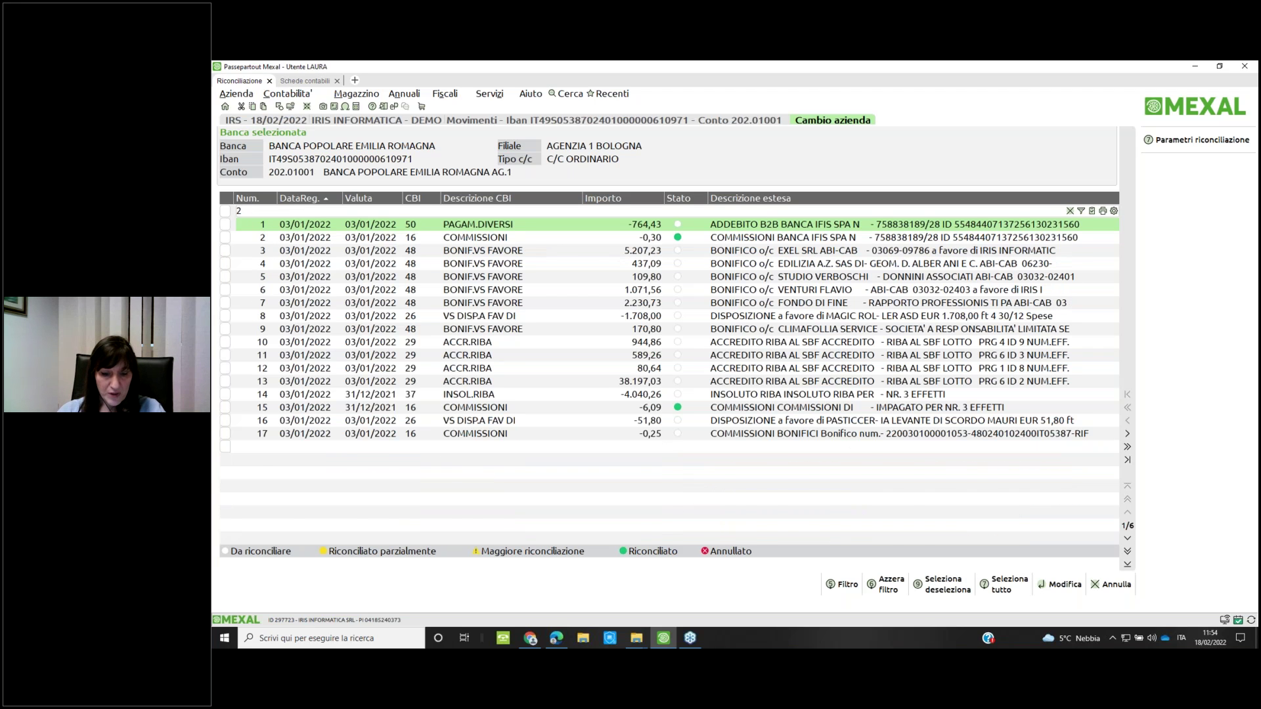
pyautogui.write(',03')
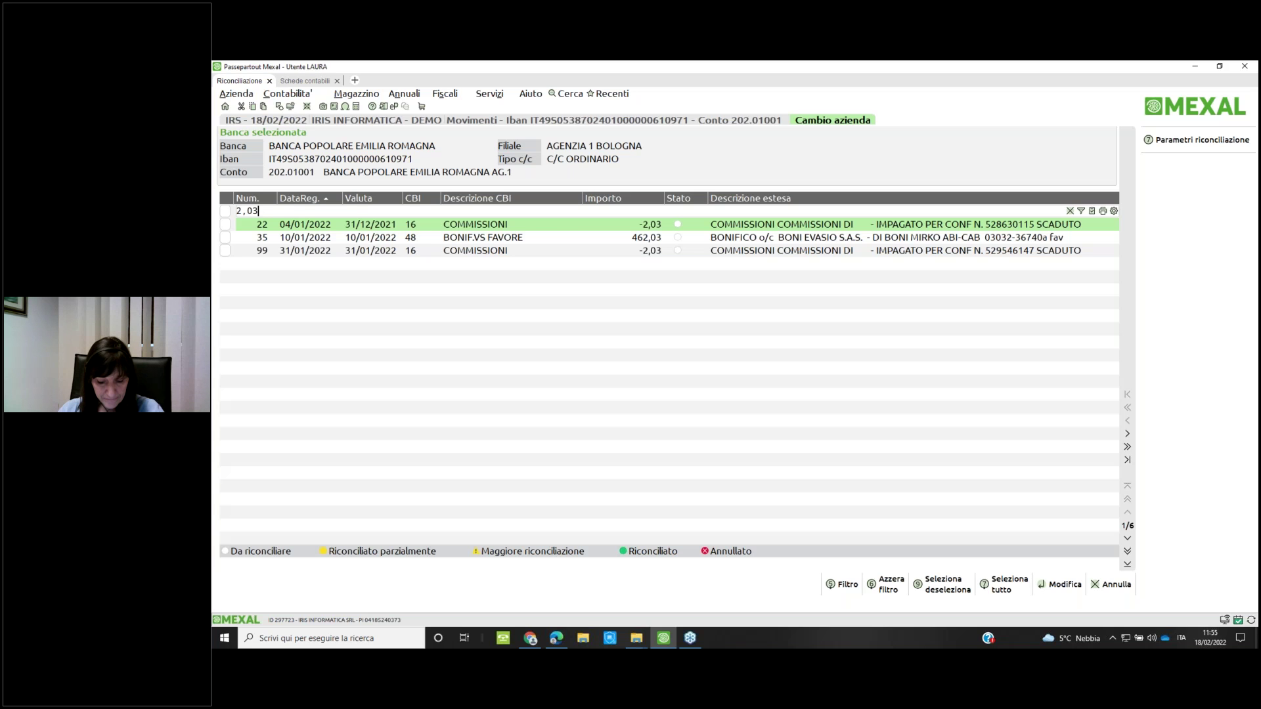
pyautogui.press('BackSpace')
pyautogui.press('BackSpace')
pyautogui.press('BackSpace')
pyautogui.press('BackSpace')
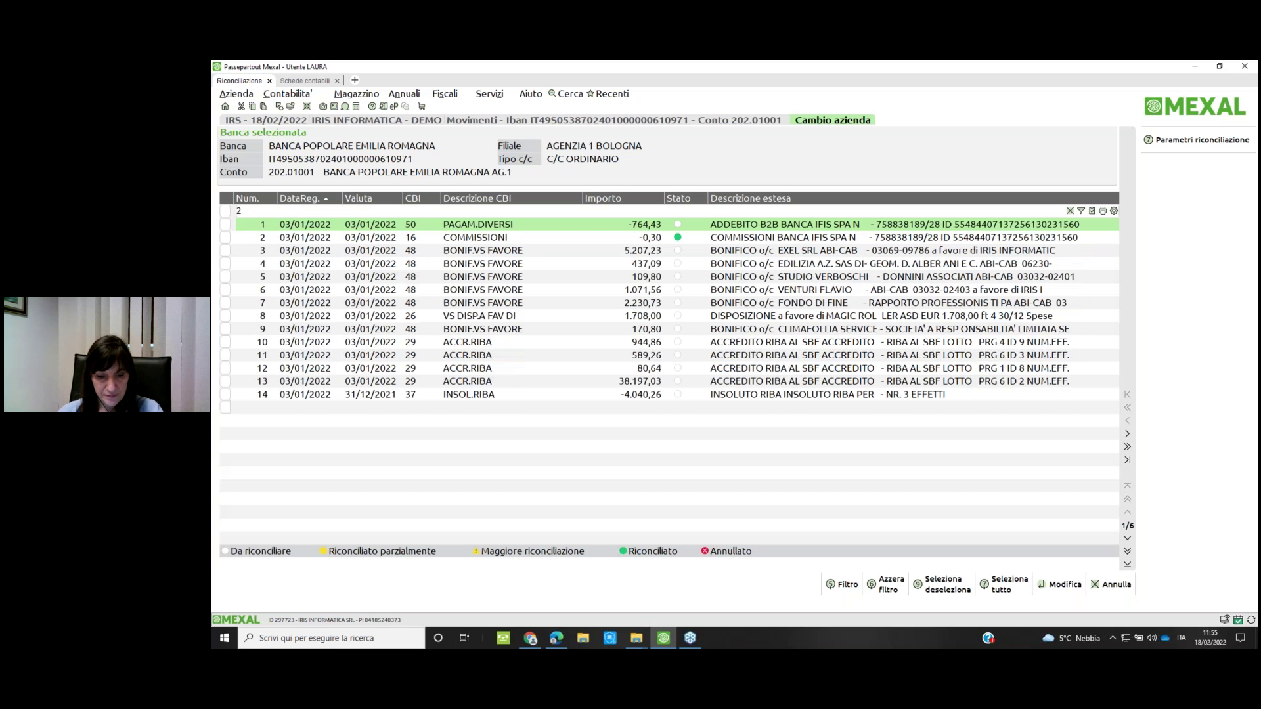
pyautogui.write('1eas')
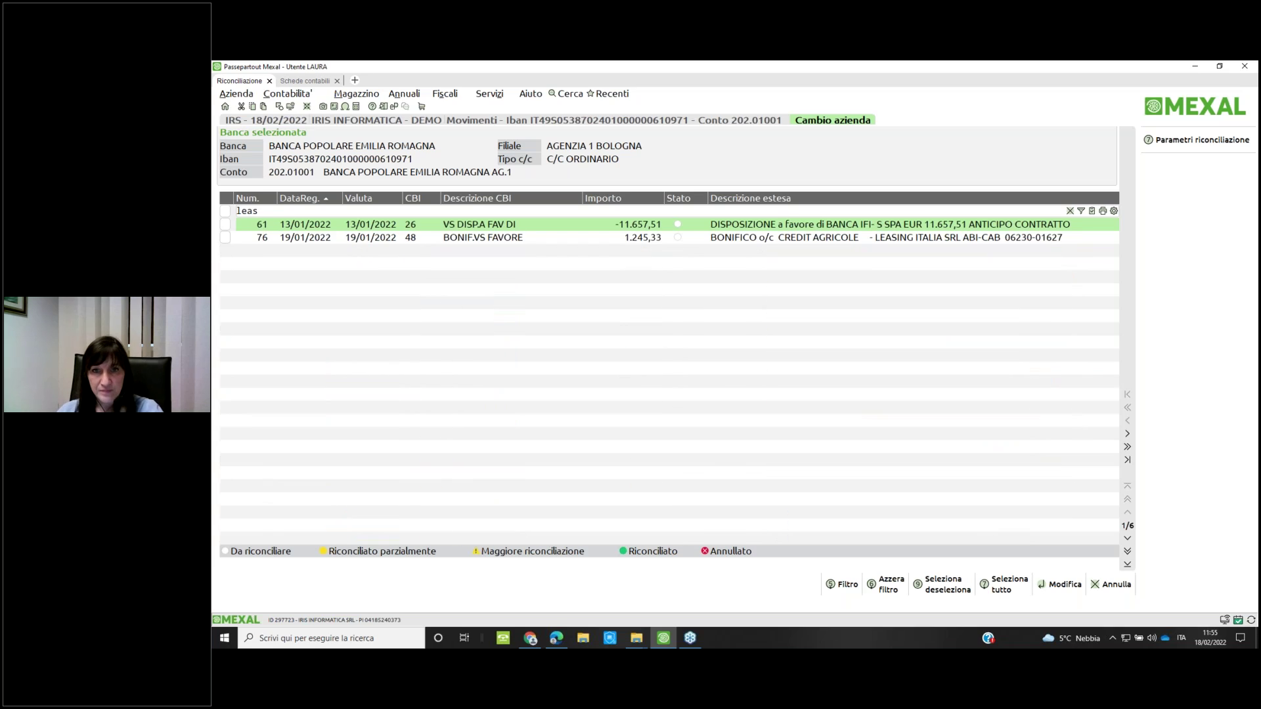
pyautogui.press('Return')
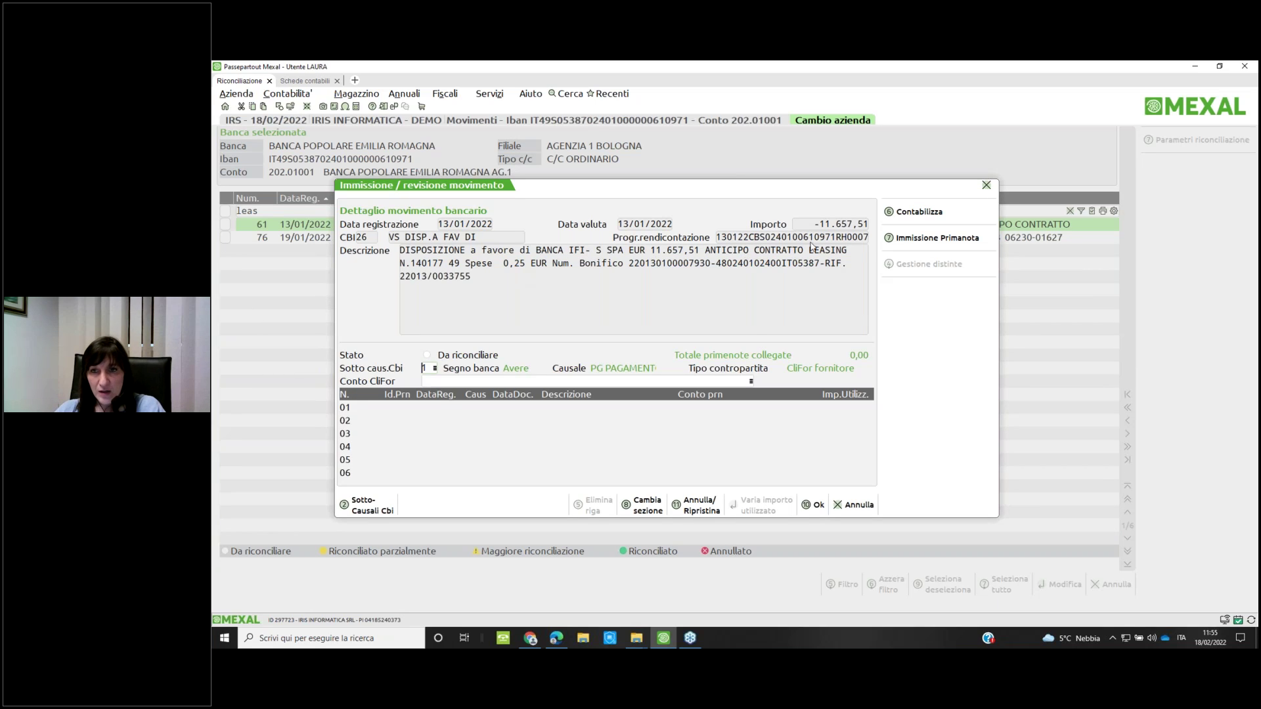
pyautogui.click(912, 240)
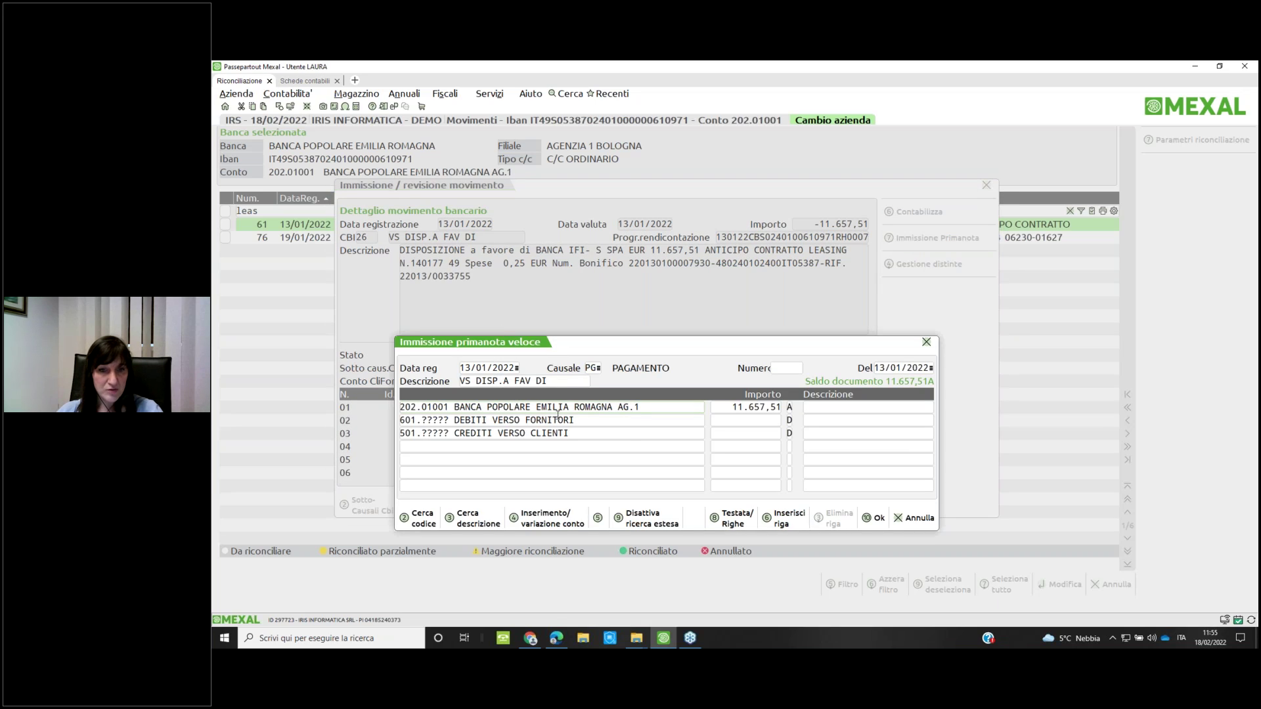
pyautogui.press('Return')
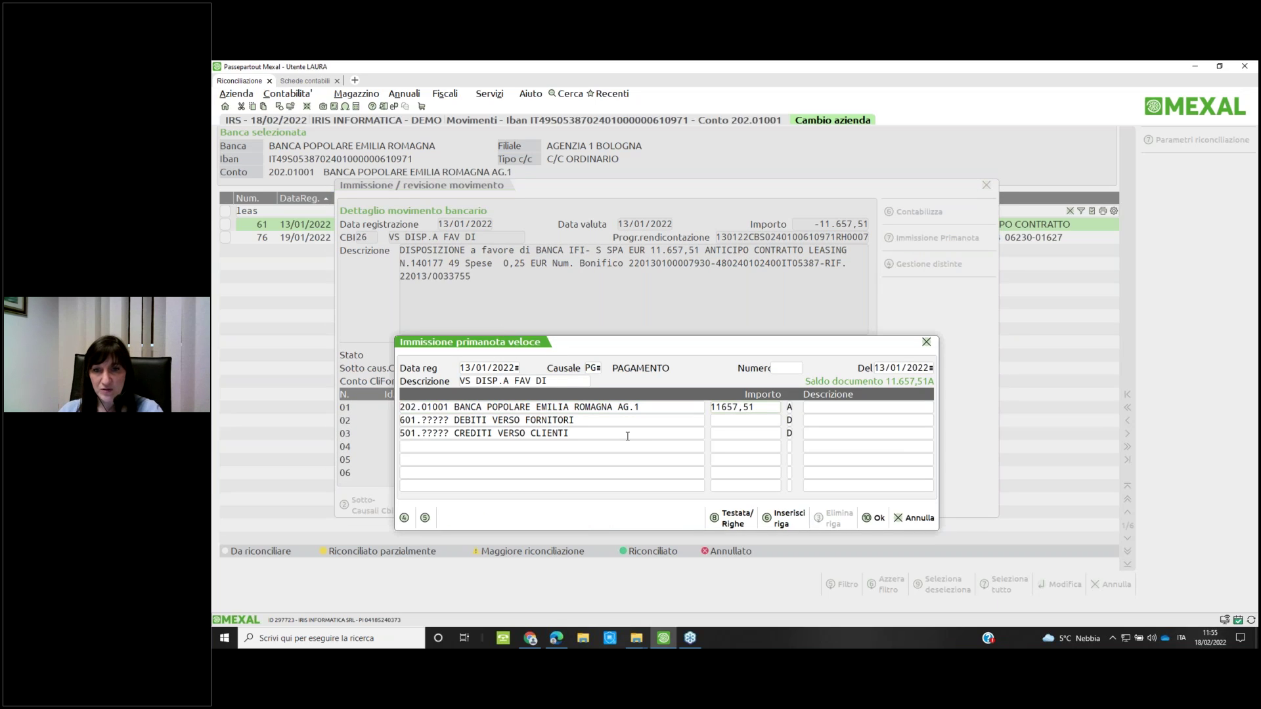
pyautogui.press('Return')
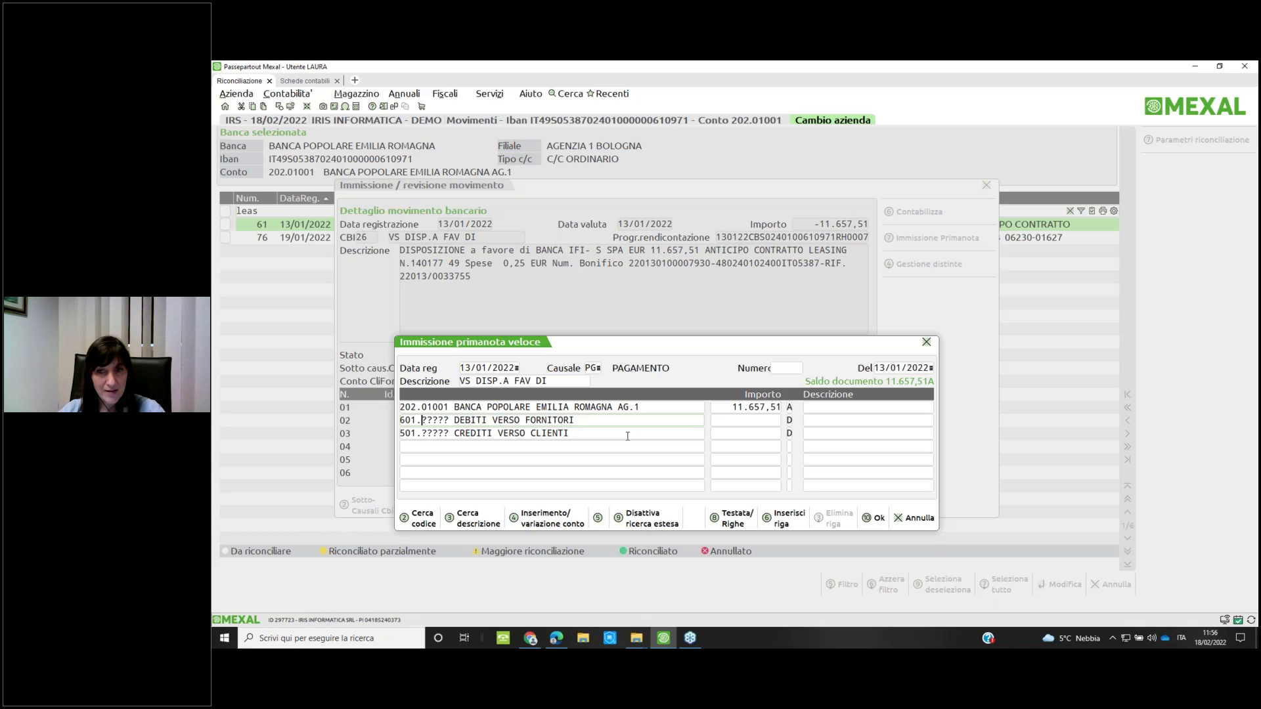
pyautogui.click(918, 522)
pyautogui.click(742, 466)
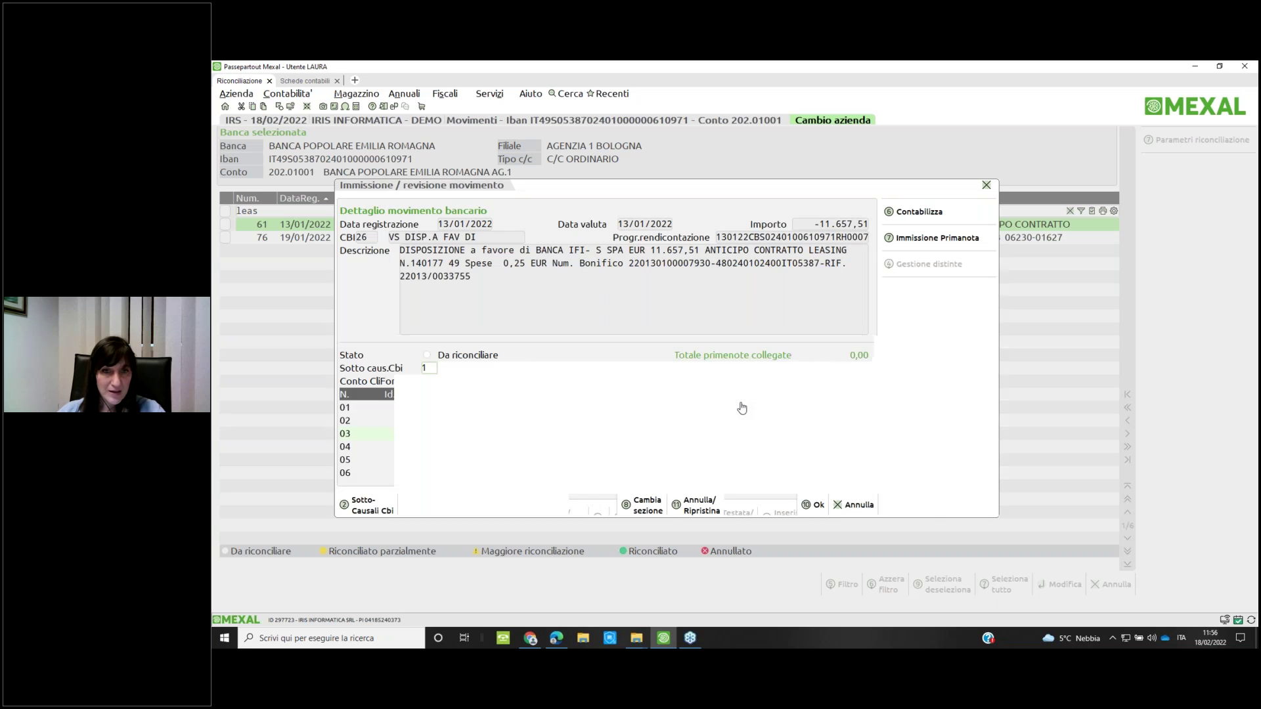
pyautogui.click(856, 507)
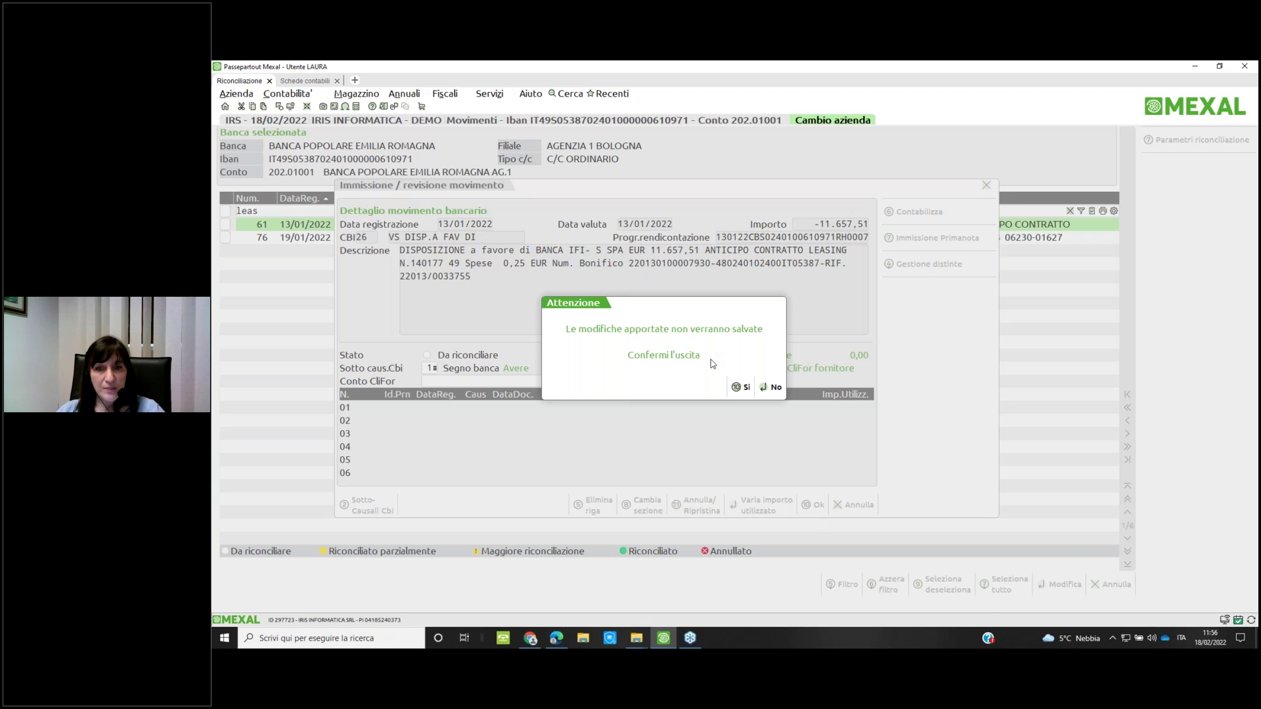
pyautogui.click(741, 387)
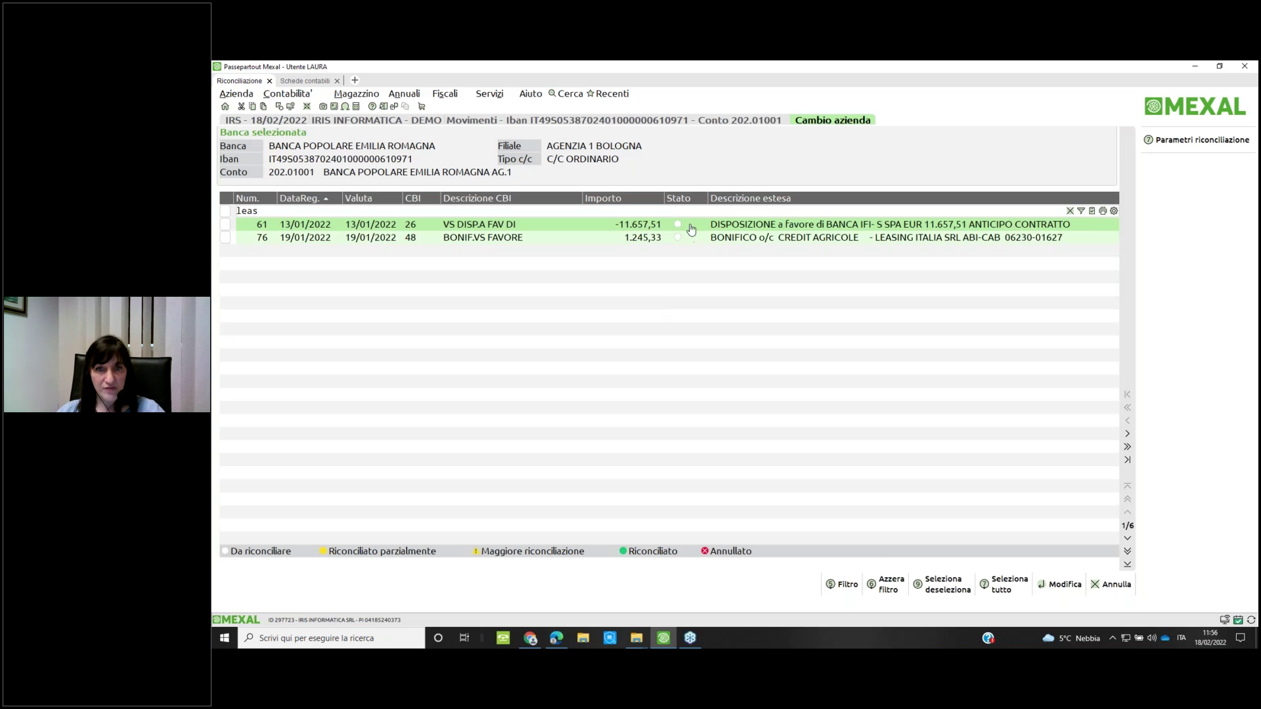
# Reopen movement 61 and start a quick entry with account 713.00073 CANONI LEASING AUTO ASSEGNATA on row two
pyautogui.doubleClick(728, 230)
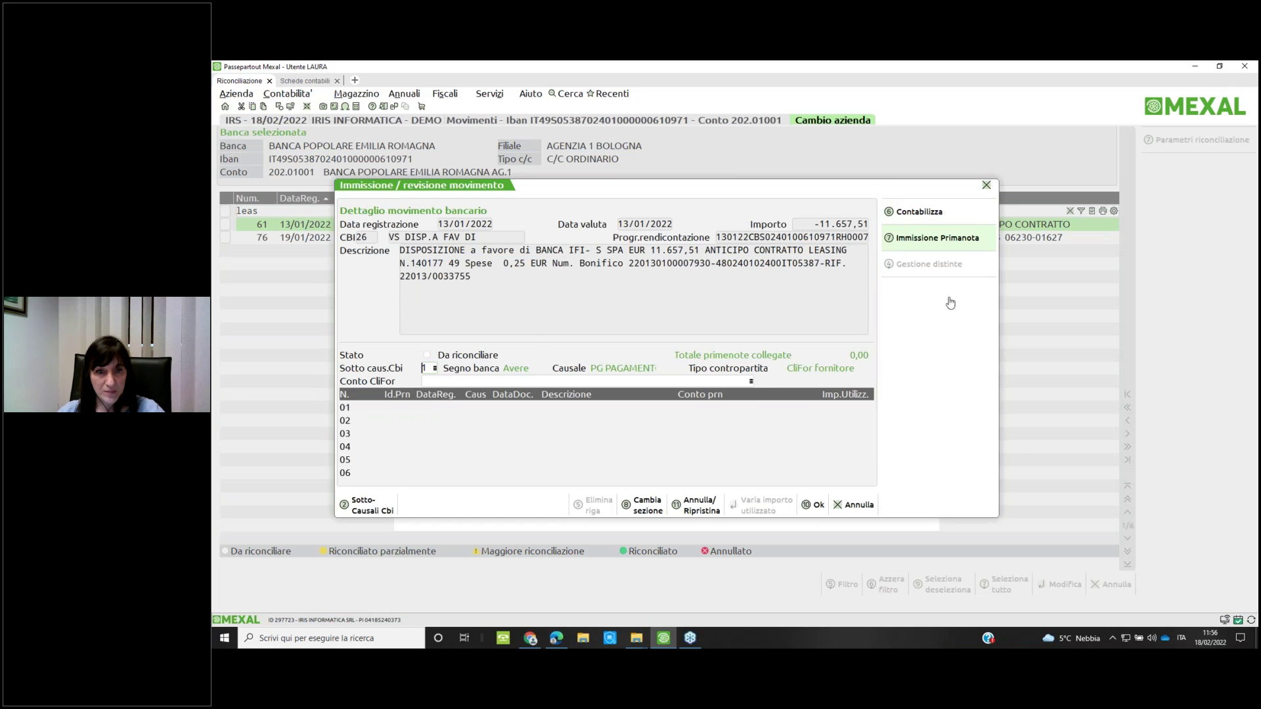
pyautogui.press('F7')
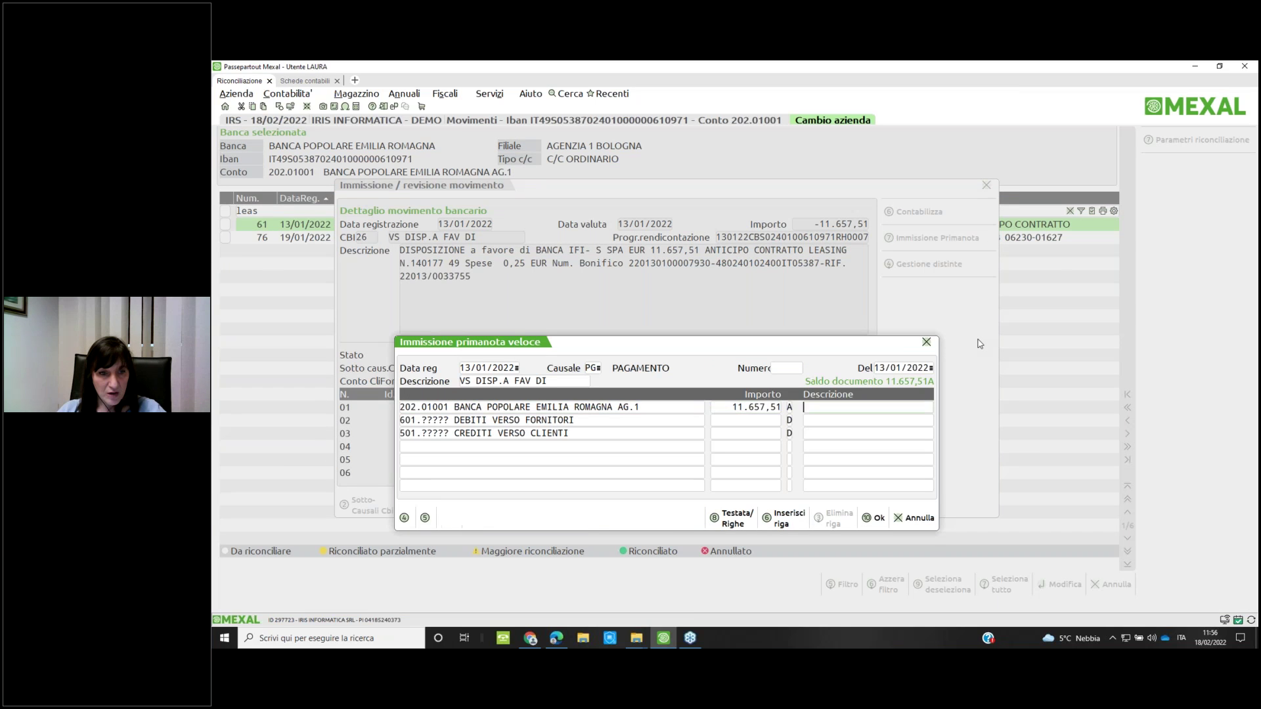
pyautogui.press('Return')
pyautogui.press('Delete')
pyautogui.press('Delete')
pyautogui.press('Delete')
pyautogui.press('Delete')
pyautogui.press('Delete')
pyautogui.press('Delete')
pyautogui.press('Delete')
pyautogui.press('Delete')
pyautogui.press('Delete')
pyautogui.press('Delete')
pyautogui.press('Delete')
pyautogui.press('Delete')
pyautogui.press('Delete')
pyautogui.press('Delete')
pyautogui.press('Delete')
pyautogui.press('Delete')
pyautogui.press('Delete')
pyautogui.press('Delete')
pyautogui.press('Delete')
pyautogui.press('Delete')
pyautogui.write('leas')
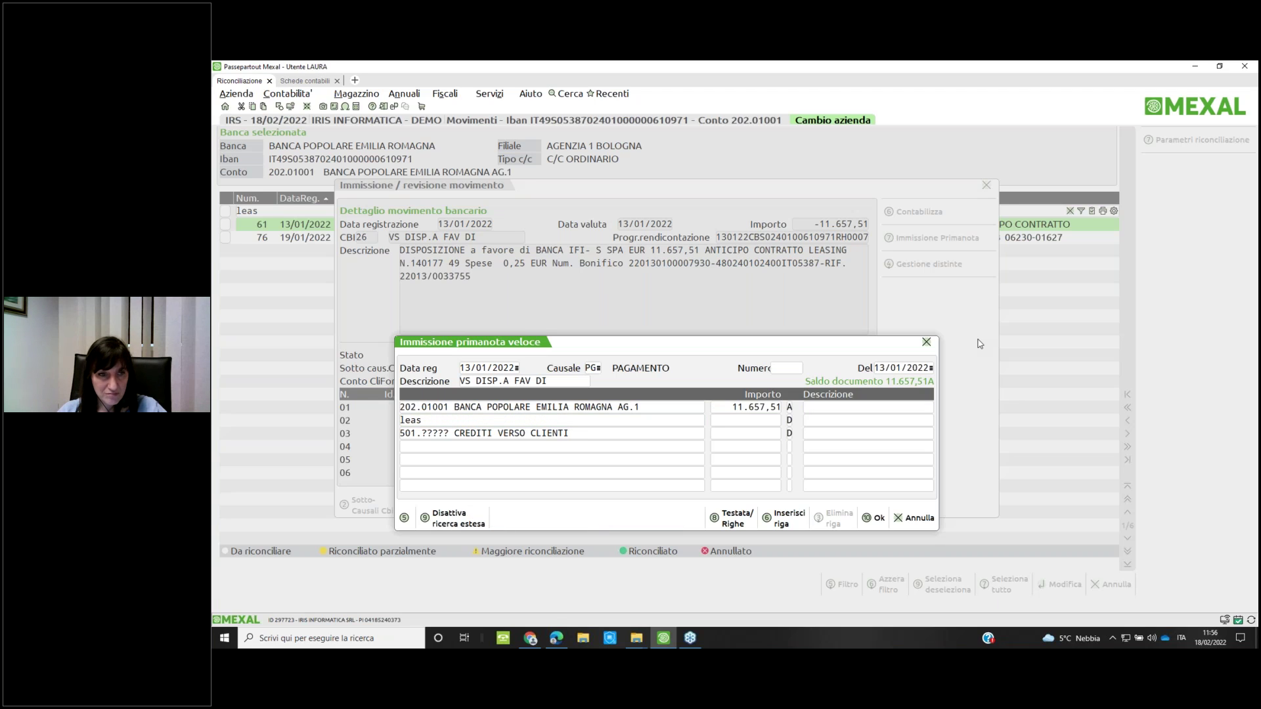
pyautogui.press('Return')
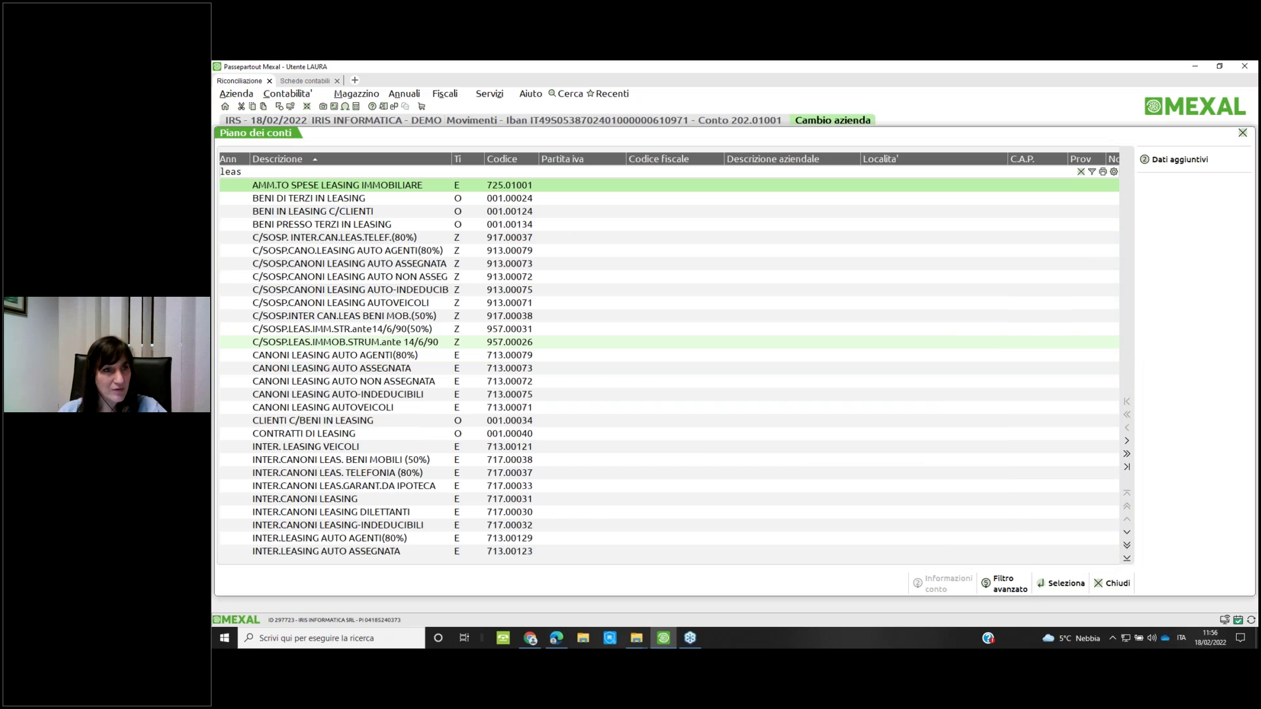
pyautogui.press('Down')
pyautogui.press('Down')
pyautogui.press('Down')
pyautogui.press('Down')
pyautogui.press('Down')
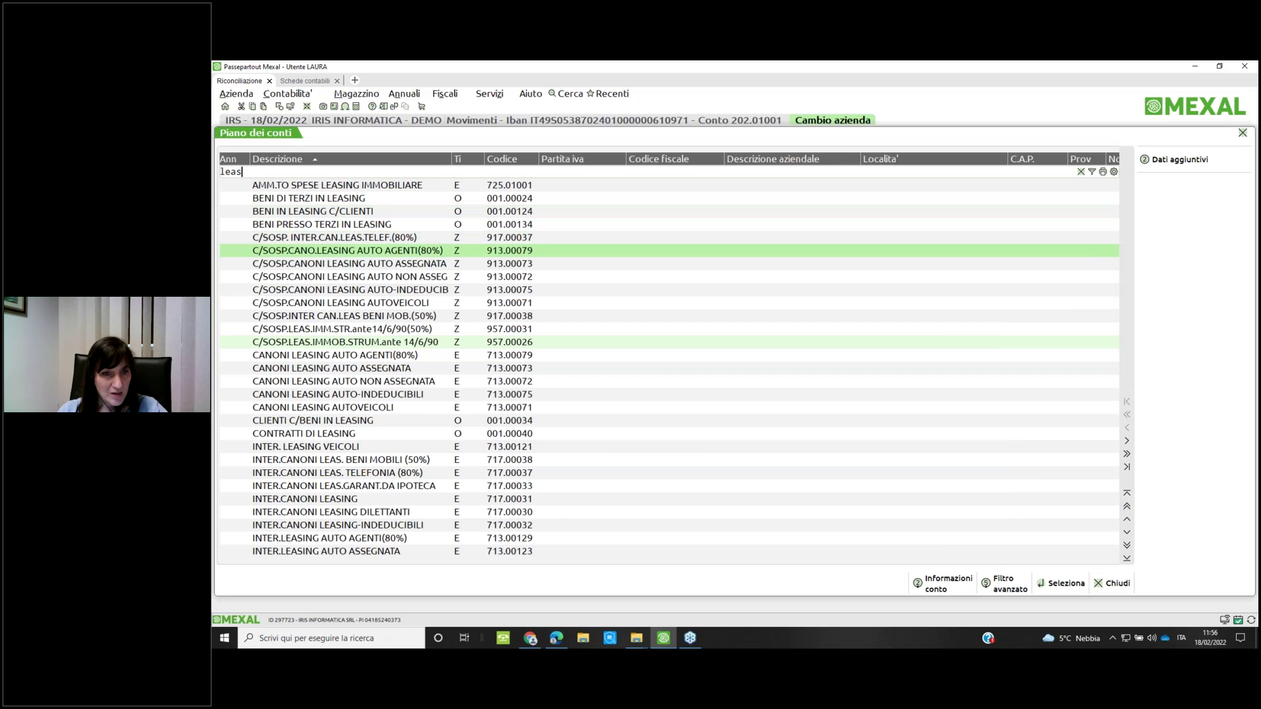
pyautogui.press('Down')
pyautogui.press('Down')
pyautogui.press('Down')
pyautogui.press('Down')
pyautogui.press('Down')
pyautogui.press('Up')
pyautogui.press('Up')
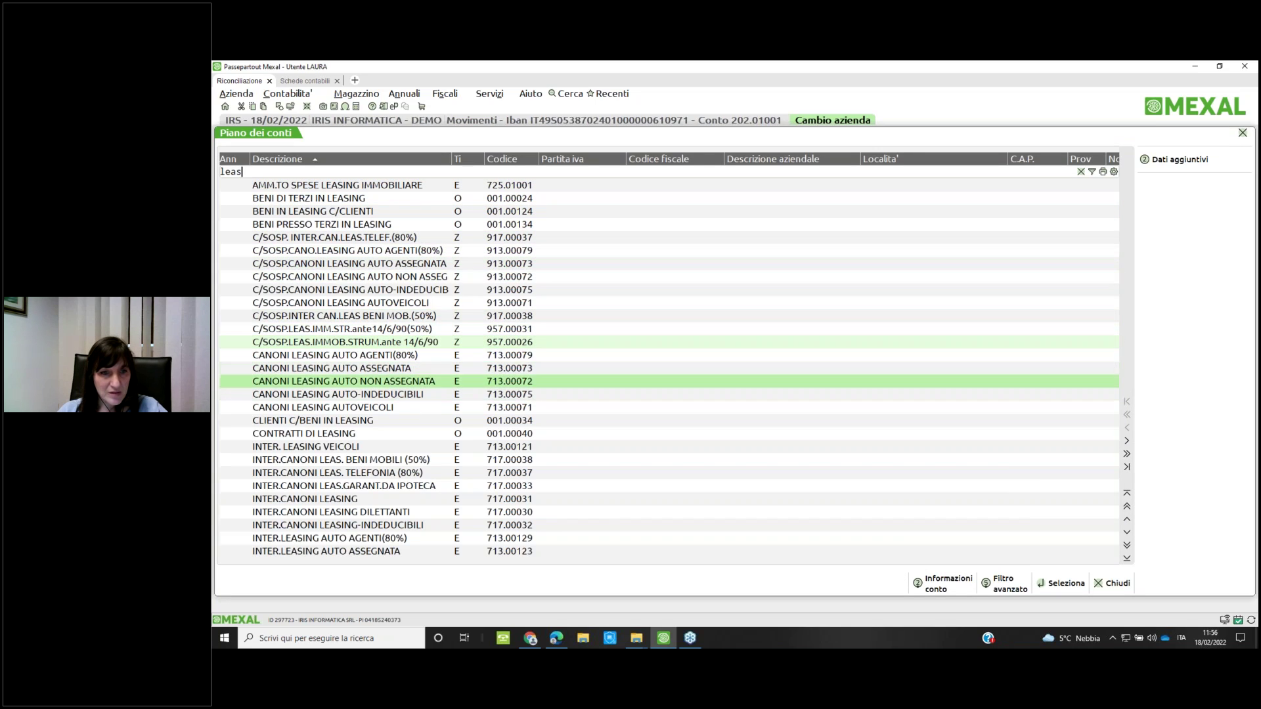
pyautogui.press('Return')
# Enter 11.657,51, generate the prima nota, close the reconciled movement, and clear the 'leas' search
pyautogui.write('11')
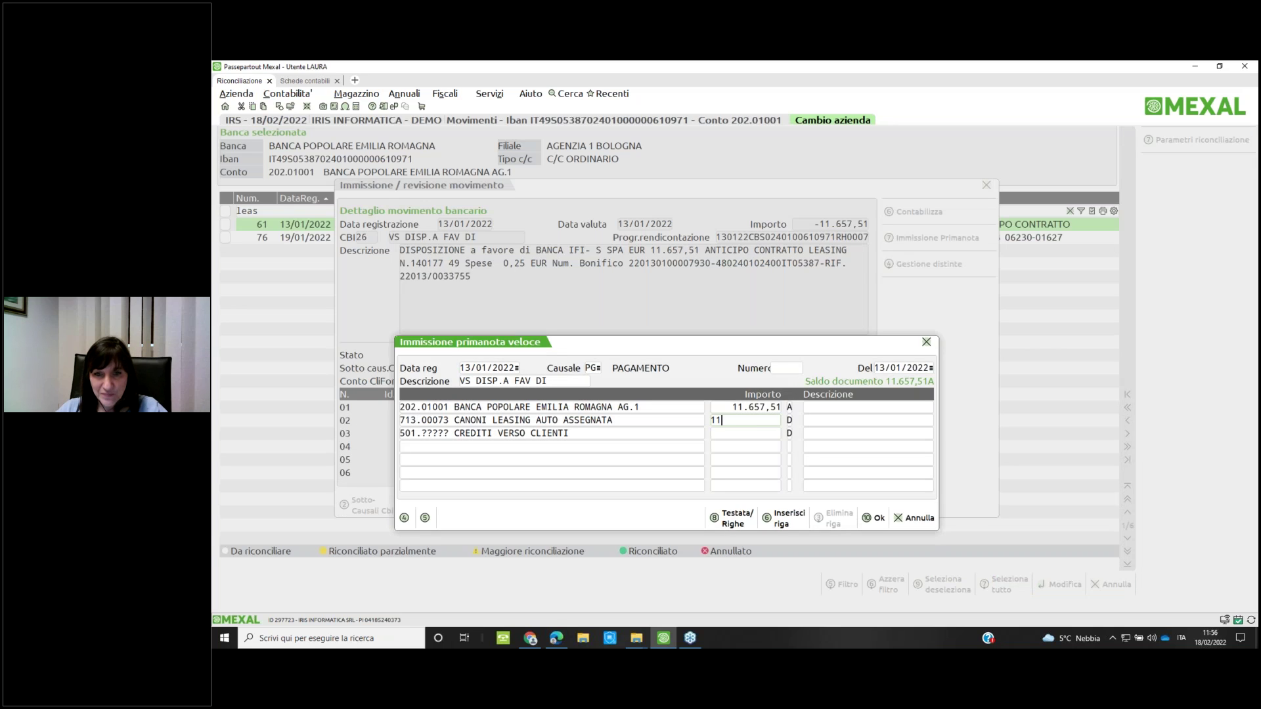
pyautogui.write('.657,51')
pyautogui.press('Return')
pyautogui.press('Return')
pyautogui.press('Return')
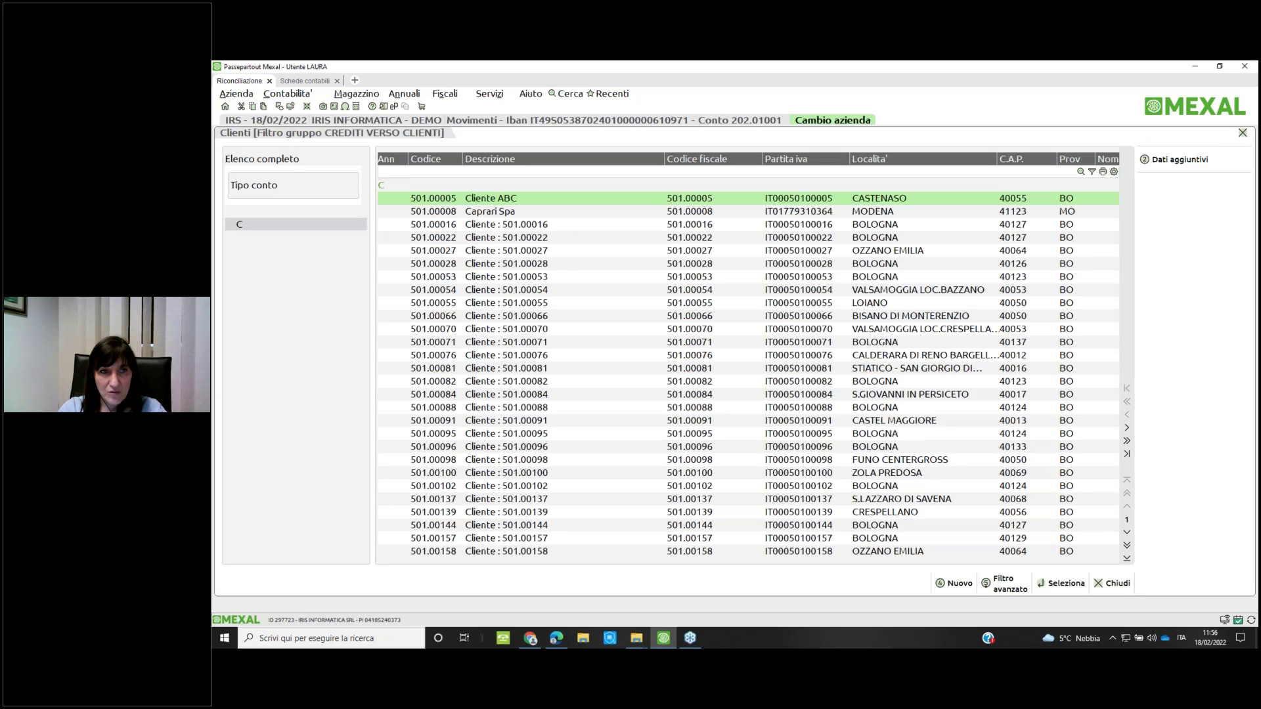
pyautogui.press('Escape')
pyautogui.press('F10')
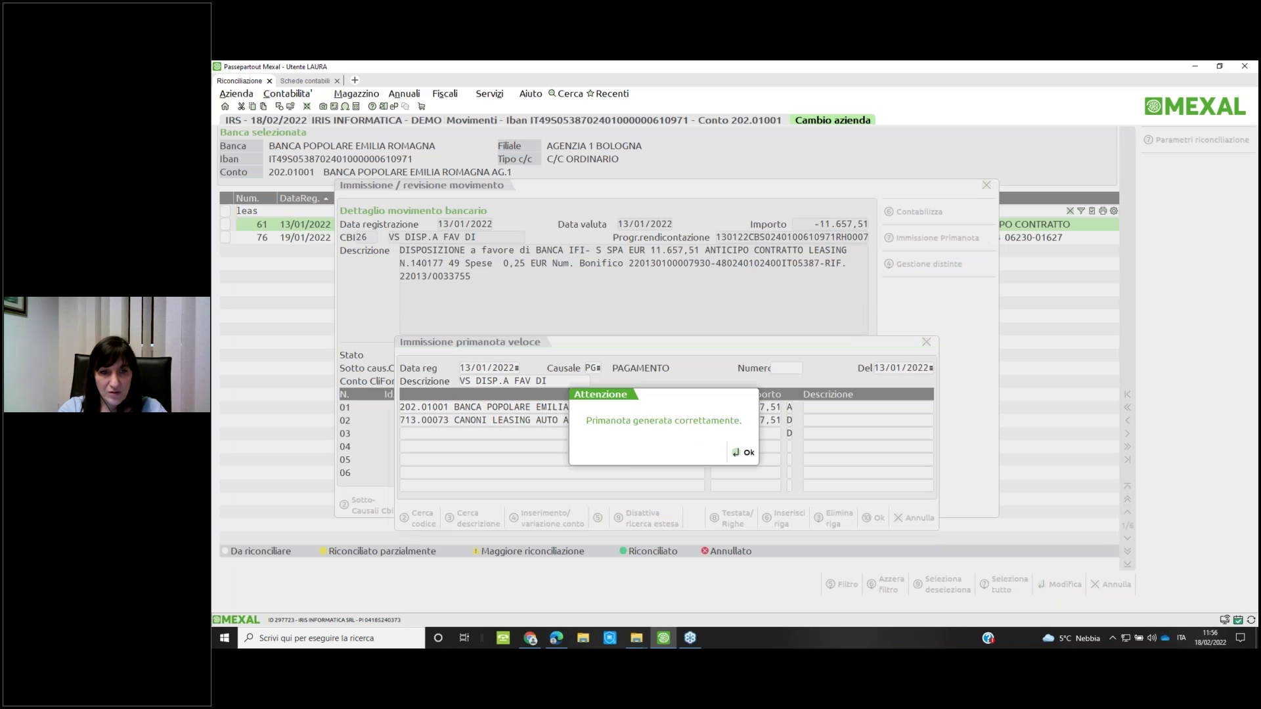
pyautogui.press('Return')
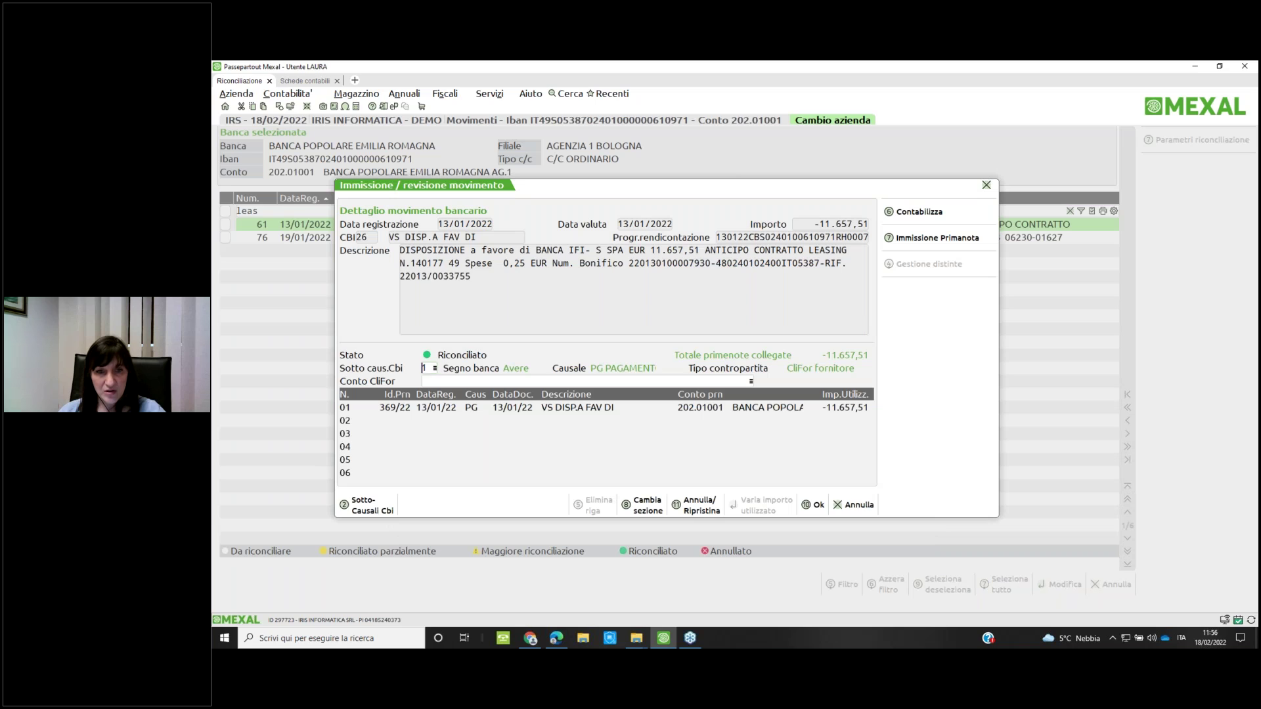
pyautogui.click(422, 380)
pyautogui.press('Return')
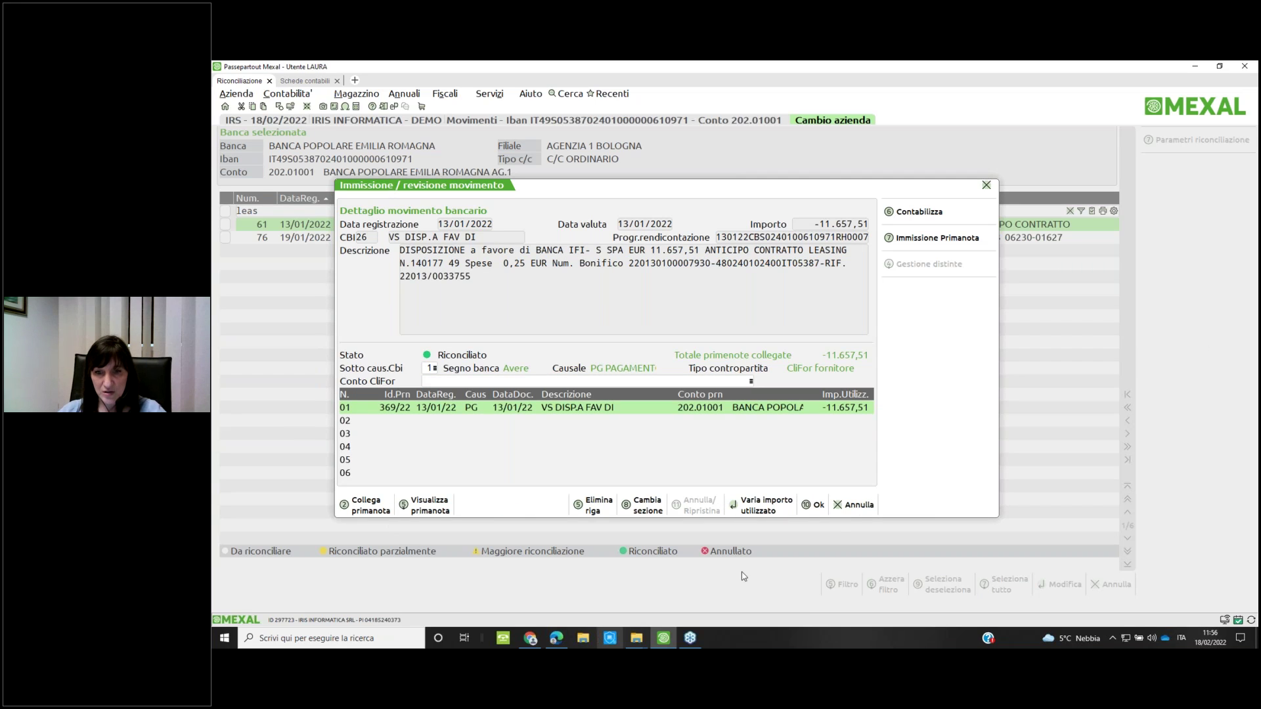
pyautogui.click(815, 505)
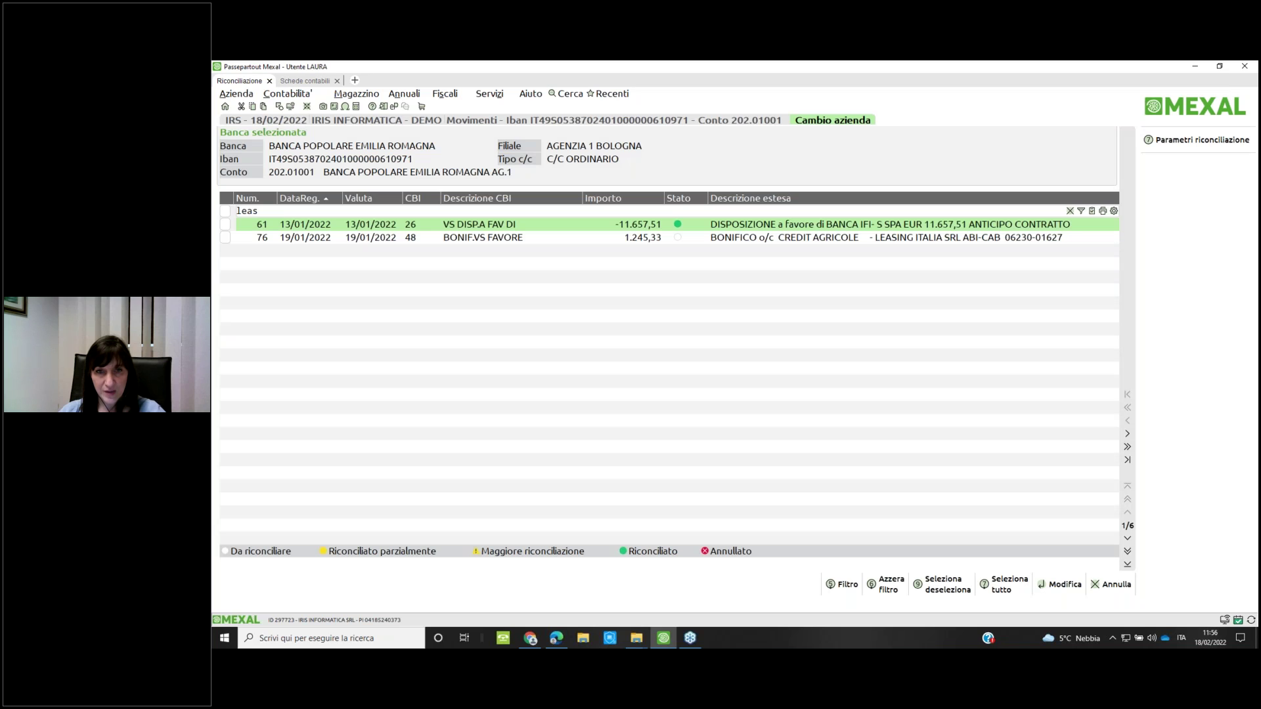
pyautogui.press('BackSpace')
pyautogui.press('BackSpace')
pyautogui.press('BackSpace')
pyautogui.press('BackSpace')
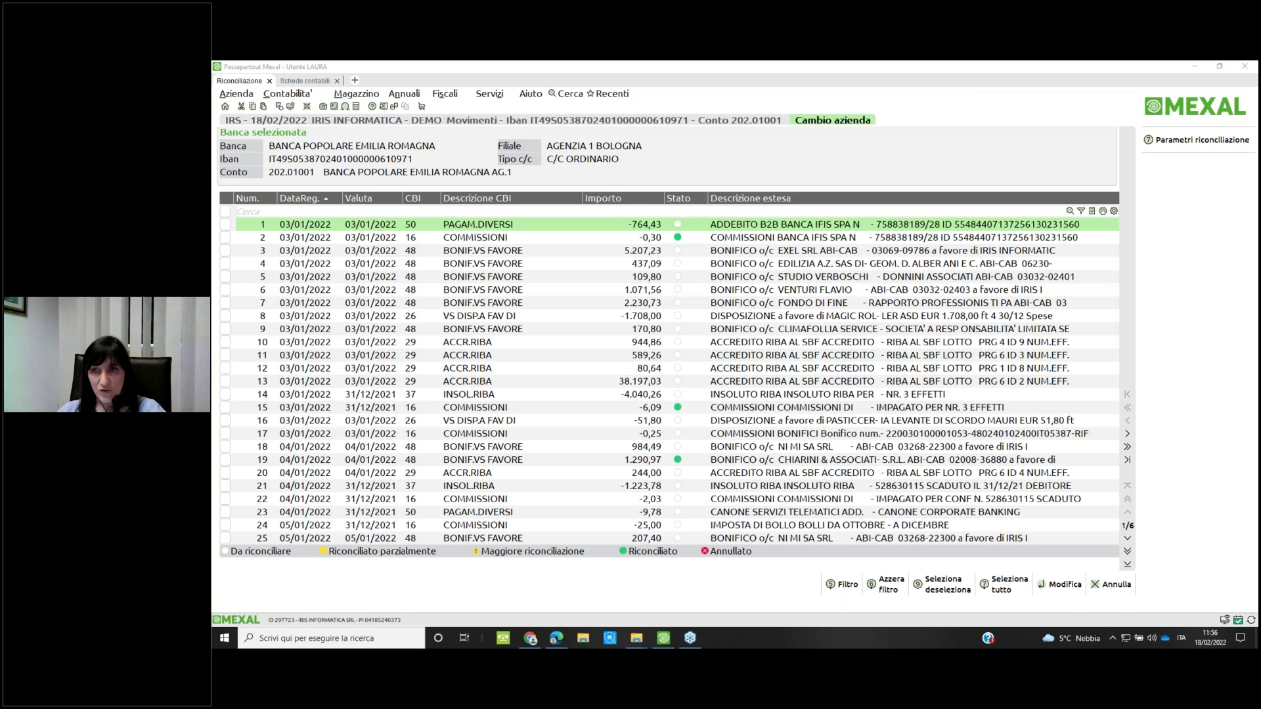
# Filter the Stato column to show only Da riconciliare movements
pyautogui.click(1081, 212)
pyautogui.click(702, 199)
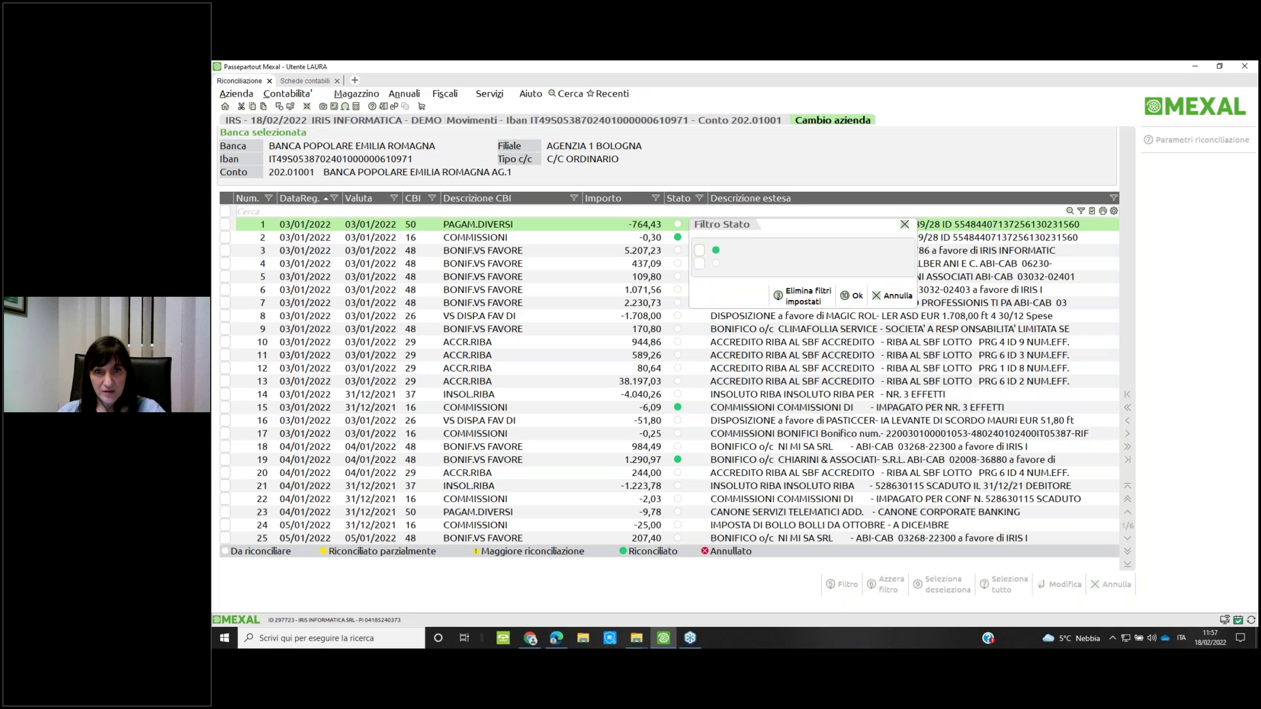
pyautogui.click(700, 263)
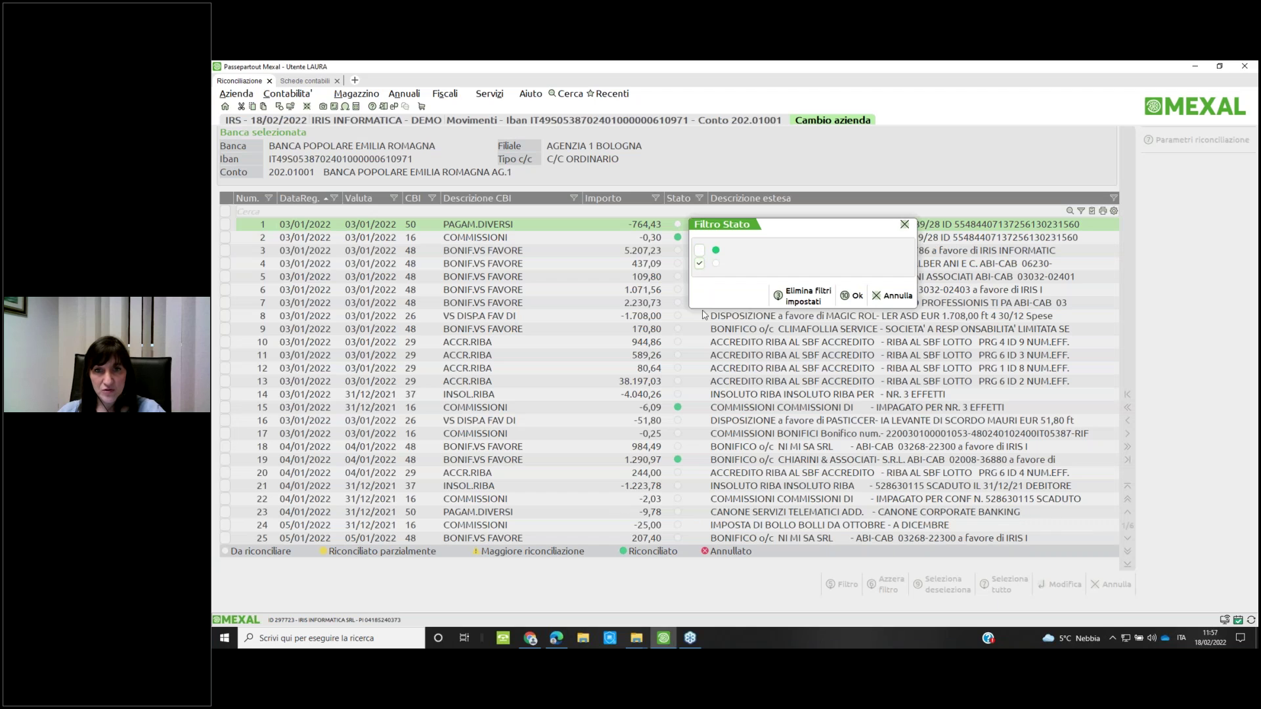
pyautogui.click(857, 296)
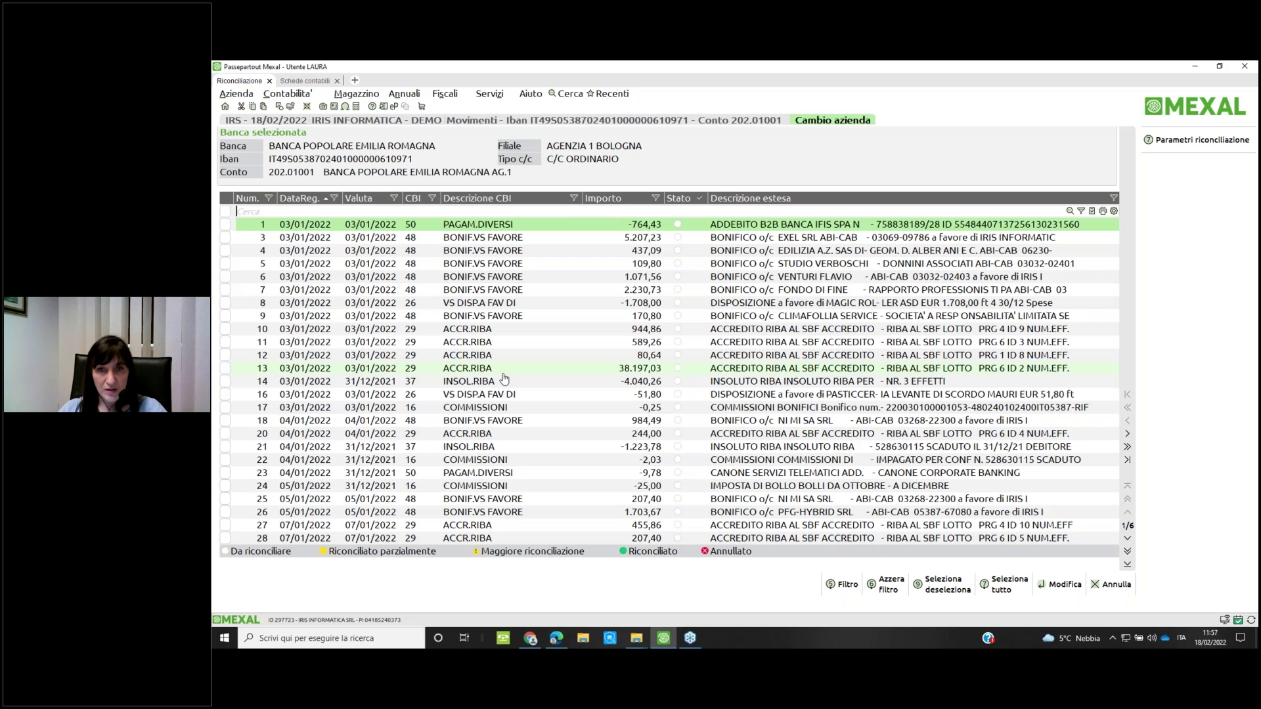
# Search for 817, open the 817,40 RiBa movement 117, and show its distinte
pyautogui.write('817')
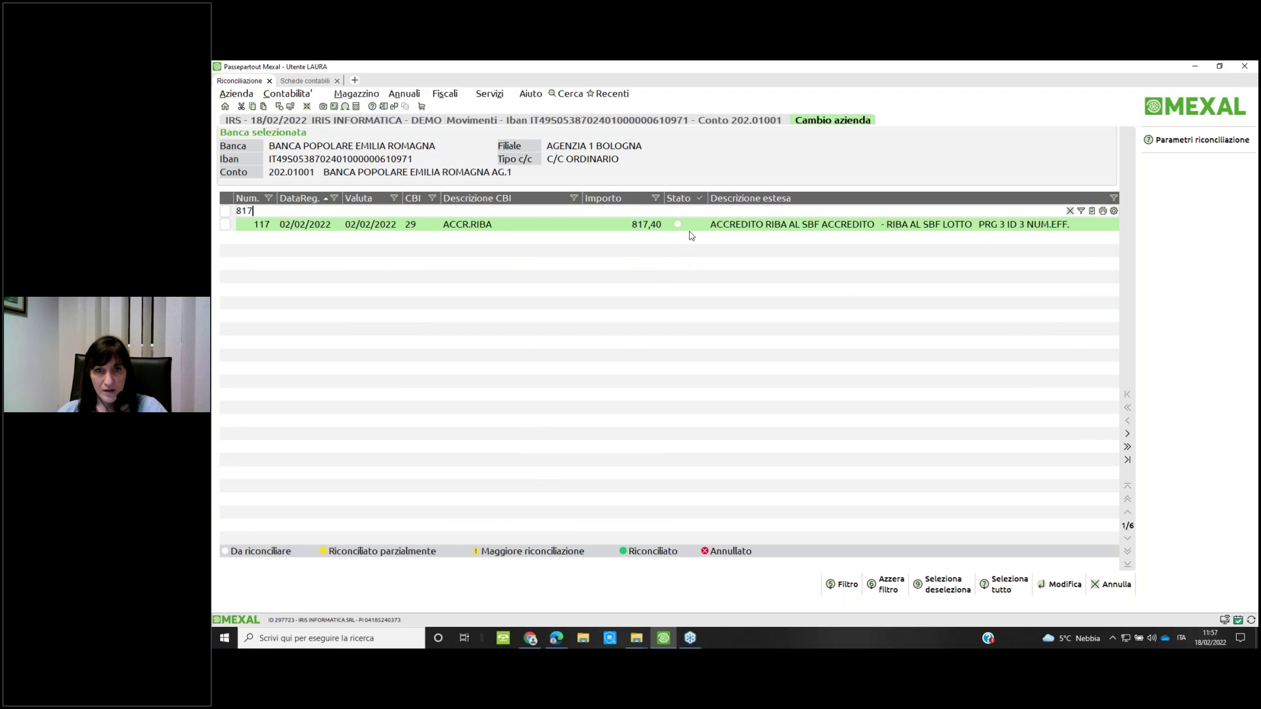
pyautogui.press('Return')
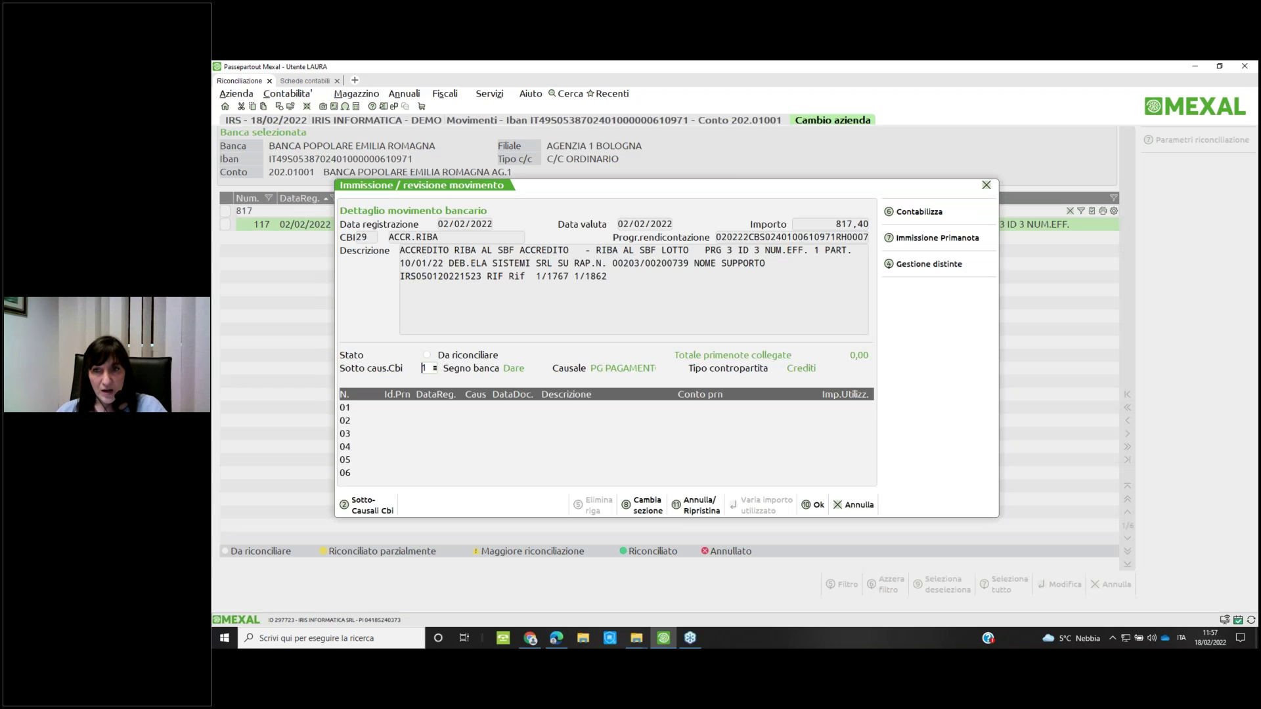
pyautogui.click(948, 270)
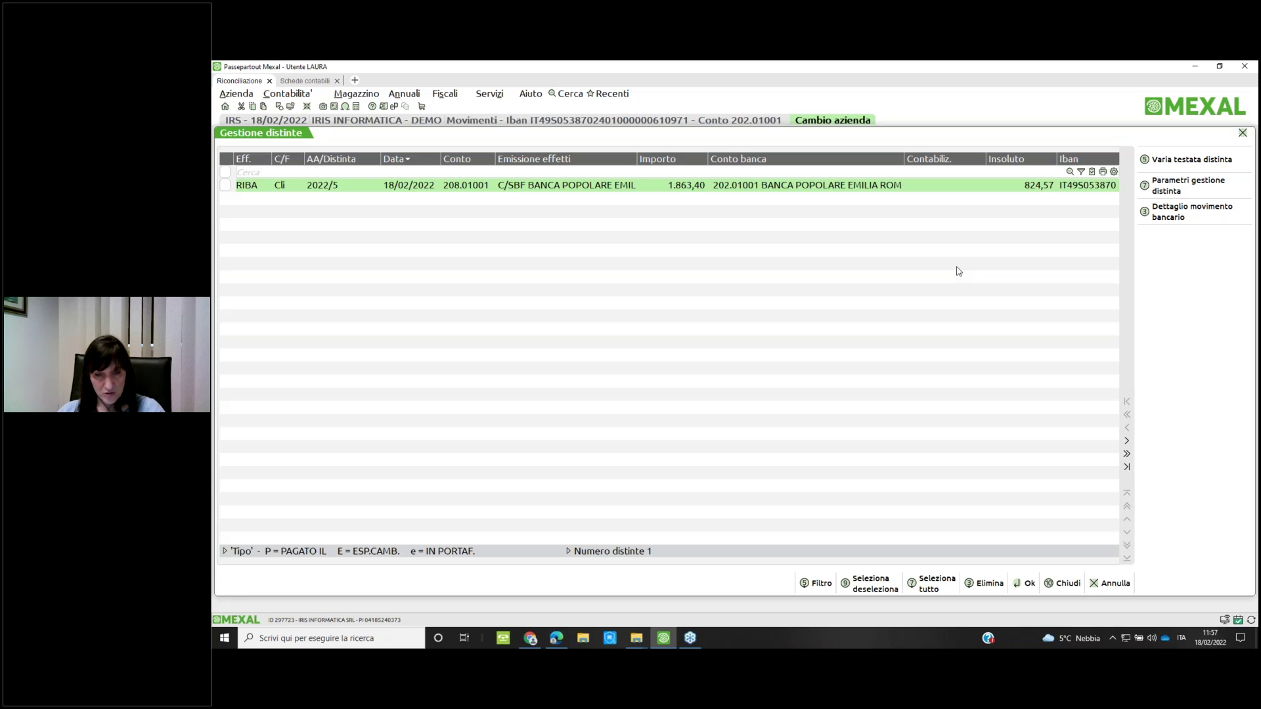
pyautogui.press('Escape')
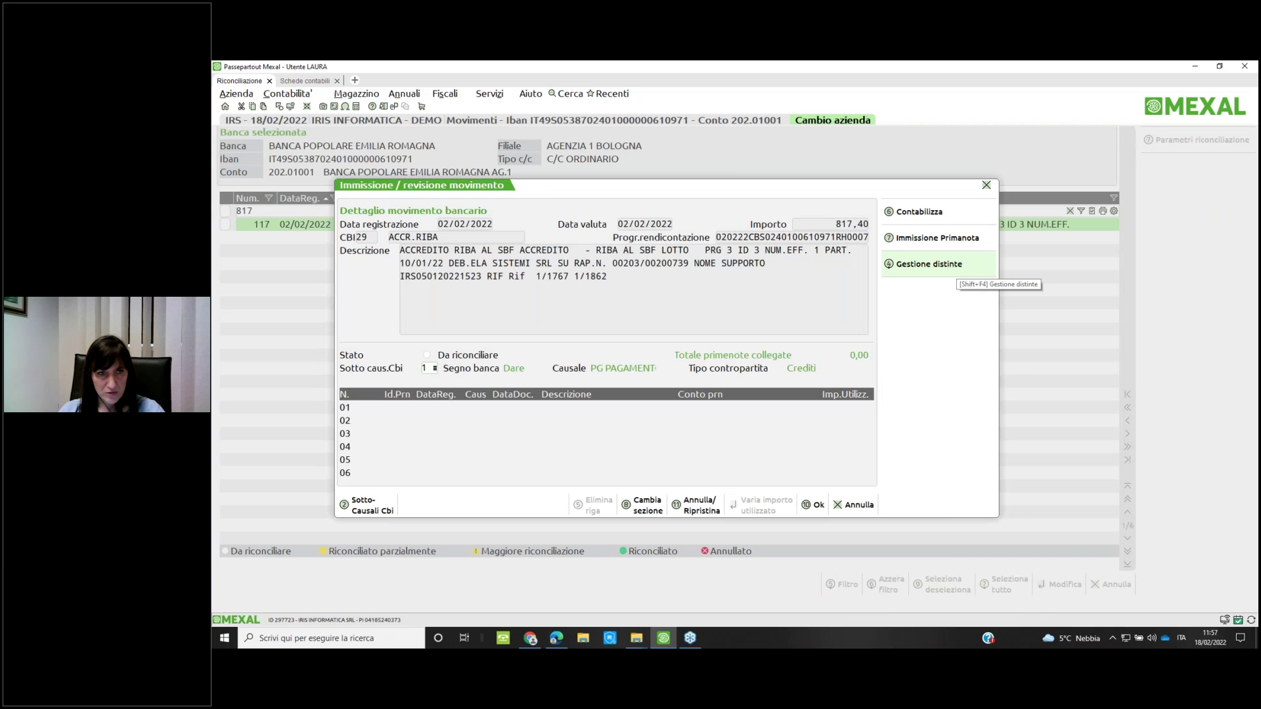
pyautogui.press('Escape')
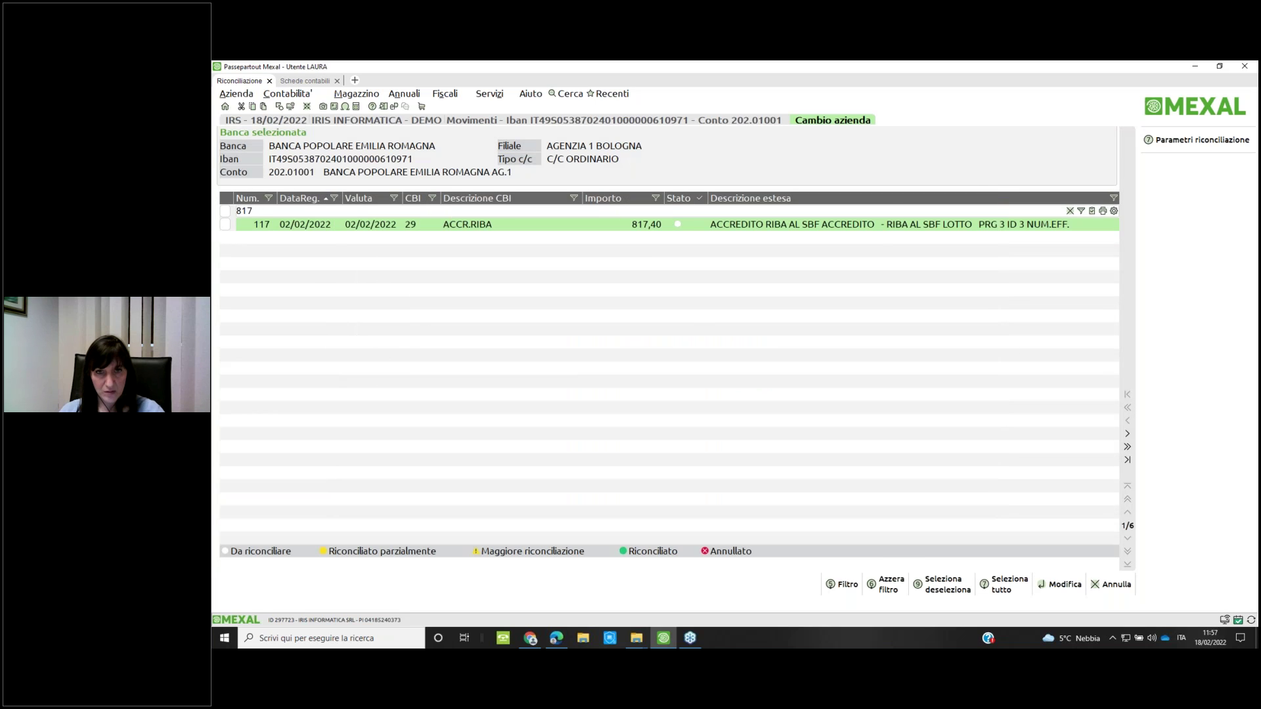
pyautogui.press('Return')
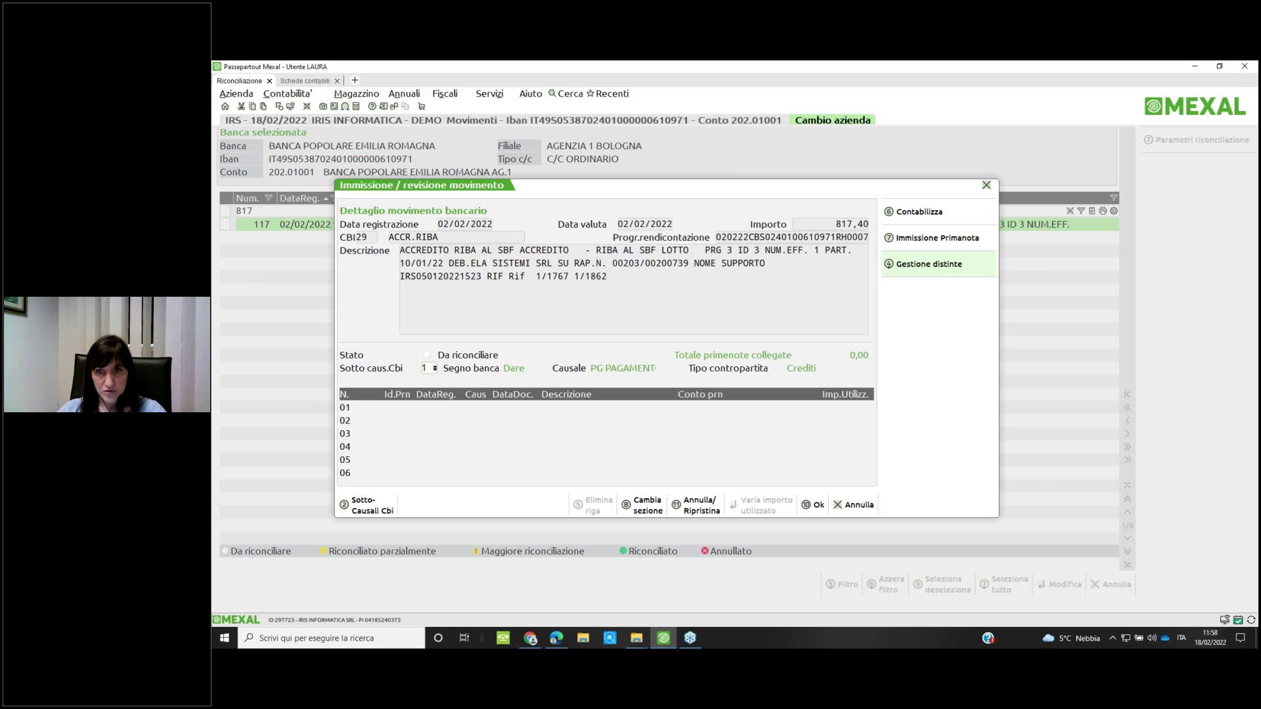
pyautogui.click(957, 269)
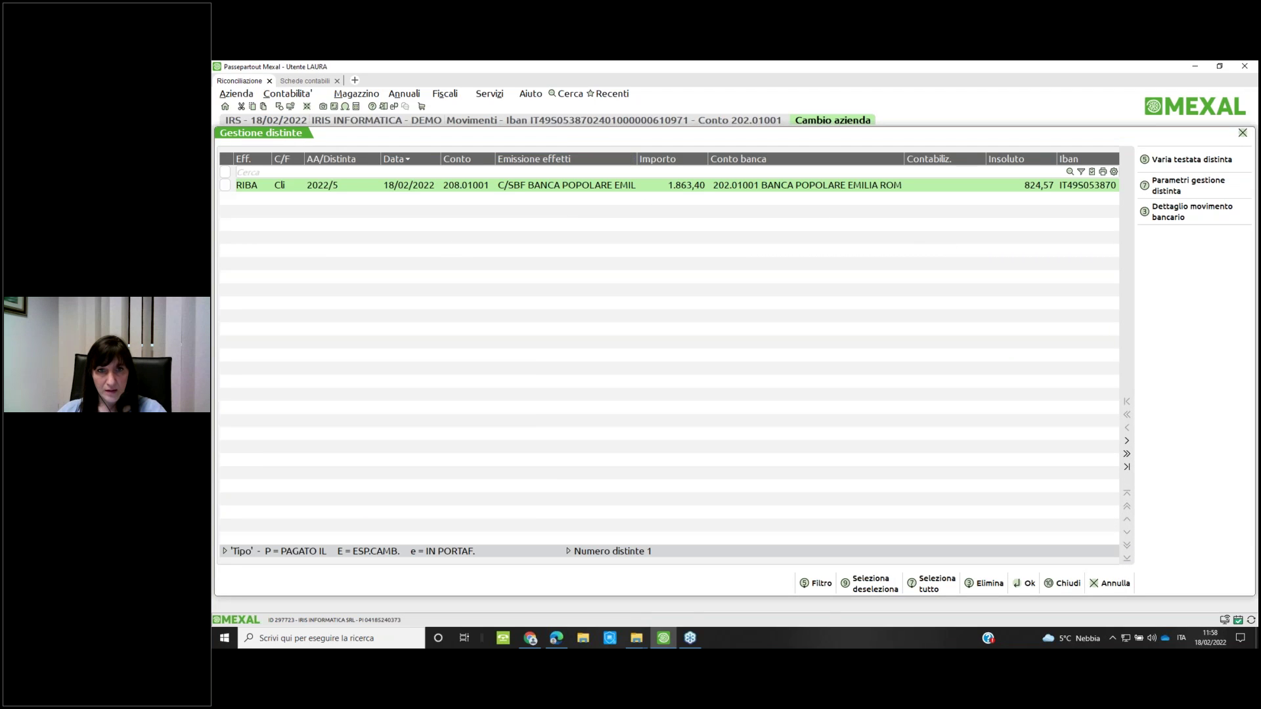
# In distinta 2022/5, filter effects to due date 31/01/2022 and select all seven
pyautogui.doubleClick(588, 186)
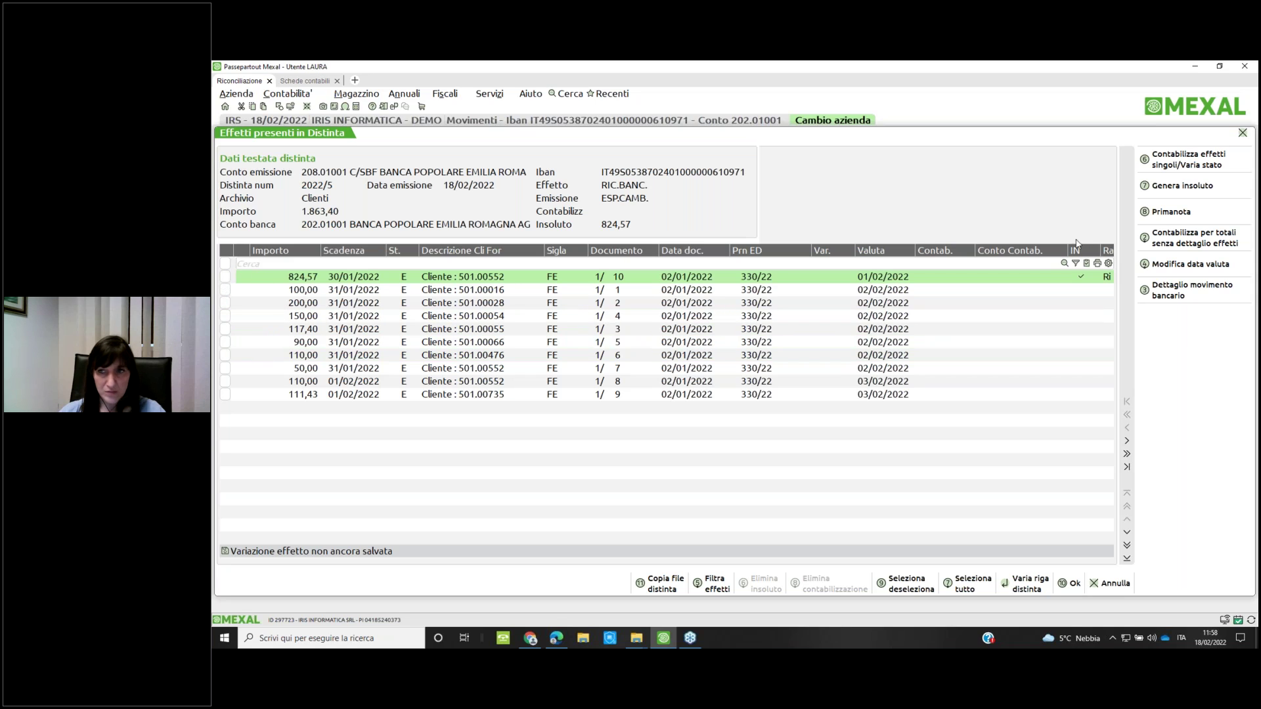
pyautogui.click(377, 250)
pyautogui.click(383, 329)
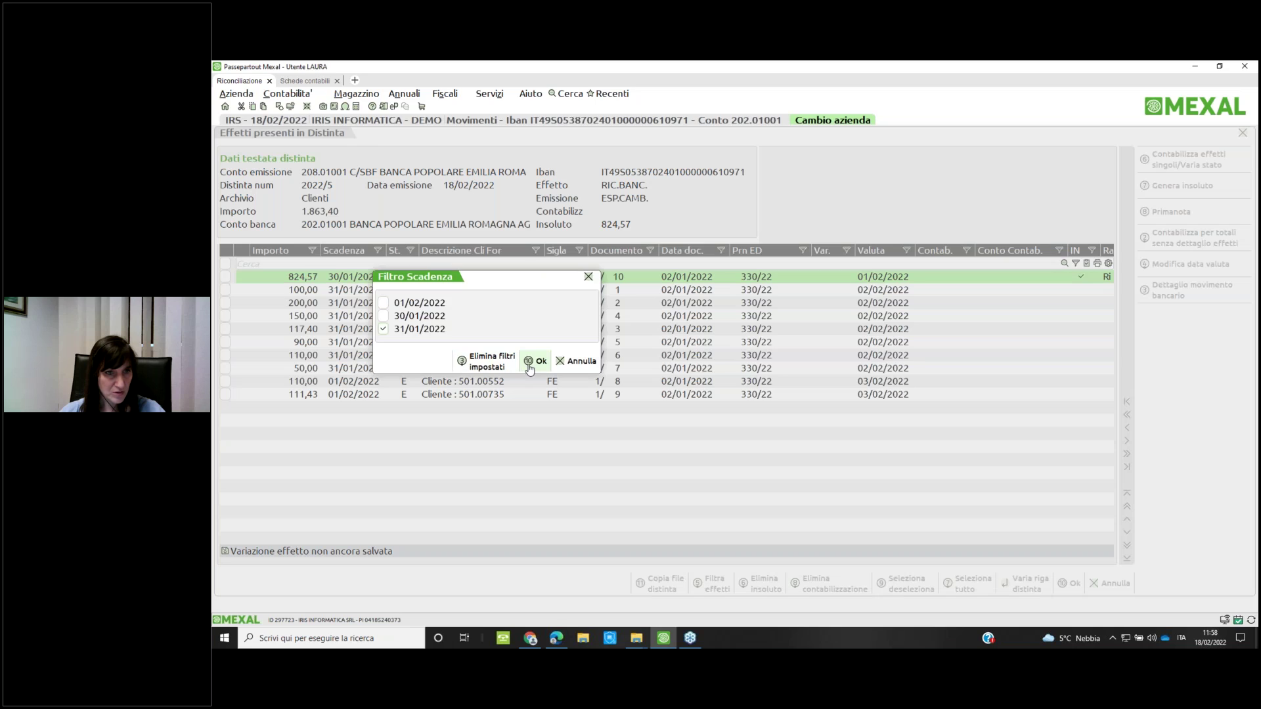
pyautogui.click(535, 360)
pyautogui.click(225, 263)
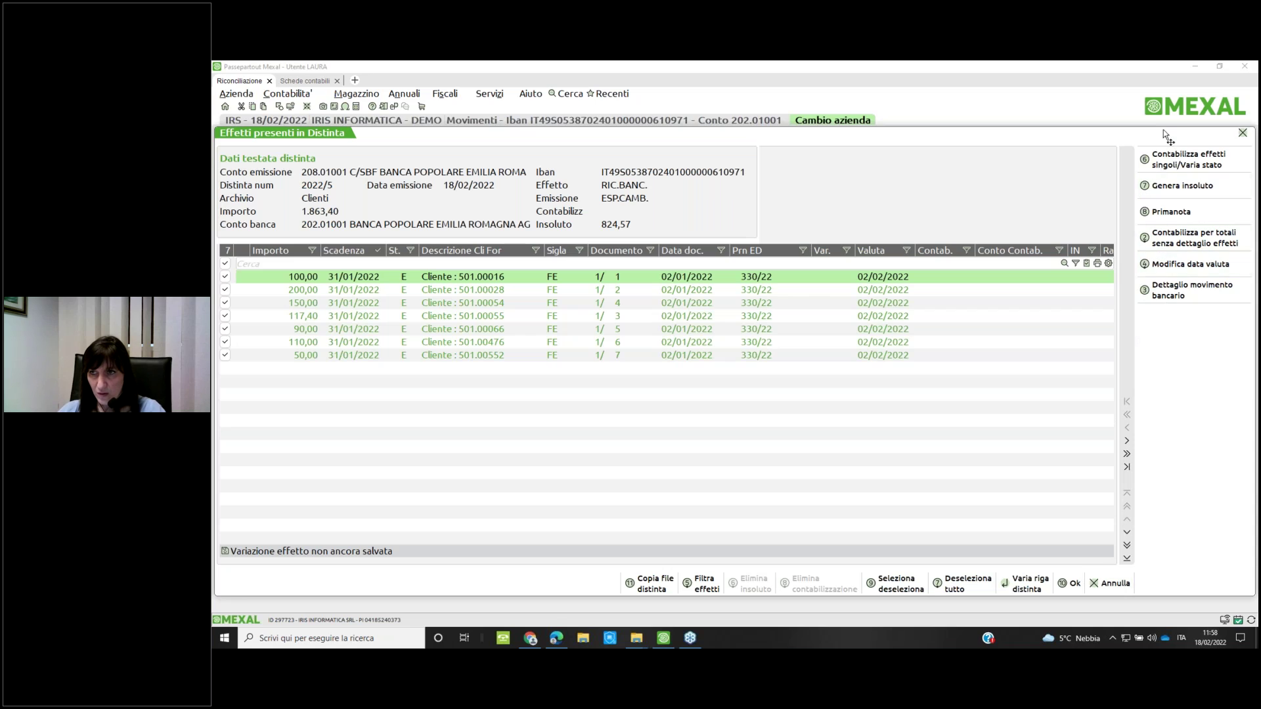
# Post the selected effects singly, using Data valuta/scadenza and Totali per data scadenza
pyautogui.press('F6')
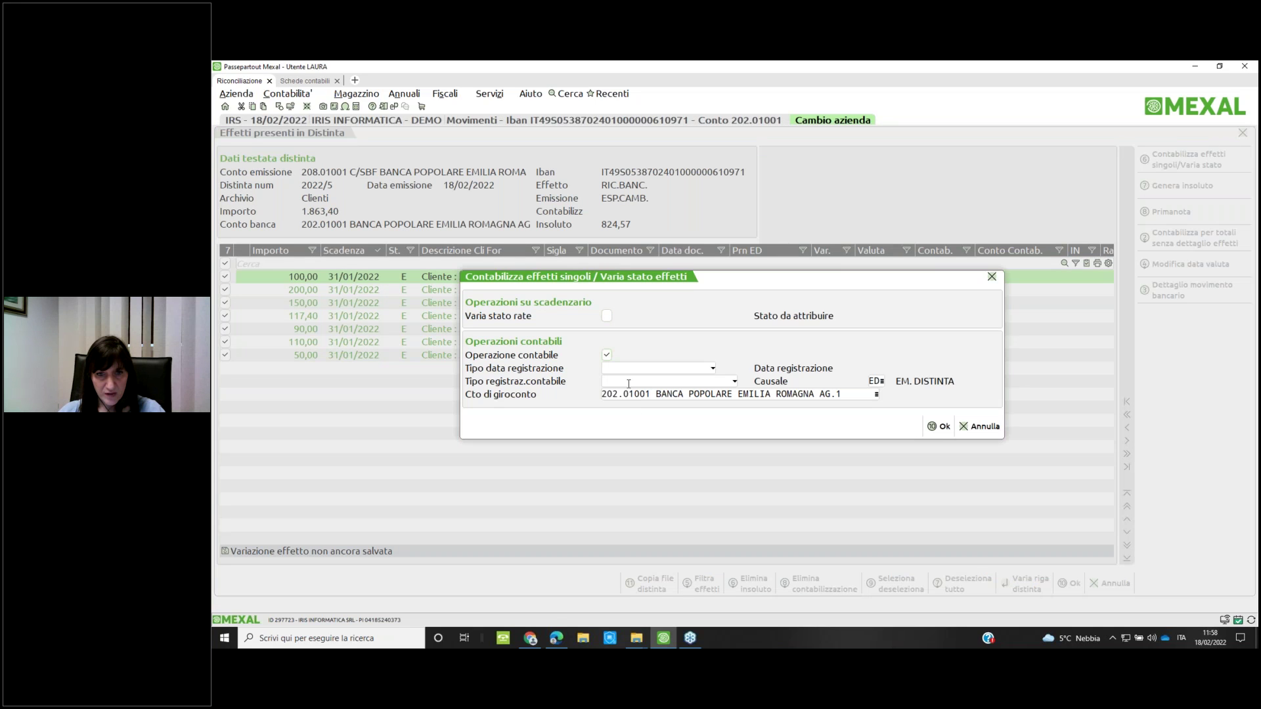
pyautogui.click(708, 369)
pyautogui.click(699, 378)
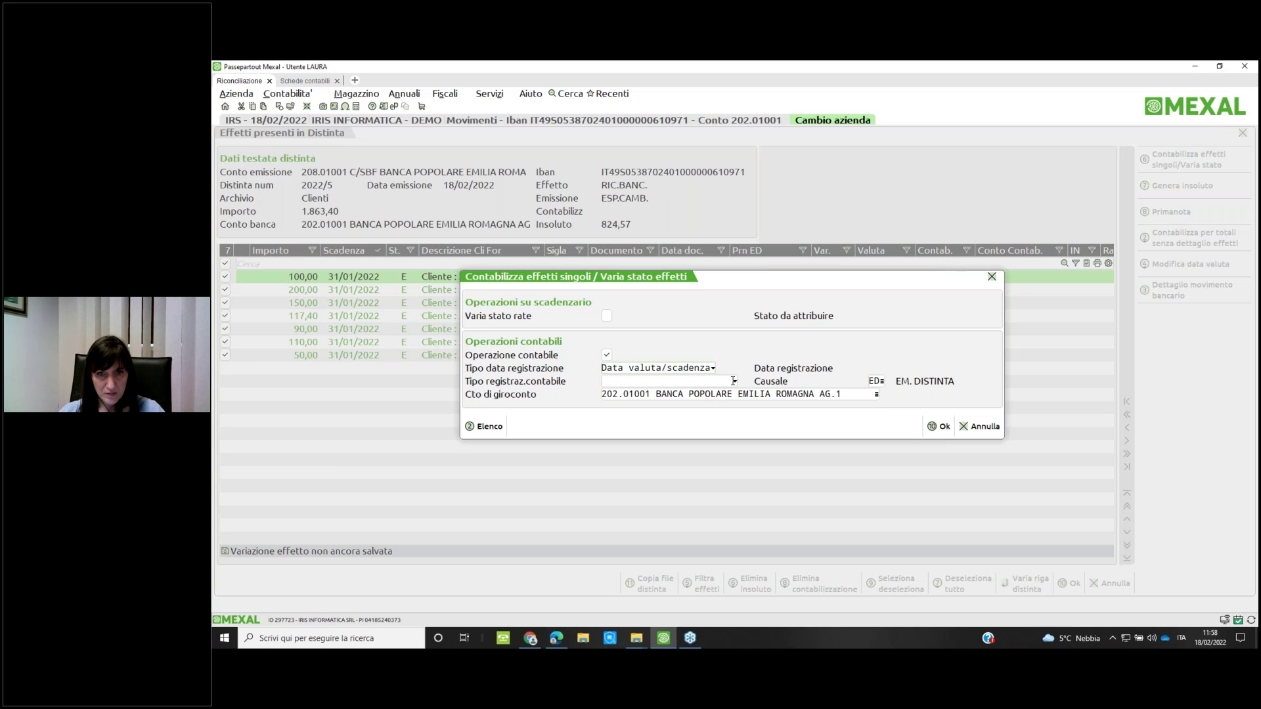
pyautogui.click(733, 381)
pyautogui.click(699, 400)
pyautogui.click(940, 427)
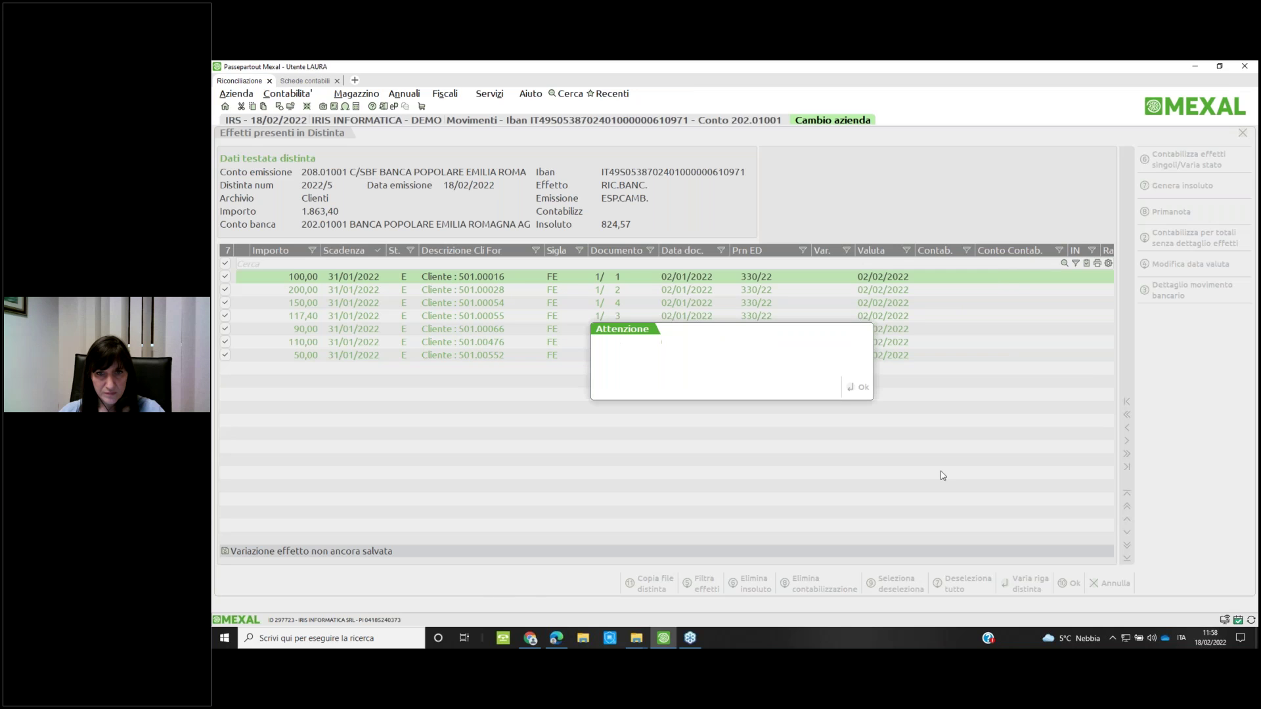
pyautogui.click(857, 388)
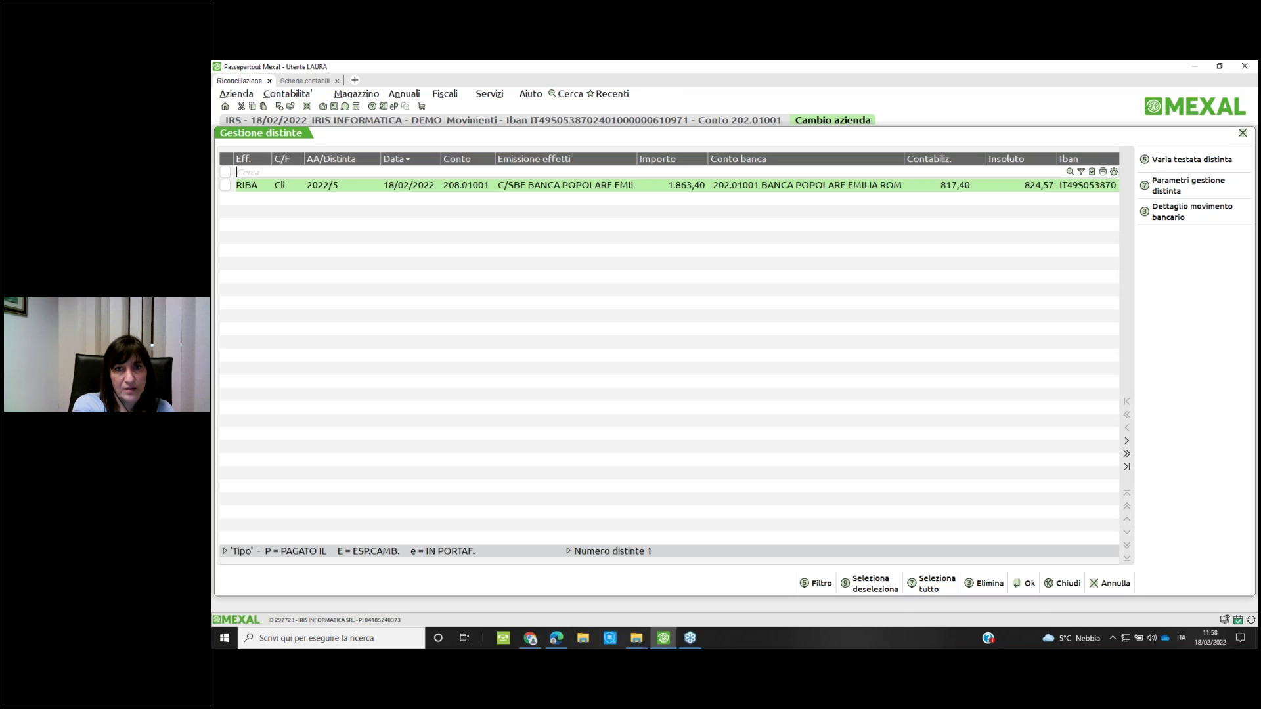
# Review the effects of distinta 2022/5 linked to the bank movement, without changes
pyautogui.press('Escape')
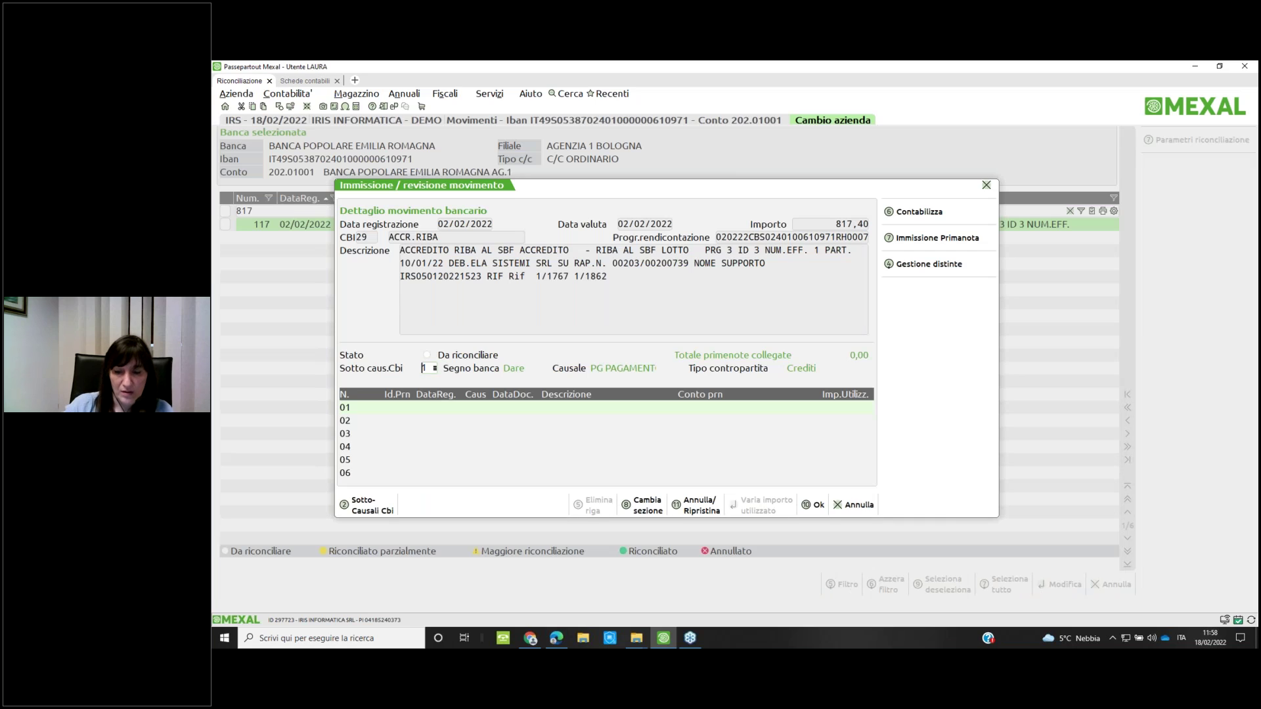
pyautogui.click(937, 265)
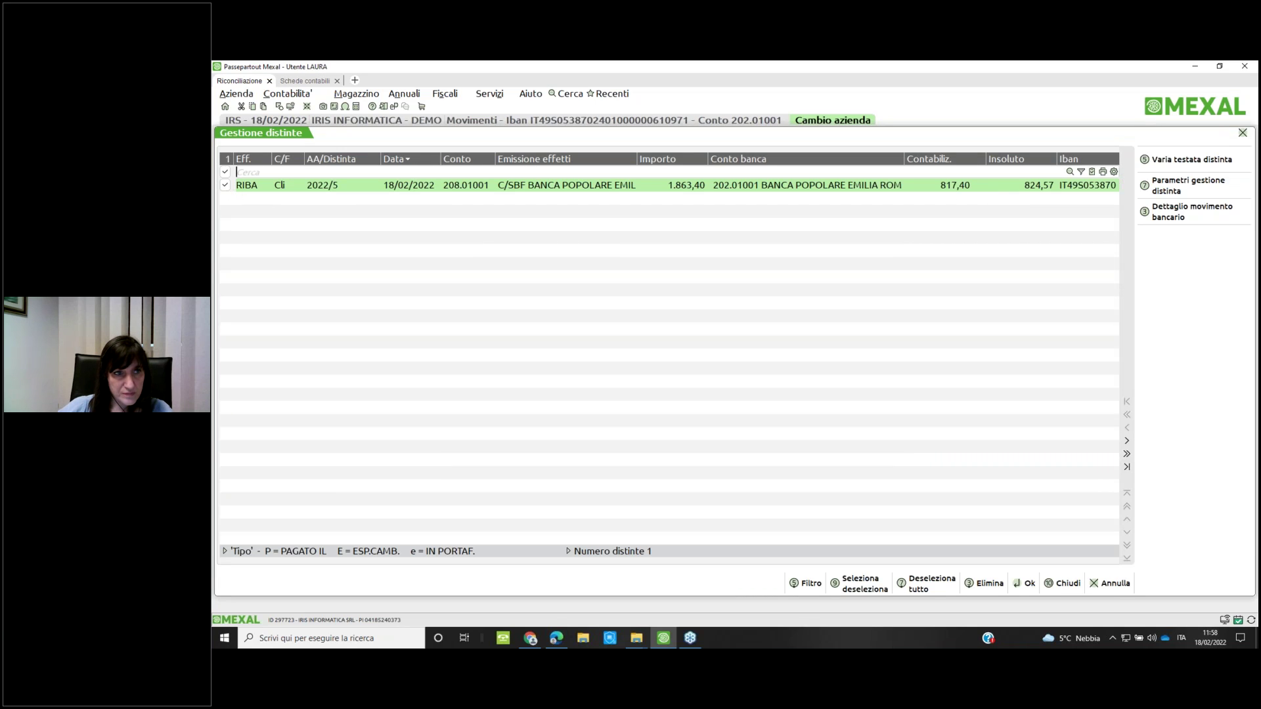
pyautogui.press('Return')
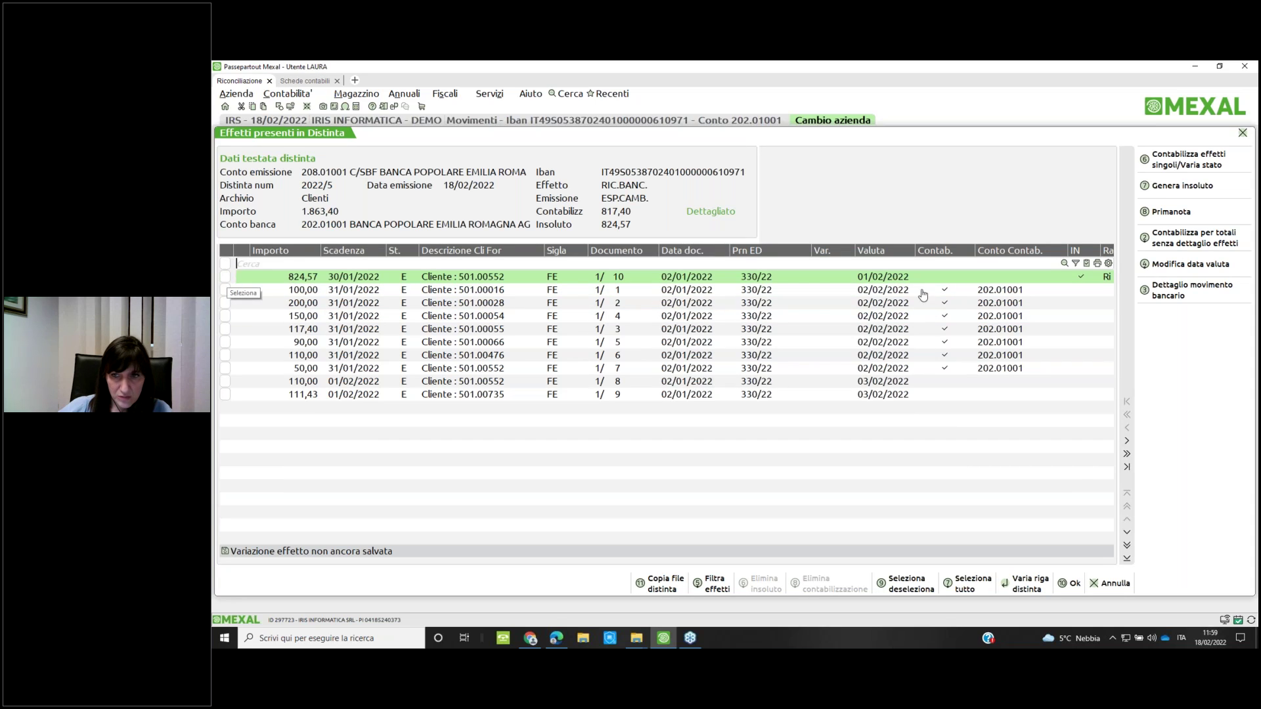
pyautogui.click(1098, 593)
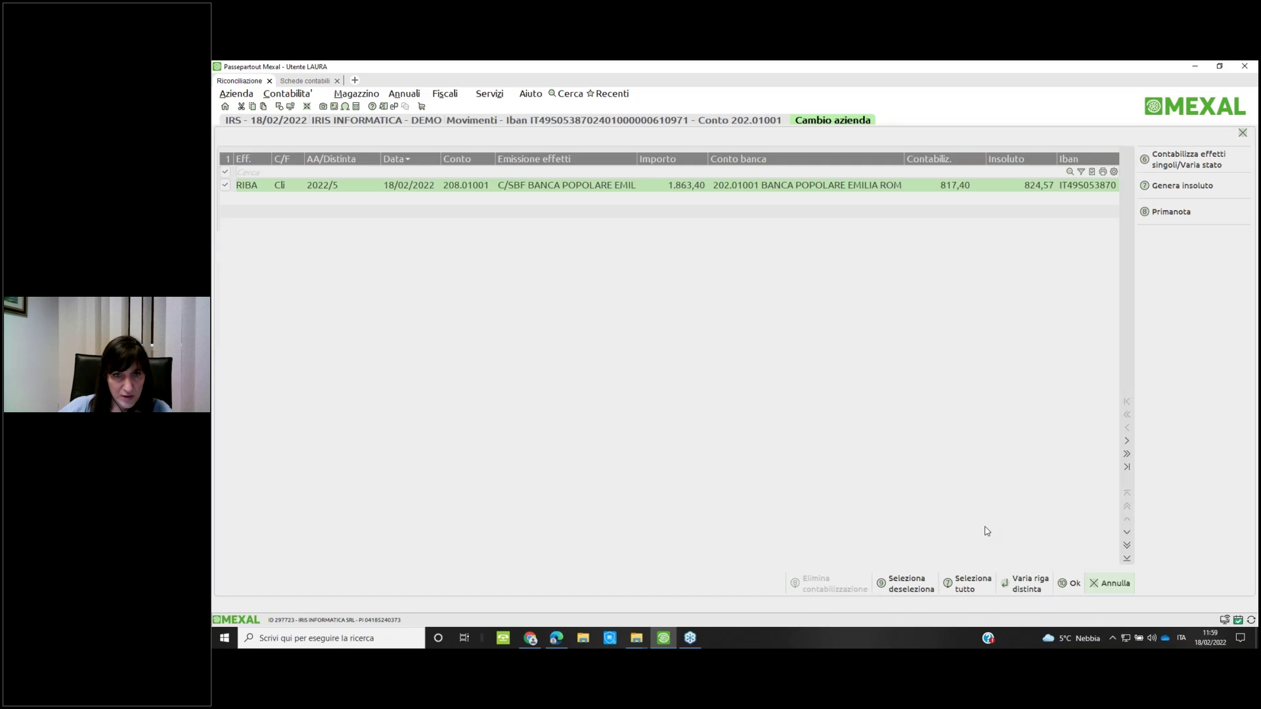
pyautogui.press('F4')
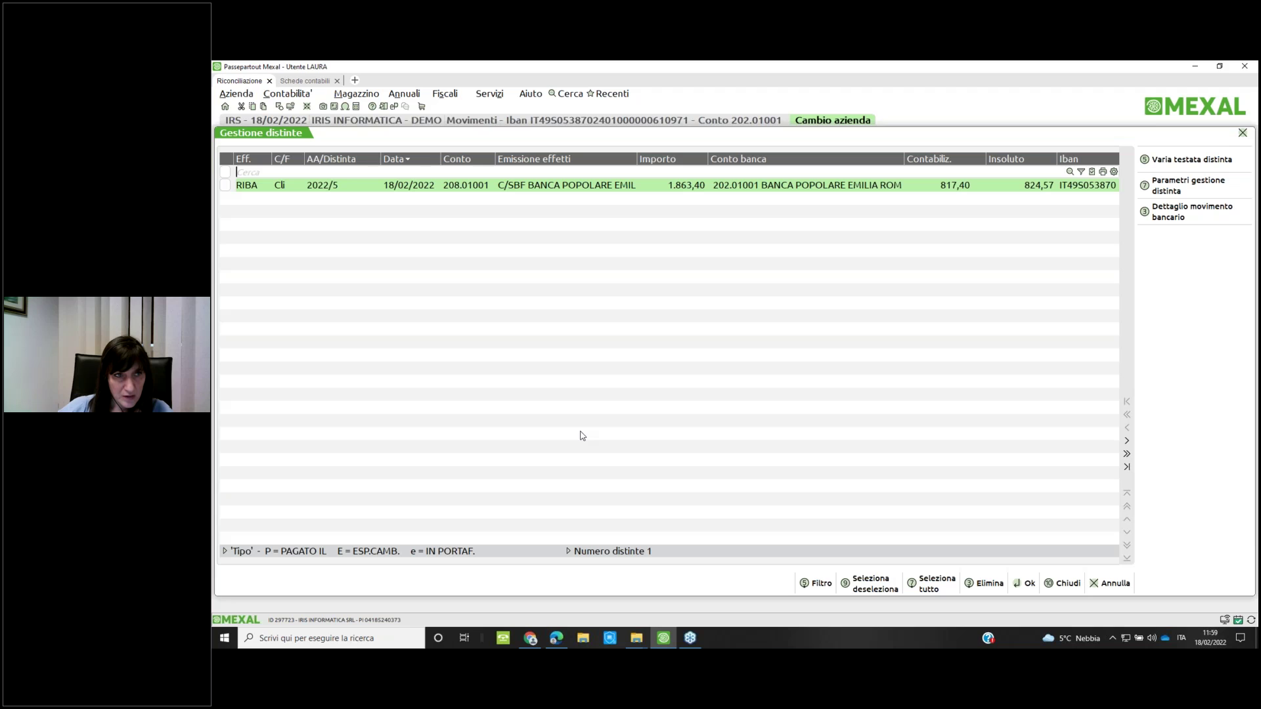
pyautogui.press('Return')
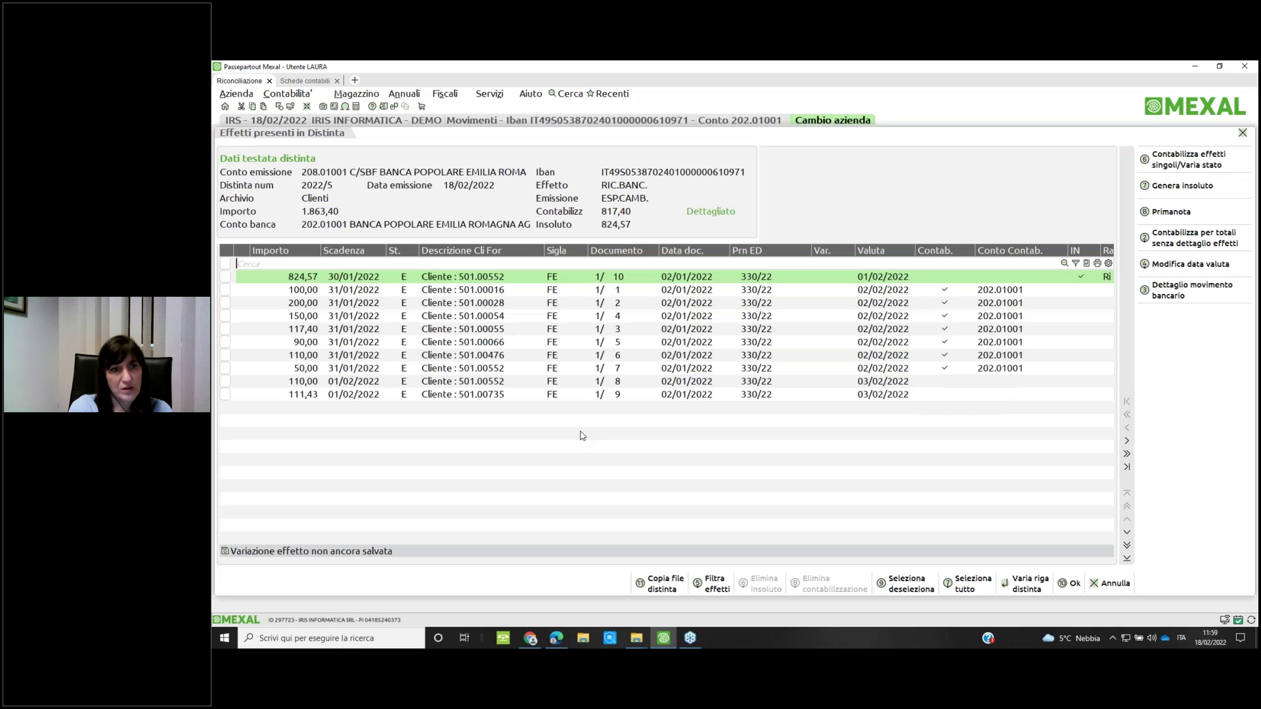
pyautogui.press('Escape')
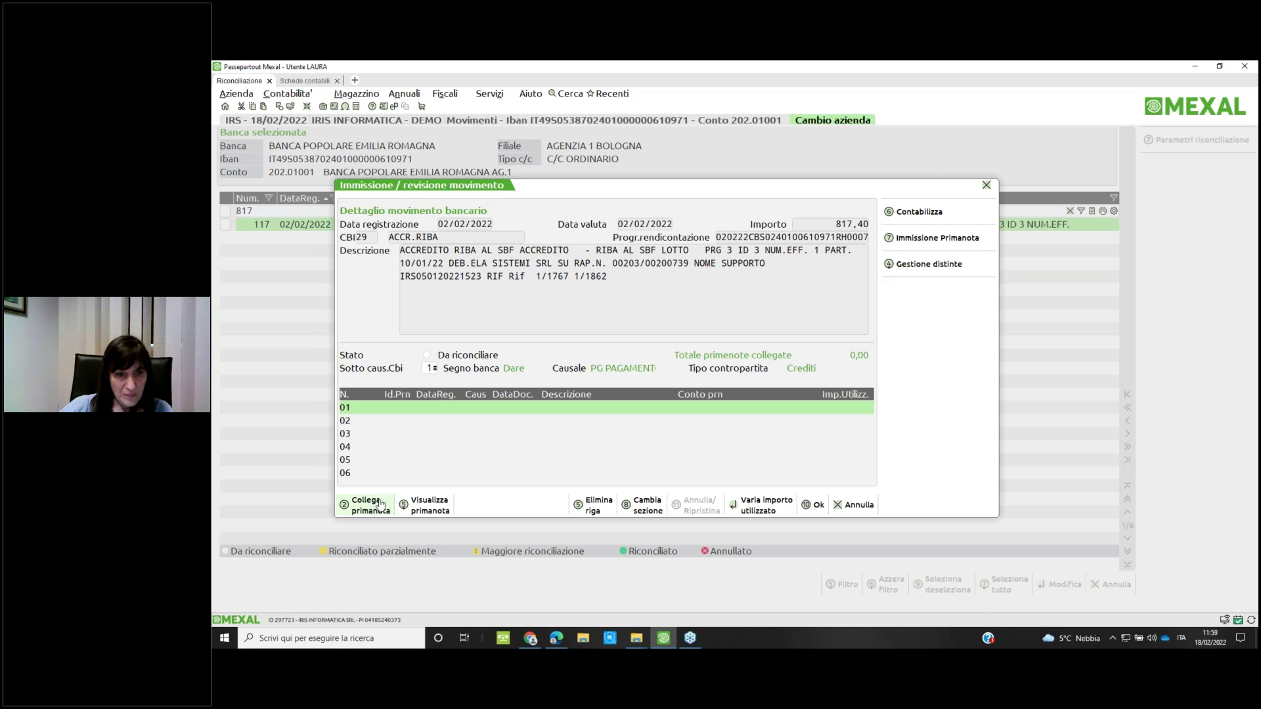
# Try Collega primanota, discard unsaved changes, then reopen movement 117 (817,40) and post it
pyautogui.press('F2')
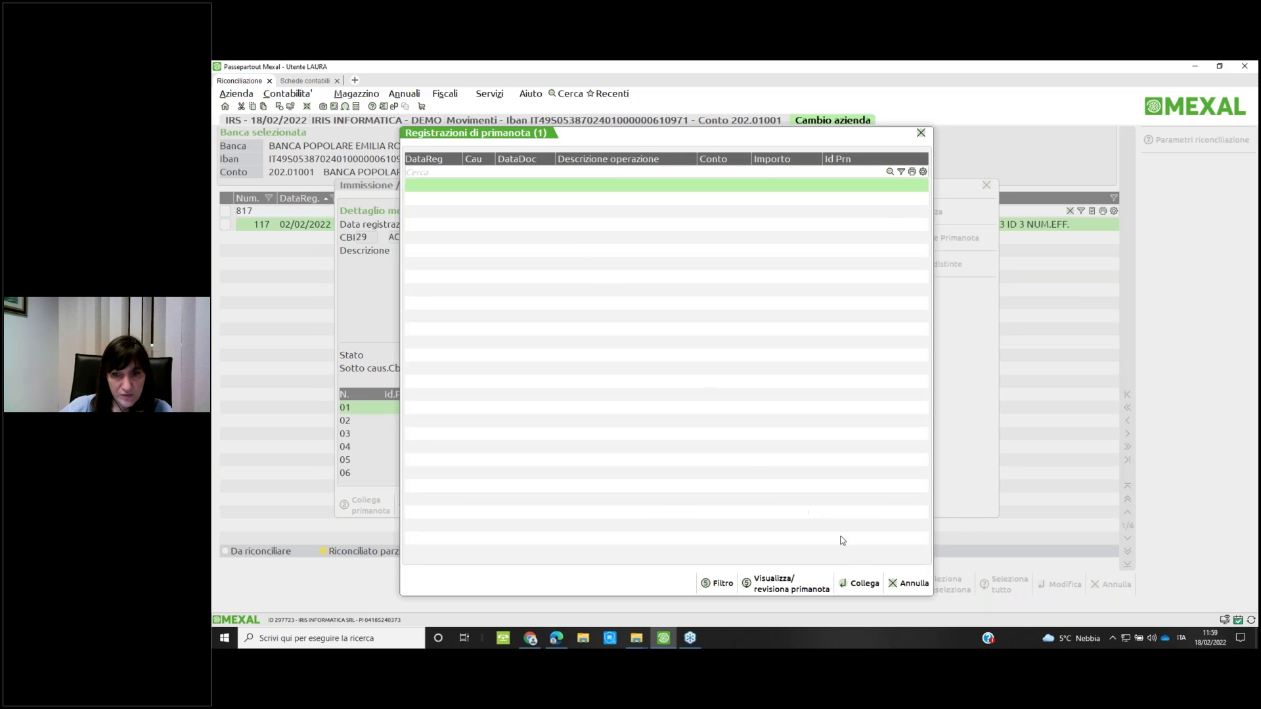
pyautogui.click(872, 585)
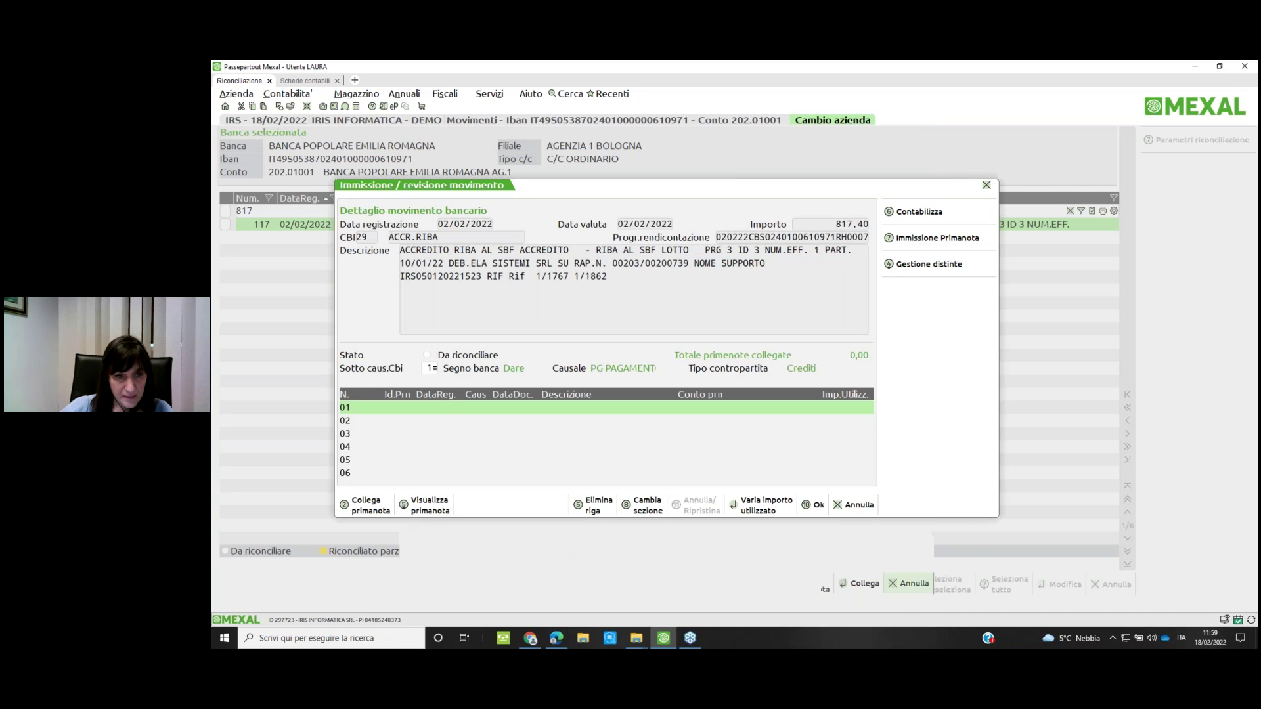
pyautogui.click(369, 506)
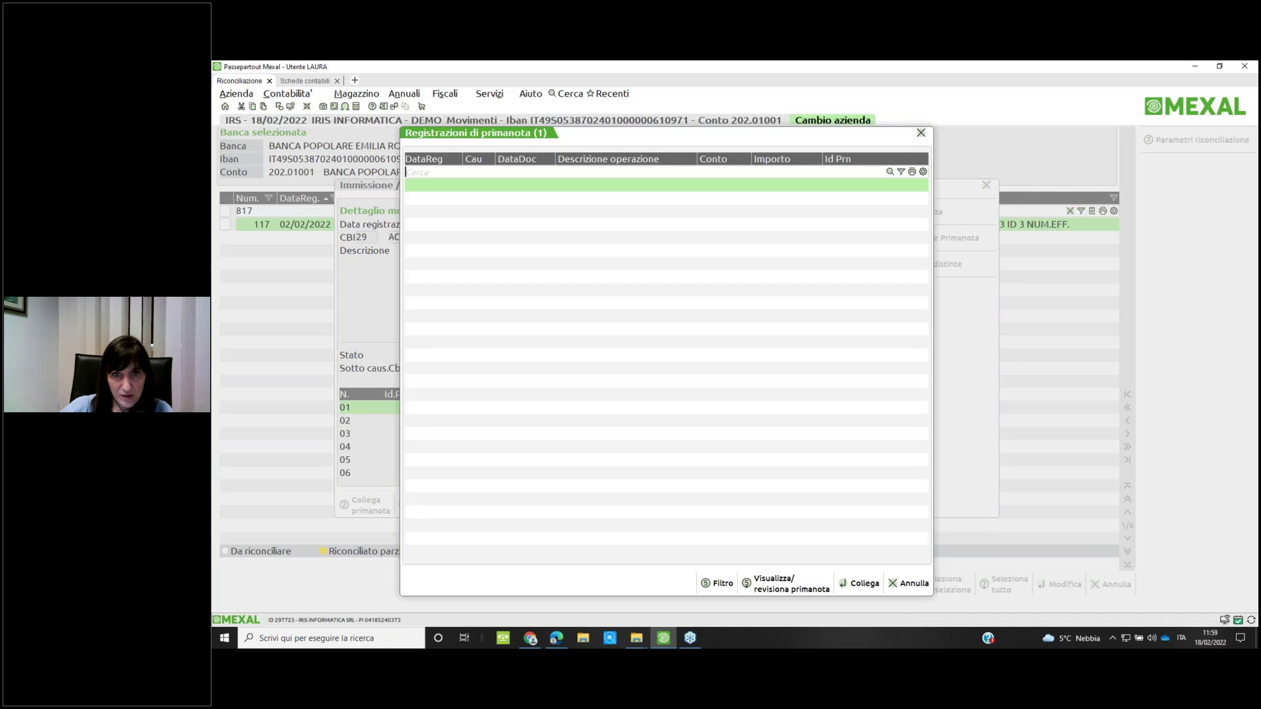
pyautogui.click(909, 584)
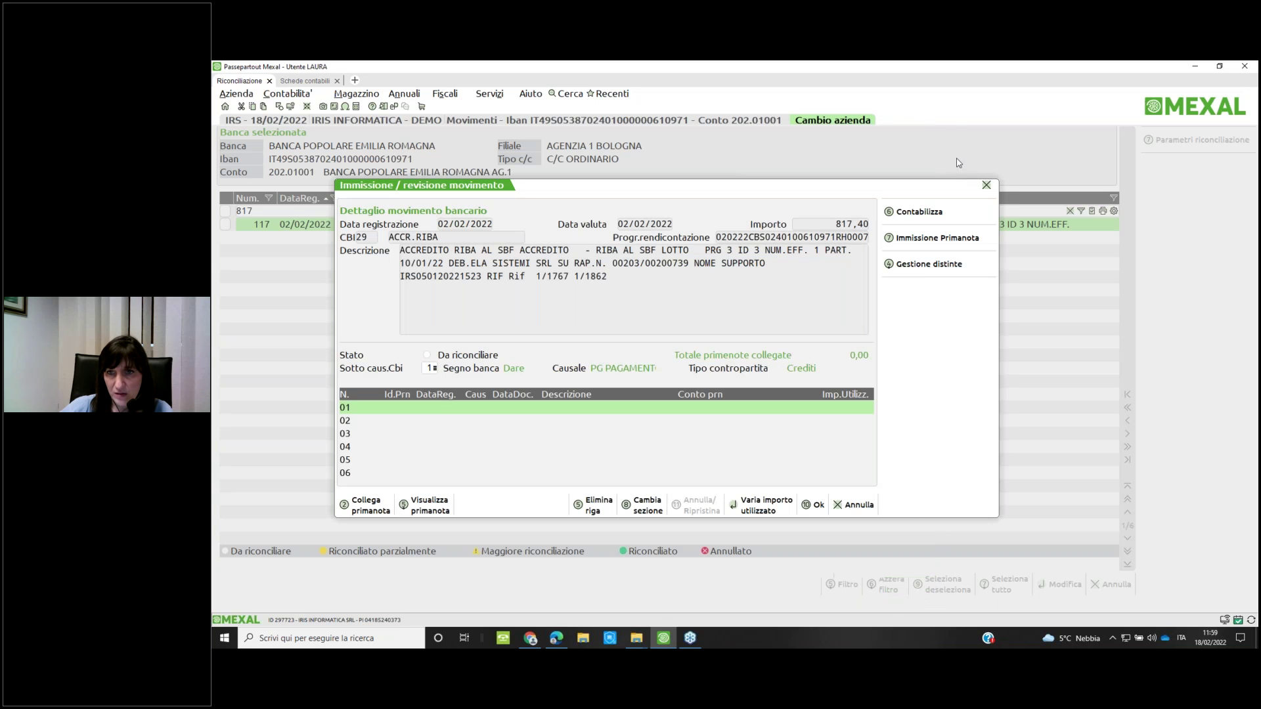
pyautogui.press('Escape')
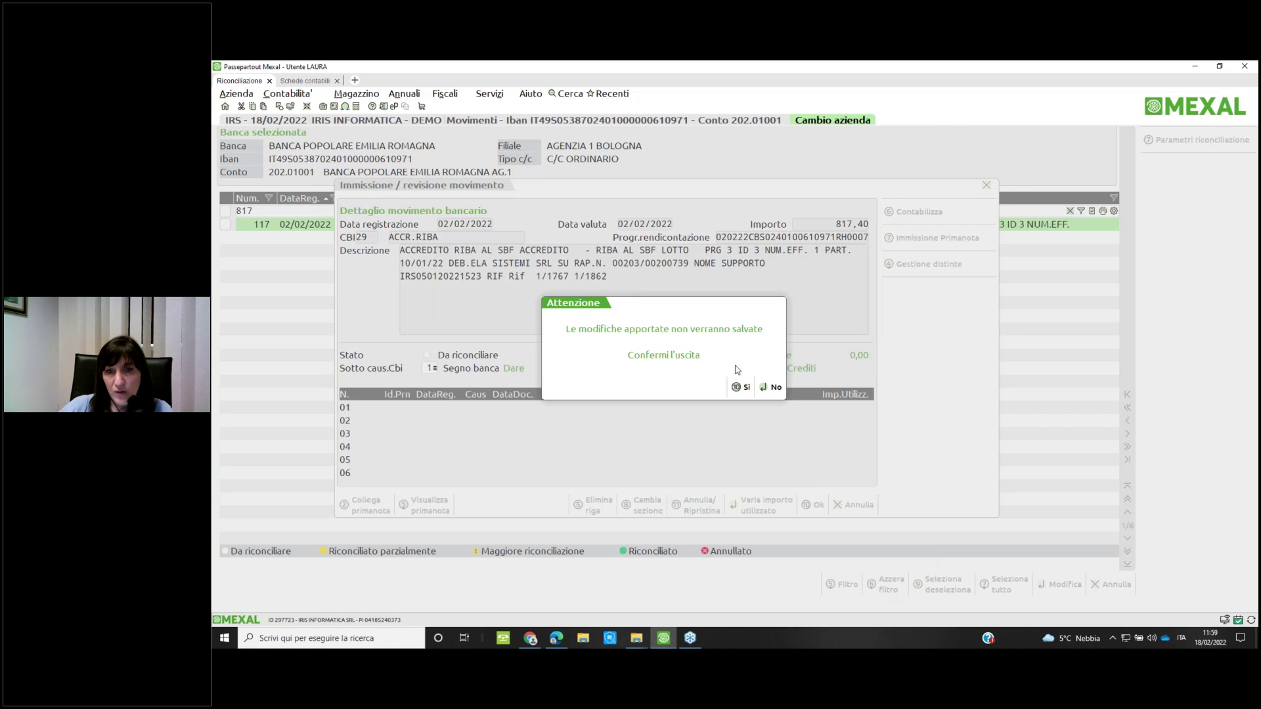
pyautogui.click(738, 387)
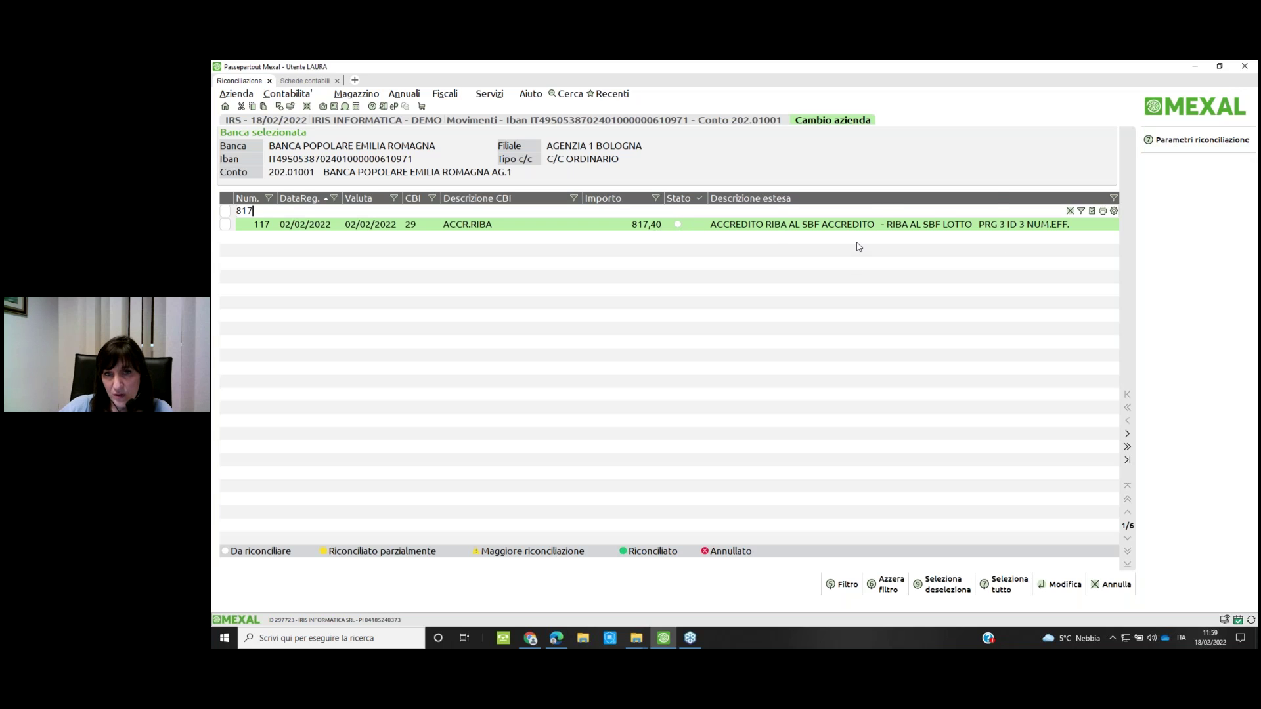
pyautogui.press('Return')
pyautogui.click(912, 213)
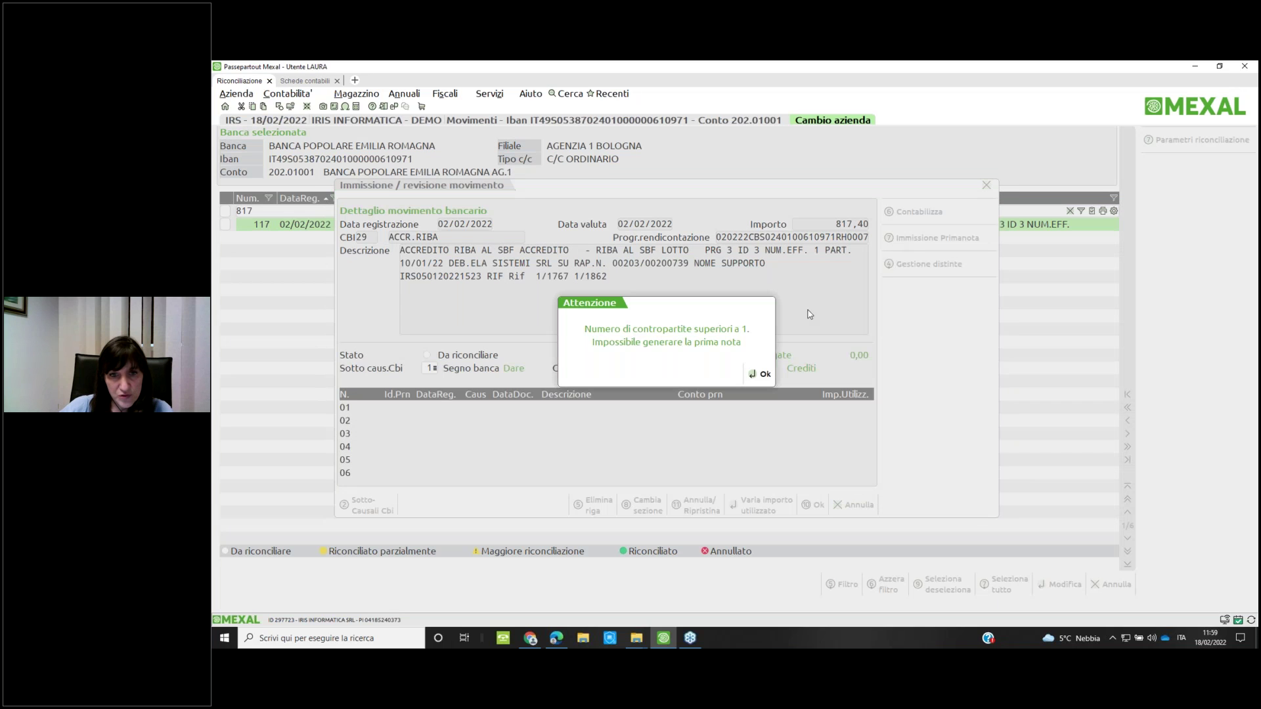
# Start an Immissione Primanota entry with row 02 on account 208.01001 for 817,40
pyautogui.click(756, 372)
pyautogui.click(925, 238)
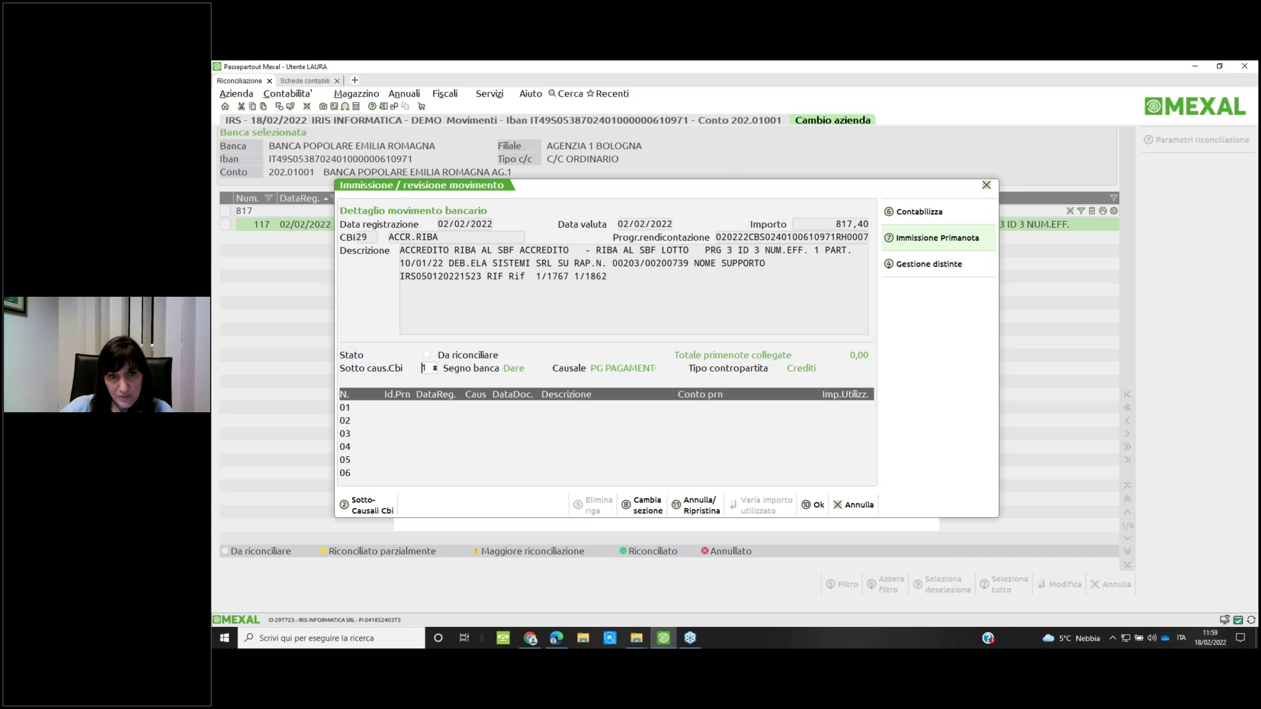
pyautogui.press('Return')
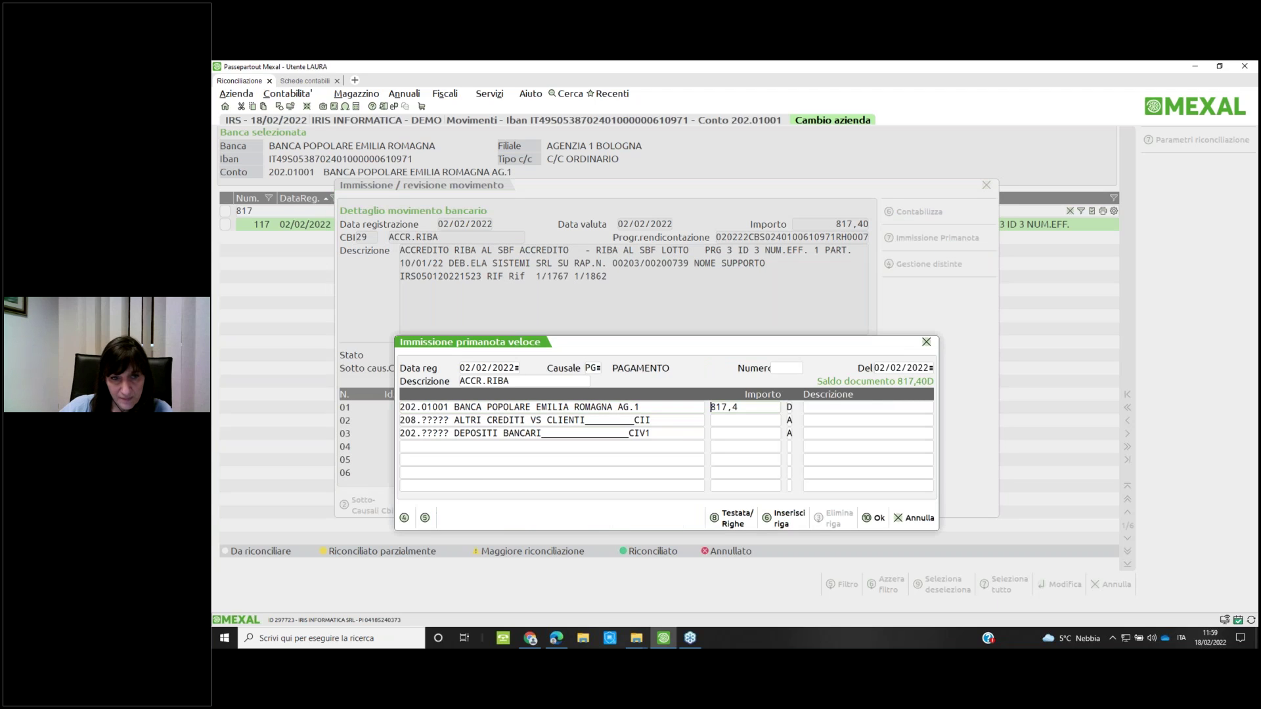
pyautogui.press('Return')
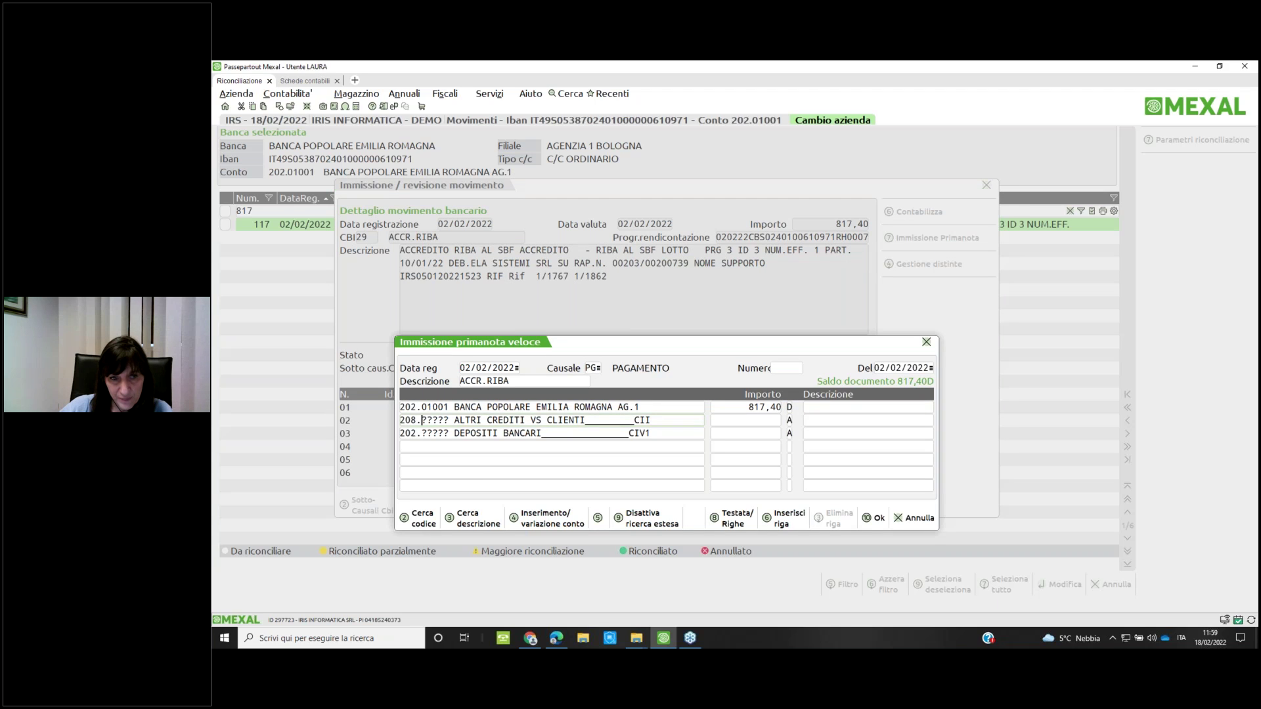
pyautogui.write('1001')
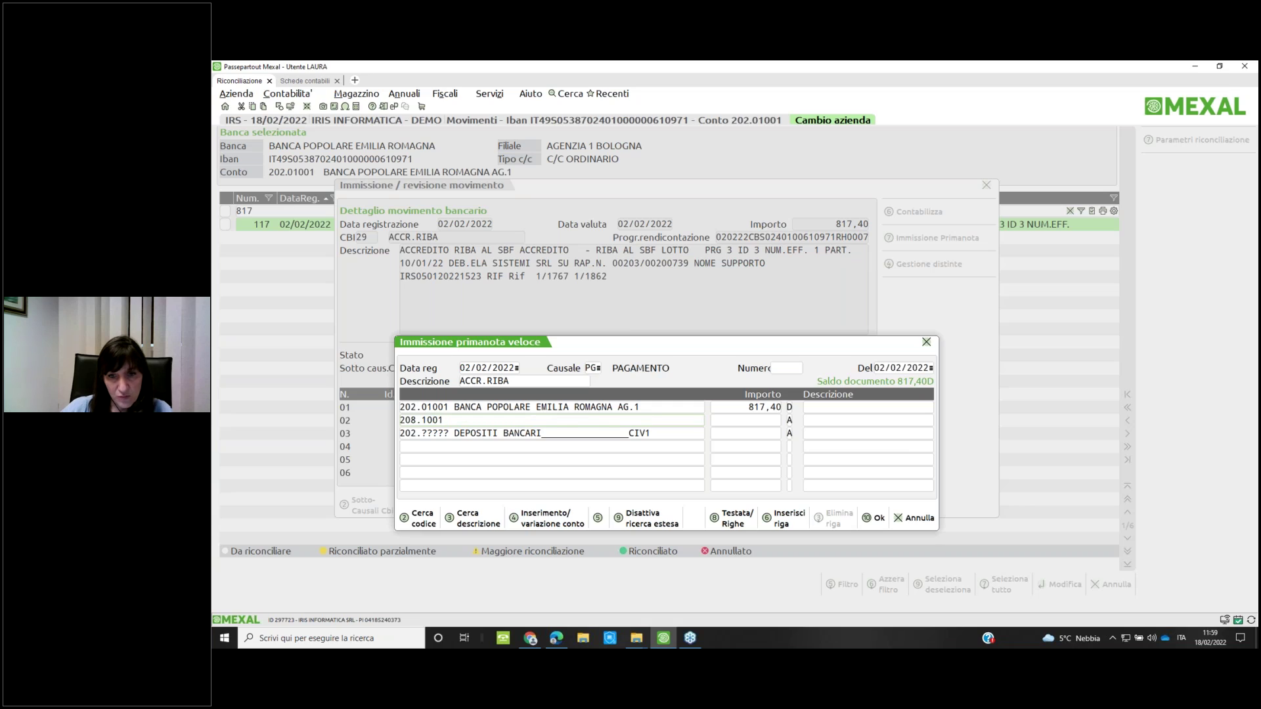
pyautogui.press('Return')
pyautogui.write('817,40')
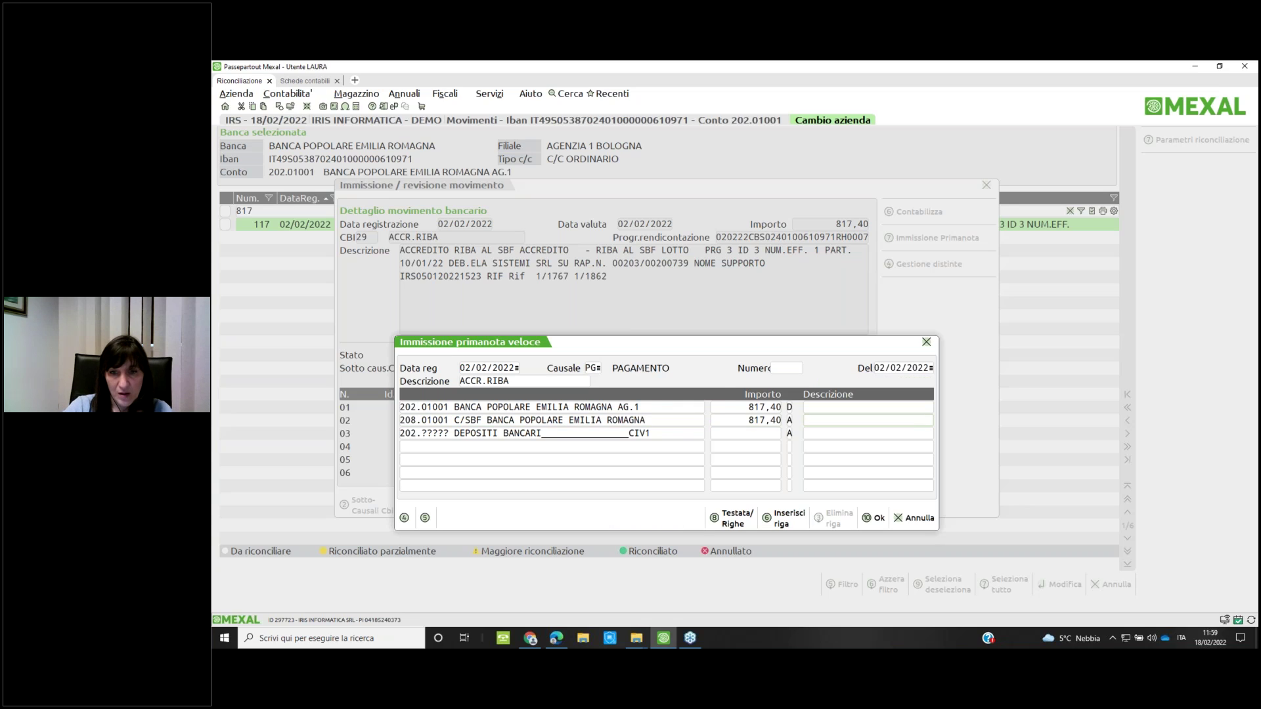
# Clear the incomplete row 03 account and save the quick prima nota entry
pyautogui.press('F10')
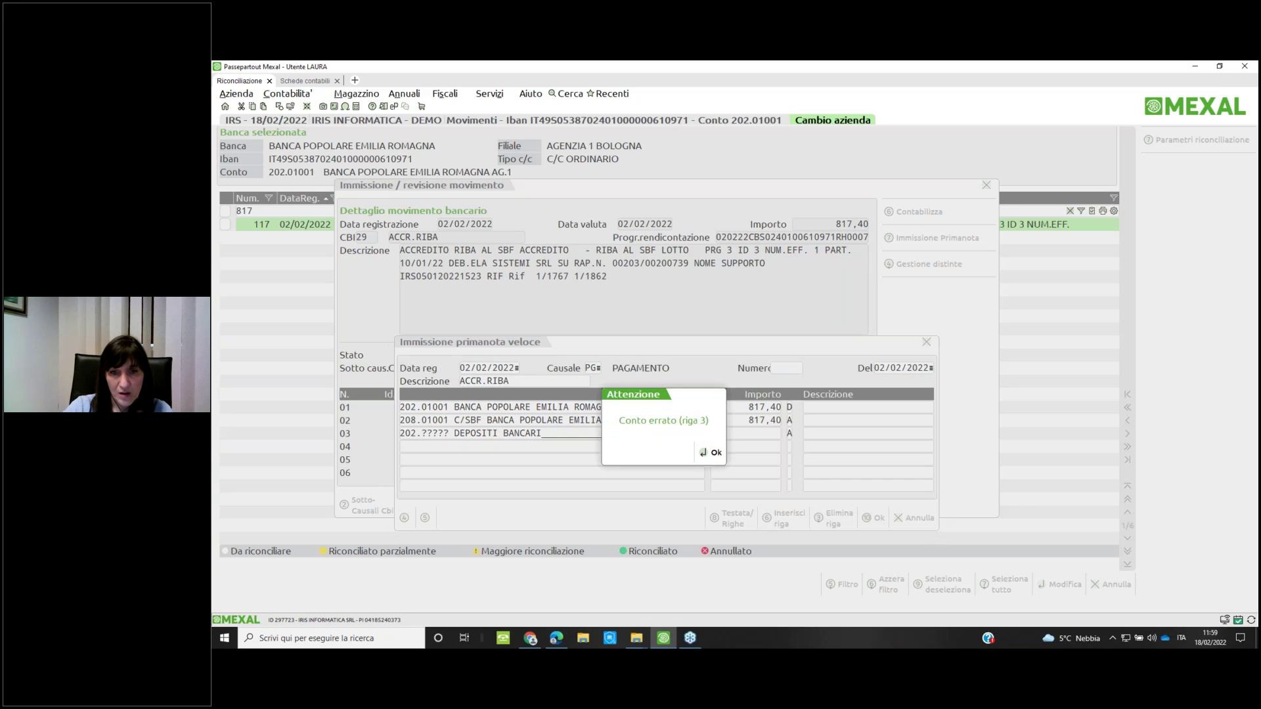
pyautogui.press('Return')
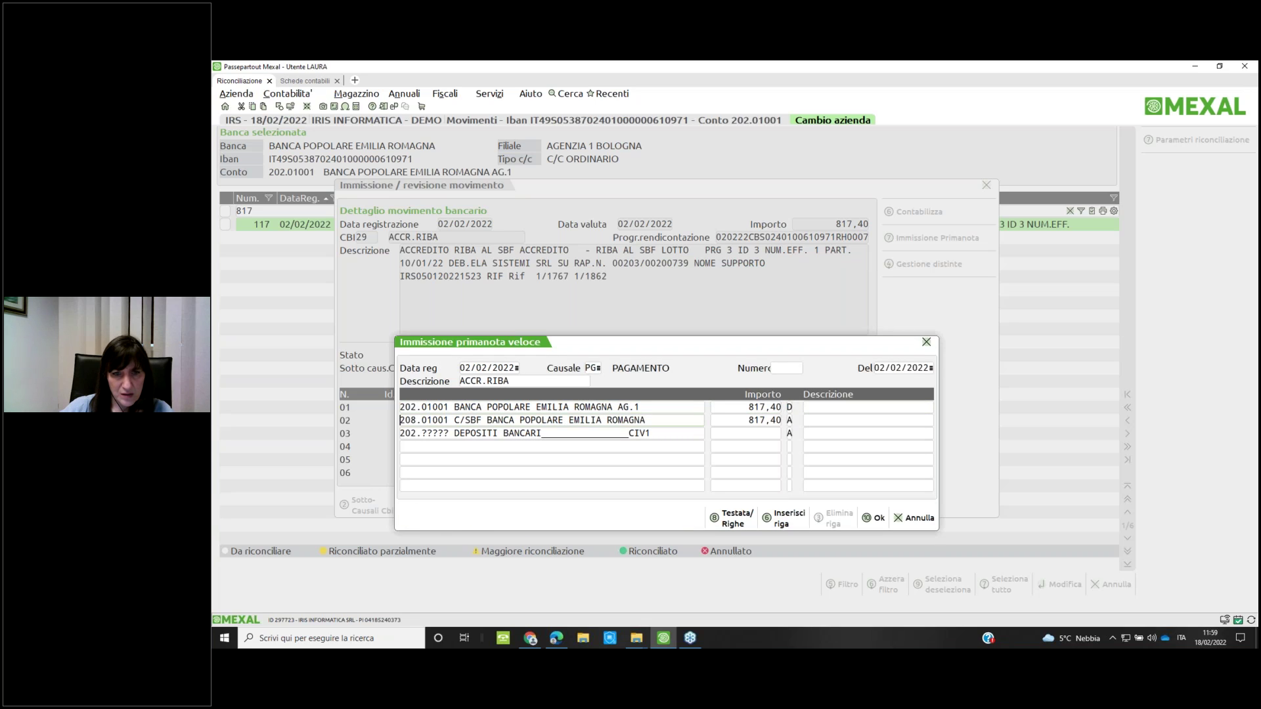
pyautogui.press('BackSpace')
pyautogui.press('BackSpace')
pyautogui.press('BackSpace')
pyautogui.press('BackSpace')
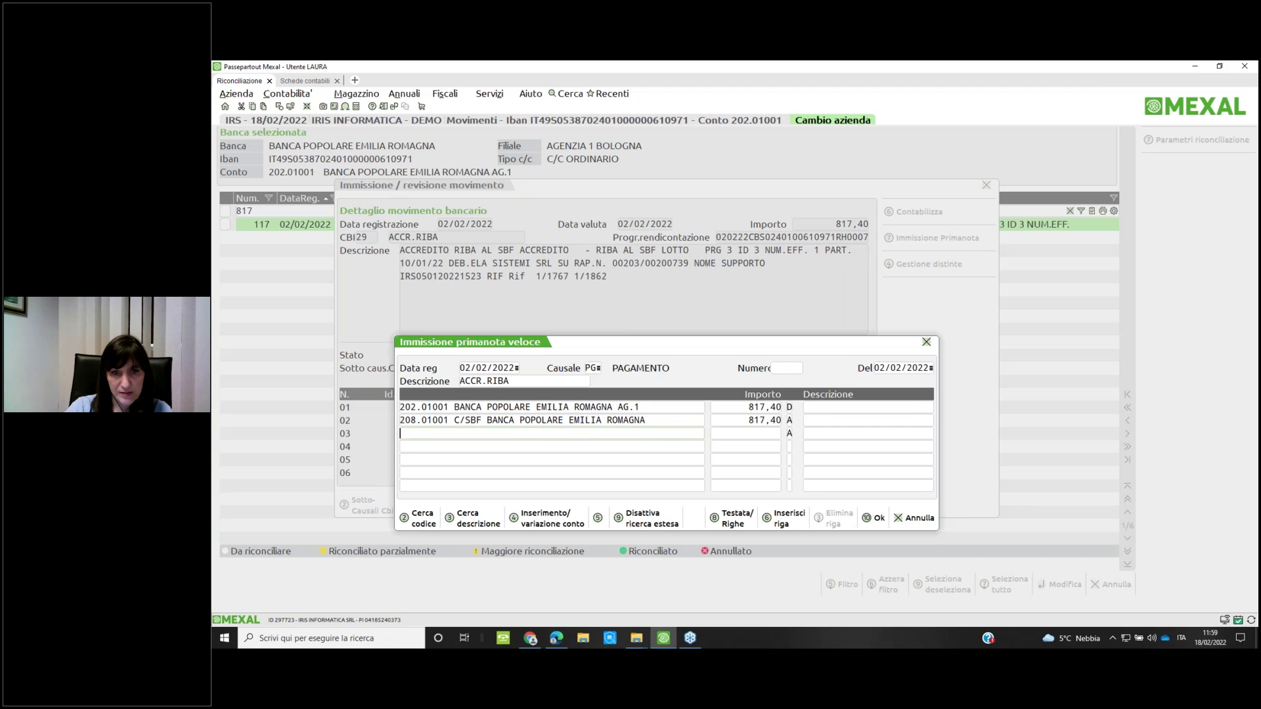
pyautogui.press('F10')
pyautogui.press('Return')
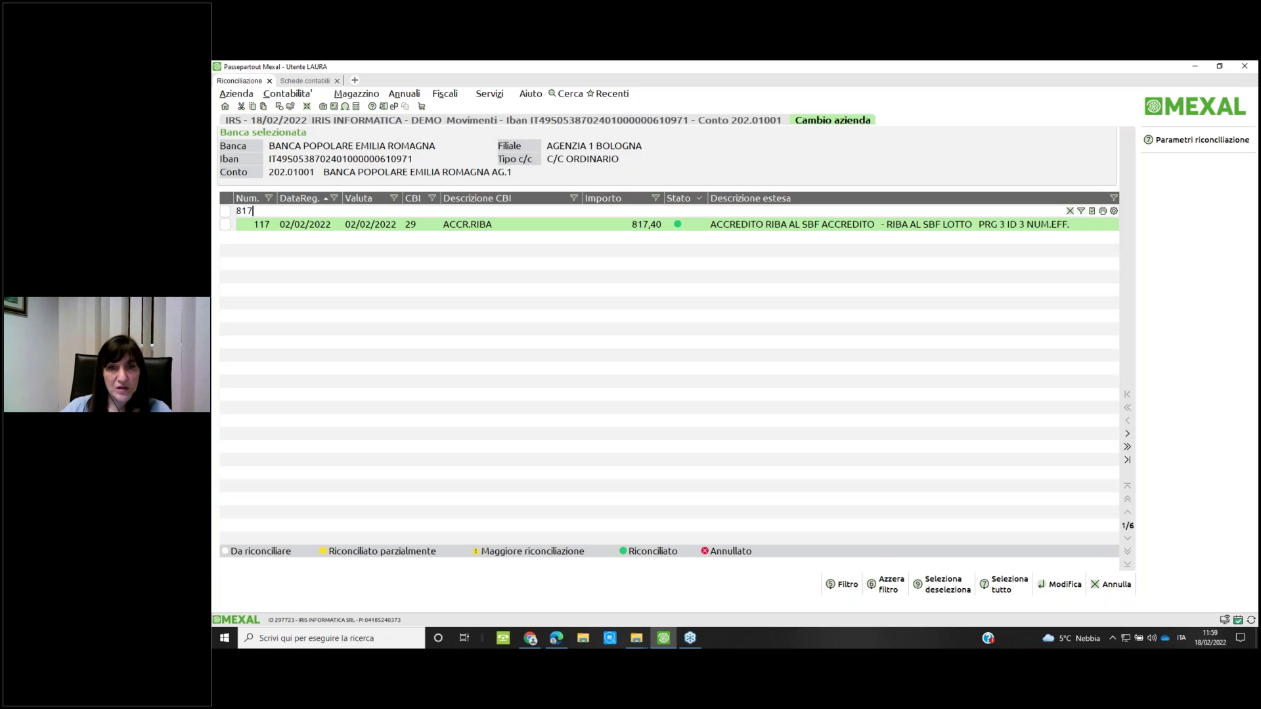
# Return to Elenco banche and reopen Riconciliazione for Banca Popolare Emilia Romagna, unfiltered
pyautogui.press('Escape')
pyautogui.press('Down')
pyautogui.press('Up')
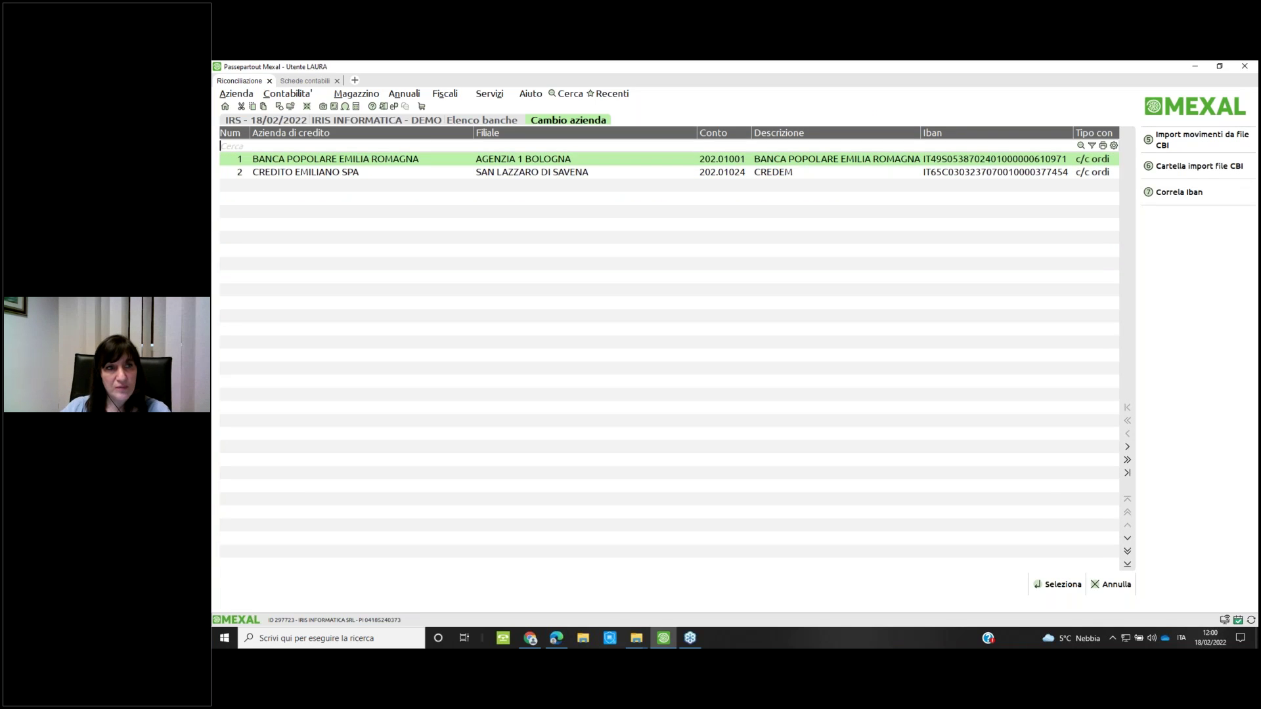
pyautogui.press('Escape')
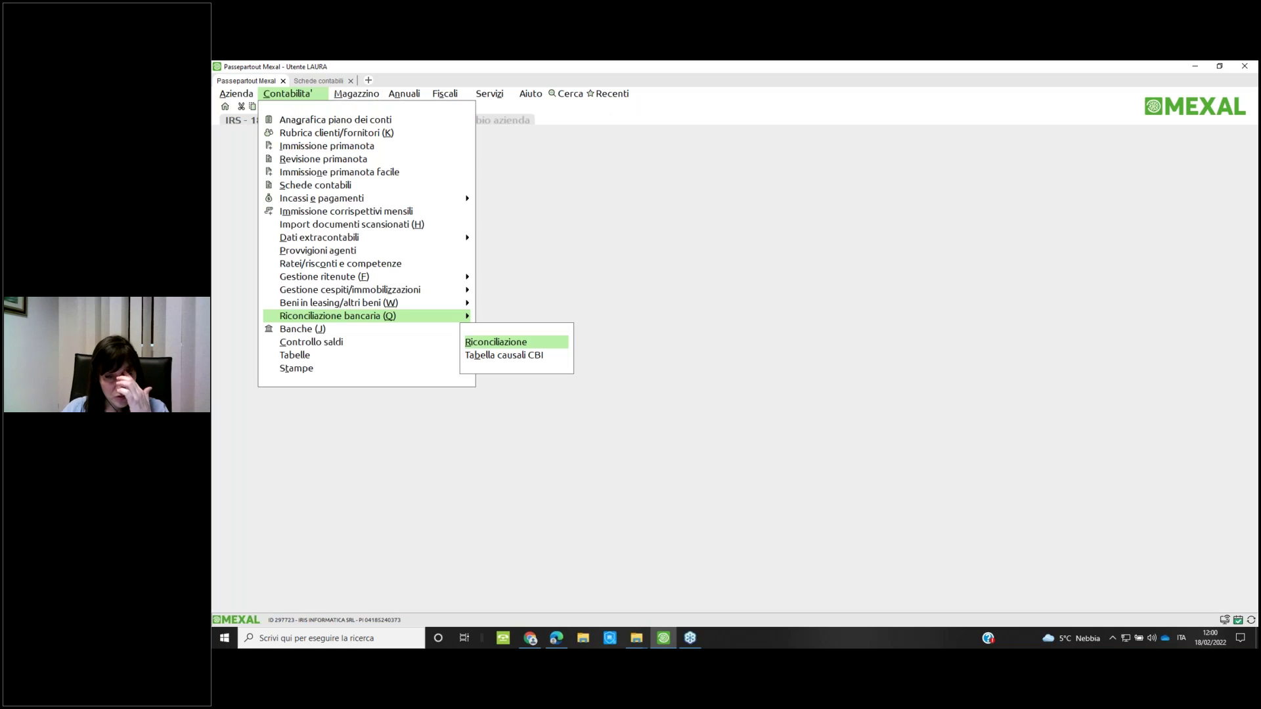
pyautogui.press('Return')
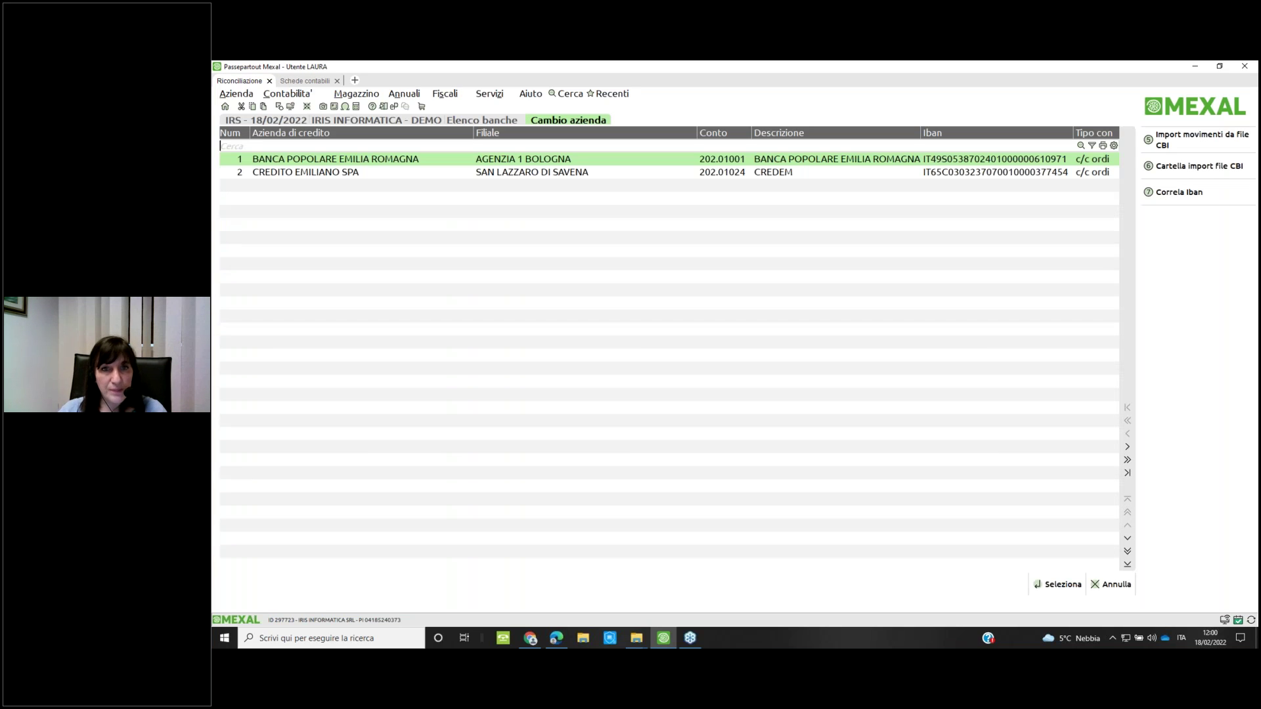
pyautogui.press('Return')
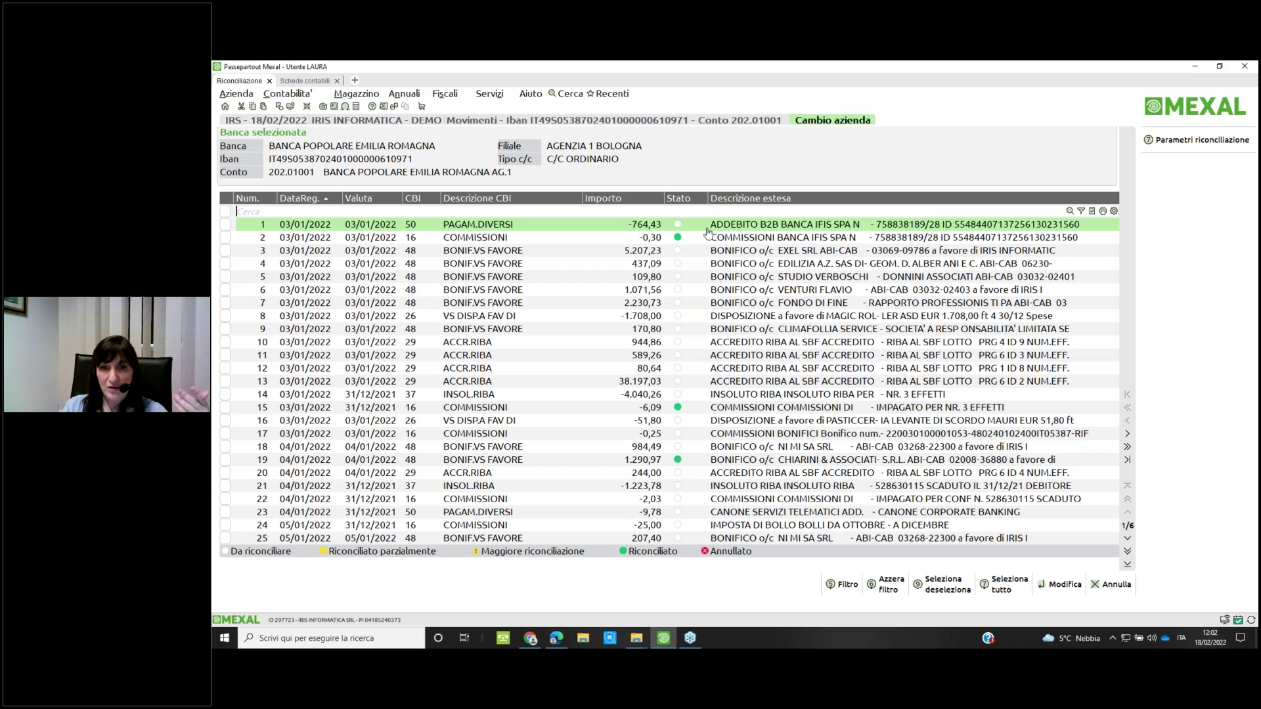
pyautogui.press('Down')
pyautogui.press('Down')
pyautogui.press('Down')
pyautogui.press('Down')
pyautogui.press('Down')
pyautogui.press('Down')
pyautogui.press('Down')
pyautogui.press('Down')
pyautogui.press('Down')
pyautogui.press('Down')
pyautogui.press('Down')
pyautogui.press('Down')
pyautogui.press('Down')
pyautogui.press('Down')
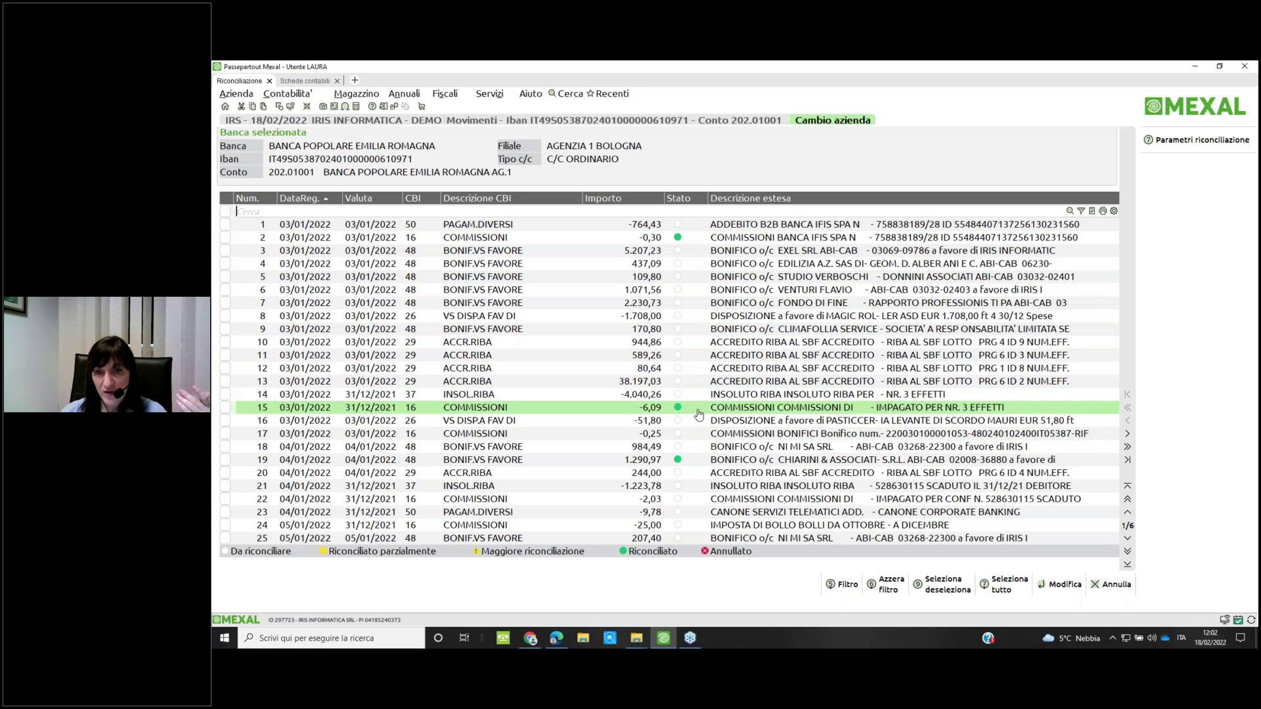
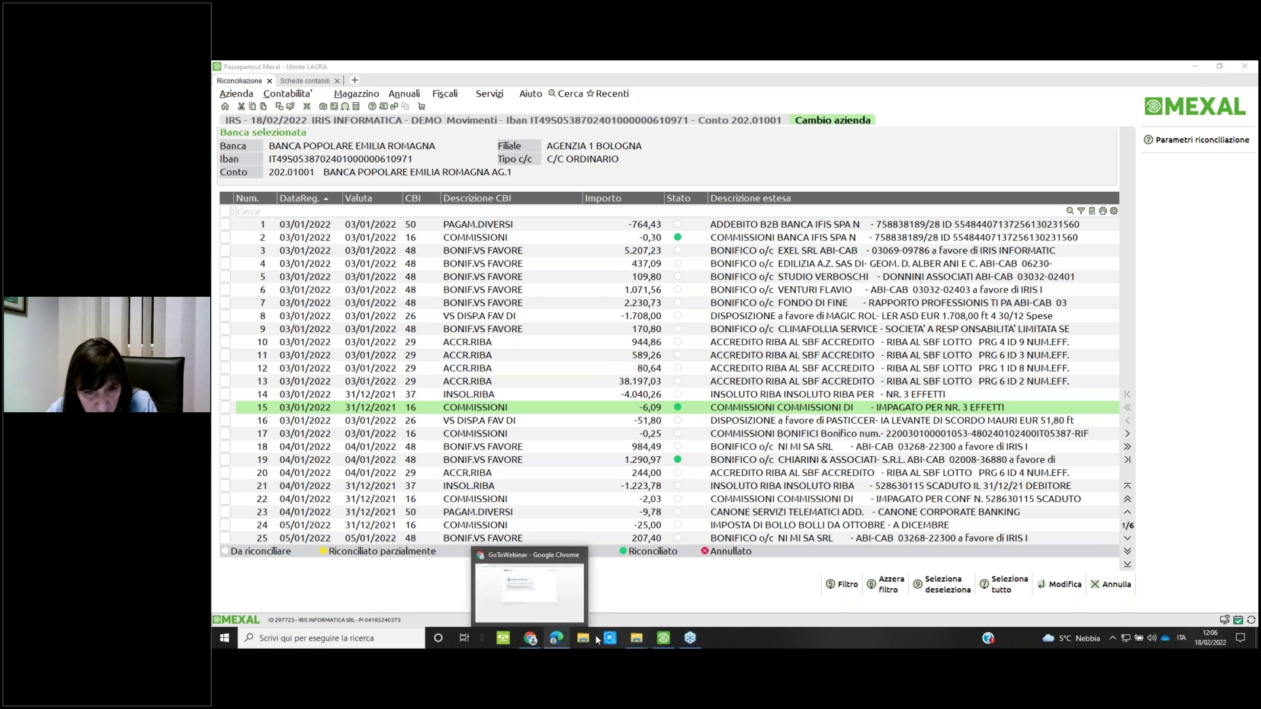
# Open flussicbi.txt from the riconciliazione folder in Notepad++
pyautogui.moveTo(637, 638)
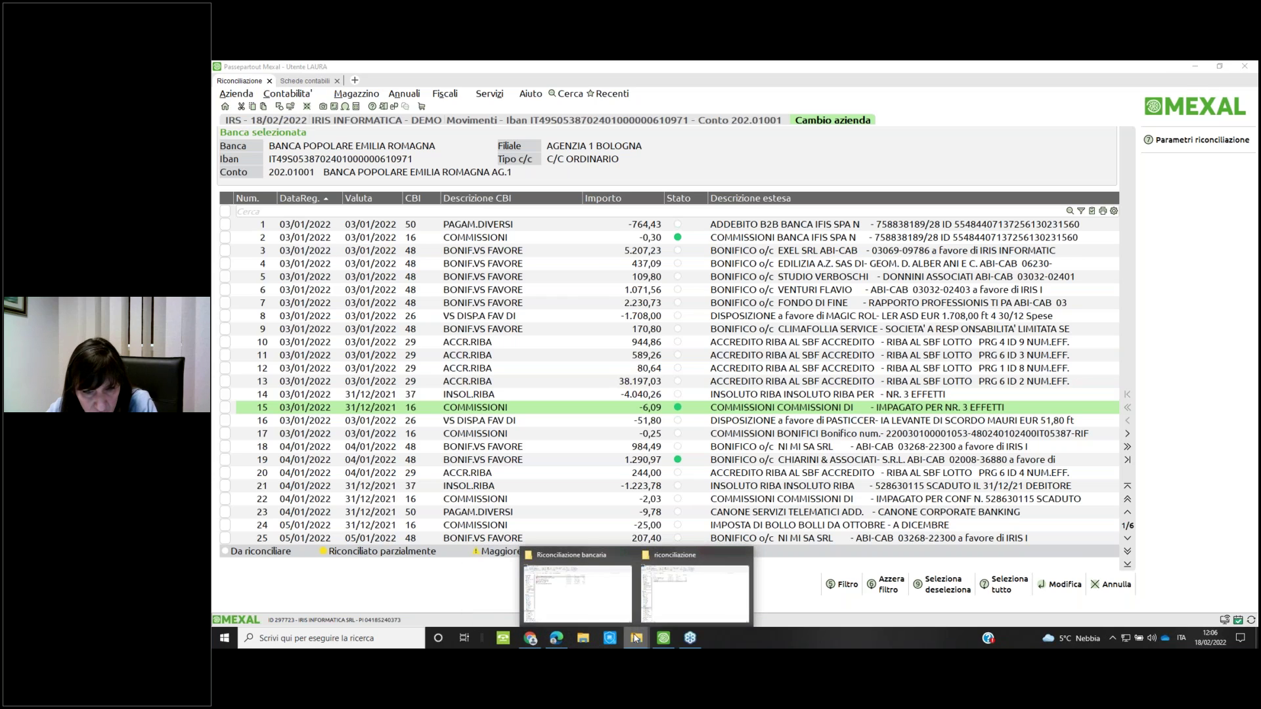
pyautogui.click(591, 610)
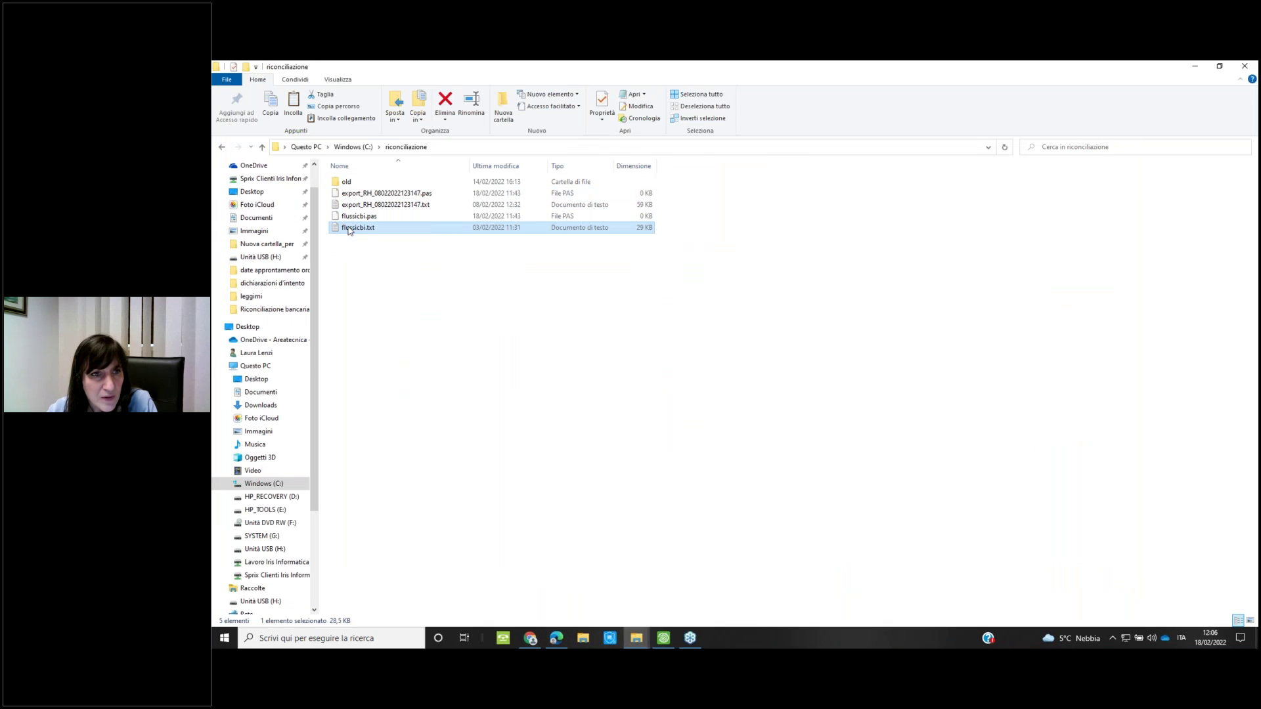
pyautogui.rightClick(349, 229)
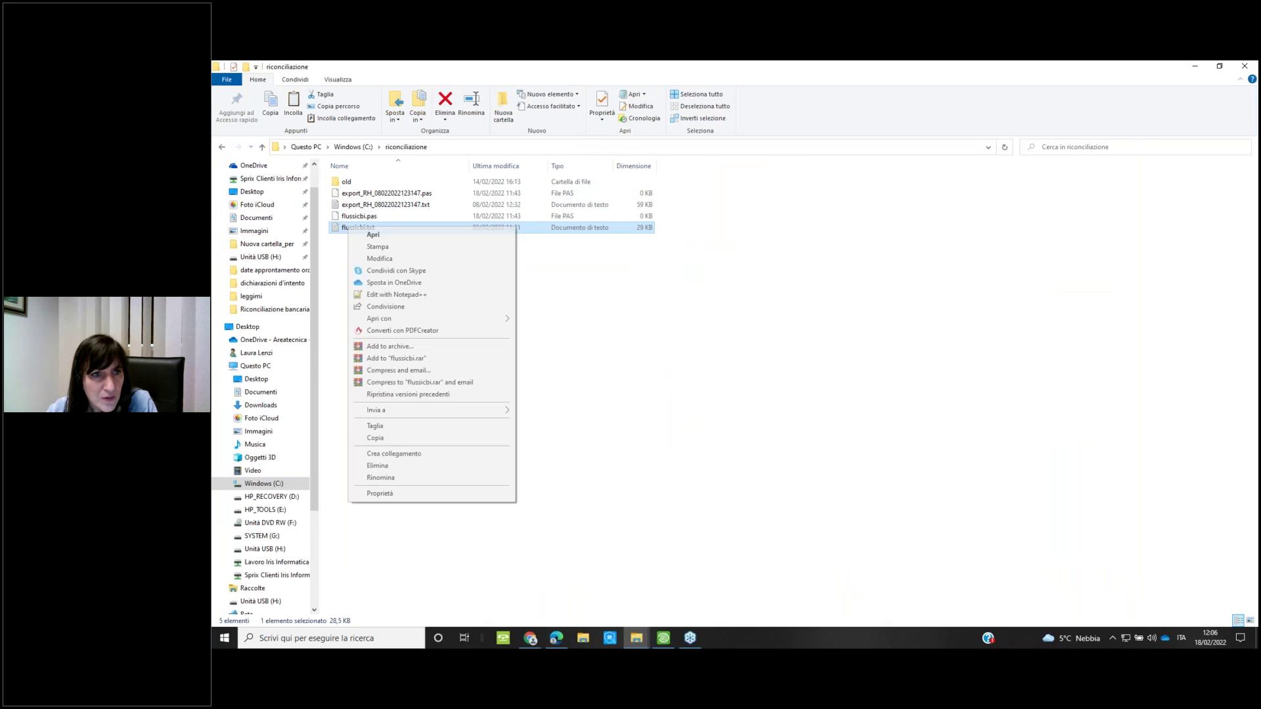
pyautogui.click(397, 295)
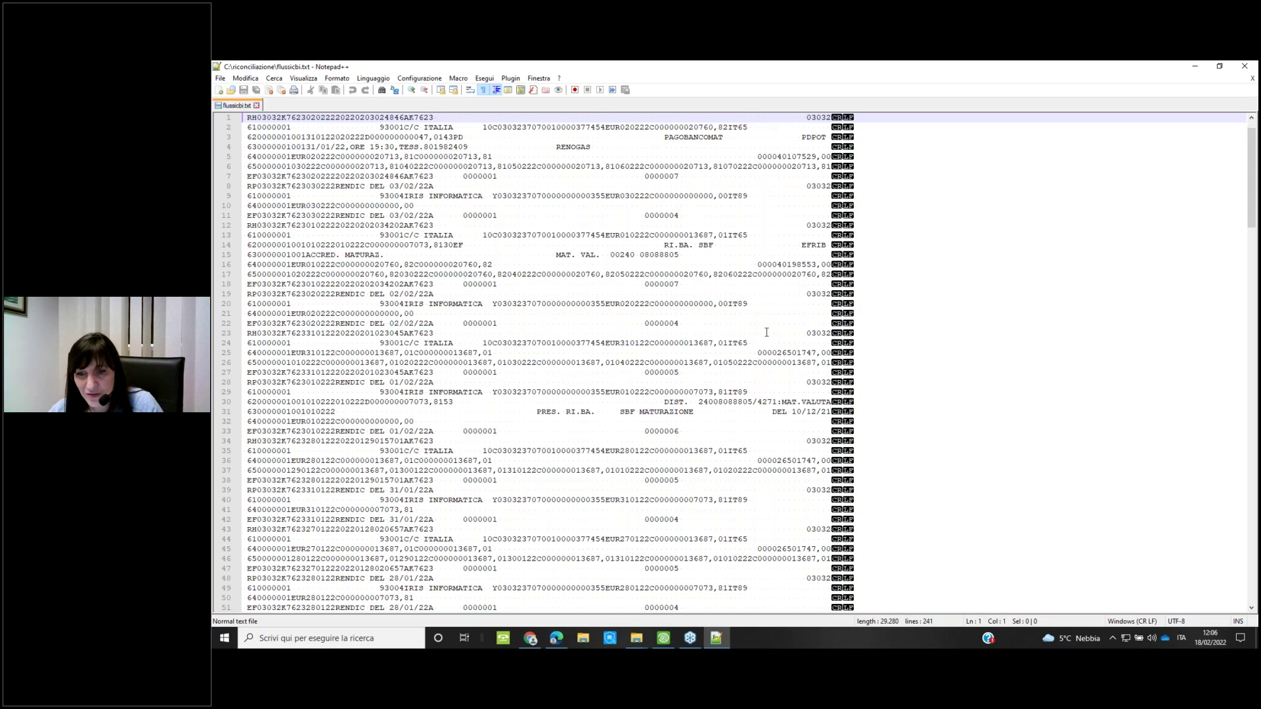
# Check line 240's ending and line 196's 18942,15 amount, then close flussicbi.txt and Notepad++
pyautogui.scroll(-16, 735, 333)
pyautogui.scroll(-20, 735, 333)
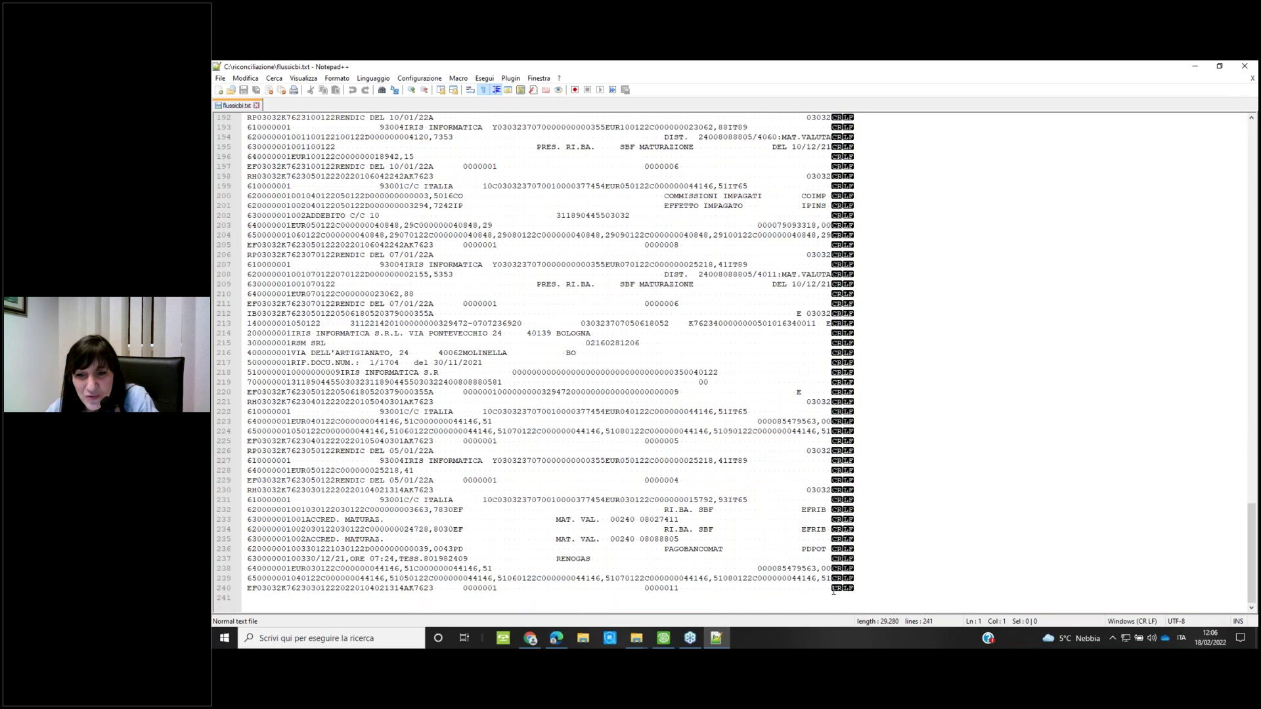
pyautogui.click(828, 589)
pyautogui.keyDown('shift'); pyautogui.click(822, 589); pyautogui.keyUp('shift')
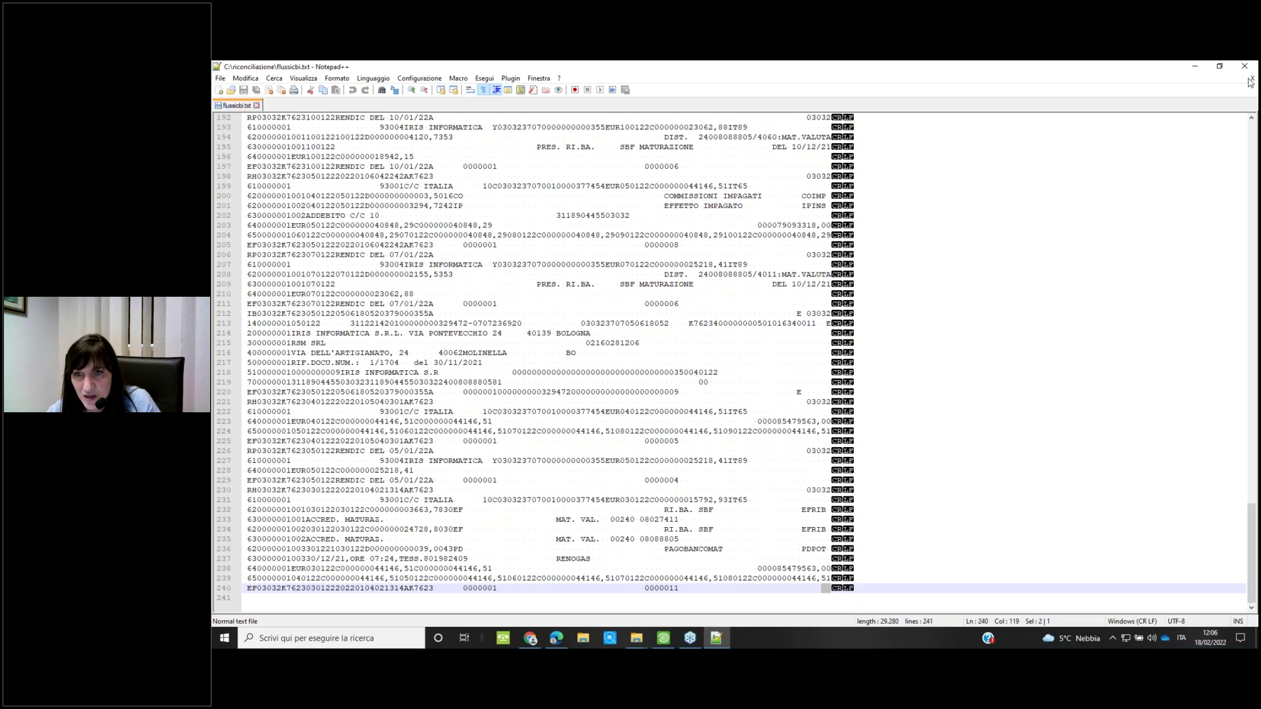
pyautogui.click(956, 156)
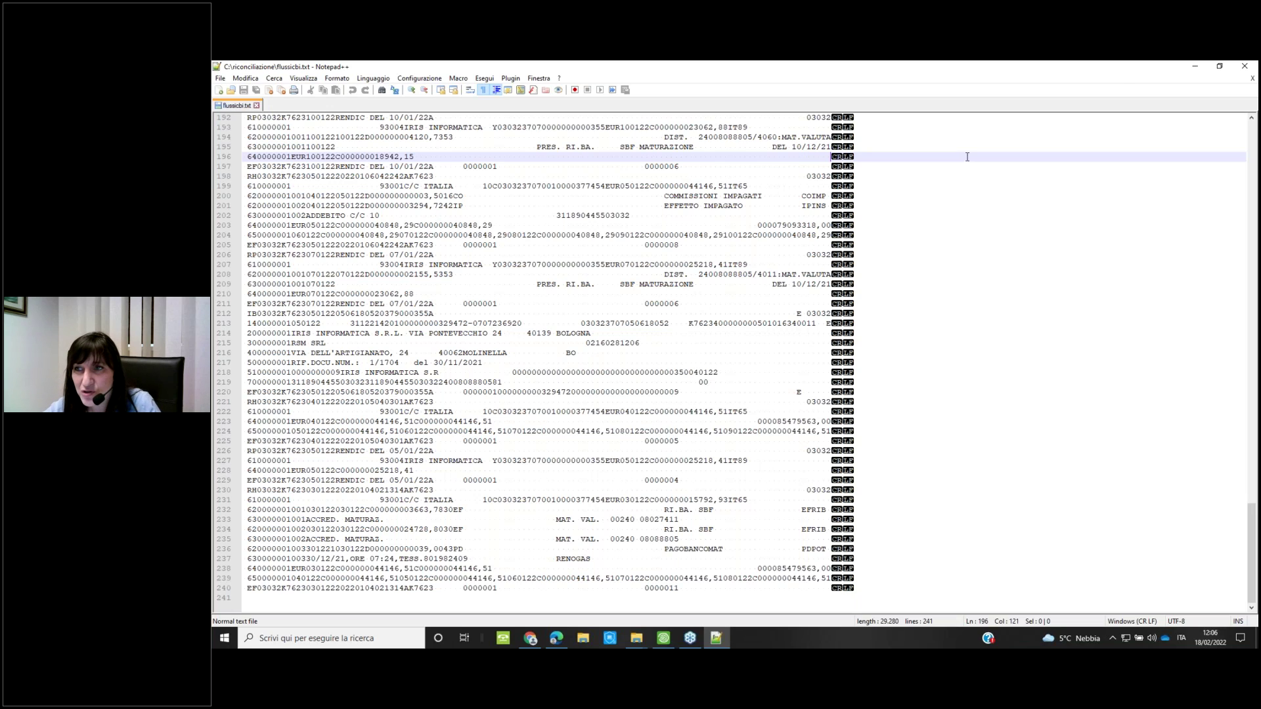
pyautogui.click(1251, 78)
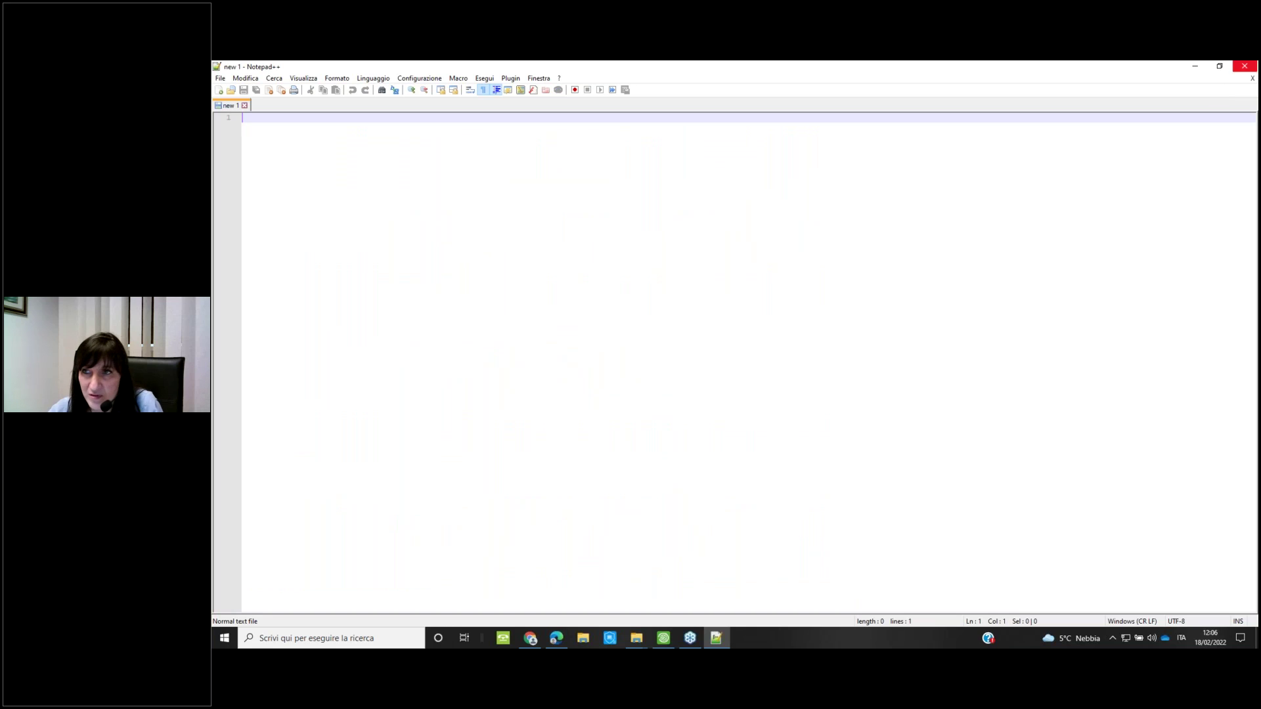
pyautogui.click(1245, 66)
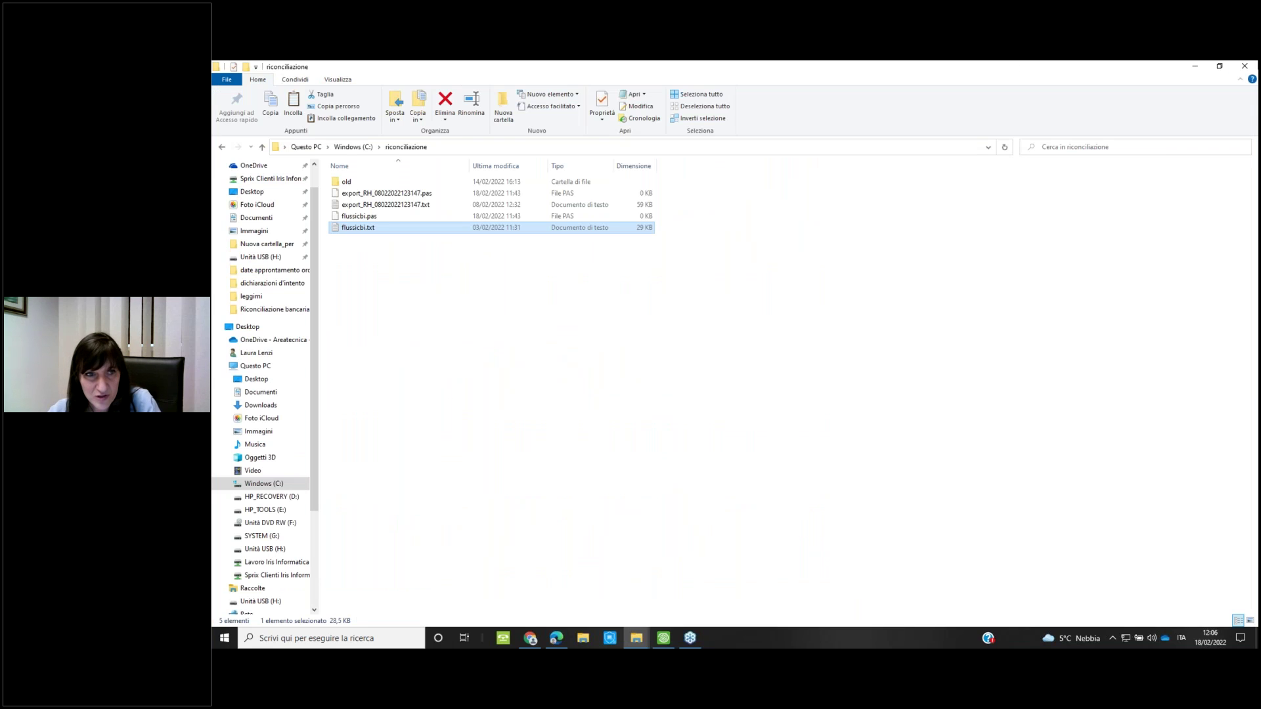
# Return to Mexal's BANCA POPOLARE EMILIA ROMAGNA movements list and select movement row 9
pyautogui.click(664, 640)
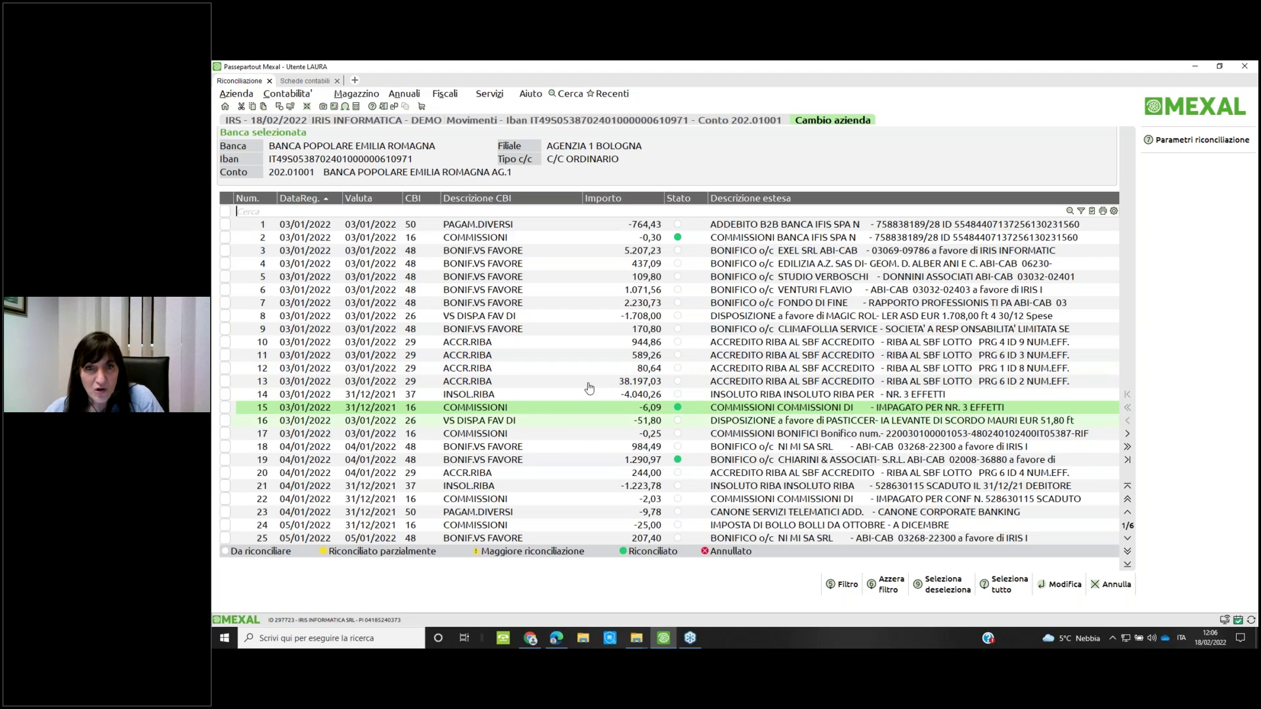
pyautogui.click(596, 383)
pyautogui.press('Up')
pyautogui.press('Up')
pyautogui.press('Up')
pyautogui.press('Up')
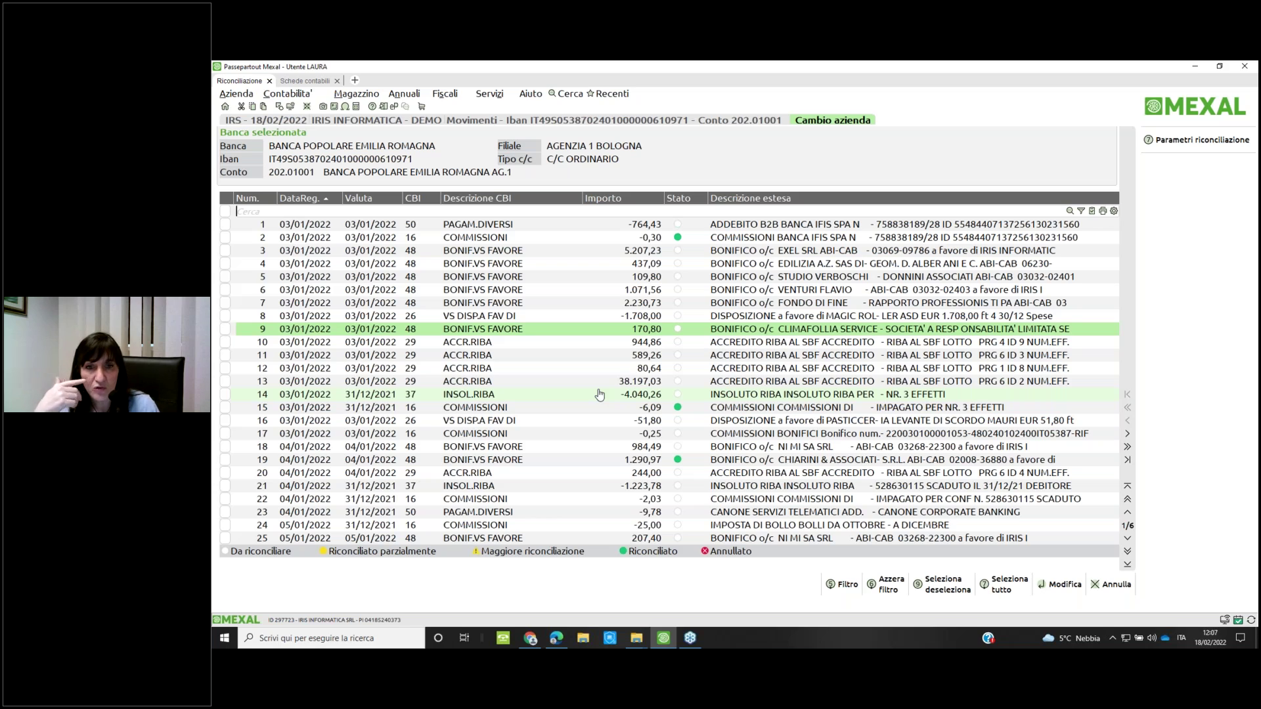
pyautogui.press('XF86AudioMute')
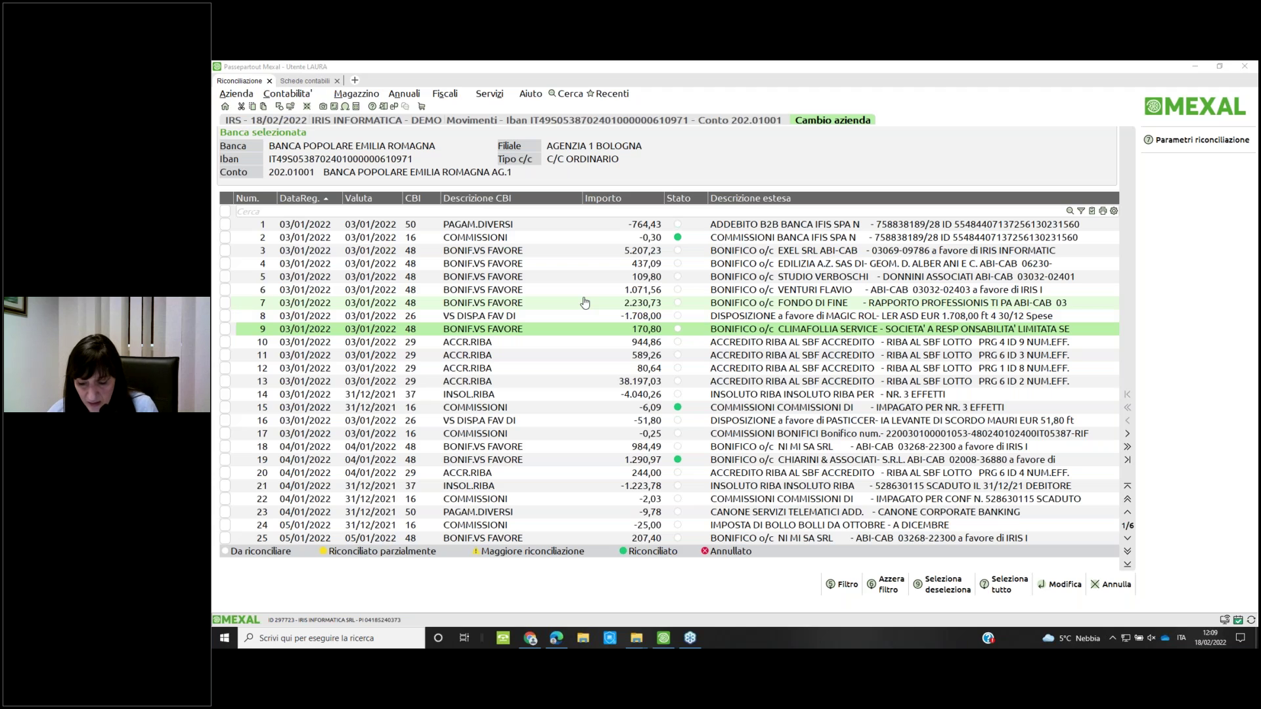
pyautogui.click(278, 96)
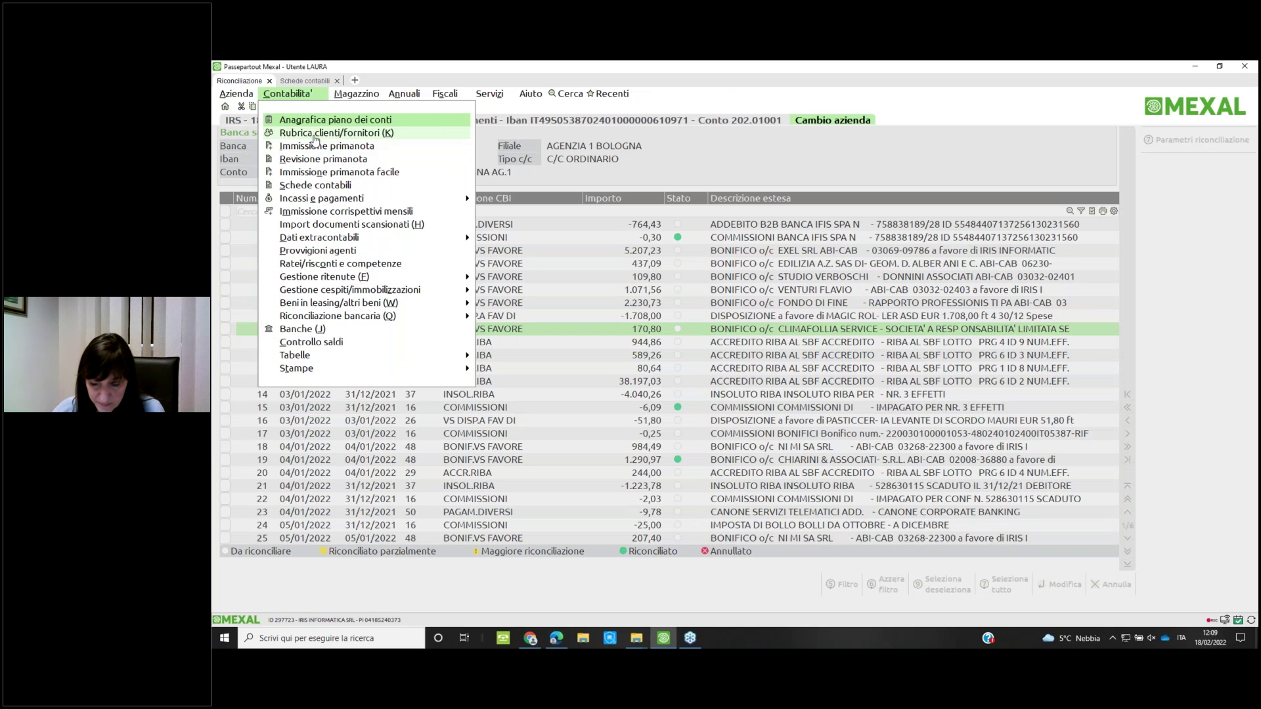
# Open Contabilita' > Rubrica clienti/fornitori
pyautogui.click(289, 109)
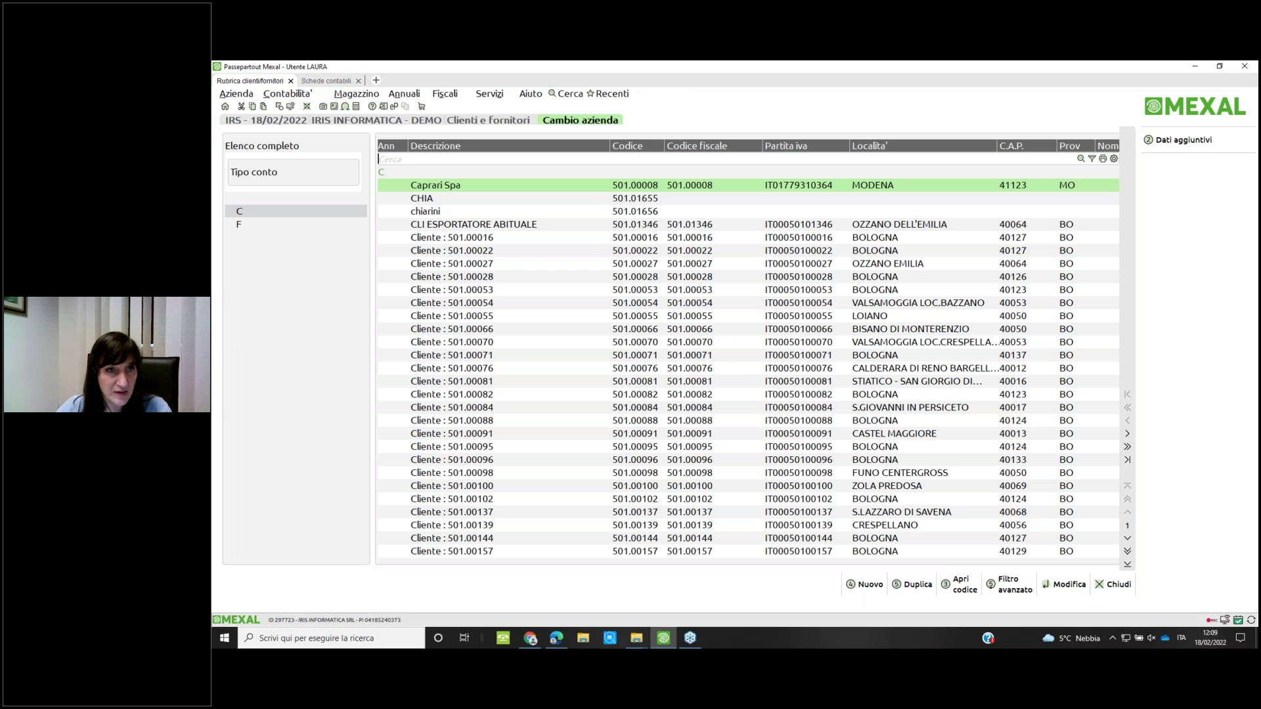
# Start a new record under ledger 501 Clienti and enter the company's VAT number
pyautogui.press('F4')
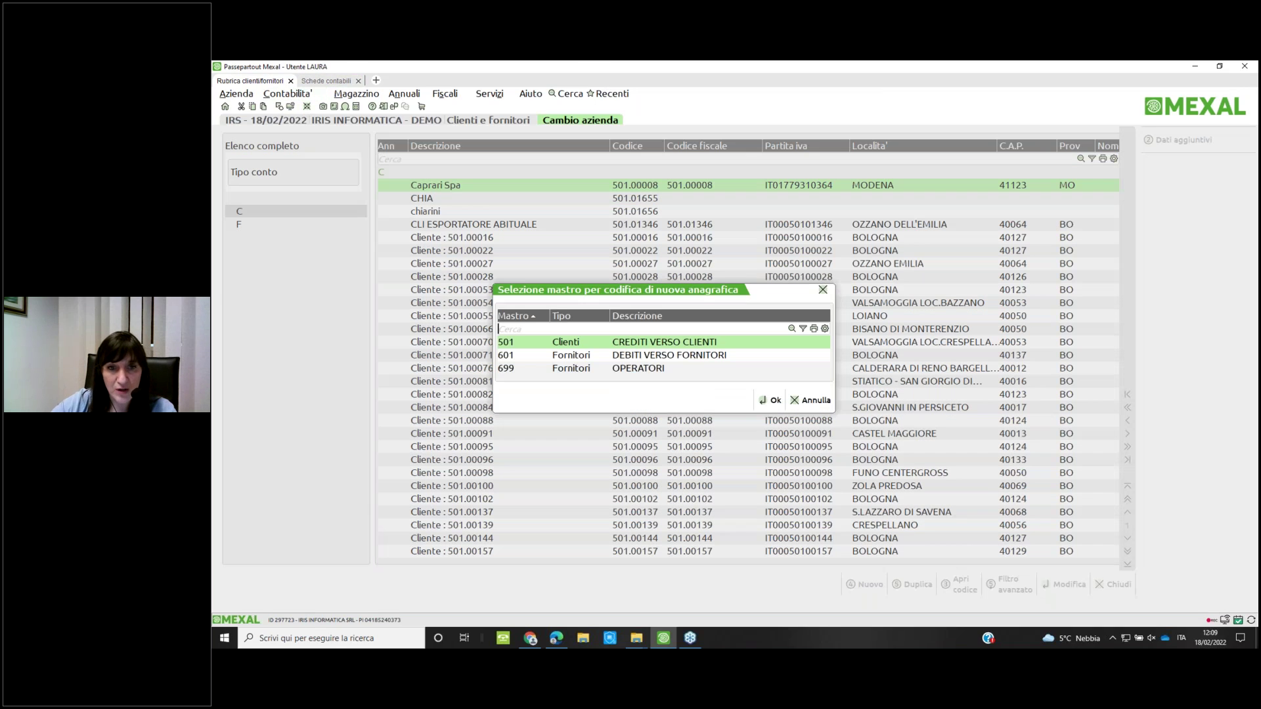
pyautogui.press('Return')
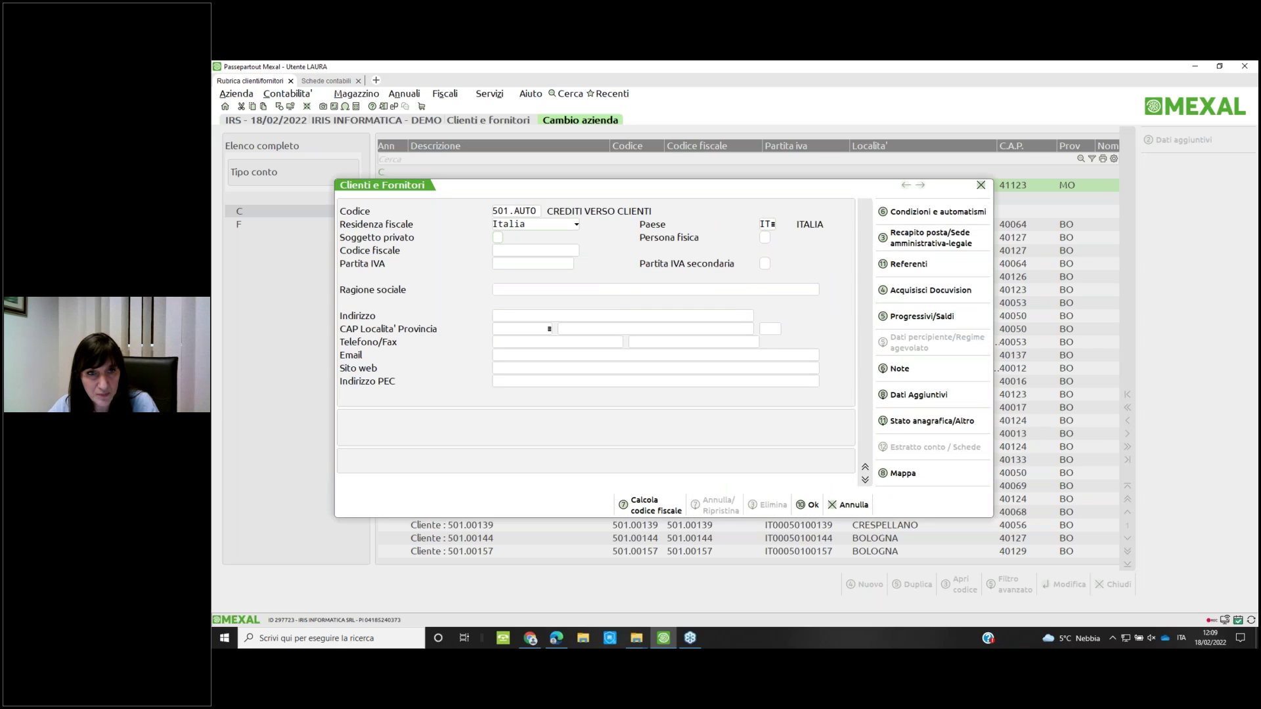
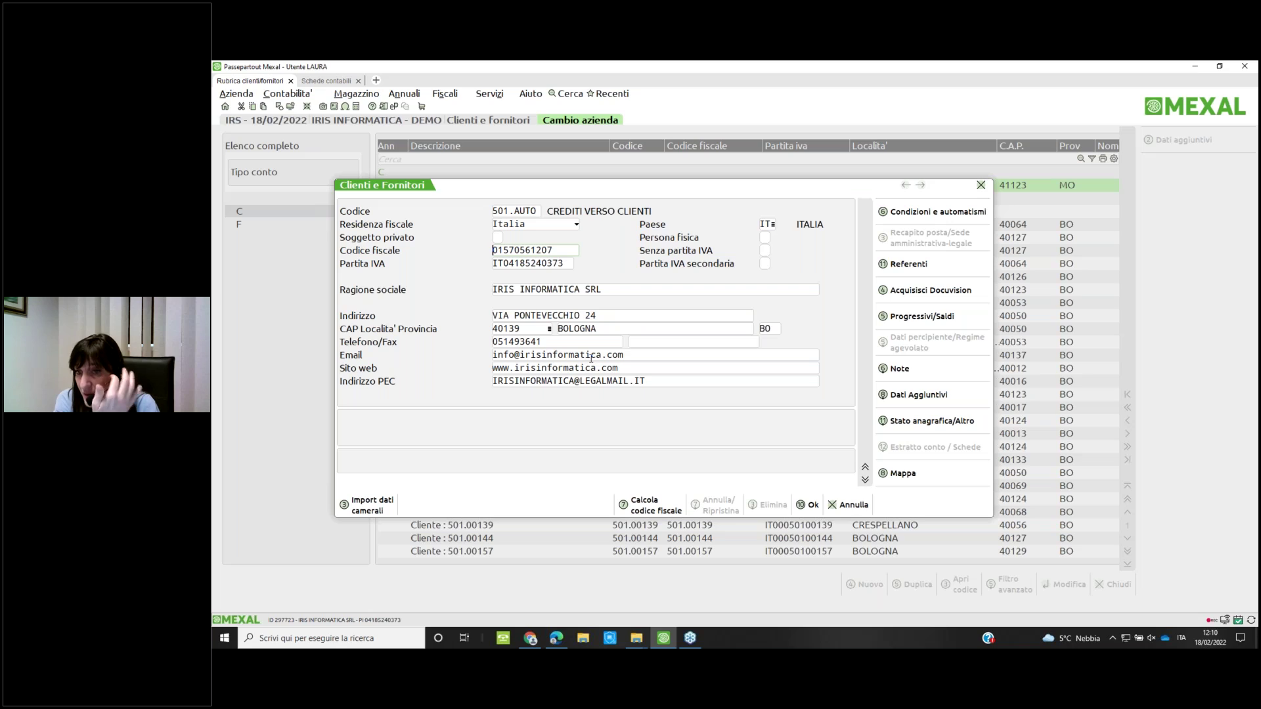
# Delete the trailing SRL from the company name and re-import the business registry data
pyautogui.moveTo(583, 288); pyautogui.dragTo(687, 289)
pyautogui.press('BackSpace')
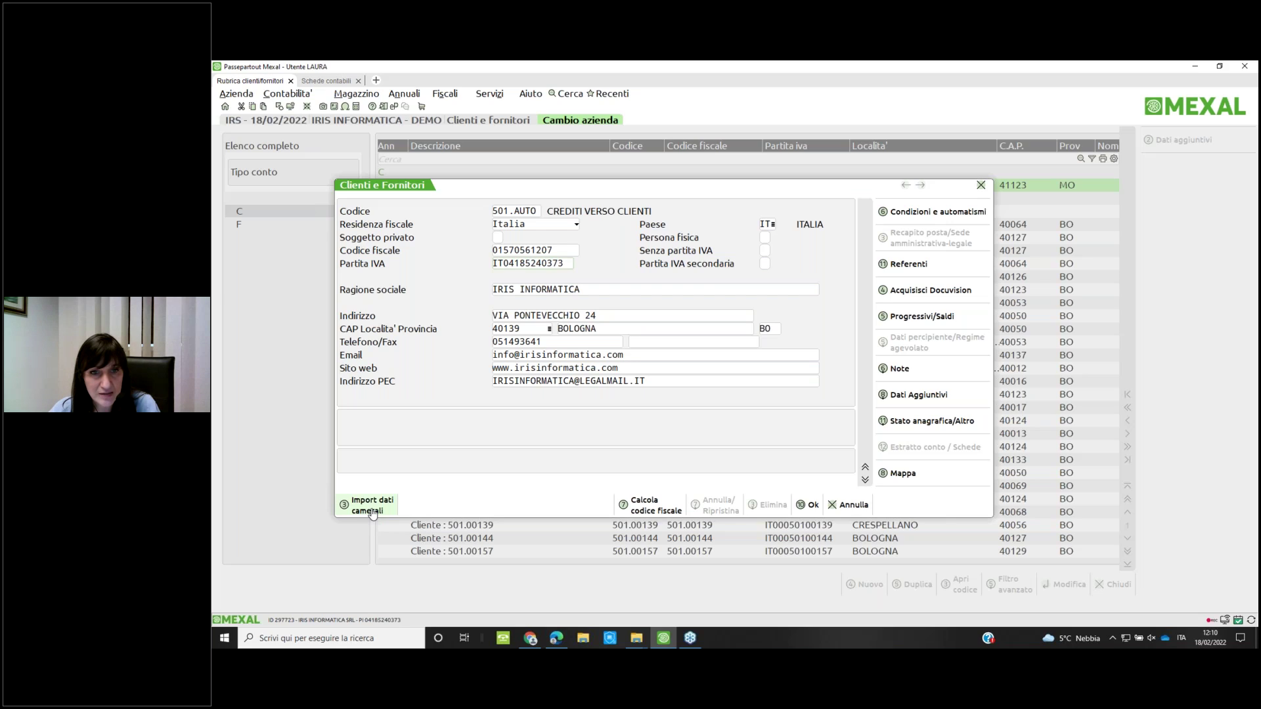
pyautogui.click(372, 511)
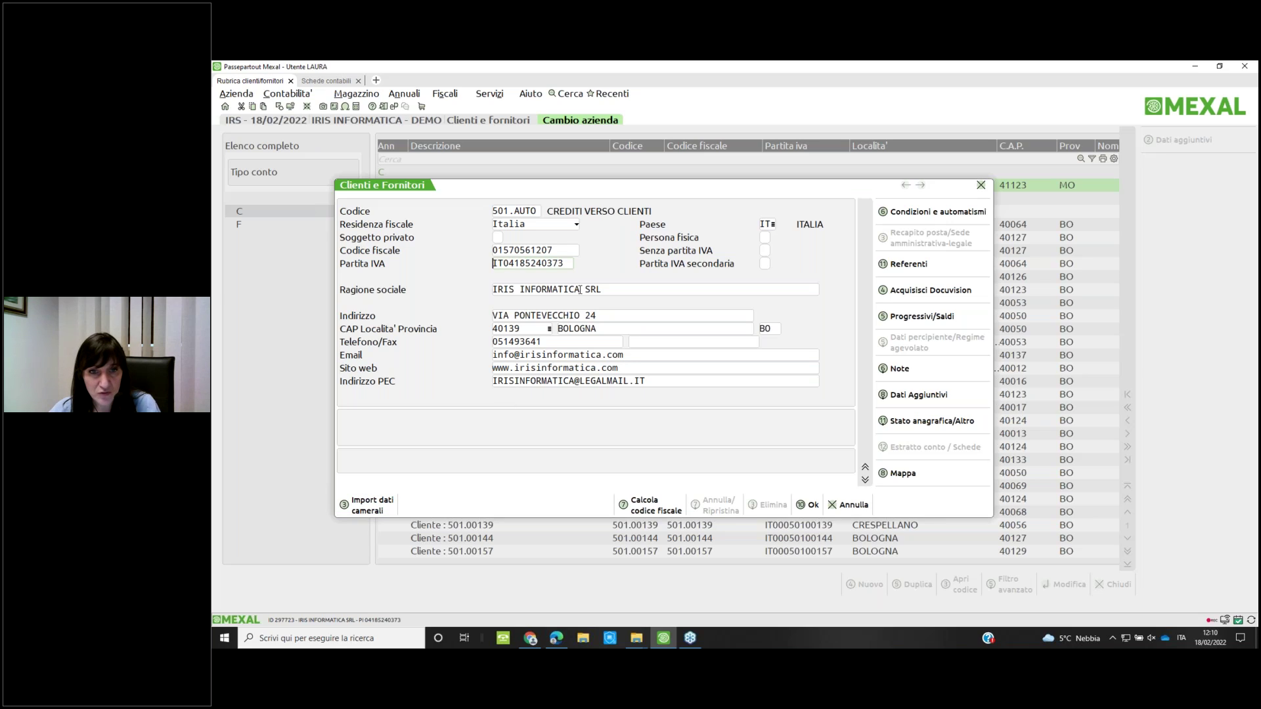
# Clear the rest of the company name and reload IRIS INFORMATICA SRL from registry data
pyautogui.click(580, 290)
pyautogui.hotkey('shift', 'End')
pyautogui.press('Delete')
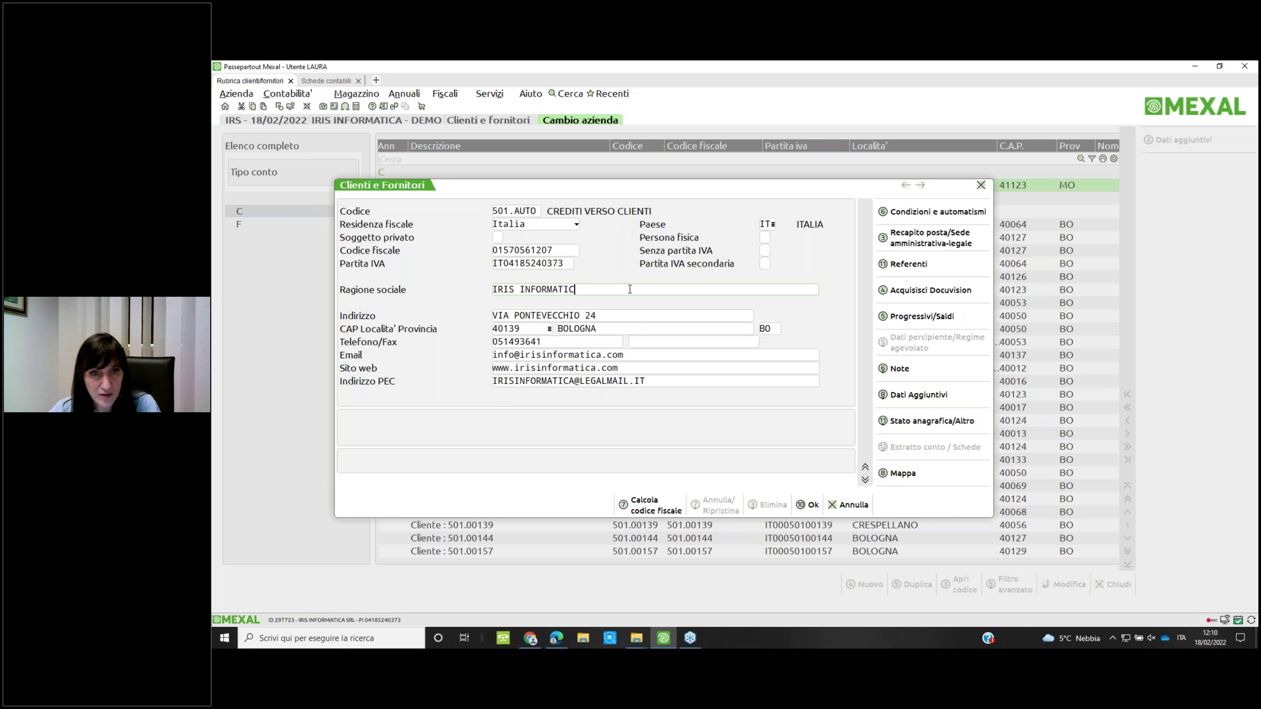
pyautogui.click(543, 262)
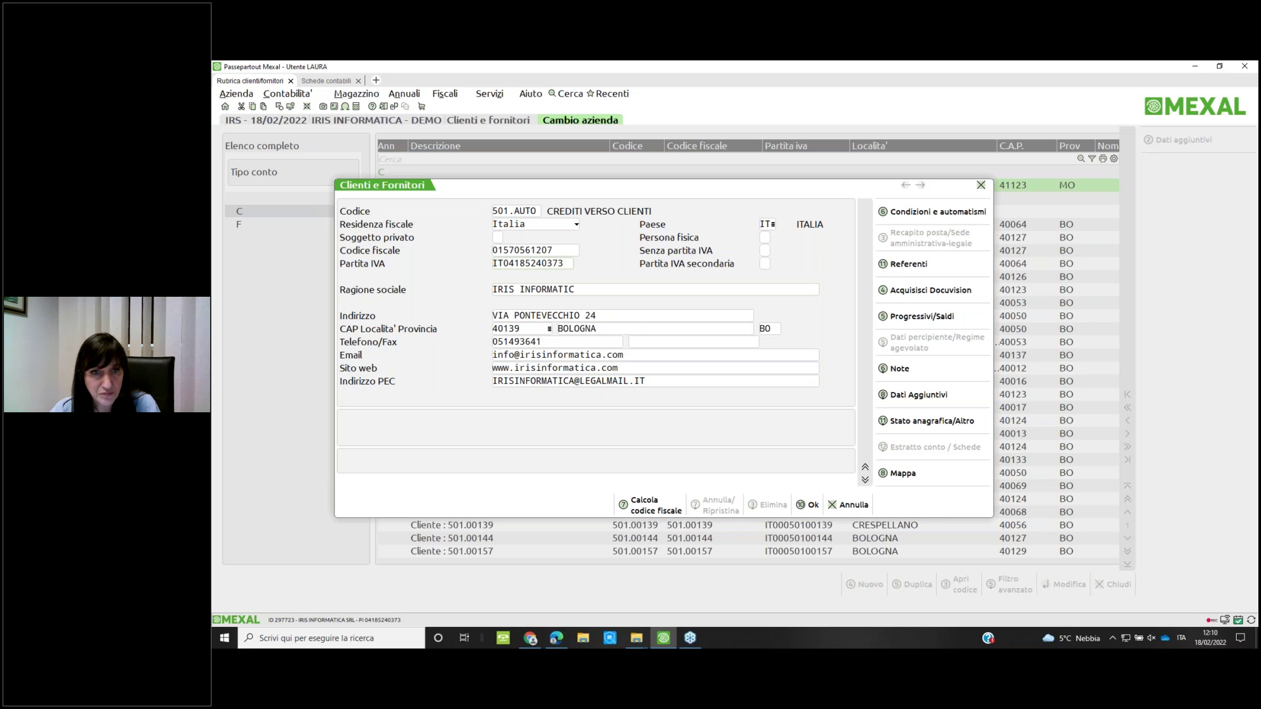
pyautogui.click(368, 505)
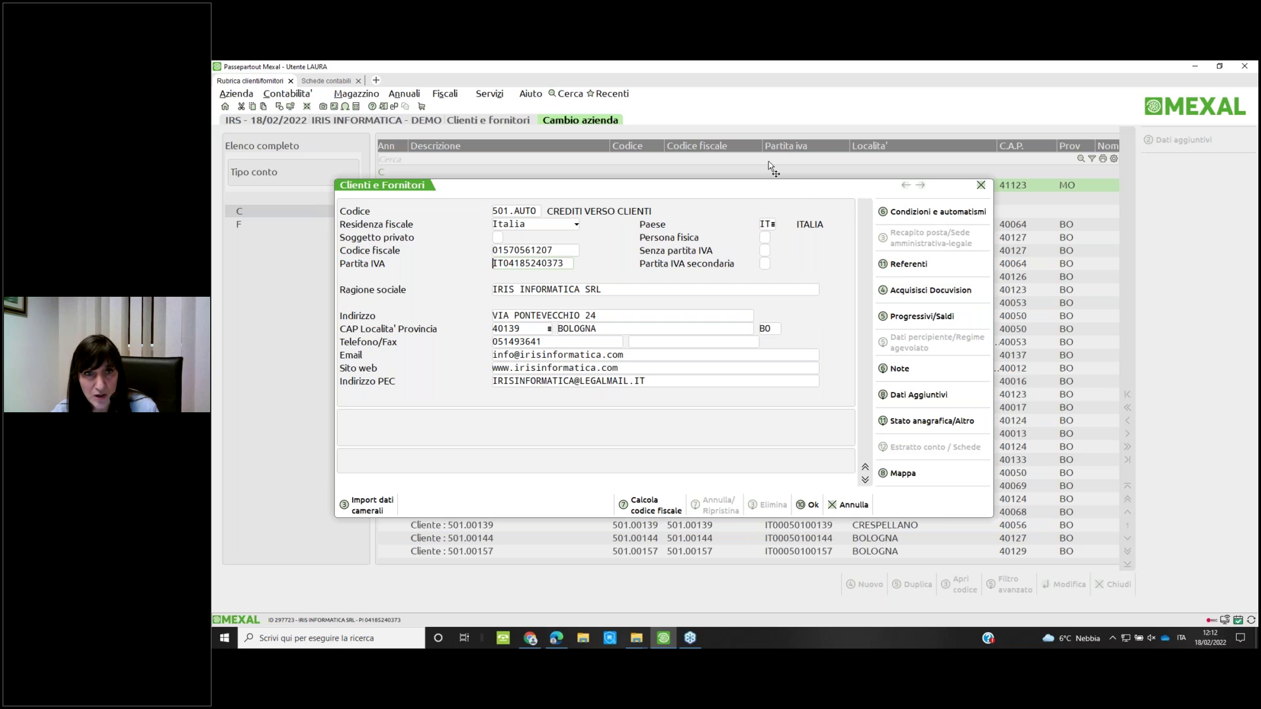
# Move the Clienti e Fornitori form up and to the left
pyautogui.moveTo(769, 160); pyautogui.dragTo(693, 94)
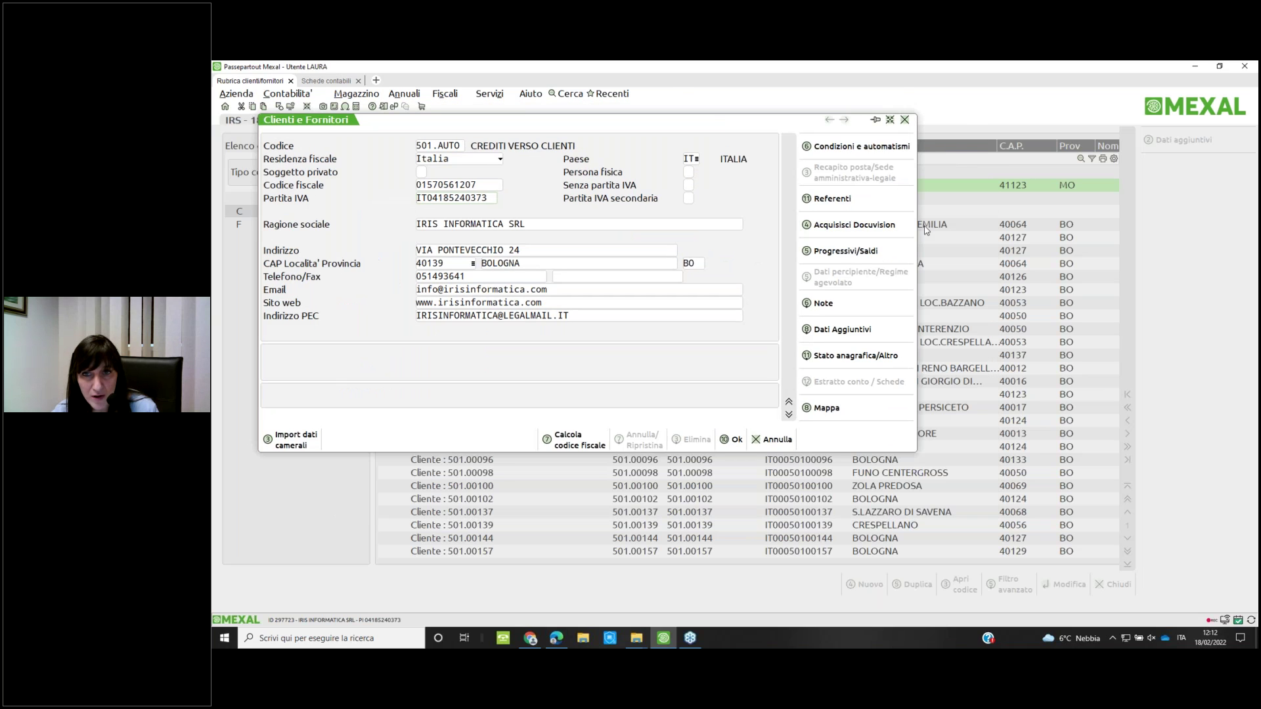